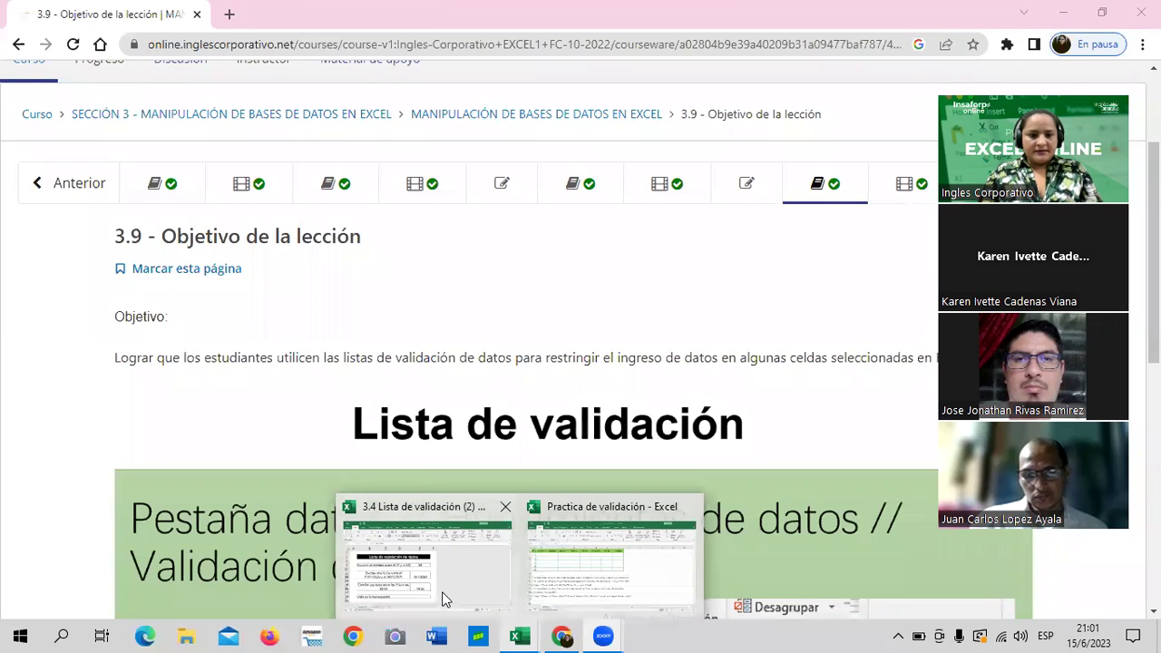
Bring the 3.4 Lista de validación (2) workbook to the front.
{"action": "left_click", "coordinate": [444, 598]}
{"action": "scroll", "coordinate": [439, 422], "scroll_direction": "down", "scroll_amount": 3}
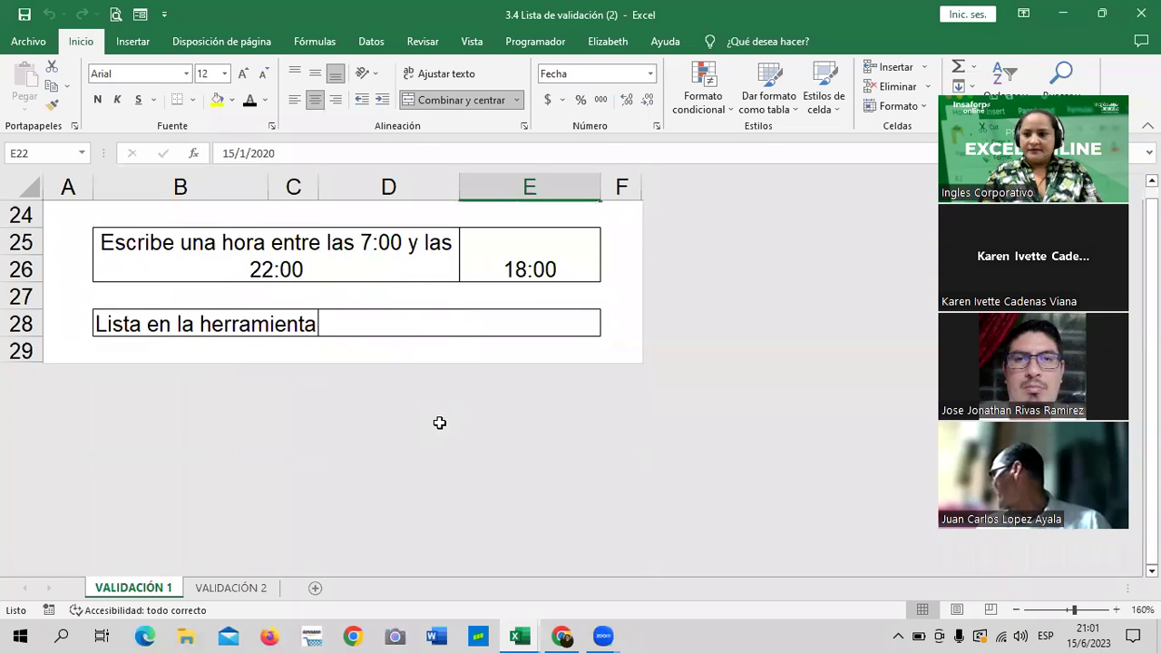
{"action": "scroll", "coordinate": [439, 423], "scroll_direction": "up", "scroll_amount": 3}
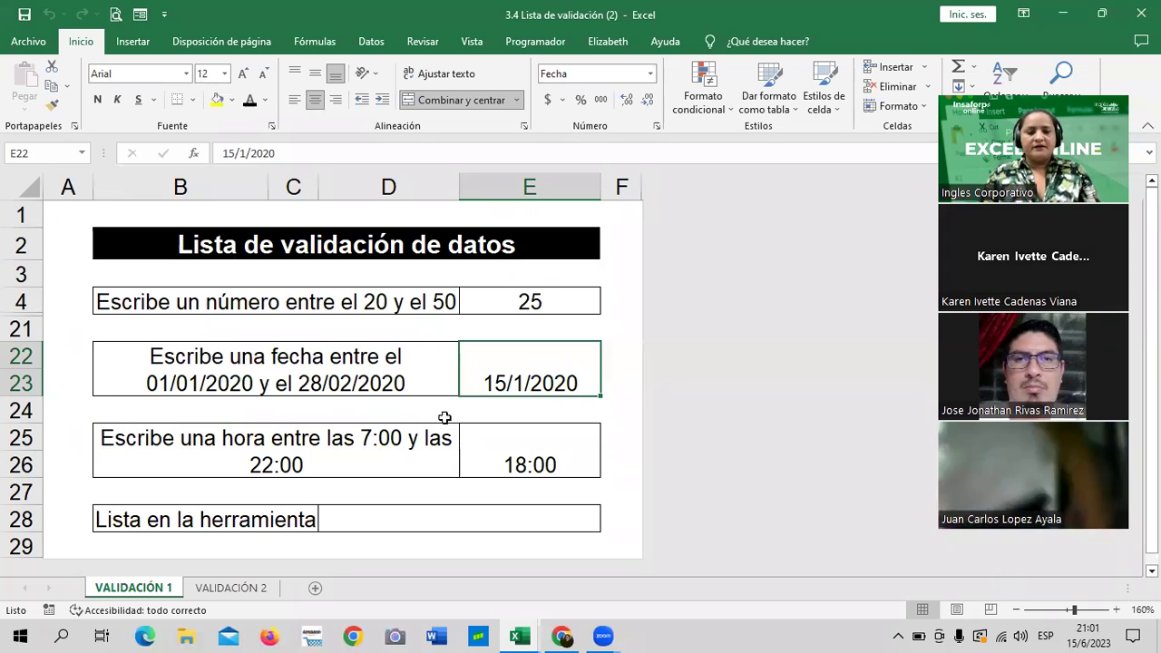
Review the validation examples in E3, E22 and D28, then go to VALIDACIÓN 2's vendor cell E5.
{"action": "left_click", "coordinate": [509, 283]}
{"action": "left_click", "coordinate": [518, 354]}
{"action": "left_click", "coordinate": [508, 519]}
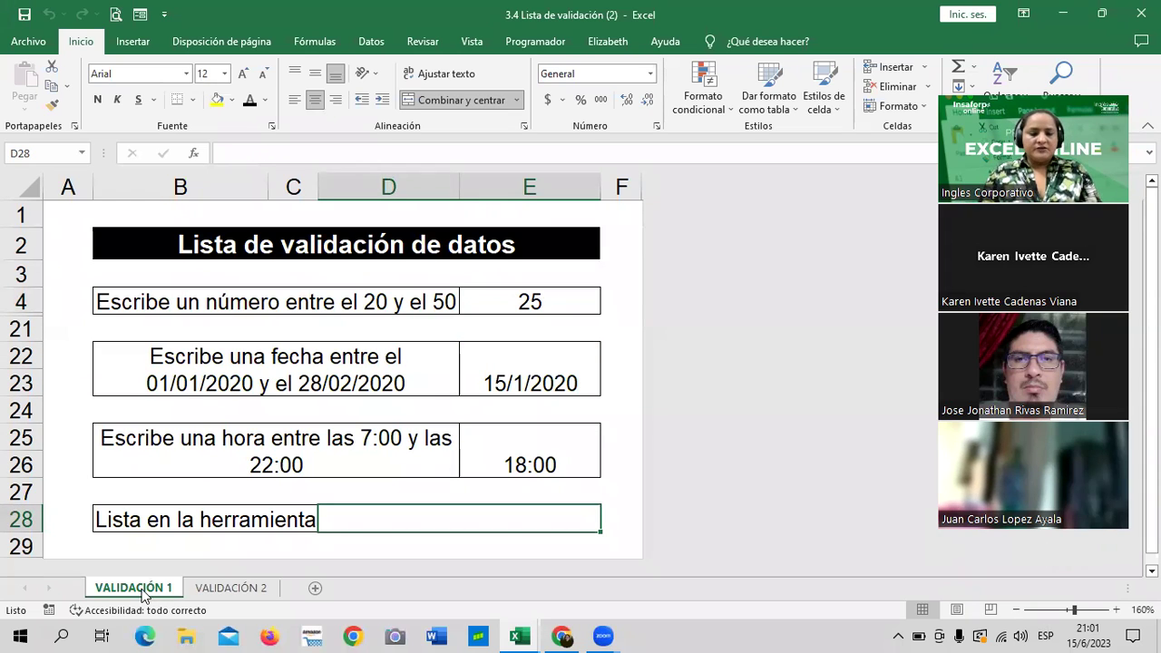
{"action": "left_click", "coordinate": [229, 589]}
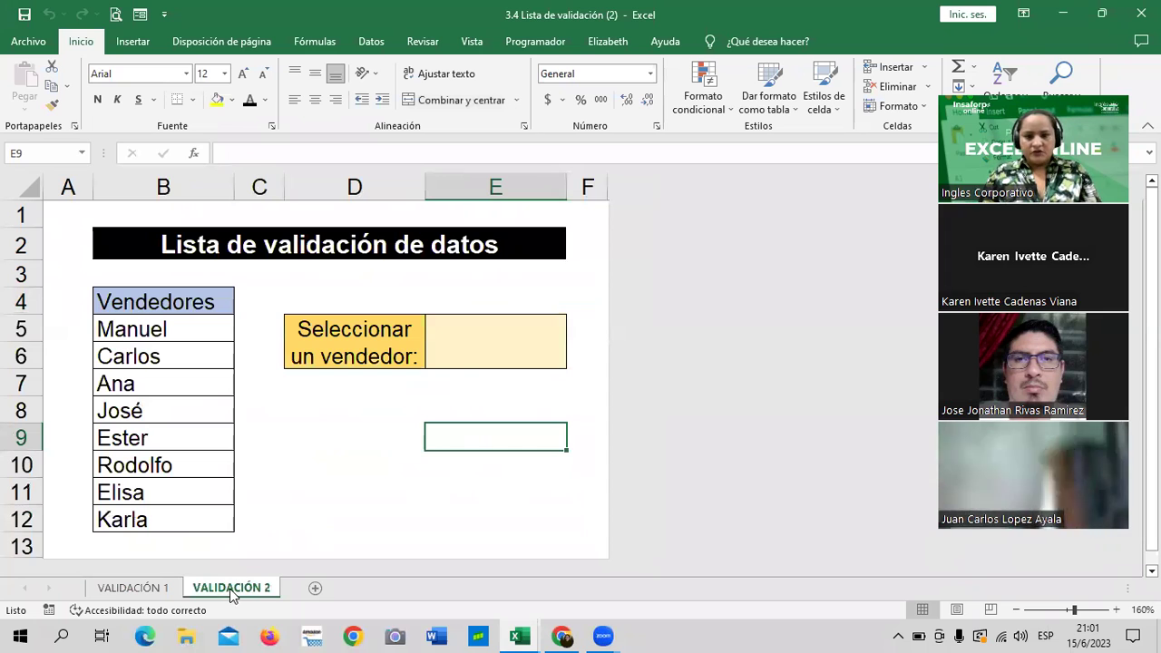
{"action": "left_click", "coordinate": [494, 341]}
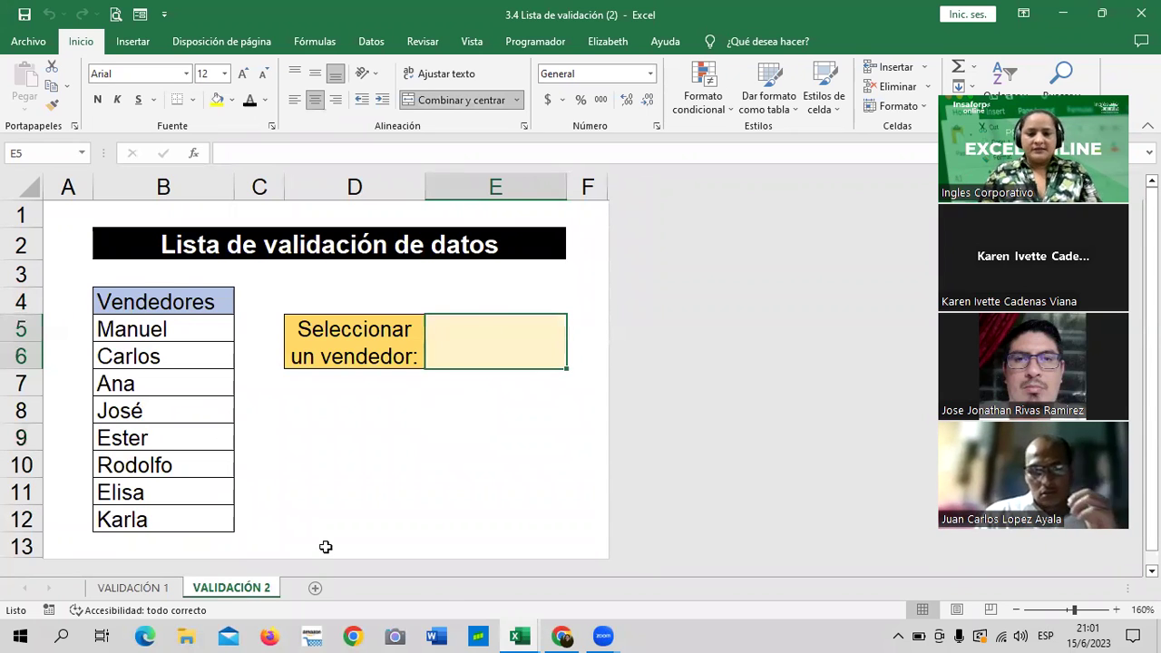
Compare Practica de validación's Fecha cell H6 with both sheets of 3.4 Lista de validación (2).
{"action": "mouse_move", "coordinate": [518, 636]}
{"action": "left_click", "coordinate": [571, 591]}
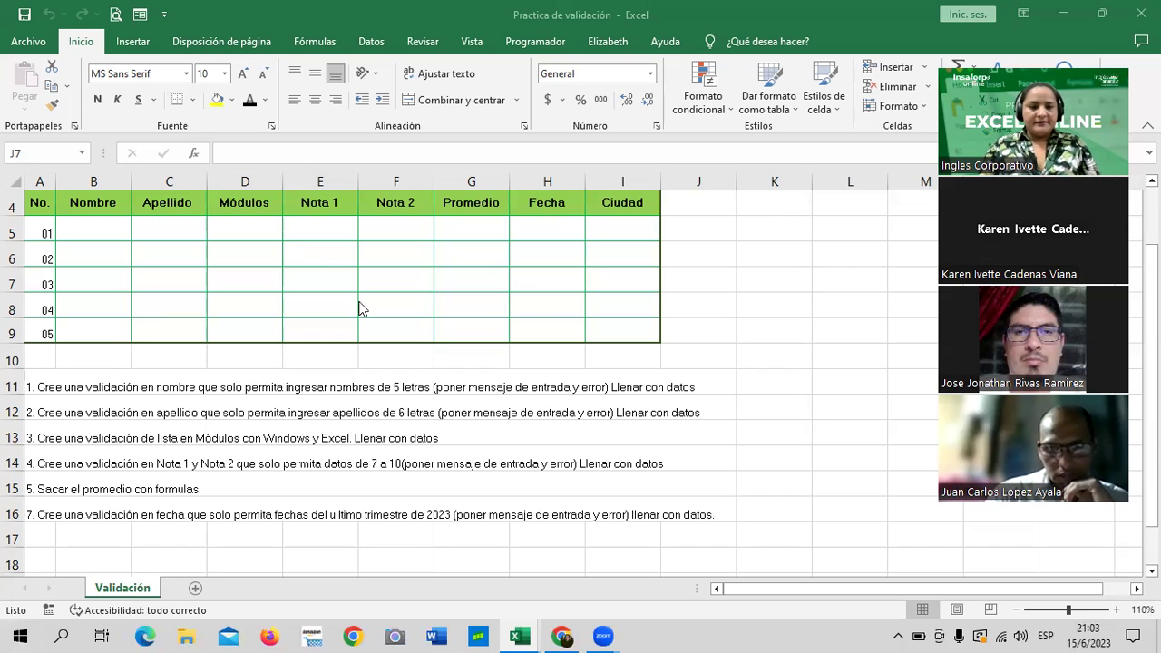
{"action": "left_click", "coordinate": [556, 246]}
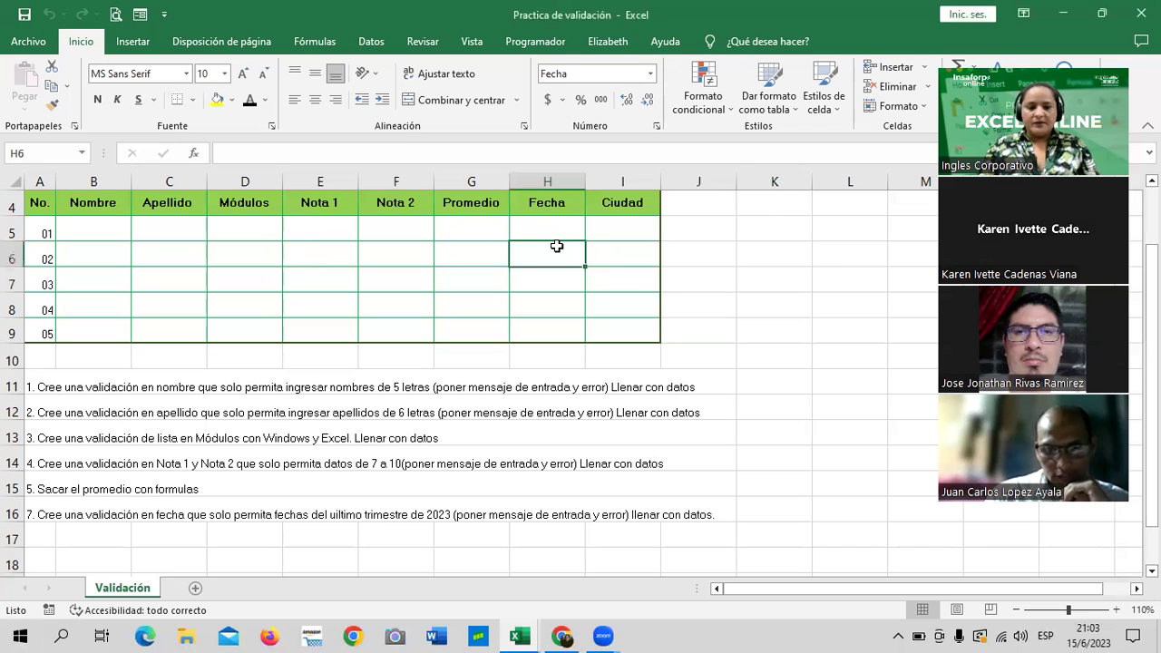
{"action": "left_click", "coordinate": [519, 636]}
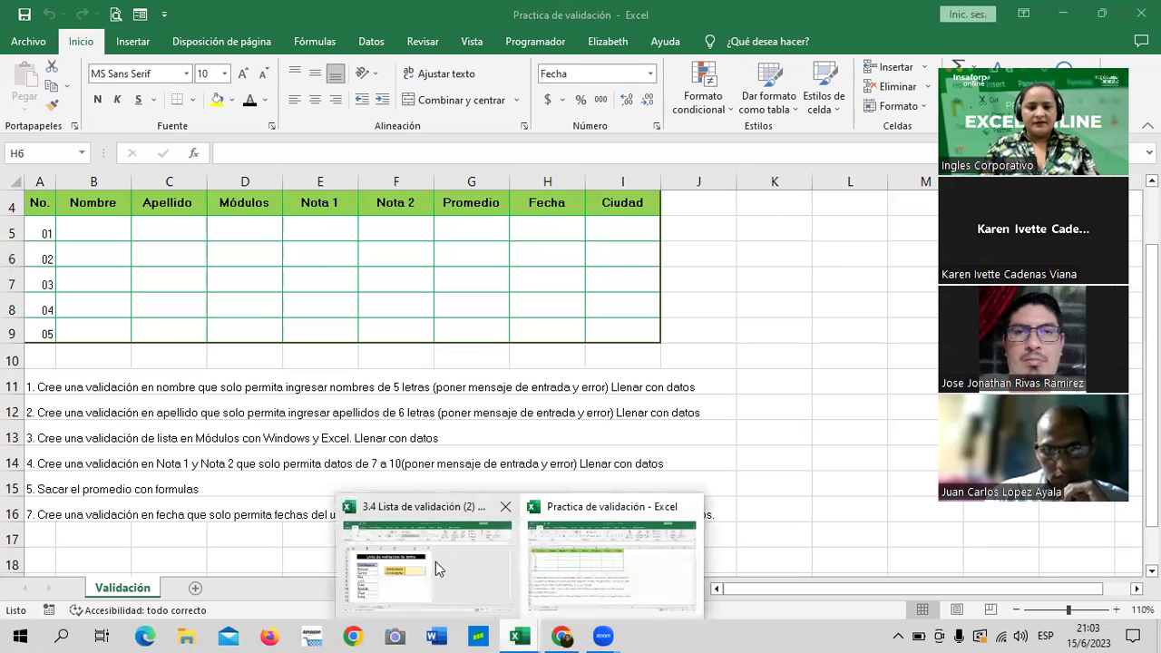
{"action": "left_click", "coordinate": [474, 565]}
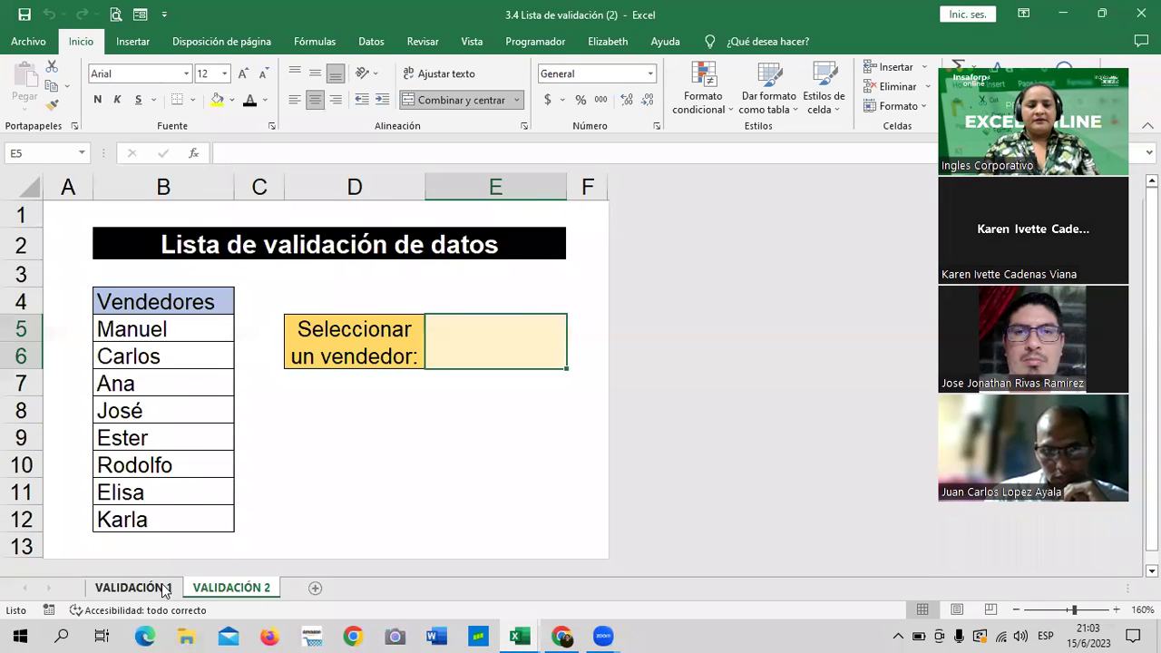
{"action": "left_click", "coordinate": [164, 588]}
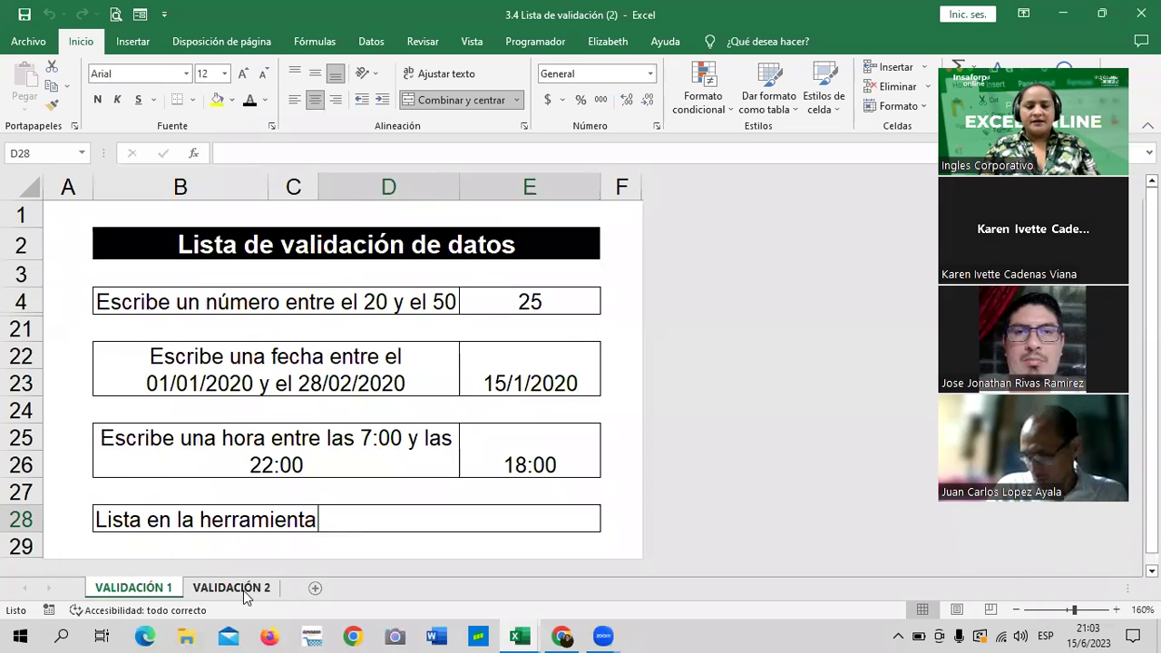
{"action": "left_click", "coordinate": [243, 594]}
Scroll the lesson 3.9 page to the slide: Pestaña datos // Herramientas de datos // Validación de datos.
{"action": "left_click", "coordinate": [551, 635]}
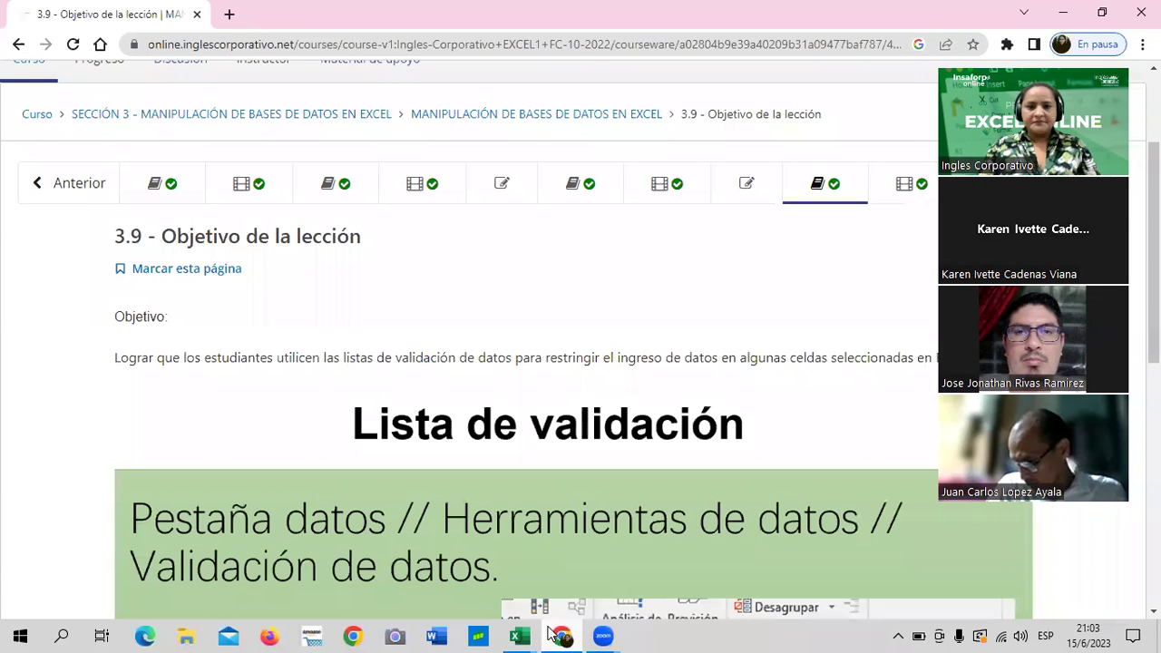
{"action": "left_click", "coordinate": [960, 74]}
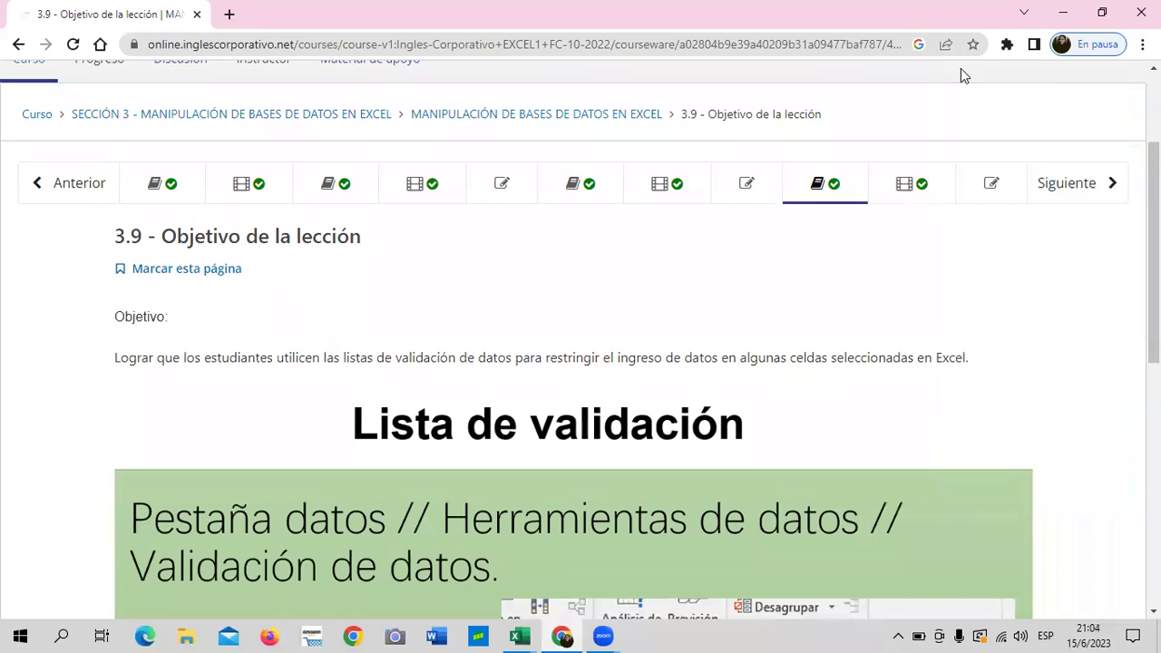
{"action": "scroll", "coordinate": [659, 333], "scroll_direction": "down", "scroll_amount": 1}
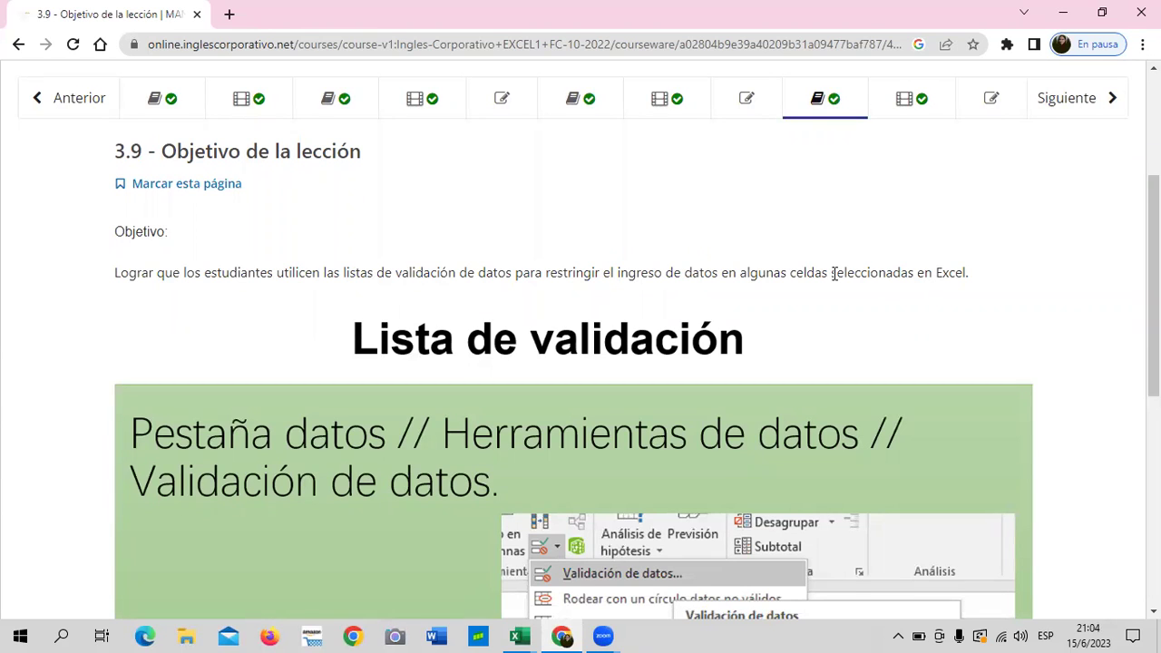
{"action": "scroll", "coordinate": [606, 383], "scroll_direction": "down", "scroll_amount": 1}
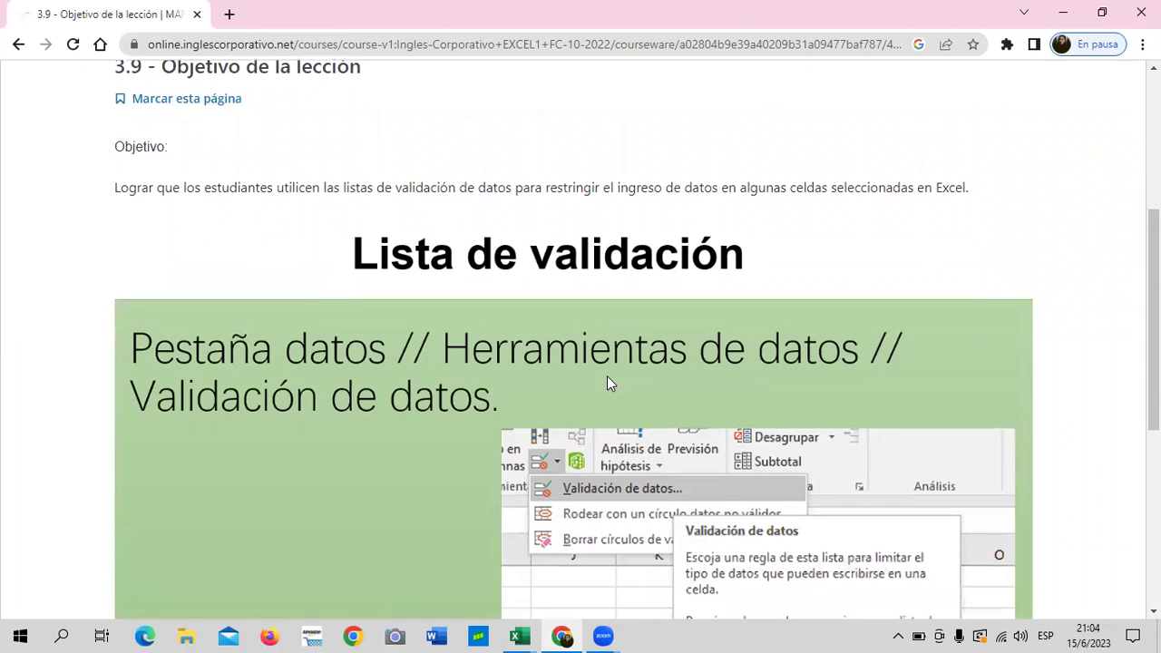
{"action": "scroll", "coordinate": [607, 377], "scroll_direction": "down", "scroll_amount": 1}
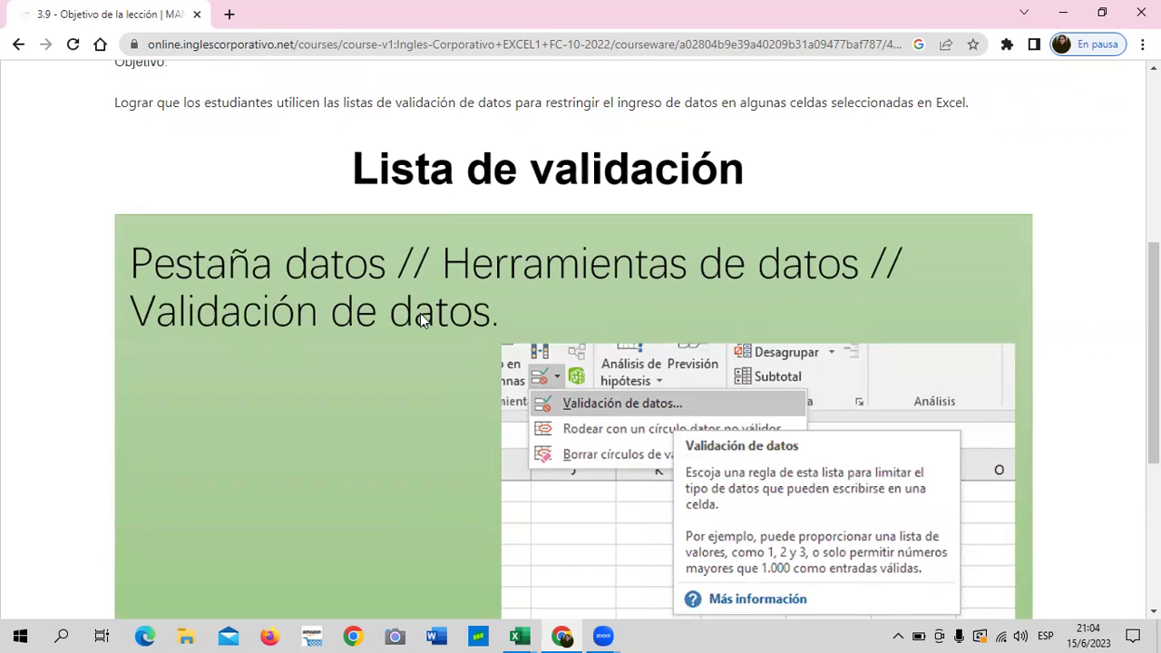
{"action": "scroll", "coordinate": [420, 319], "scroll_direction": "down", "scroll_amount": 1}
{"action": "scroll", "coordinate": [418, 319], "scroll_direction": "down", "scroll_amount": 3}
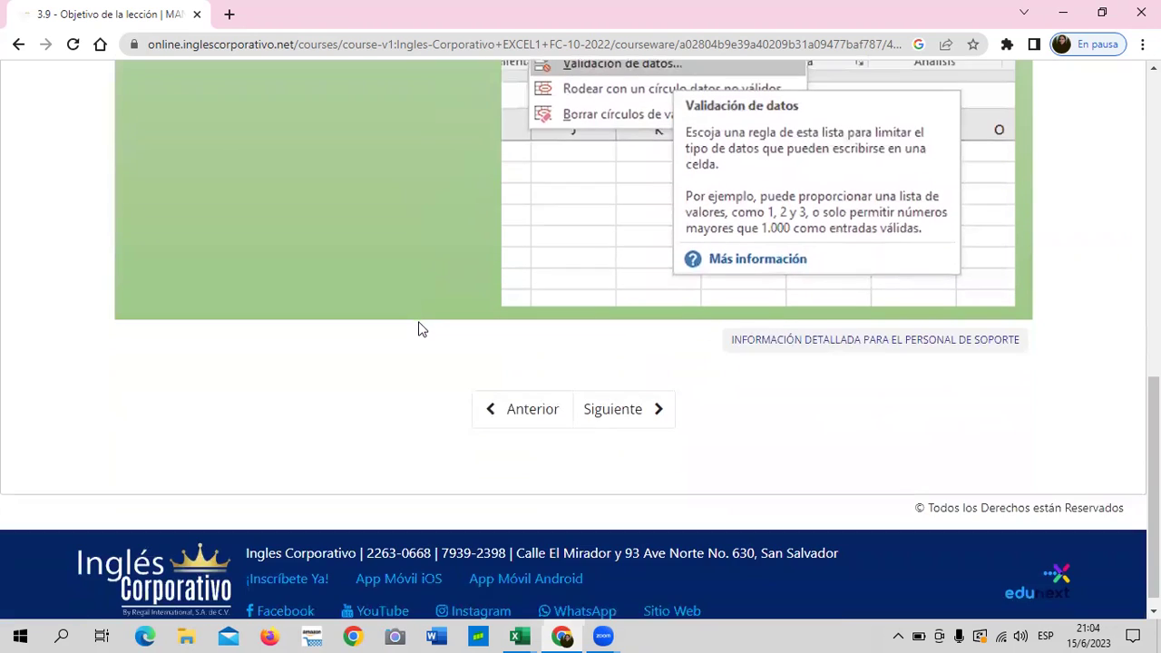
{"action": "scroll", "coordinate": [418, 328], "scroll_direction": "up", "scroll_amount": 2}
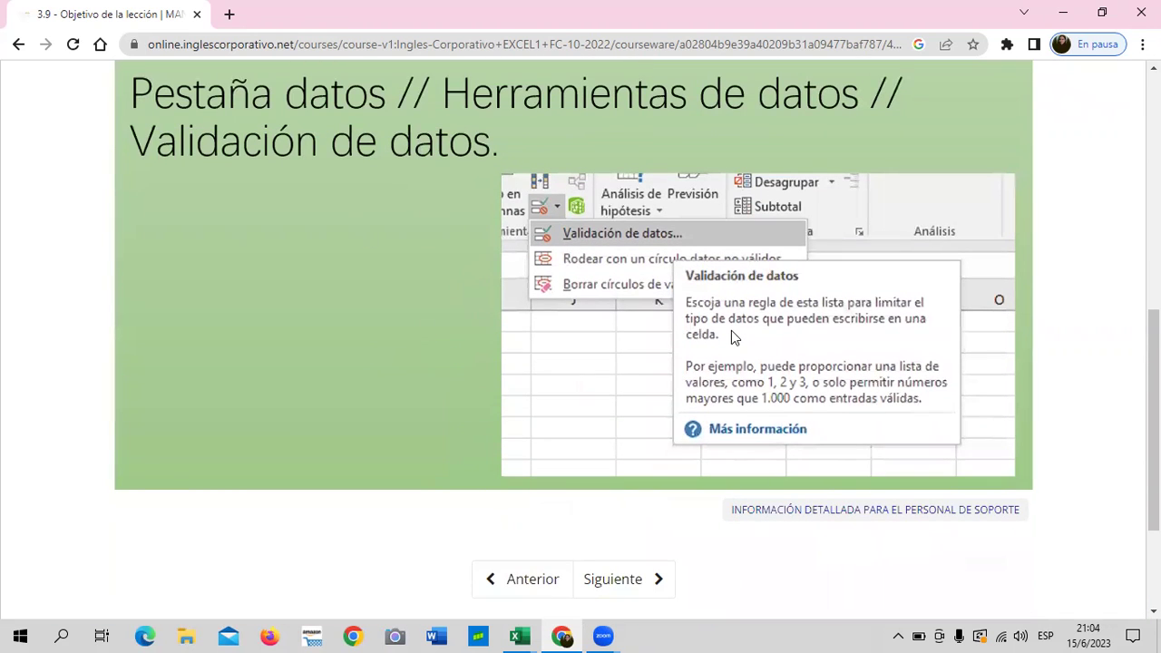
{"action": "scroll", "coordinate": [714, 337], "scroll_direction": "up", "scroll_amount": 3}
{"action": "scroll", "coordinate": [699, 363], "scroll_direction": "down", "scroll_amount": 4}
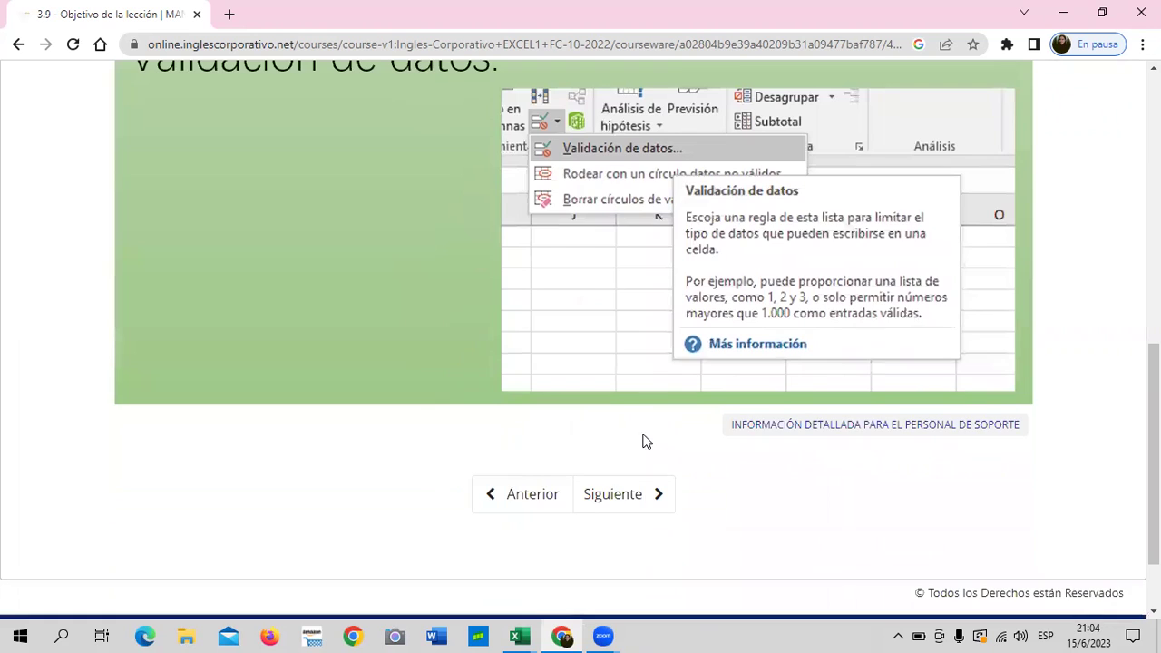
{"action": "scroll", "coordinate": [644, 441], "scroll_direction": "up", "scroll_amount": 3}
{"action": "mouse_move", "coordinate": [517, 636]}
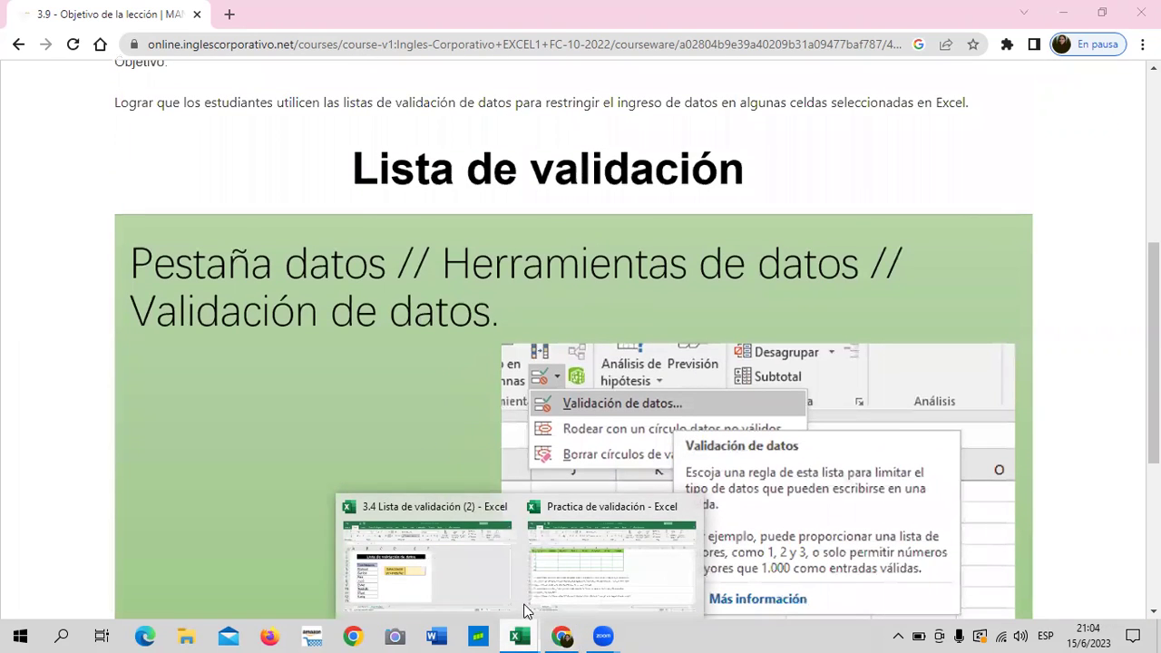
Return to the Practica de validación workbook and show the Datos ribbon tools.
{"action": "left_click", "coordinate": [609, 582]}
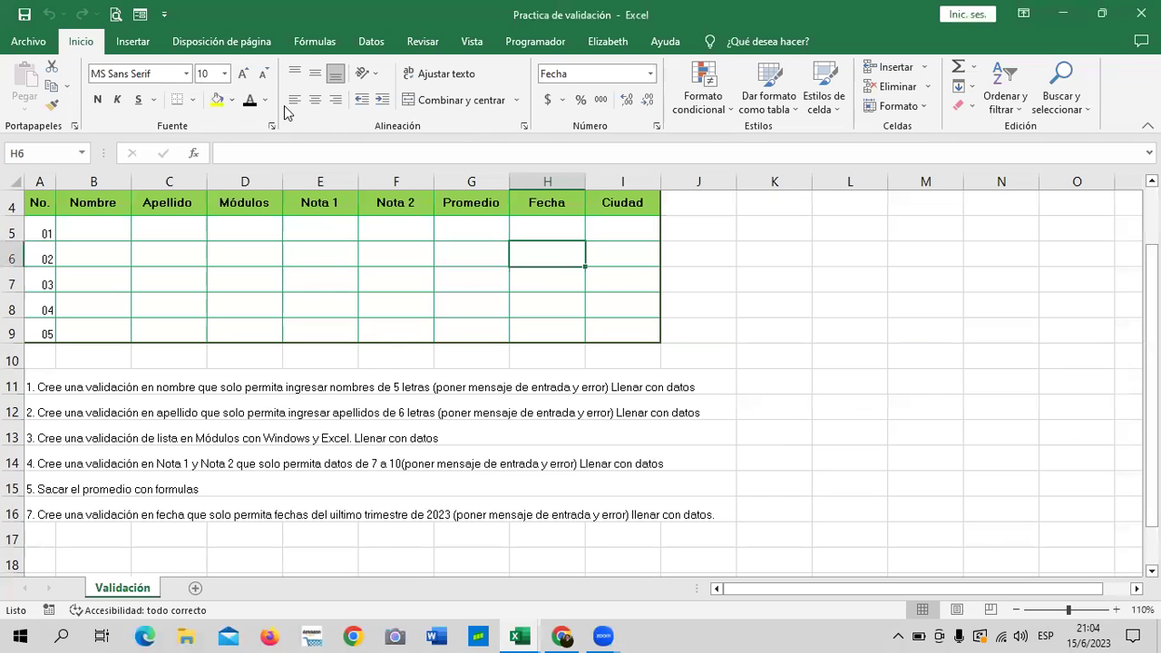
{"action": "left_click", "coordinate": [368, 41]}
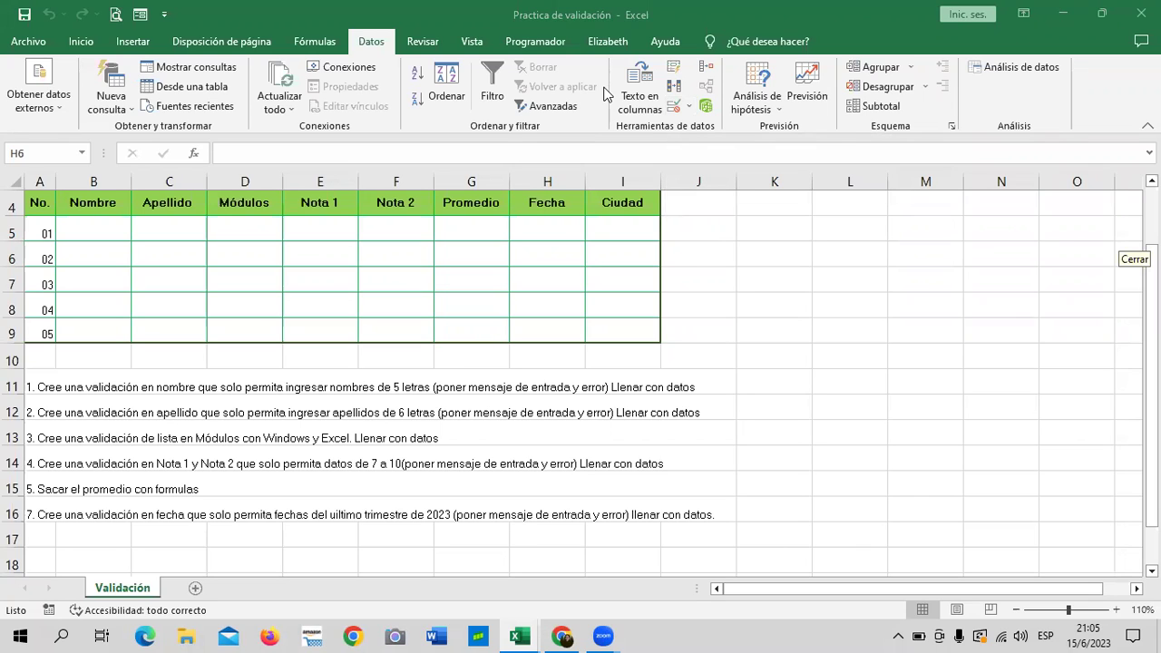
{"action": "left_click", "coordinate": [674, 107]}
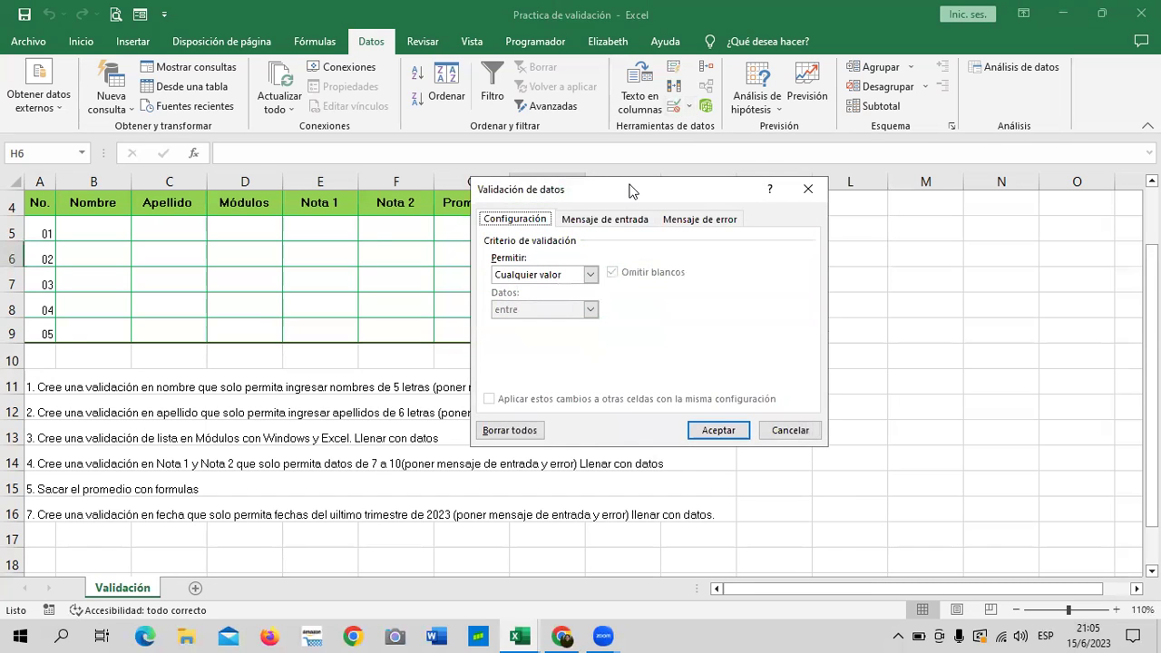
{"action": "left_click_drag", "start_coordinate": [632, 191], "coordinate": [573, 147]}
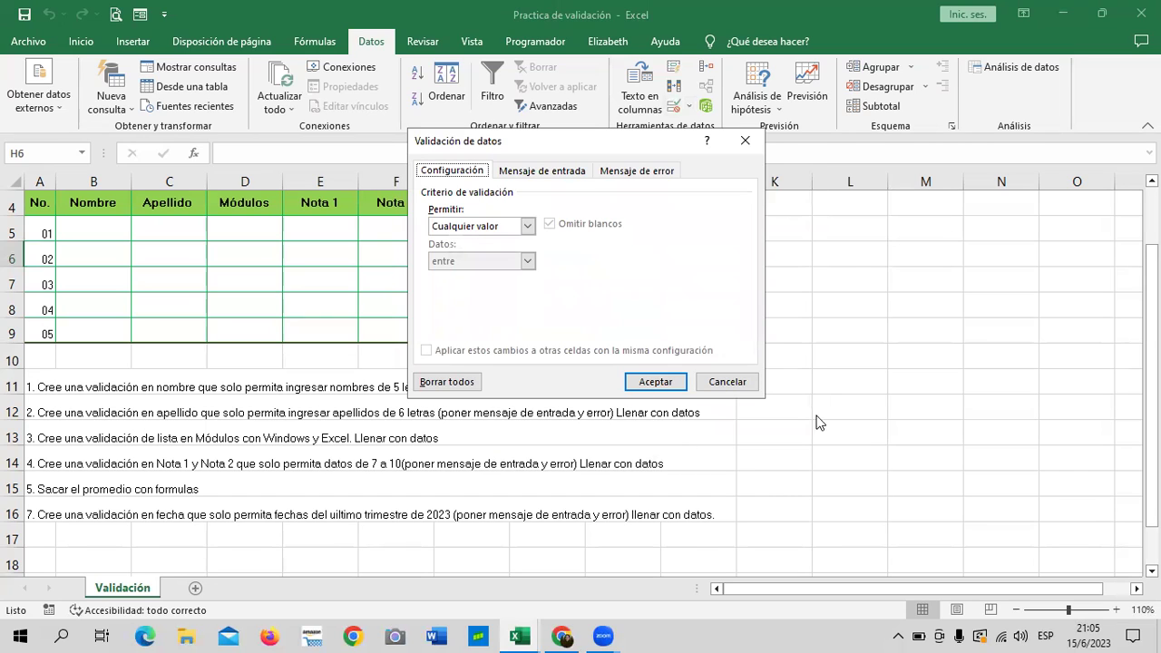
{"action": "left_click", "coordinate": [534, 172]}
{"action": "left_click", "coordinate": [638, 173]}
{"action": "left_click", "coordinate": [472, 172]}
{"action": "left_click", "coordinate": [529, 227]}
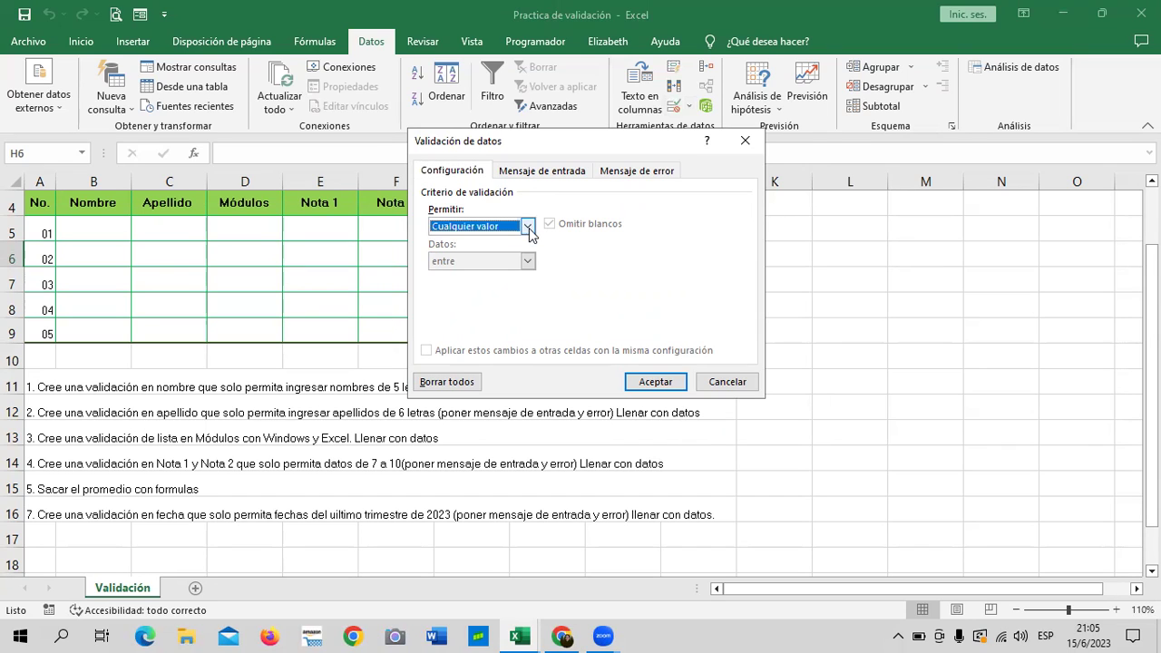
{"action": "left_click", "coordinate": [528, 225]}
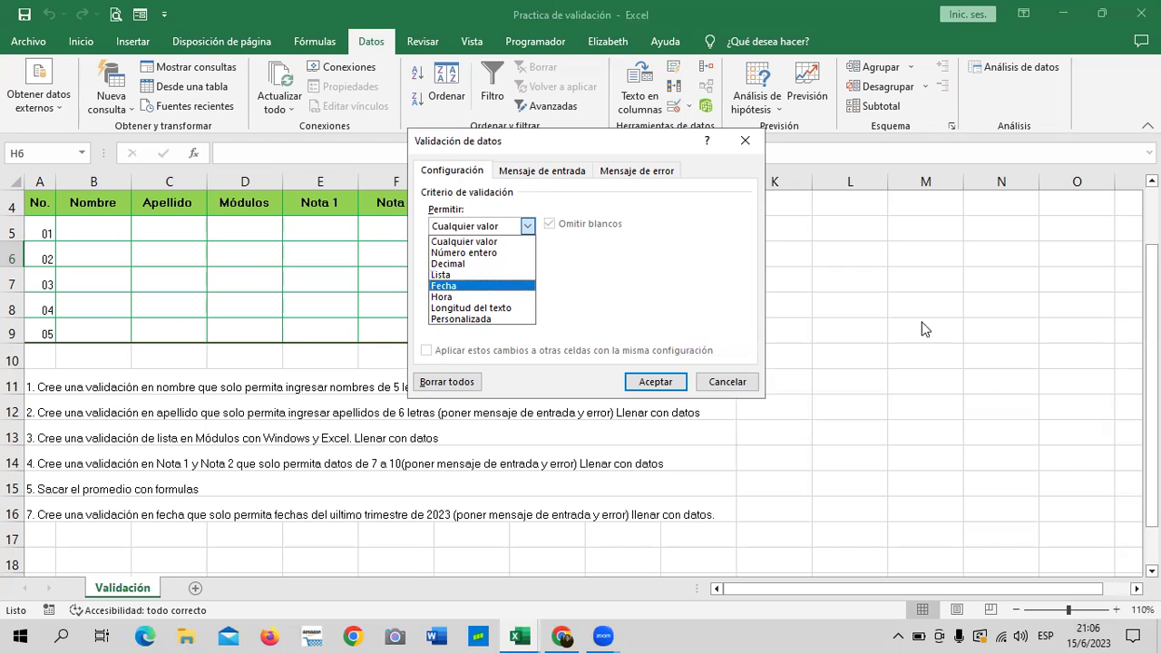
{"action": "left_click", "coordinate": [739, 382]}
{"action": "left_click", "coordinate": [896, 335]}
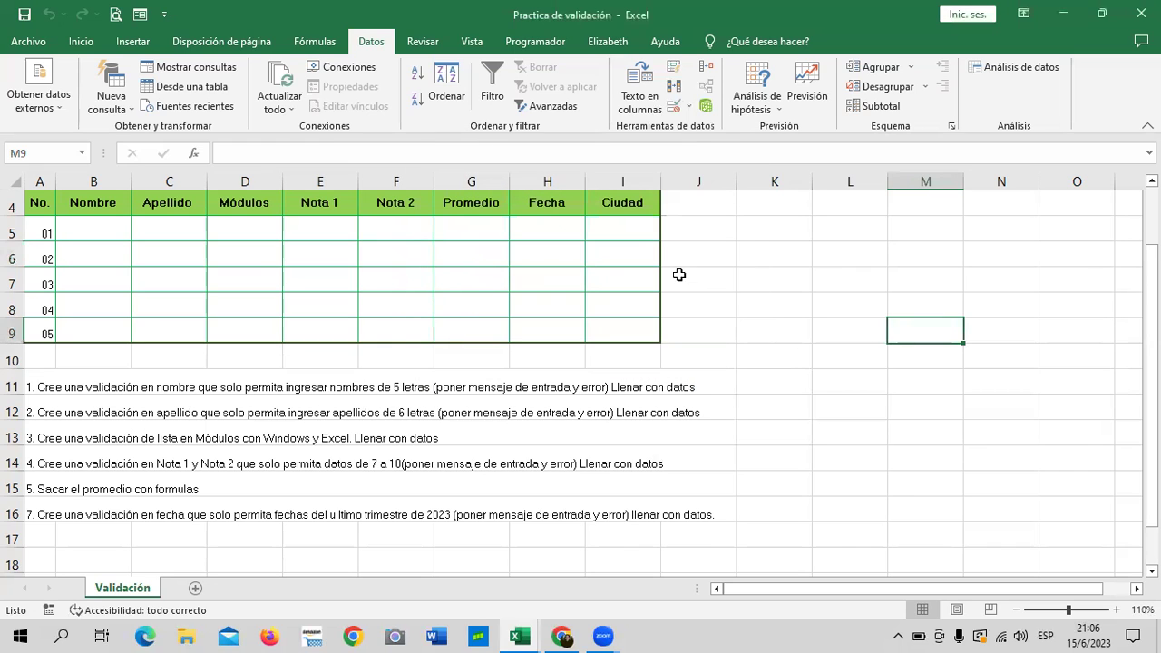
Open Validación de datos for Ciudad cell I5 and expand the Permitir type list.
{"action": "left_click", "coordinate": [633, 232]}
{"action": "left_click", "coordinate": [790, 269]}
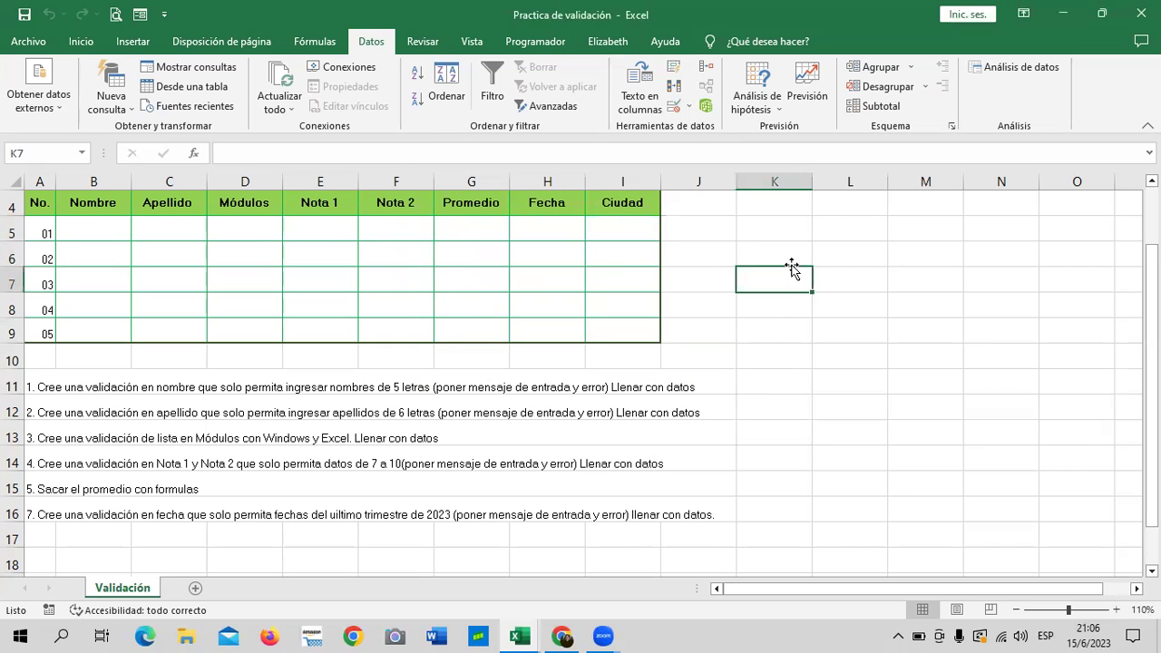
{"action": "left_click", "coordinate": [633, 224]}
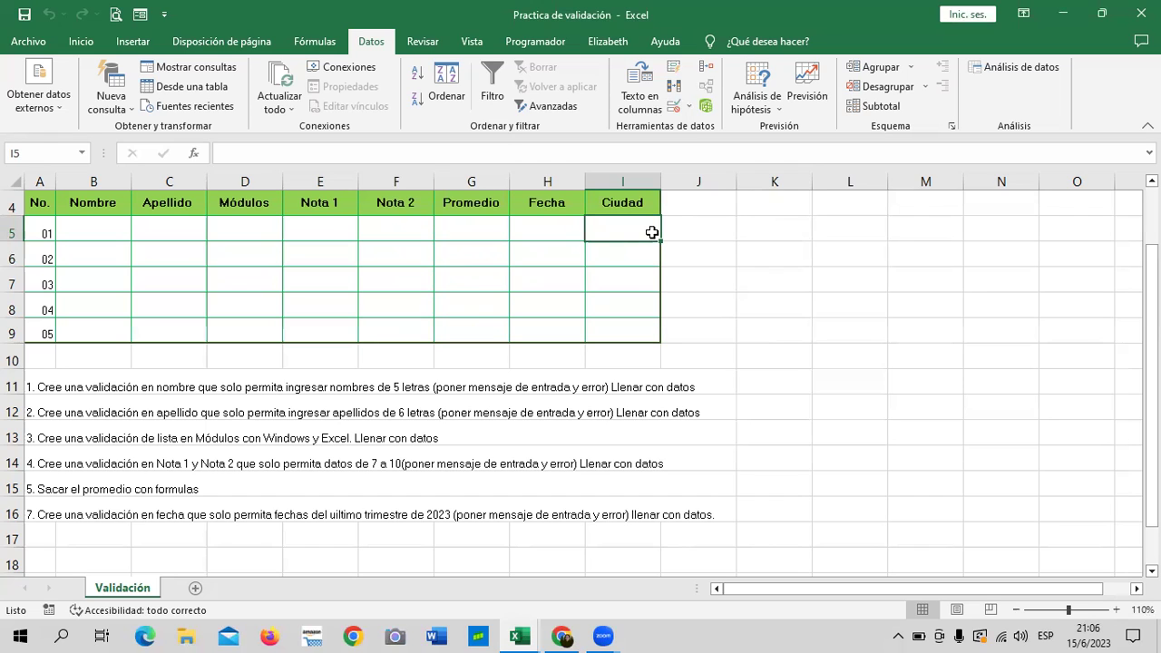
{"action": "left_click", "coordinate": [673, 107]}
{"action": "left_click", "coordinate": [527, 225]}
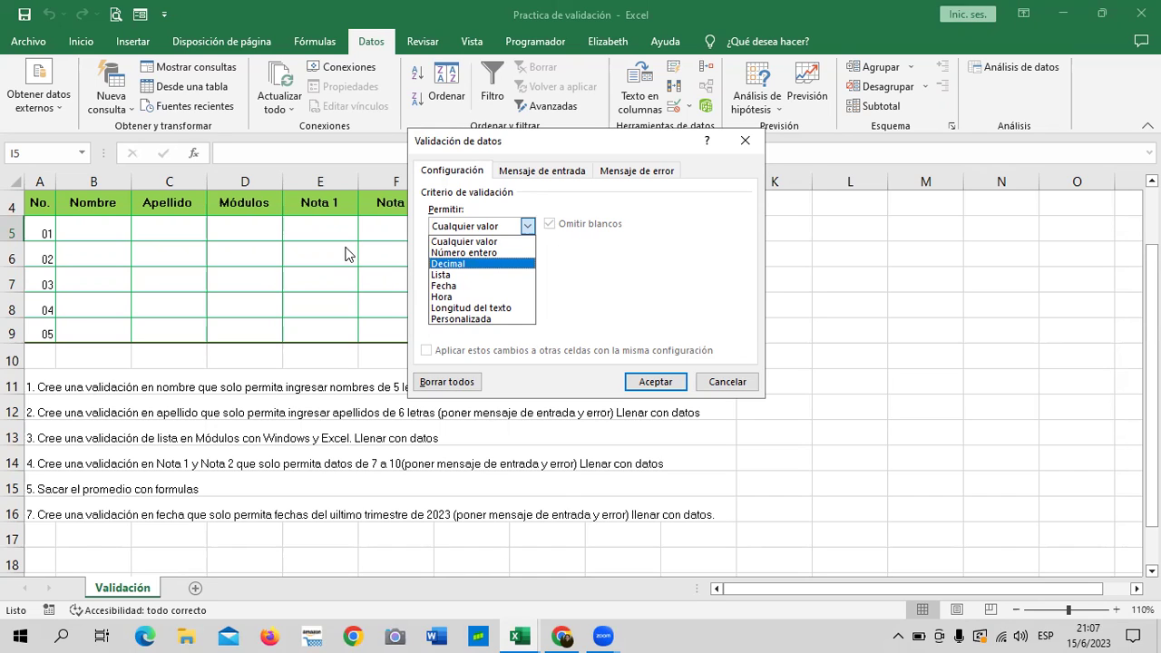
Try the Lista and Personalizada allowed types, leaving Personalizada selected.
{"action": "left_click", "coordinate": [443, 274]}
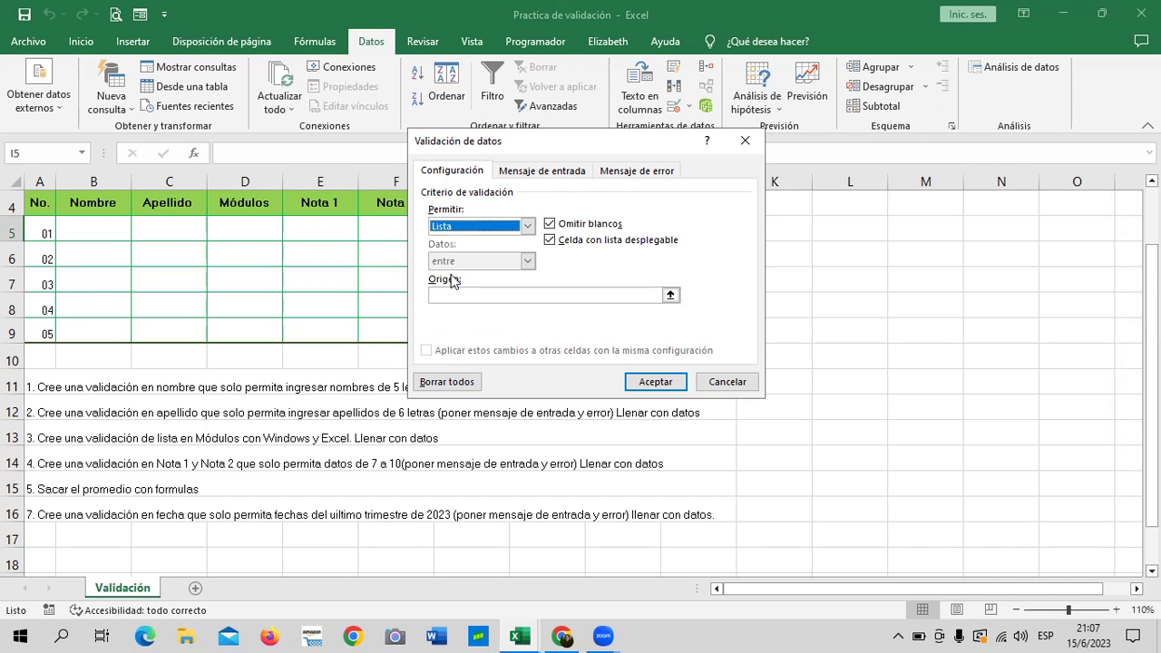
{"action": "left_click", "coordinate": [527, 226]}
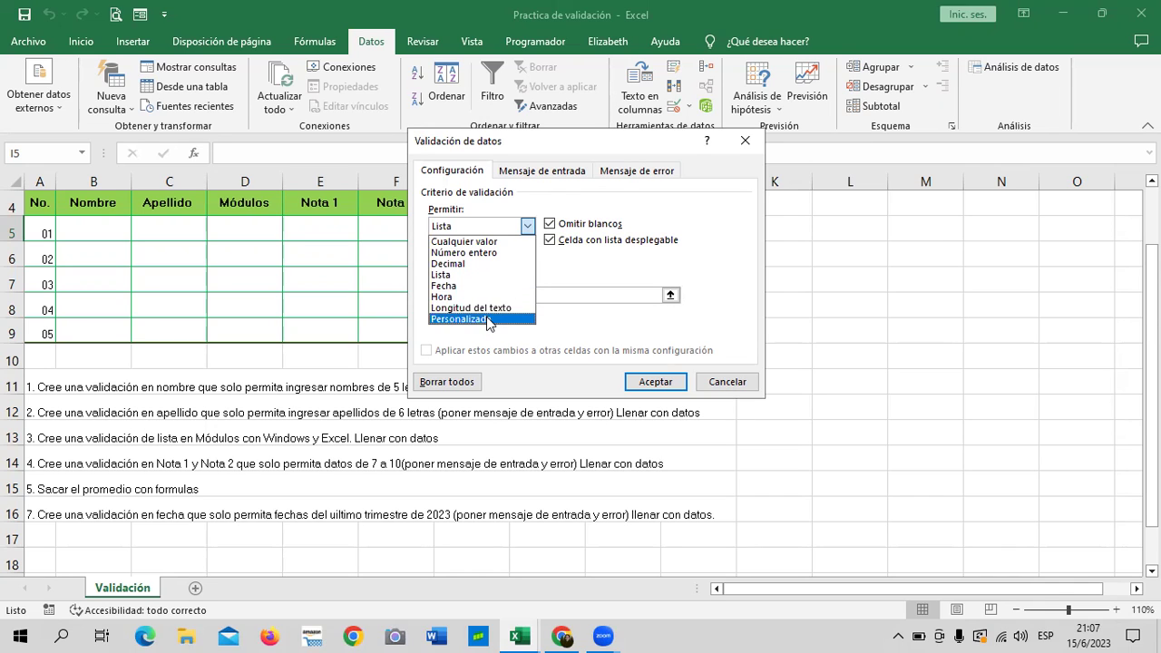
{"action": "left_click", "coordinate": [487, 318]}
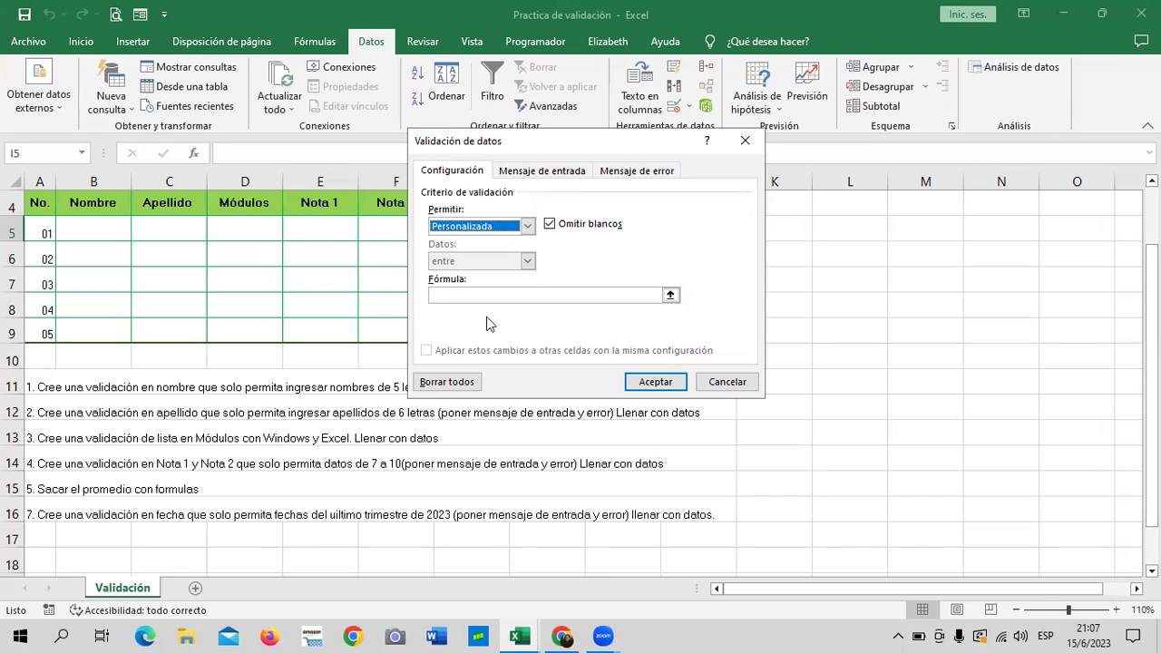
{"action": "left_click", "coordinate": [527, 226]}
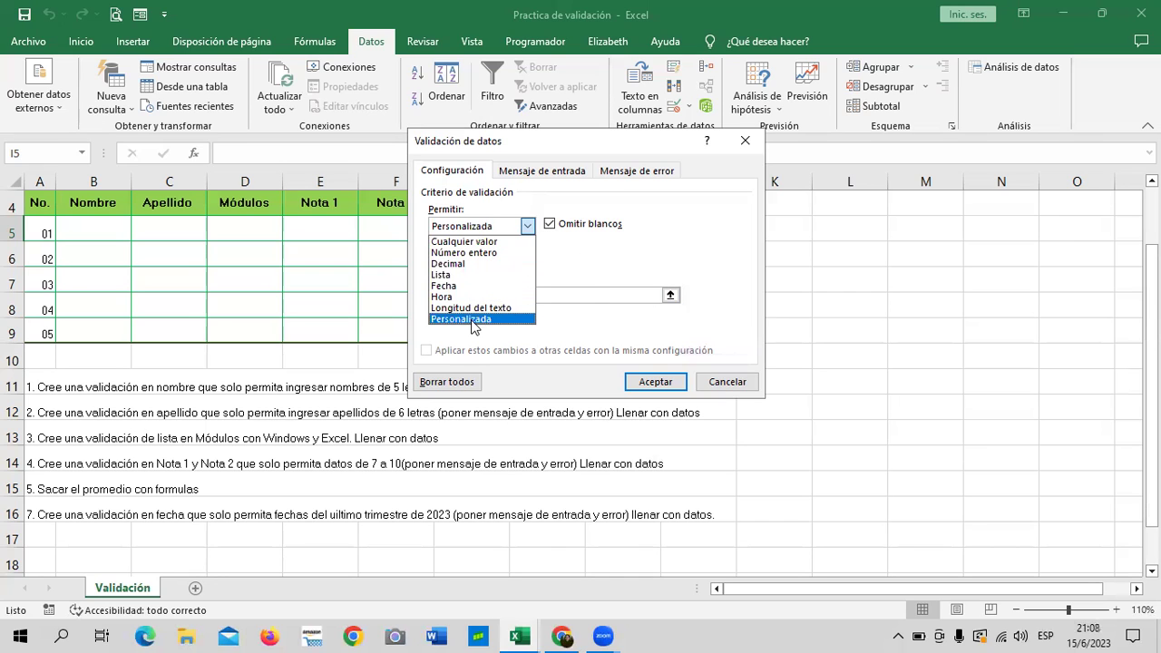
{"action": "left_click", "coordinate": [671, 234]}
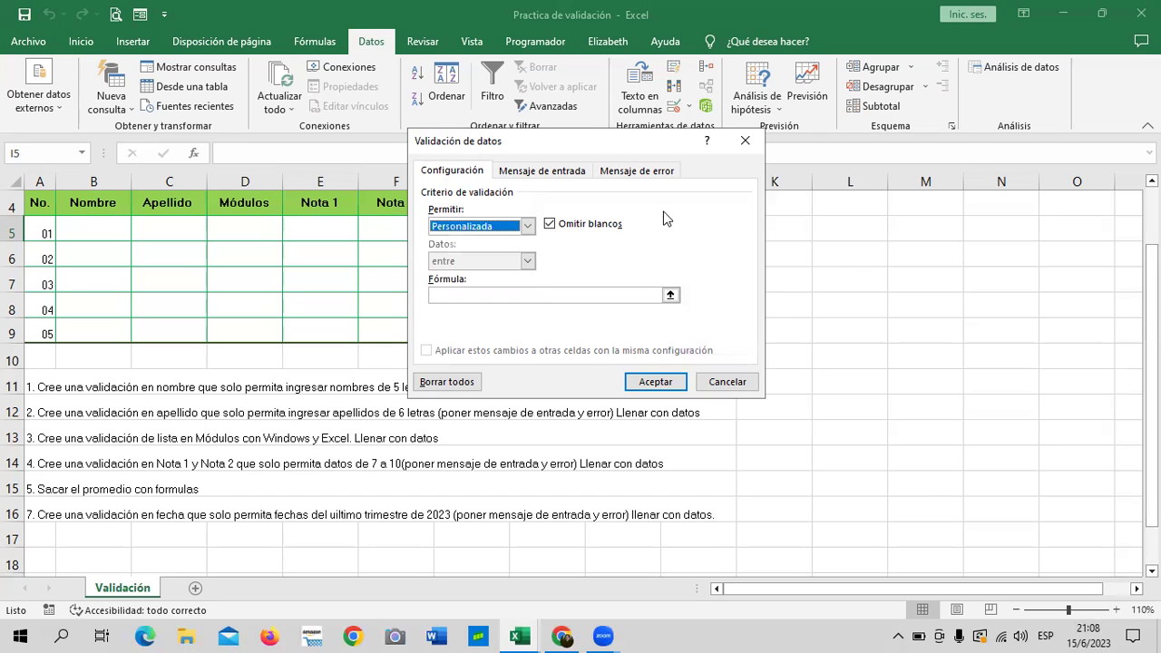
{"action": "left_click", "coordinate": [745, 140]}
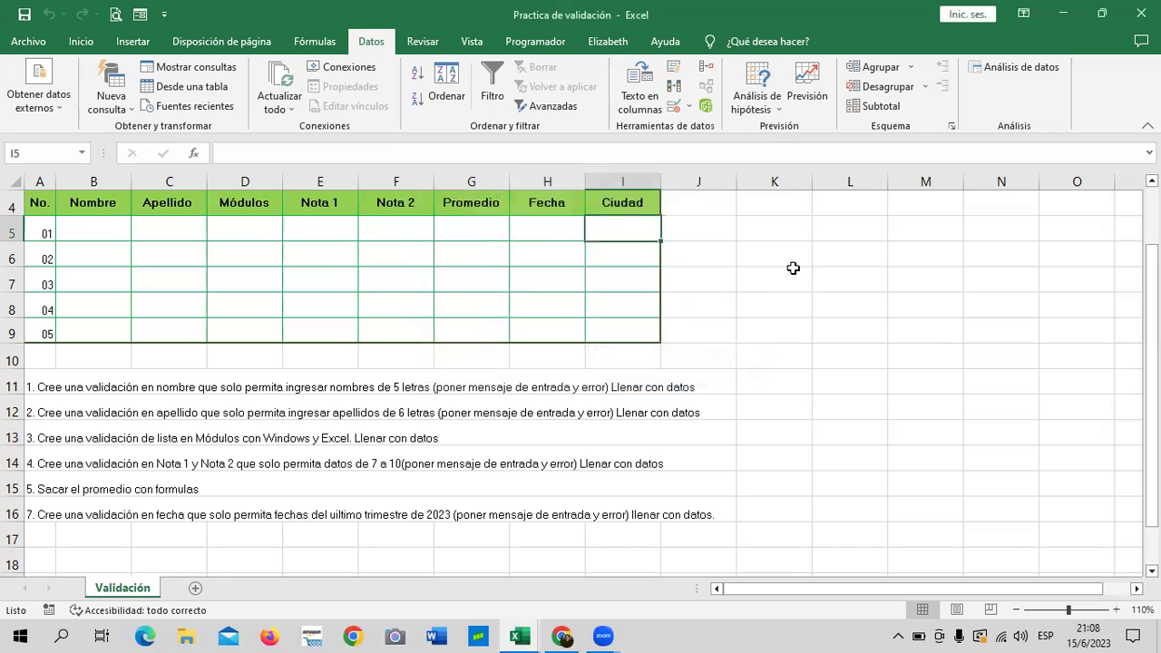
{"action": "left_click", "coordinate": [789, 269]}
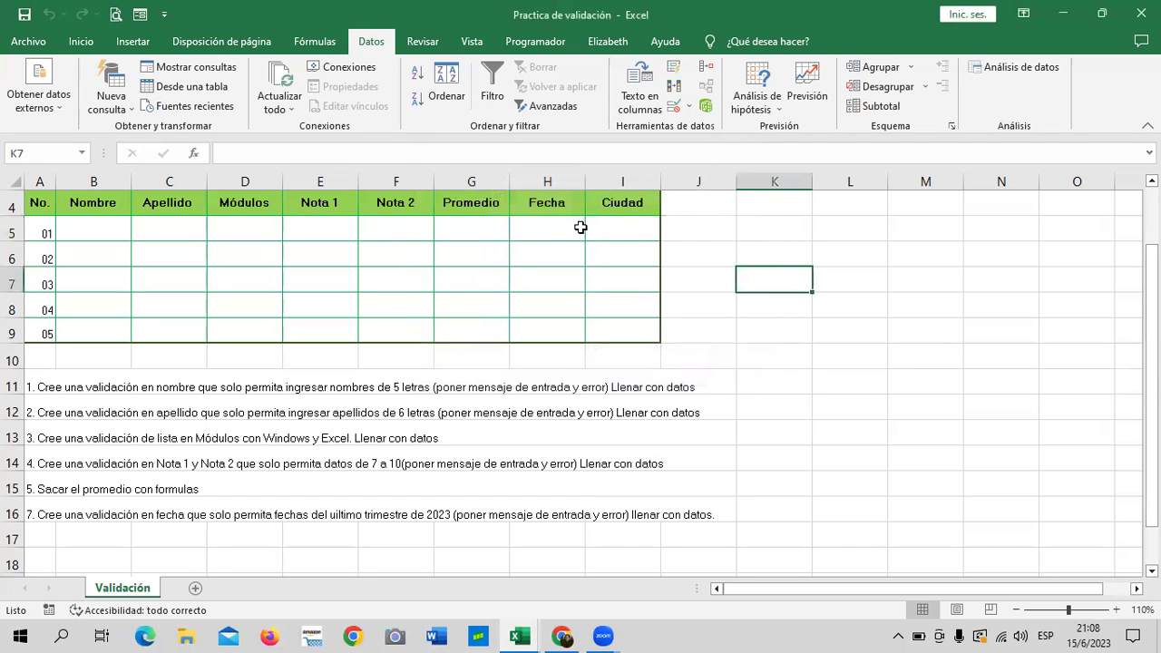
{"action": "left_click", "coordinate": [624, 227]}
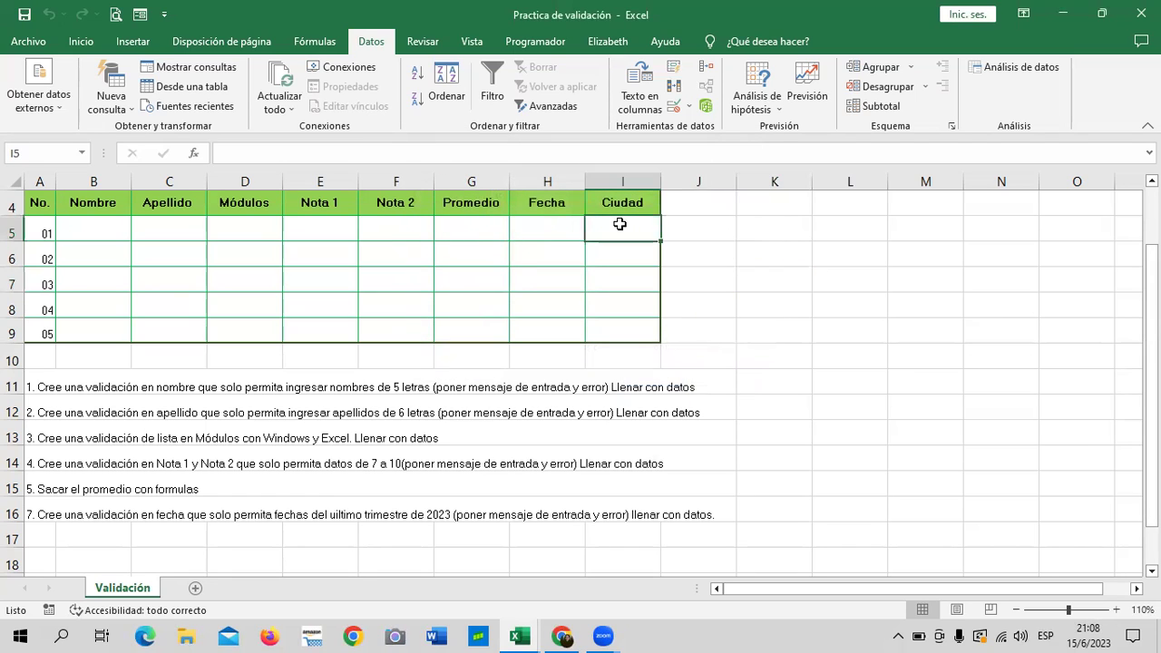
{"action": "left_click", "coordinate": [548, 224]}
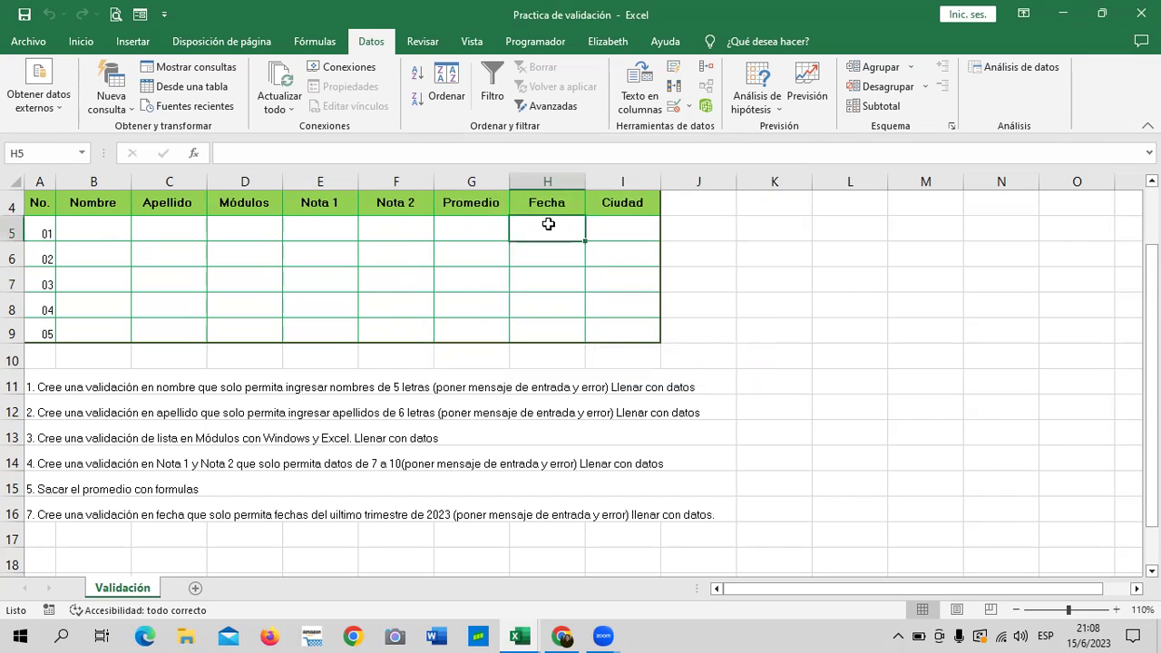
{"action": "left_click", "coordinate": [547, 258]}
{"action": "left_click", "coordinate": [553, 280]}
{"action": "left_click", "coordinate": [550, 304]}
{"action": "left_click", "coordinate": [545, 332]}
{"action": "left_click", "coordinate": [556, 229]}
{"action": "left_click", "coordinate": [1114, 609]}
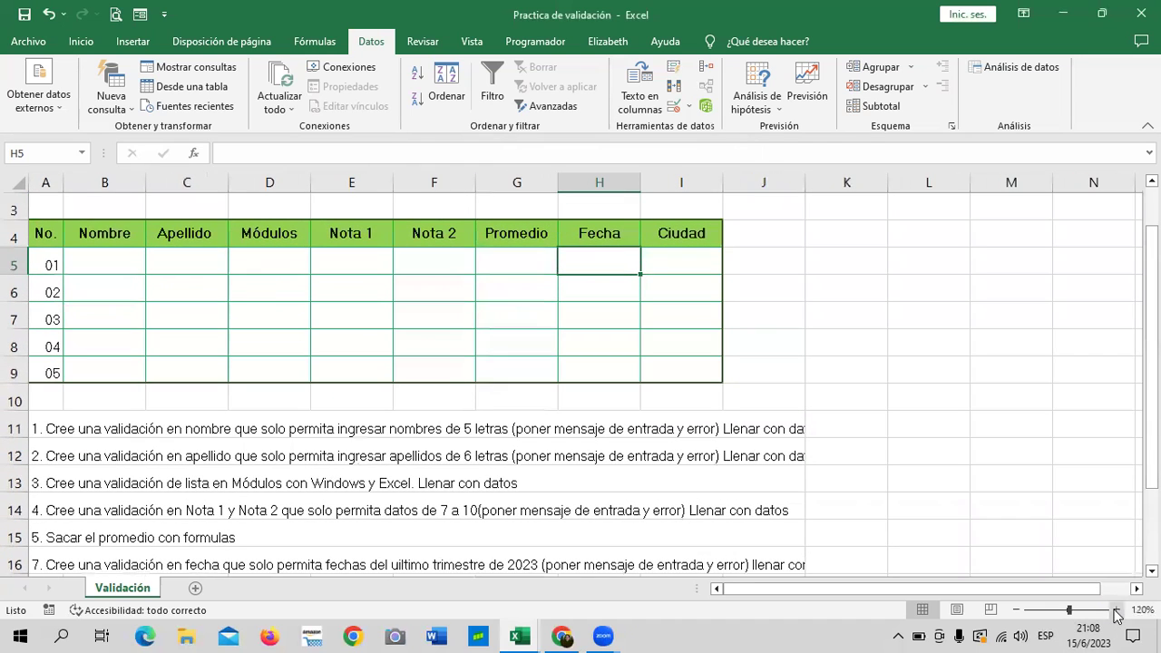
{"action": "scroll", "coordinate": [223, 441], "scroll_direction": "down", "scroll_amount": 1}
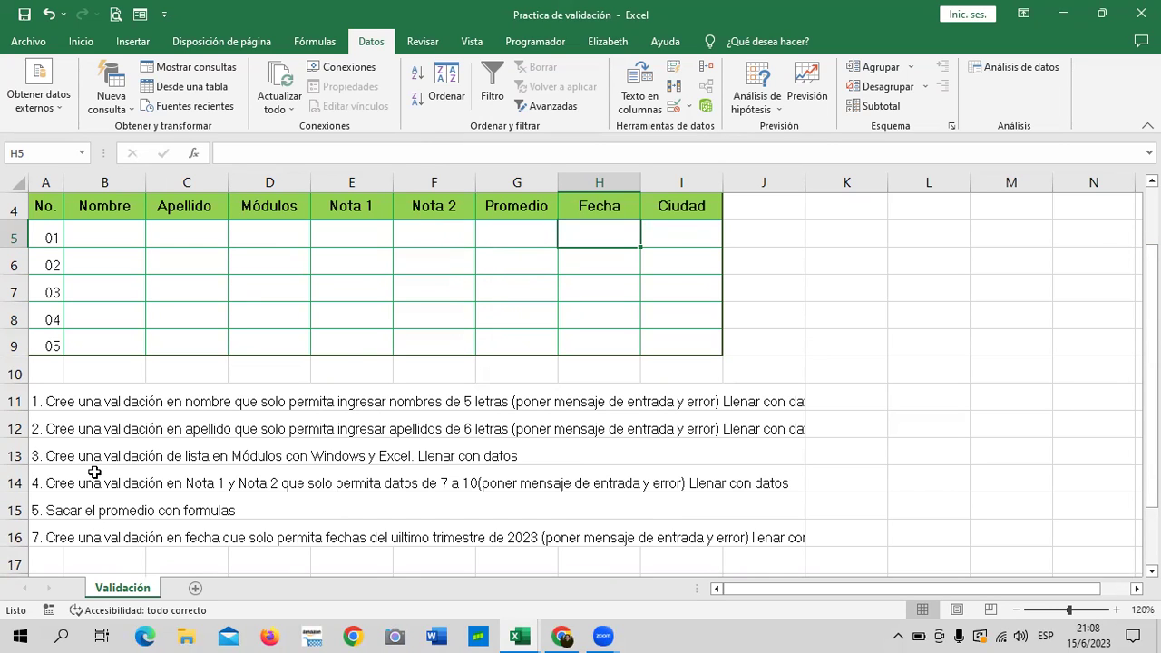
{"action": "left_click", "coordinate": [69, 539]}
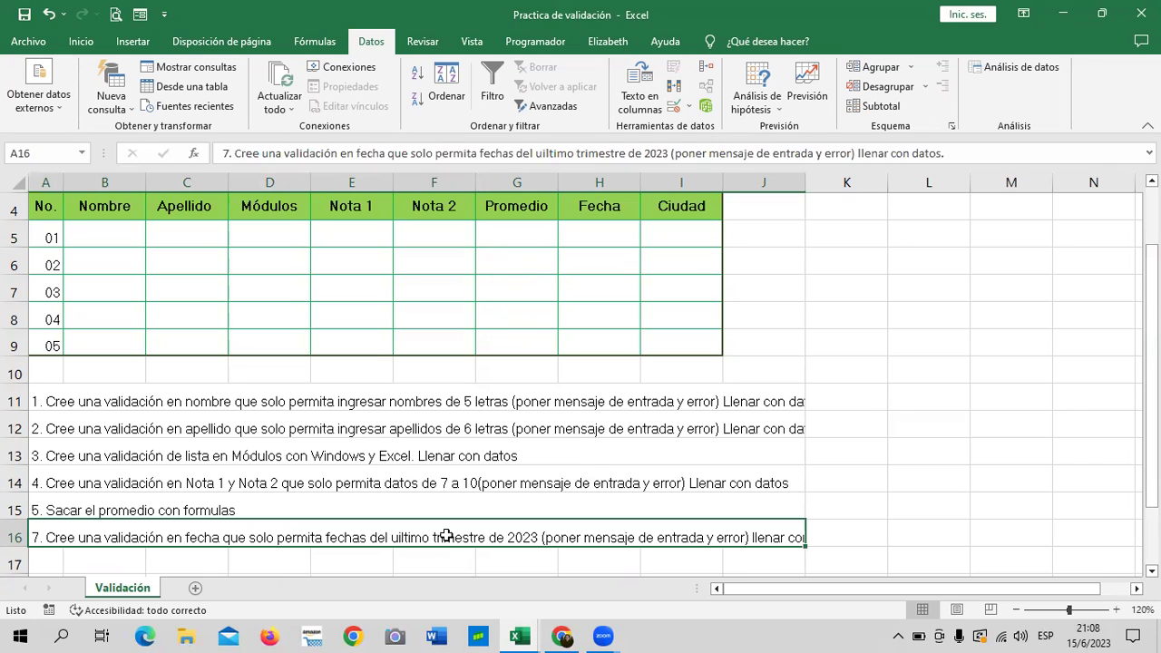
Change the year in task 7 from 2023 to 2022.
{"action": "left_click", "coordinate": [668, 153]}
{"action": "key", "text": "BackSpace"}
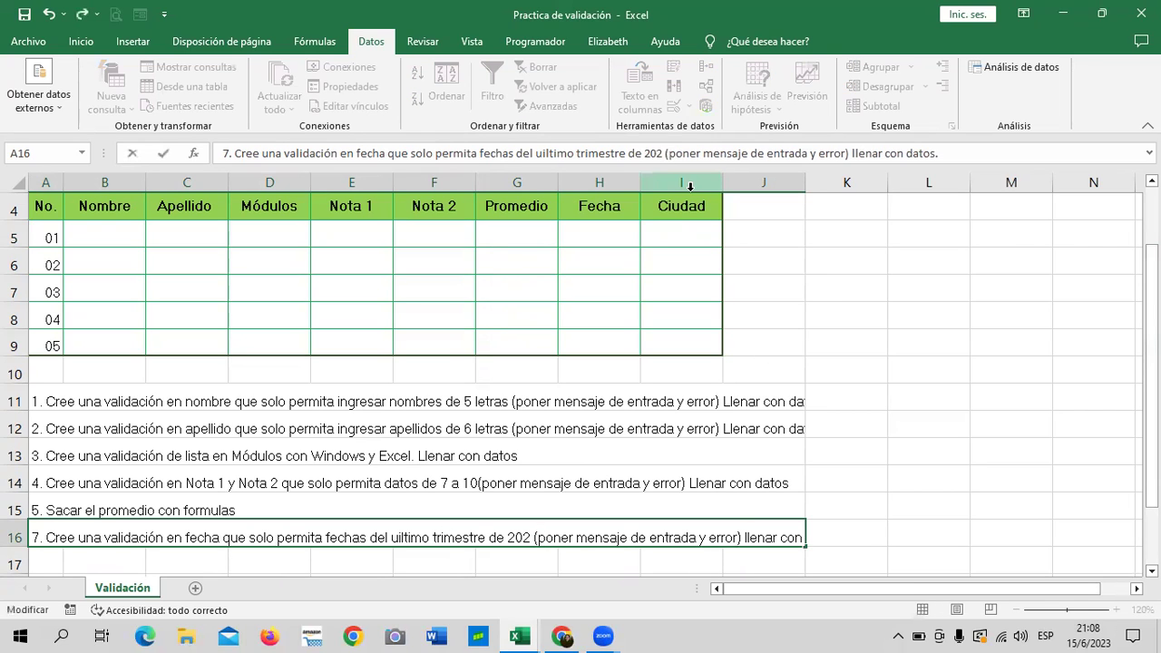
{"action": "type", "text": "2"}
{"action": "key", "text": "Return"}
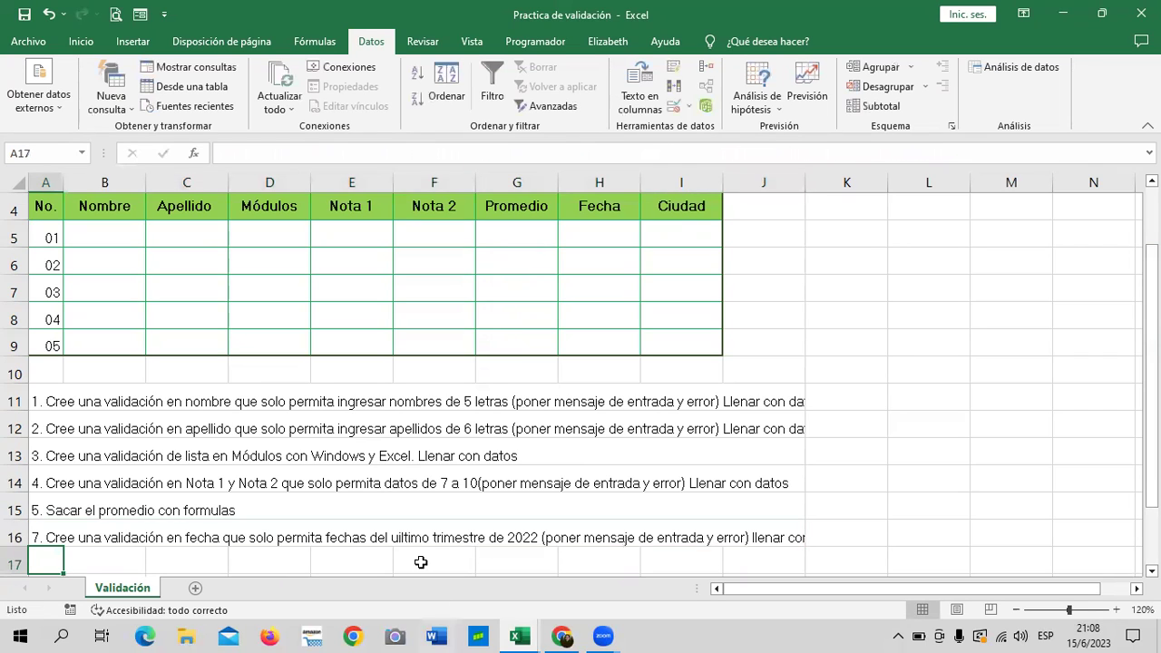
Check the revised task in row 16 and select the first Fecha cell H5.
{"action": "left_click", "coordinate": [407, 535]}
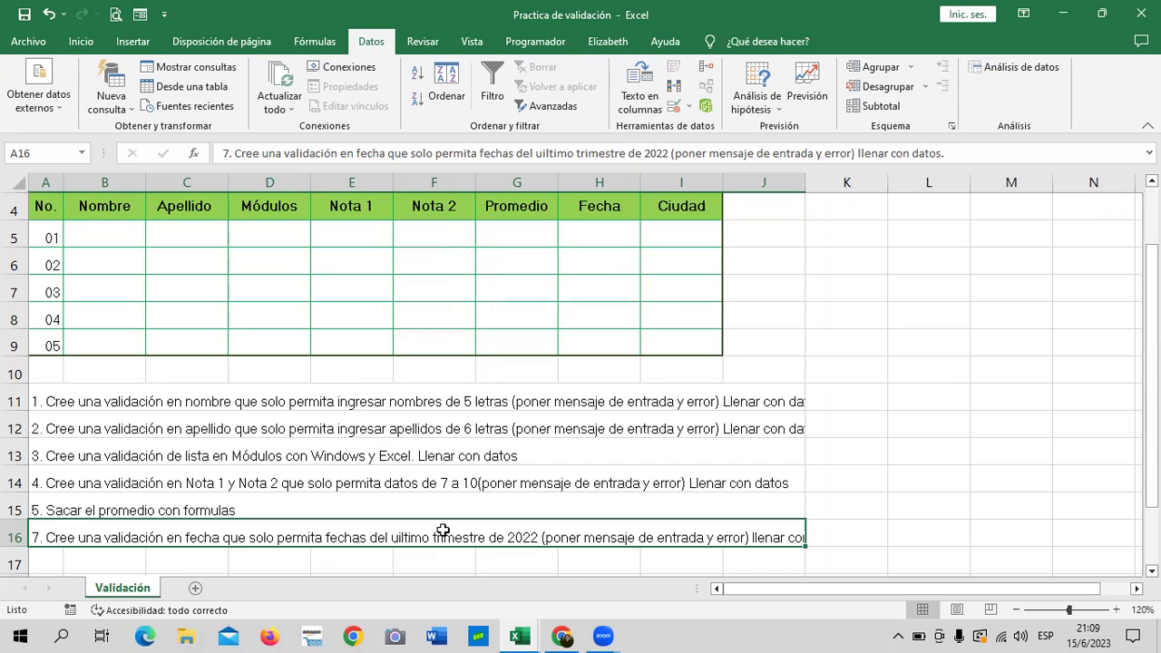
{"action": "left_click", "coordinate": [788, 317]}
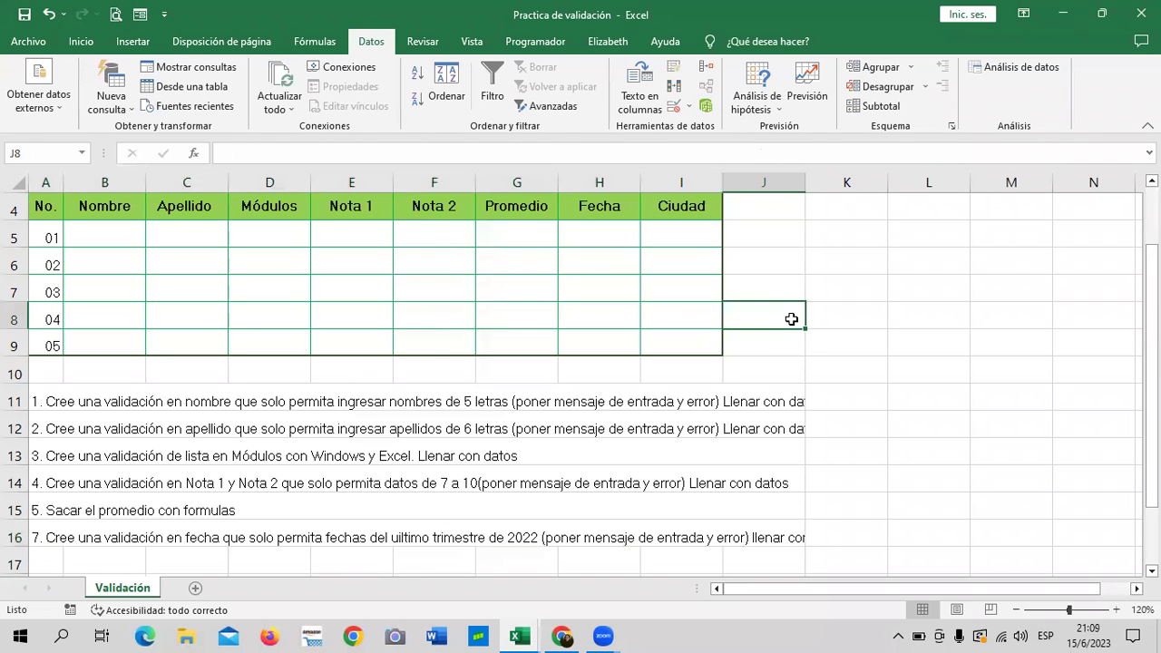
{"action": "left_click", "coordinate": [599, 234]}
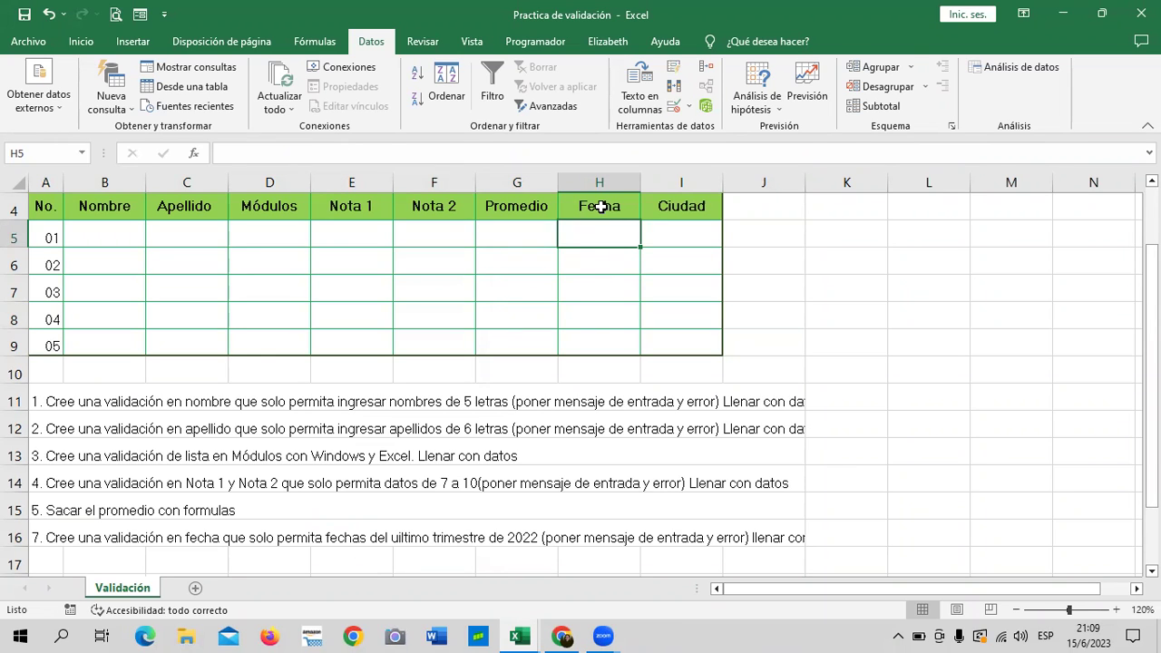
Open H5's Validación de datos, view Mensaje de entrada, then Mensaje de error's Estilo list.
{"action": "left_click", "coordinate": [673, 106]}
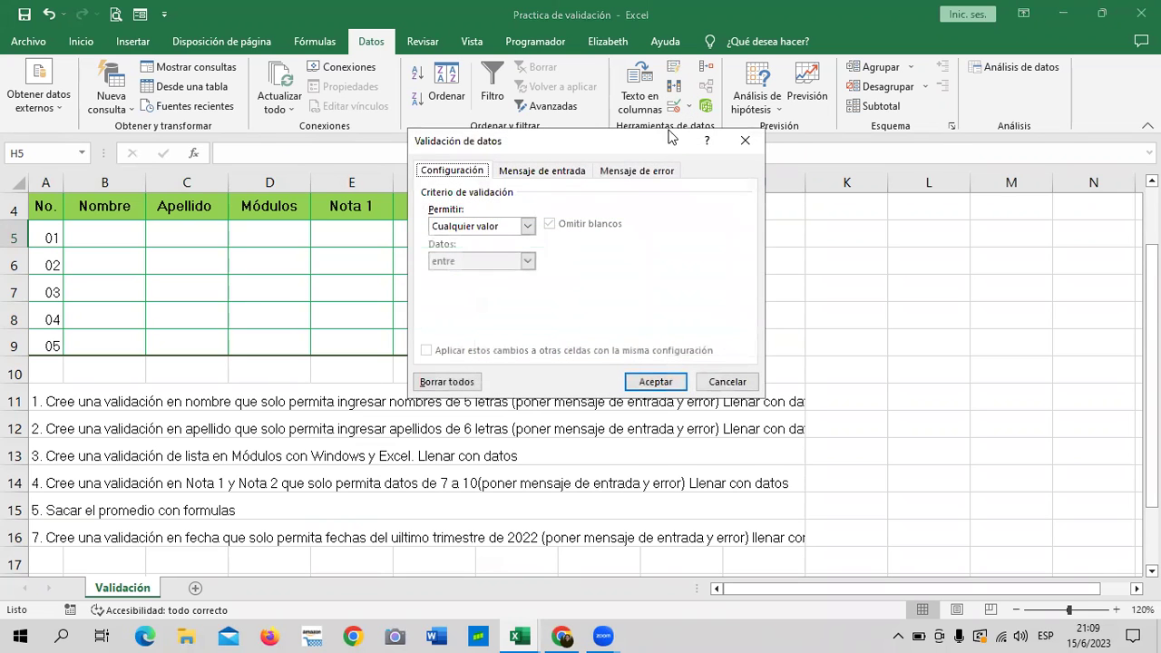
{"action": "left_click", "coordinate": [571, 172]}
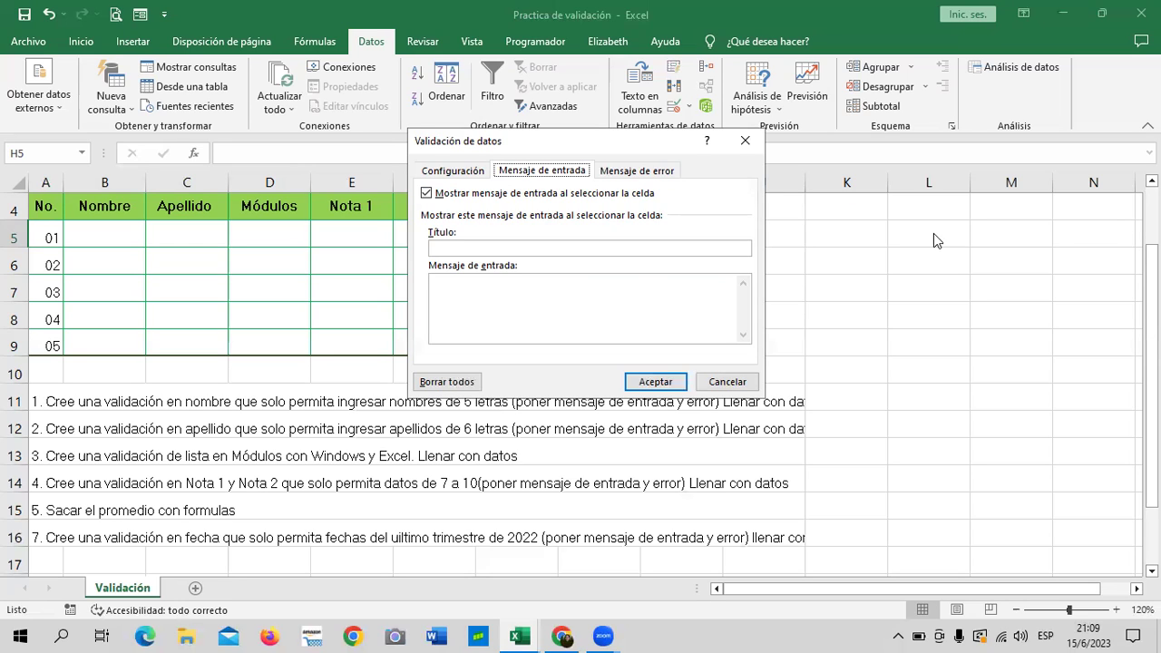
{"action": "left_click", "coordinate": [638, 173]}
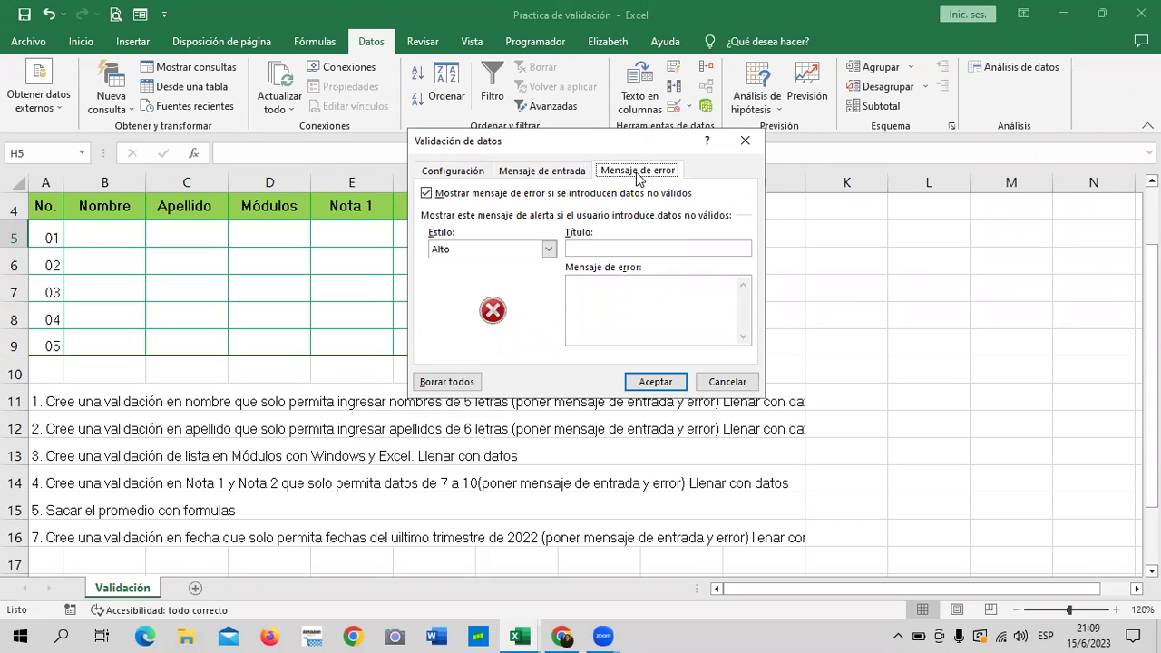
{"action": "left_click", "coordinate": [549, 249]}
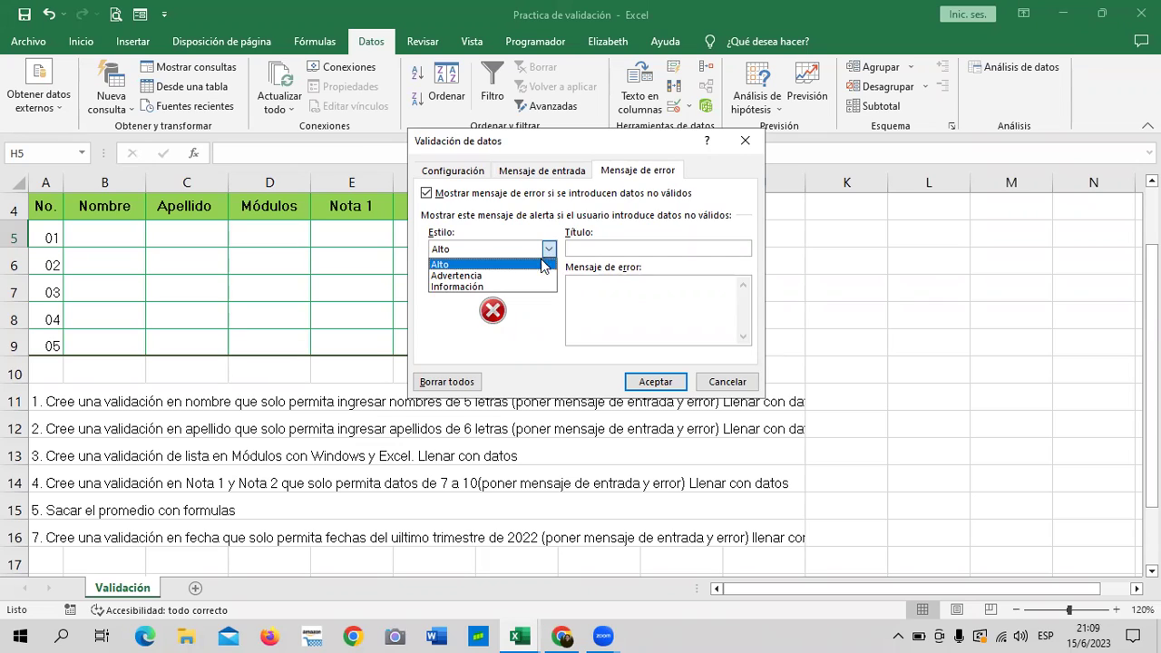
Try the Advertencia and Información alert styles, revert to Alto, and cancel the dialog.
{"action": "left_click", "coordinate": [540, 265]}
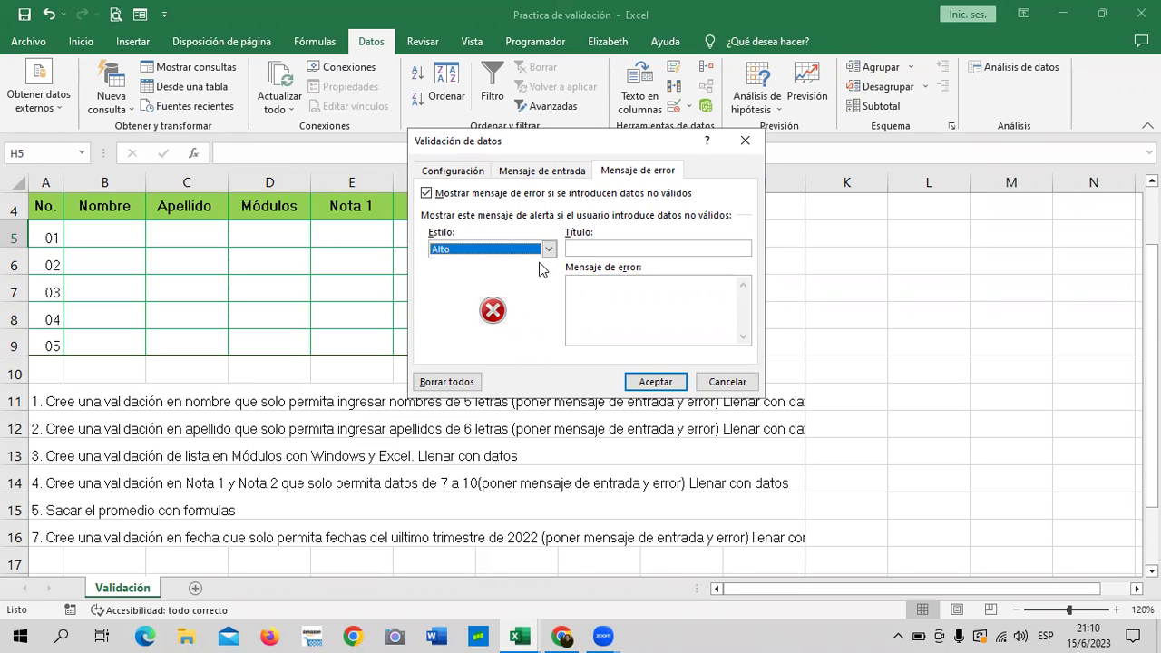
{"action": "left_click", "coordinate": [549, 249]}
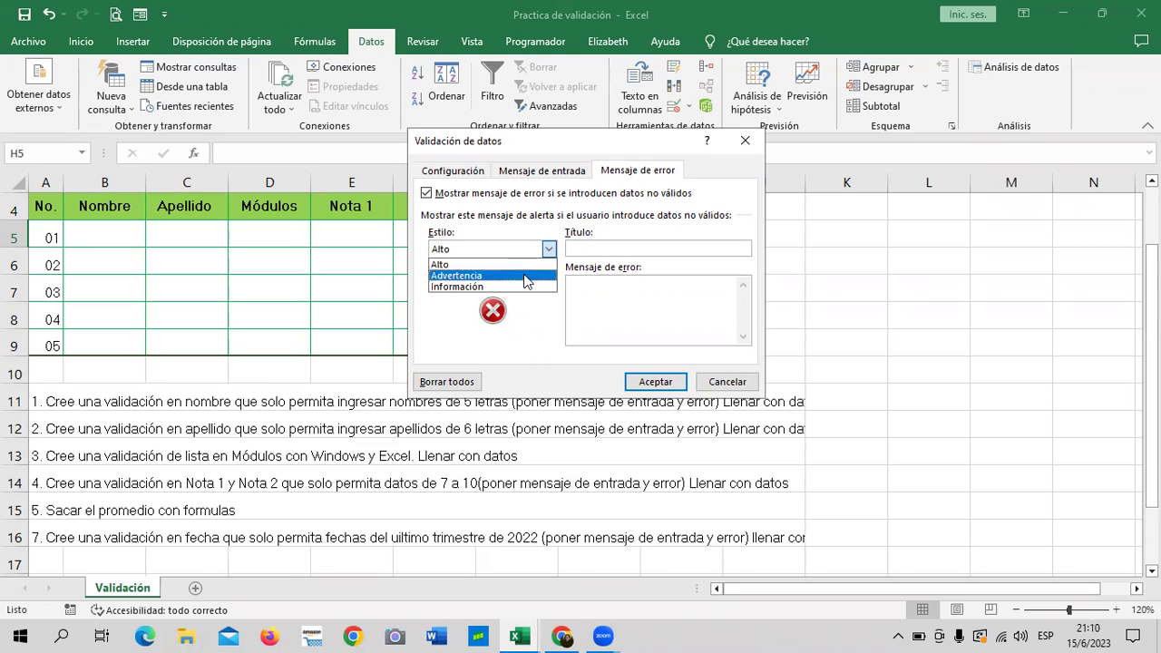
{"action": "left_click", "coordinate": [526, 276]}
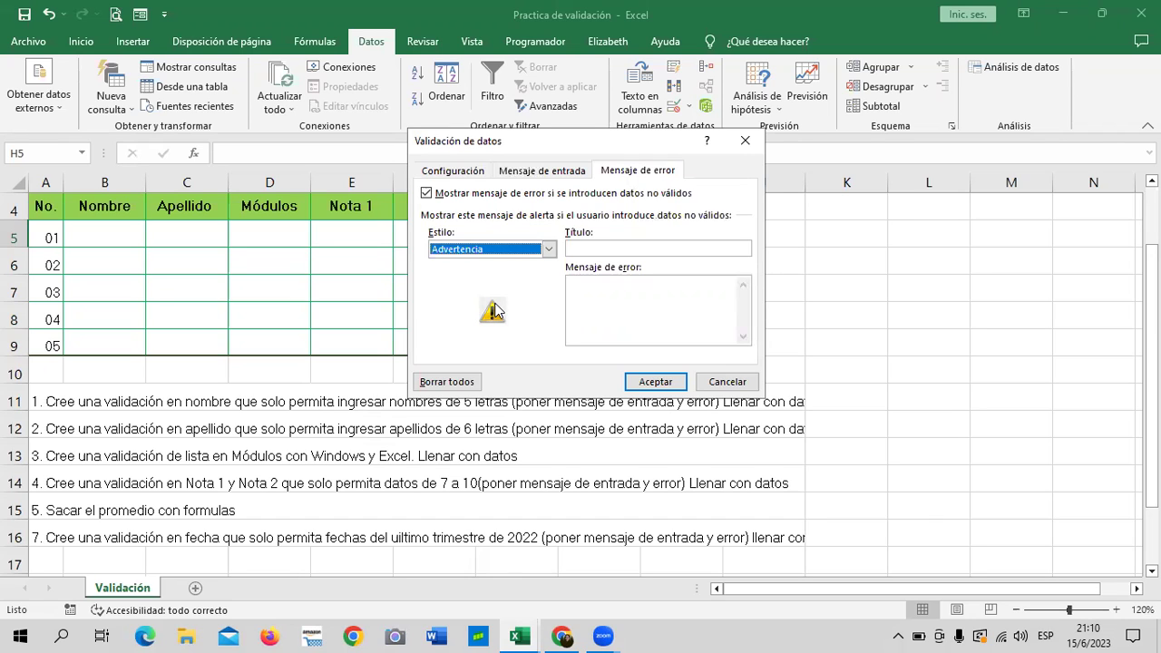
{"action": "left_click", "coordinate": [547, 248]}
{"action": "left_click", "coordinate": [515, 284]}
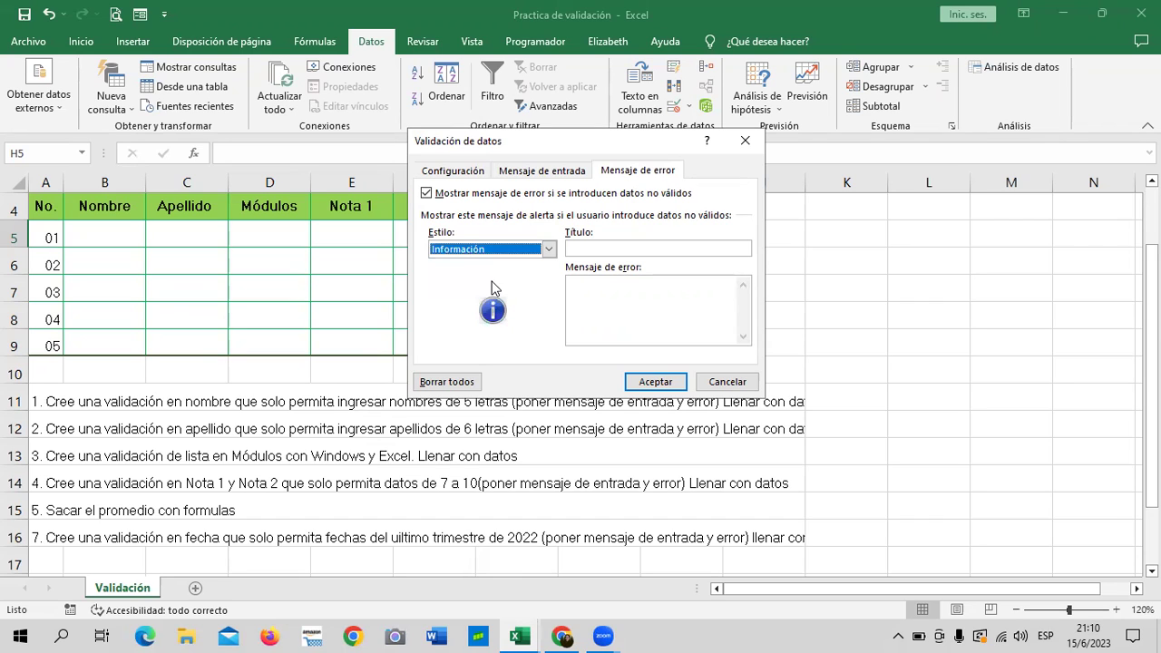
{"action": "left_click", "coordinate": [547, 249]}
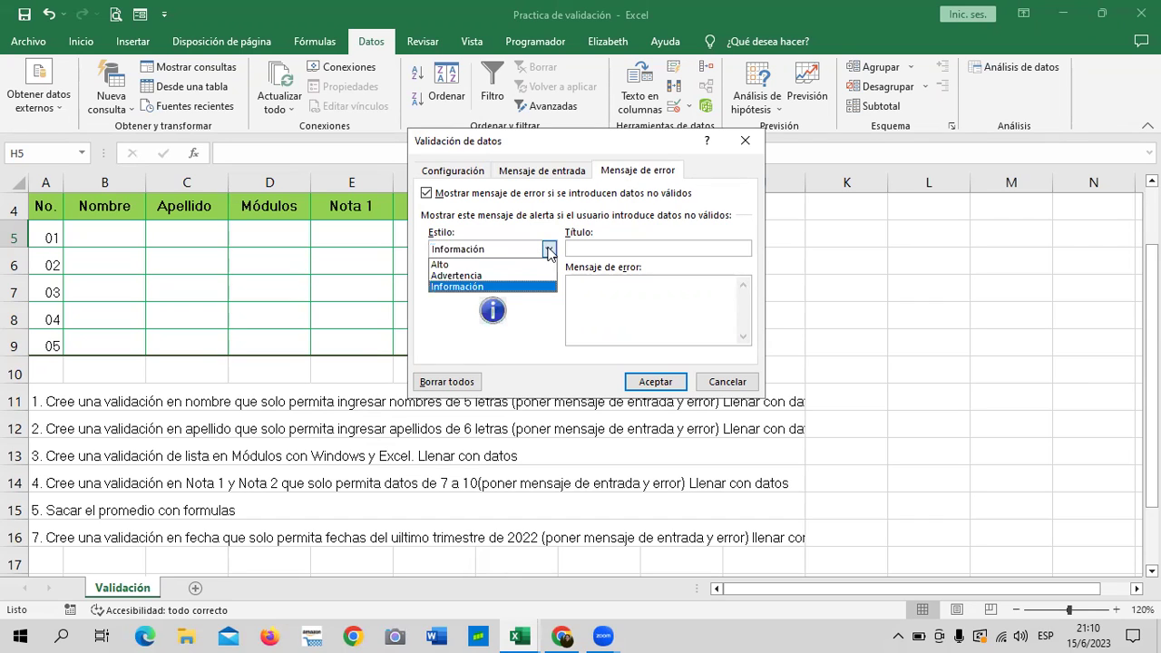
{"action": "left_click", "coordinate": [466, 265]}
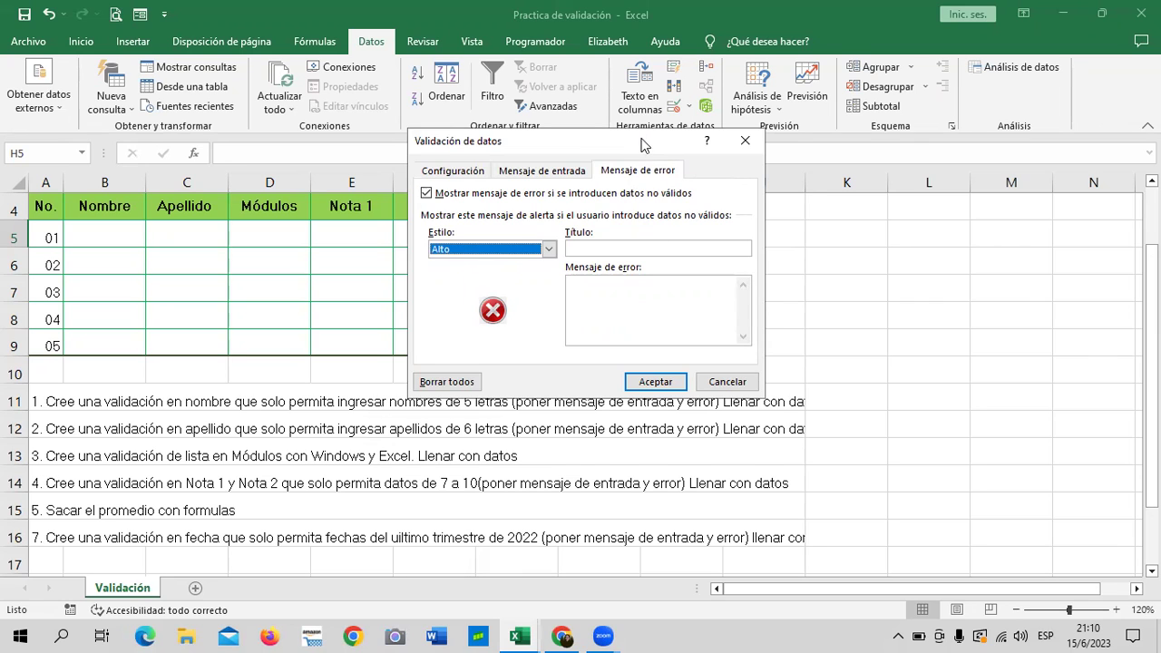
{"action": "left_click_drag", "start_coordinate": [663, 149], "coordinate": [1038, 160]}
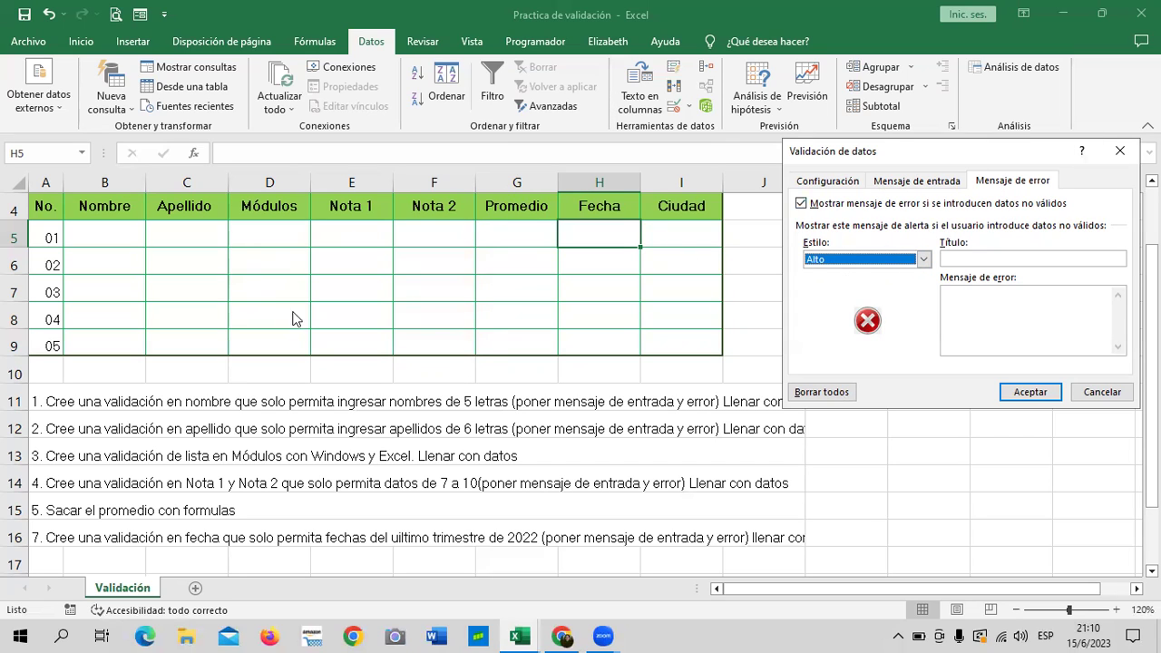
{"action": "left_click", "coordinate": [1101, 392]}
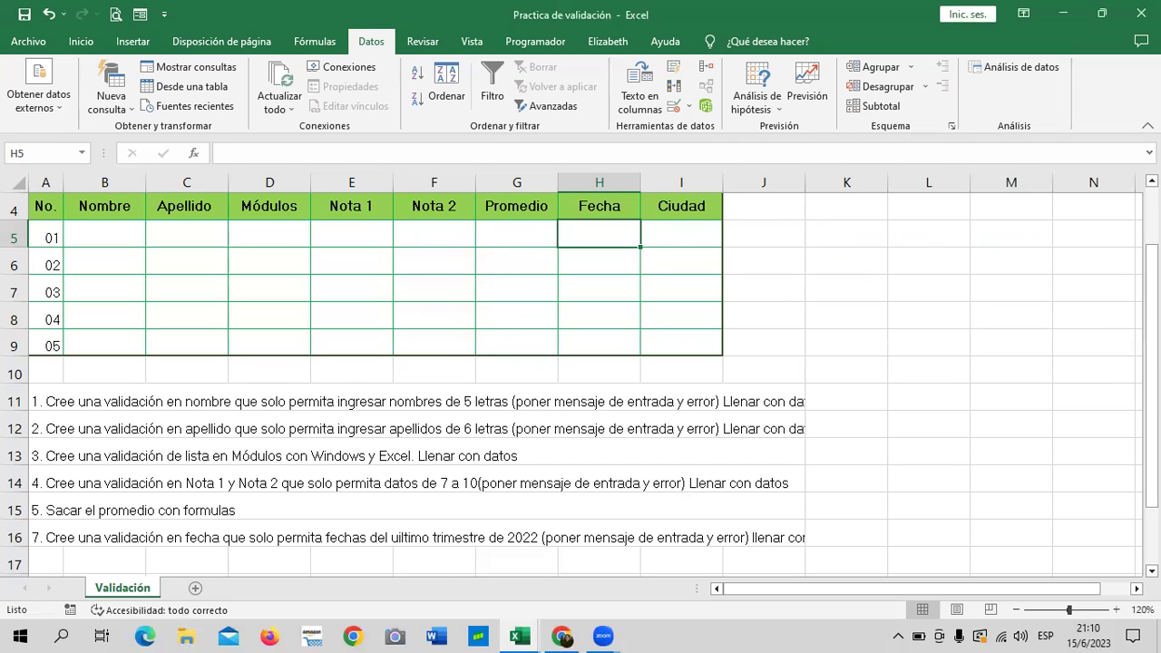
{"action": "left_click", "coordinate": [55, 402]}
{"action": "left_click", "coordinate": [62, 428]}
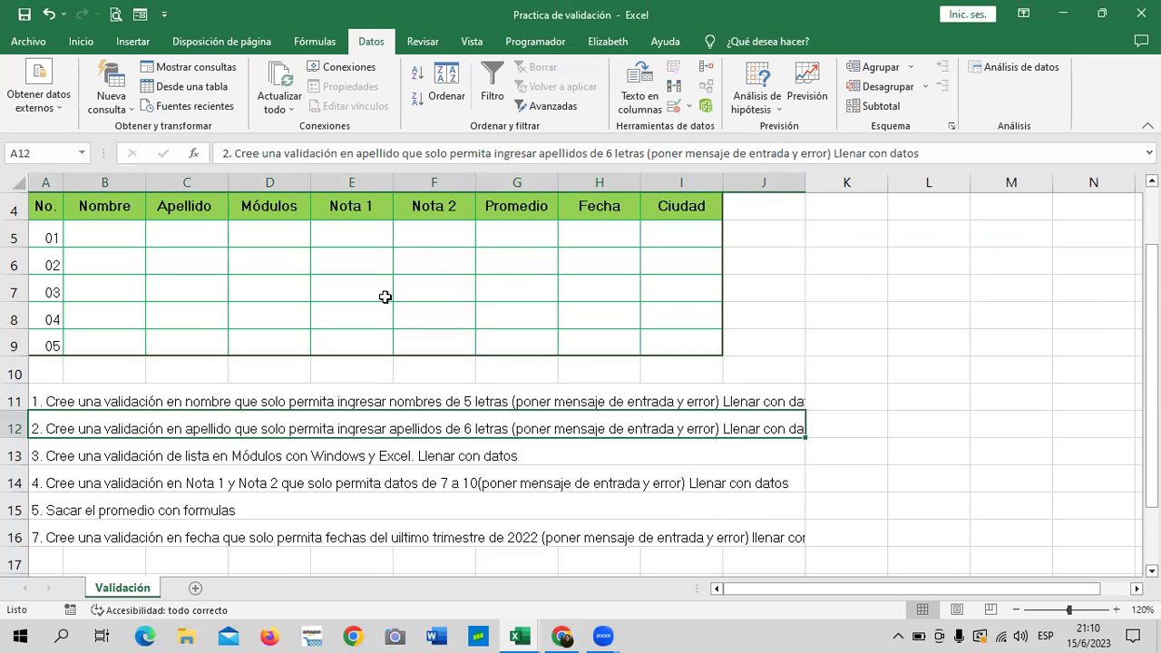
{"action": "left_click", "coordinate": [867, 349]}
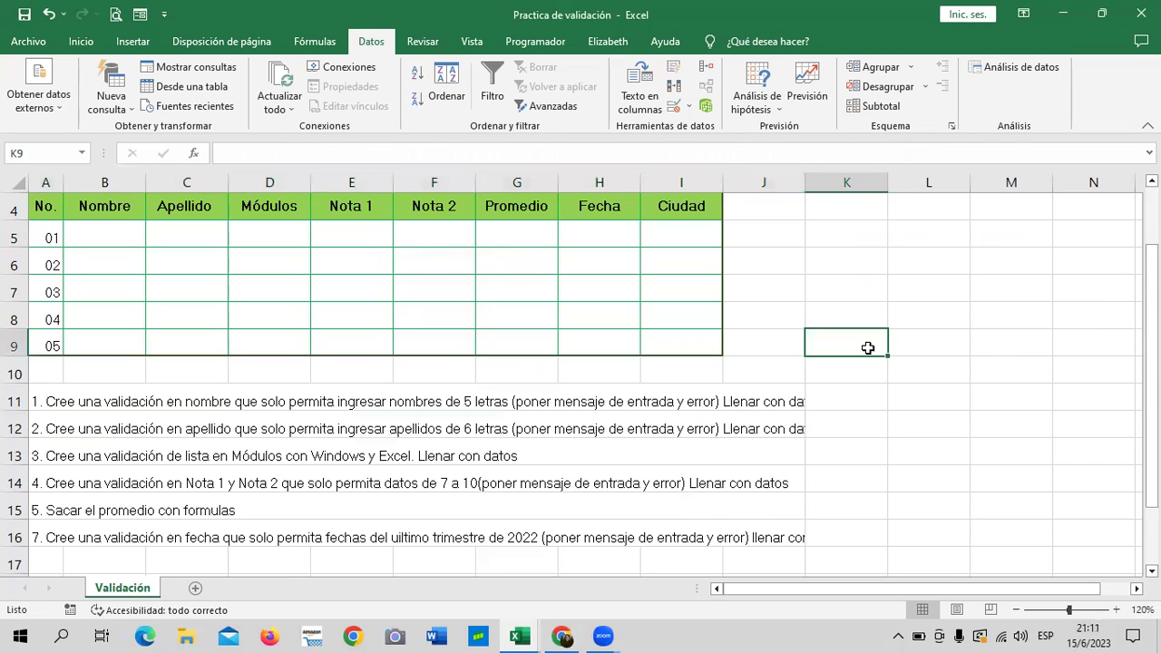
{"action": "left_click", "coordinate": [764, 400]}
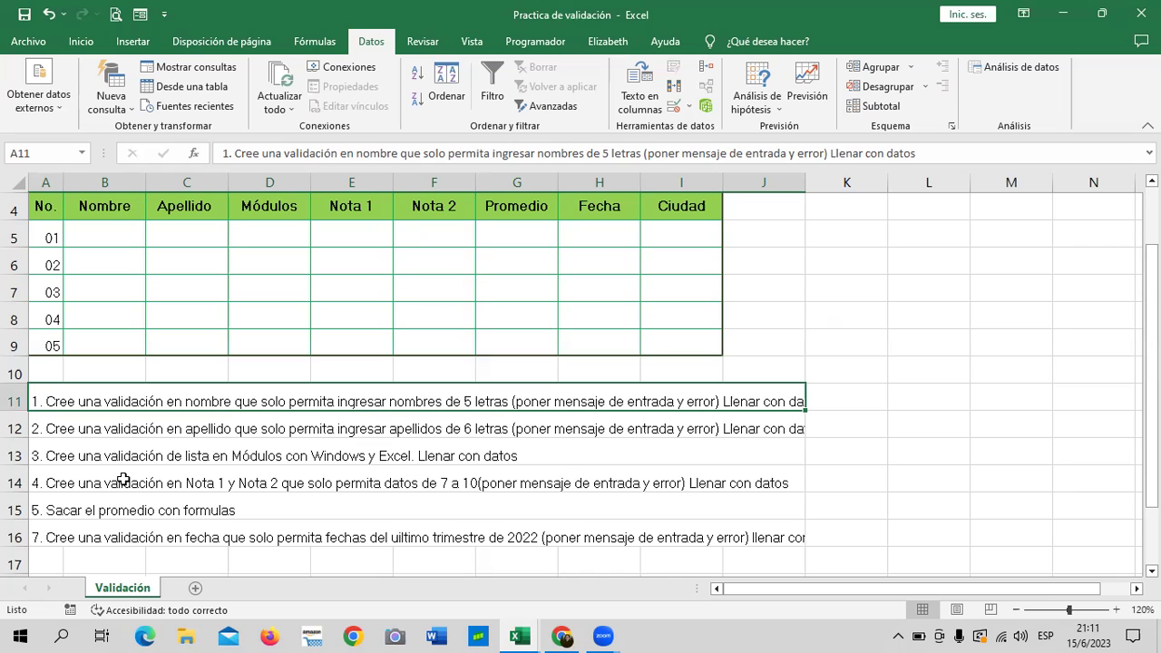
{"action": "left_click", "coordinate": [367, 497]}
{"action": "left_click", "coordinate": [364, 399]}
{"action": "left_click", "coordinate": [767, 237]}
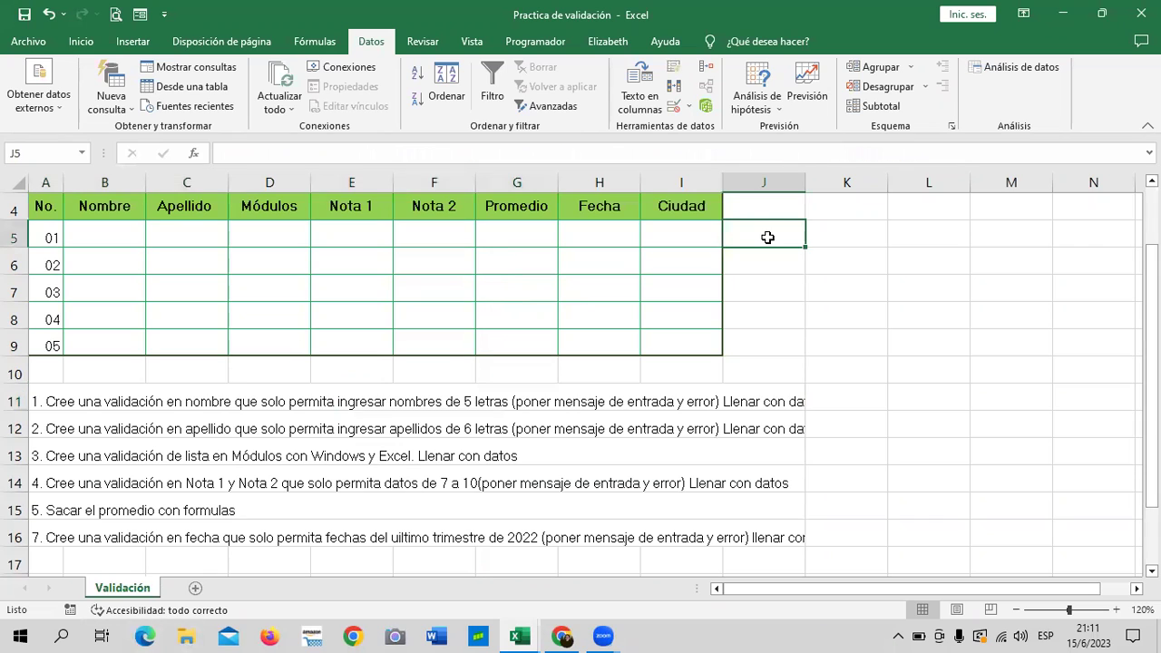
{"action": "left_click", "coordinate": [445, 424]}
{"action": "left_click", "coordinate": [421, 390]}
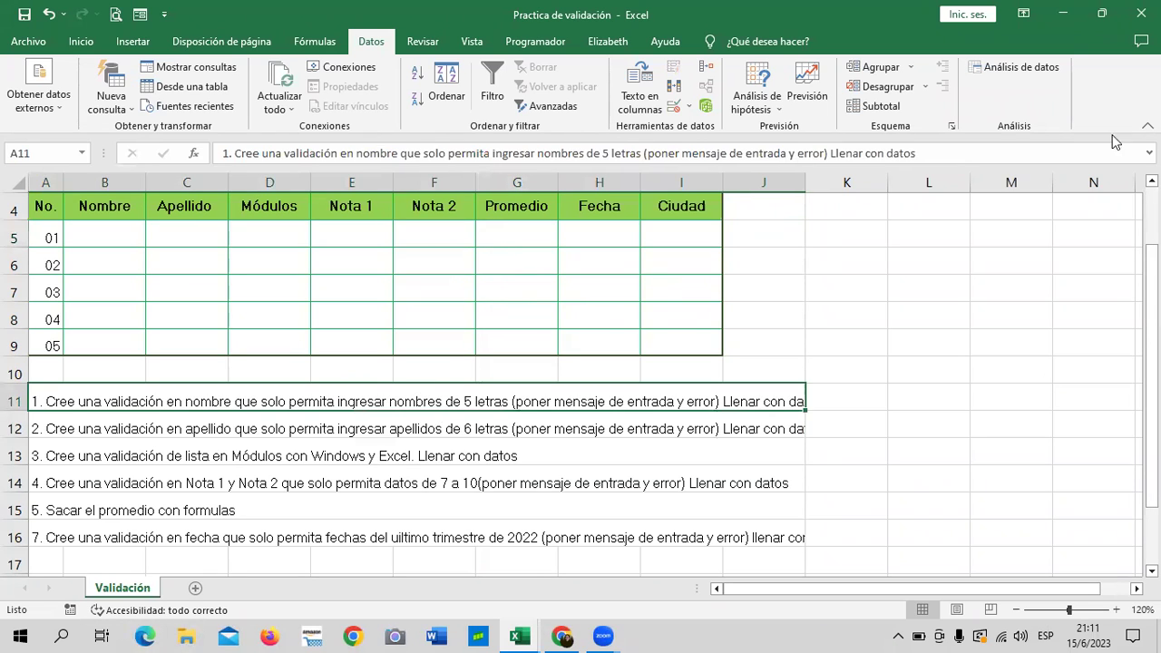
{"action": "left_click_drag", "start_coordinate": [106, 231], "coordinate": [112, 349]}
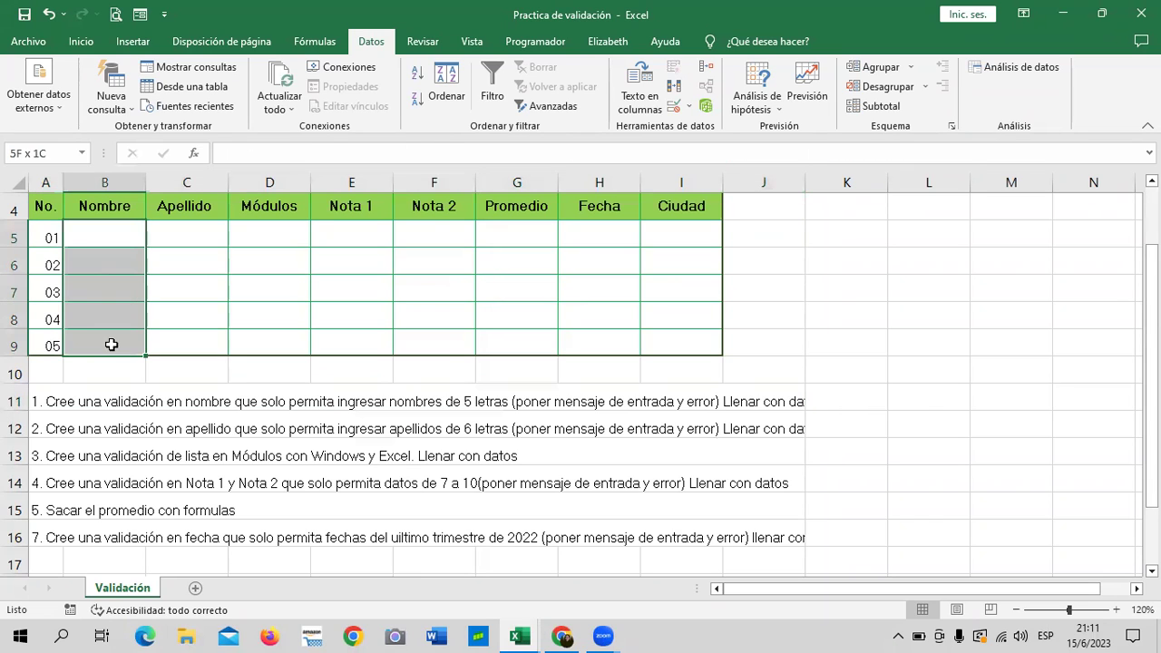
{"action": "left_click", "coordinate": [234, 289]}
{"action": "left_click_drag", "start_coordinate": [127, 244], "coordinate": [112, 340]}
{"action": "left_click", "coordinate": [489, 475]}
{"action": "left_click", "coordinate": [467, 404]}
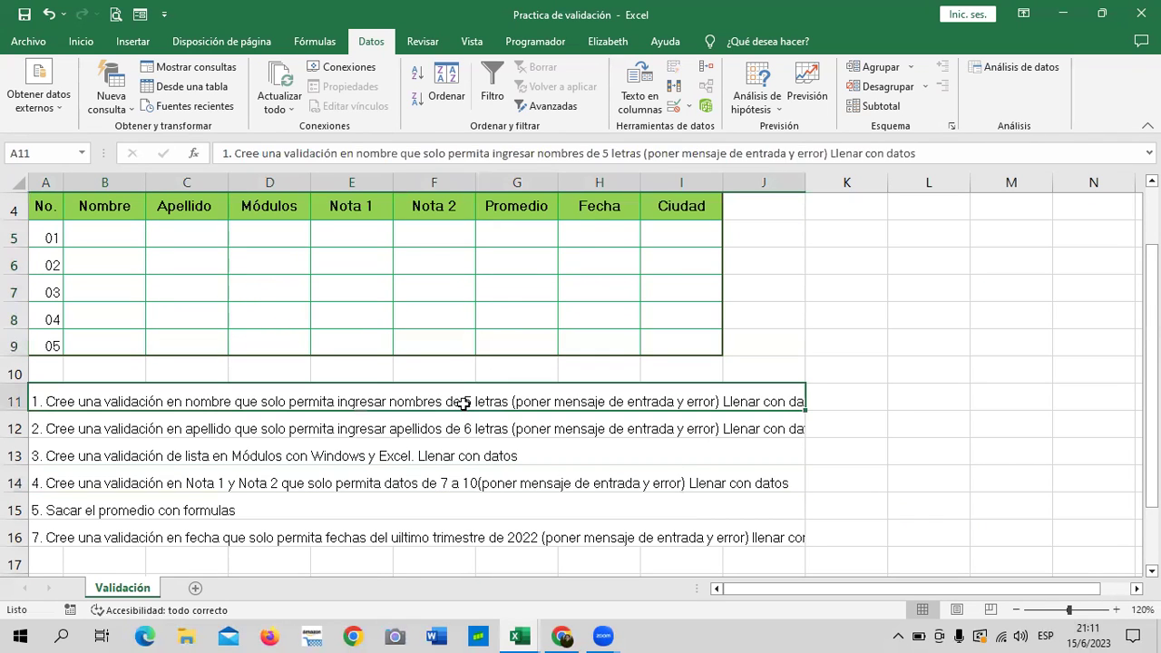
Change task 1 to names of '4 a 6' letras, then select Nombre cells B5:B9.
{"action": "left_click", "coordinate": [607, 153]}
{"action": "key", "text": "BackSpace"}
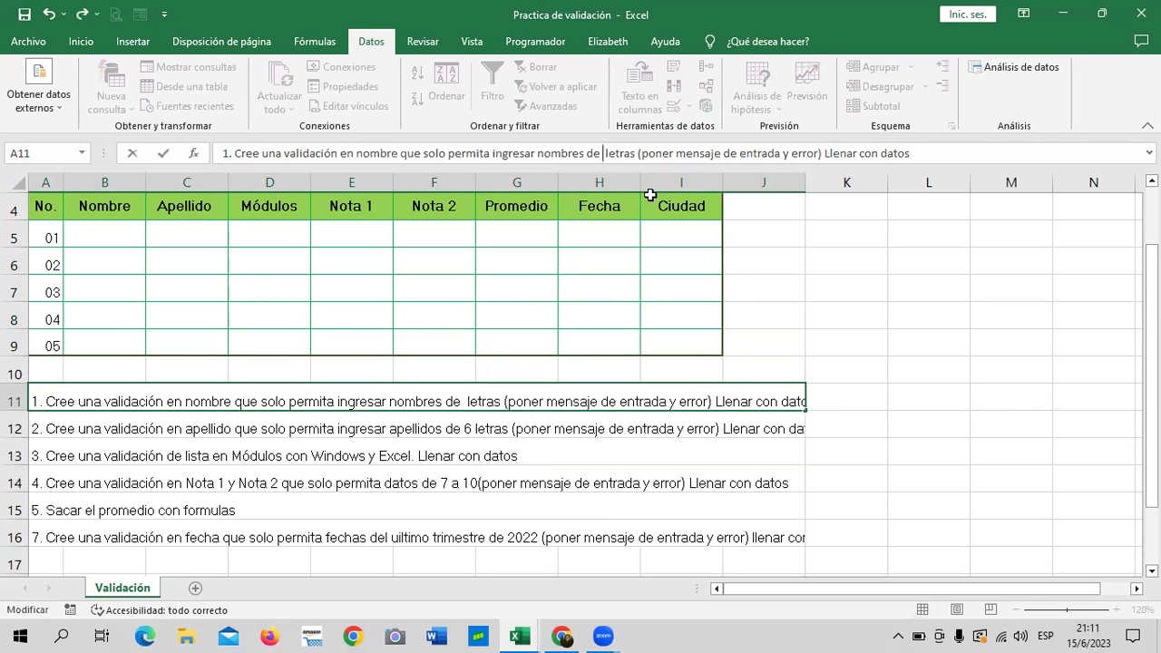
{"action": "type", "text": "4 "}
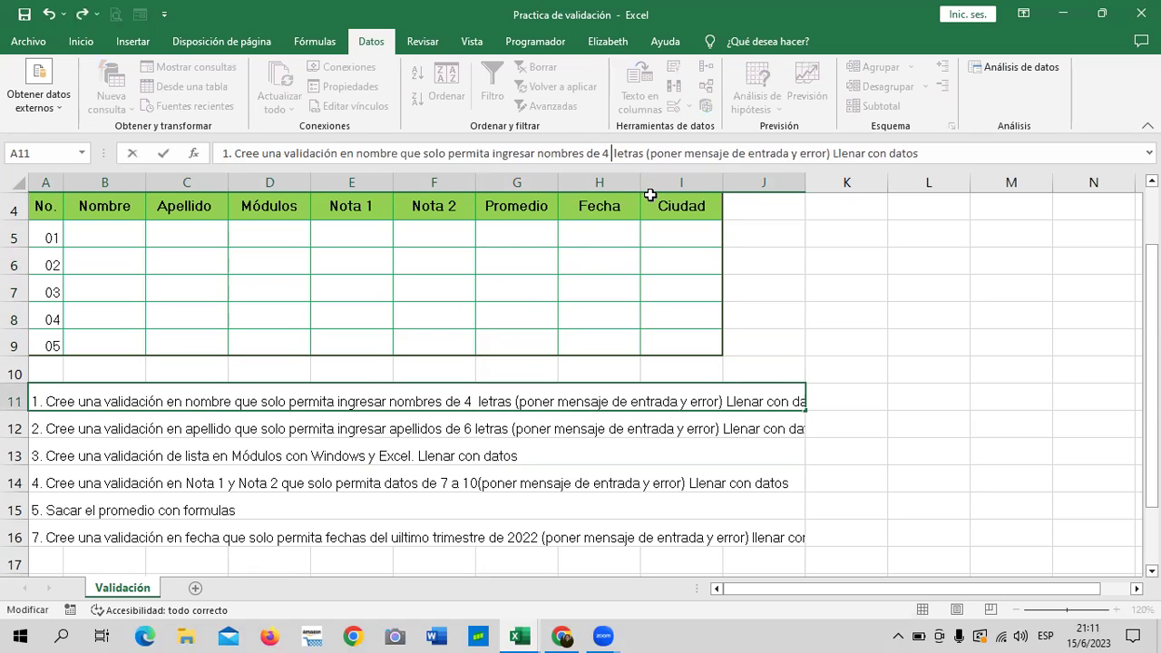
{"action": "type", "text": "a "}
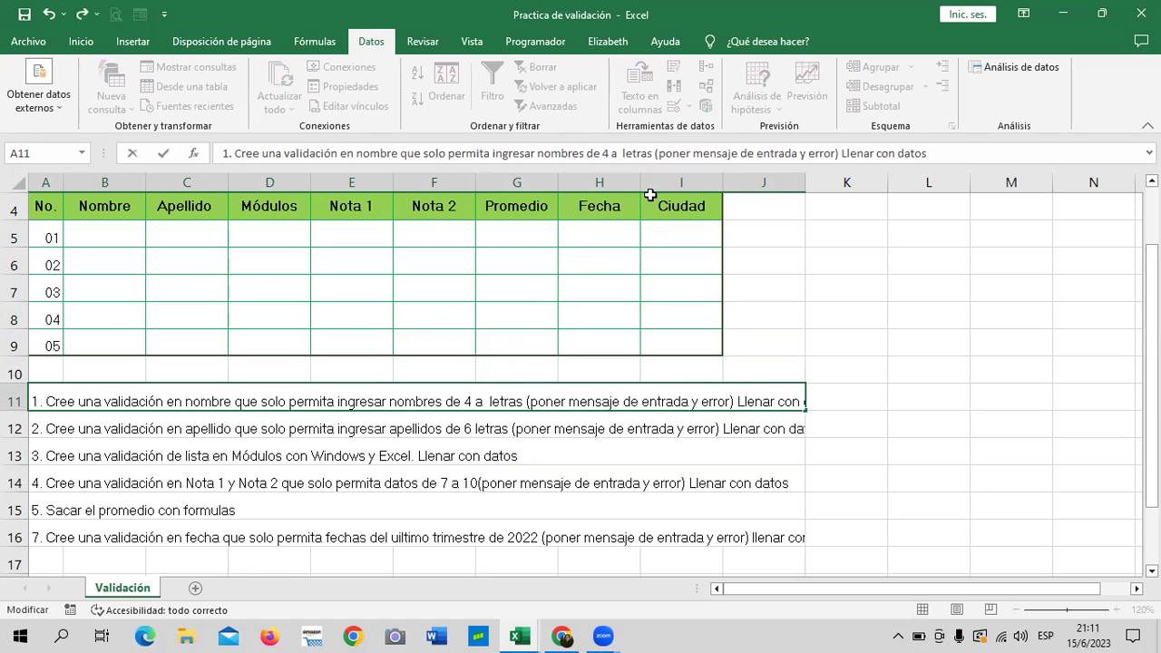
{"action": "type", "text": "6"}
{"action": "key", "text": "Return"}
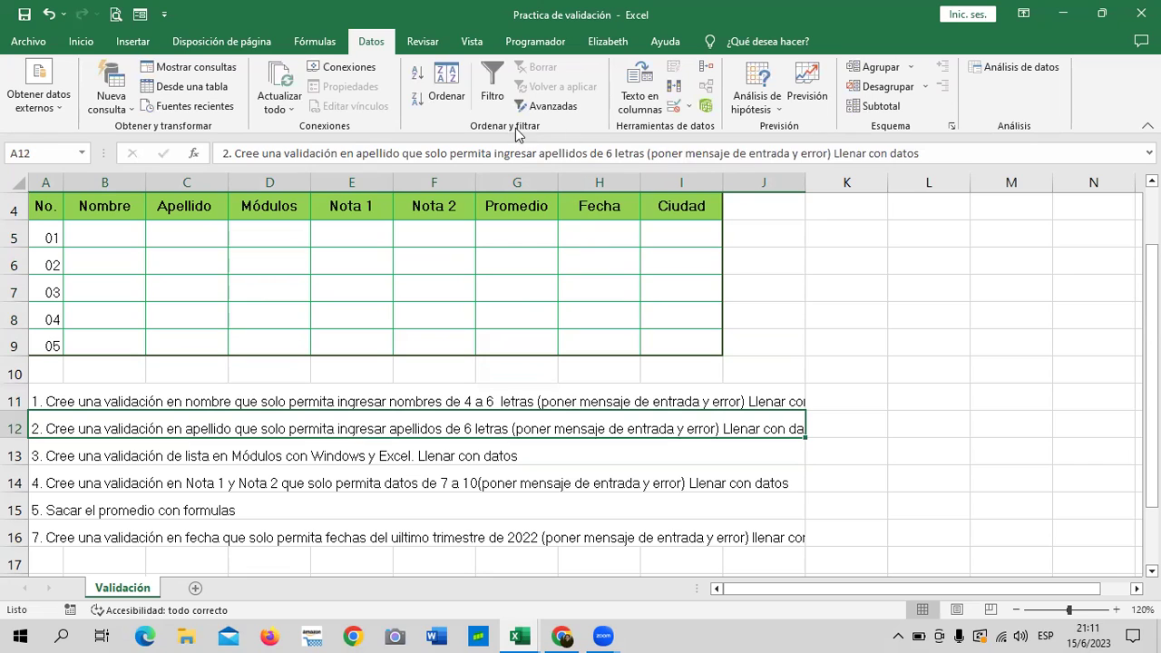
{"action": "left_click", "coordinate": [519, 402]}
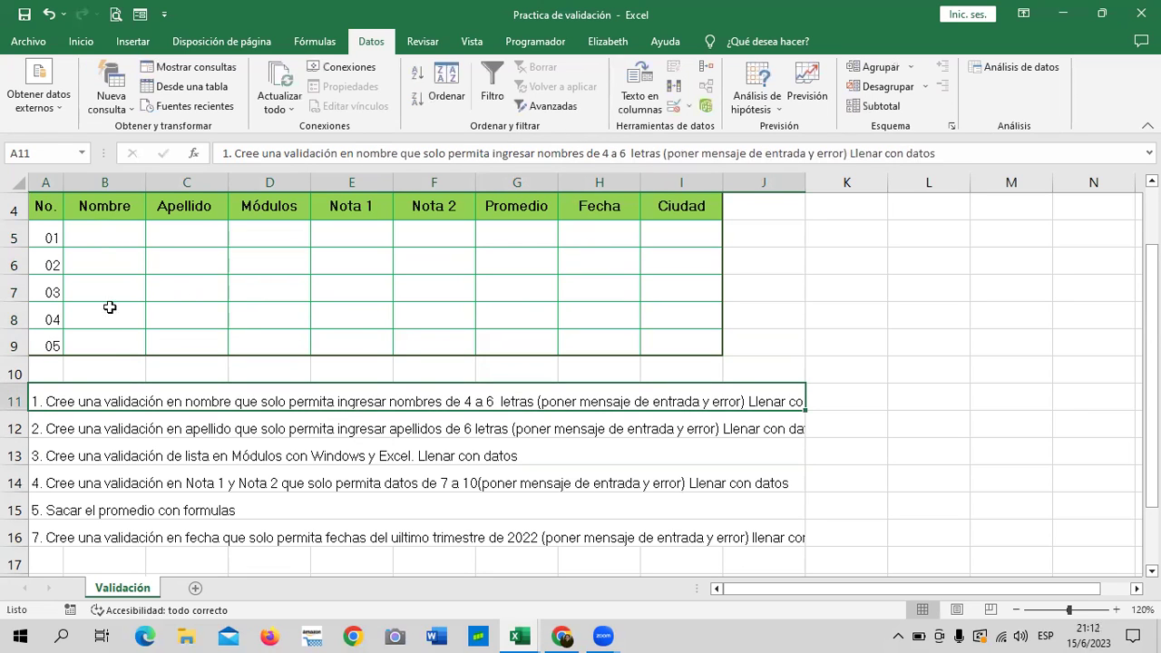
{"action": "left_click_drag", "start_coordinate": [100, 239], "coordinate": [109, 345]}
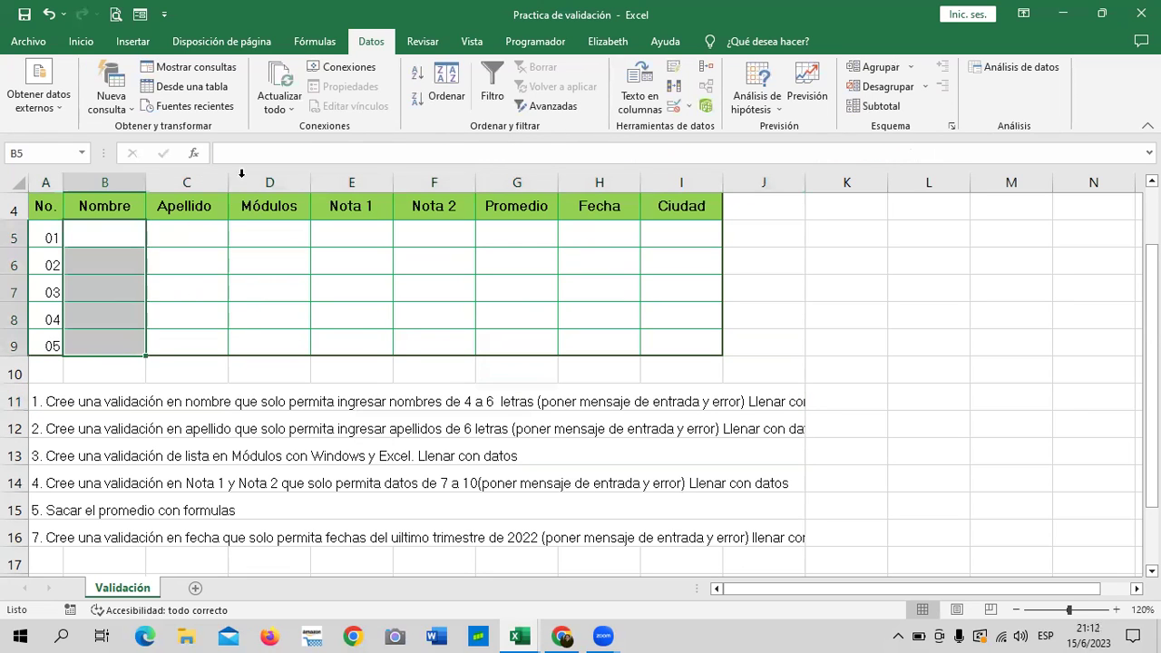
Open Data Validation for B5:B9 and try the Permitir types: whole number, decimal, text length, date.
{"action": "left_click", "coordinate": [674, 105]}
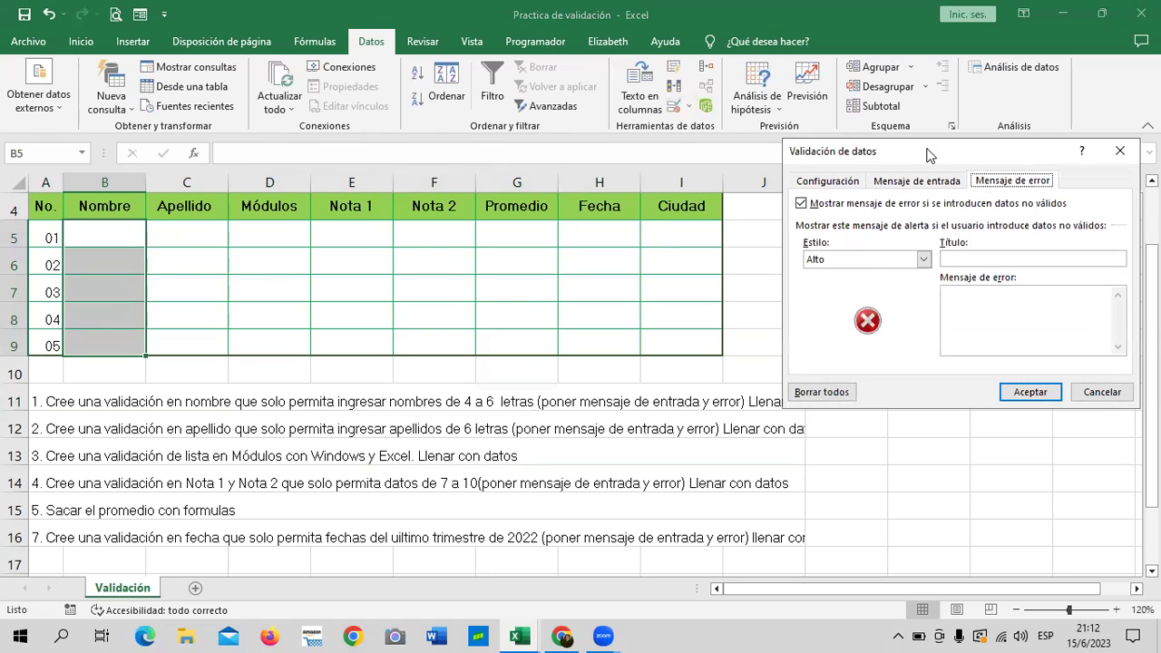
{"action": "left_click", "coordinate": [797, 179]}
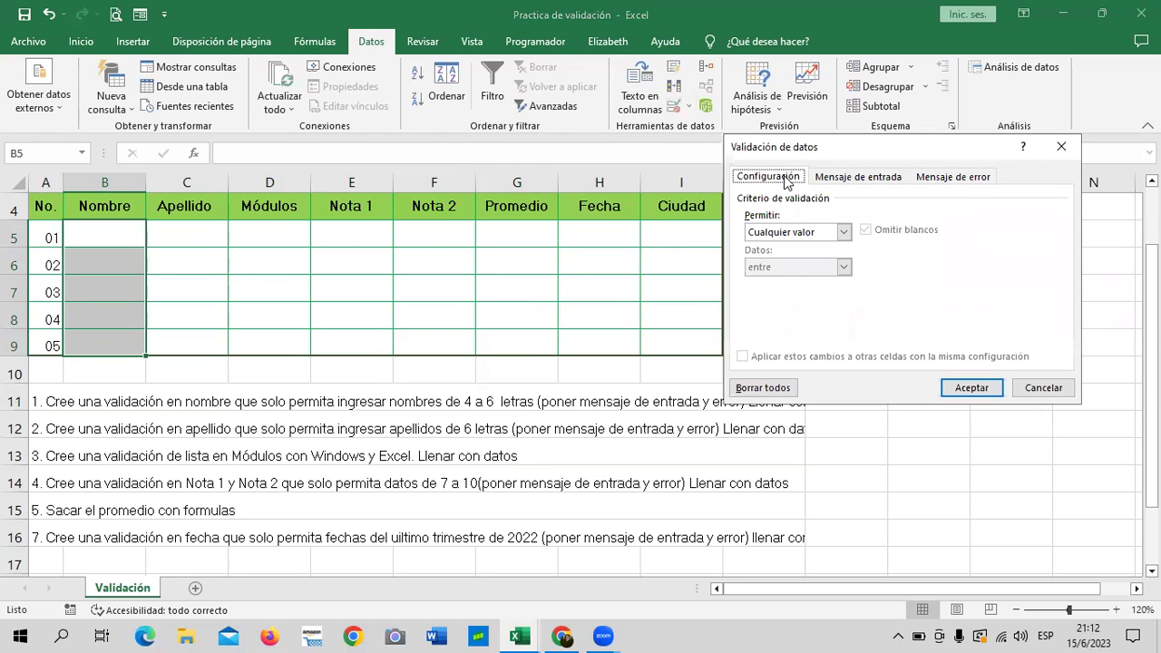
{"action": "left_click", "coordinate": [843, 232]}
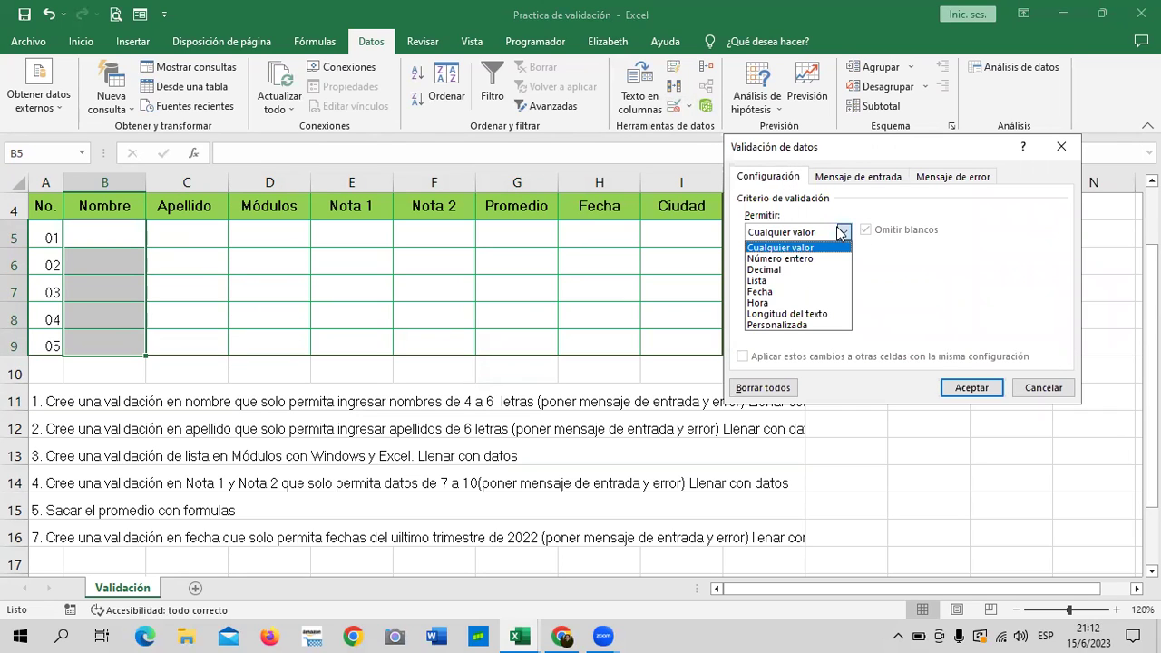
{"action": "left_click", "coordinate": [816, 249]}
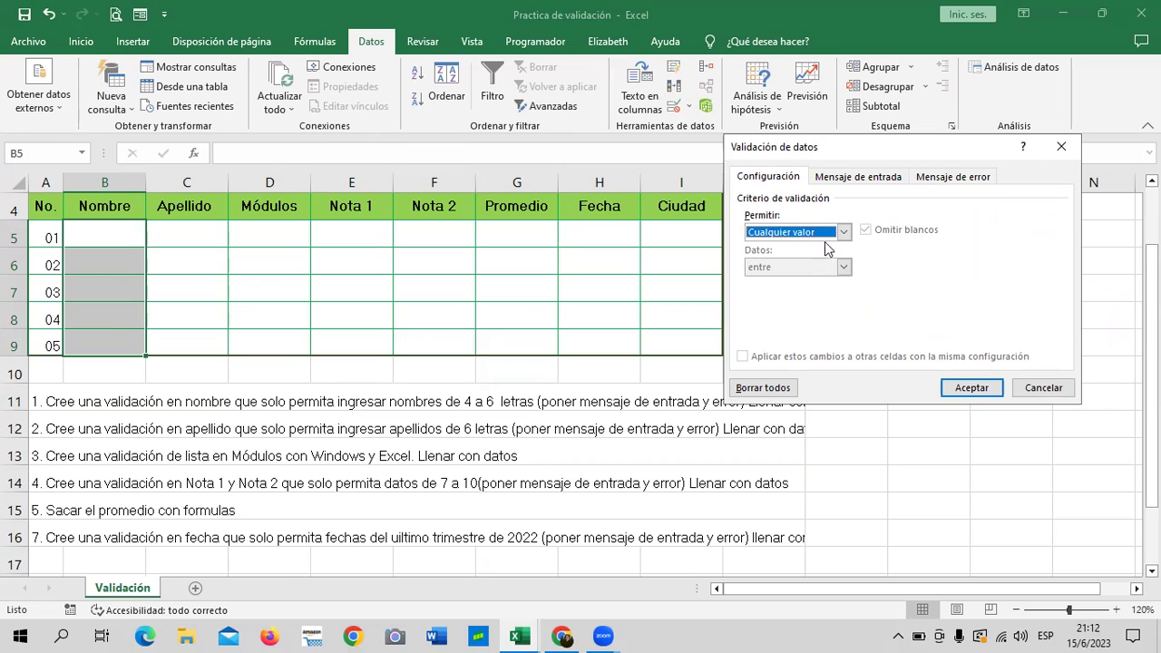
{"action": "left_click", "coordinate": [844, 232]}
{"action": "left_click", "coordinate": [814, 257]}
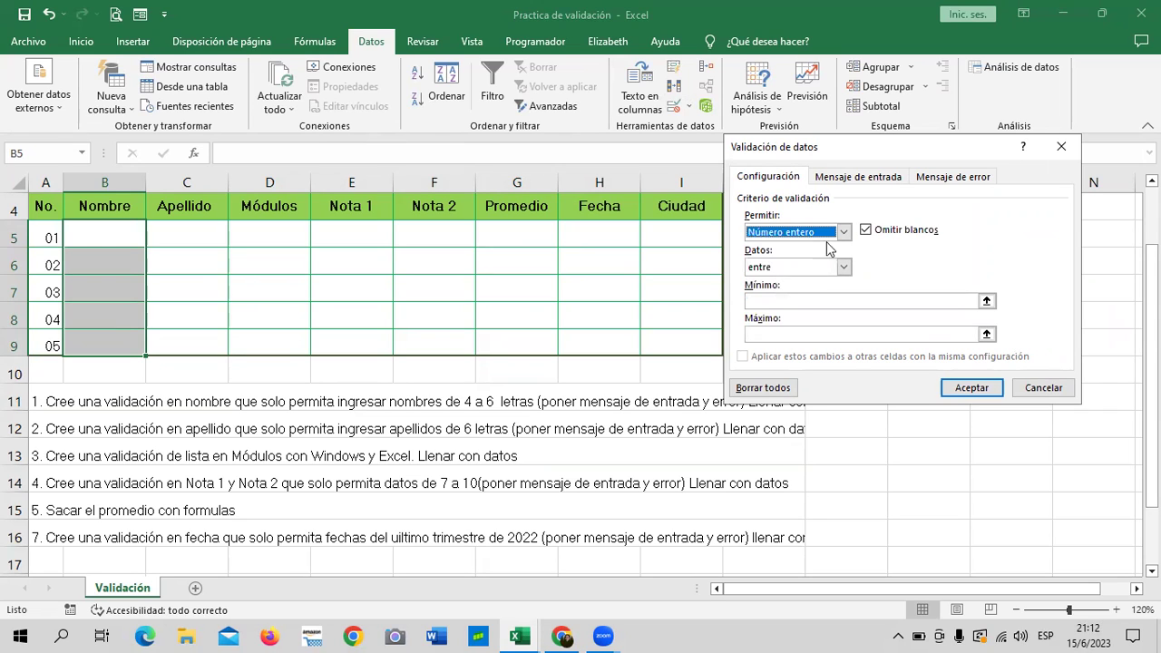
{"action": "left_click", "coordinate": [844, 232]}
{"action": "left_click", "coordinate": [784, 271]}
{"action": "left_click", "coordinate": [843, 232]}
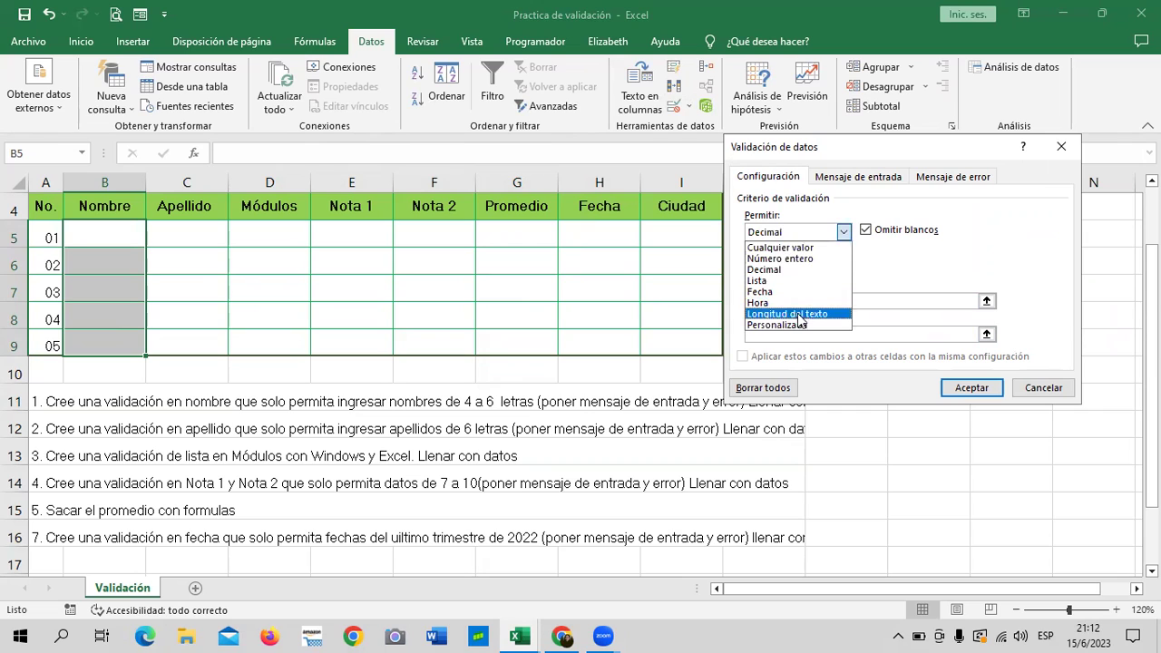
{"action": "left_click", "coordinate": [788, 314]}
{"action": "left_click", "coordinate": [842, 232]}
{"action": "left_click", "coordinate": [793, 292]}
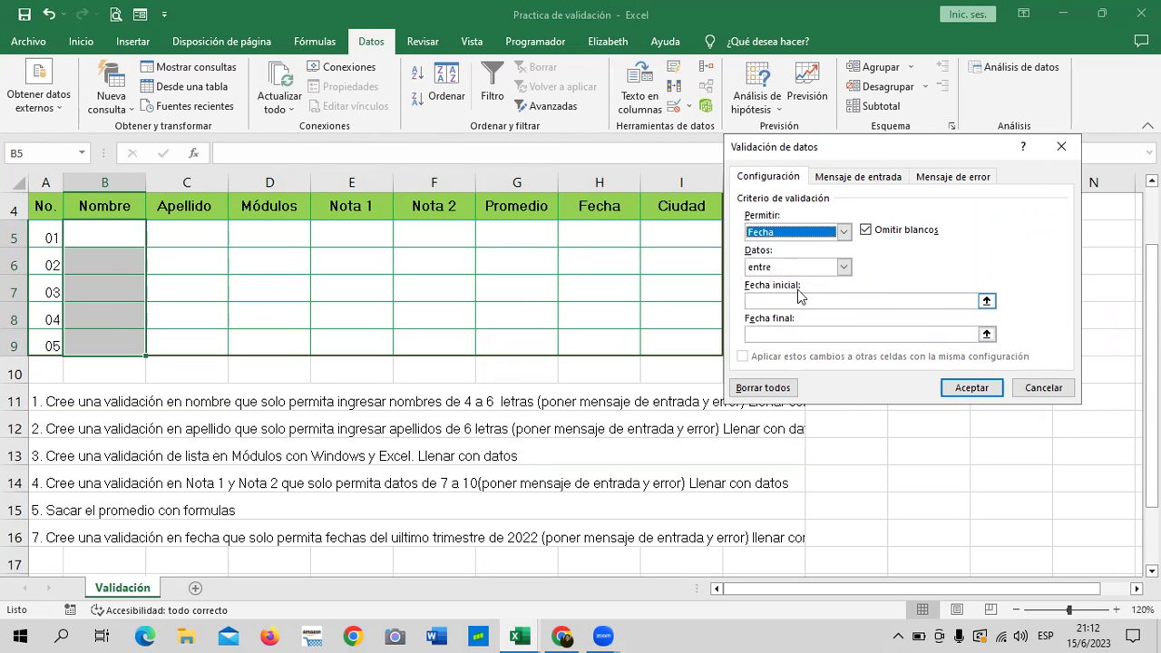
Check the entre comparison, then settle on Longitud del texto as the allowed type.
{"action": "left_click", "coordinate": [844, 266]}
{"action": "left_click", "coordinate": [843, 266]}
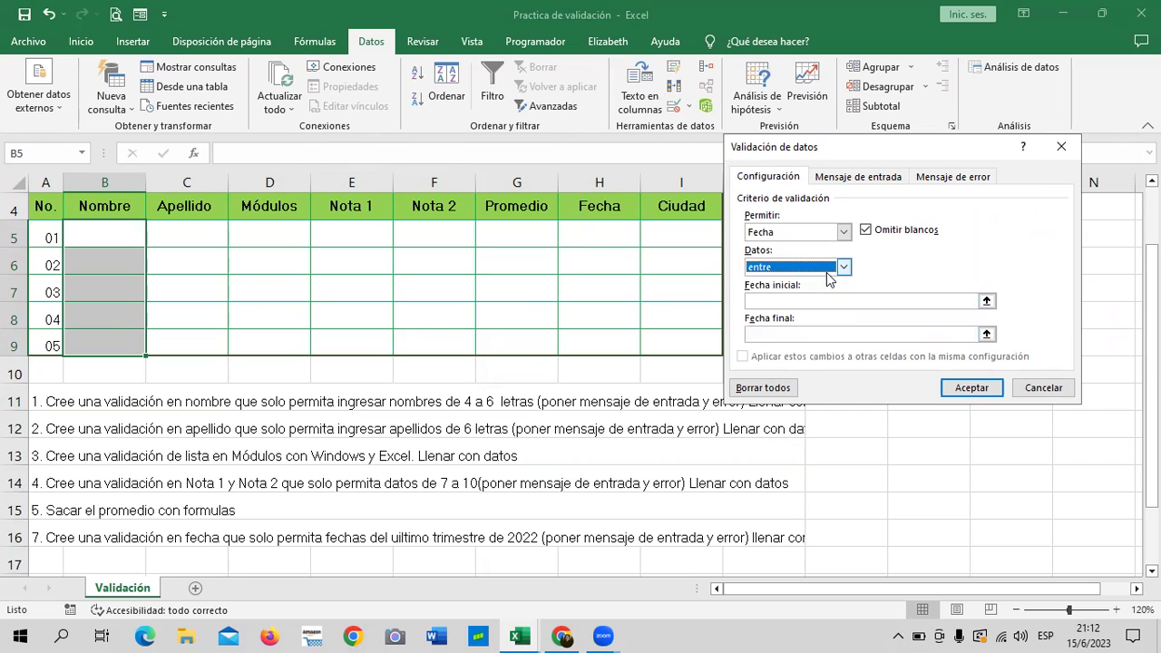
{"action": "left_click", "coordinate": [841, 267]}
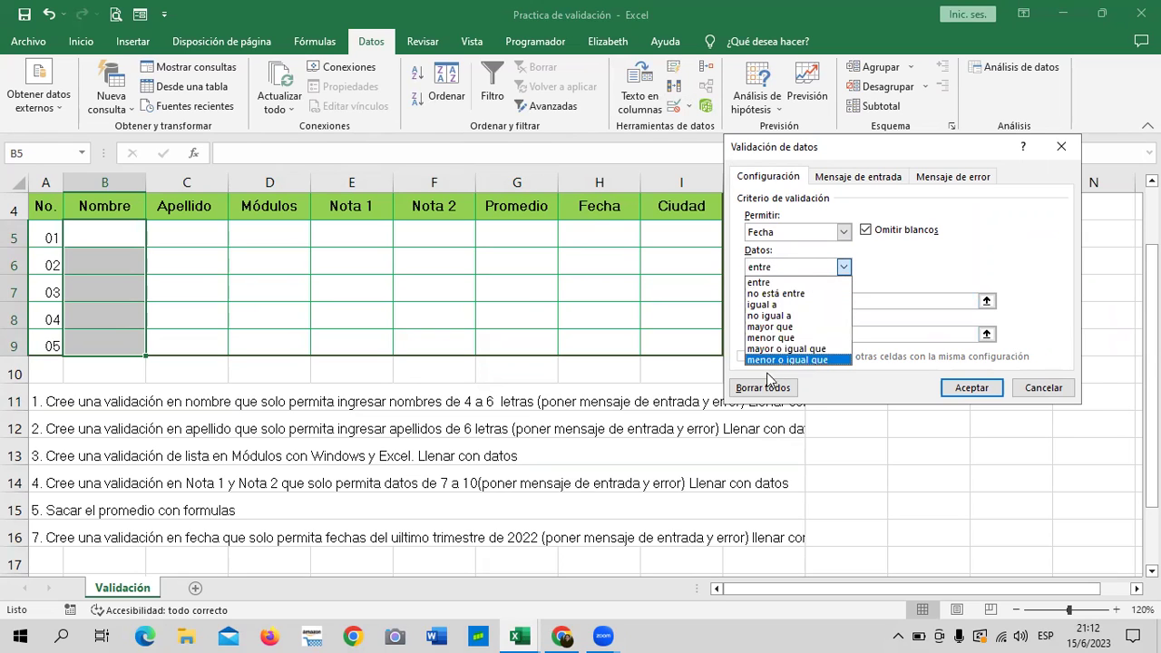
{"action": "left_click", "coordinate": [798, 281]}
{"action": "left_click", "coordinate": [843, 233]}
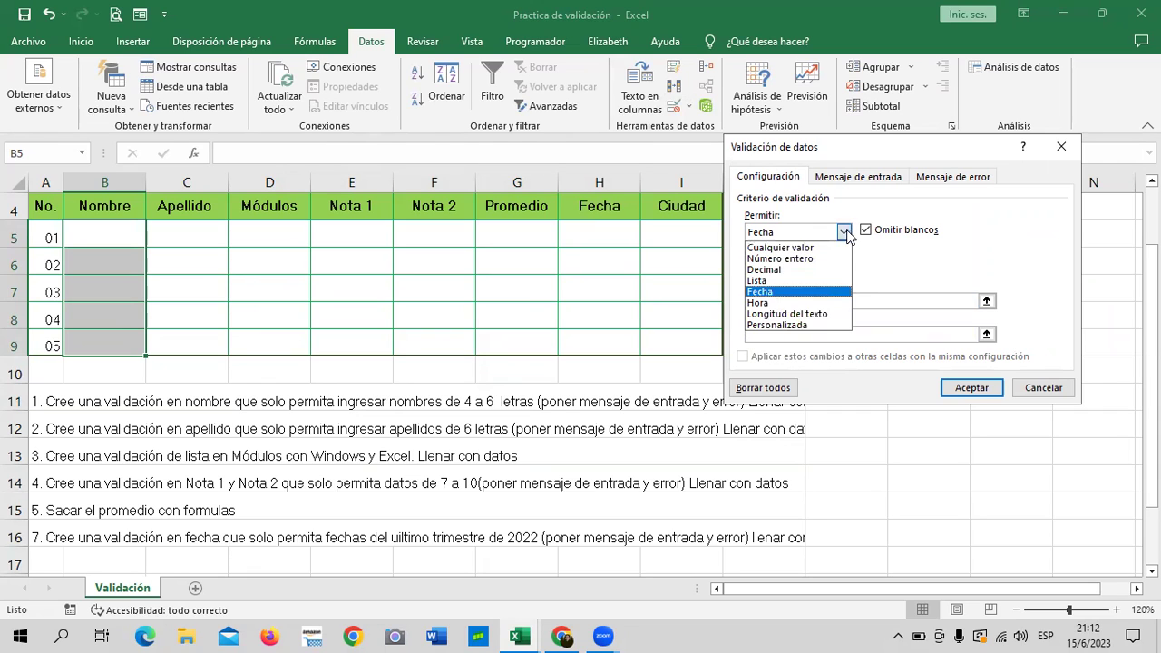
{"action": "left_click", "coordinate": [843, 233]}
{"action": "left_click", "coordinate": [841, 234]}
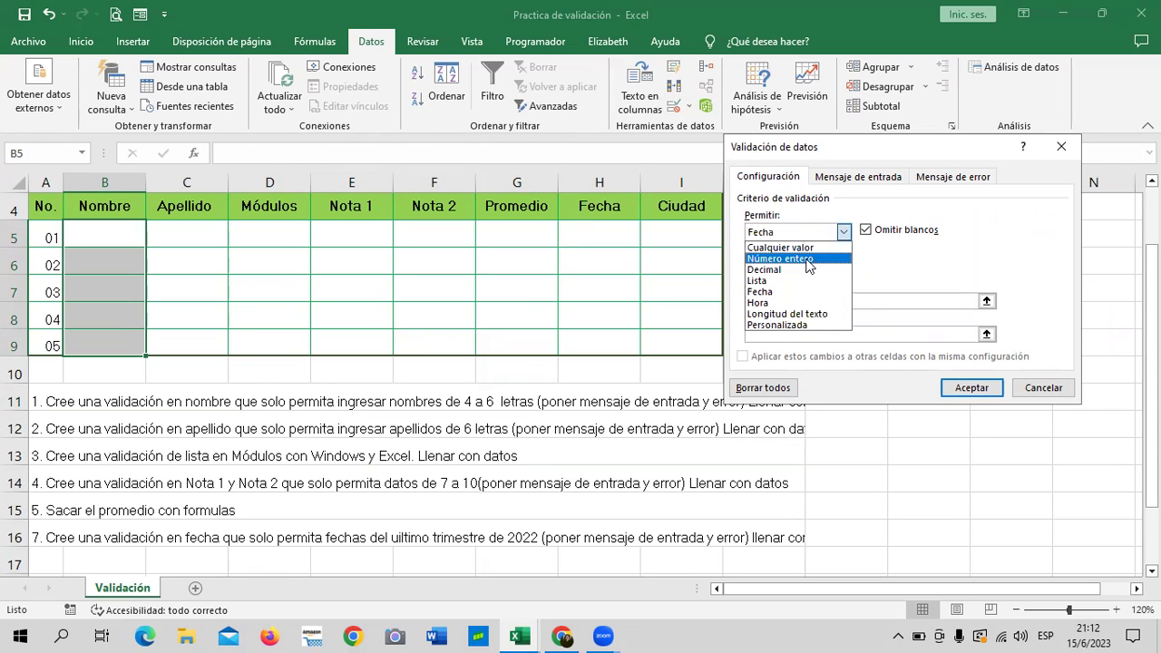
{"action": "left_click", "coordinate": [803, 258]}
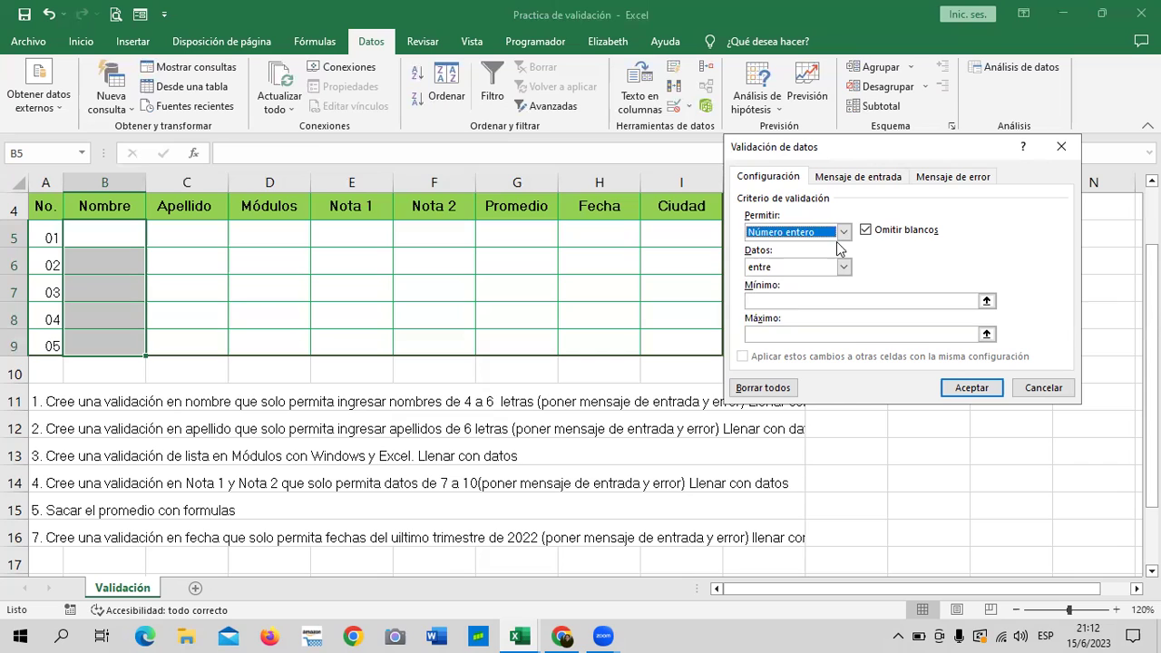
{"action": "left_click", "coordinate": [842, 233]}
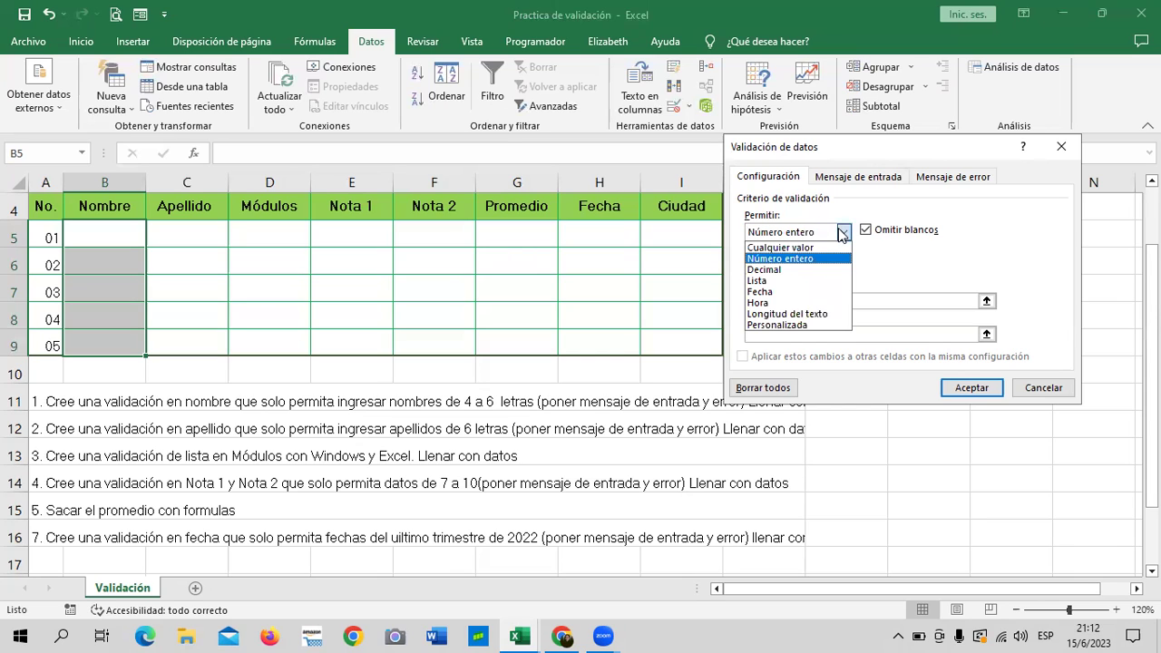
{"action": "left_click", "coordinate": [787, 314]}
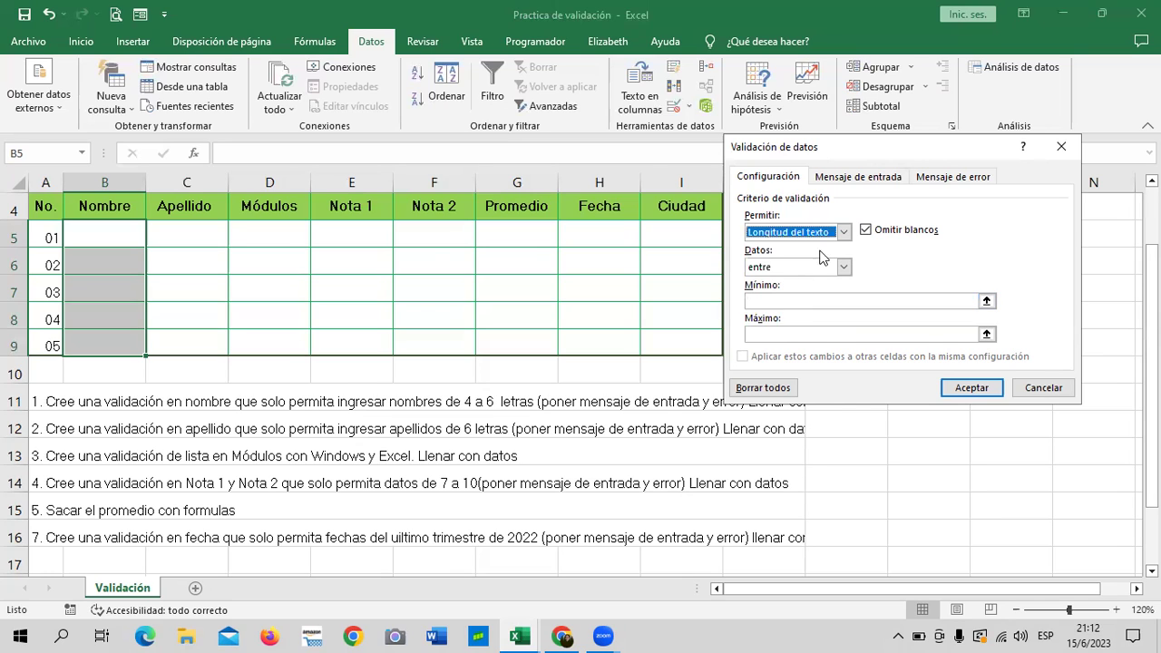
{"action": "left_click", "coordinate": [841, 232]}
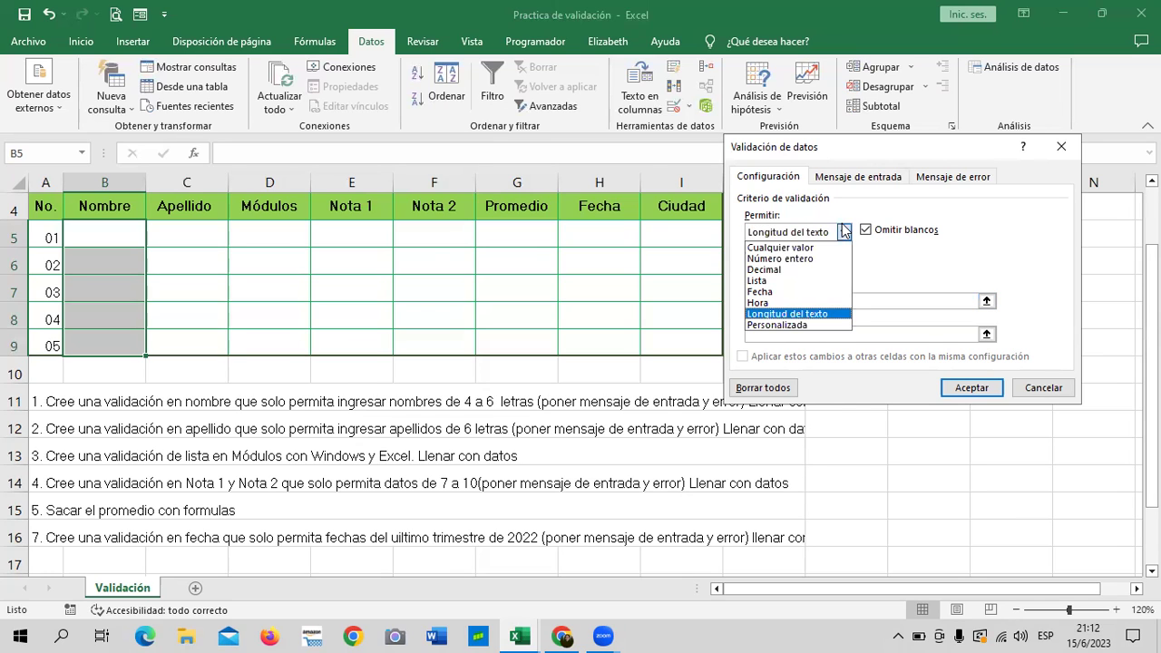
{"action": "left_click", "coordinate": [766, 315]}
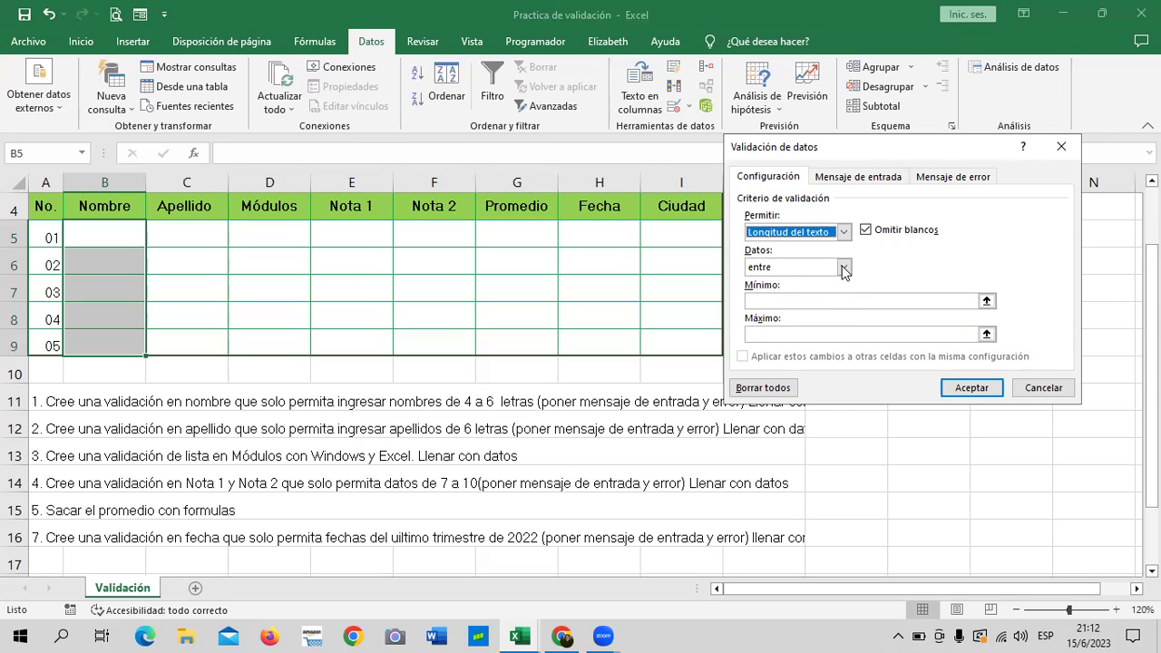
Change the Datos comparison from entre to igual a.
{"action": "left_click", "coordinate": [844, 268]}
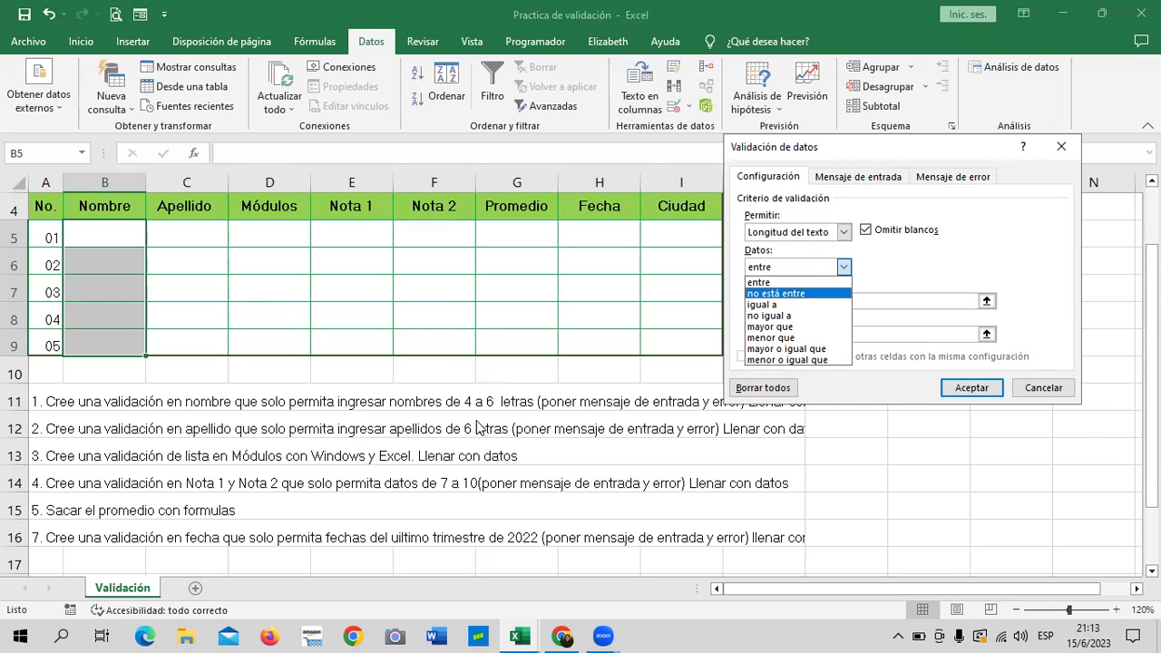
{"action": "left_click", "coordinate": [893, 276]}
{"action": "left_click", "coordinate": [843, 267]}
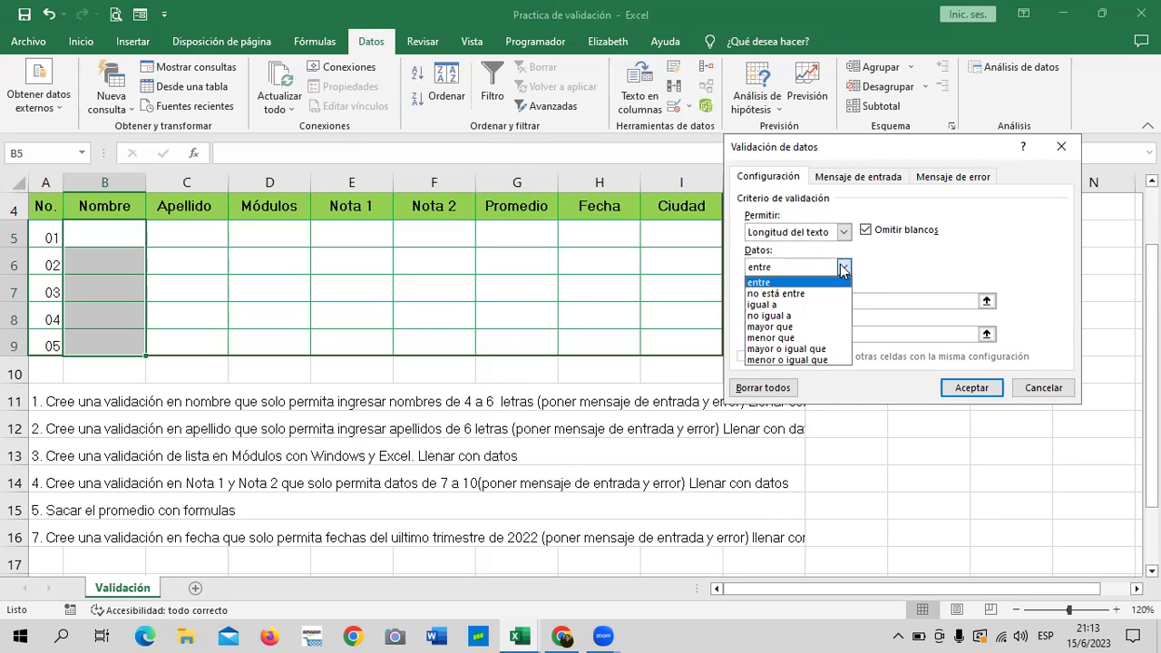
{"action": "left_click", "coordinate": [800, 305]}
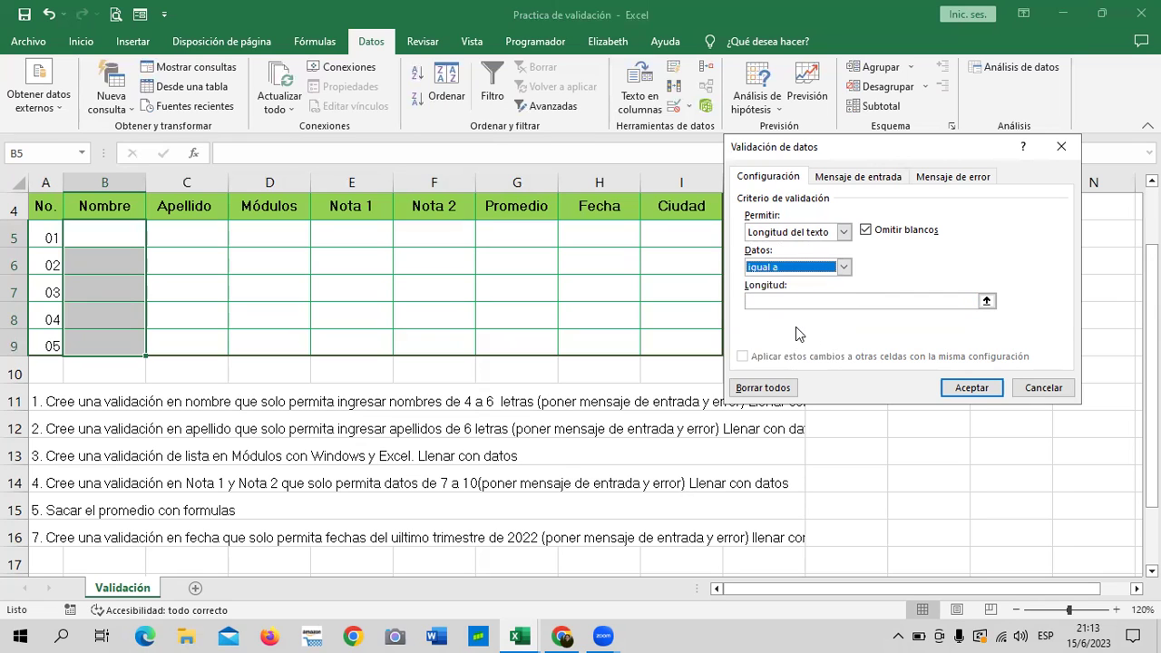
Switch the Nombre length rule back to entre, with Mínimo 4 and Máximo 6.
{"action": "left_click", "coordinate": [812, 301]}
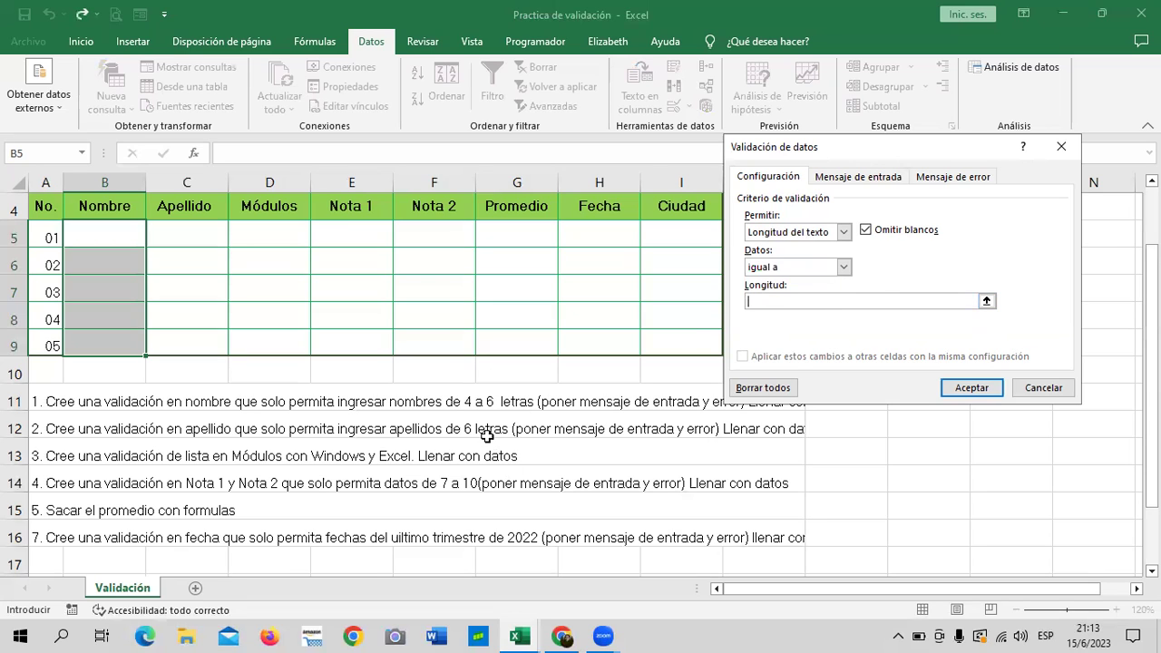
{"action": "left_click", "coordinate": [842, 267]}
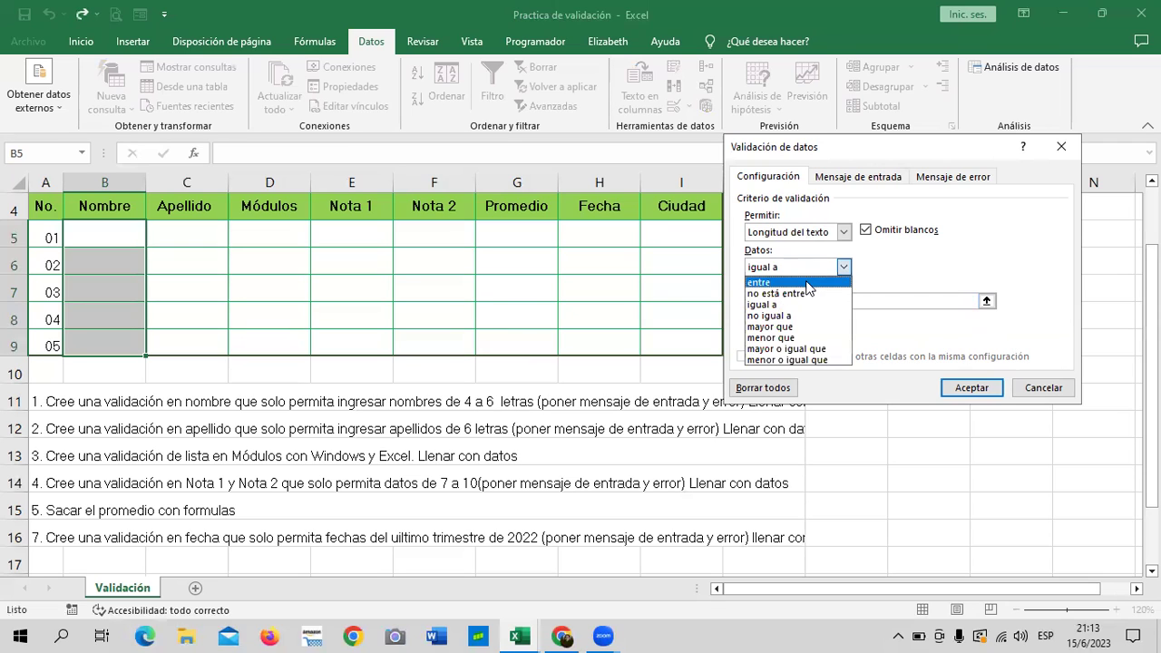
{"action": "left_click", "coordinate": [806, 282]}
{"action": "left_click", "coordinate": [800, 298]}
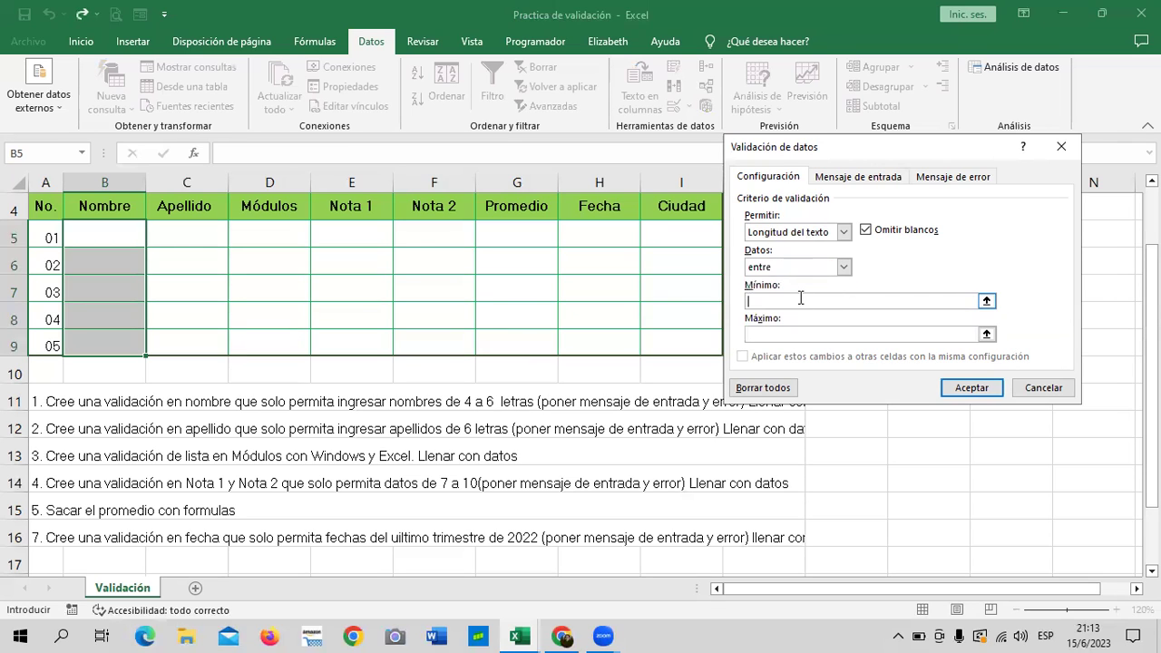
{"action": "type", "text": "4"}
{"action": "left_click", "coordinate": [794, 334]}
{"action": "type", "text": "6"}
Enter the input message 'Ingresar nombres de 4 a 6 letras', with a capital first letter.
{"action": "left_click", "coordinate": [893, 176]}
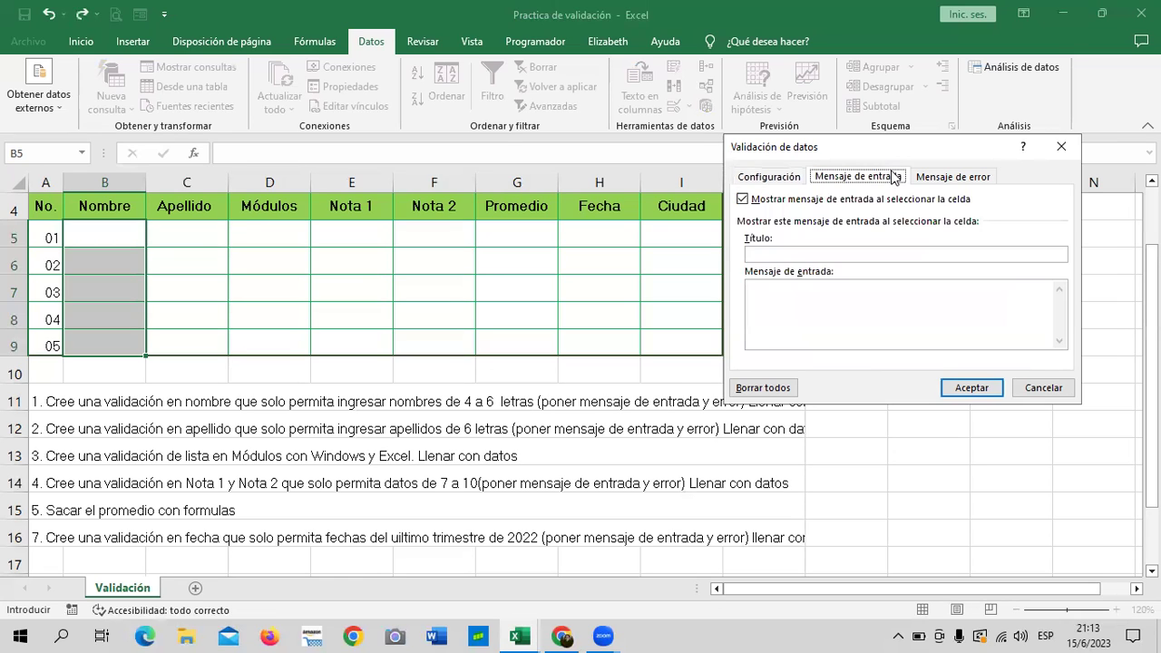
{"action": "left_click", "coordinate": [803, 290]}
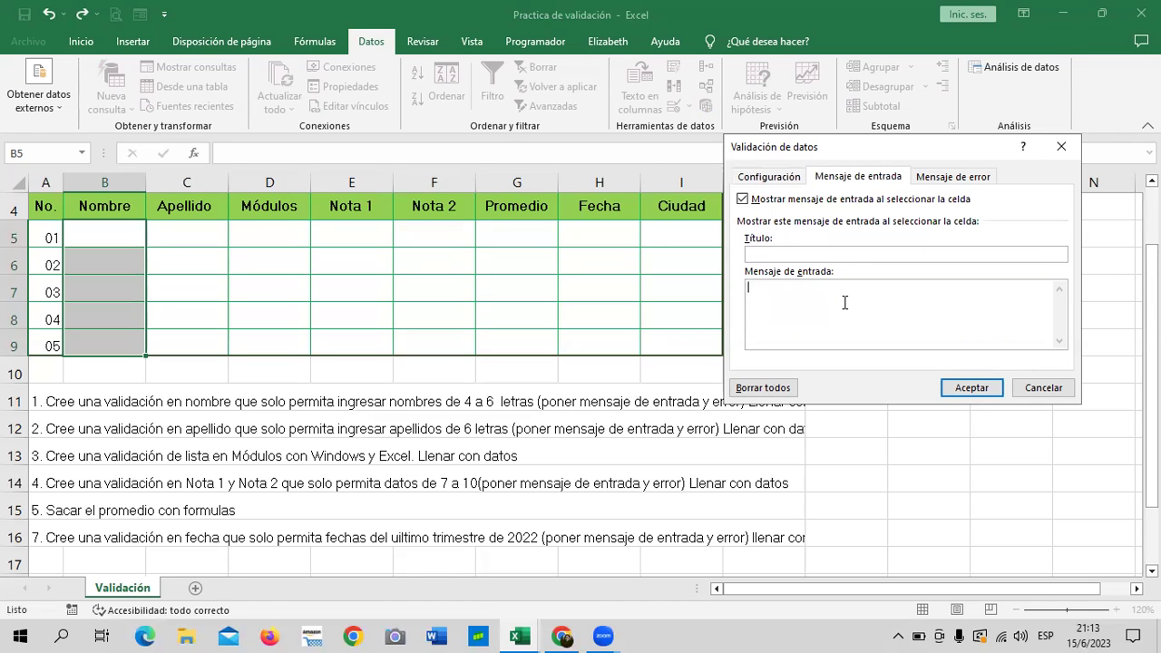
{"action": "type", "text": "ingresar"}
{"action": "left_click", "coordinate": [751, 288]}
{"action": "key", "text": "Delete"}
{"action": "type", "text": "I"}
{"action": "left_click", "coordinate": [807, 290]}
{"action": "type", "text": "nombres de "}
{"action": "type", "text": "4 a 6 letras"}
Keep the error alert style set to Alto.
{"action": "left_click", "coordinate": [946, 177]}
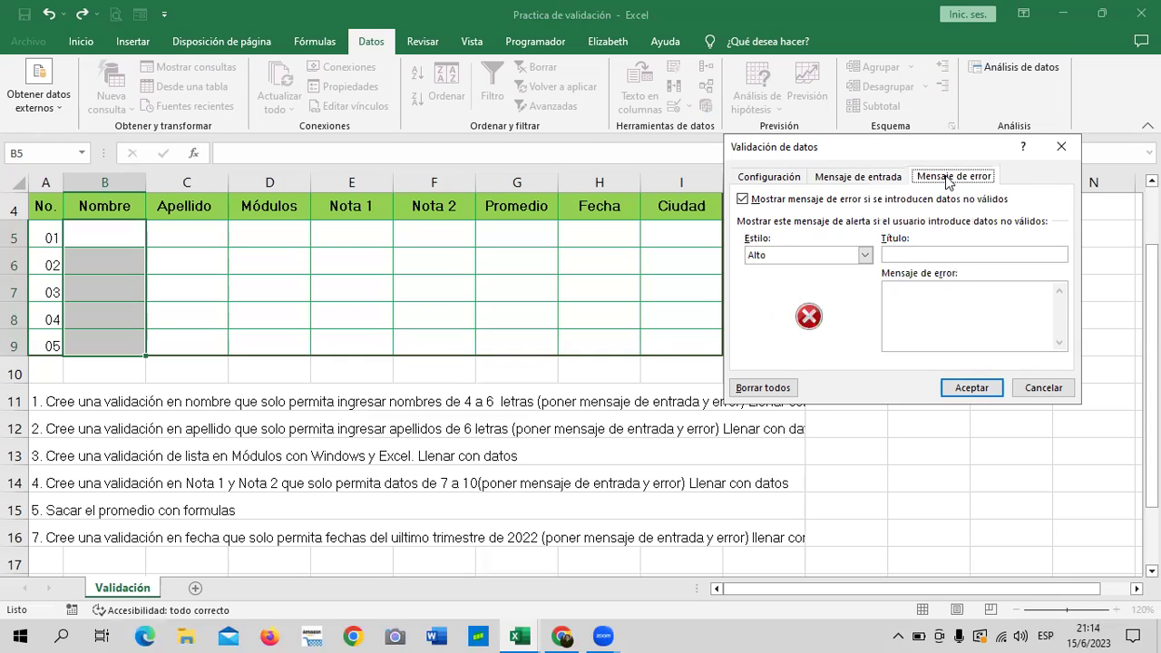
{"action": "left_click", "coordinate": [864, 255]}
{"action": "left_click", "coordinate": [819, 271]}
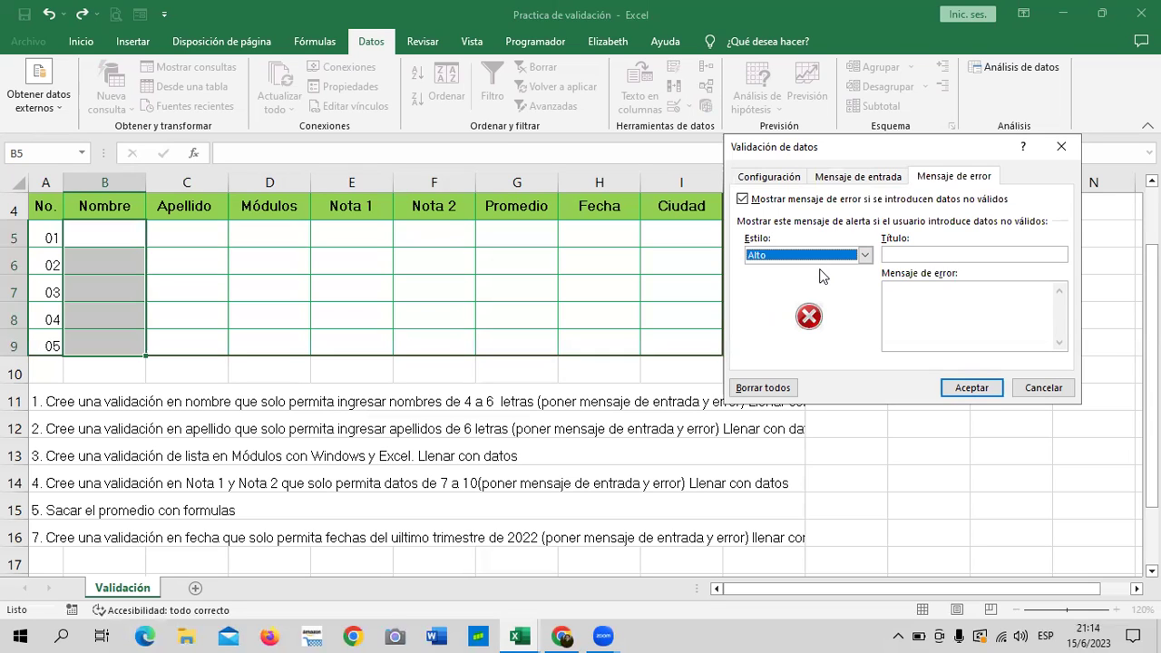
{"action": "left_click", "coordinate": [985, 390]}
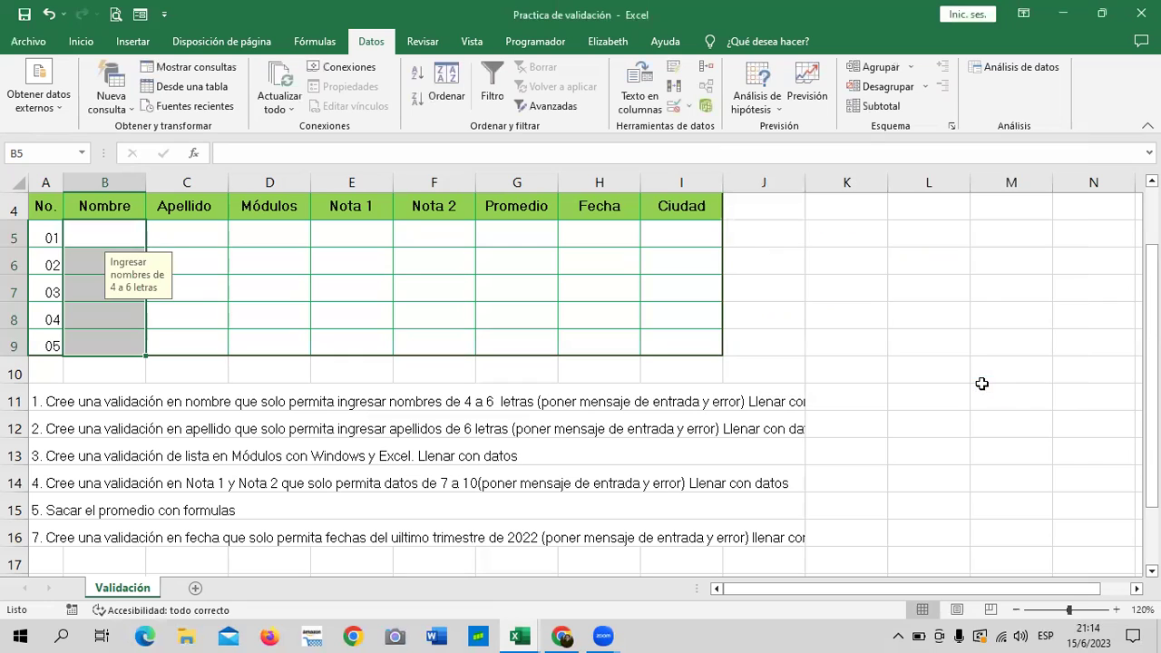
{"action": "left_click", "coordinate": [960, 346]}
{"action": "left_click", "coordinate": [130, 236]}
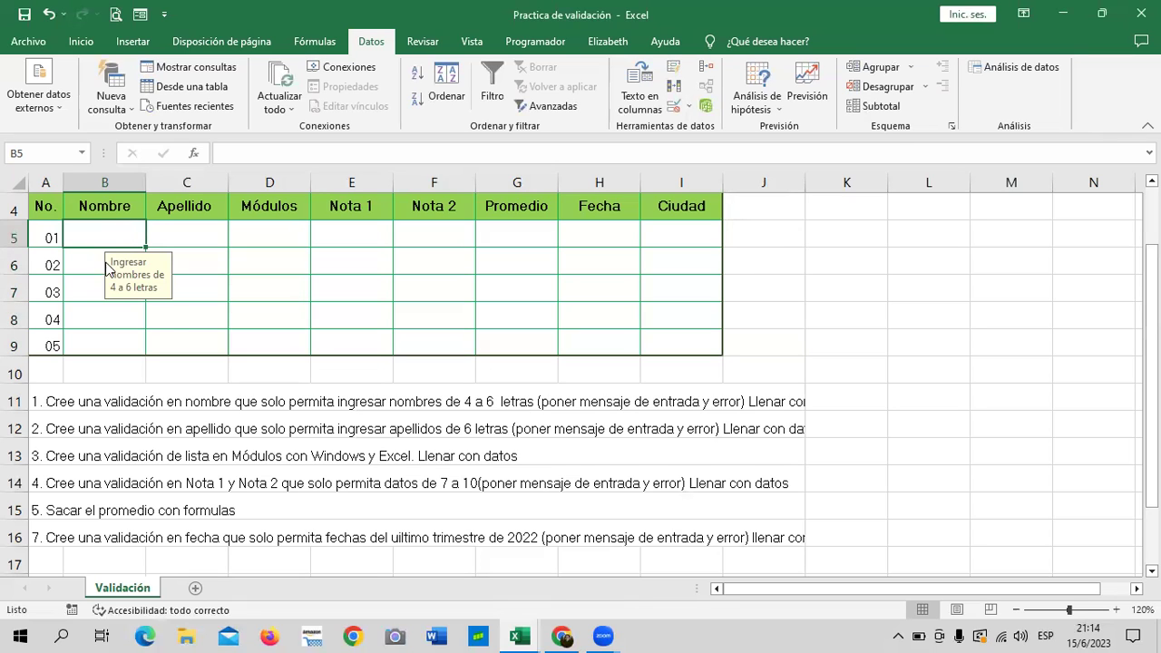
{"action": "left_click", "coordinate": [93, 258]}
{"action": "left_click", "coordinate": [90, 296]}
{"action": "left_click", "coordinate": [91, 317]}
{"action": "left_click", "coordinate": [96, 345]}
{"action": "left_click", "coordinate": [130, 232]}
{"action": "key", "text": "Caps_Lock"}
{"action": "type", "text": "ANA"}
{"action": "key", "text": "Return"}
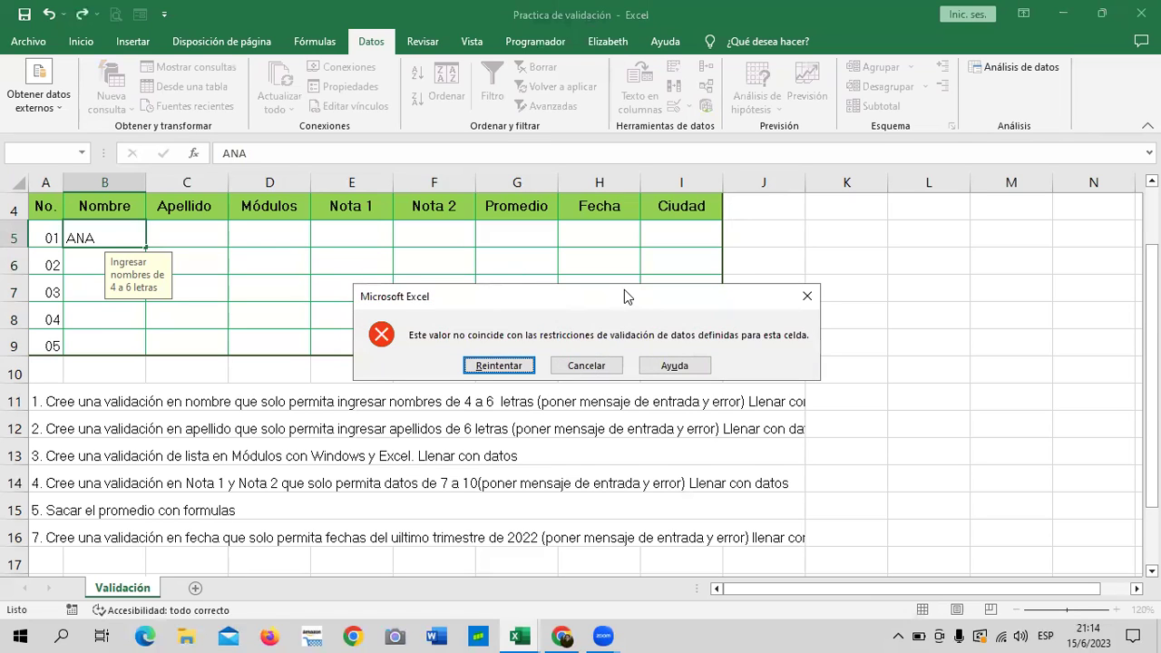
{"action": "left_click_drag", "start_coordinate": [624, 290], "coordinate": [617, 228]}
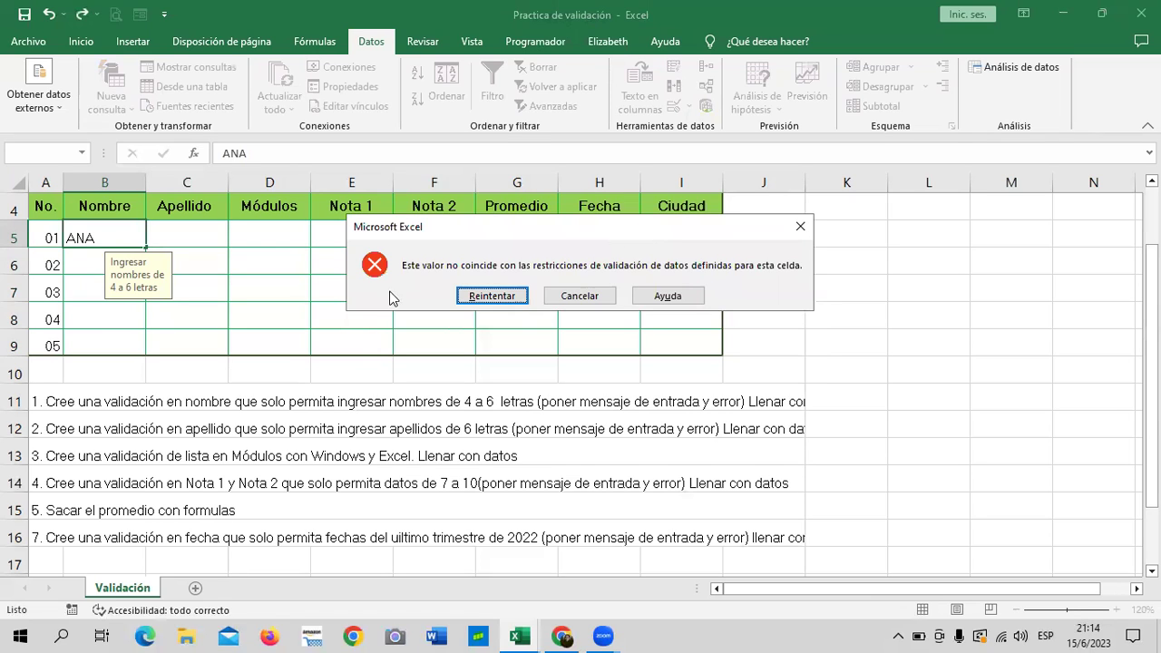
{"action": "left_click", "coordinate": [573, 292]}
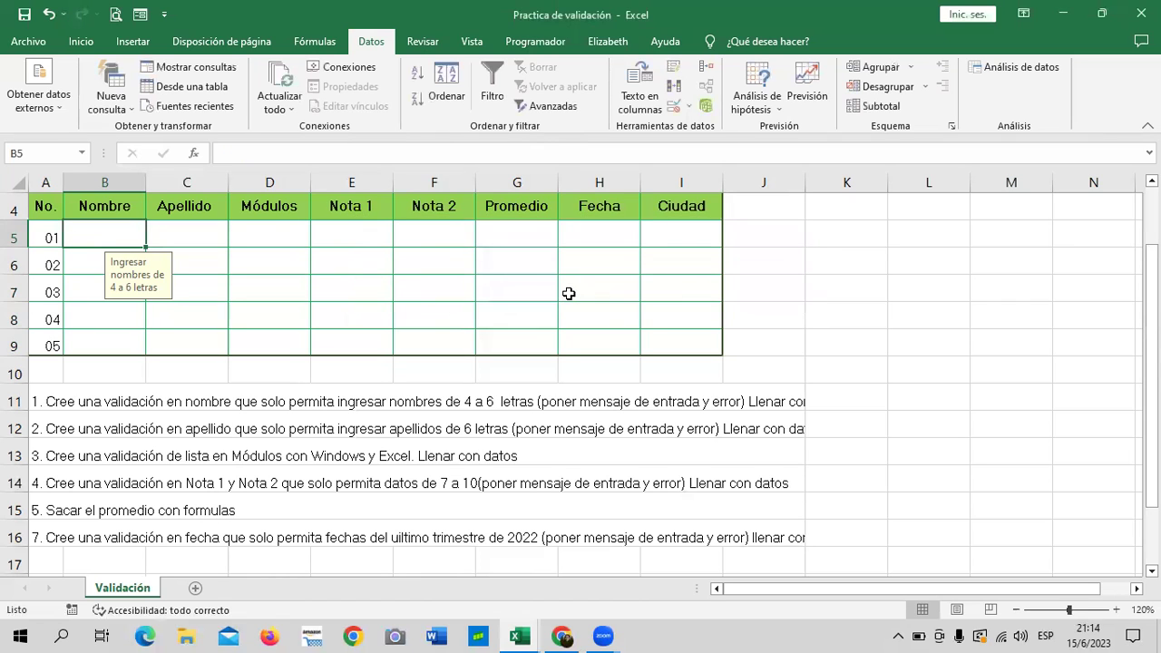
{"action": "type", "text": "ANA"}
{"action": "key", "text": "Return"}
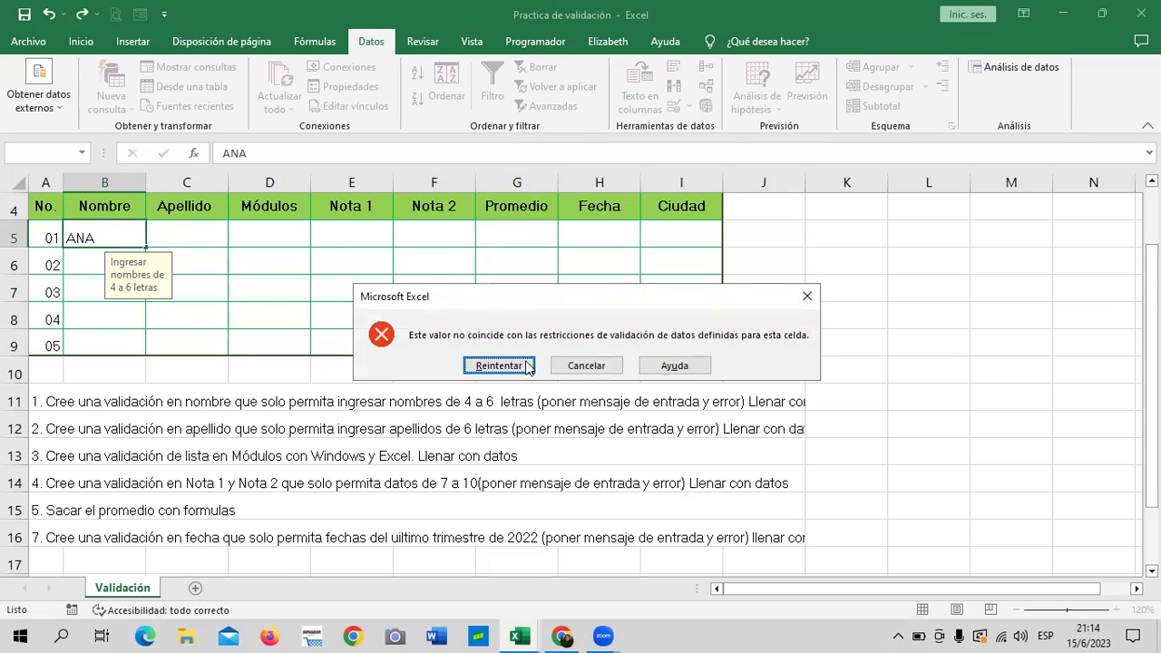
{"action": "left_click", "coordinate": [526, 366]}
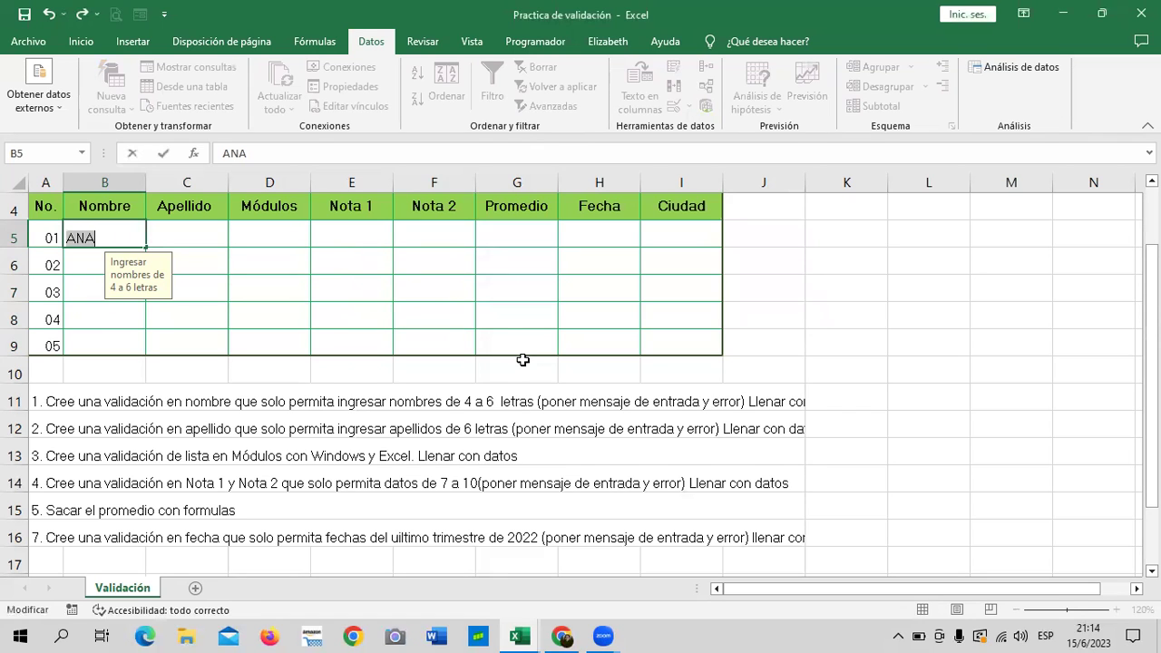
{"action": "key", "text": "Return"}
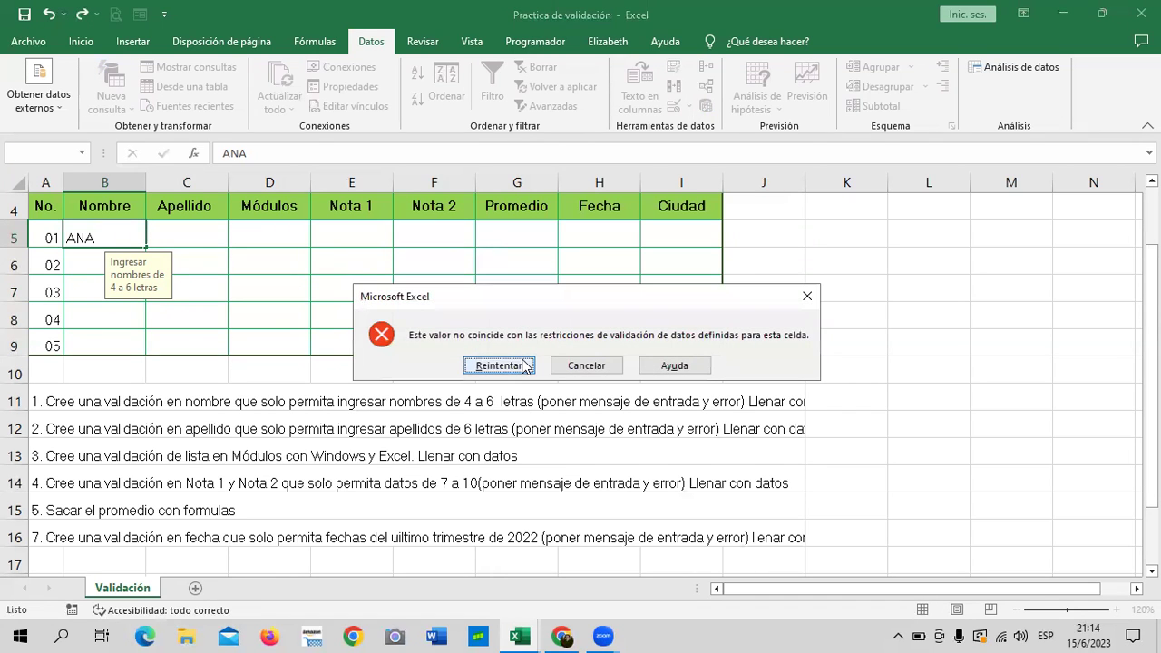
{"action": "left_click", "coordinate": [498, 365]}
{"action": "key", "text": "End"}
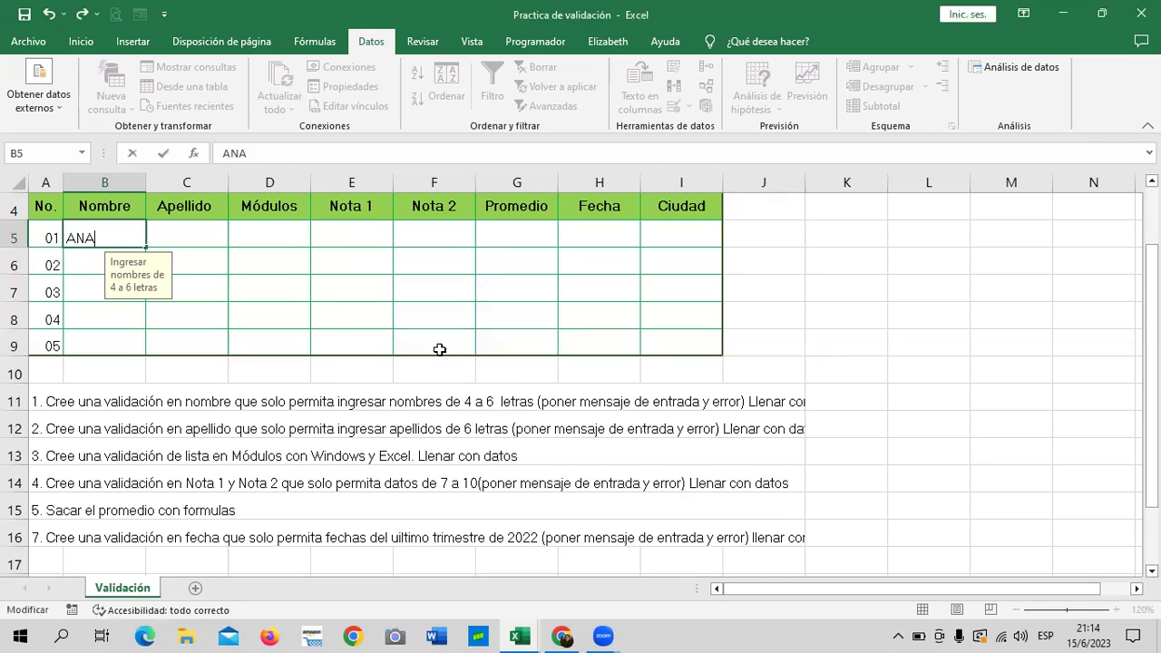
{"action": "left_click", "coordinate": [82, 262]}
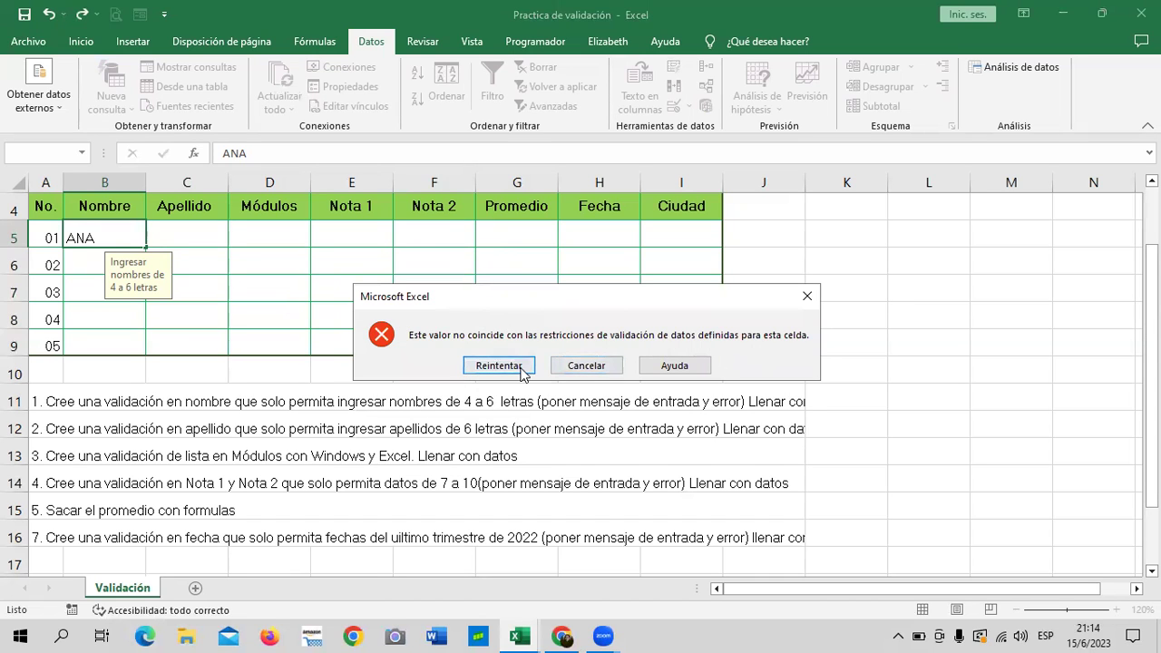
{"action": "left_click", "coordinate": [582, 365]}
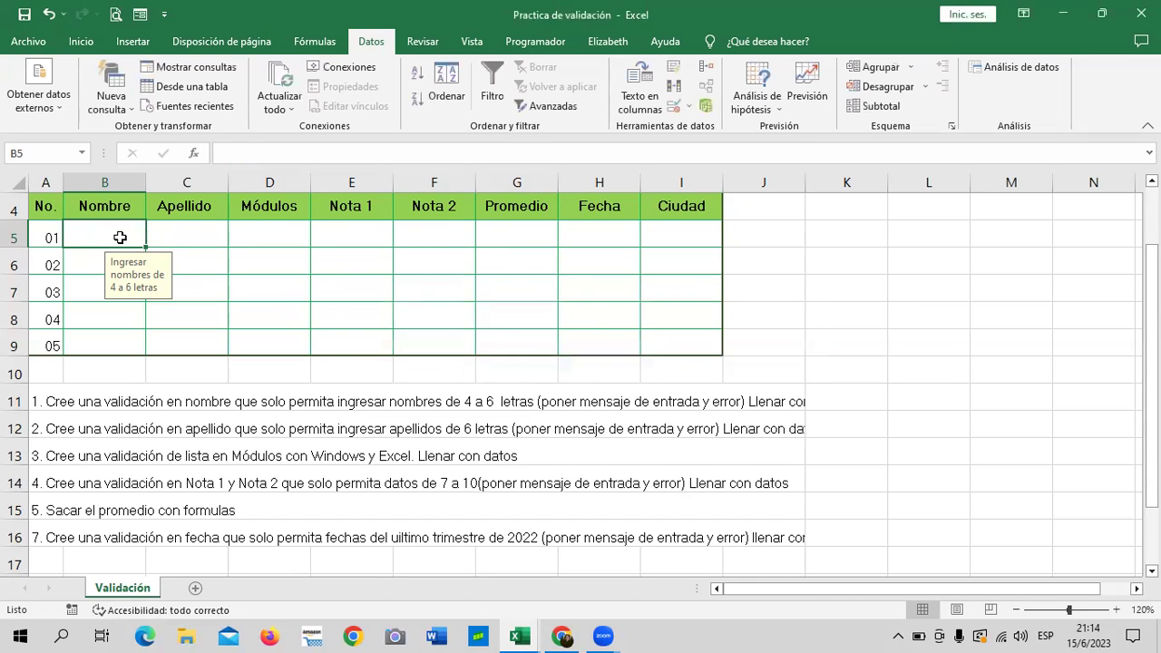
Enter the names JUAN, IVAN and AMANDA in B5 to B7.
{"action": "left_click", "coordinate": [227, 250]}
{"action": "left_click", "coordinate": [118, 229]}
{"action": "type", "text": "JUAN"}
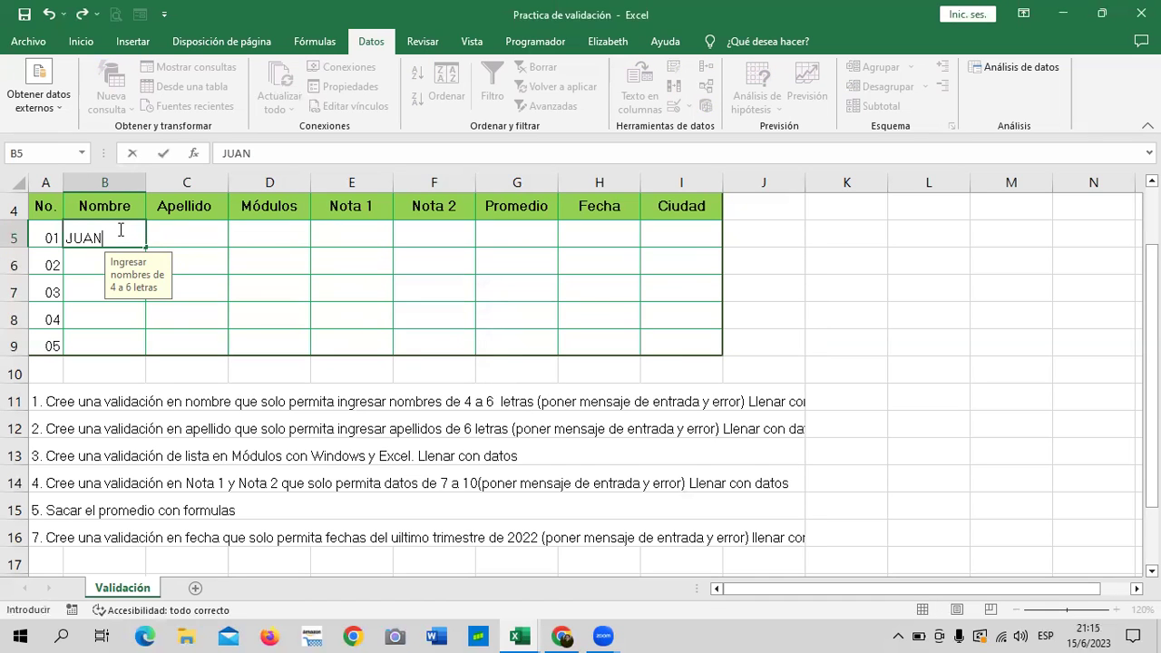
{"action": "key", "text": "Return"}
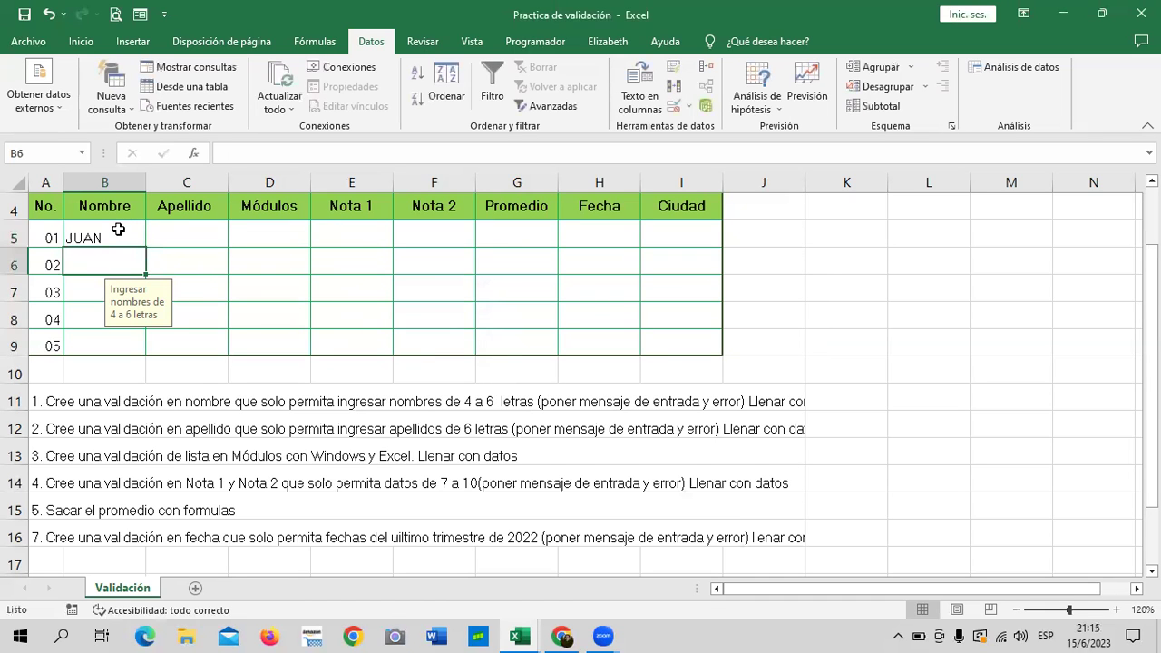
{"action": "type", "text": "IVAN"}
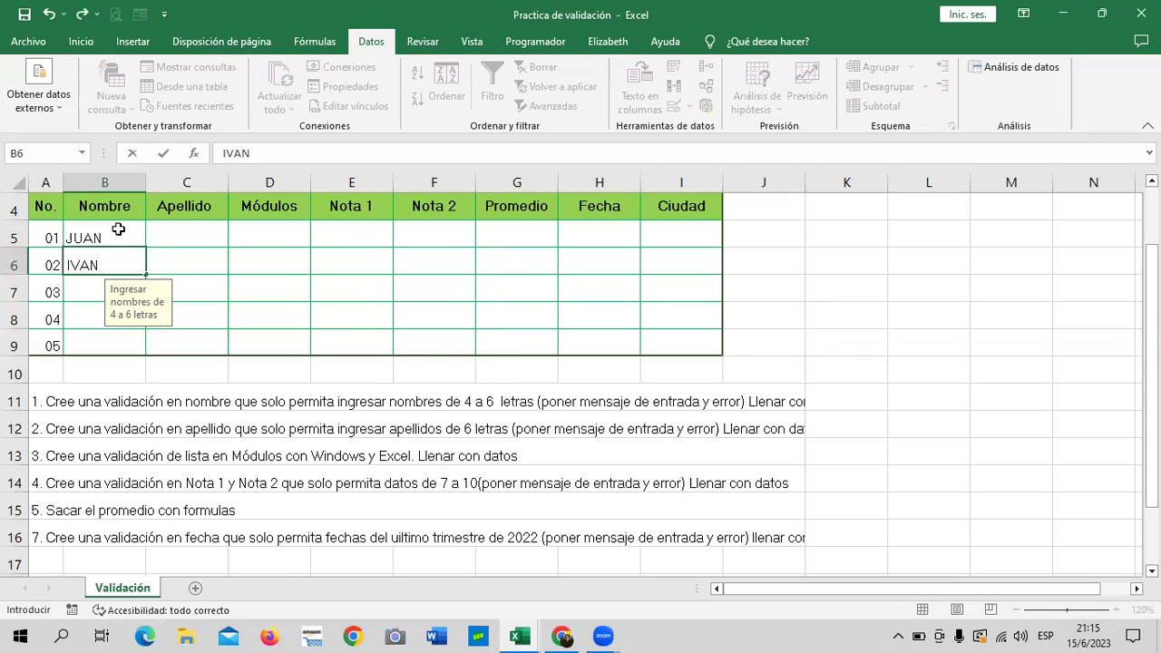
{"action": "key", "text": "Return"}
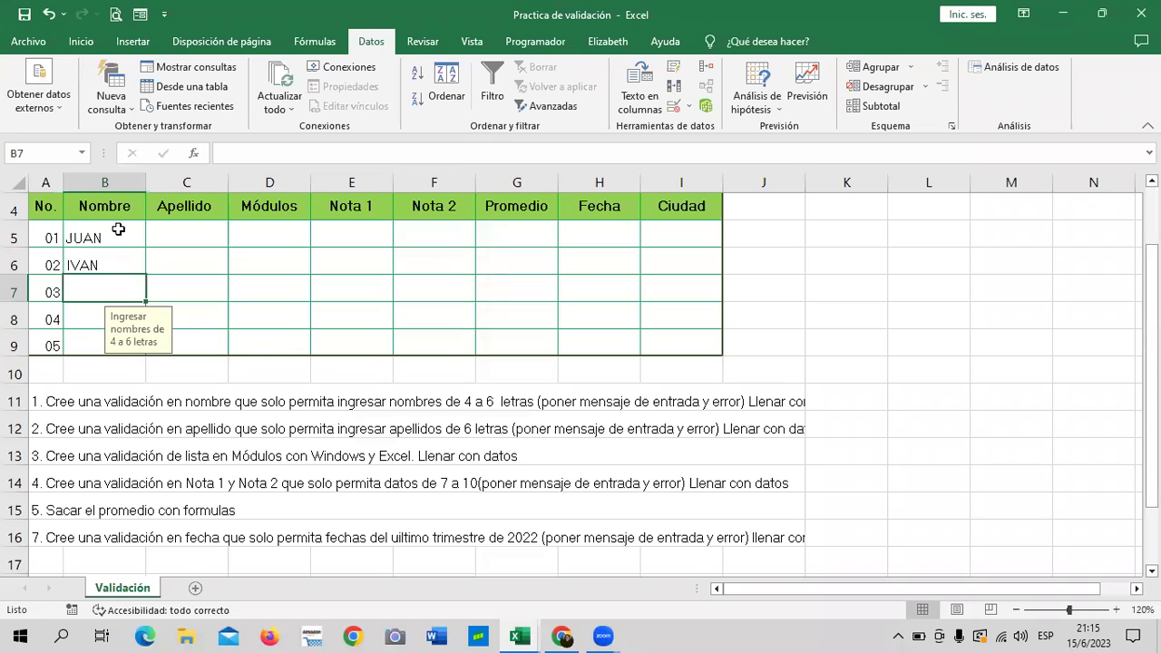
{"action": "type", "text": "AMA"}
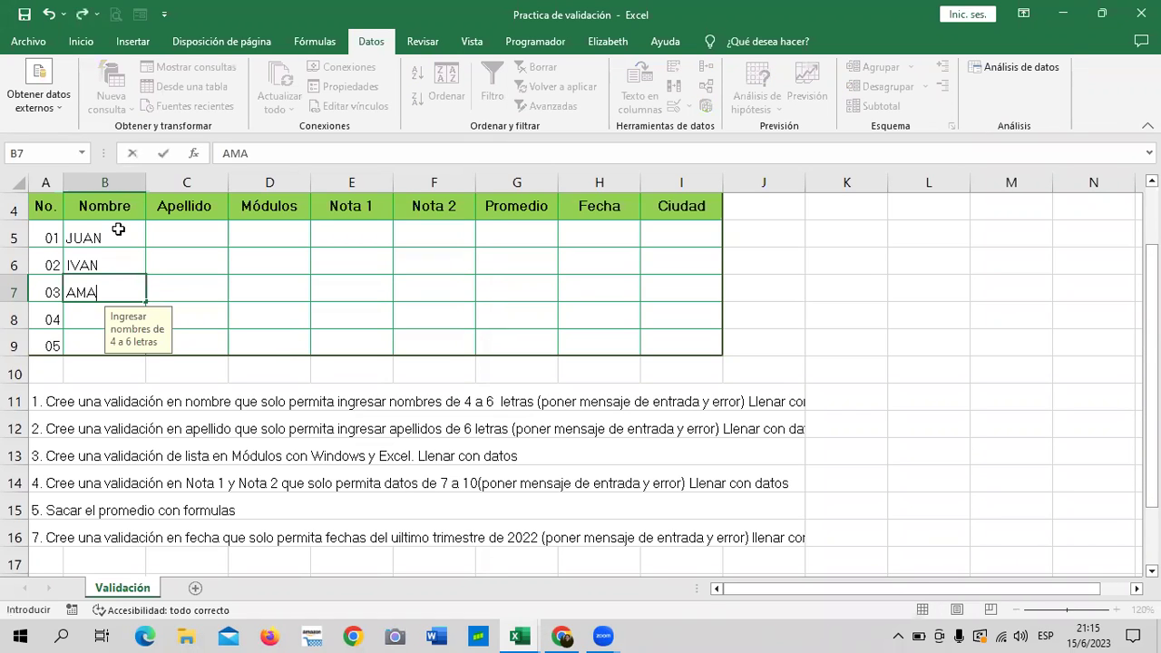
{"action": "type", "text": "NDA"}
{"action": "key", "text": "Return"}
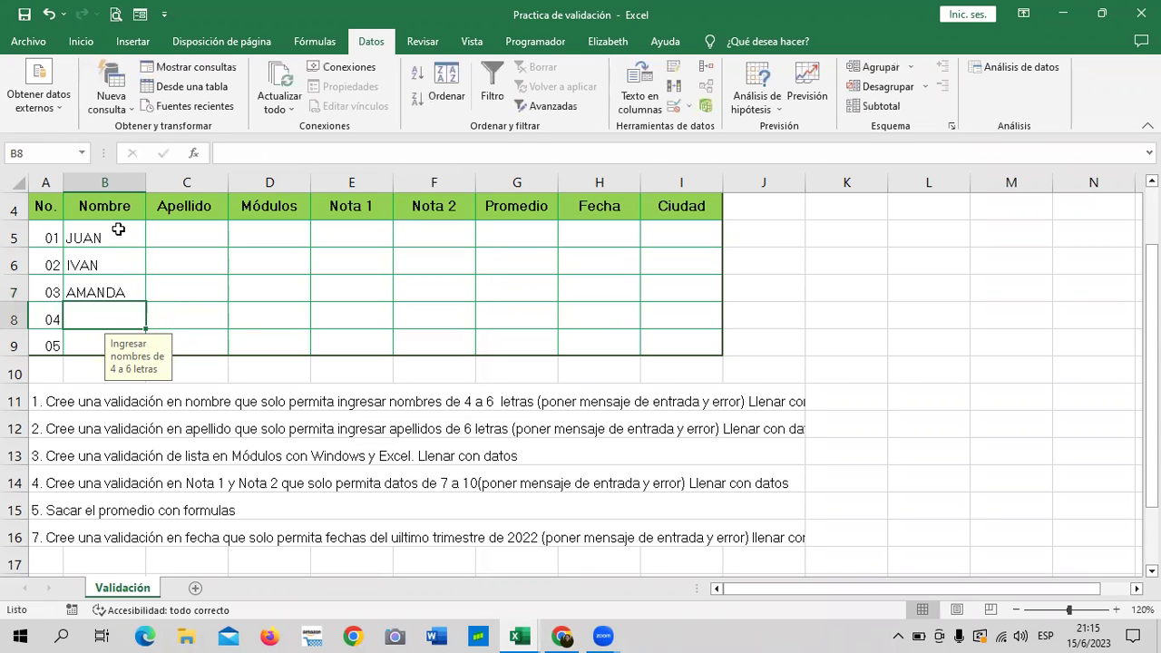
Replace the rejected ELIZABETH with MARTA in B8 and enter DORIS in B9.
{"action": "type", "text": "ELIZABETH"}
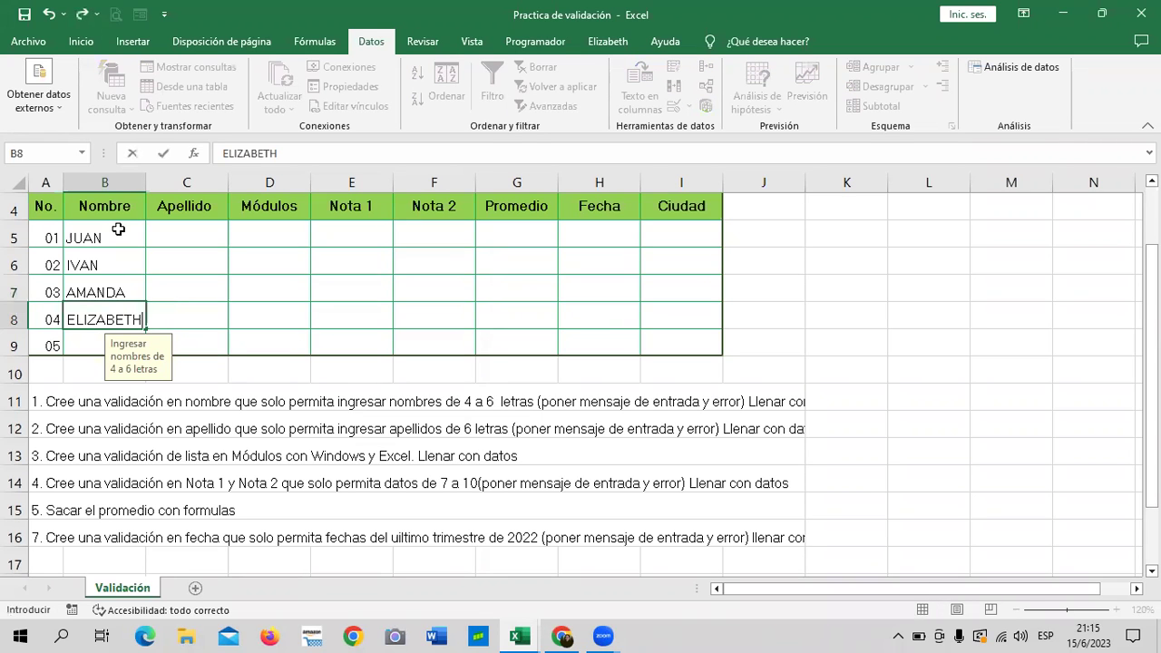
{"action": "key", "text": "Return"}
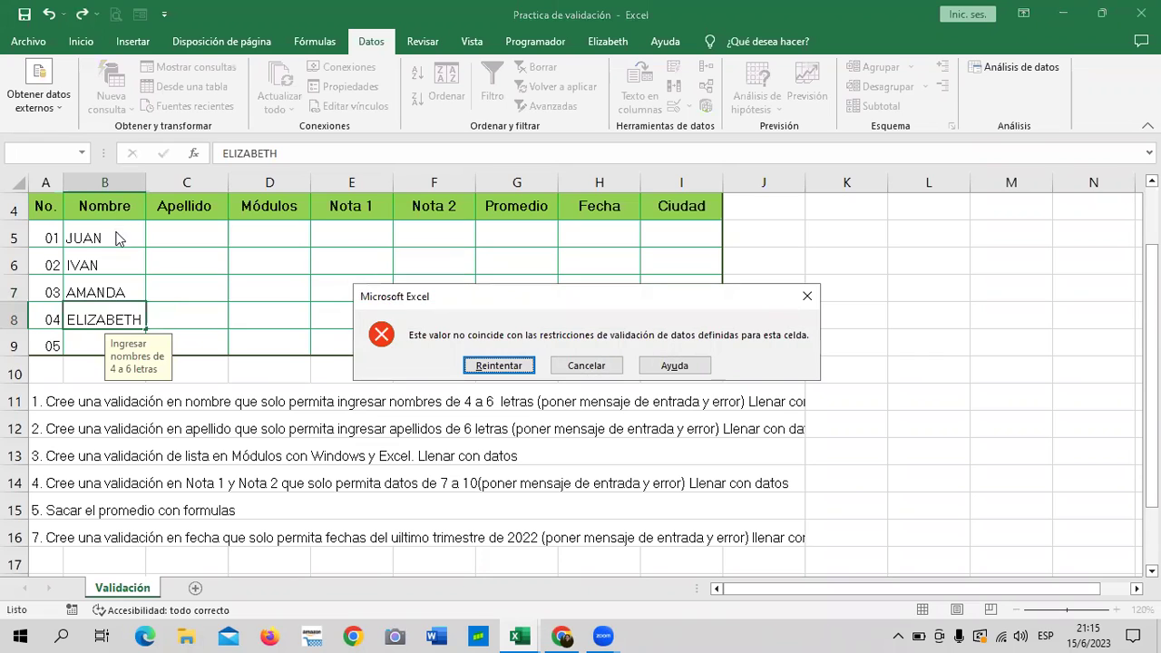
{"action": "left_click", "coordinate": [509, 364]}
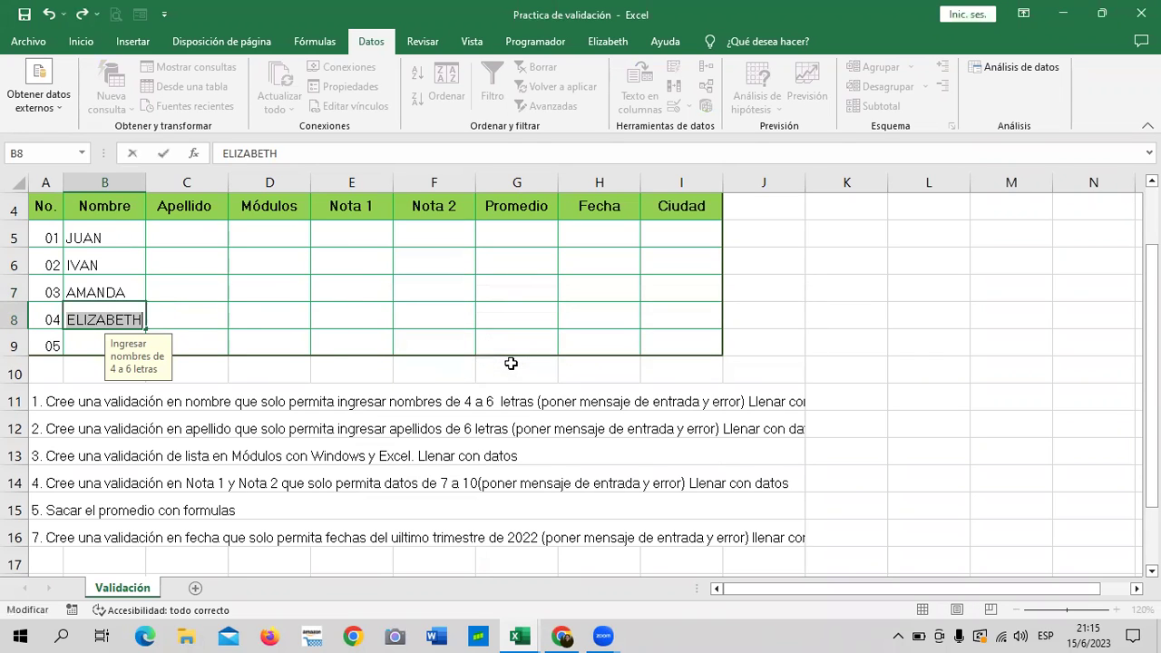
{"action": "key", "text": "BackSpace"}
{"action": "type", "text": "MARTA"}
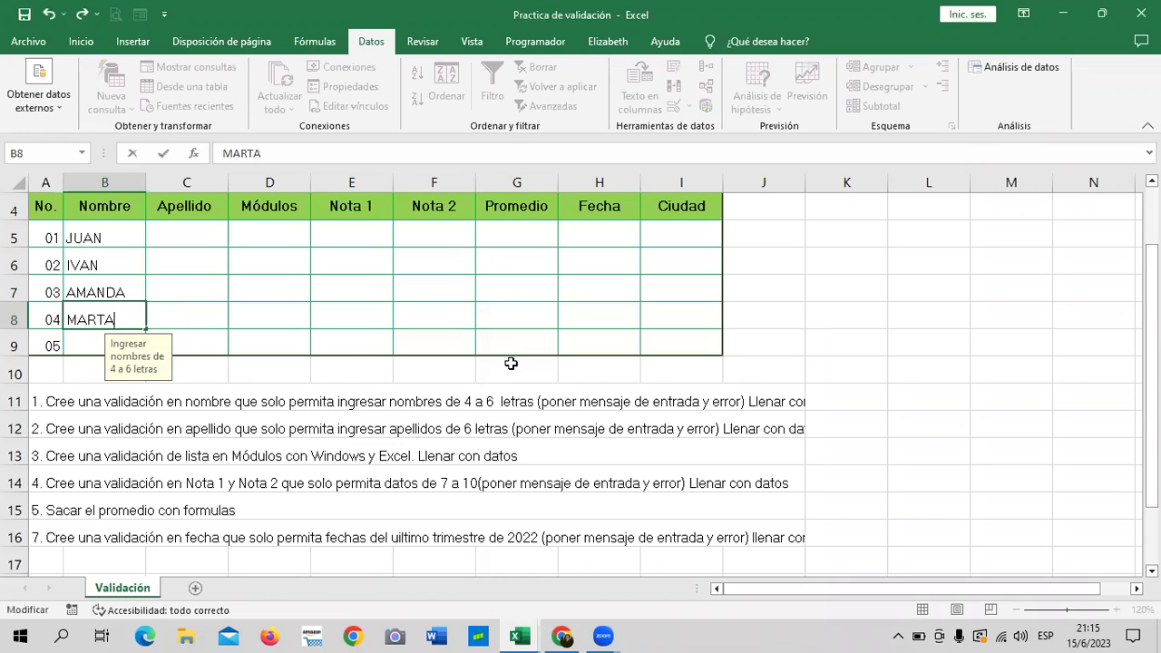
{"action": "key", "text": "Return"}
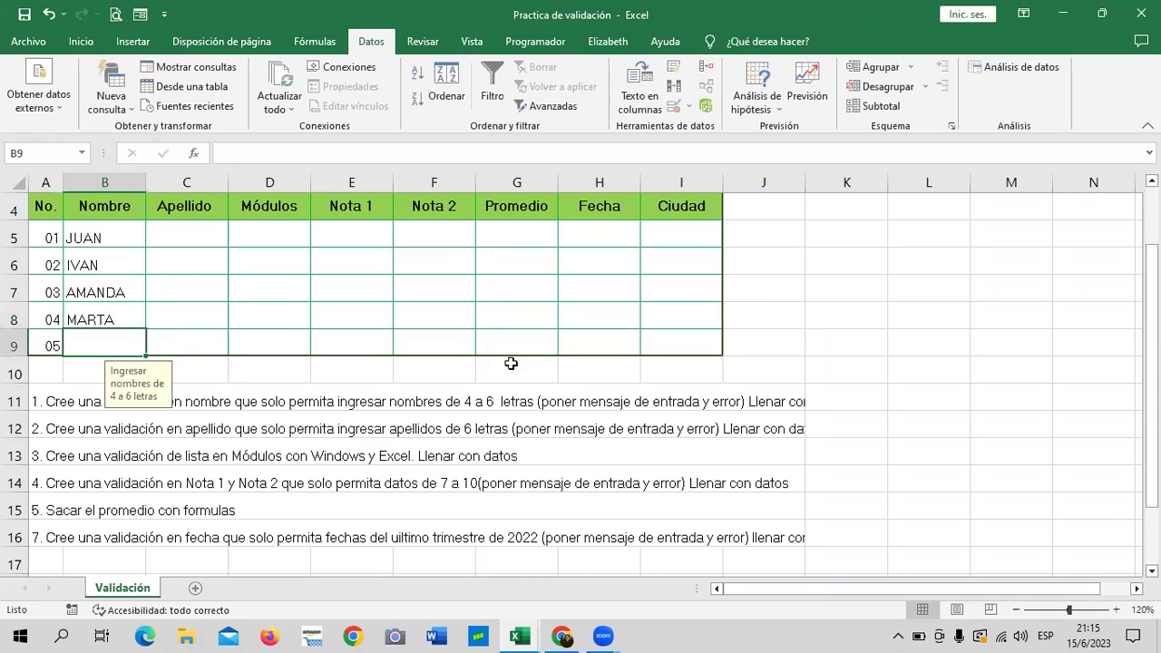
{"action": "type", "text": "DORIS"}
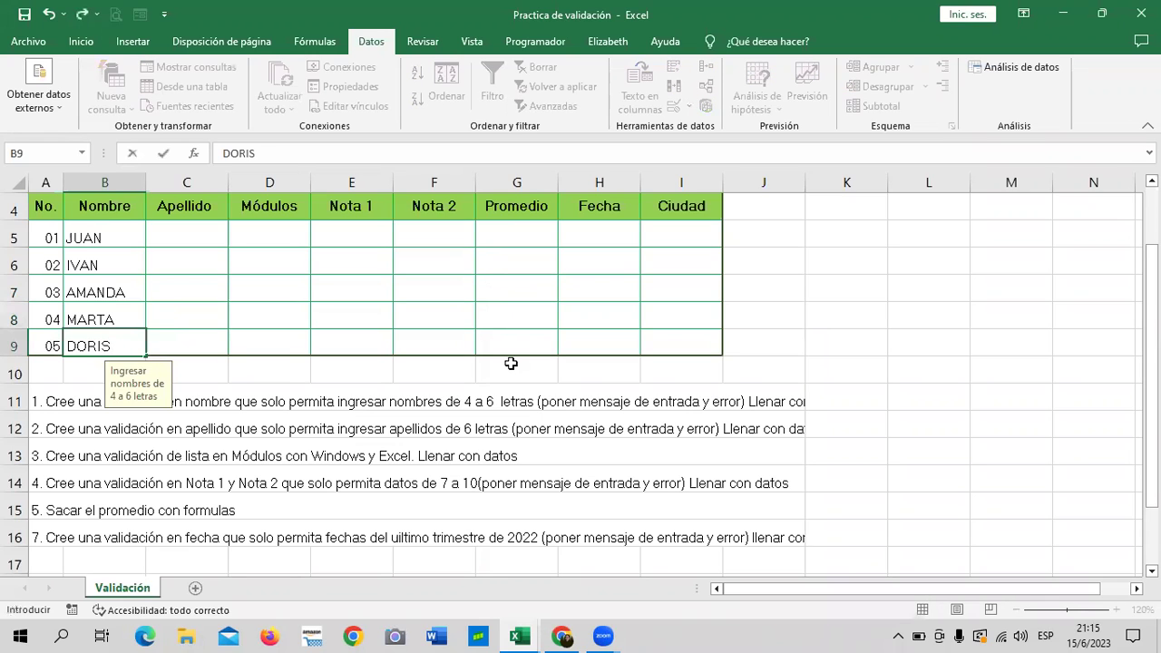
{"action": "key", "text": "Return"}
Review the five validated names in B5:B9, then select the row 12 surname instruction.
{"action": "left_click", "coordinate": [125, 243]}
{"action": "left_click", "coordinate": [111, 344]}
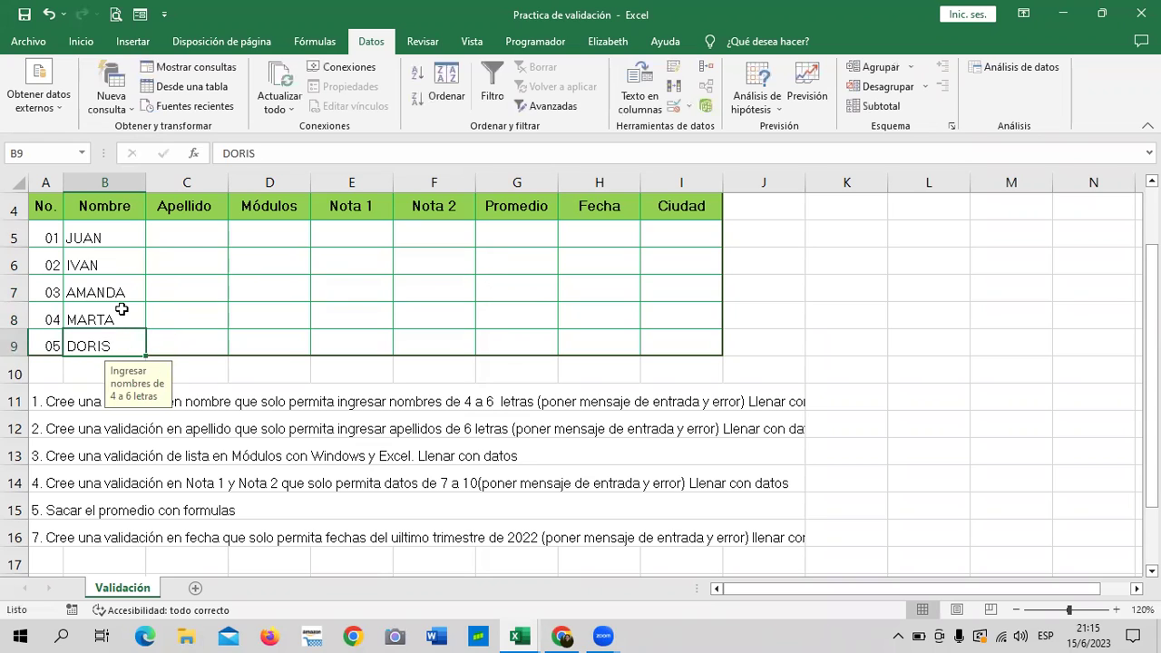
{"action": "left_click", "coordinate": [121, 309]}
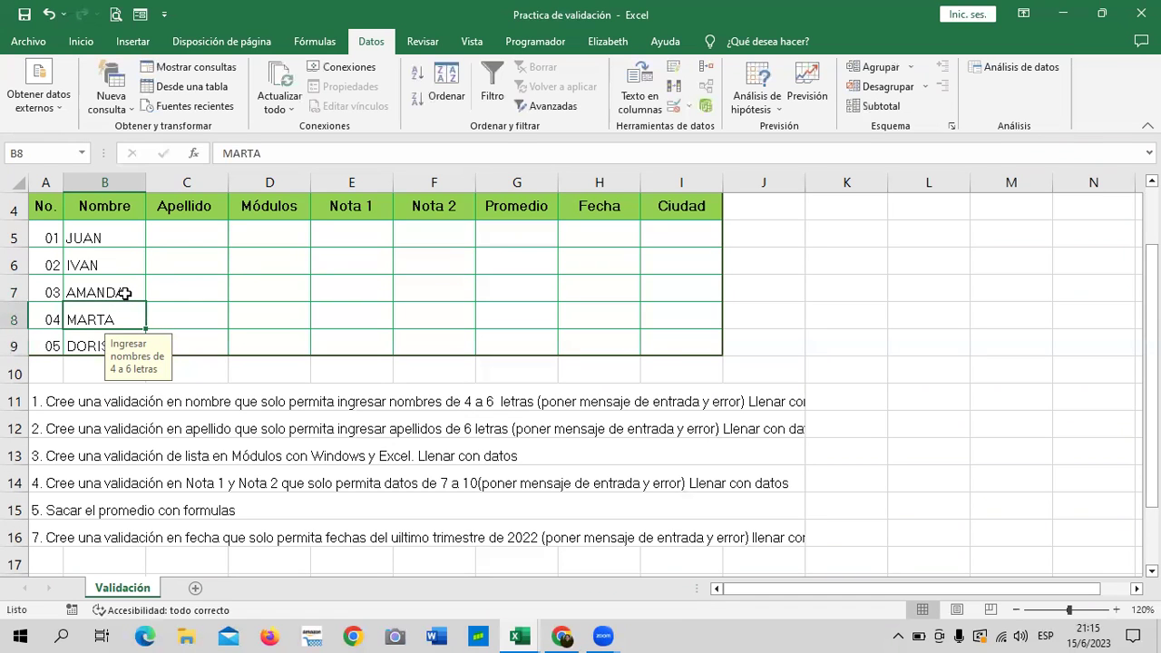
{"action": "left_click", "coordinate": [125, 293]}
{"action": "left_click", "coordinate": [129, 263]}
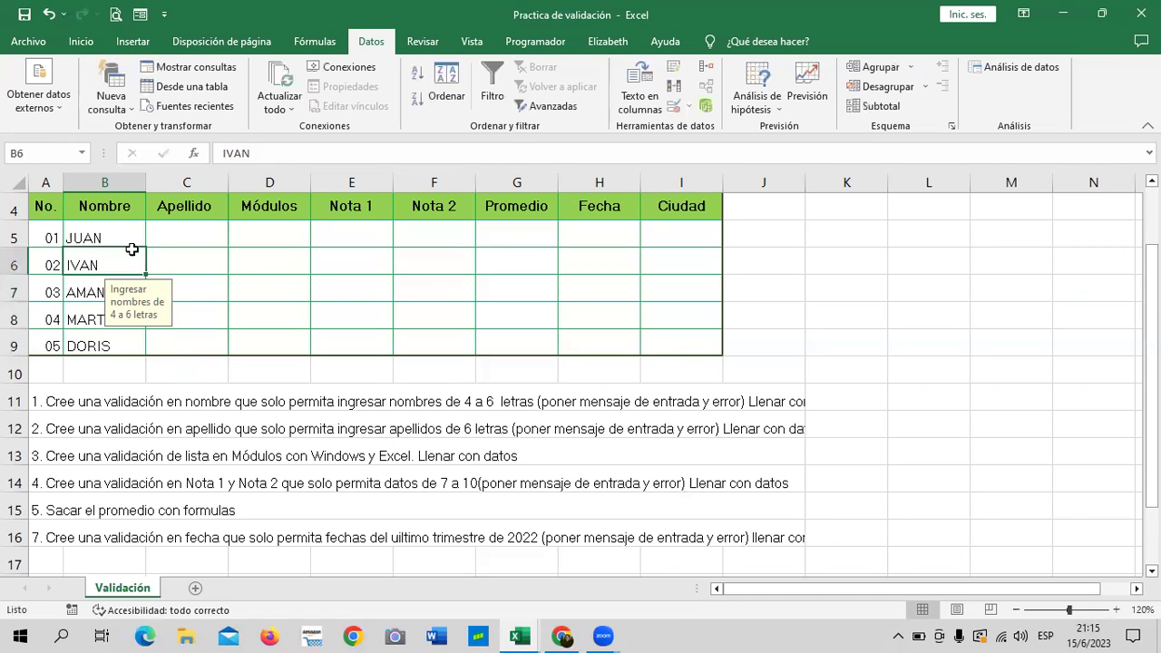
{"action": "left_click", "coordinate": [134, 234]}
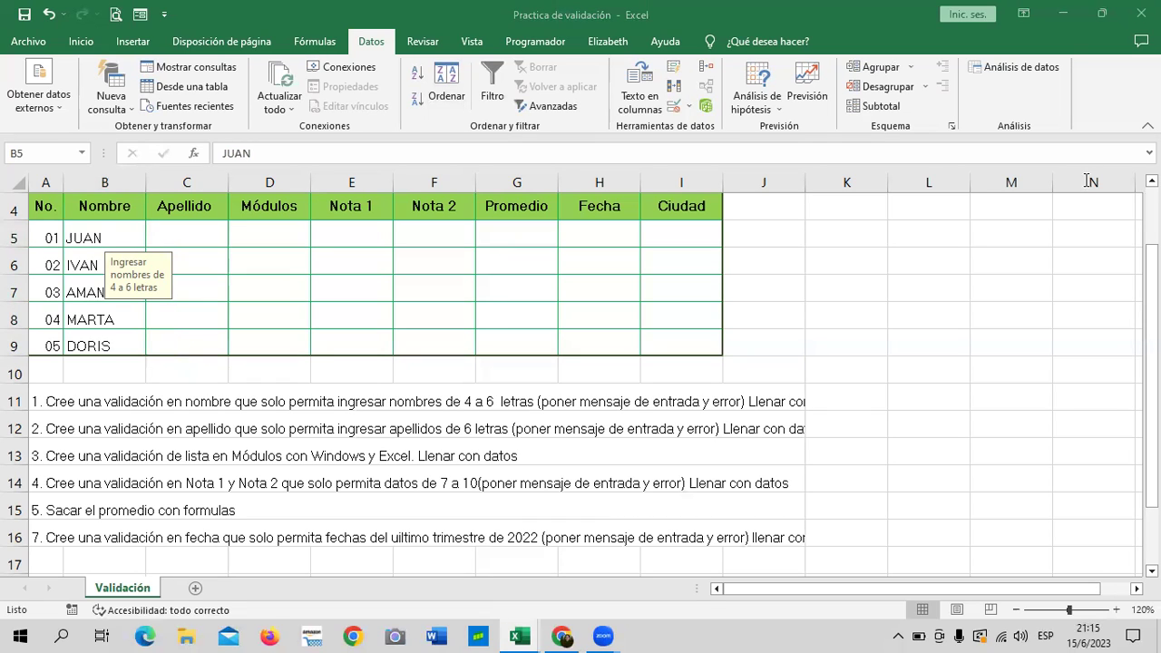
{"action": "left_click", "coordinate": [178, 229]}
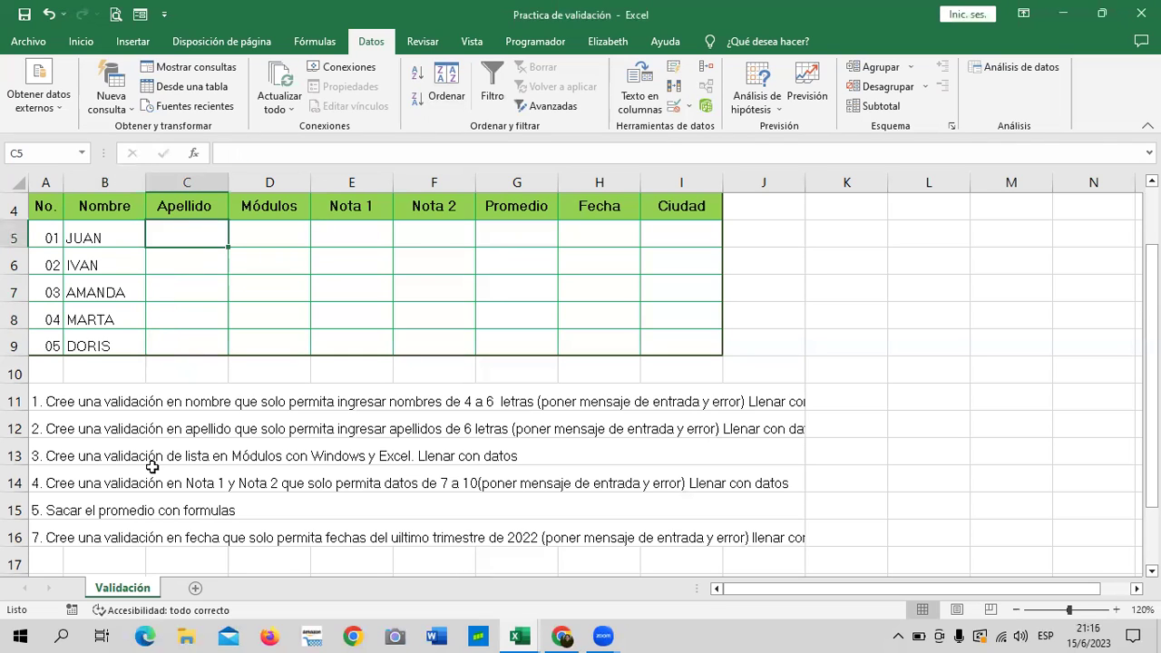
{"action": "left_click", "coordinate": [106, 426]}
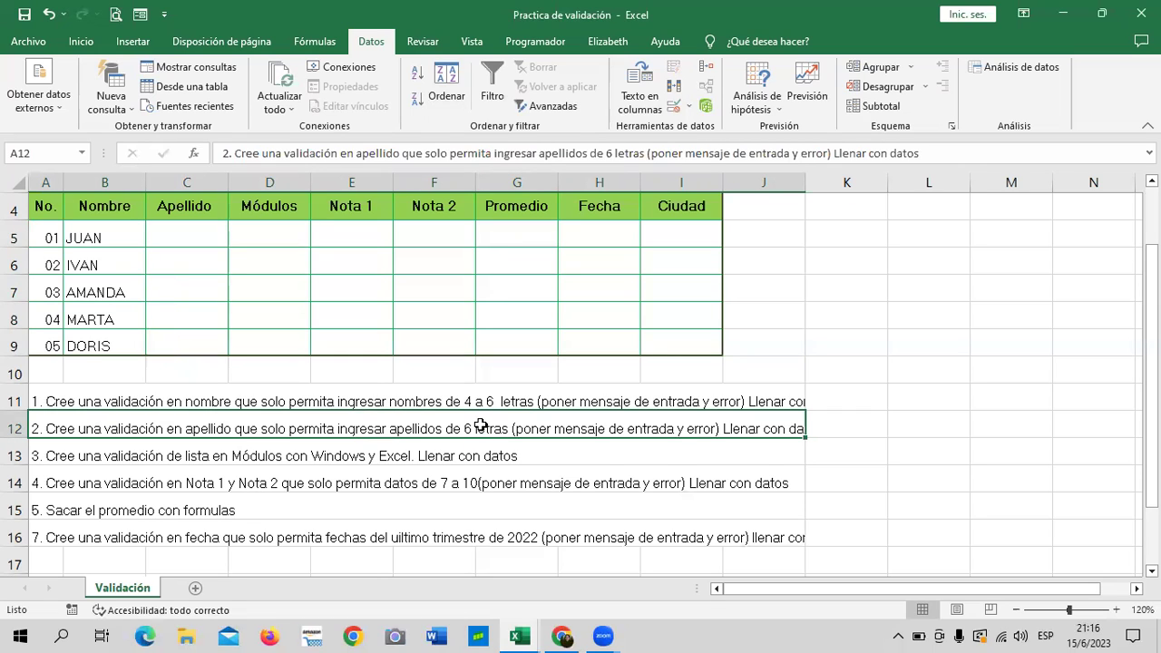
Edit the row 12 instruction so surnames must have '5 A 7' letters instead of 6.
{"action": "double_click", "coordinate": [615, 153]}
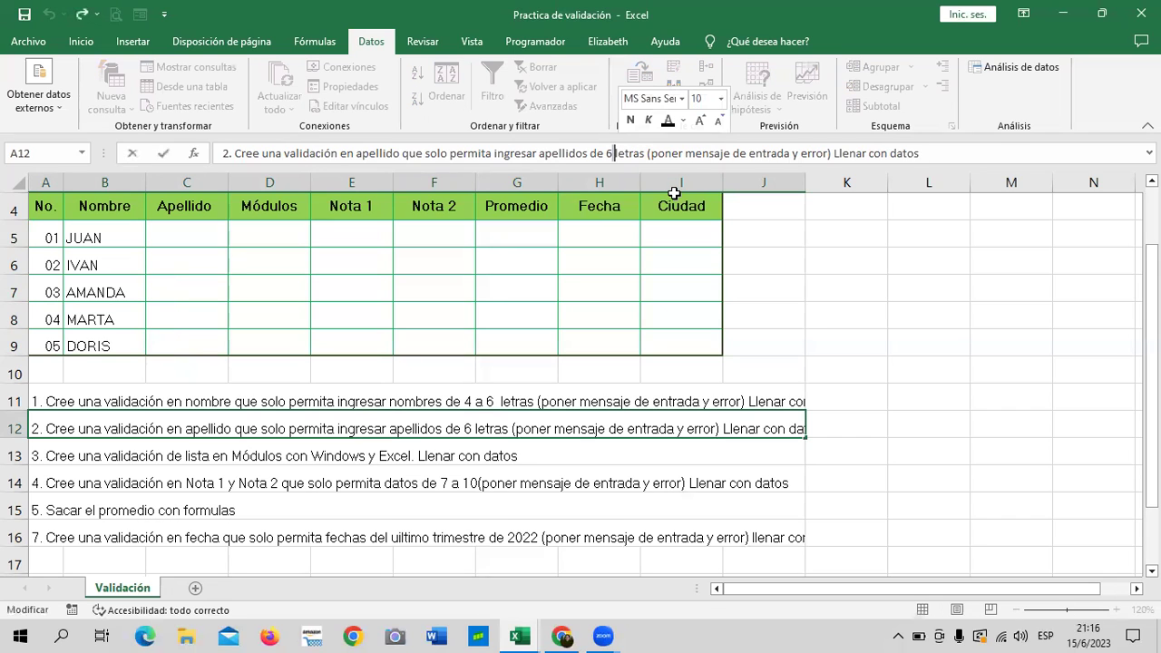
{"action": "key", "text": "BackSpace"}
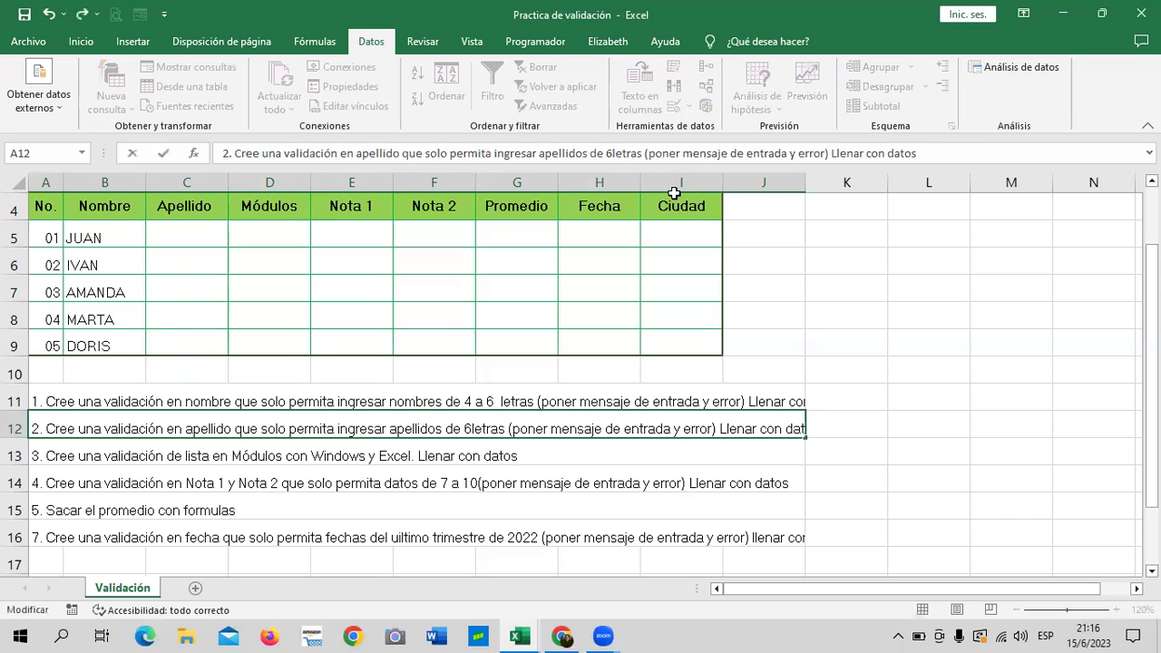
{"action": "key", "text": "BackSpace"}
{"action": "type", "text": "5 A"}
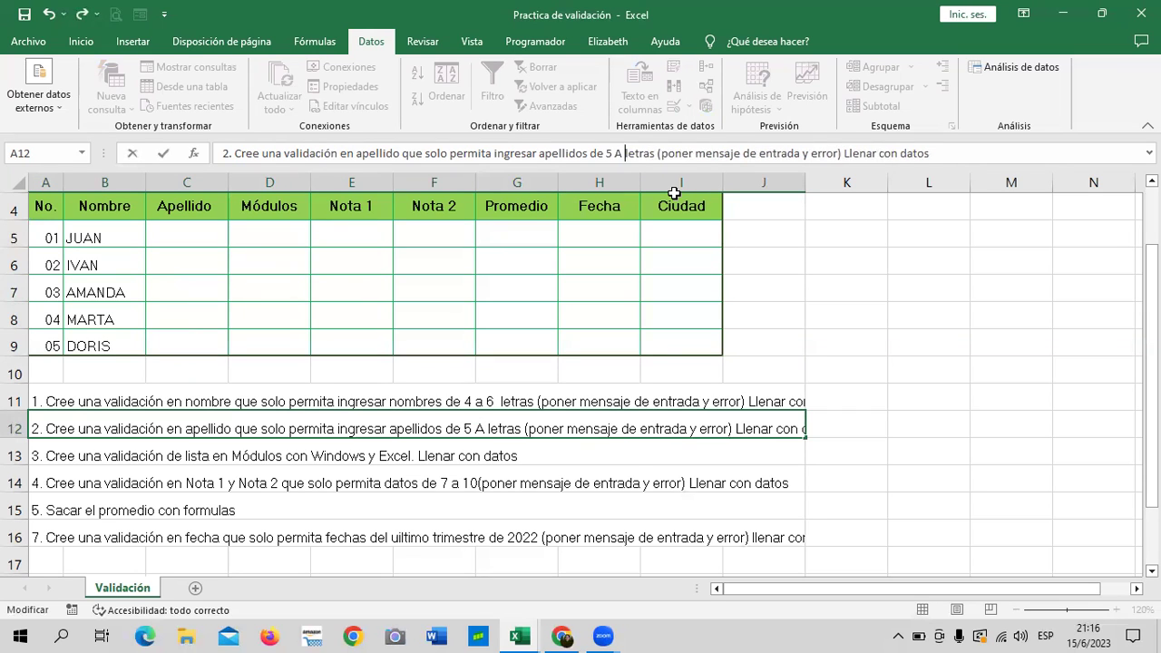
{"action": "type", "text": "7"}
{"action": "key", "text": "Return"}
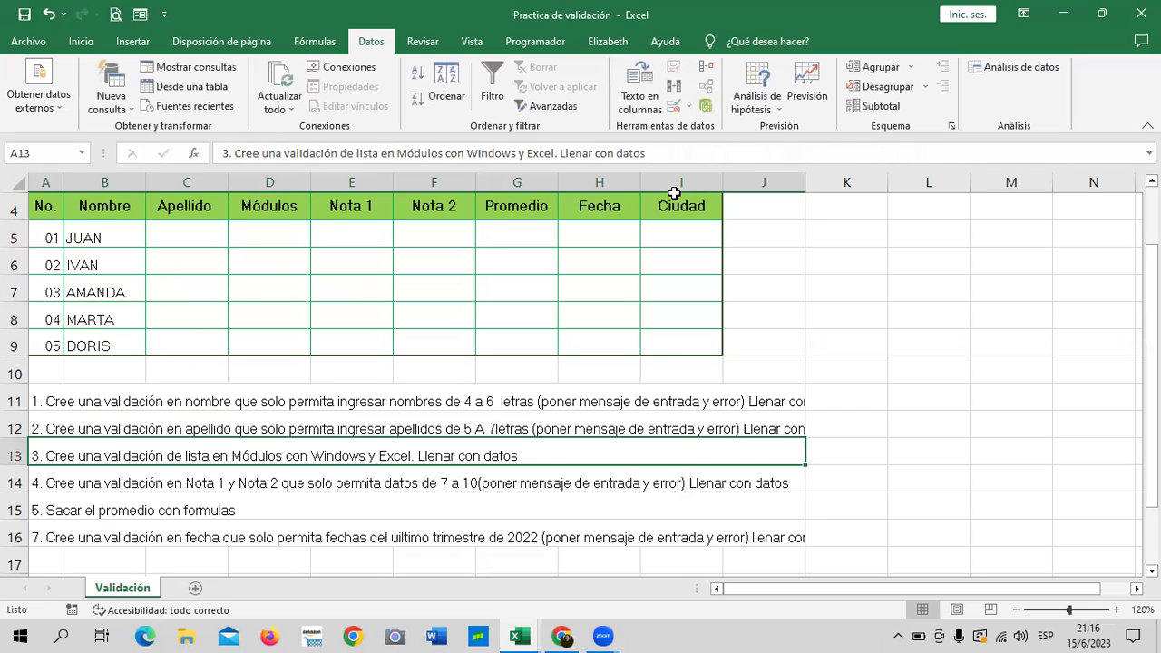
{"action": "left_click", "coordinate": [831, 362]}
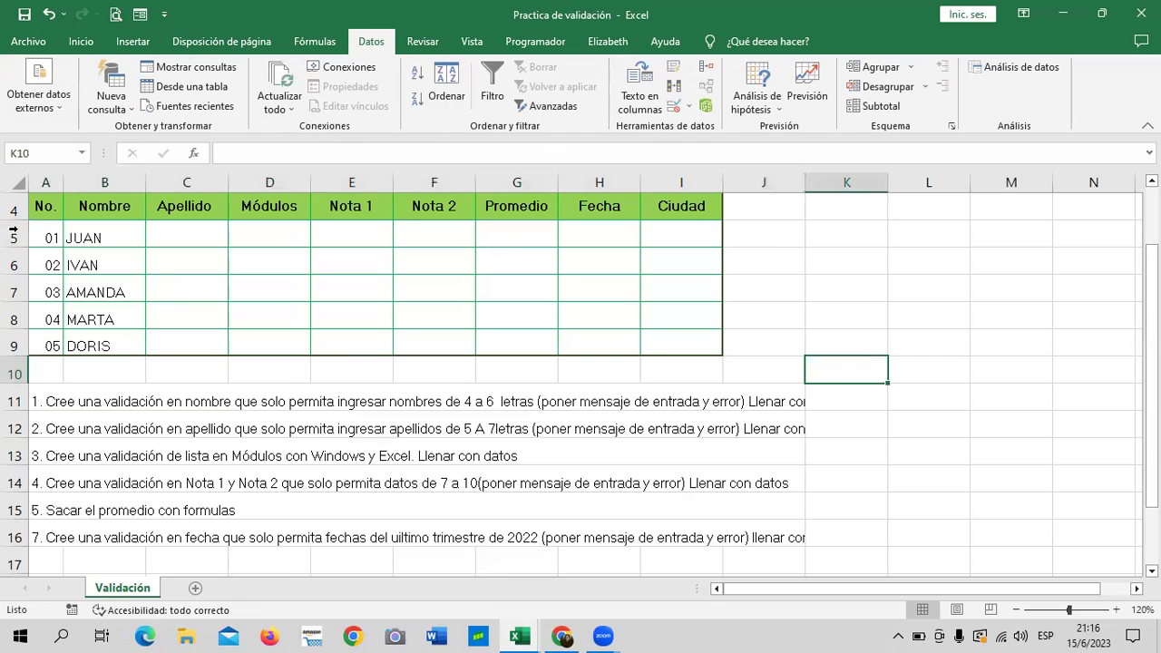
Select C5:C9 and restrict Longitud del texto to between 5 and 7.
{"action": "left_click_drag", "start_coordinate": [181, 234], "coordinate": [186, 337]}
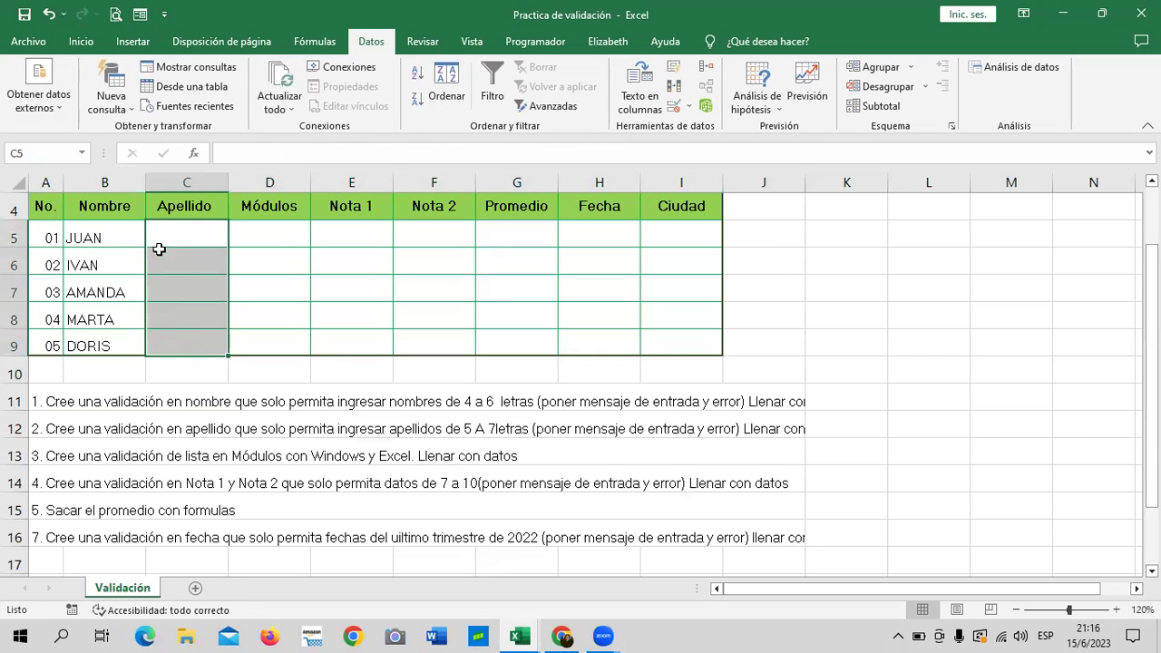
{"action": "left_click", "coordinate": [672, 106]}
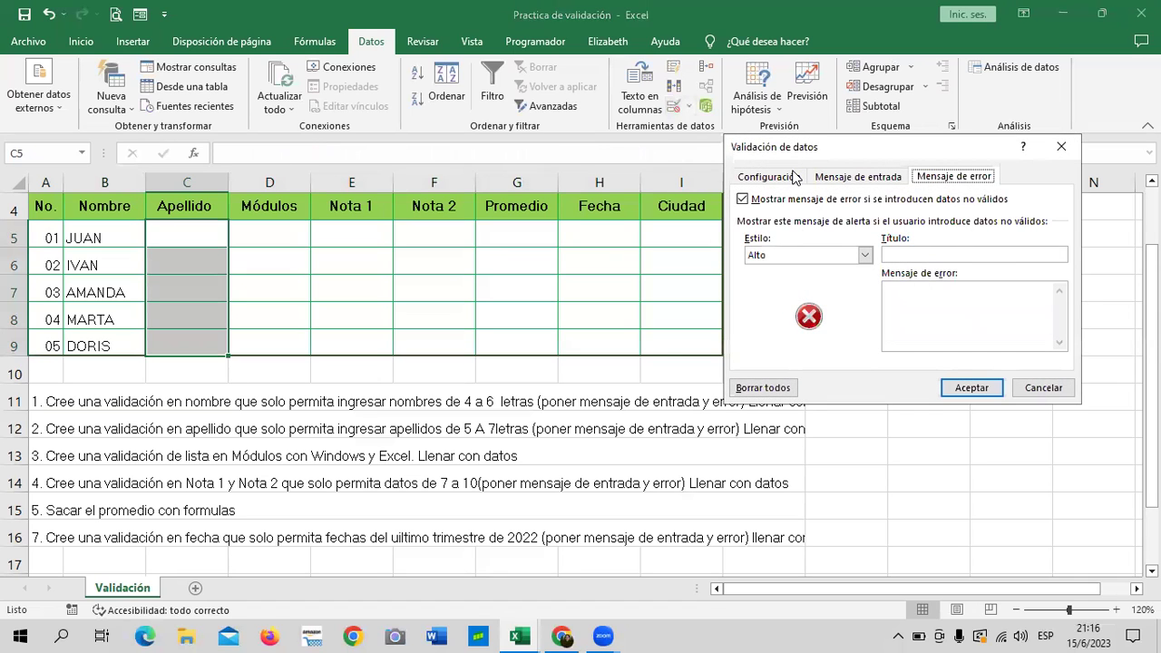
{"action": "left_click", "coordinate": [788, 177]}
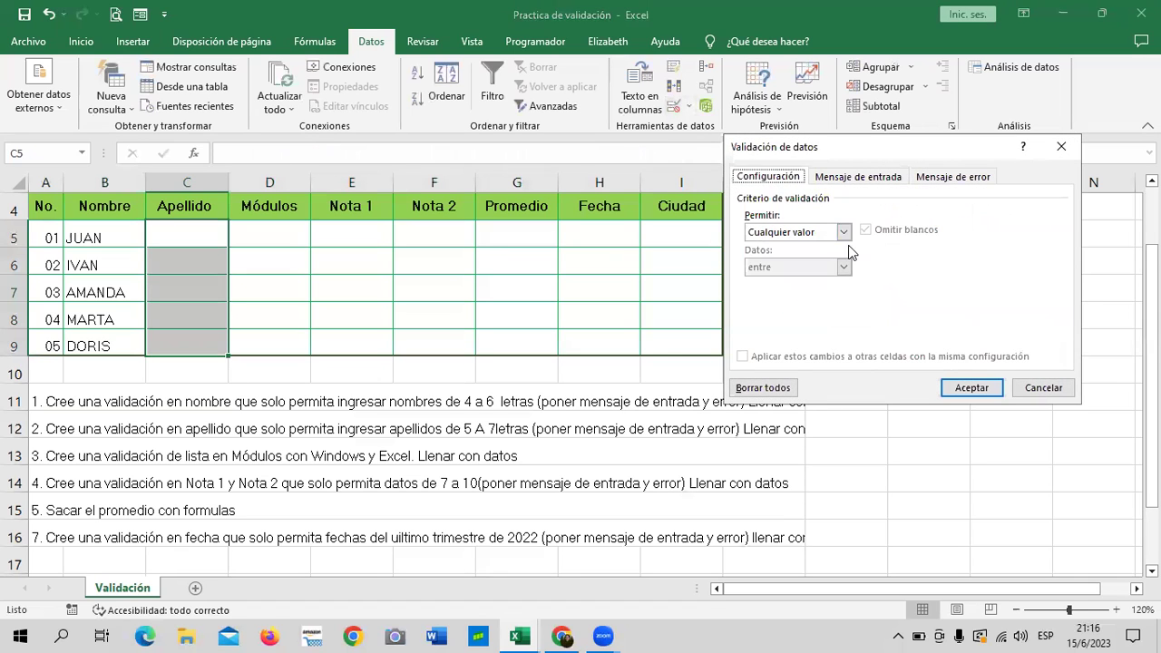
{"action": "left_click", "coordinate": [842, 232]}
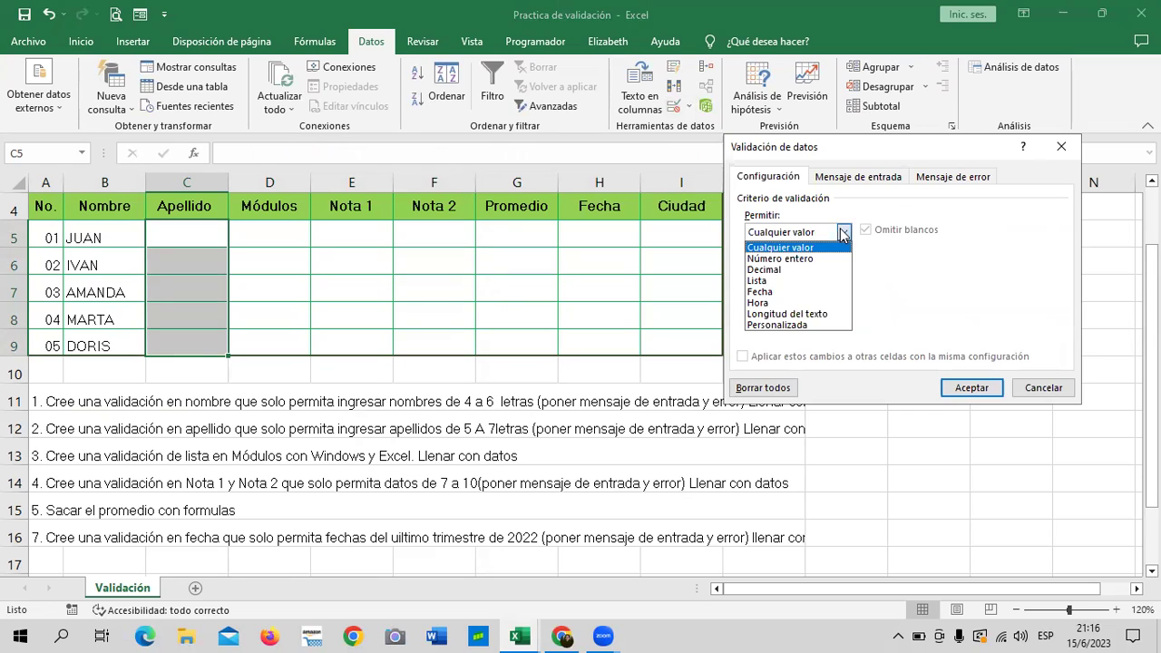
{"action": "left_click", "coordinate": [801, 313]}
{"action": "left_click", "coordinate": [813, 303]}
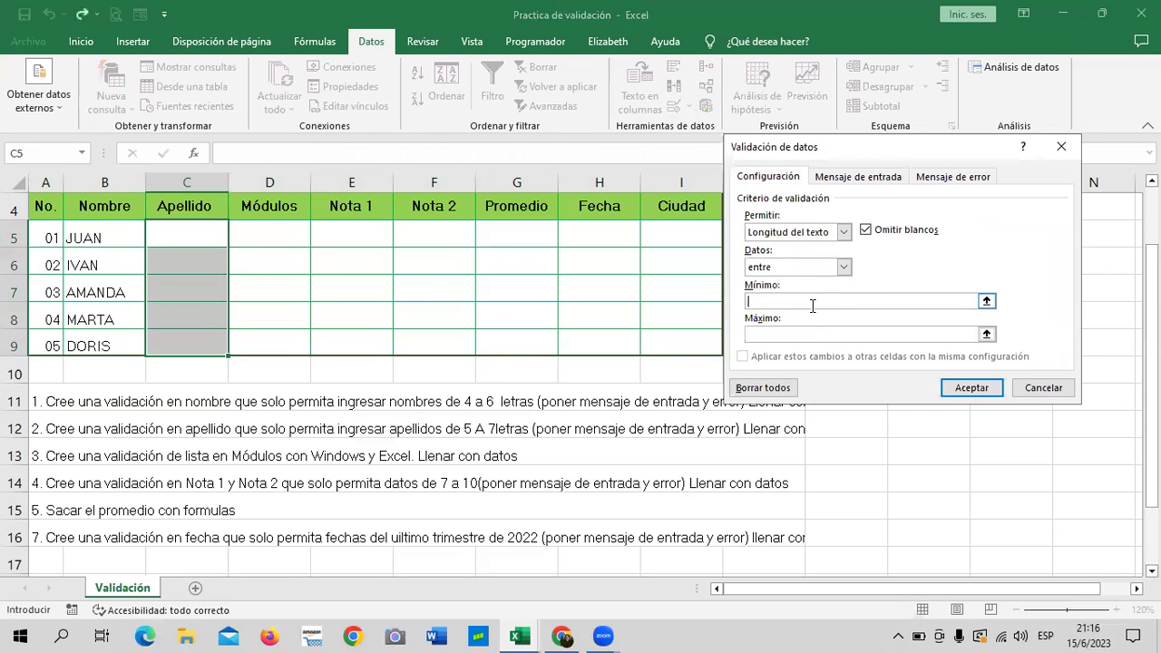
{"action": "type", "text": "5"}
{"action": "left_click", "coordinate": [875, 340]}
{"action": "type", "text": "7"}
Set the error alert style to Advertencia and apply the surname validation.
{"action": "left_click", "coordinate": [855, 179]}
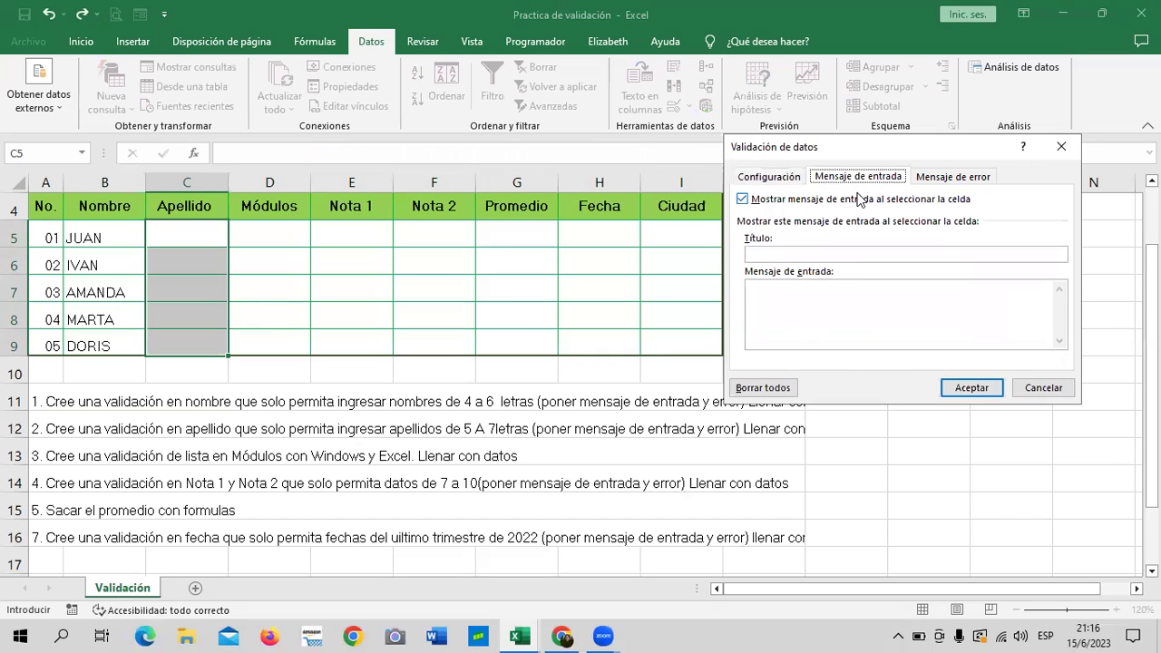
{"action": "left_click", "coordinate": [951, 181]}
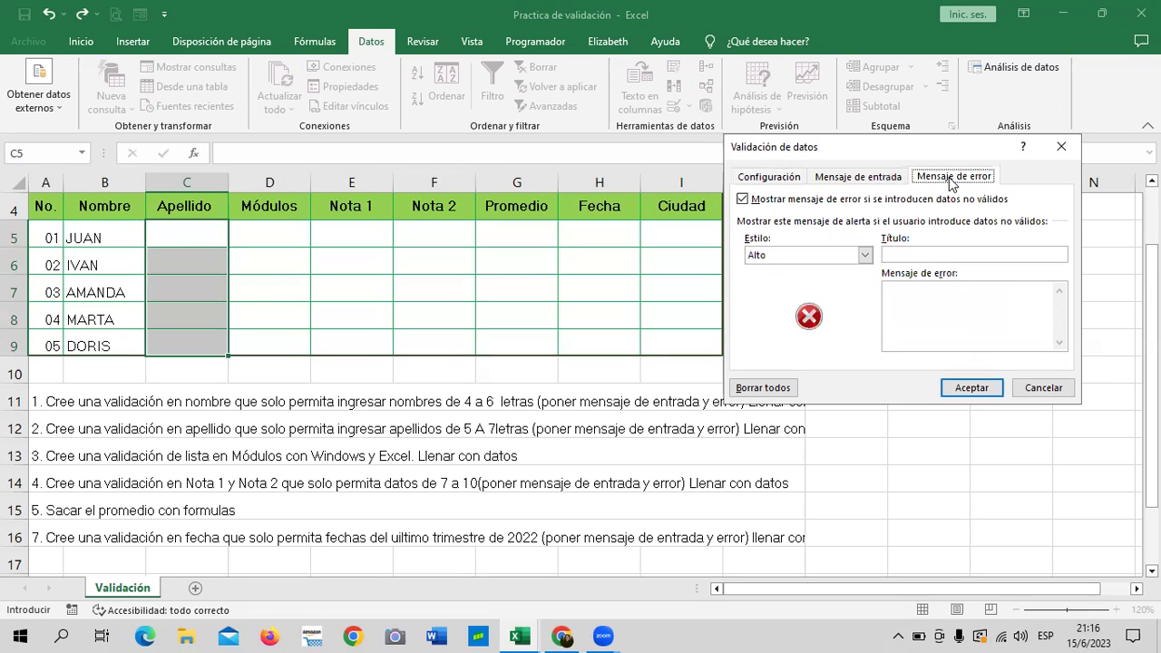
{"action": "left_click", "coordinate": [865, 254]}
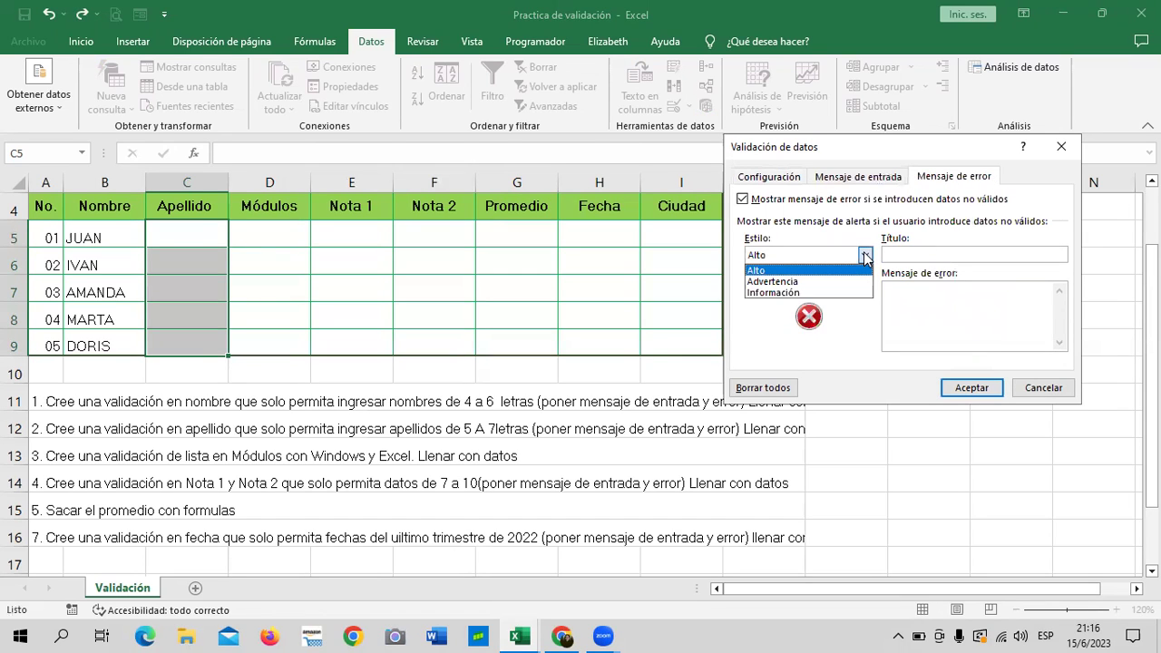
{"action": "left_click", "coordinate": [797, 281]}
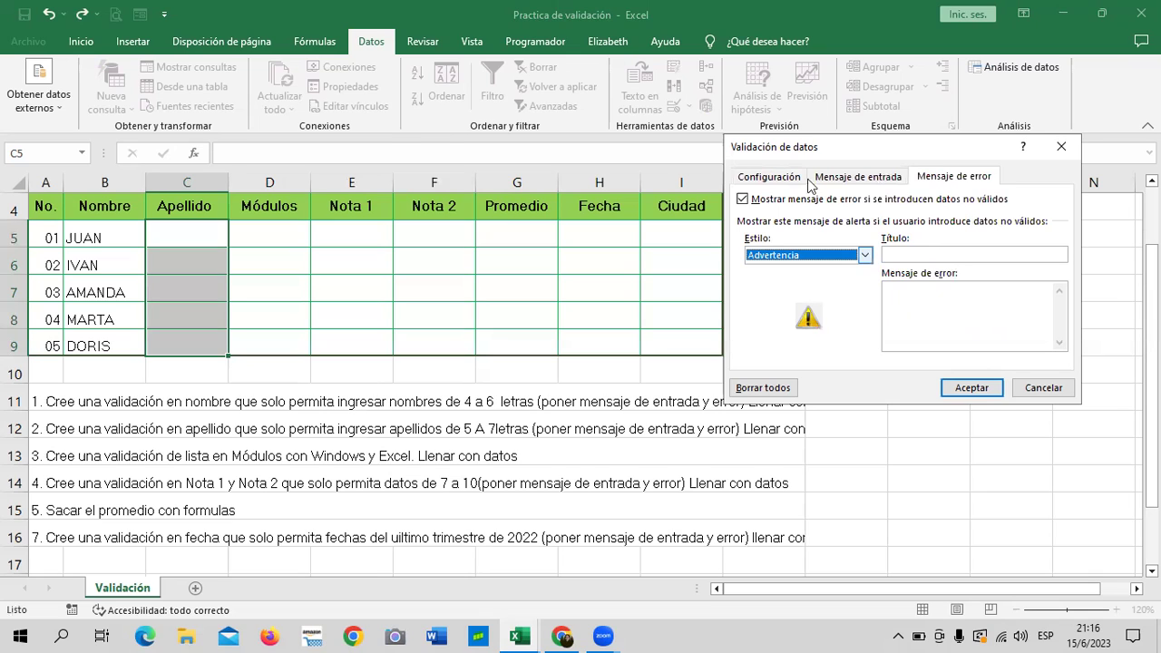
{"action": "left_click", "coordinate": [971, 387]}
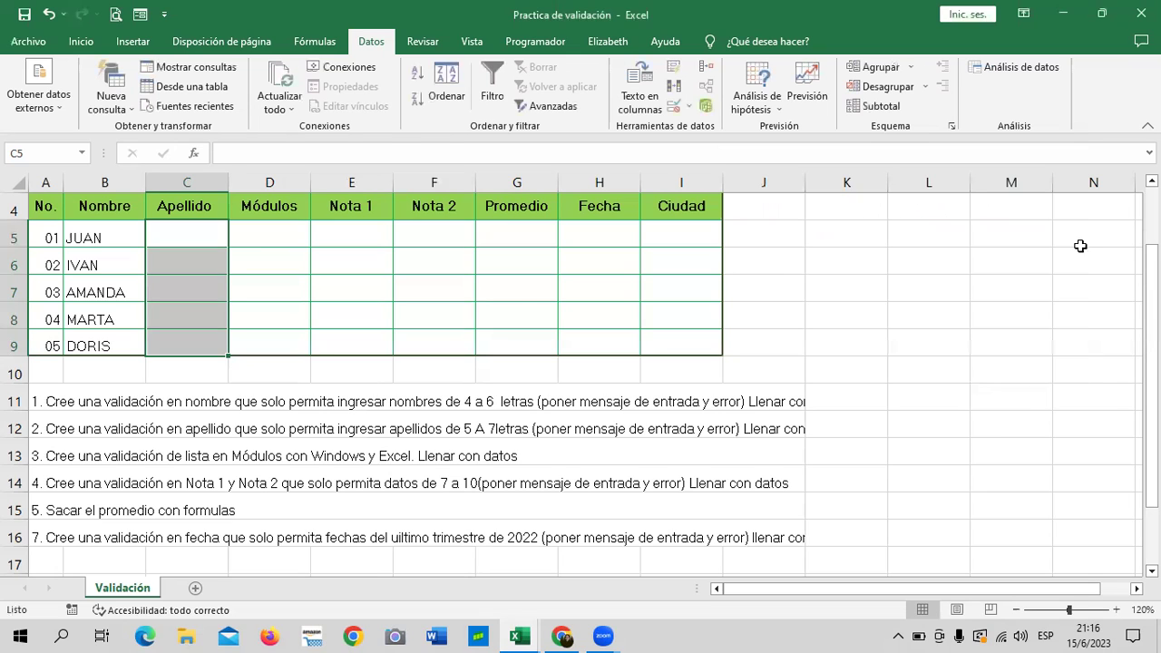
Enter LOPEZ in C5 and the eight-letter MARTINEZ in C6, triggering the validation warning.
{"action": "left_click", "coordinate": [512, 288]}
{"action": "left_click", "coordinate": [179, 229]}
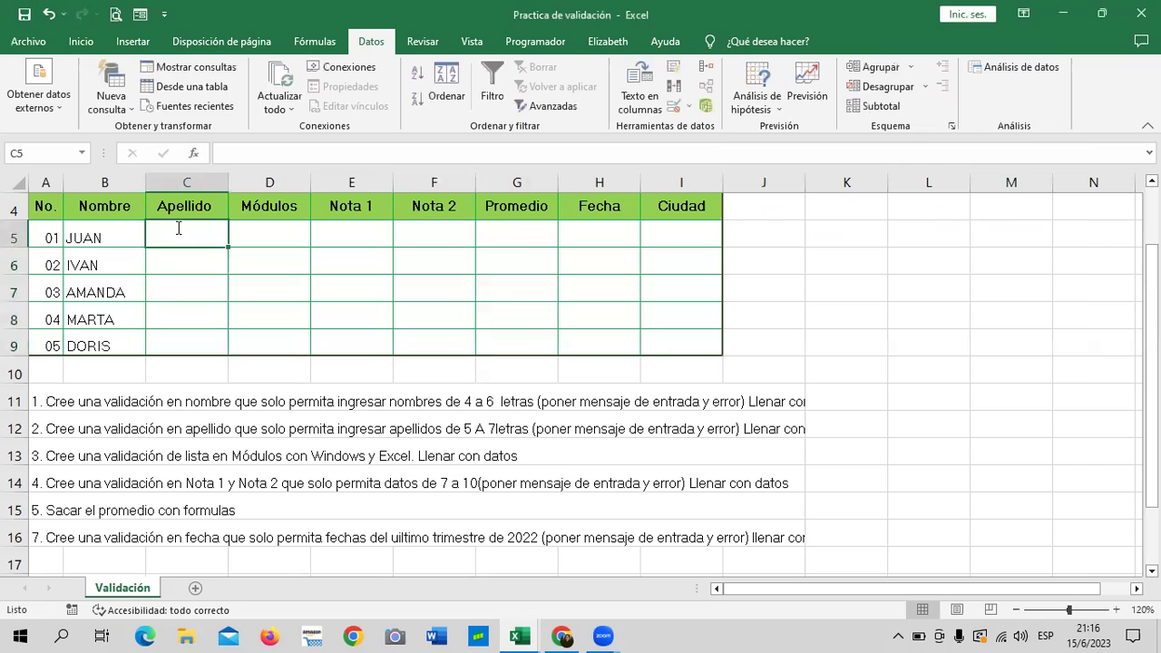
{"action": "type", "text": "LOPEZ"}
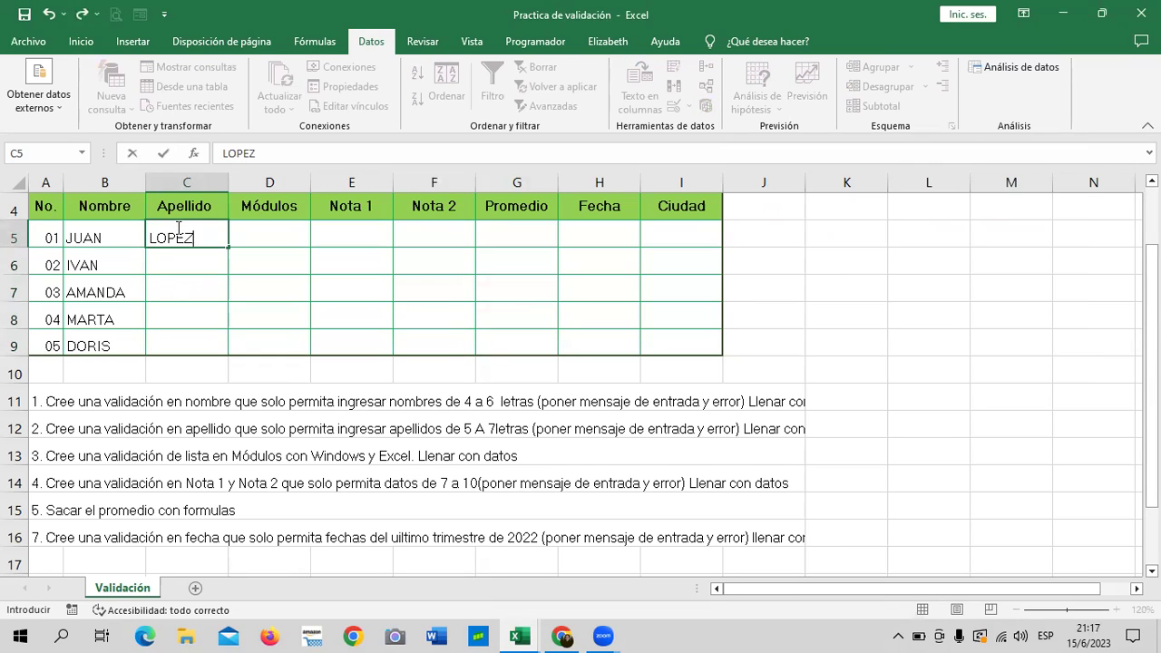
{"action": "key", "text": "Return"}
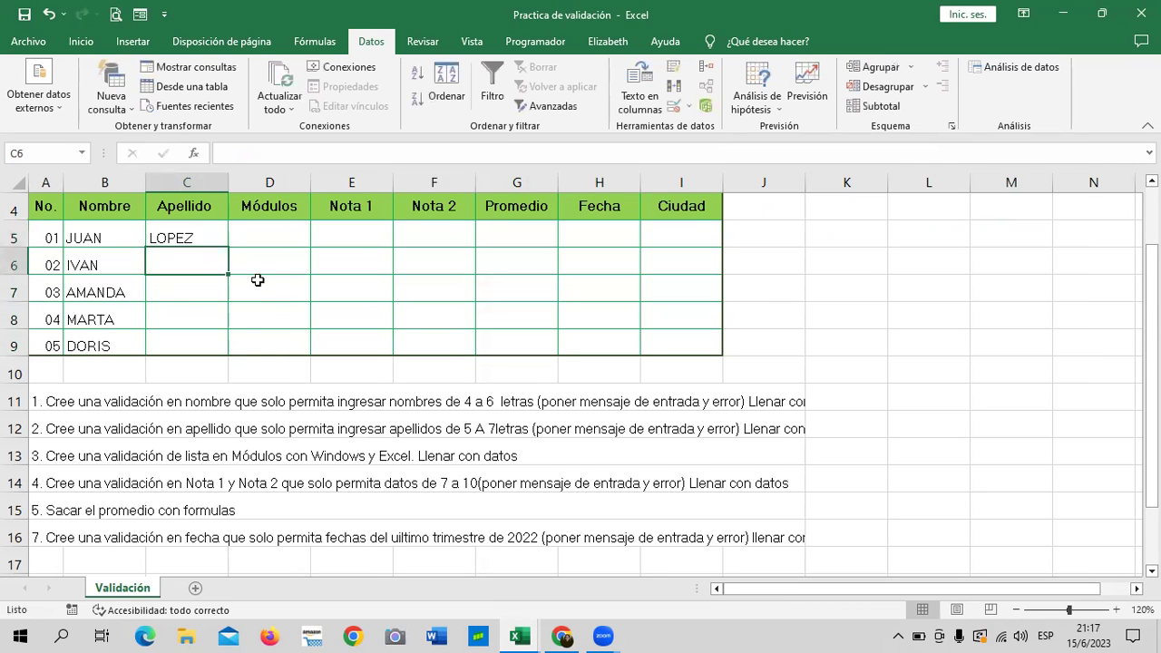
{"action": "type", "text": "MAR"}
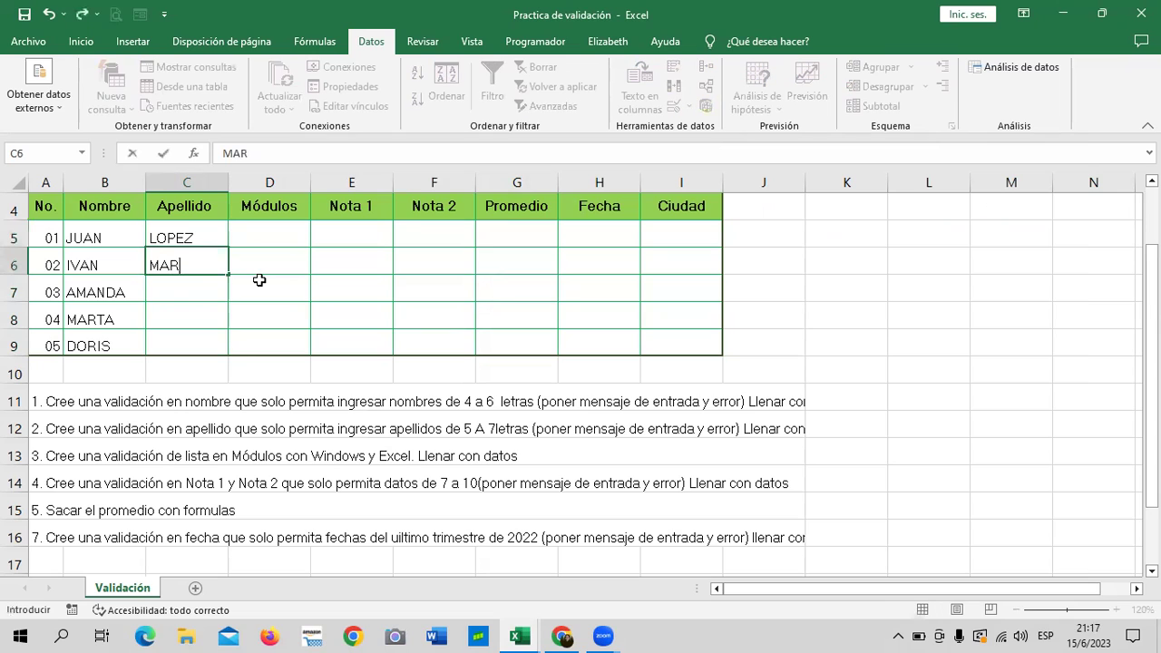
{"action": "type", "text": "TINEZ"}
{"action": "key", "text": "Return"}
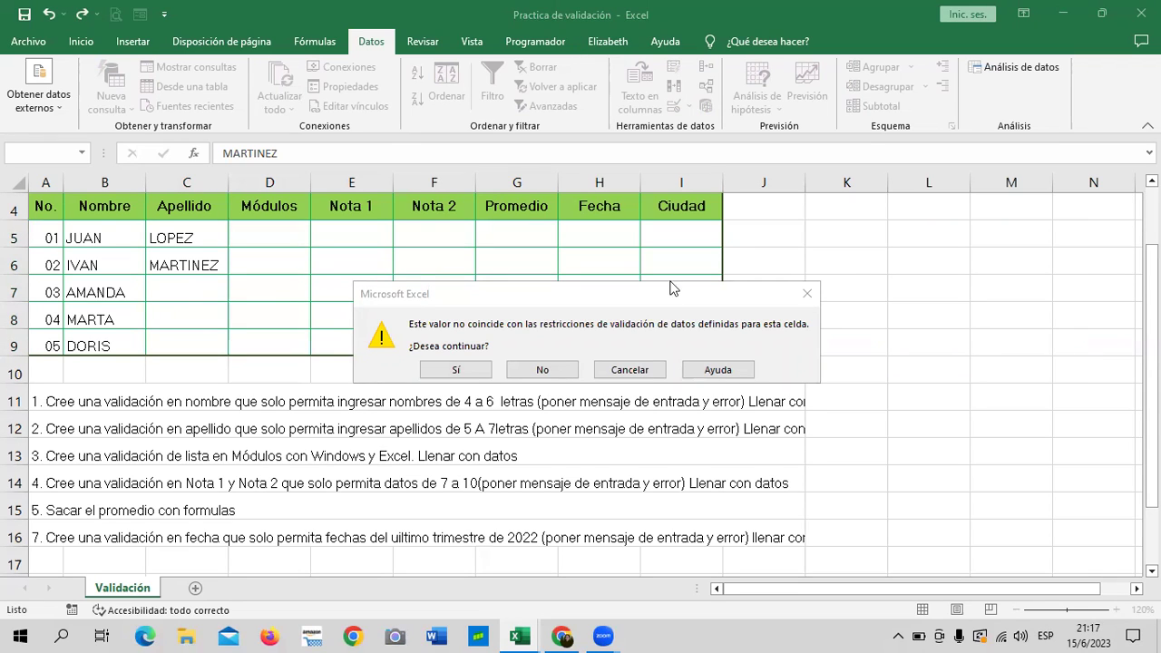
Move the validation warning aside and answer Sí to keep MARTINEZ in C6.
{"action": "left_click", "coordinate": [228, 251]}
{"action": "left_click", "coordinate": [199, 298]}
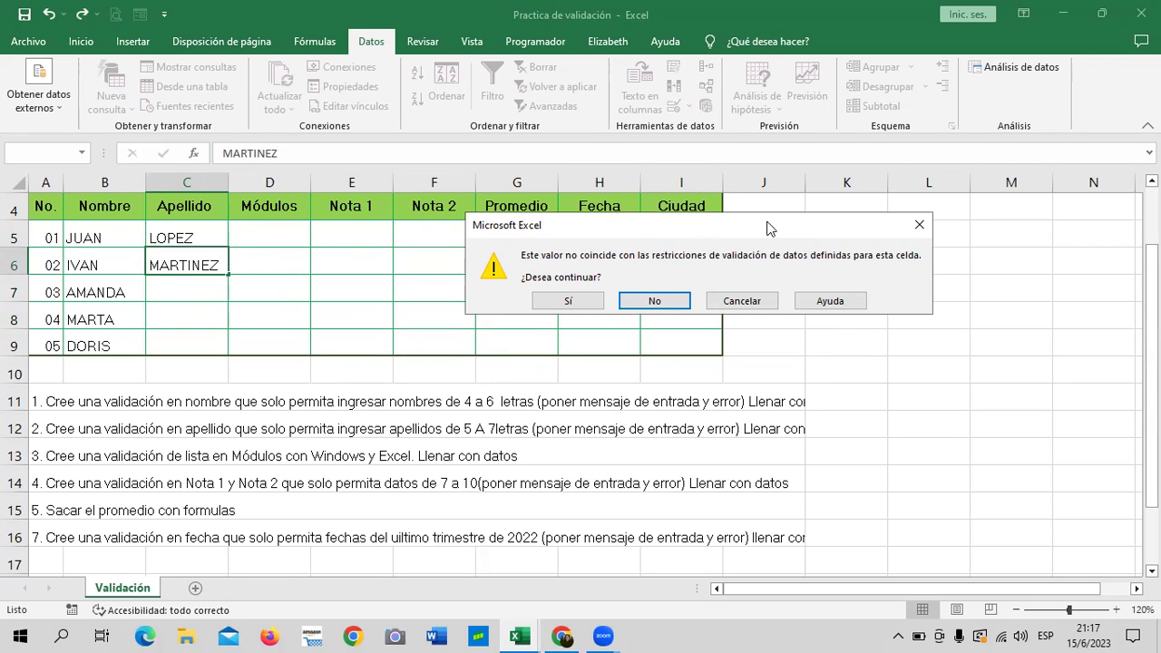
{"action": "left_click_drag", "start_coordinate": [731, 221], "coordinate": [696, 210]}
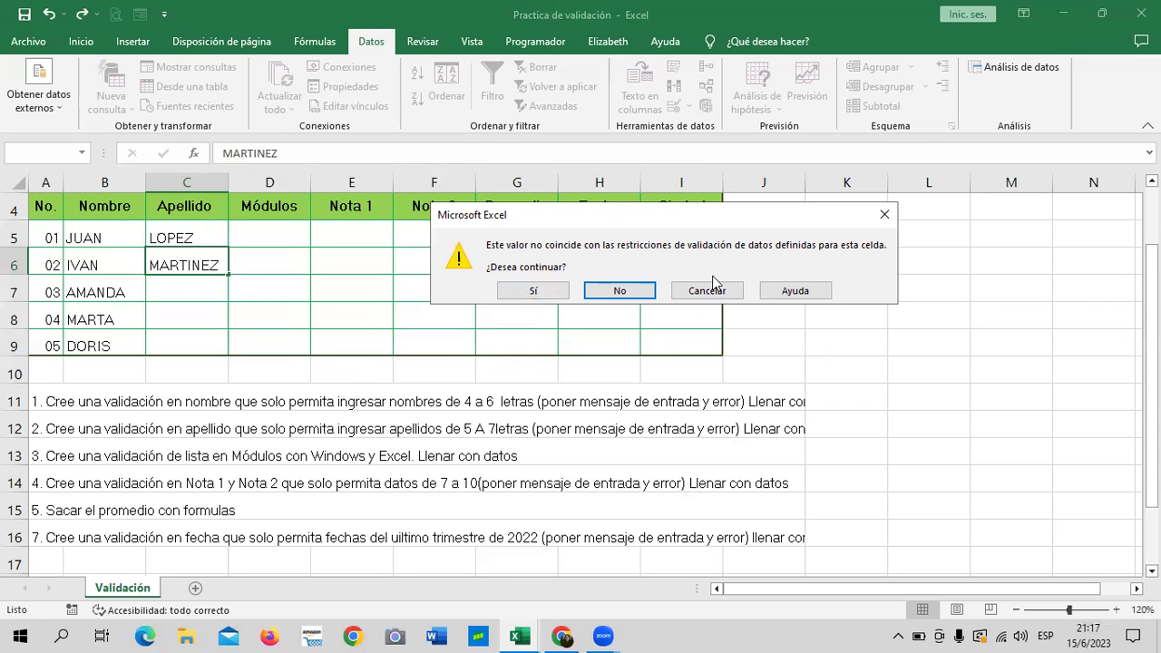
{"action": "left_click", "coordinate": [558, 292]}
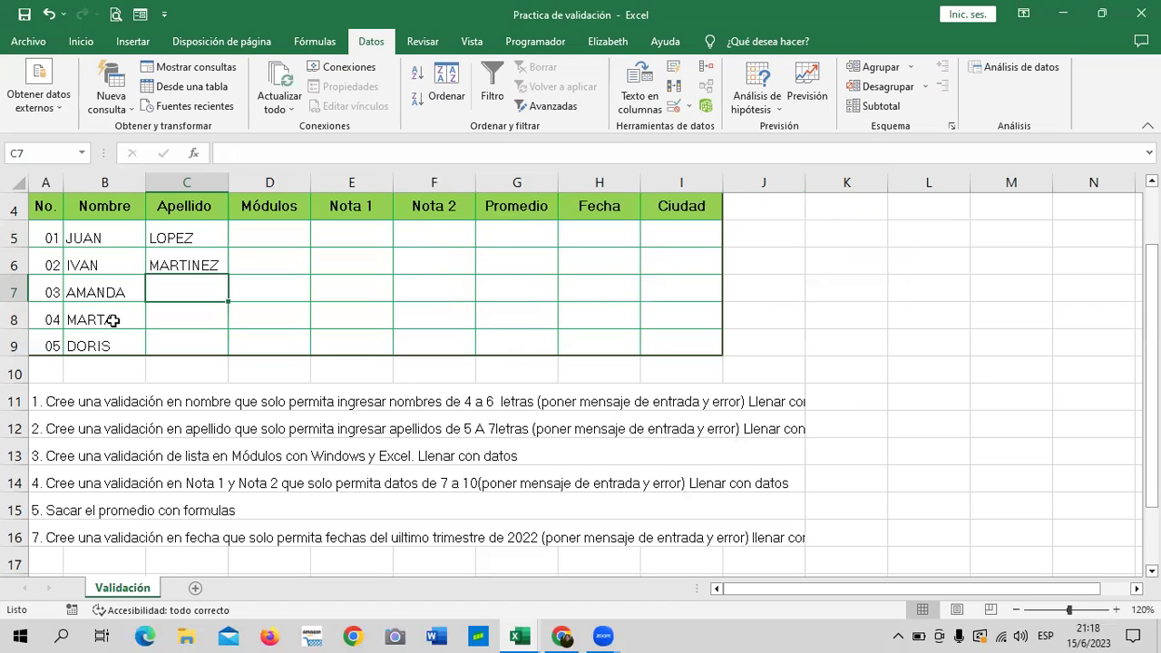
Enter the surnames AGUILAR in C7 and MORENO in C8, correcting typos.
{"action": "left_click", "coordinate": [214, 258]}
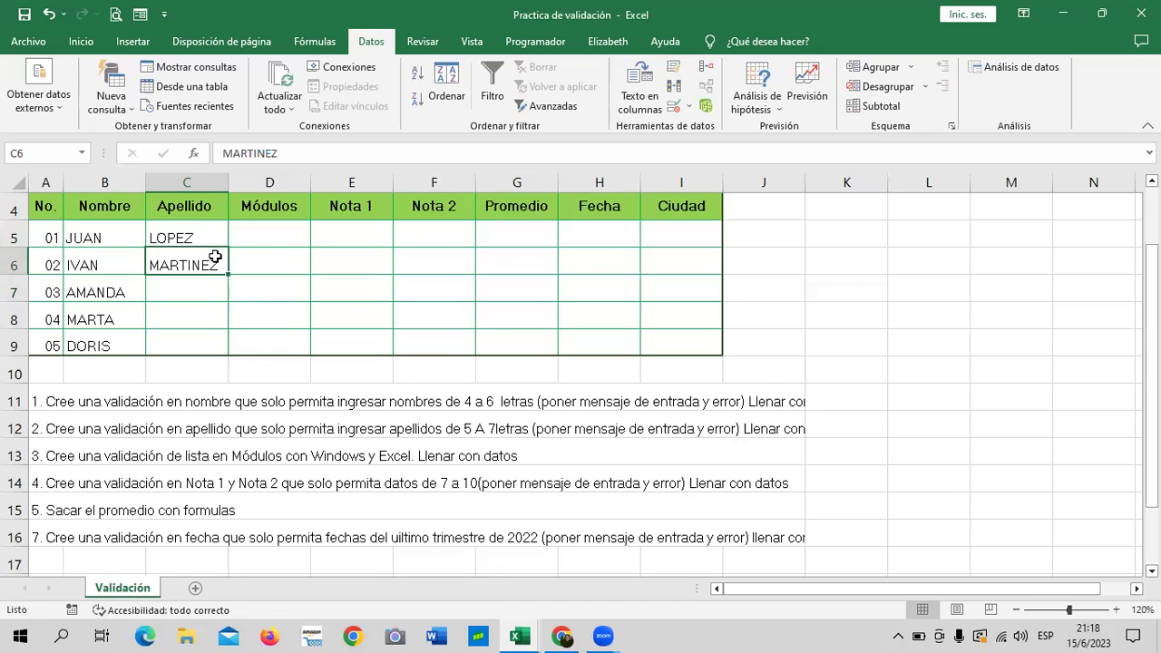
{"action": "left_click", "coordinate": [193, 288]}
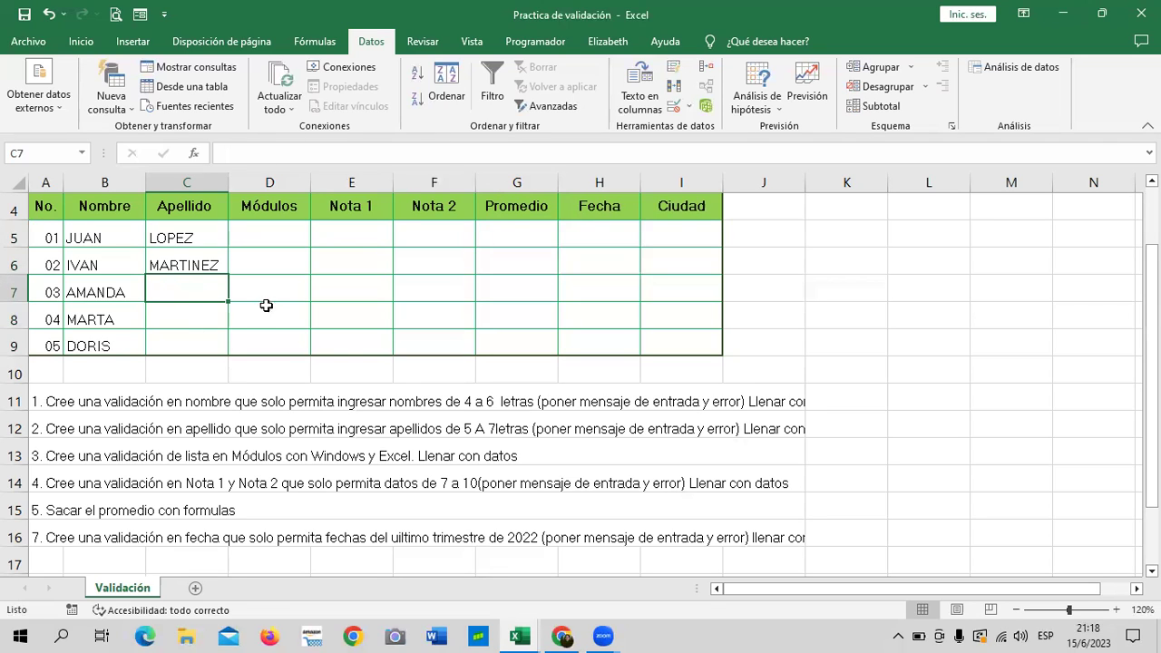
{"action": "type", "text": "AGUILAAR"}
{"action": "key", "text": "BackSpace"}
{"action": "key", "text": "BackSpace"}
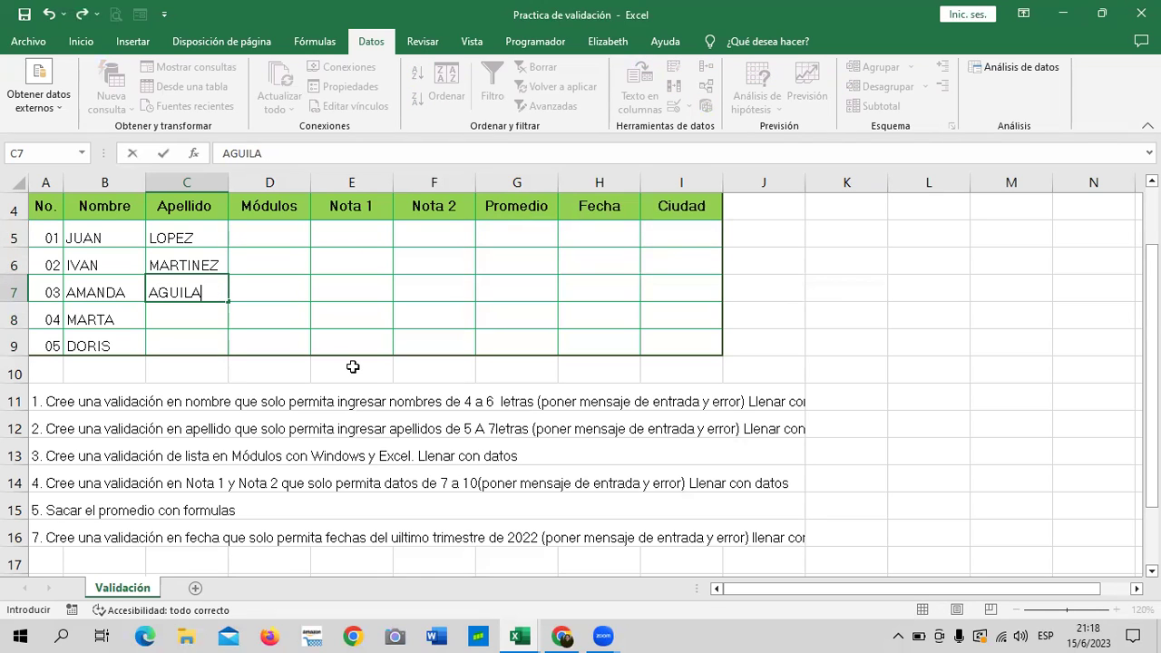
{"action": "type", "text": "R"}
{"action": "key", "text": "Return"}
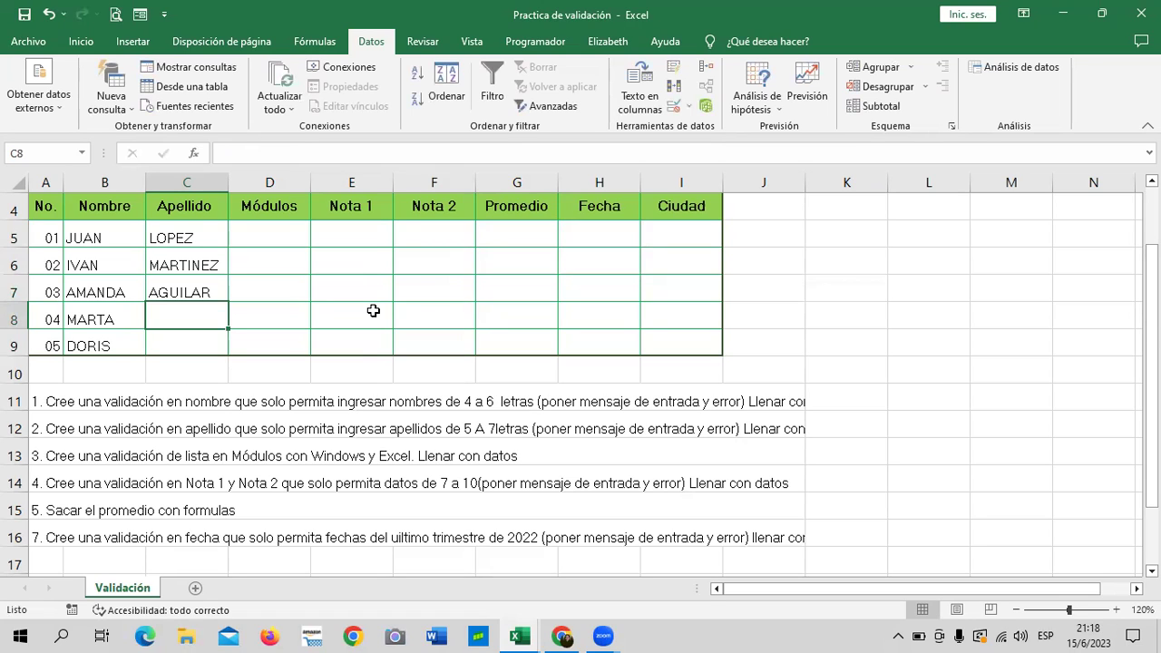
{"action": "type", "text": "MORE"}
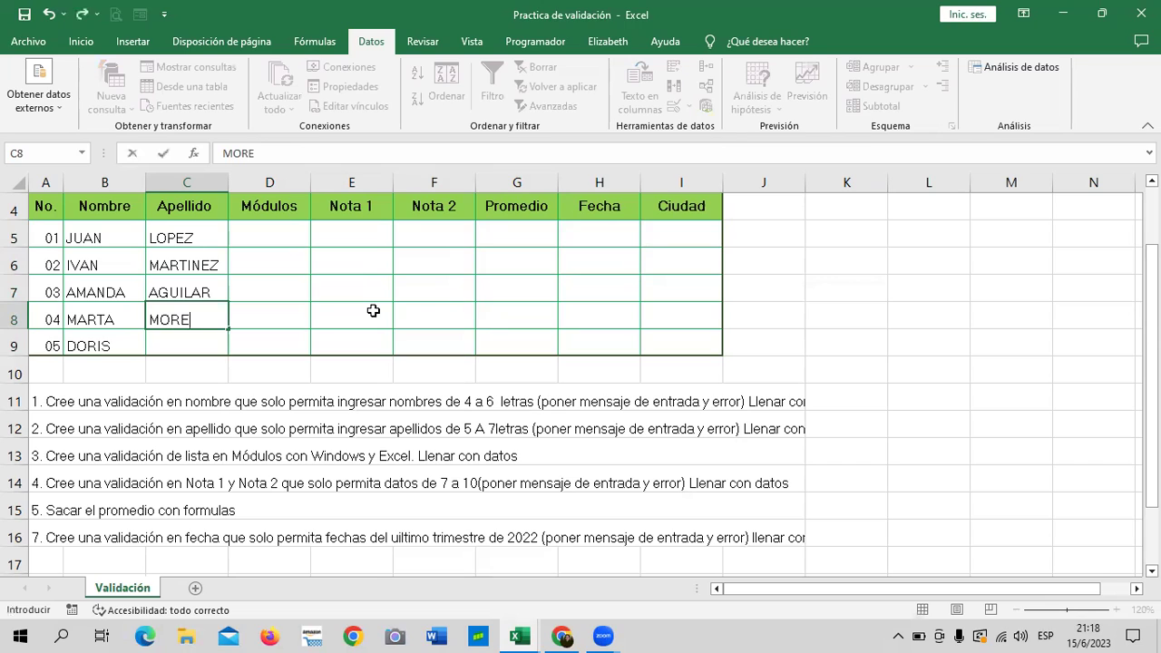
{"action": "type", "text": "MO"}
{"action": "key", "text": "BackSpace"}
{"action": "key", "text": "BackSpace"}
{"action": "type", "text": "NO"}
{"action": "key", "text": "Return"}
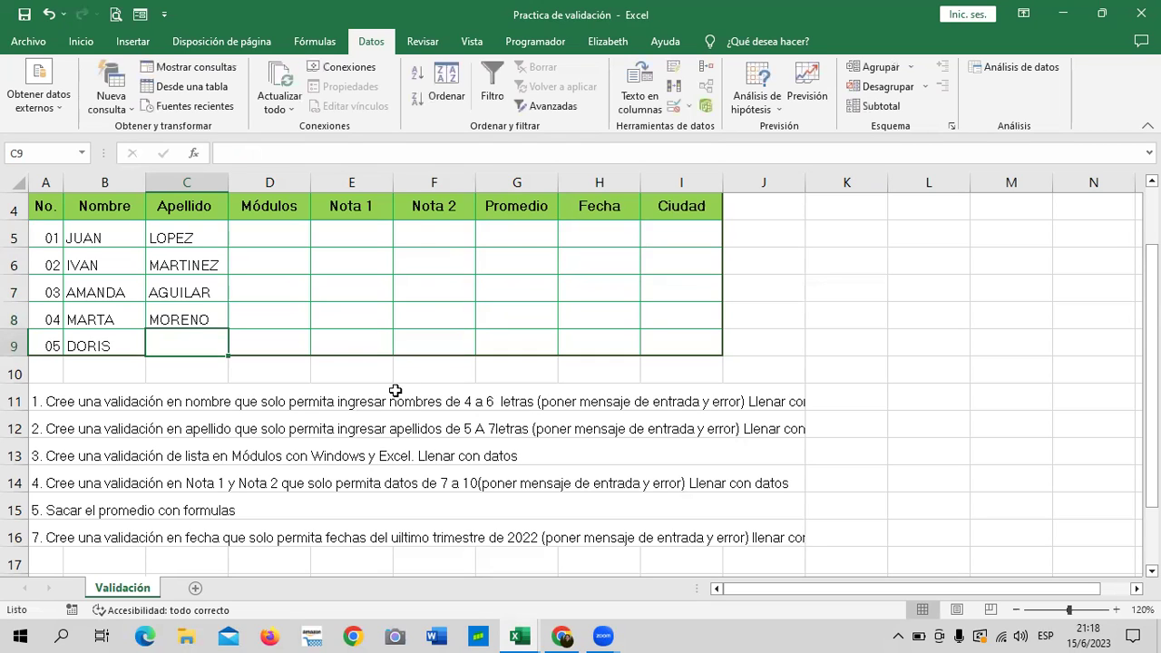
Try HENRIQUEZ in C9, then decline and cancel the rejected entry.
{"action": "type", "text": "HENRIQUE"}
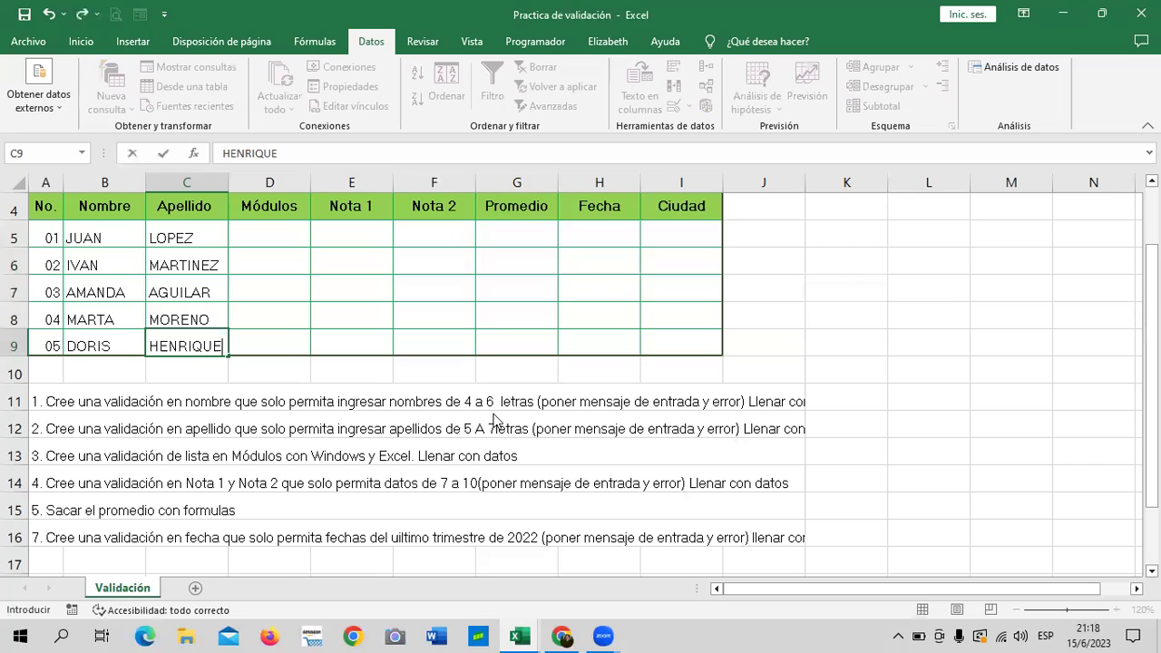
{"action": "type", "text": "Z"}
{"action": "key", "text": "Return"}
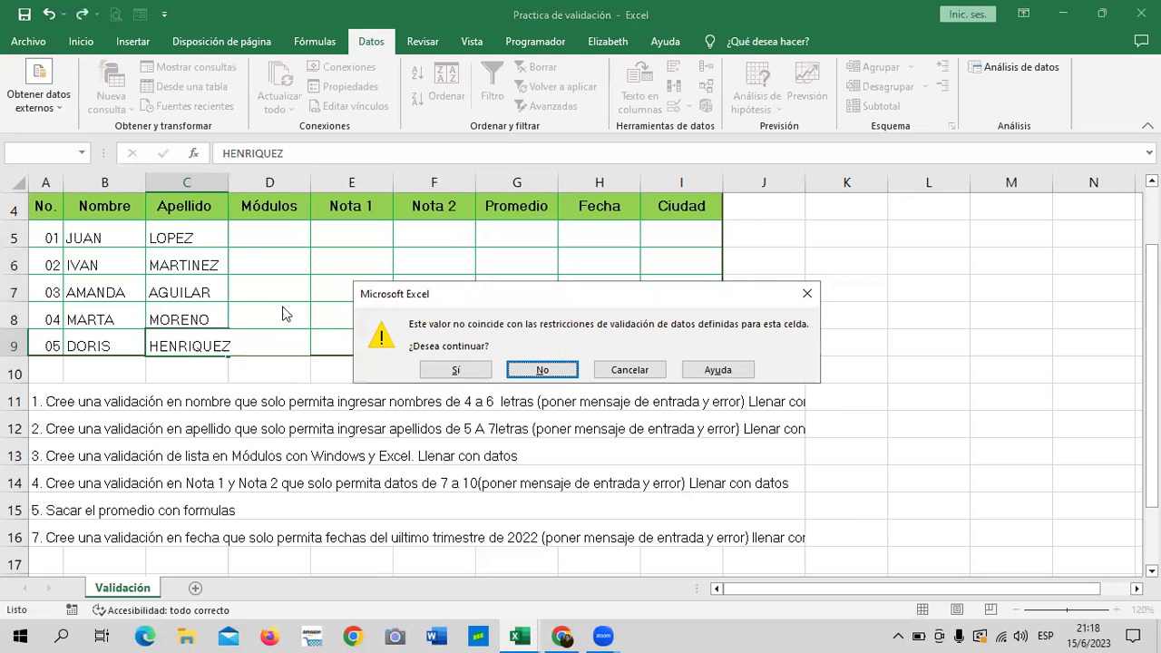
{"action": "left_click", "coordinate": [537, 367]}
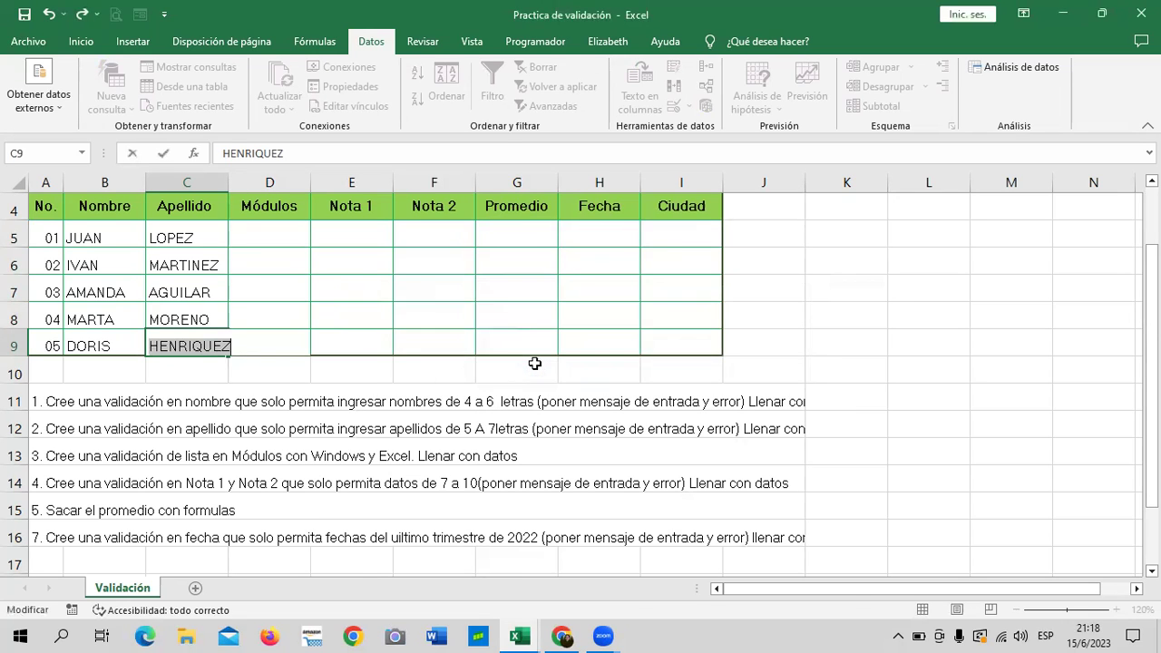
{"action": "left_click", "coordinate": [273, 345]}
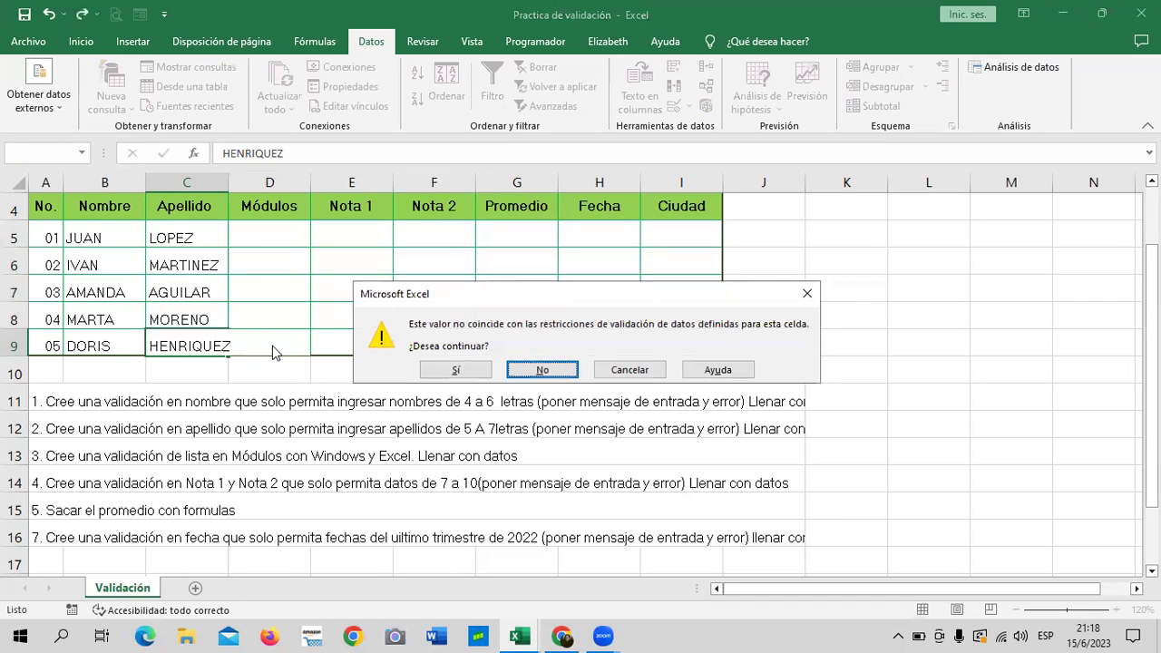
{"action": "left_click", "coordinate": [631, 369]}
Enter GARCIA in C9 as the shorter replacement surname.
{"action": "left_click", "coordinate": [346, 350]}
{"action": "left_click", "coordinate": [178, 343]}
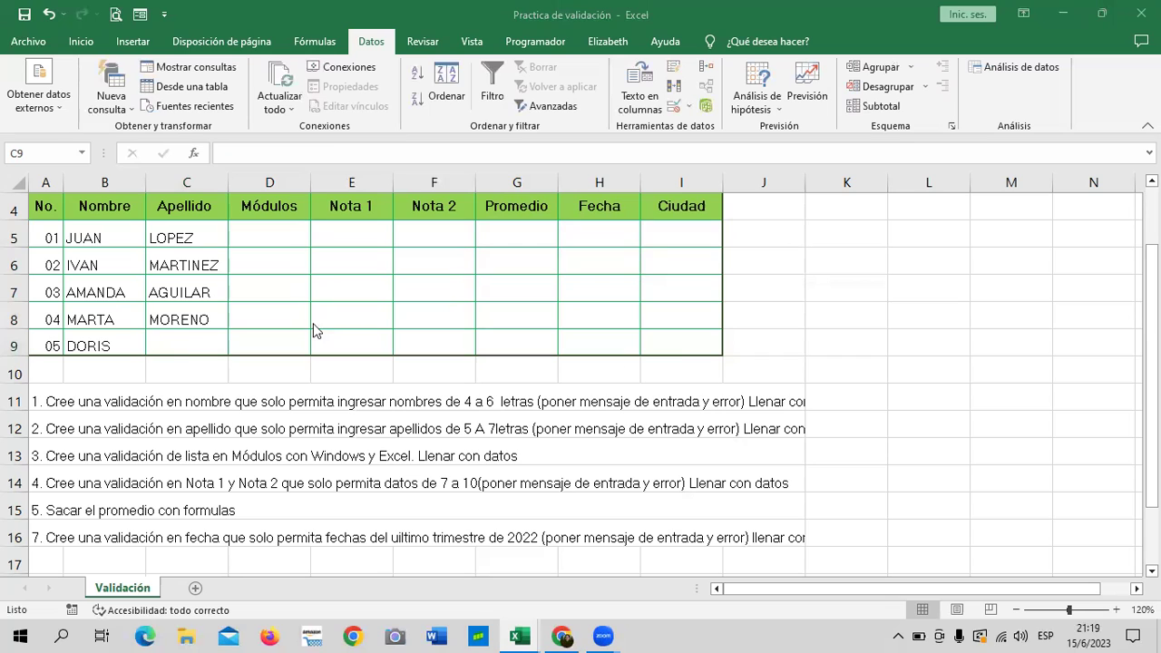
{"action": "left_click", "coordinate": [187, 342]}
{"action": "type", "text": "GARCIA"}
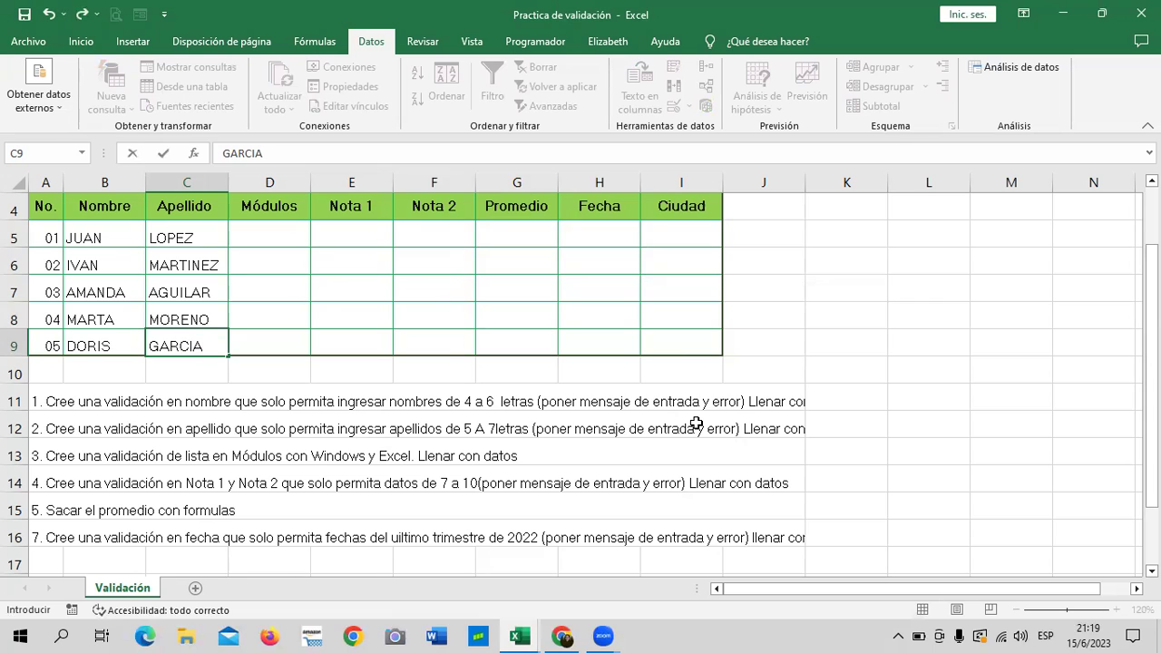
{"action": "key", "text": "Return"}
{"action": "left_click", "coordinate": [847, 261]}
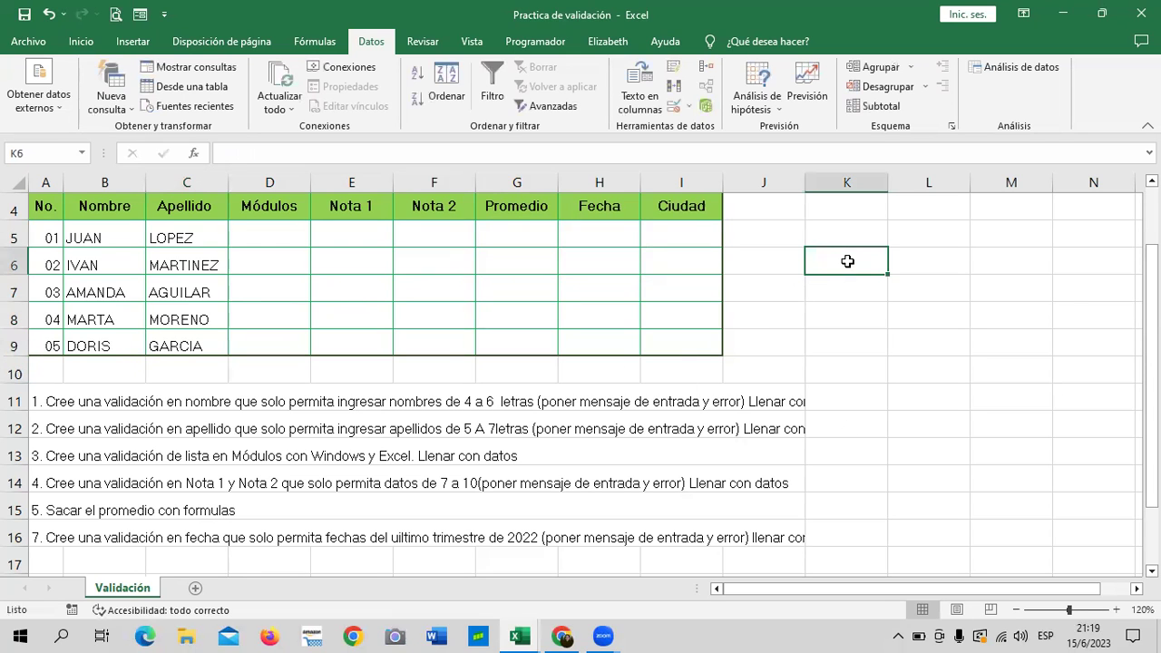
{"action": "left_click_drag", "start_coordinate": [987, 313], "coordinate": [986, 300]}
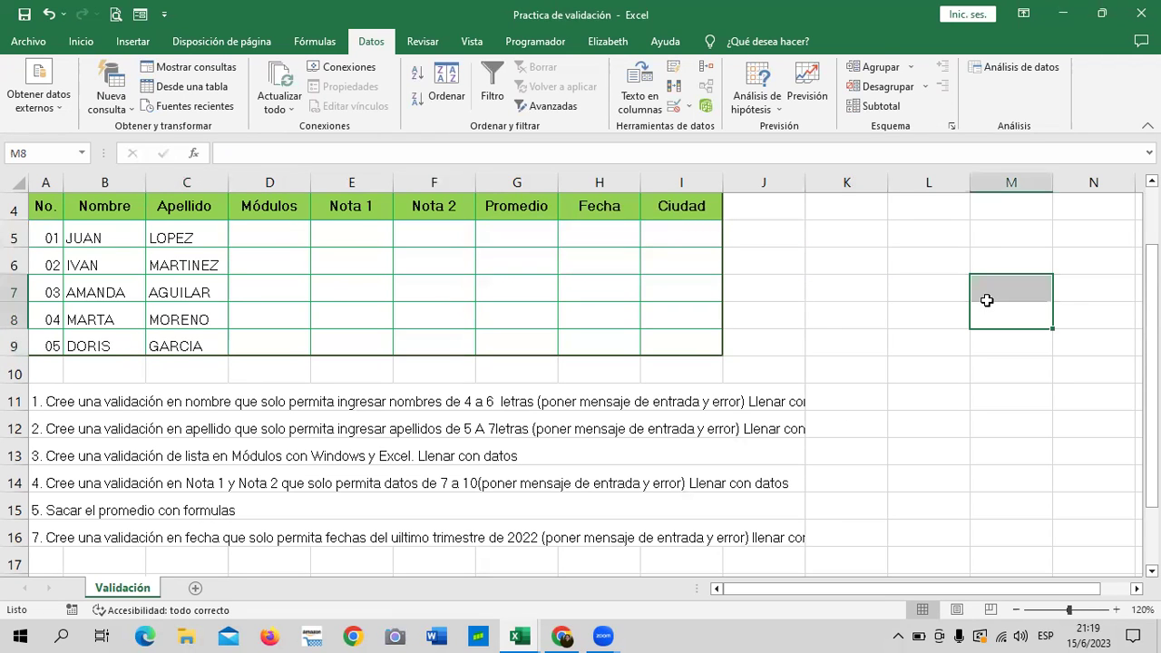
{"action": "left_click", "coordinate": [268, 233]}
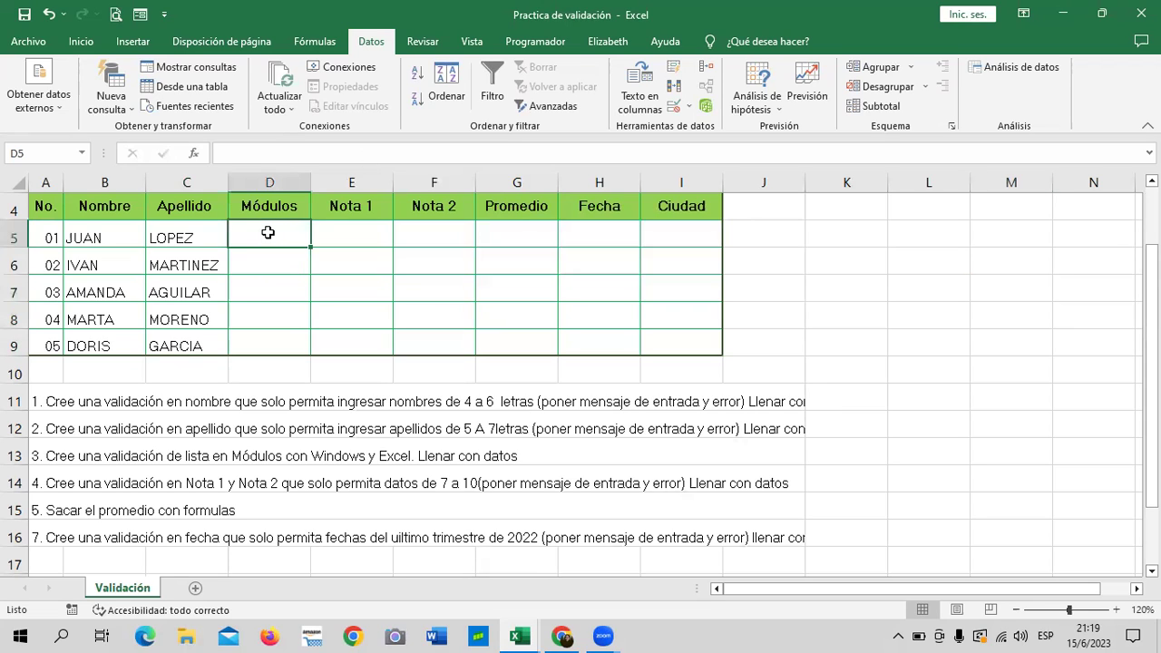
Review the row 13 list instruction and select the Módulos cells D5:D9.
{"action": "left_click", "coordinate": [557, 463]}
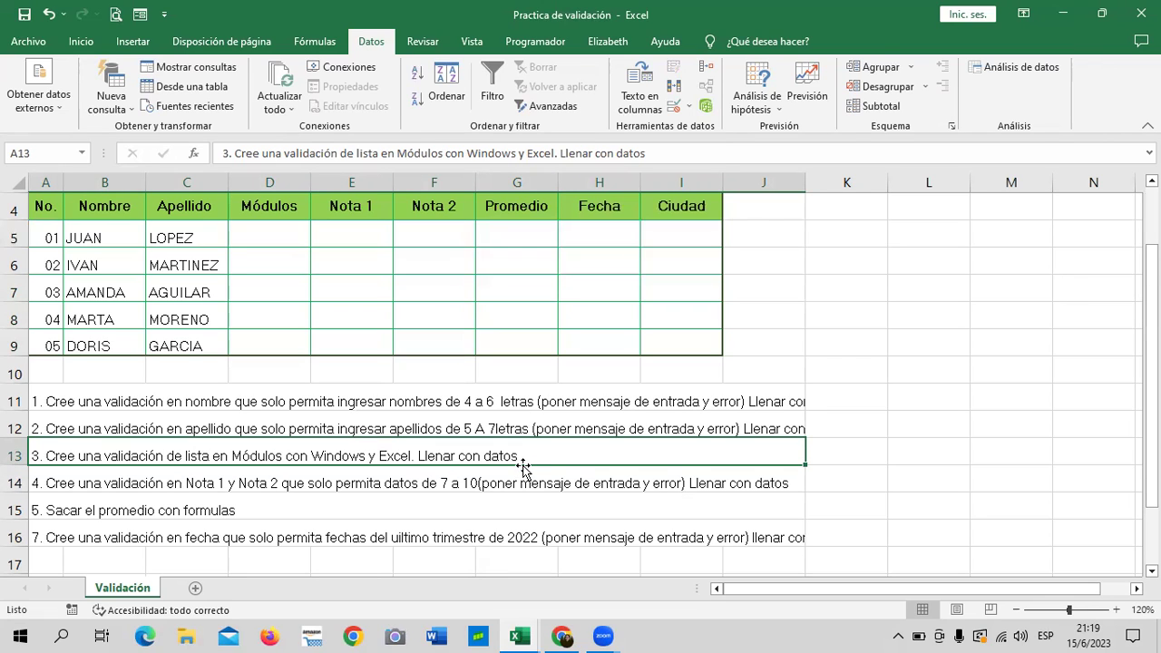
{"action": "left_click", "coordinate": [272, 234]}
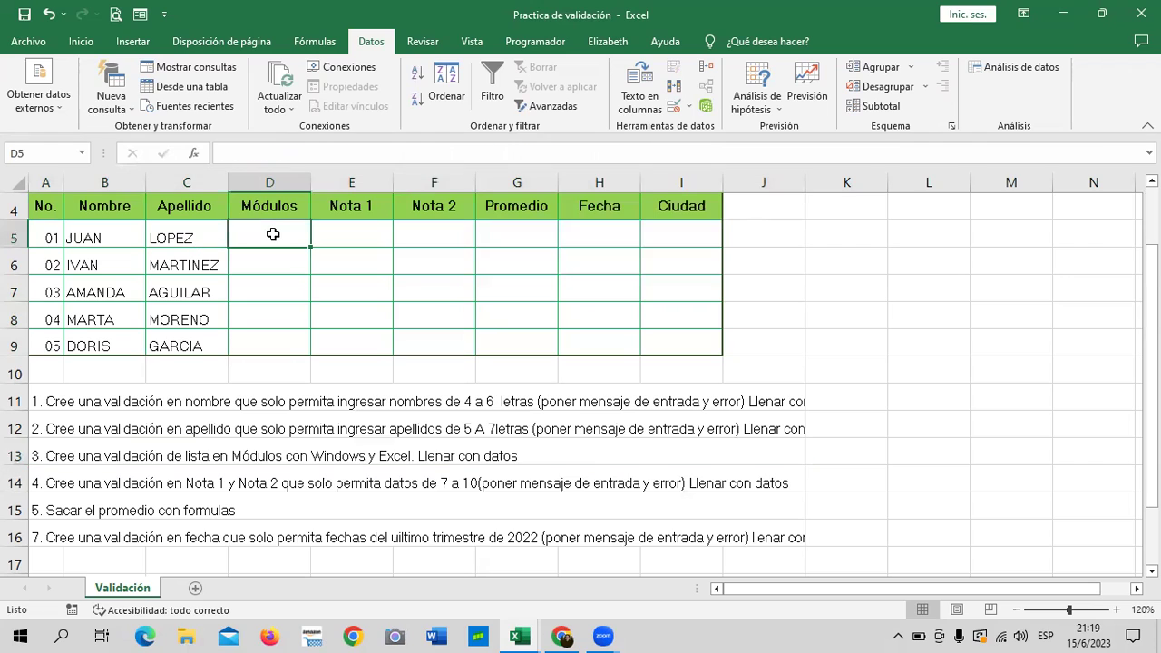
{"action": "left_click", "coordinate": [439, 285]}
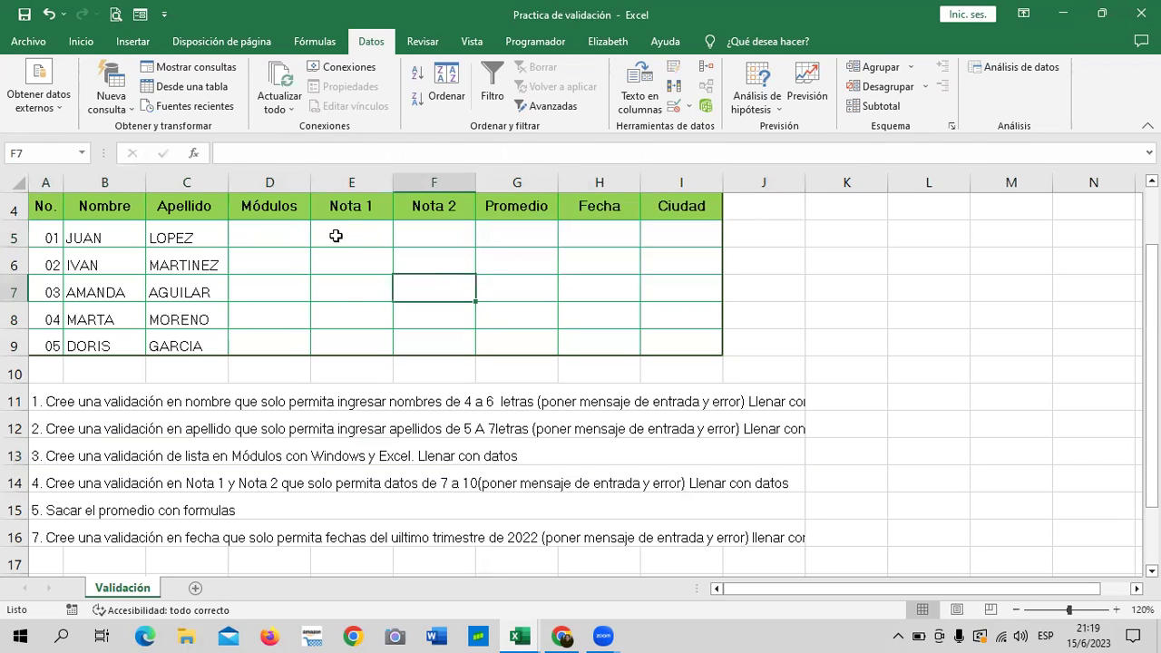
{"action": "left_click", "coordinate": [291, 234]}
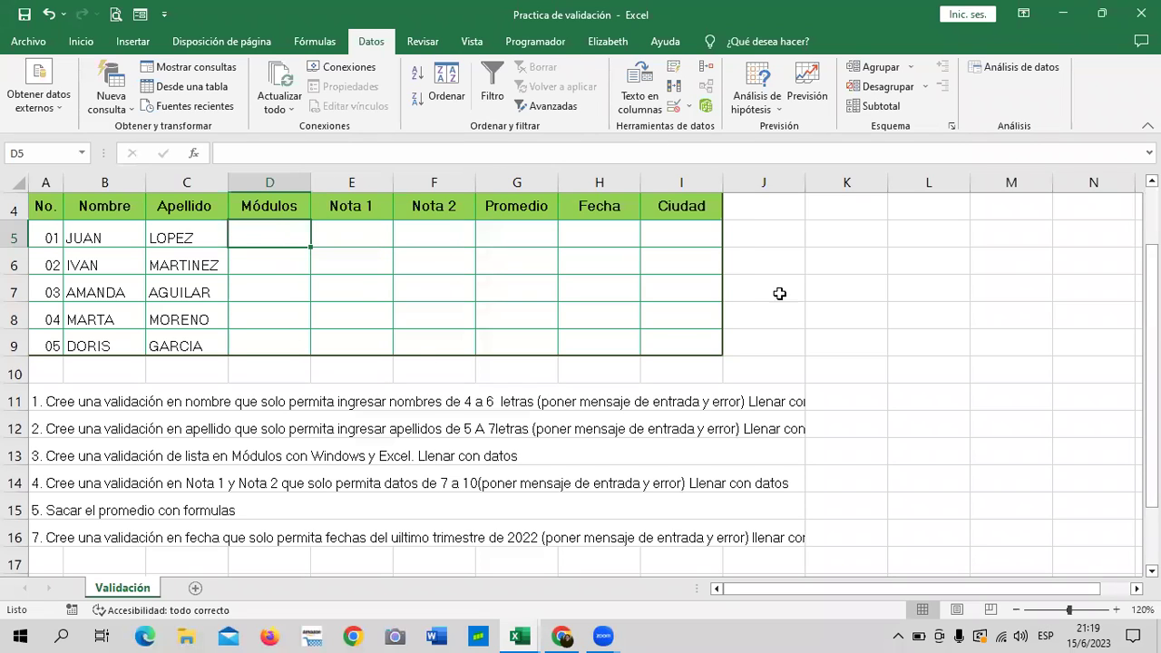
{"action": "left_click", "coordinate": [808, 288]}
{"action": "left_click_drag", "start_coordinate": [275, 234], "coordinate": [266, 334]}
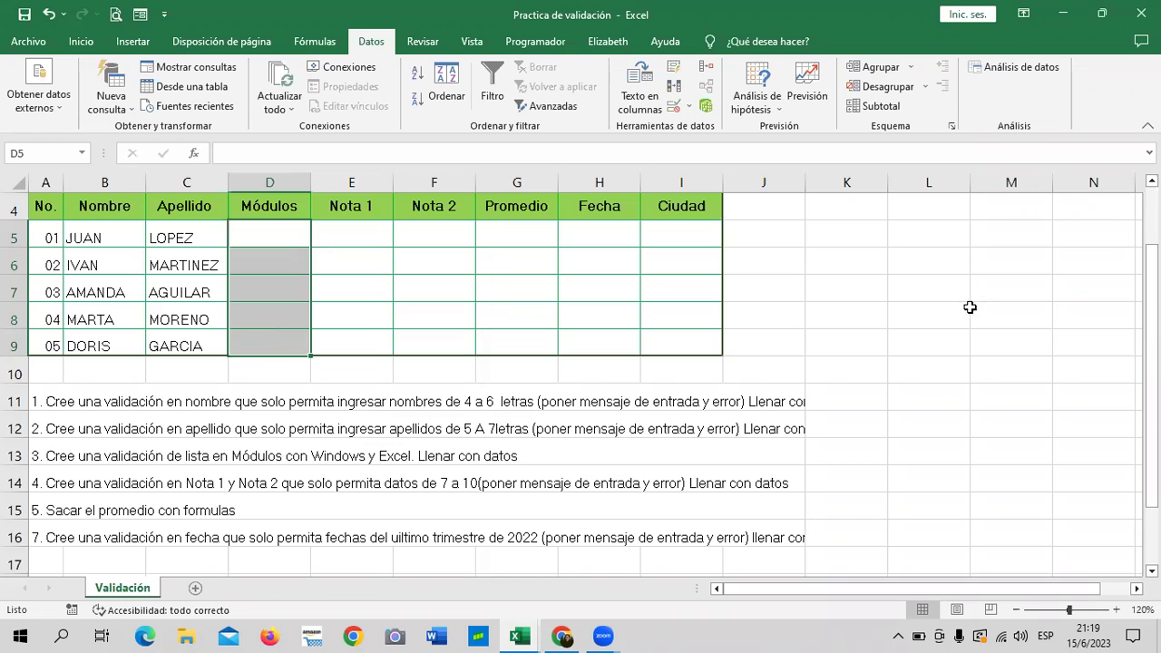
Reselect the Módulos cells D5:D9 and bring up Data Validation.
{"action": "left_click", "coordinate": [921, 309]}
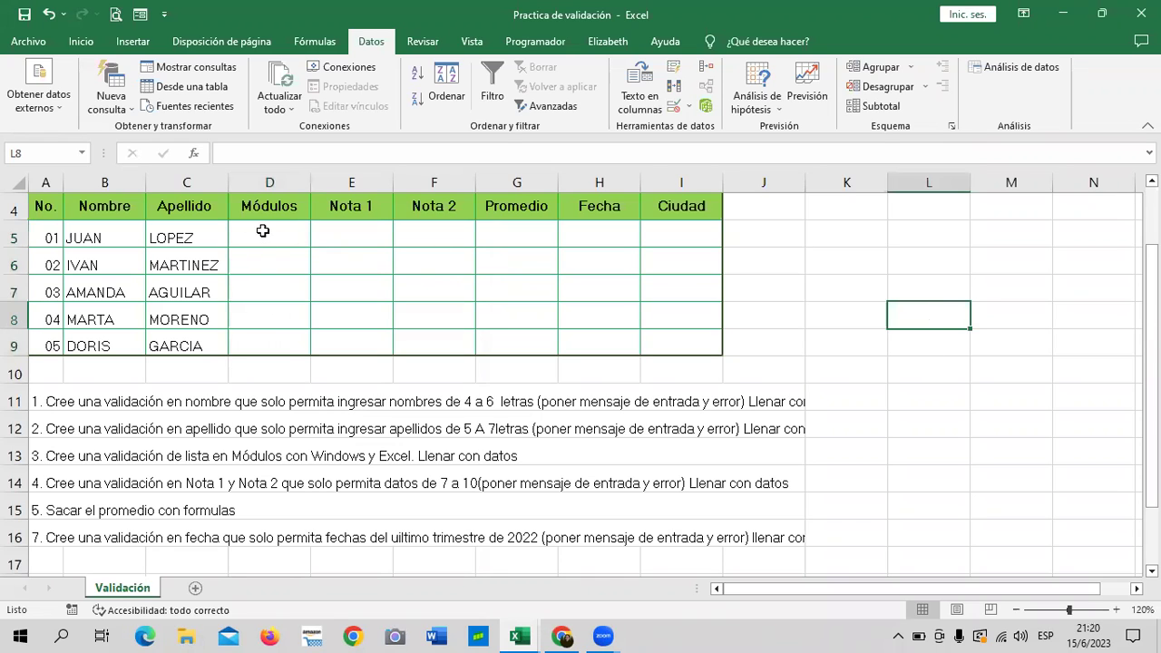
{"action": "left_click_drag", "start_coordinate": [263, 234], "coordinate": [264, 339]}
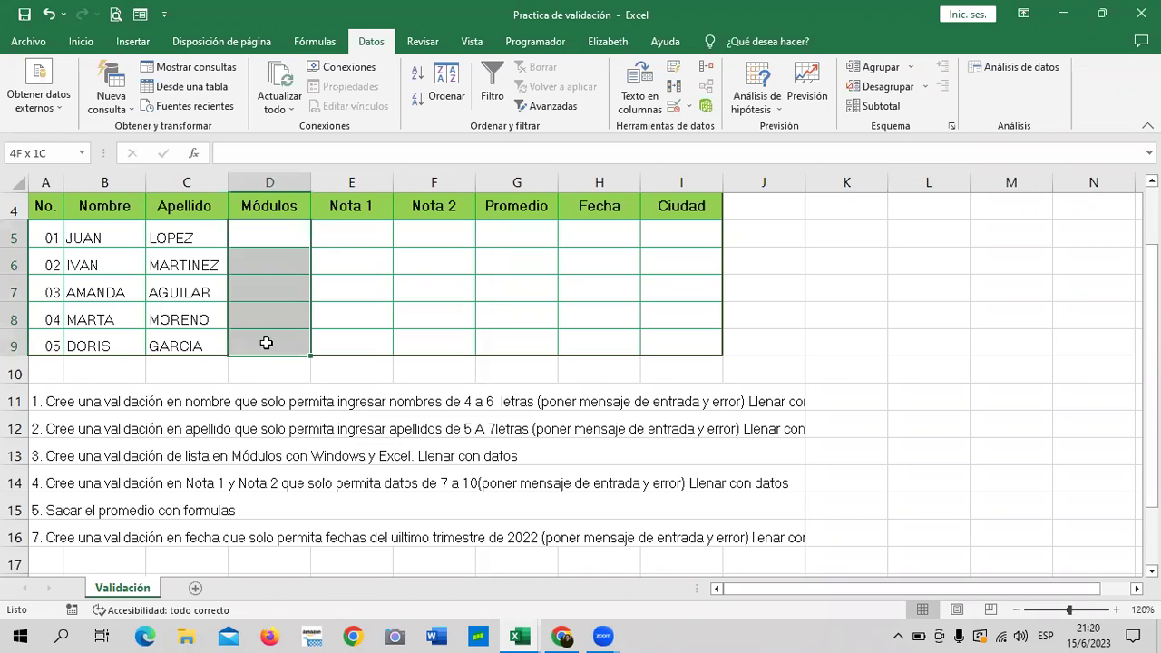
{"action": "left_click", "coordinate": [673, 107]}
{"action": "left_click_drag", "start_coordinate": [923, 150], "coordinate": [769, 124]}
Set the validation to allow a Lista, leaving the Origen source empty.
{"action": "left_click", "coordinate": [638, 154]}
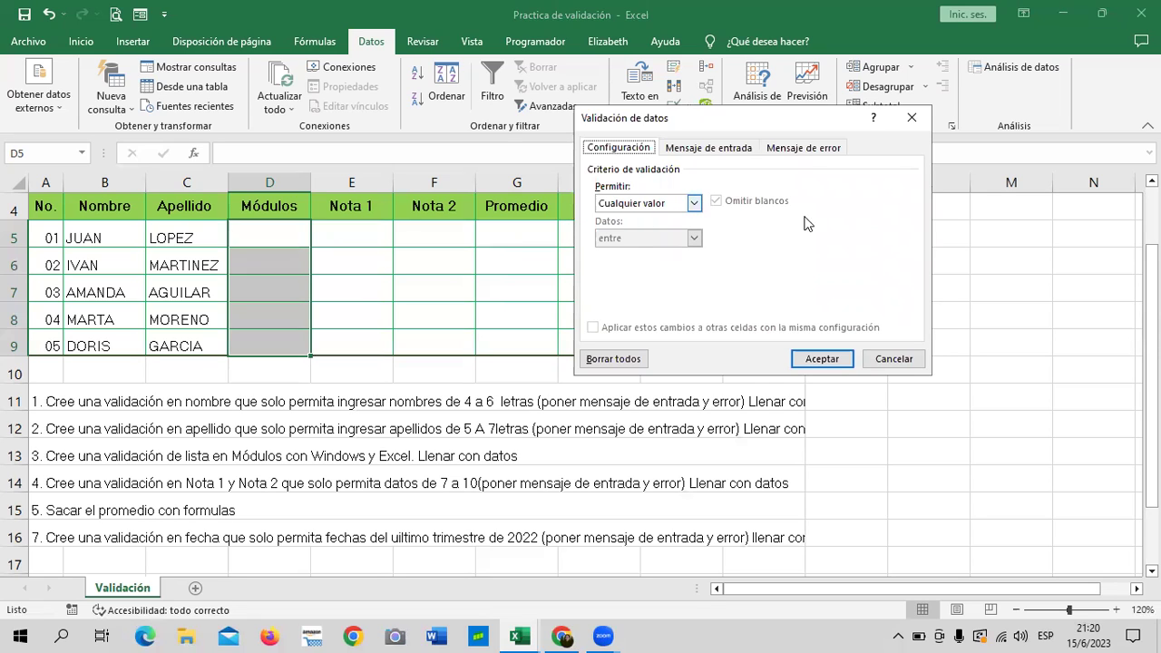
{"action": "left_click", "coordinate": [693, 203]}
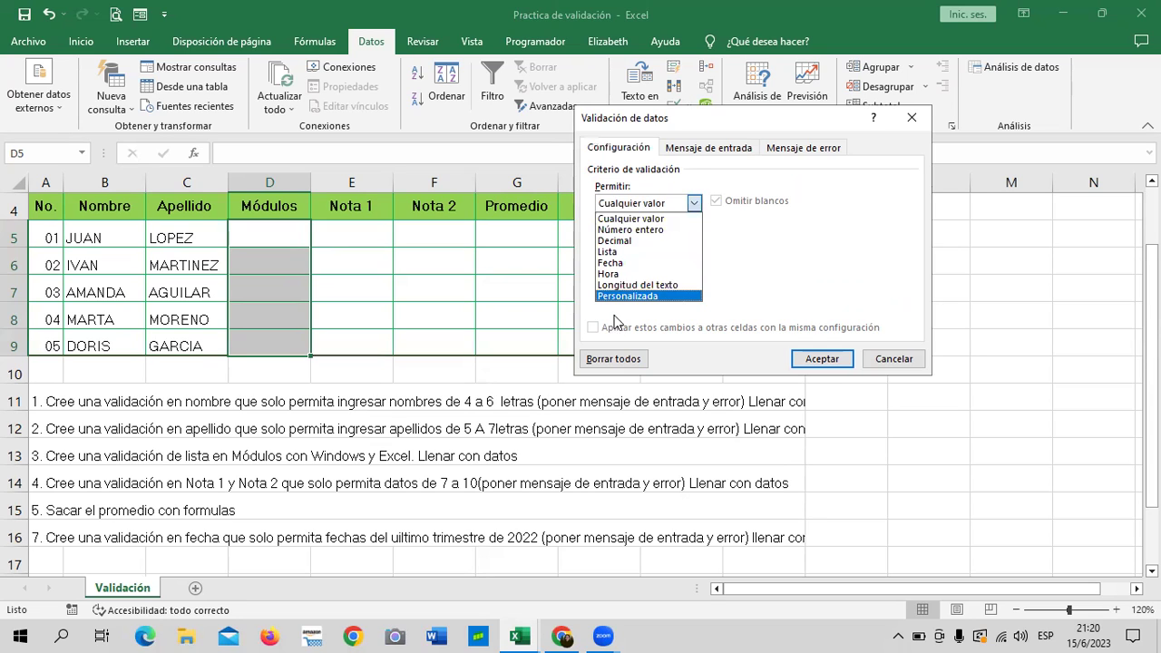
{"action": "left_click", "coordinate": [607, 253]}
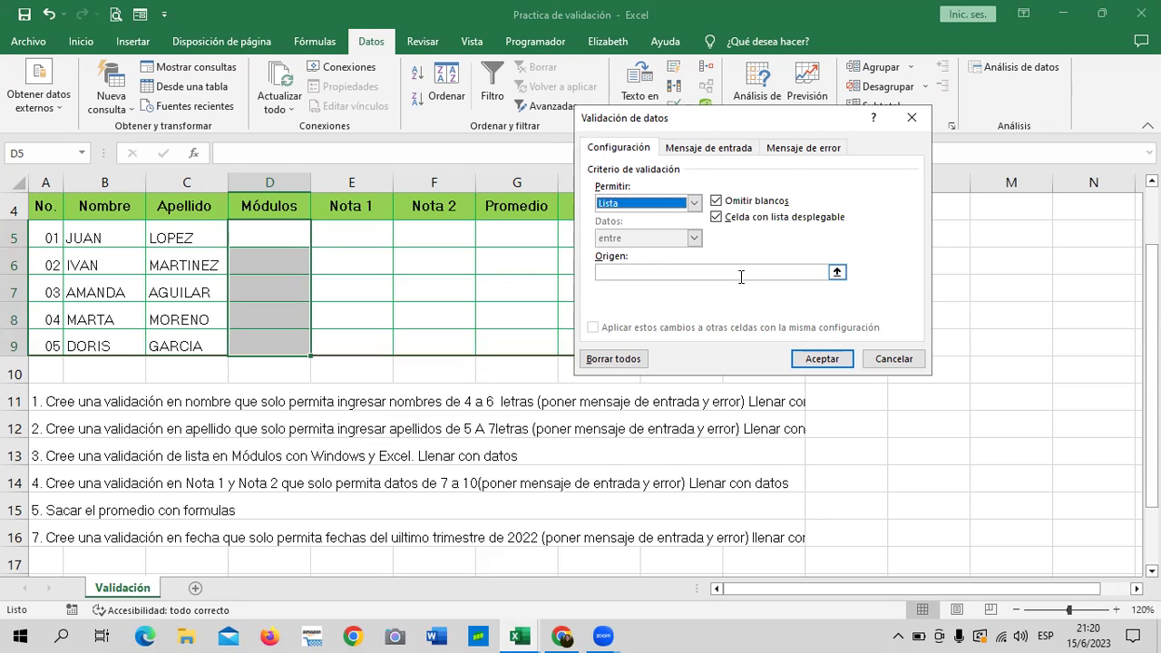
{"action": "left_click", "coordinate": [836, 273]}
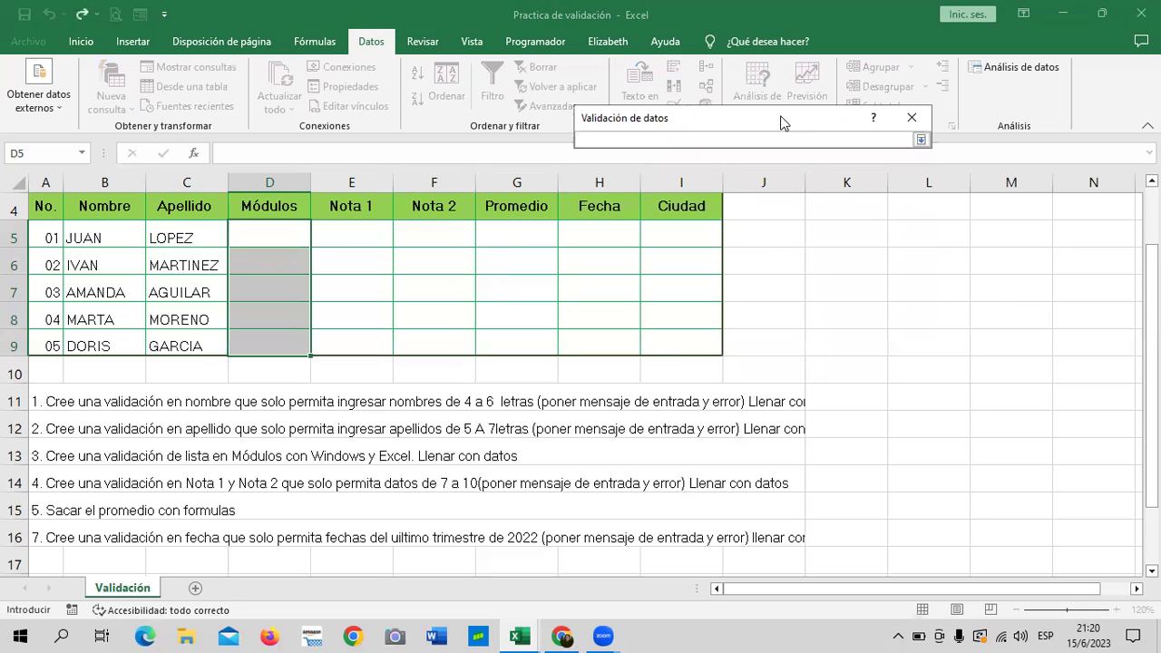
{"action": "left_click", "coordinate": [919, 139]}
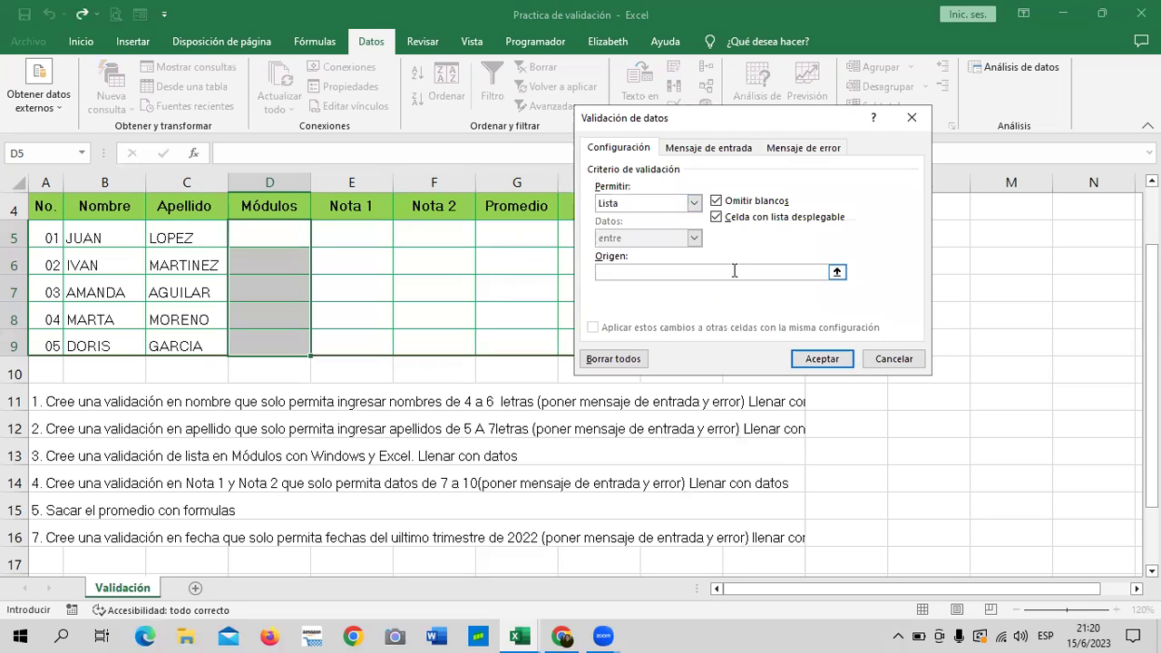
Enter 'WINDOWS; INTERNET; WORD; EXCEL' as the list source.
{"action": "type", "text": "WINDOWS;"}
{"action": "type", "text": " INT"}
{"action": "type", "text": "ERNET"}
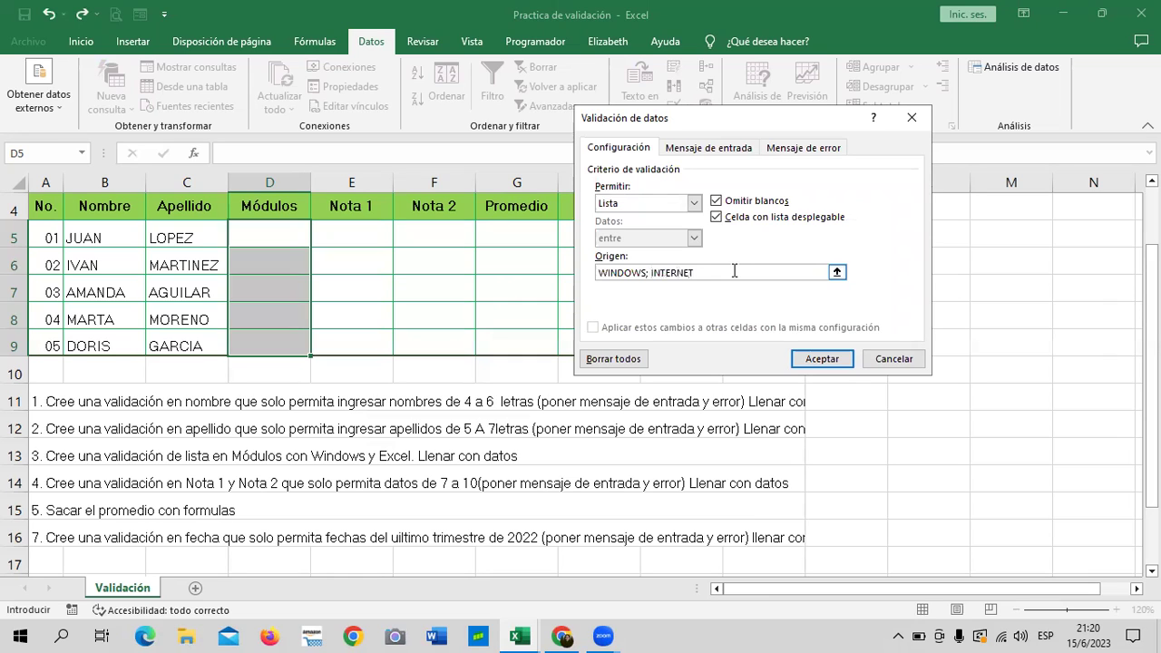
{"action": "type", "text": "; "}
{"action": "type", "text": "WORD"}
{"action": "type", "text": "; E"}
{"action": "type", "text": "XCEL"}
Add the input message 'Seleccione un modulo de la lista' and apply the validation.
{"action": "left_click", "coordinate": [739, 149]}
{"action": "left_click", "coordinate": [666, 265]}
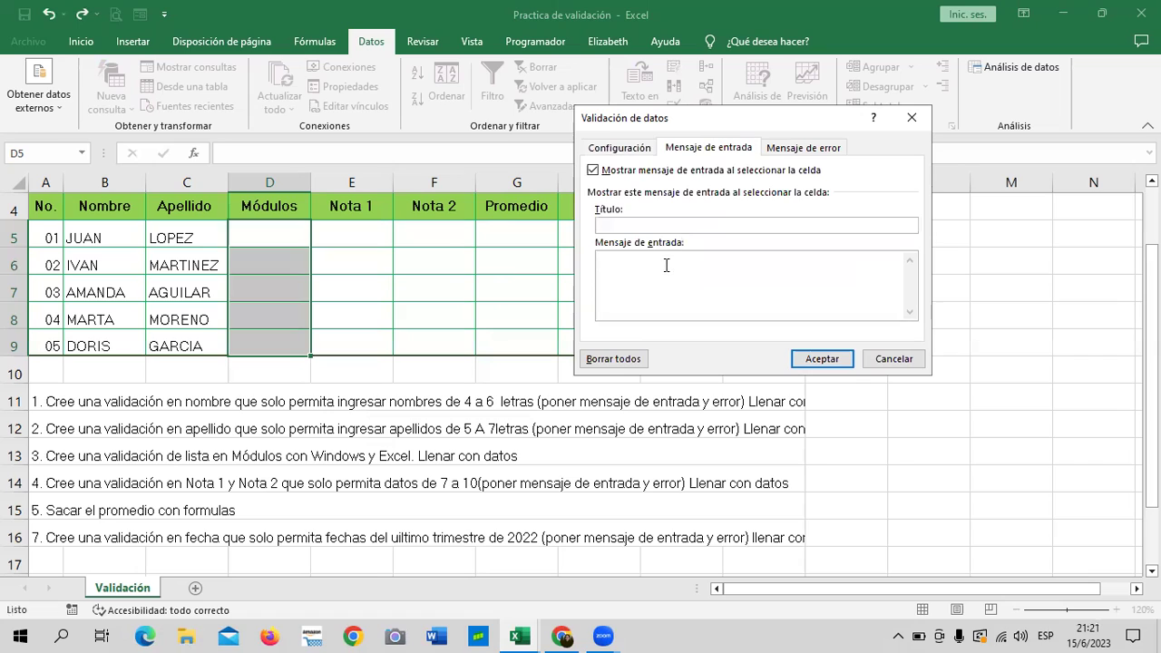
{"action": "type", "text": "sELECIONE"}
{"action": "key", "text": "BackSpace"}
{"action": "key", "text": "BackSpace"}
{"action": "key", "text": "BackSpace"}
{"action": "key", "text": "BackSpace"}
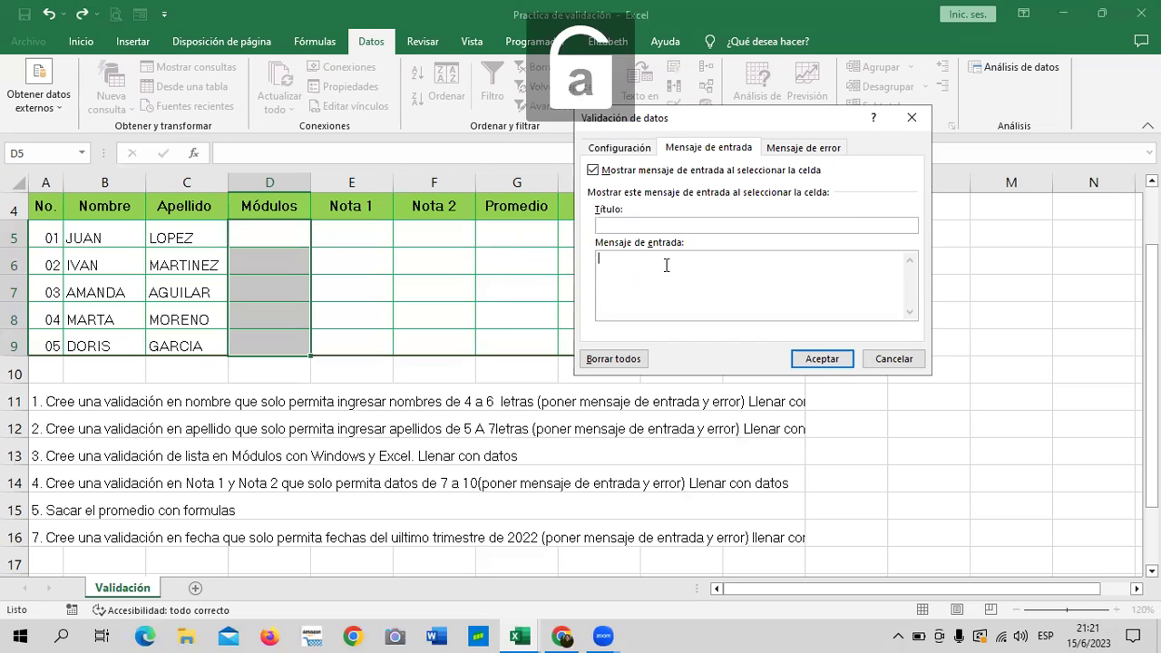
{"action": "key", "text": "BackSpace"}
{"action": "type", "text": "Selecc"}
{"action": "key", "text": "BackSpace"}
{"action": "type", "text": "cione un modulo"}
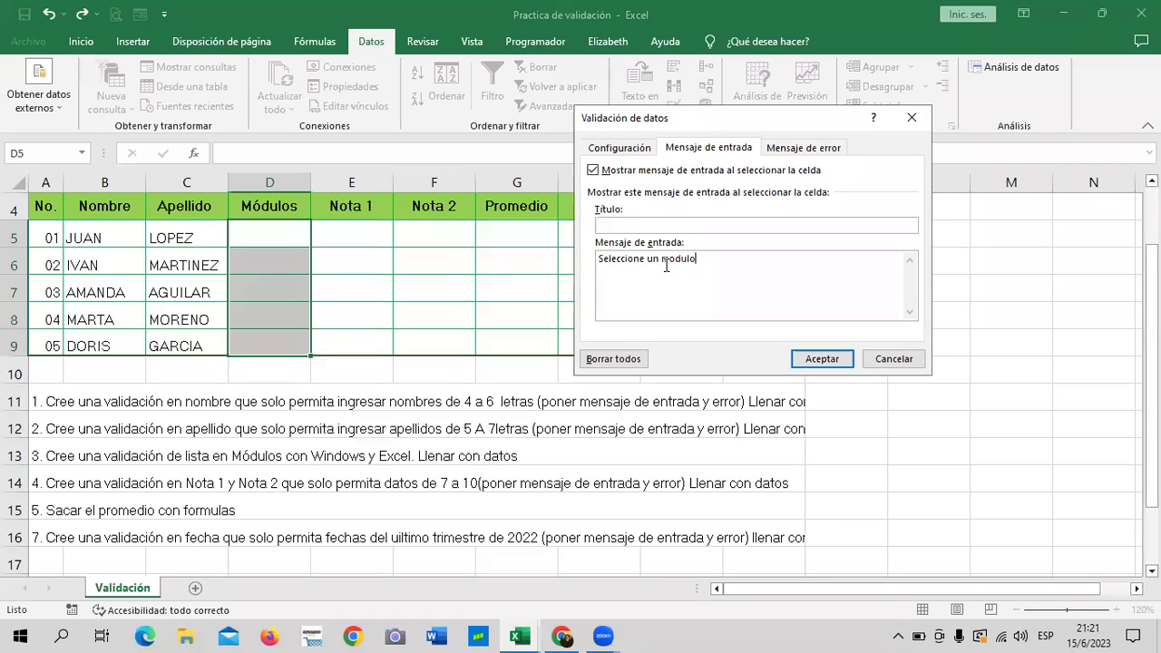
{"action": "type", "text": " de la lista"}
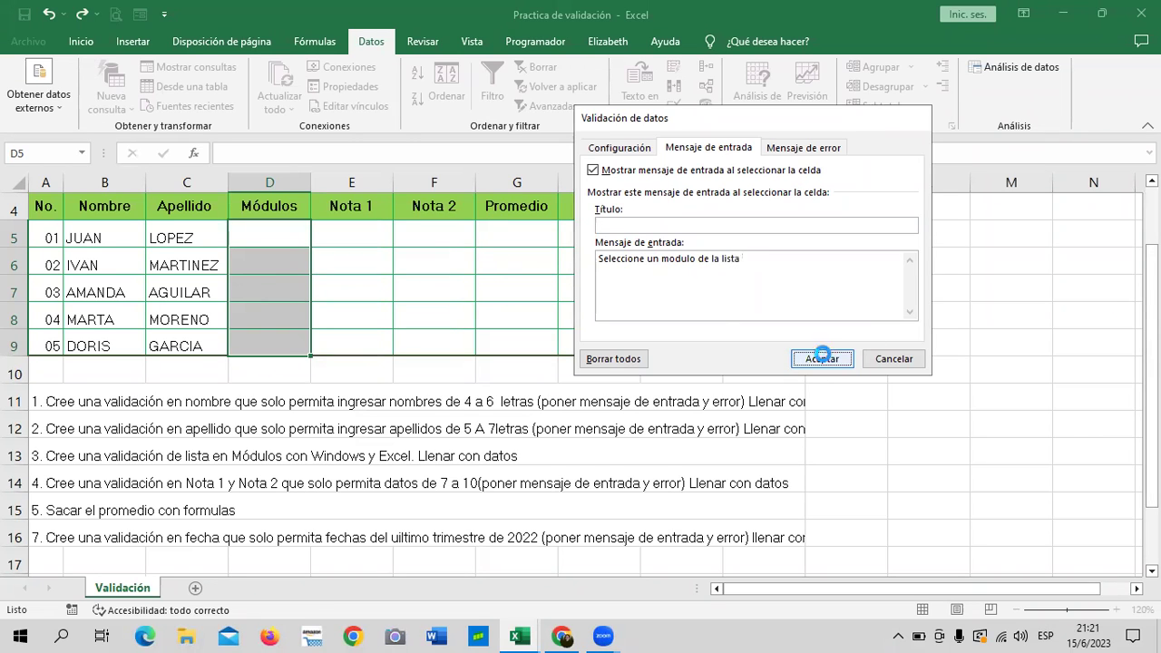
{"action": "left_click", "coordinate": [822, 359]}
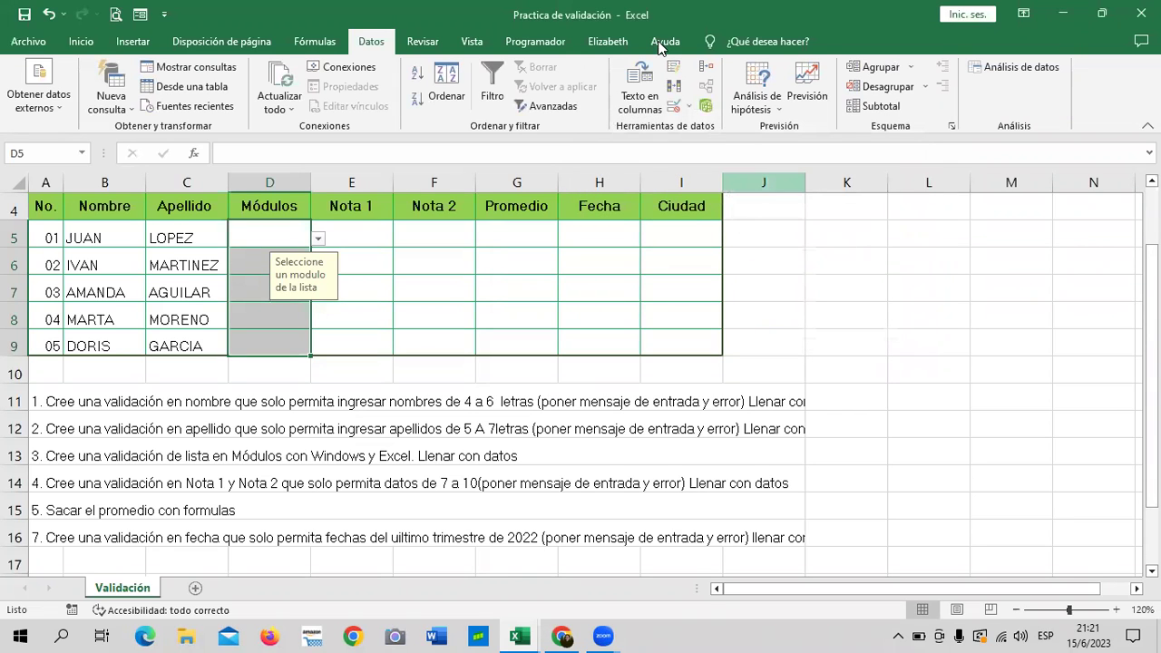
Test the validation by entering 'as' in D5, then cancel the rejection error.
{"action": "left_click", "coordinate": [291, 229]}
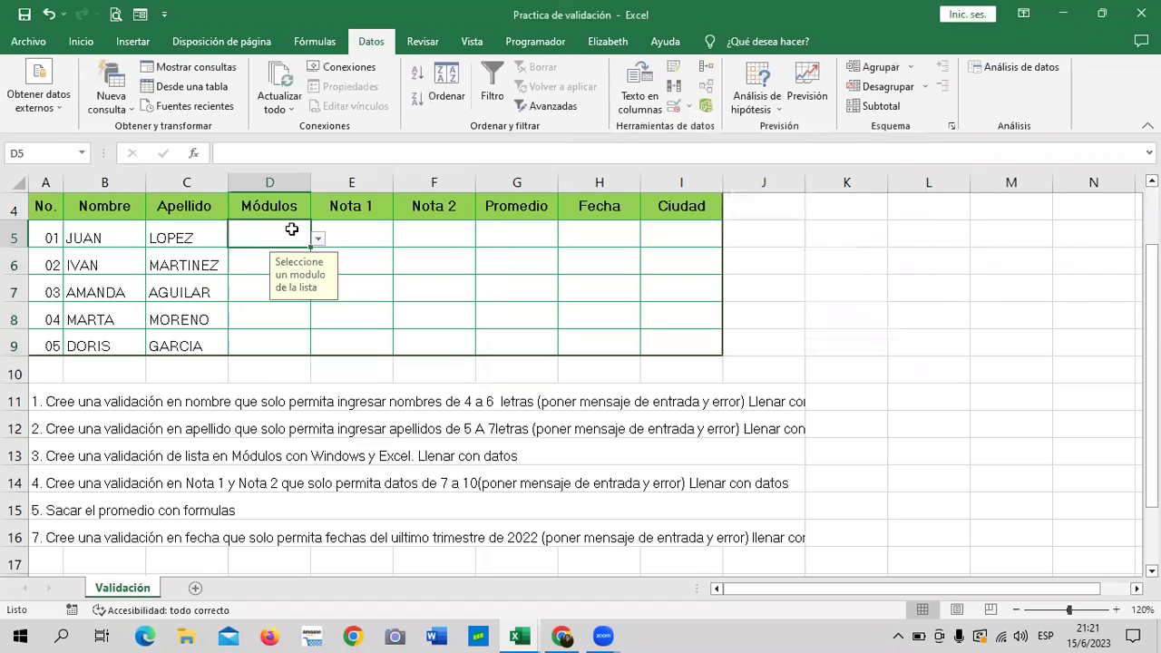
{"action": "type", "text": "as"}
{"action": "key", "text": "Return"}
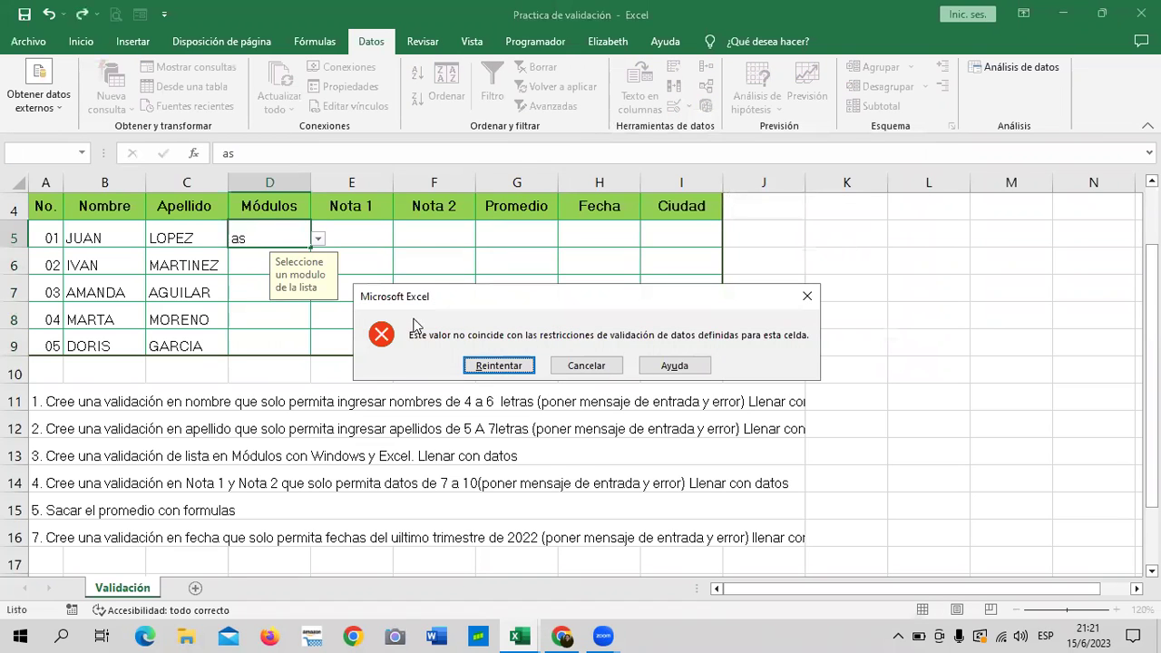
{"action": "left_click", "coordinate": [585, 370]}
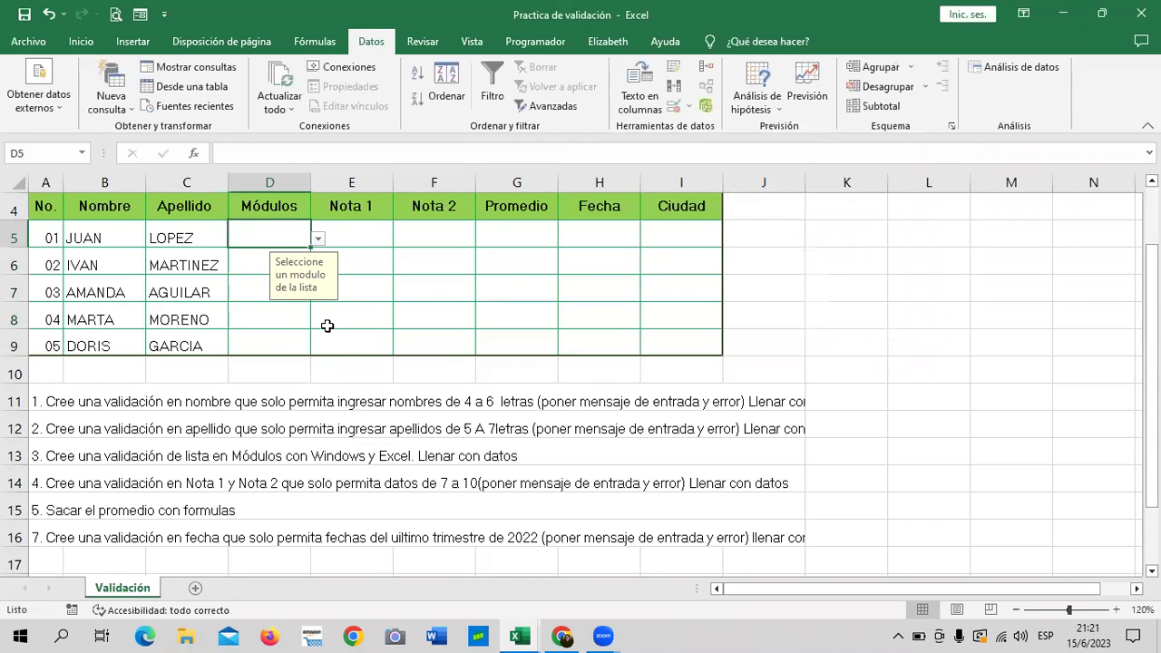
Check cells D6 to D9, then open D5's drop-down listing the modules.
{"action": "left_click", "coordinate": [254, 263]}
{"action": "left_click", "coordinate": [241, 286]}
{"action": "left_click", "coordinate": [244, 313]}
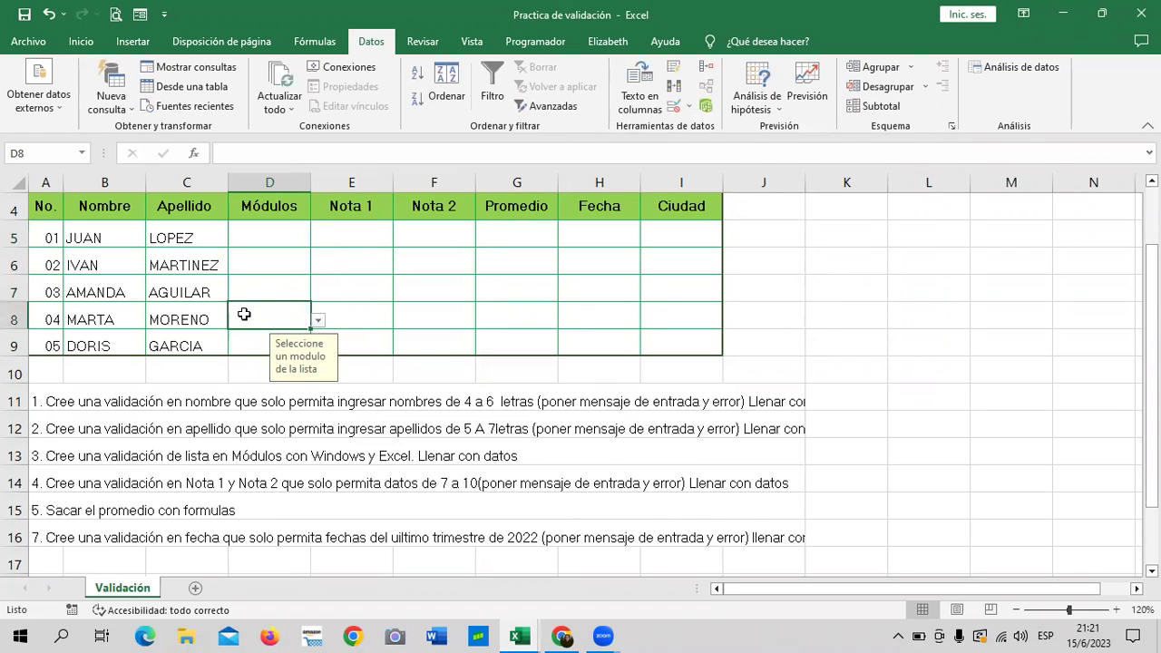
{"action": "left_click", "coordinate": [241, 337]}
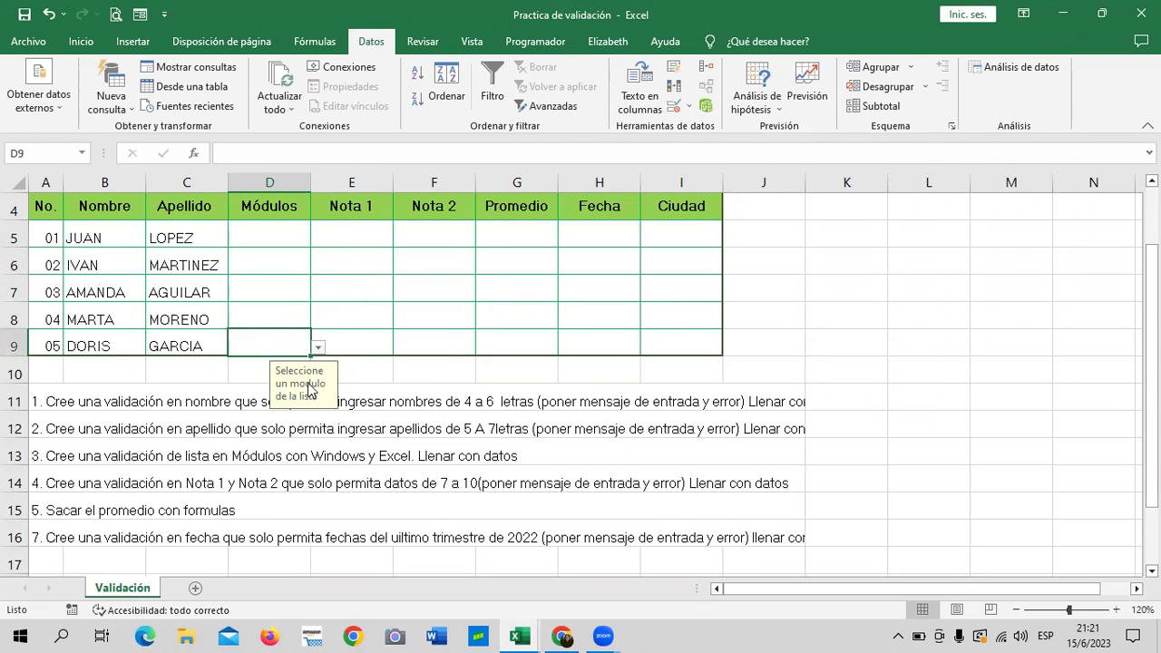
{"action": "left_click", "coordinate": [274, 232]}
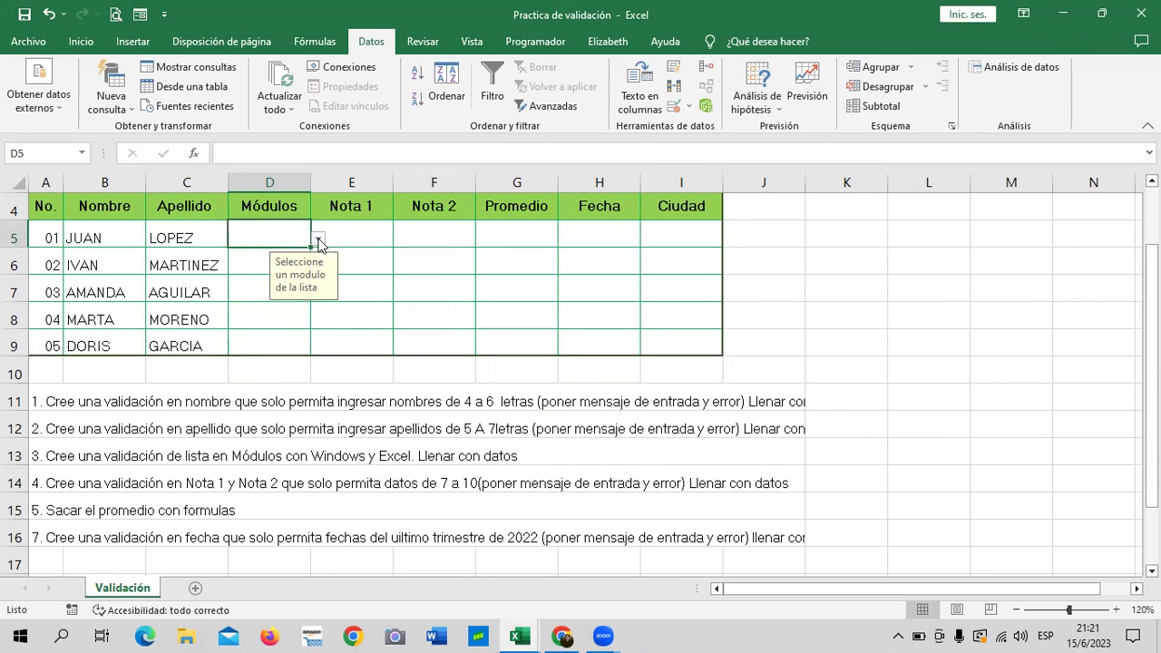
{"action": "left_click", "coordinate": [316, 239]}
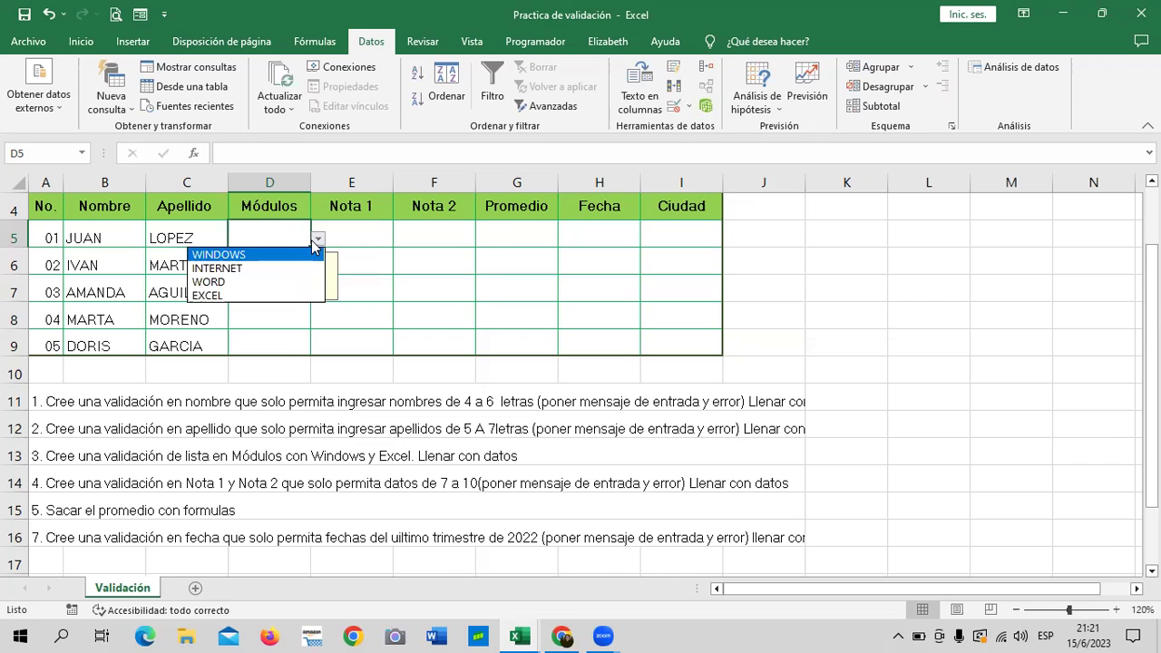
Pick INTERNET, WORD and EXCEL from the drop-downs for the first three students.
{"action": "left_click", "coordinate": [253, 268]}
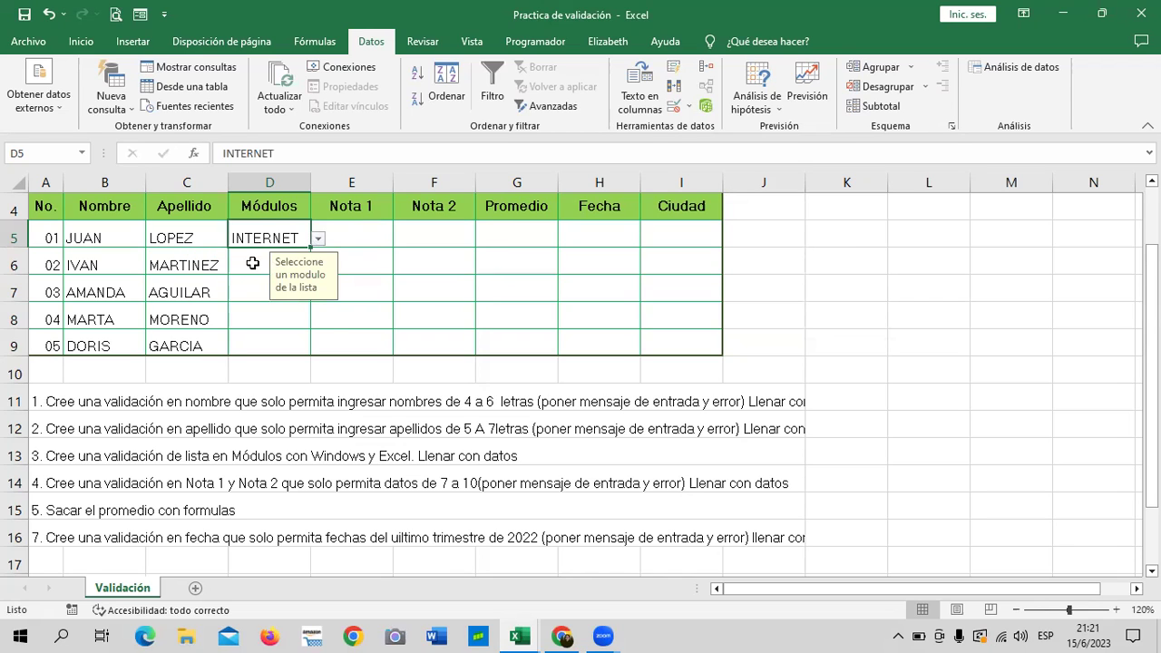
{"action": "left_click", "coordinate": [253, 263]}
{"action": "left_click", "coordinate": [318, 266]}
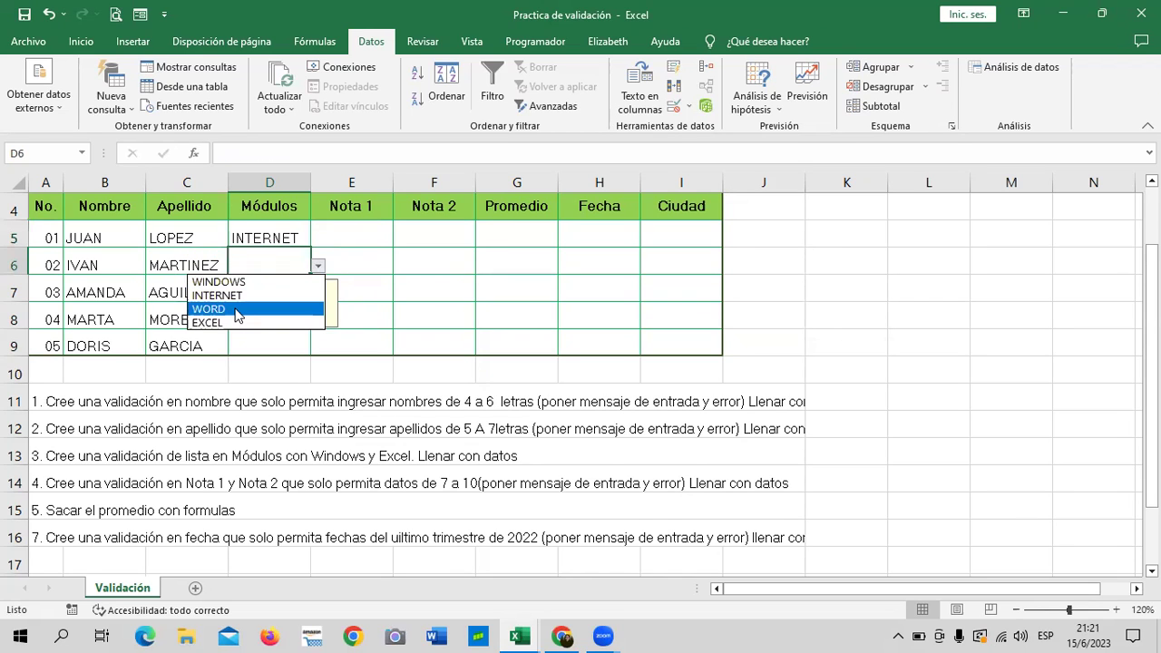
{"action": "left_click", "coordinate": [247, 308]}
{"action": "left_click", "coordinate": [248, 289]}
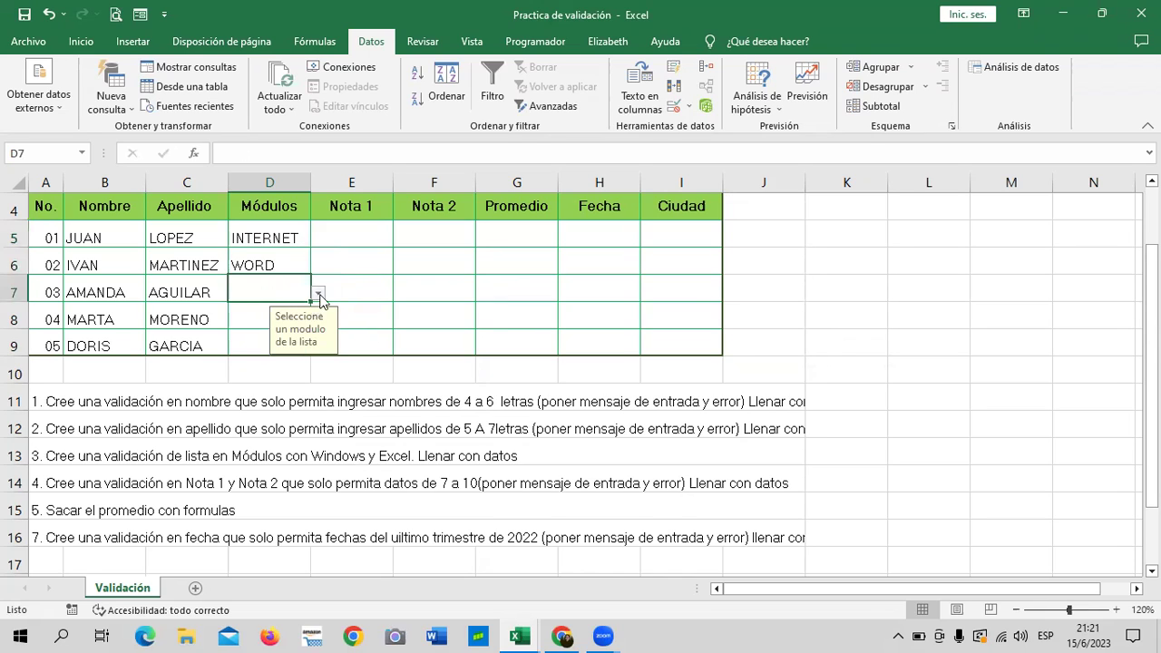
{"action": "left_click", "coordinate": [317, 292]}
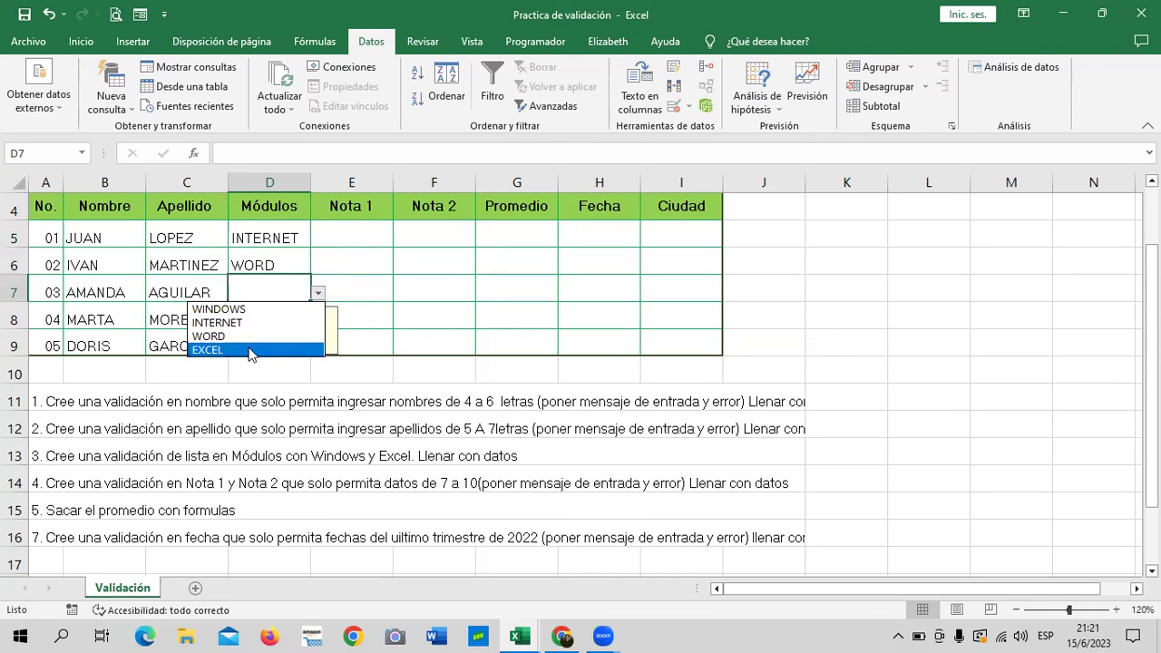
{"action": "left_click", "coordinate": [252, 350]}
Pick WINDOWS and EXCEL for the last two students, then click cell K8.
{"action": "left_click", "coordinate": [302, 320]}
{"action": "left_click", "coordinate": [316, 322]}
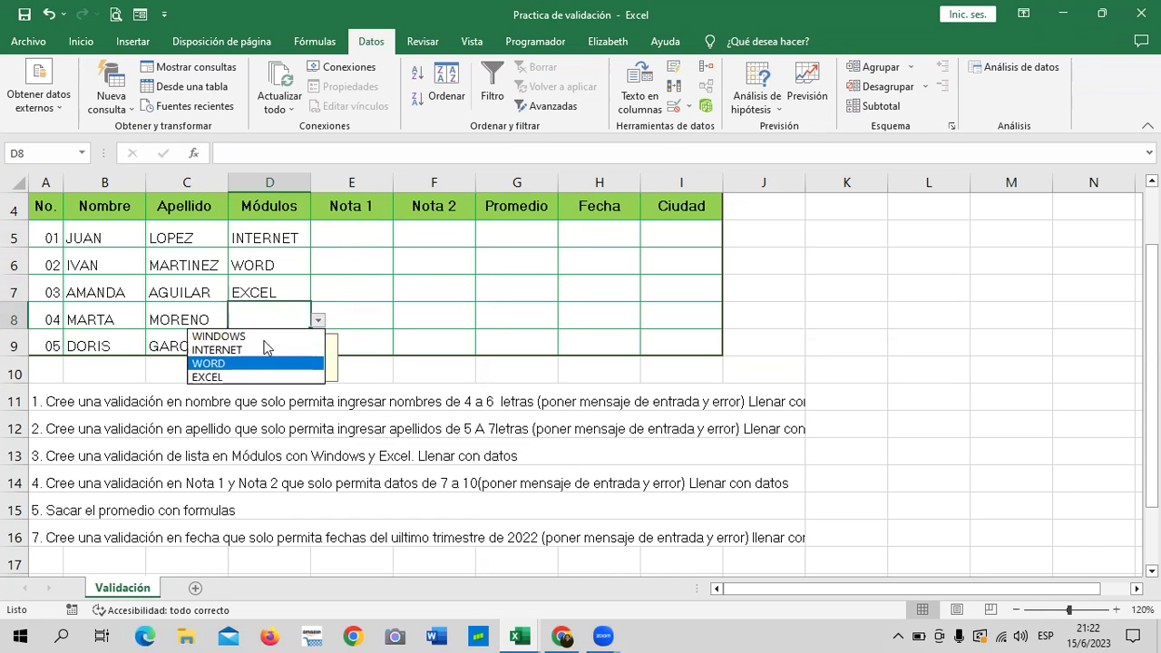
{"action": "left_click", "coordinate": [269, 337]}
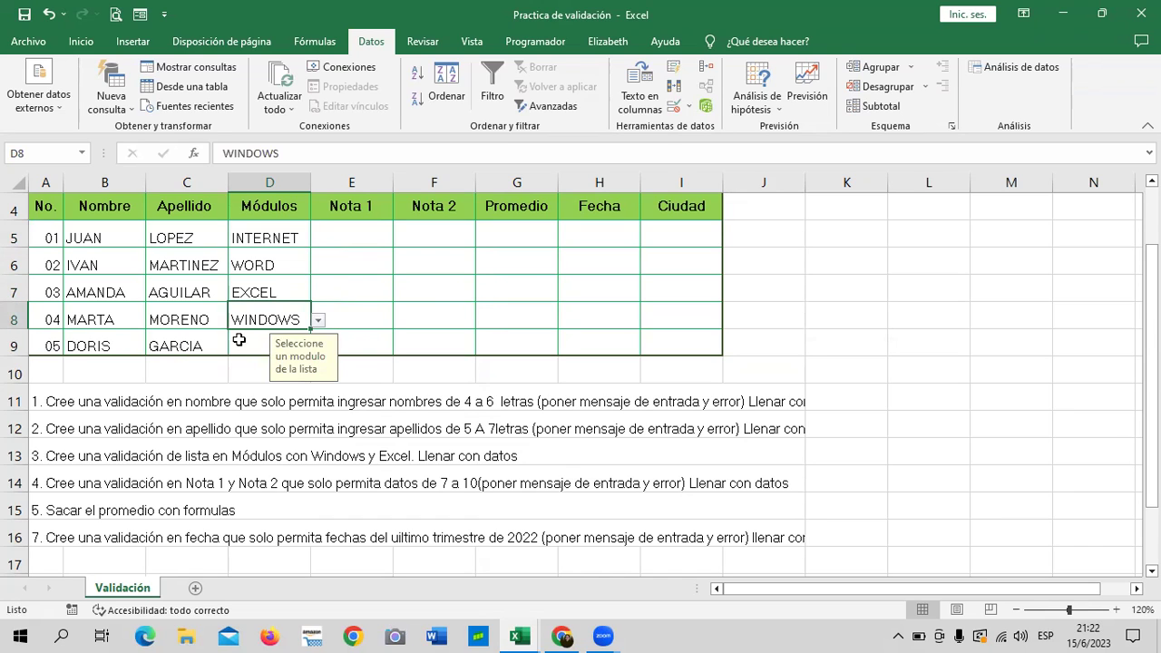
{"action": "left_click", "coordinate": [281, 339]}
{"action": "left_click", "coordinate": [319, 347]}
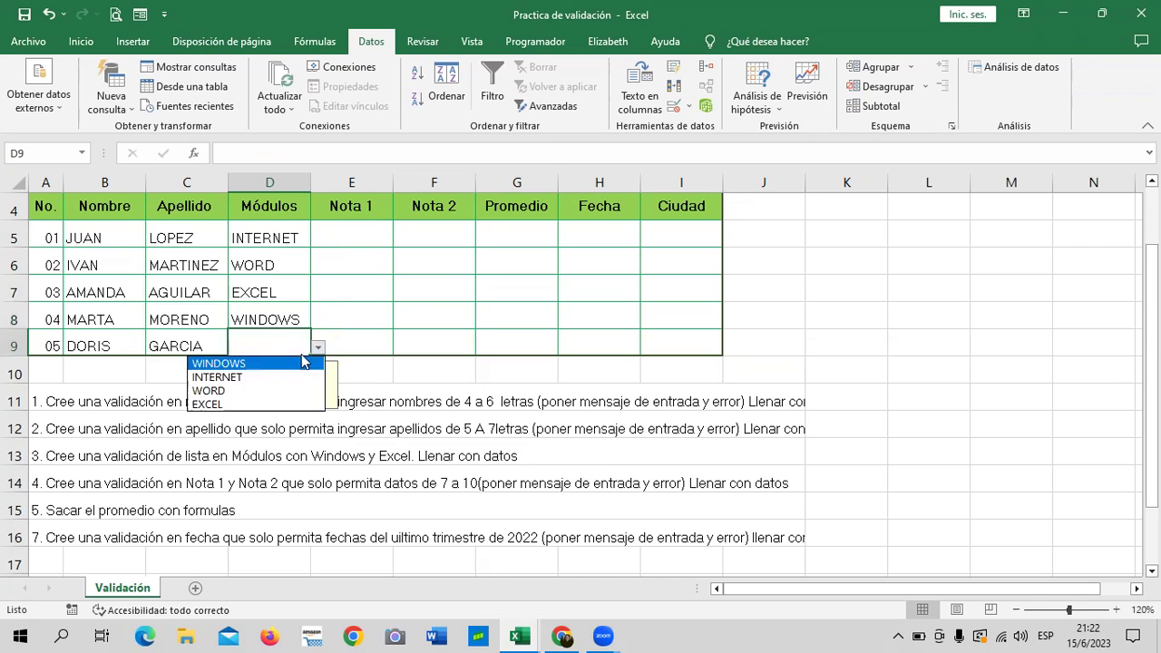
{"action": "left_click", "coordinate": [240, 401]}
{"action": "left_click", "coordinate": [827, 326]}
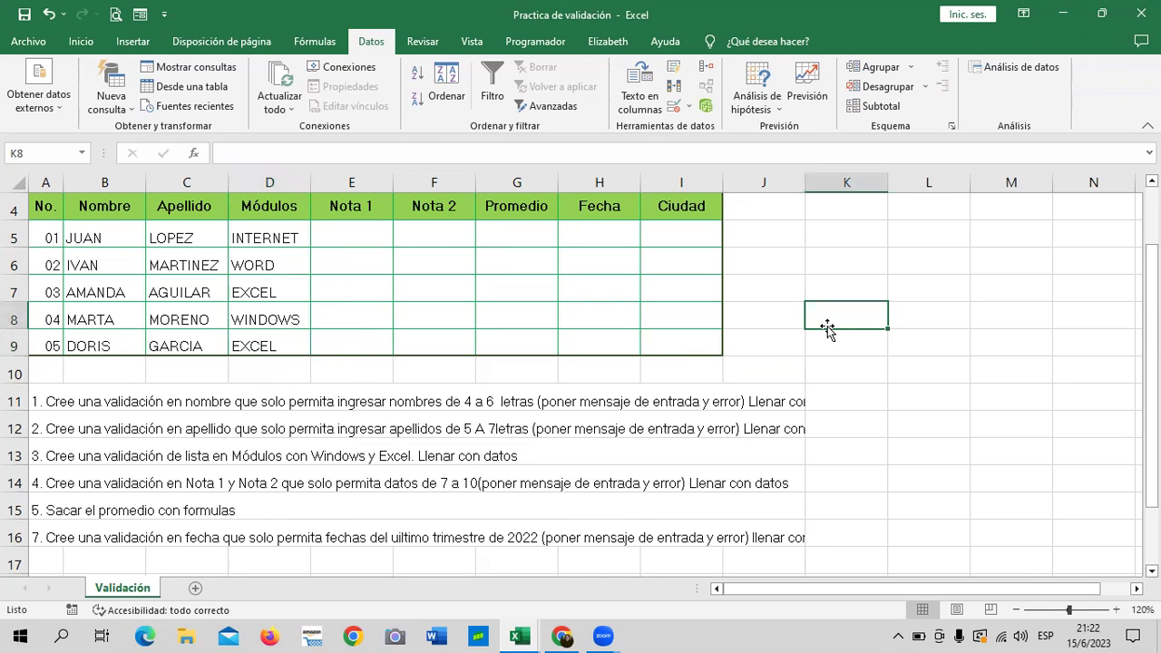
{"action": "left_click", "coordinate": [265, 233]}
{"action": "left_click", "coordinate": [245, 259]}
{"action": "left_click", "coordinate": [244, 288]}
{"action": "left_click", "coordinate": [246, 315]}
{"action": "left_click", "coordinate": [250, 344]}
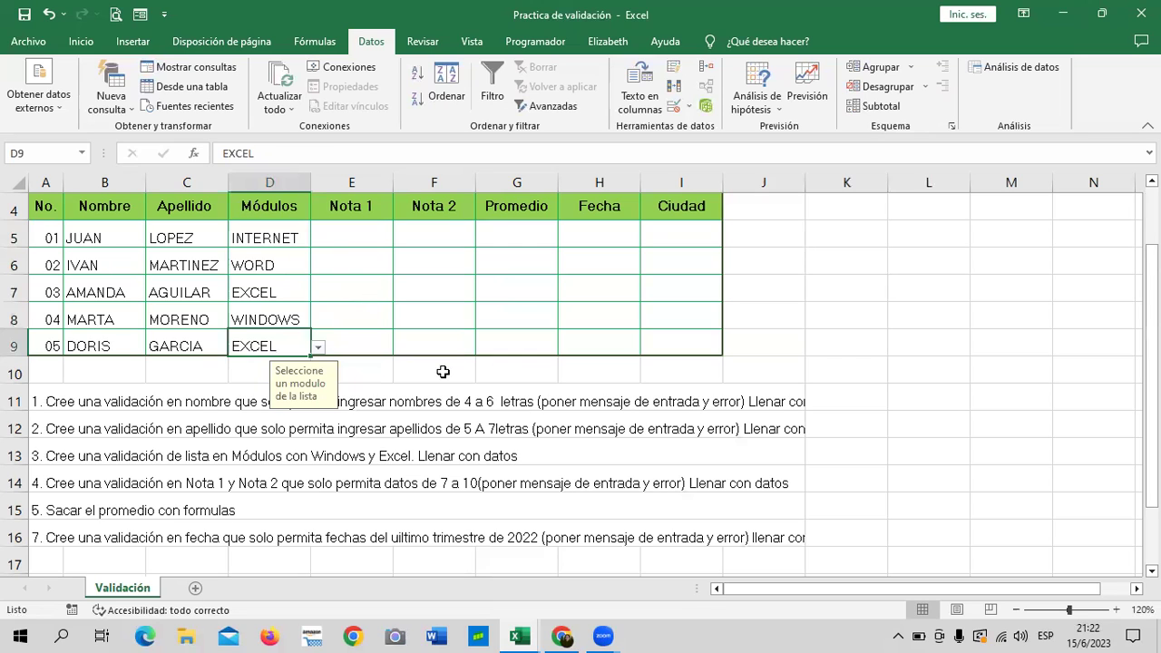
{"action": "left_click", "coordinate": [295, 236]}
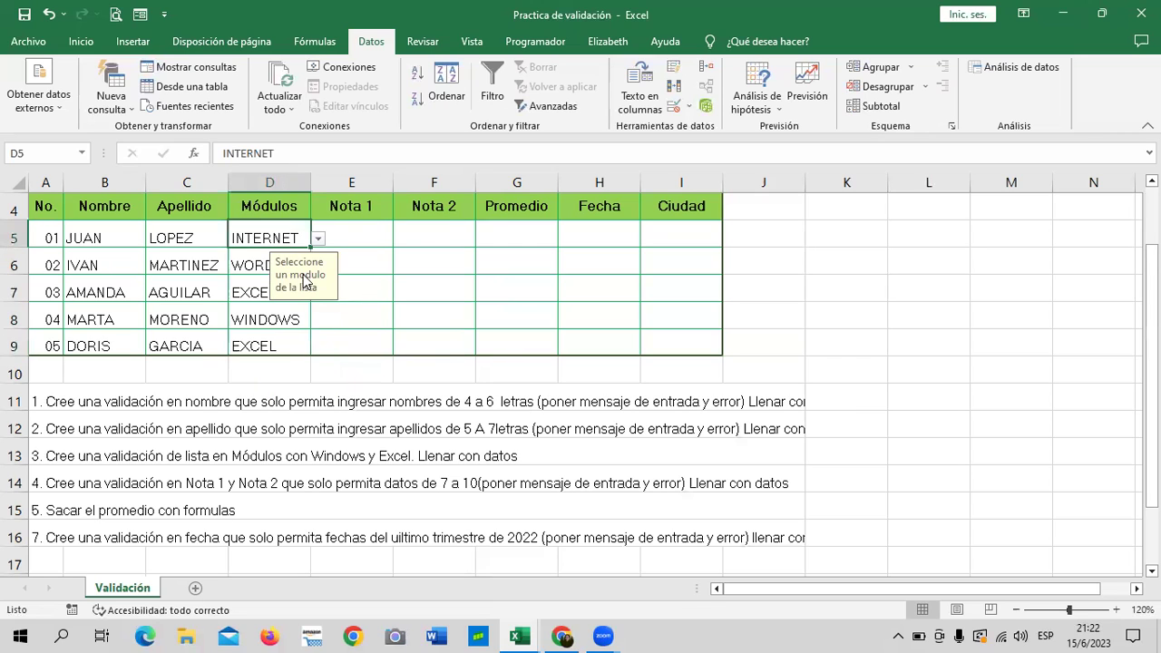
{"action": "left_click", "coordinate": [257, 264]}
{"action": "left_click", "coordinate": [252, 289]}
{"action": "left_click", "coordinate": [251, 315]}
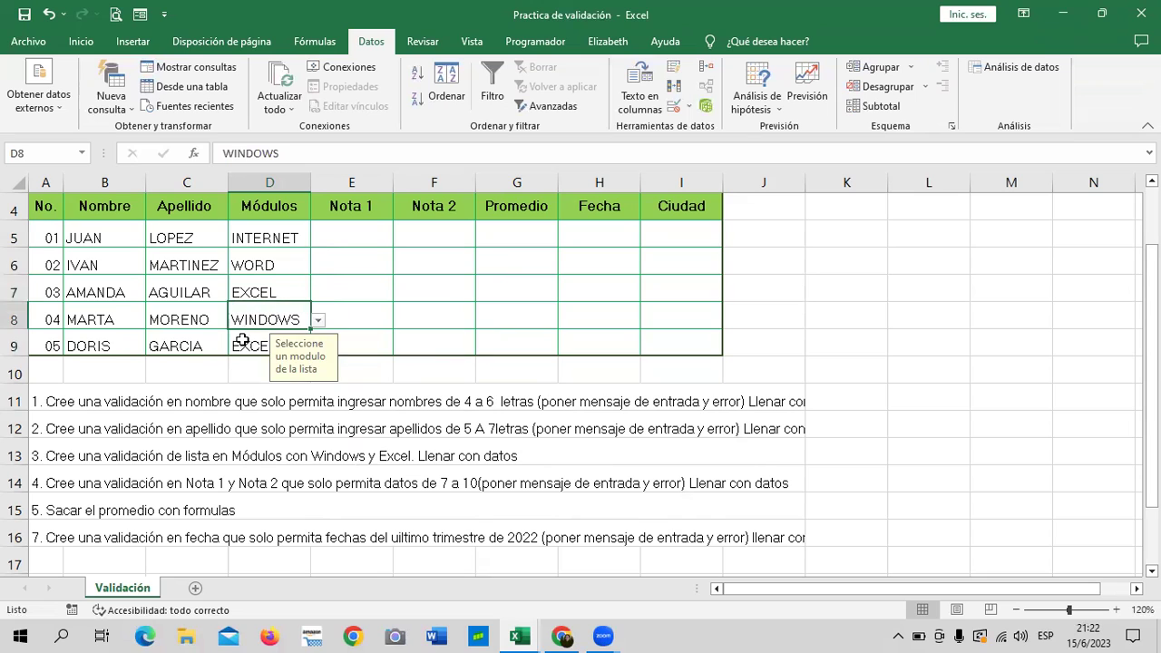
{"action": "left_click", "coordinate": [247, 341]}
{"action": "left_click", "coordinate": [292, 240]}
{"action": "left_click", "coordinate": [263, 269]}
{"action": "left_click", "coordinate": [248, 318]}
{"action": "left_click", "coordinate": [250, 338]}
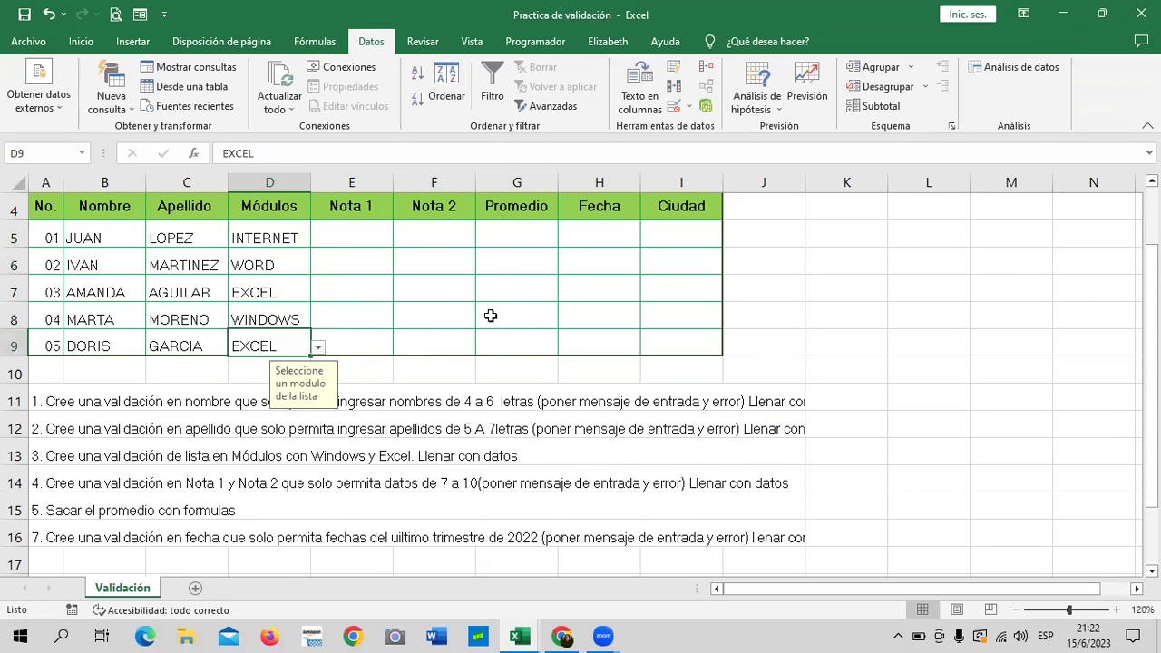
{"action": "left_click", "coordinate": [271, 232]}
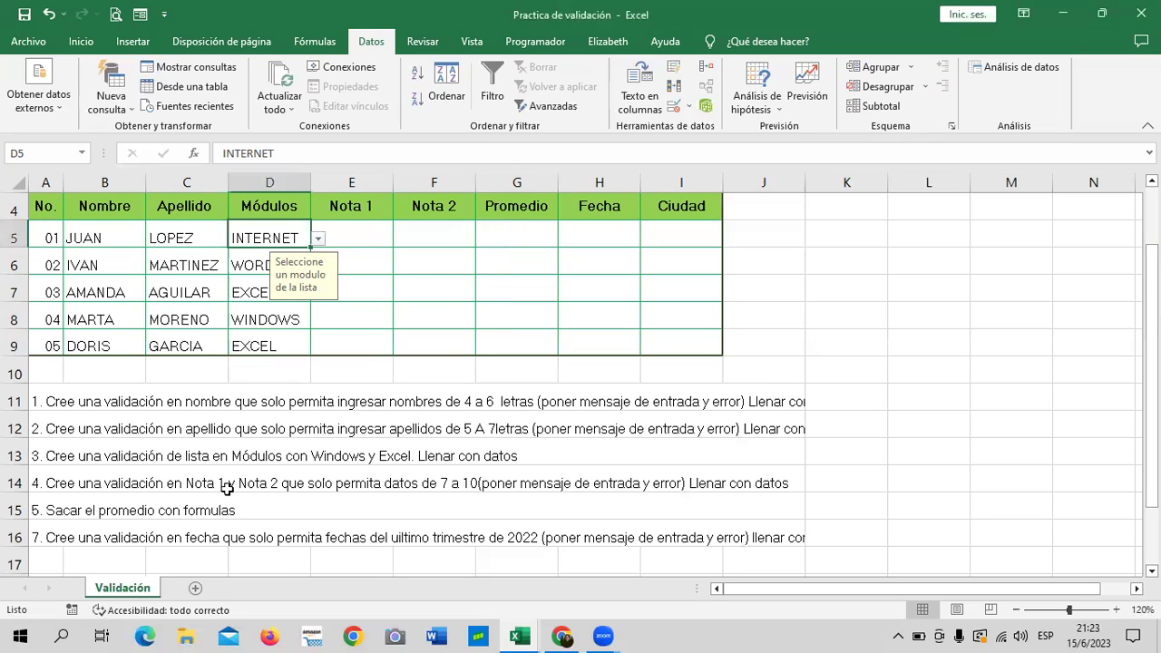
Select the Nota 1 and Nota 2 grade cells E5:F9.
{"action": "left_click", "coordinate": [408, 239]}
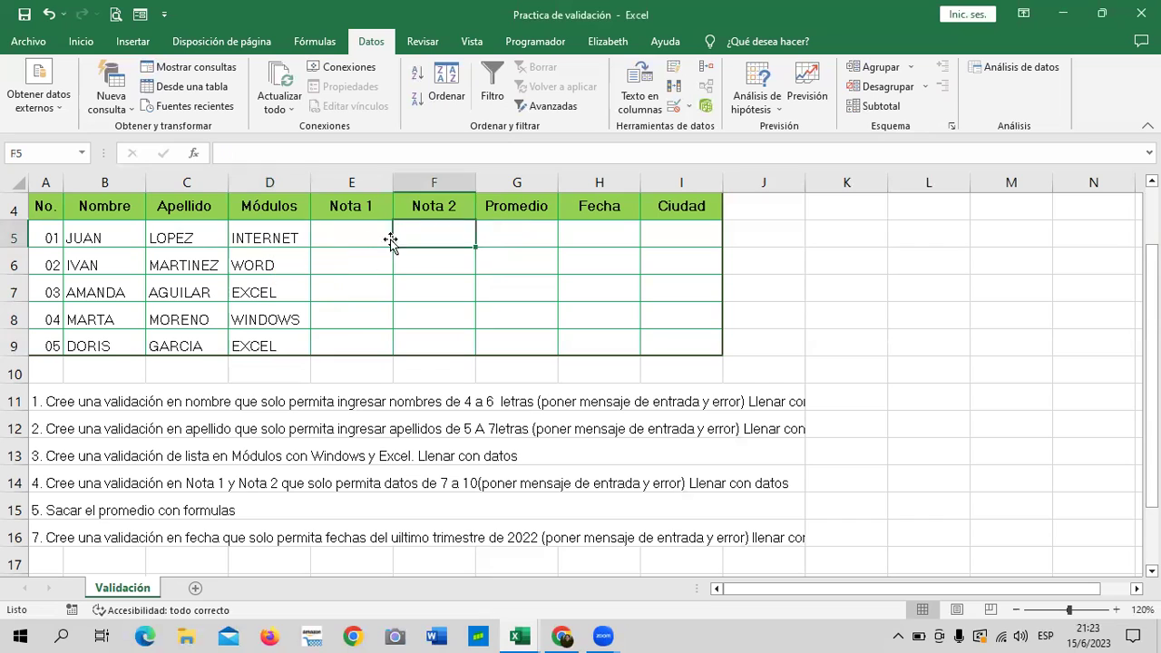
{"action": "left_click", "coordinate": [363, 238]}
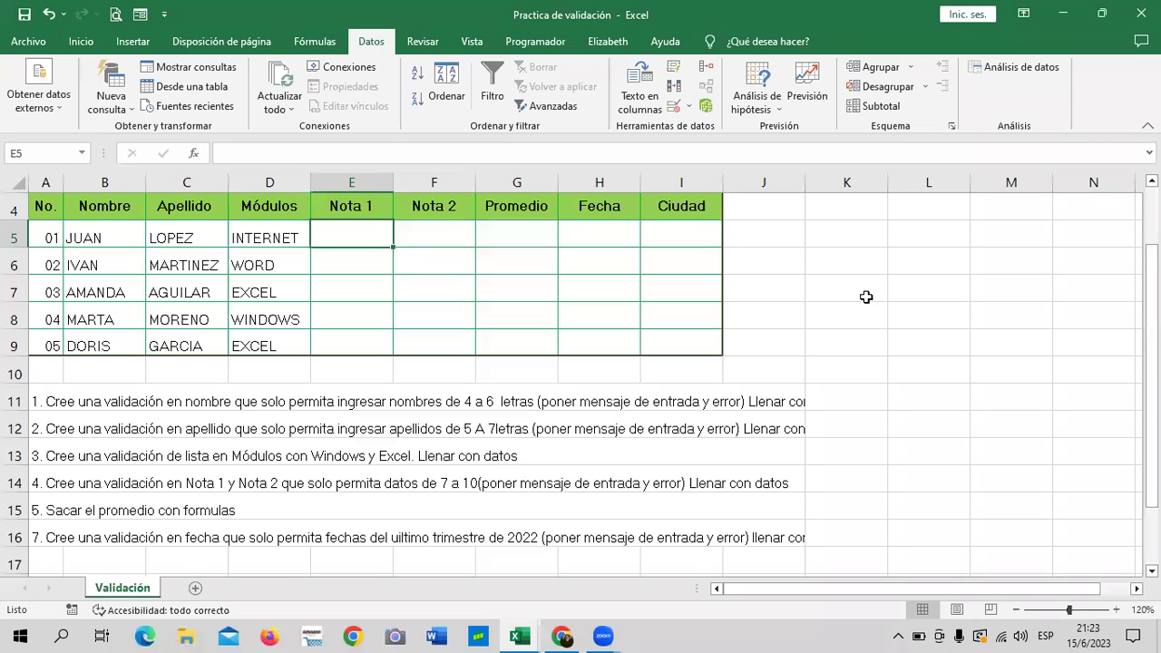
{"action": "mouse_move", "coordinate": [341, 231]}
{"action": "left_mouse_down"}
{"action": "mouse_move", "coordinate": [438, 272]}
{"action": "mouse_move", "coordinate": [438, 349]}
{"action": "left_mouse_up"}
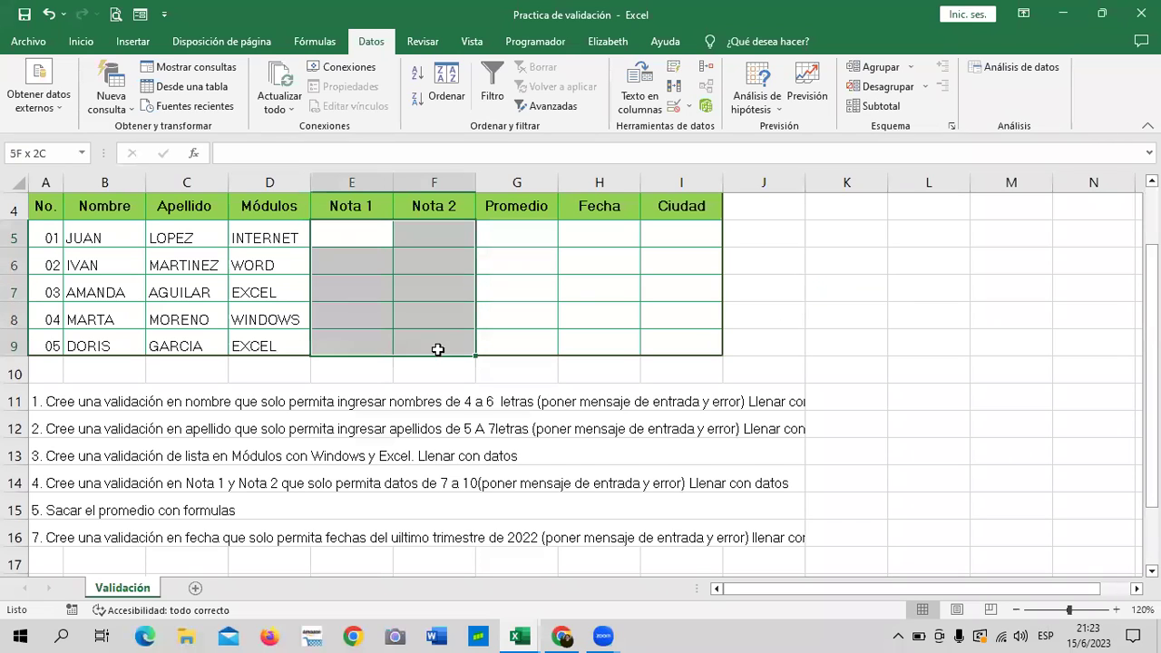
{"action": "left_click", "coordinate": [589, 284]}
{"action": "left_click_drag", "start_coordinate": [367, 234], "coordinate": [461, 349]}
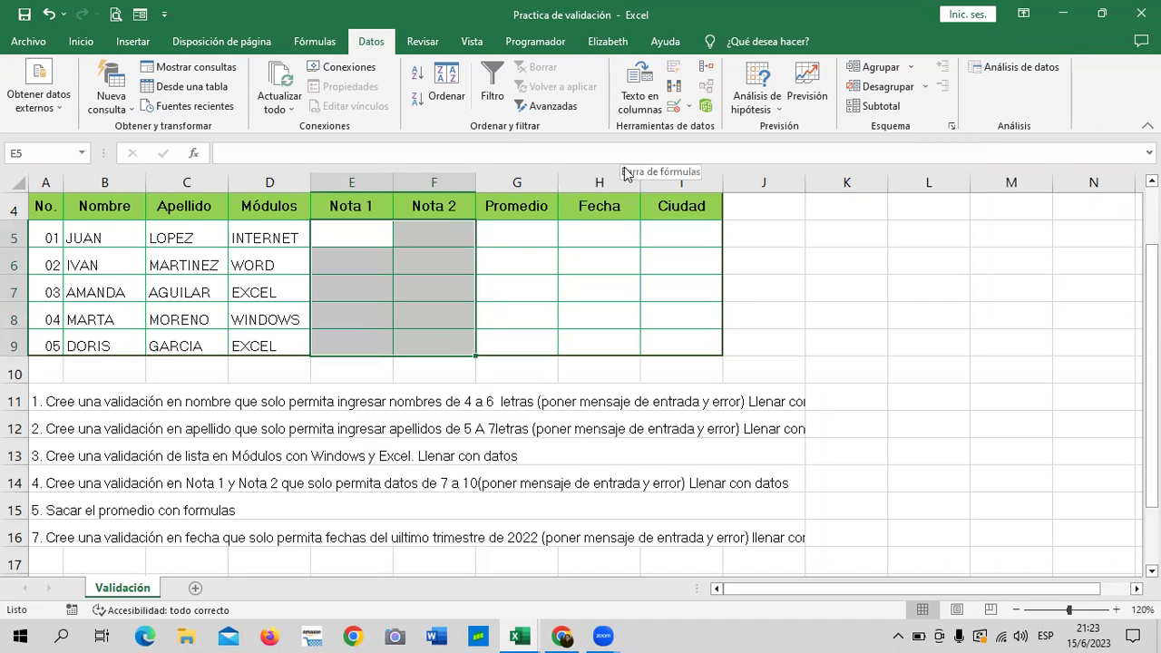
Set a data validation rule allowing whole numbers greater than or equal to 7.
{"action": "left_click", "coordinate": [677, 107]}
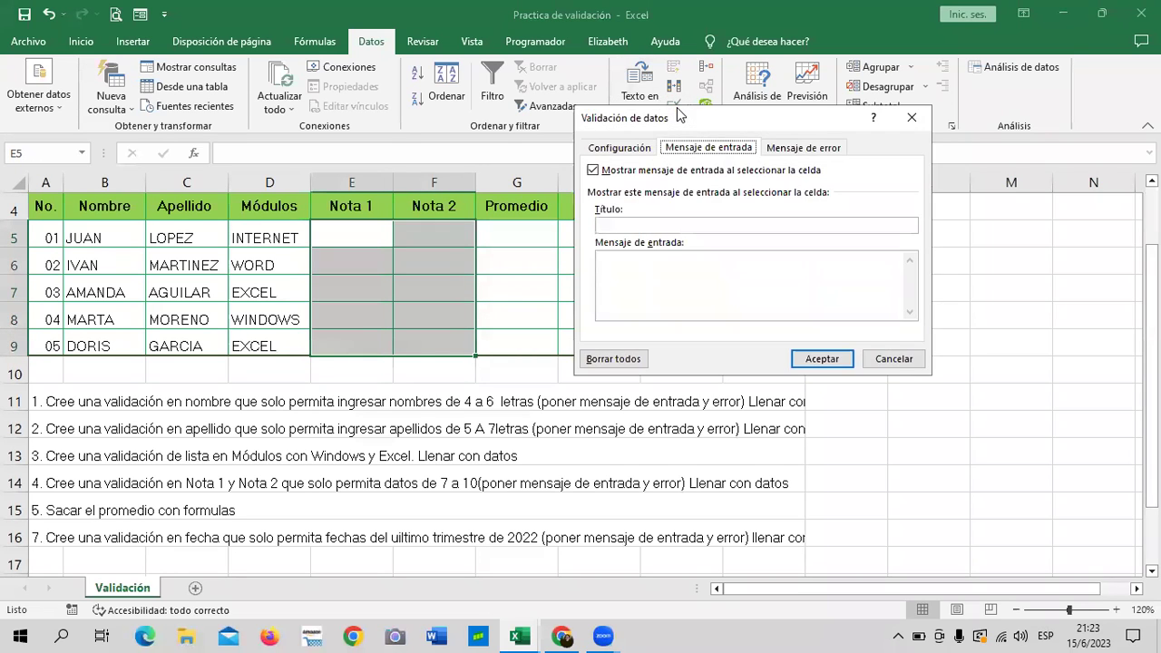
{"action": "left_click", "coordinate": [635, 151]}
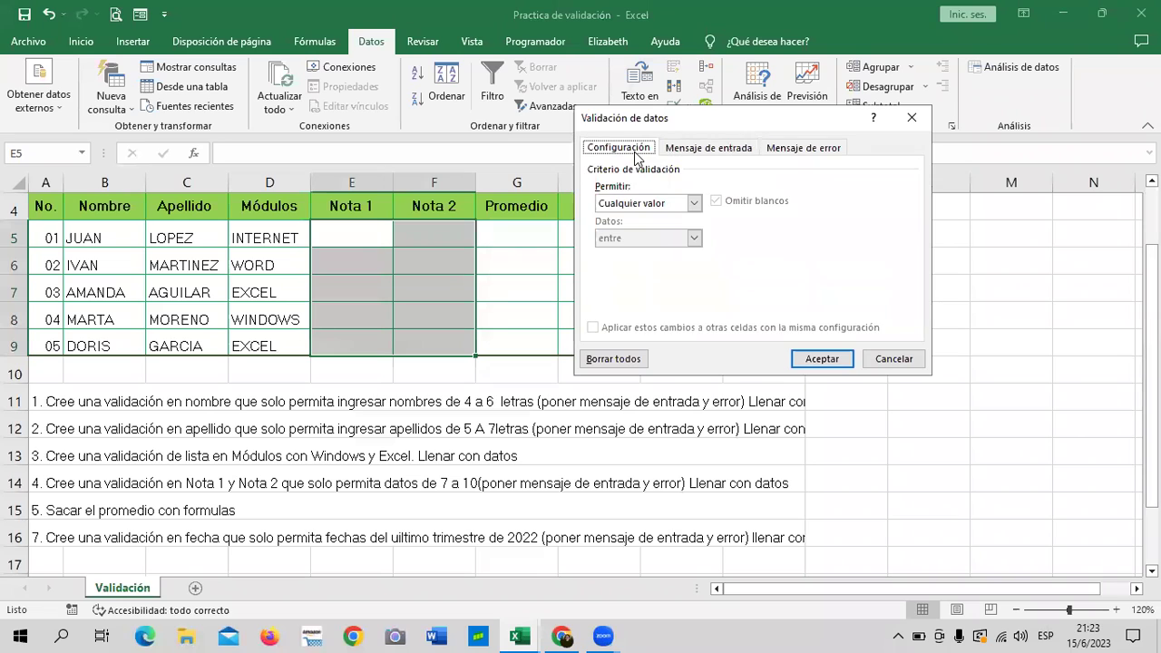
{"action": "left_click", "coordinate": [695, 203]}
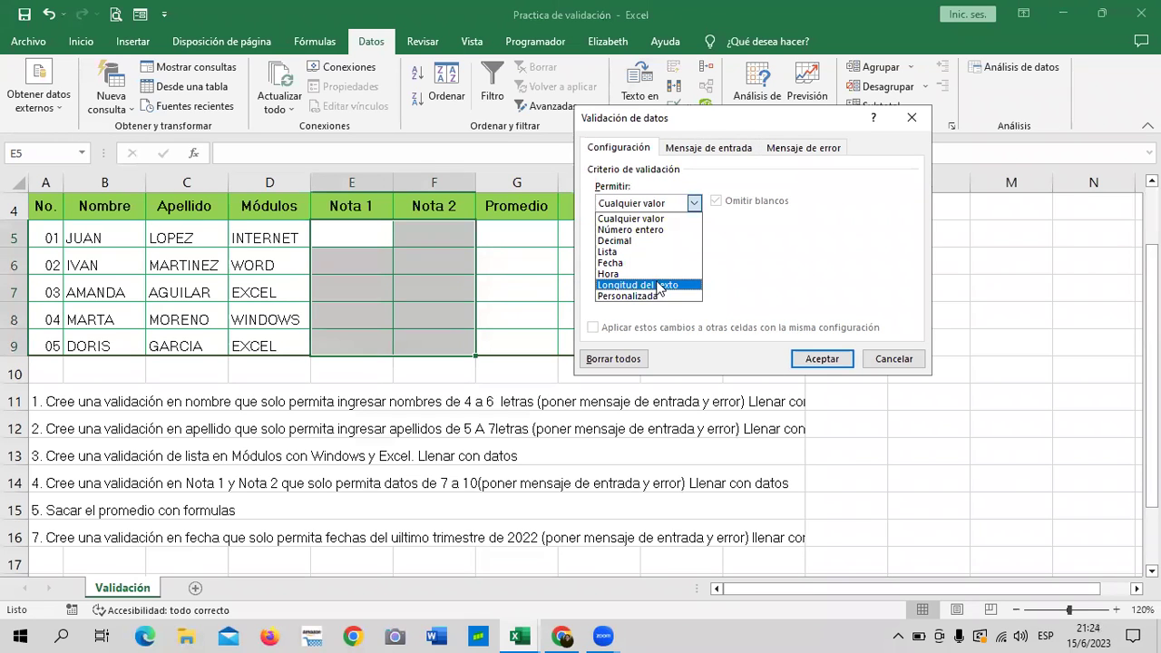
{"action": "left_click", "coordinate": [643, 227]}
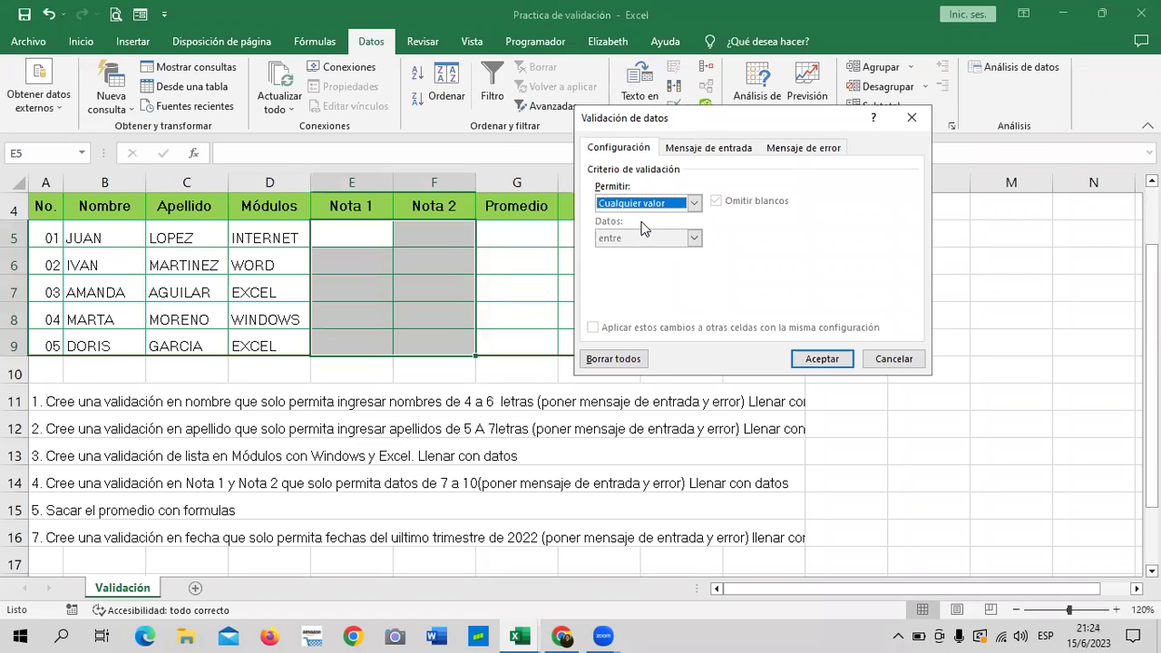
{"action": "left_click", "coordinate": [693, 205]}
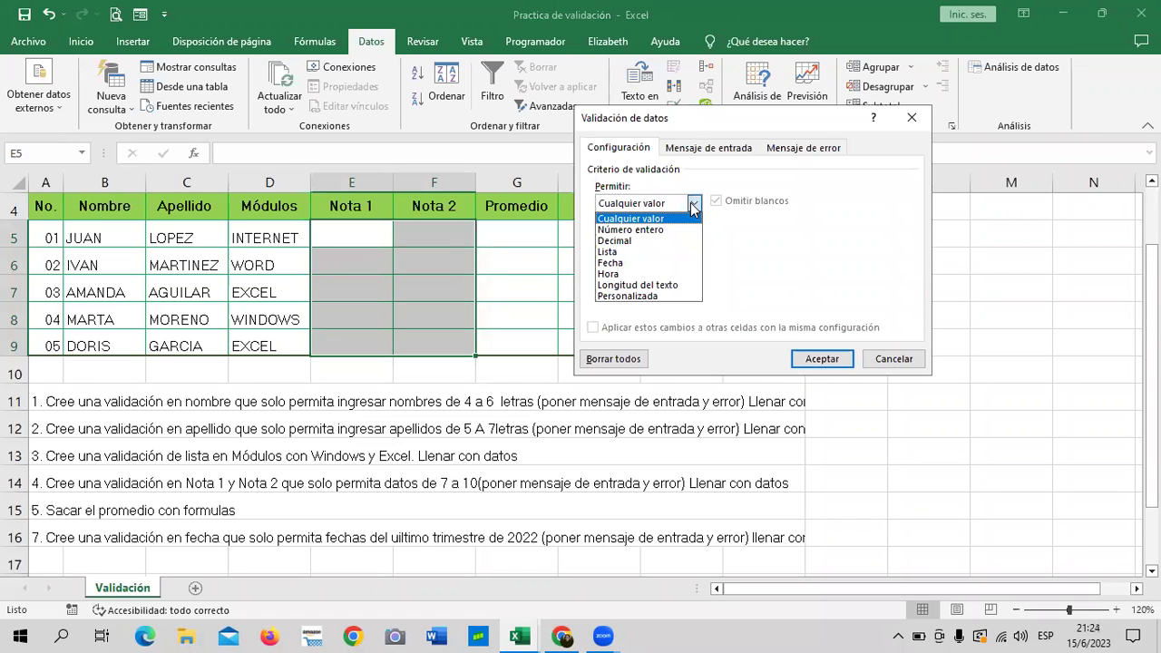
{"action": "left_click", "coordinate": [649, 230]}
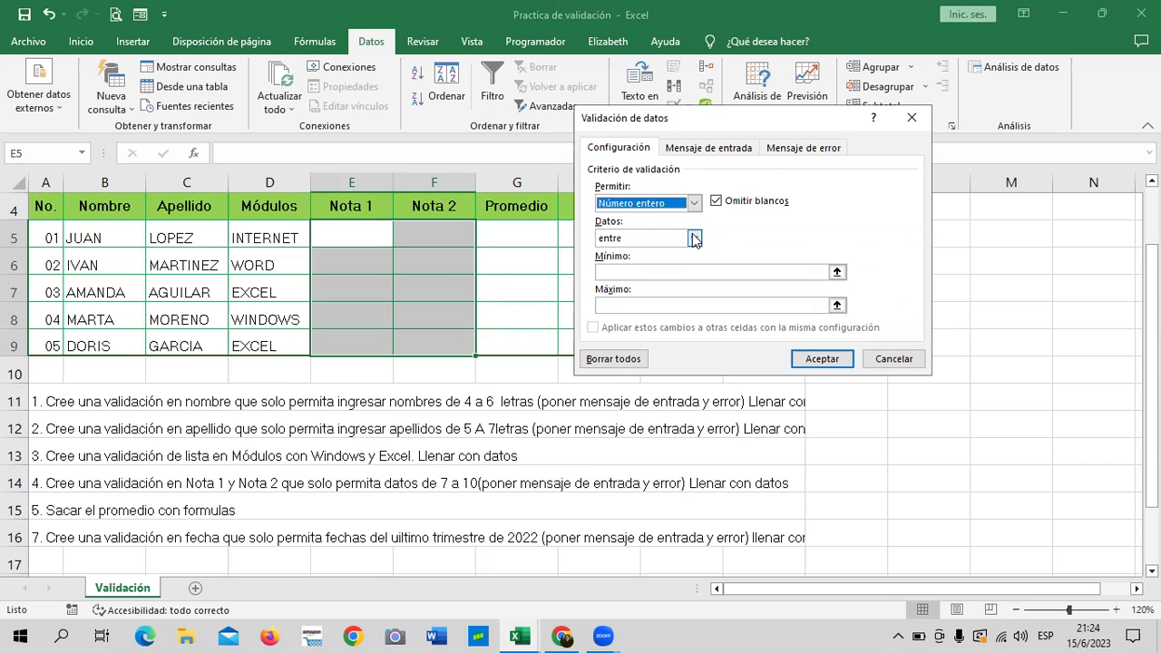
{"action": "left_click", "coordinate": [694, 238]}
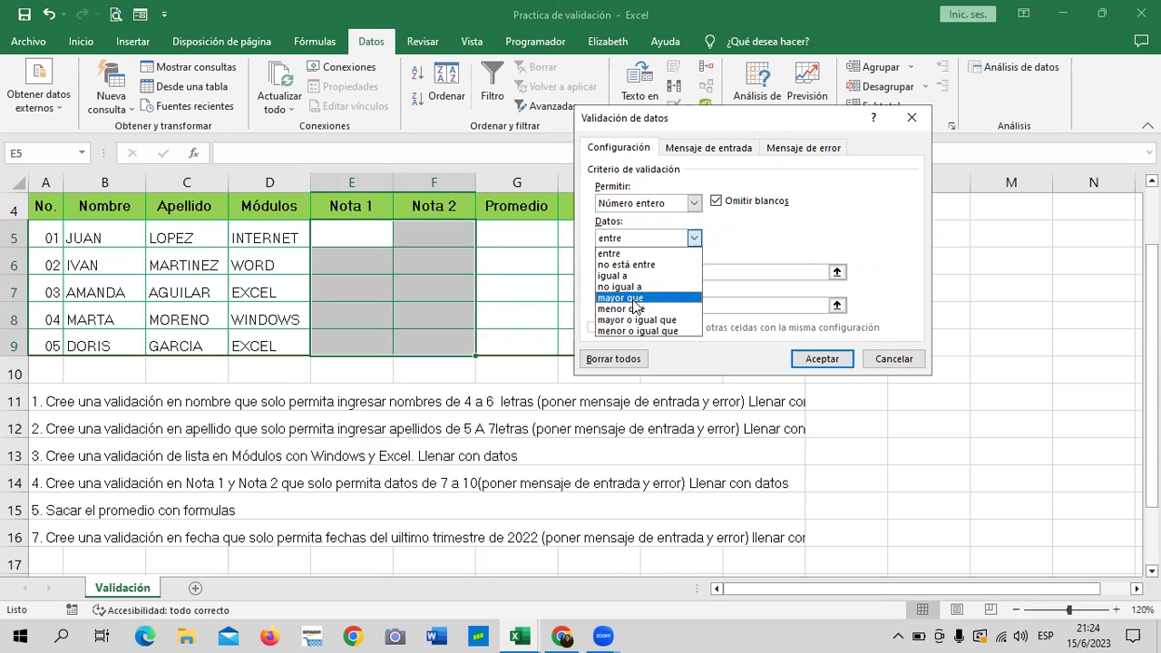
{"action": "left_click", "coordinate": [635, 297]}
{"action": "left_click", "coordinate": [670, 272]}
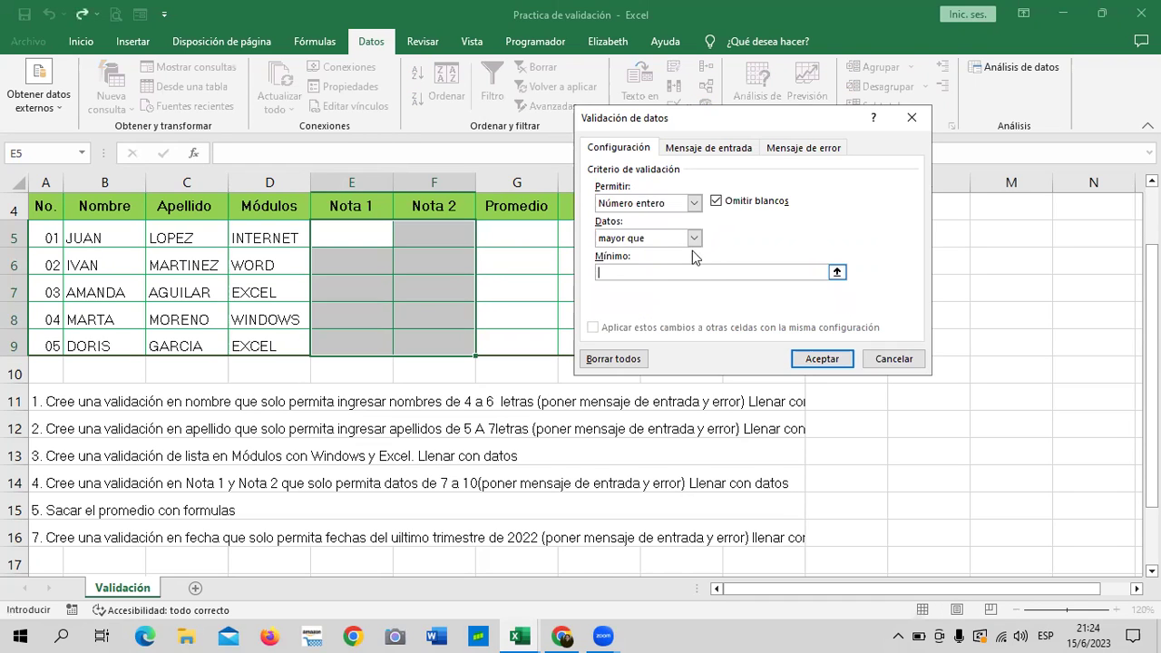
{"action": "left_click", "coordinate": [692, 238]}
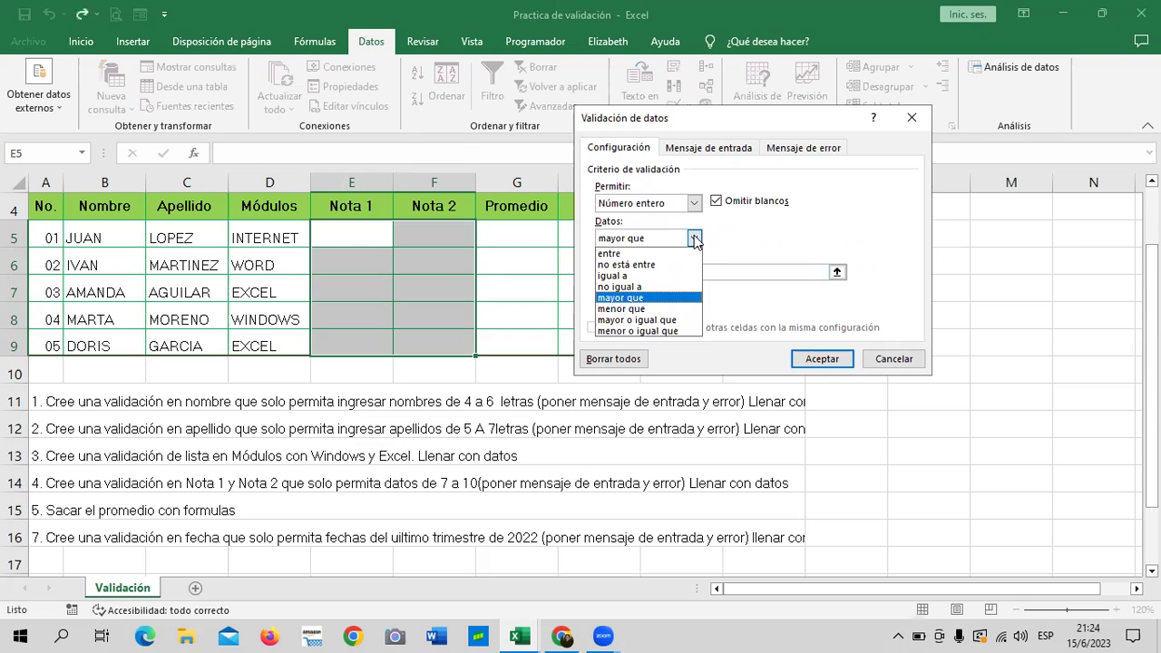
{"action": "left_click", "coordinate": [674, 320]}
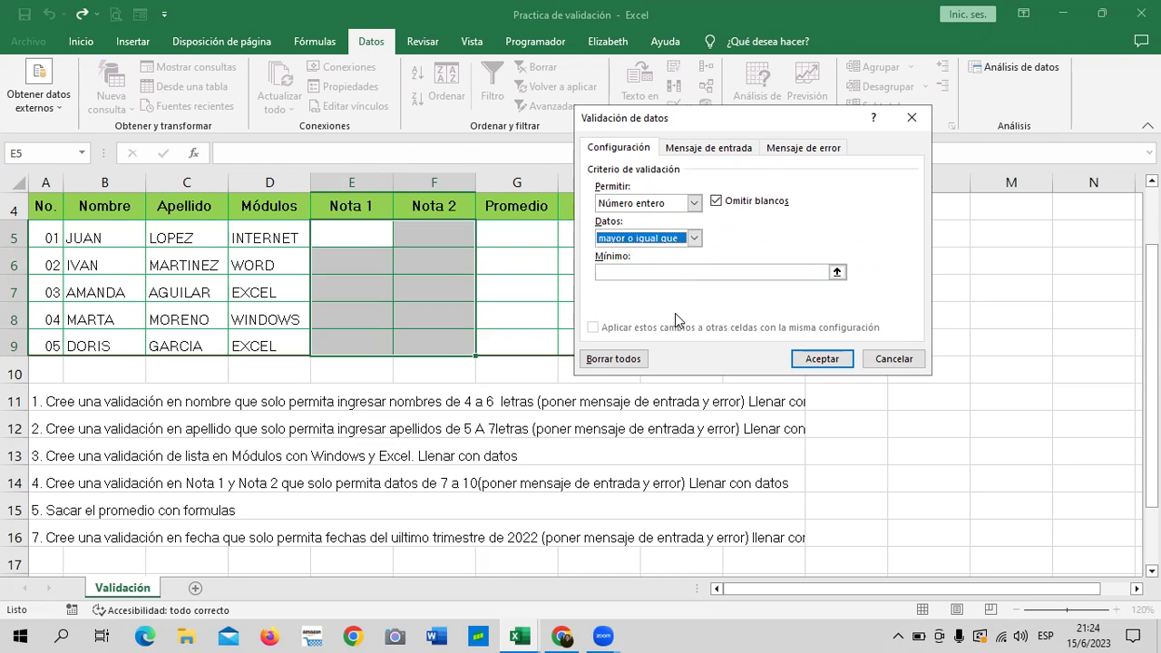
{"action": "left_click", "coordinate": [622, 272]}
{"action": "type", "text": "7"}
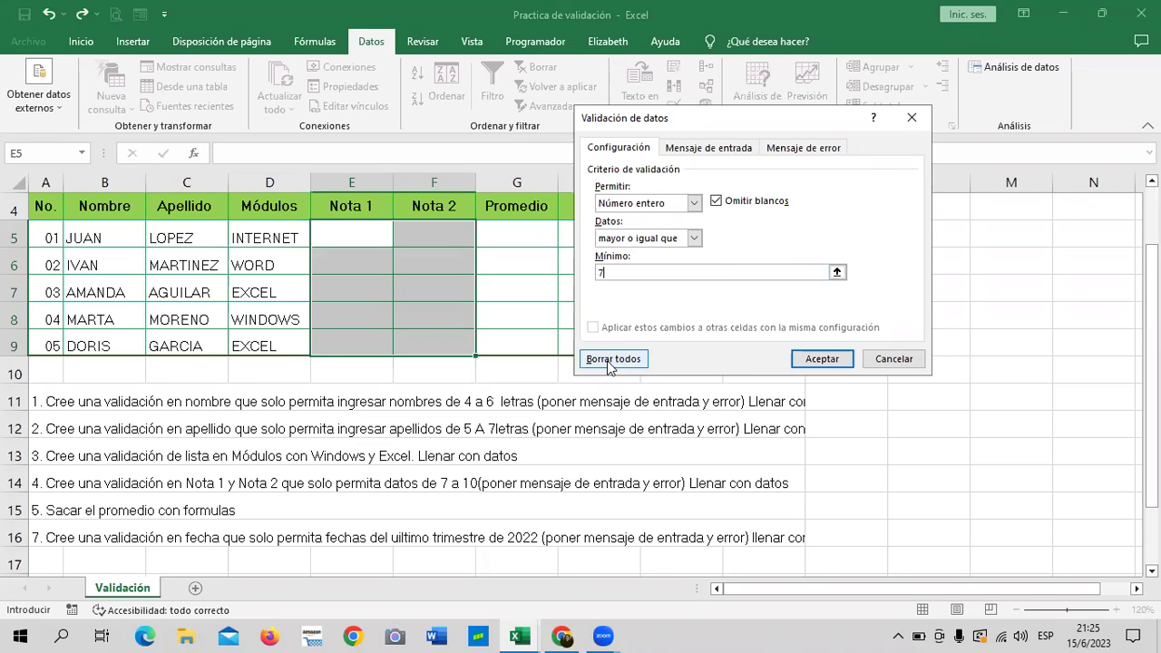
Add the input message 'Unicamente se aceptan notas iguales o mayores a 7' and apply the rule.
{"action": "left_click", "coordinate": [745, 150]}
{"action": "left_click", "coordinate": [685, 272]}
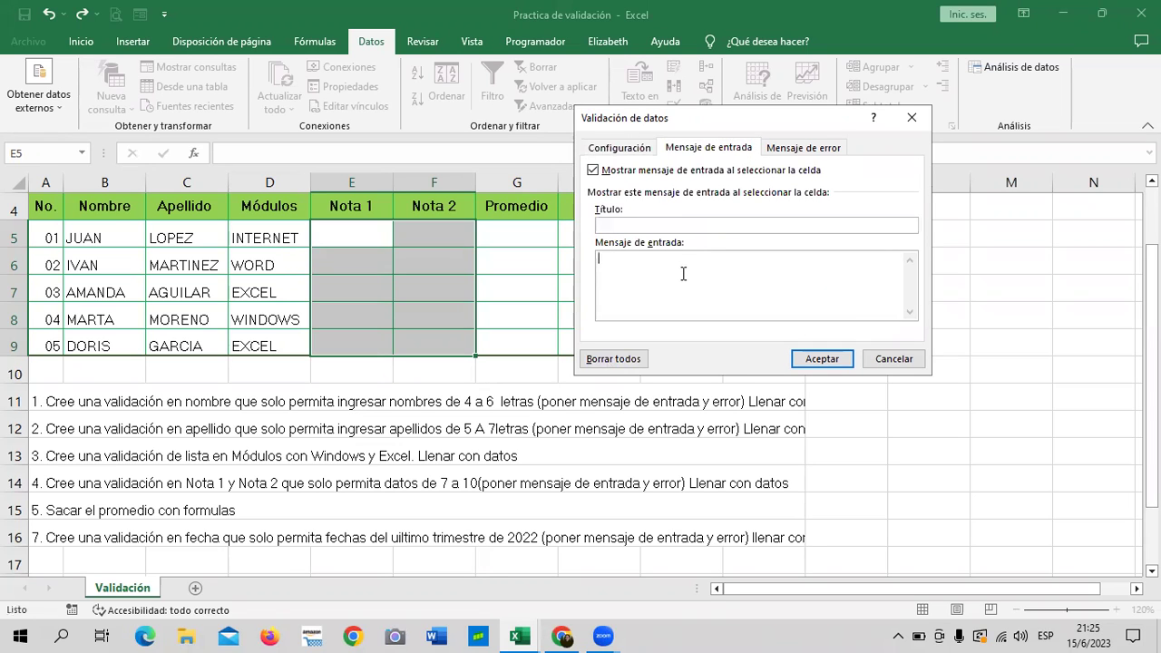
{"action": "type", "text": "u"}
{"action": "key", "text": "BackSpace"}
{"action": "type", "text": "Unicamnete"}
{"action": "key", "text": "BackSpace"}
{"action": "key", "text": "BackSpace"}
{"action": "key", "text": "BackSpace"}
{"action": "type", "text": "ente se a"}
{"action": "type", "text": "ceptan m"}
{"action": "key", "text": "BackSpace"}
{"action": "type", "text": "notas ma"}
{"action": "key", "text": "BackSpace"}
{"action": "key", "text": "BackSpace"}
{"action": "type", "text": "guales o mayores a "}
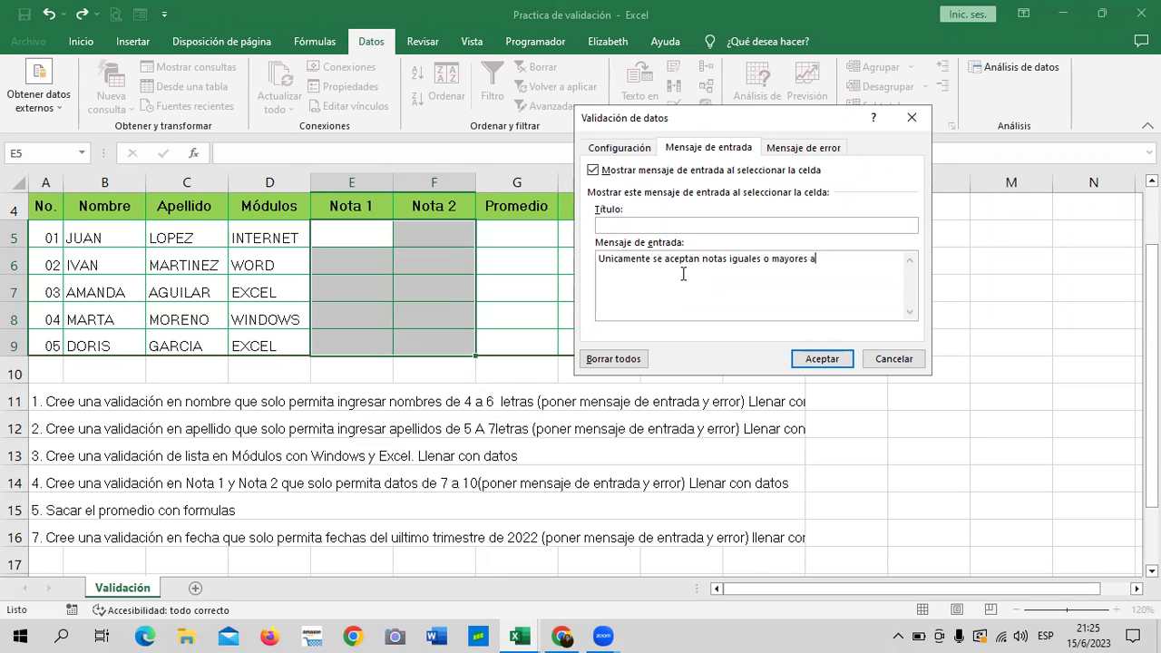
{"action": "type", "text": "7"}
{"action": "left_click", "coordinate": [821, 357]}
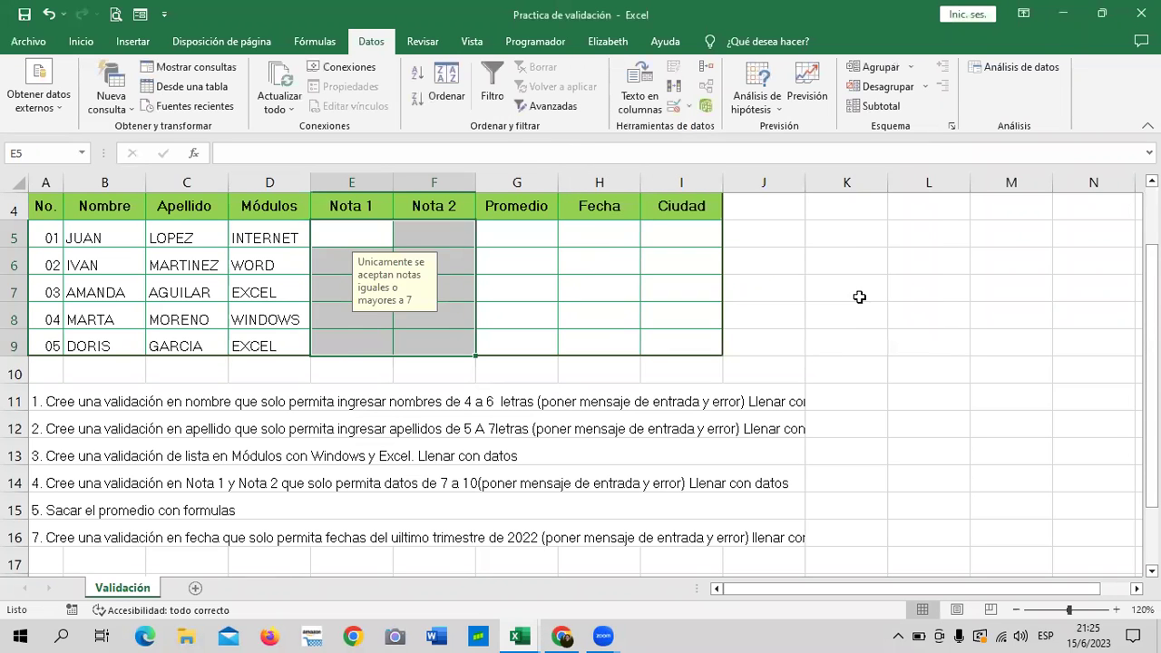
Test the rule in E5 with grades 6 and 5, which get rejected.
{"action": "left_click", "coordinate": [858, 297]}
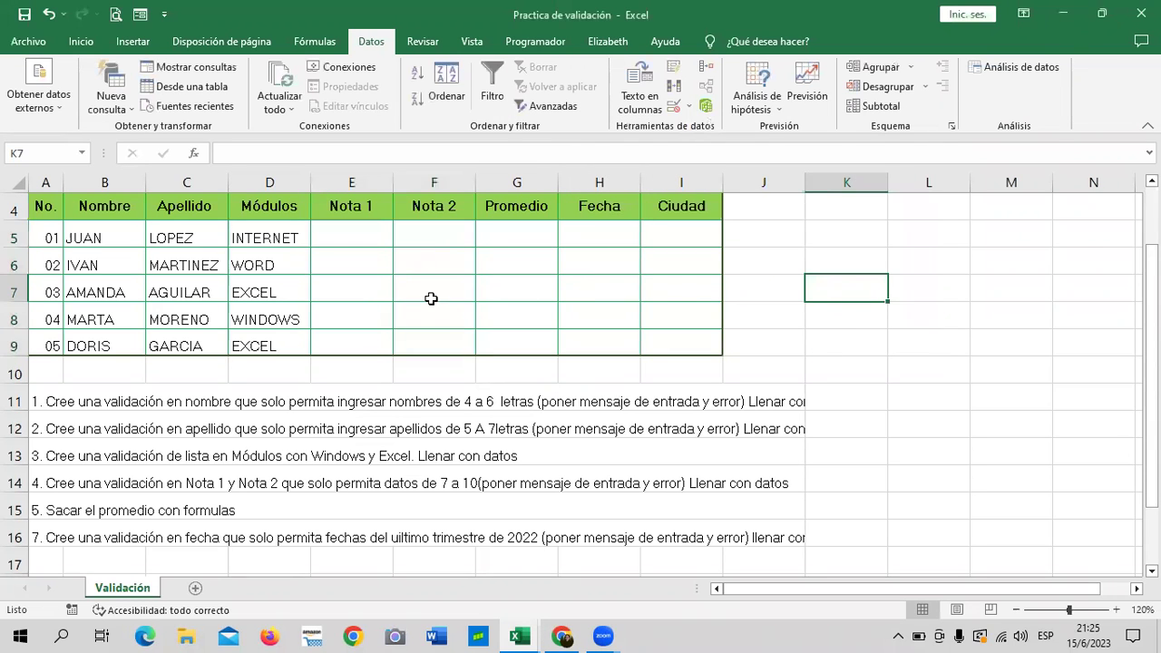
{"action": "left_click", "coordinate": [361, 228]}
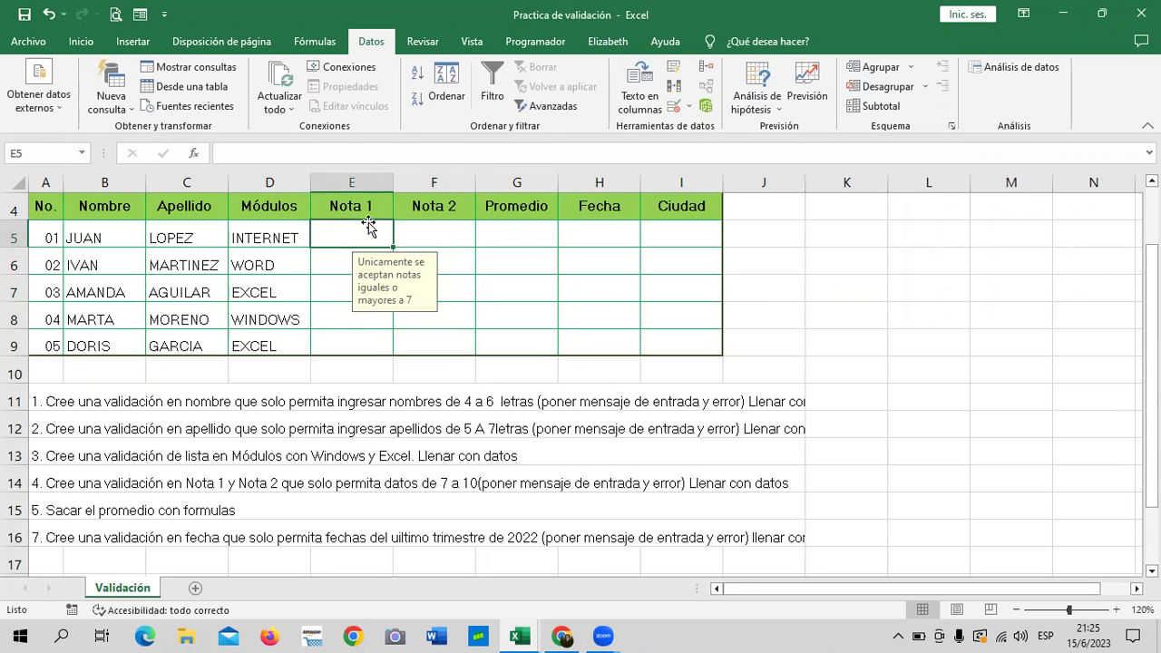
{"action": "type", "text": "6"}
{"action": "key", "text": "Return"}
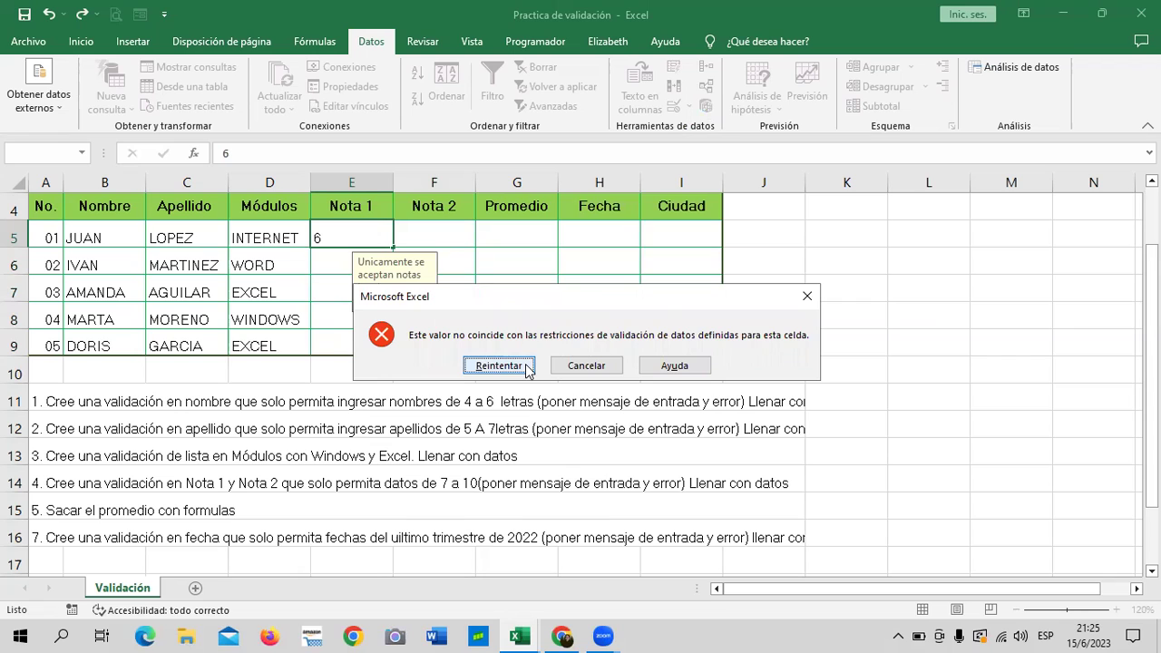
{"action": "left_click", "coordinate": [606, 363]}
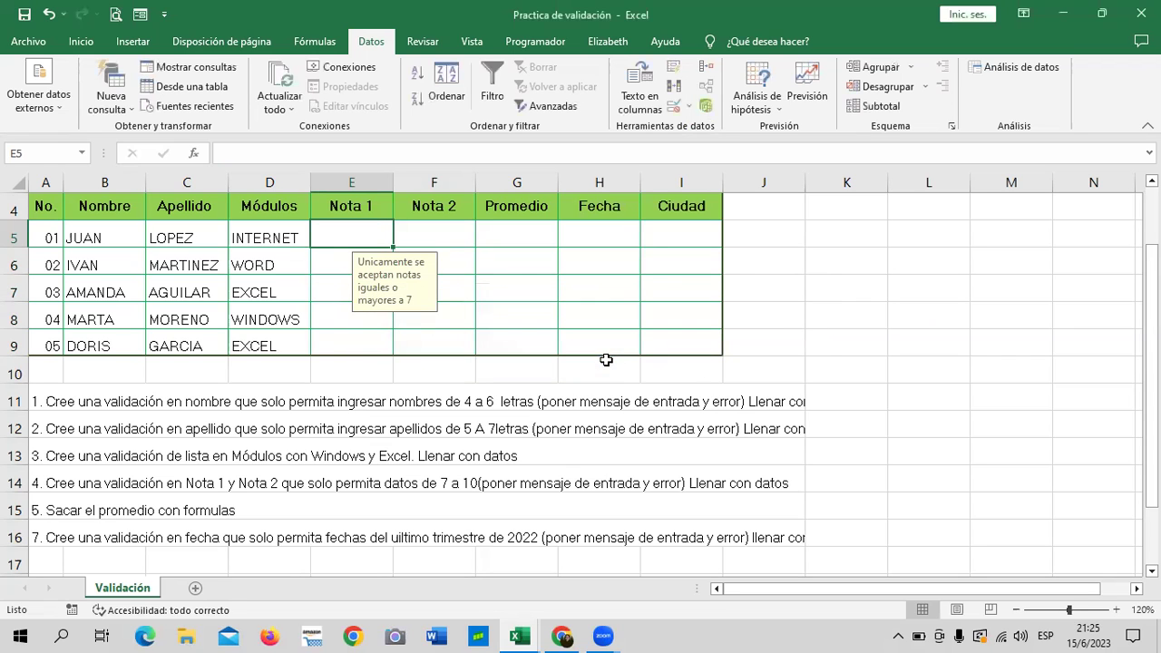
{"action": "type", "text": "5"}
{"action": "key", "text": "Return"}
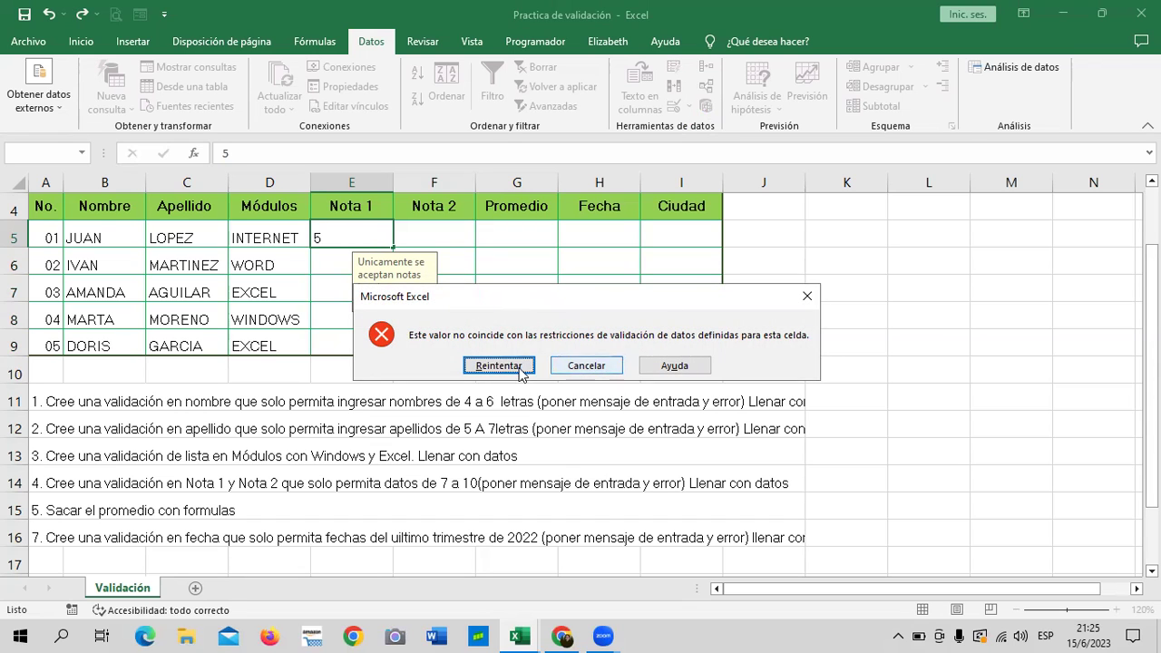
{"action": "left_click", "coordinate": [526, 367]}
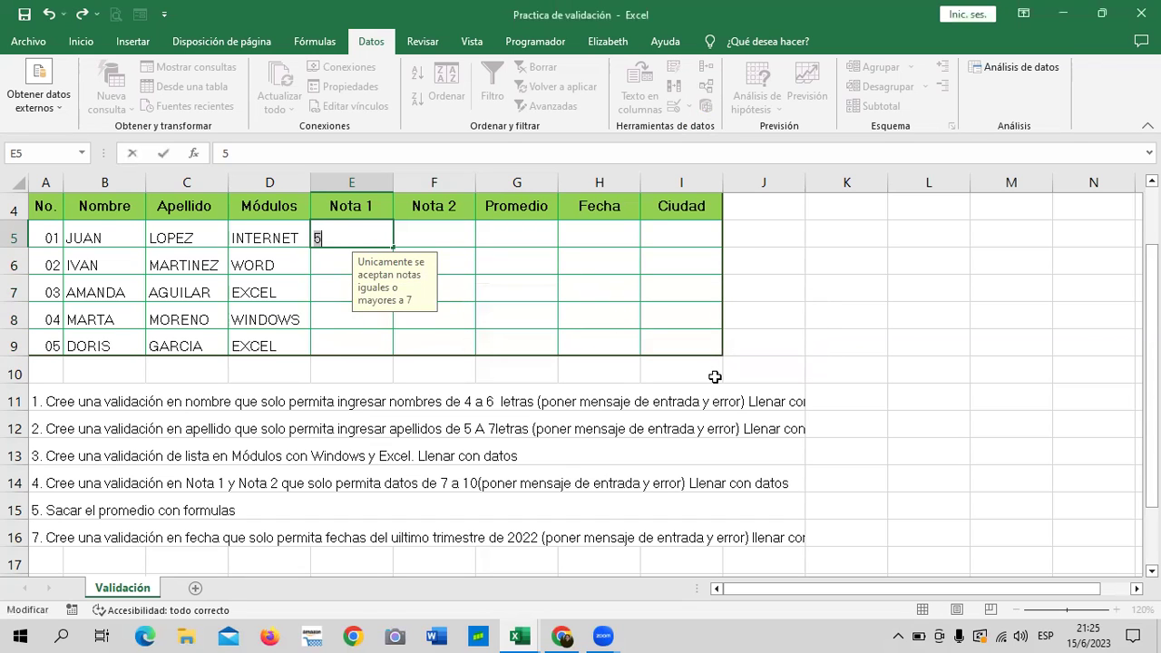
Enter Nota 1 grades 7, 8, 9, 10 and 12 in E5:E9.
{"action": "type", "text": "7"}
{"action": "key", "text": "Return"}
{"action": "type", "text": "8"}
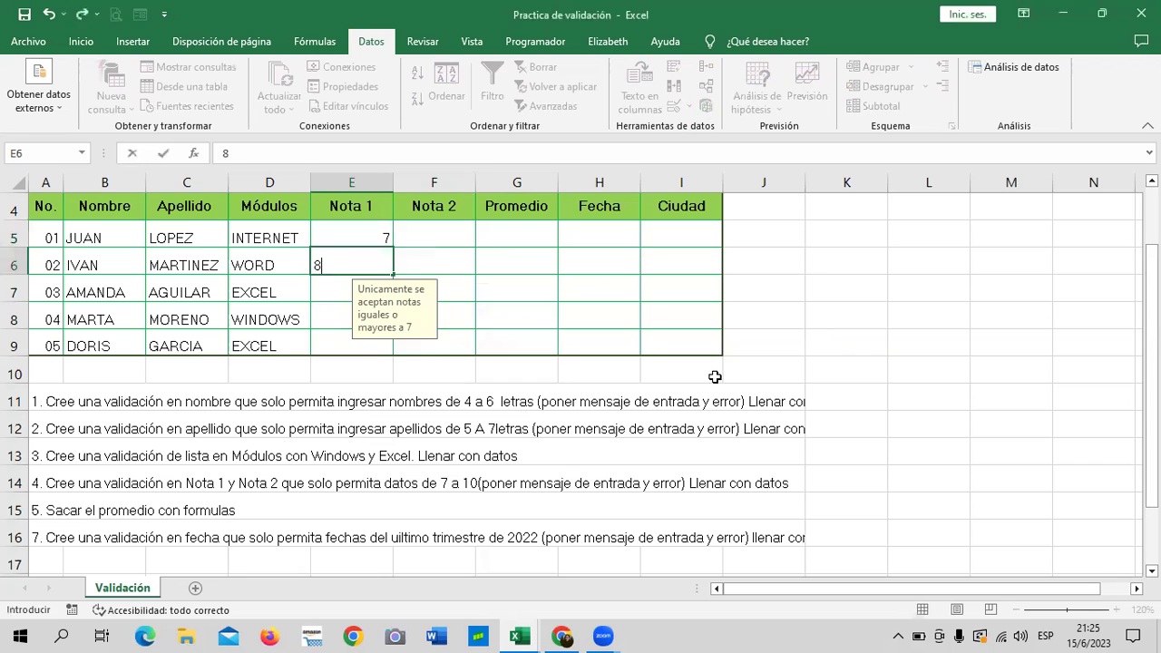
{"action": "key", "text": "Return"}
{"action": "type", "text": "9"}
{"action": "key", "text": "Return"}
{"action": "type", "text": "10"}
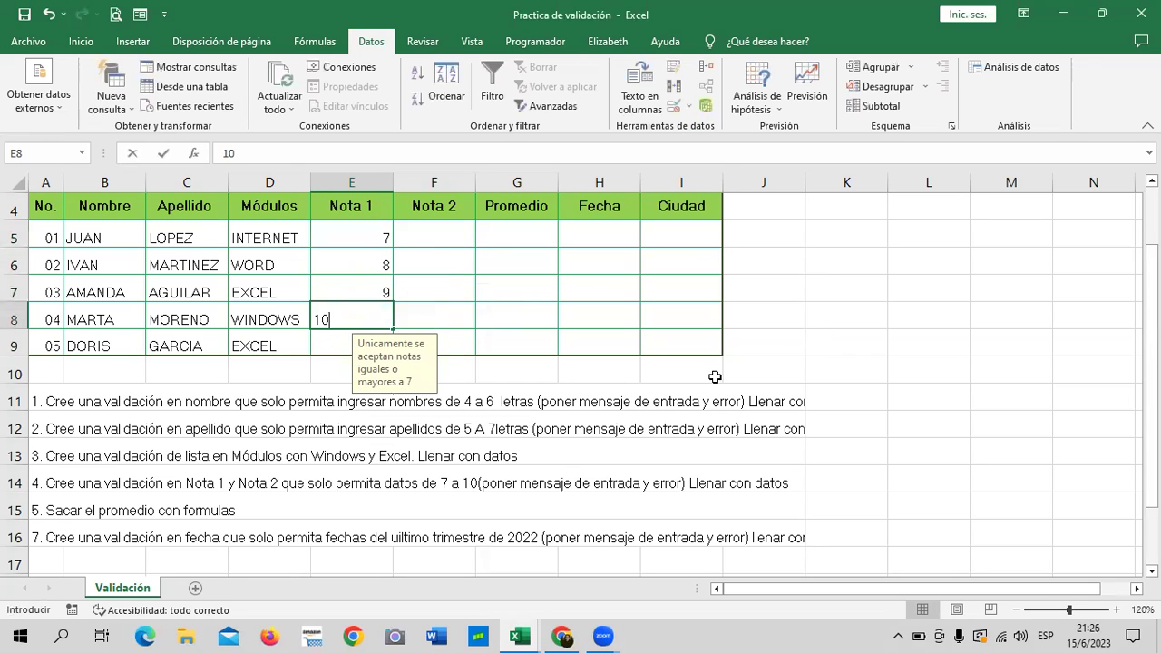
{"action": "key", "text": "Return"}
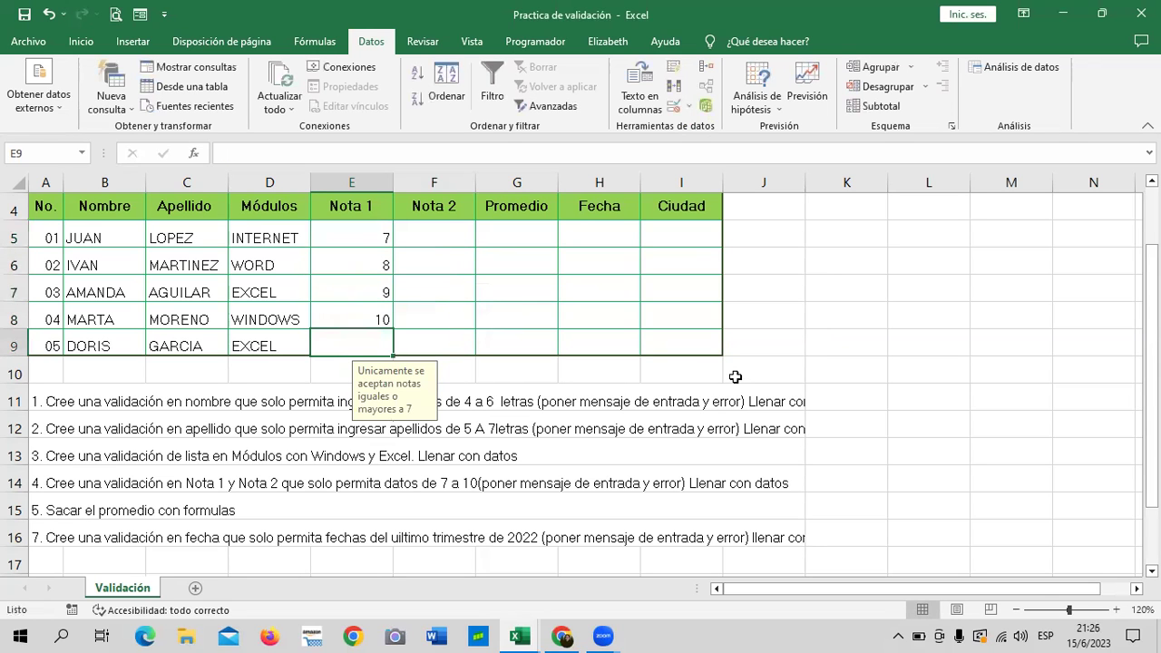
{"action": "type", "text": "12"}
{"action": "key", "text": "Return"}
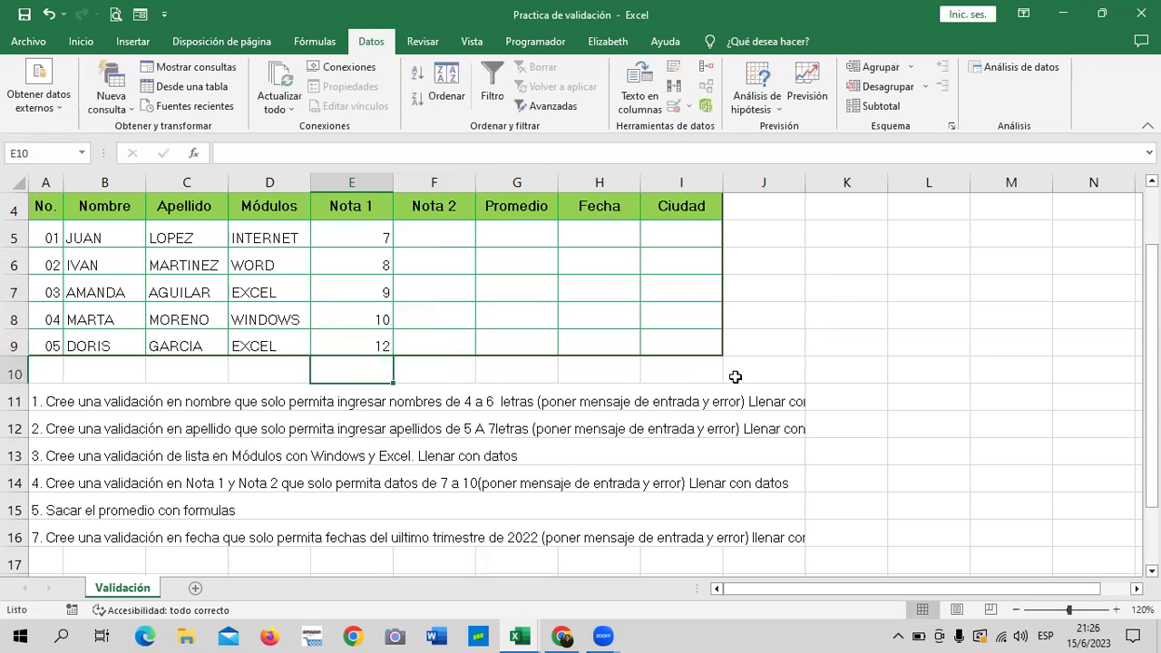
{"action": "left_click", "coordinate": [358, 339]}
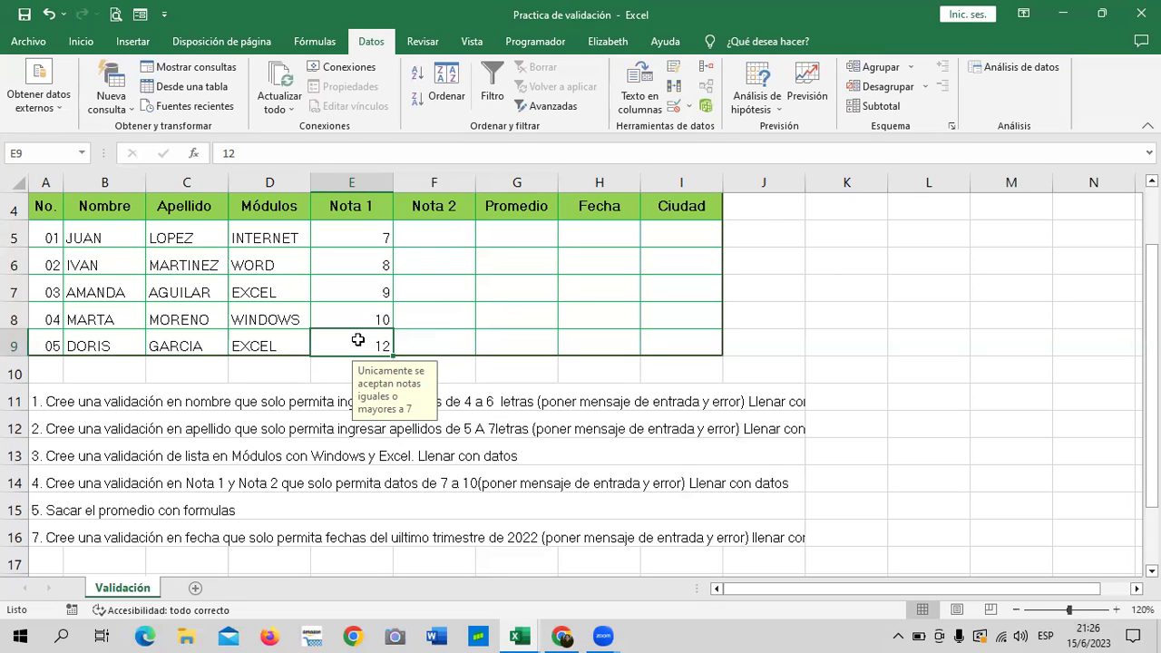
Change the last student's Nota 1 in E9 to 10.
{"action": "left_click", "coordinate": [529, 313]}
{"action": "left_click", "coordinate": [370, 347]}
{"action": "type", "text": "10"}
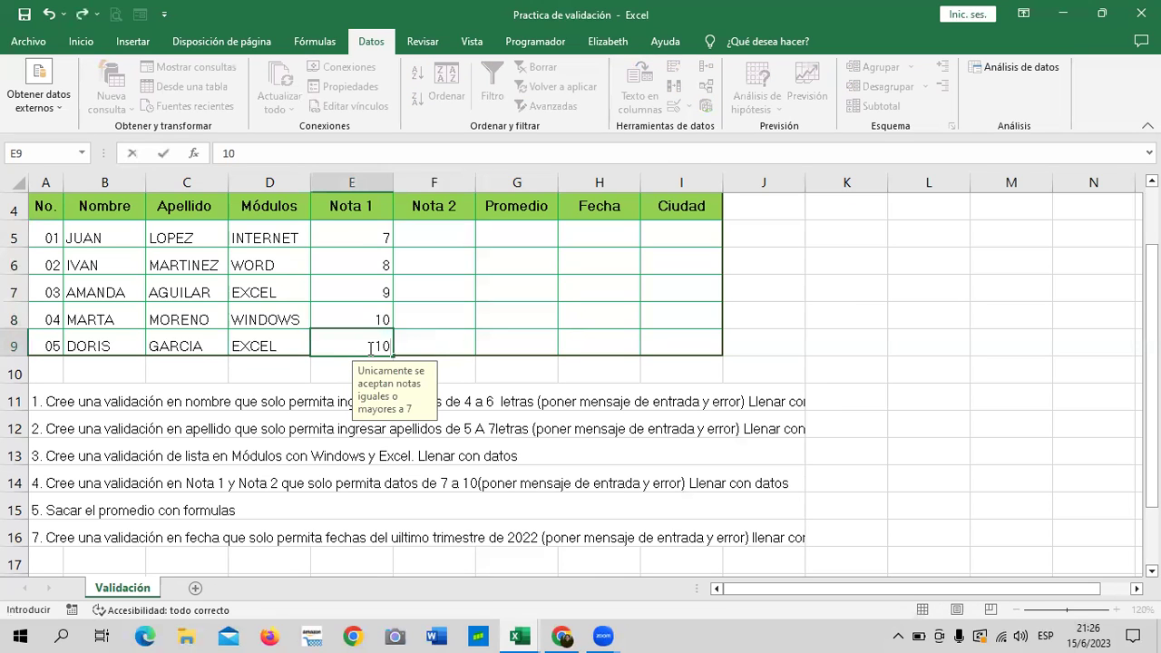
{"action": "key", "text": "Return"}
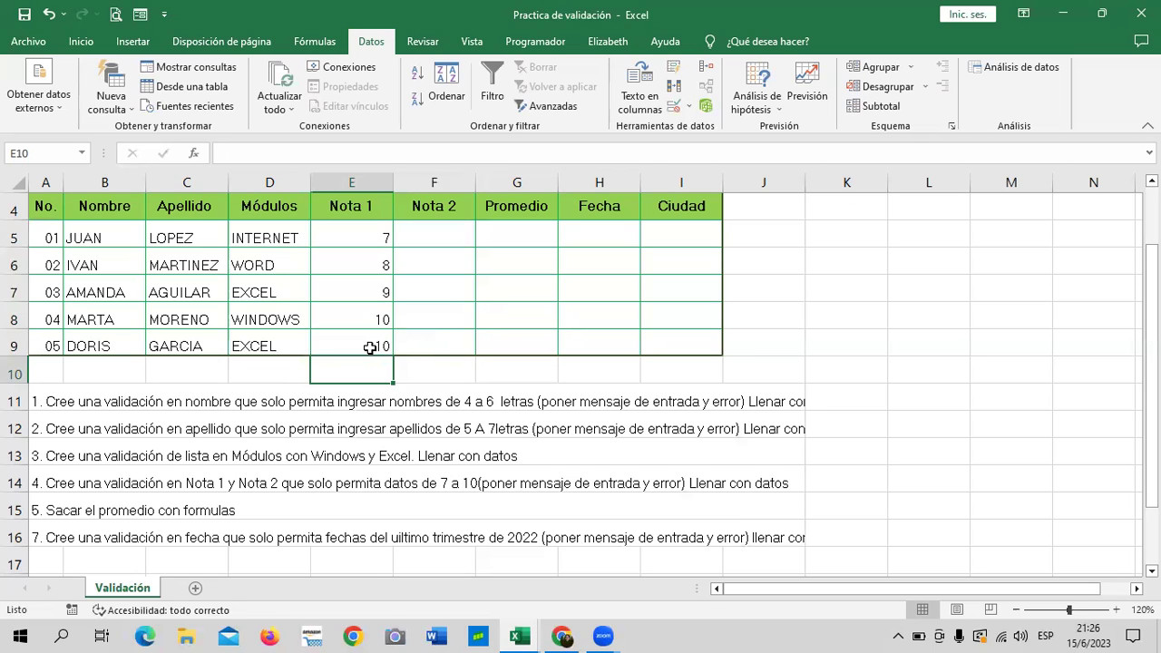
Enter Nota 2 grades 9, 8, 7, 9 and 10 in F5:F9.
{"action": "left_click", "coordinate": [444, 233]}
{"action": "type", "text": "9"}
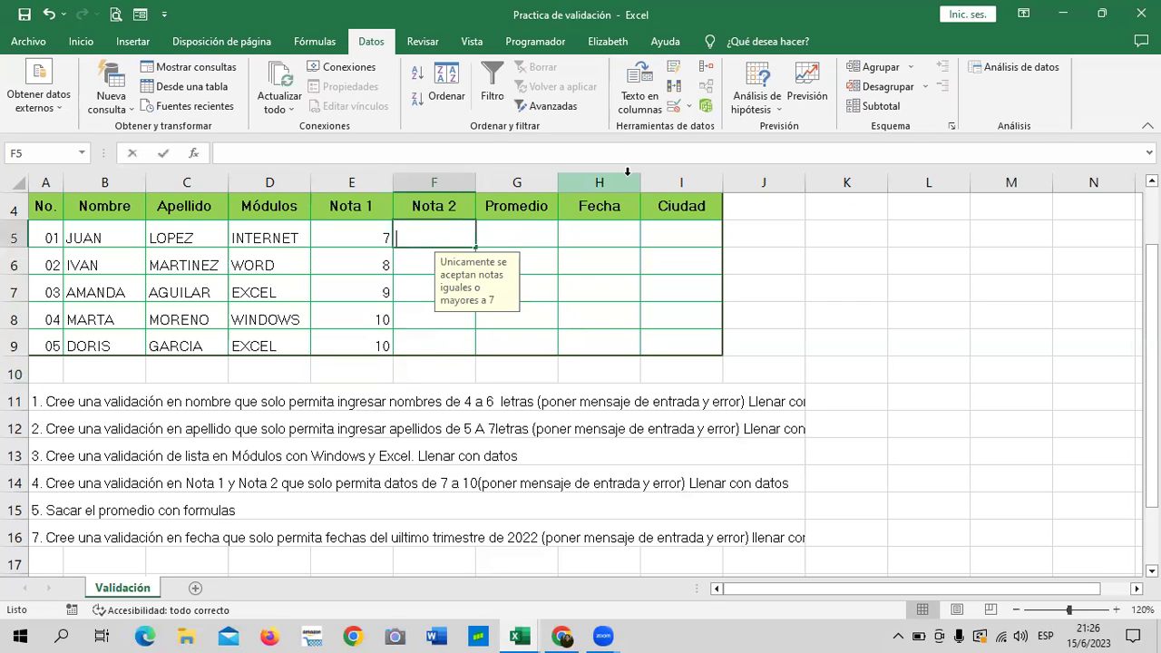
{"action": "key", "text": "Return"}
{"action": "type", "text": "8"}
{"action": "key", "text": "Return"}
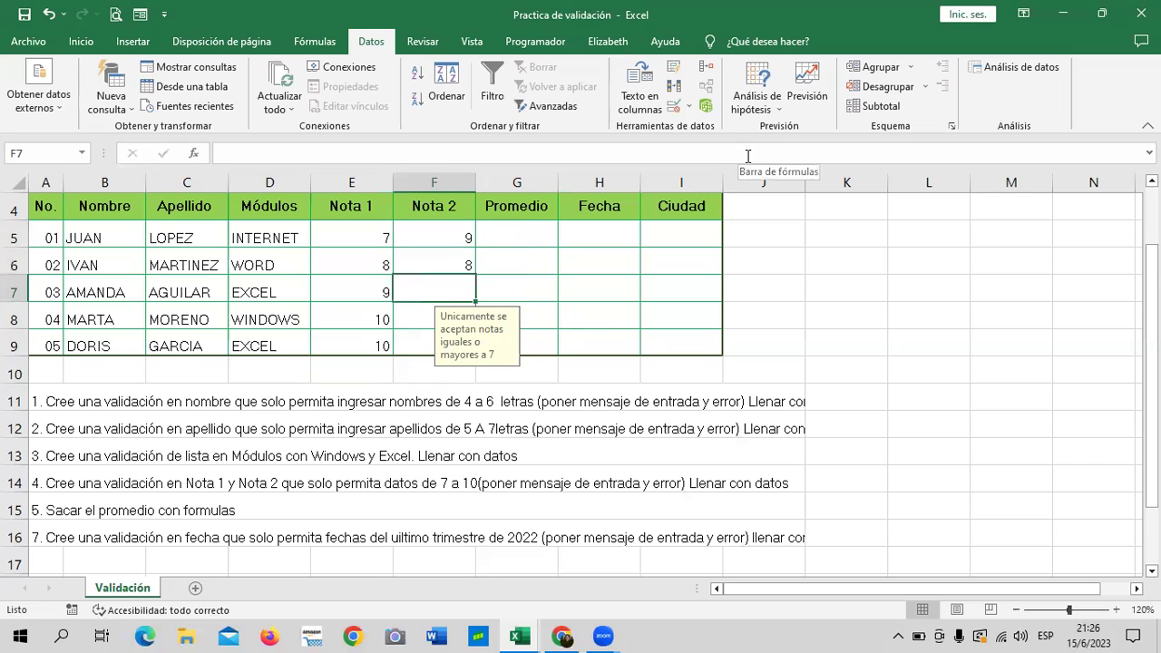
{"action": "type", "text": "7"}
{"action": "key", "text": "Return"}
{"action": "type", "text": "9"}
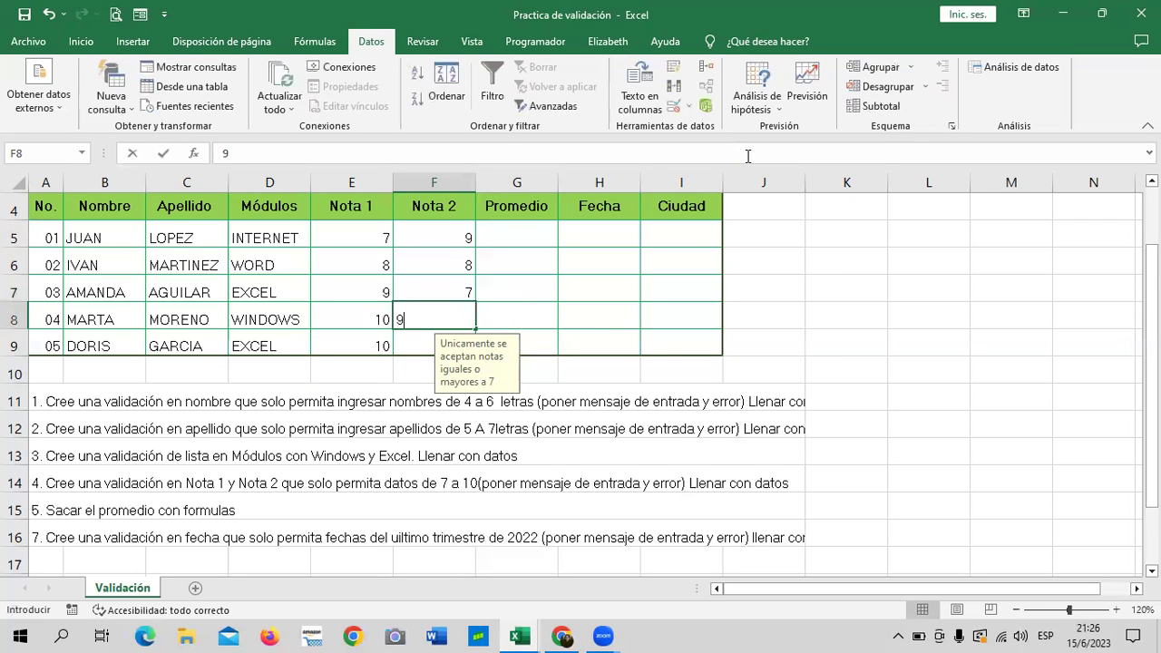
{"action": "key", "text": "Return"}
{"action": "type", "text": "10"}
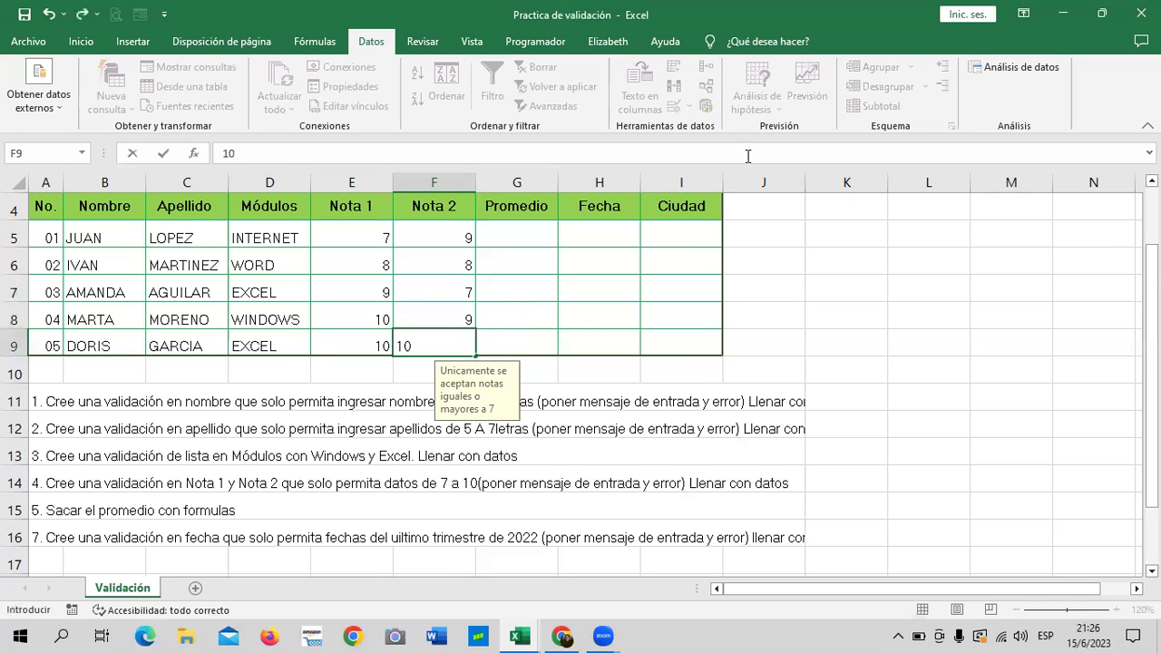
{"action": "key", "text": "Return"}
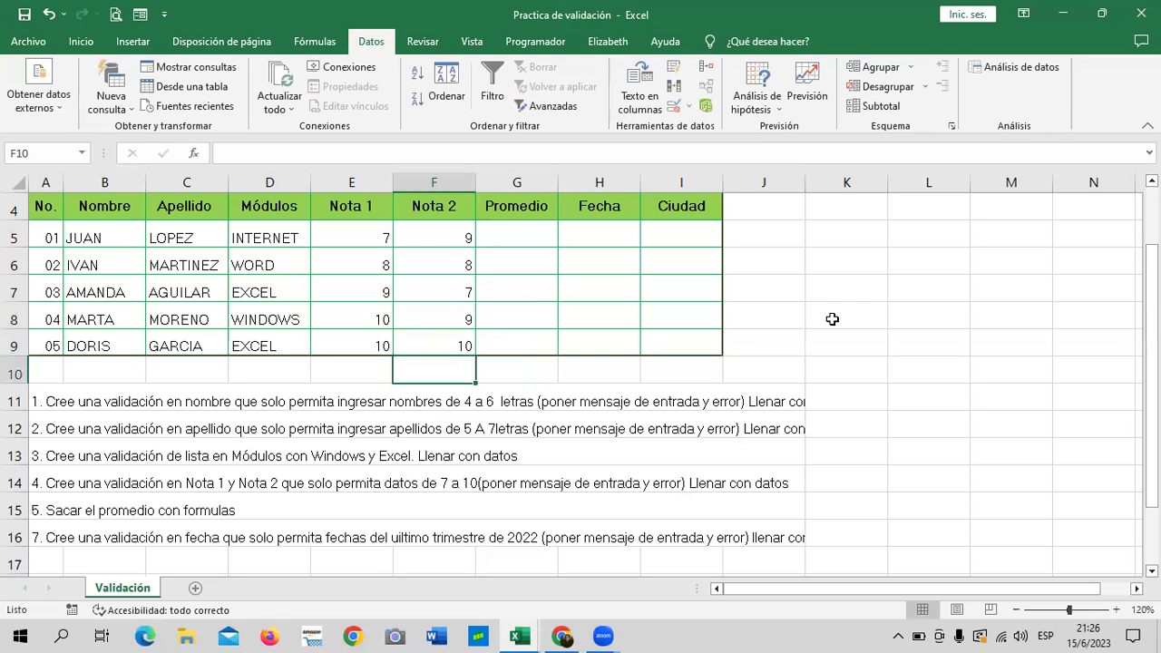
Enter =PROMEDIO(E5:F5) in G5 to average the first student's grades.
{"action": "left_click", "coordinate": [502, 234]}
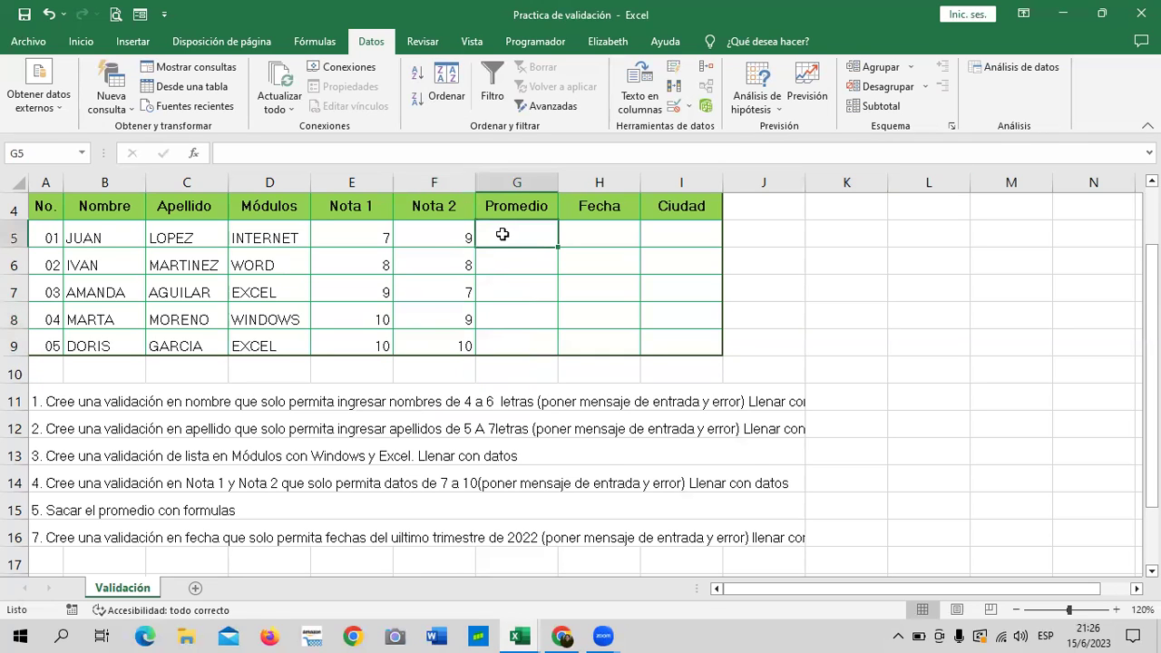
{"action": "type", "text": "="}
{"action": "type", "text": "pro"}
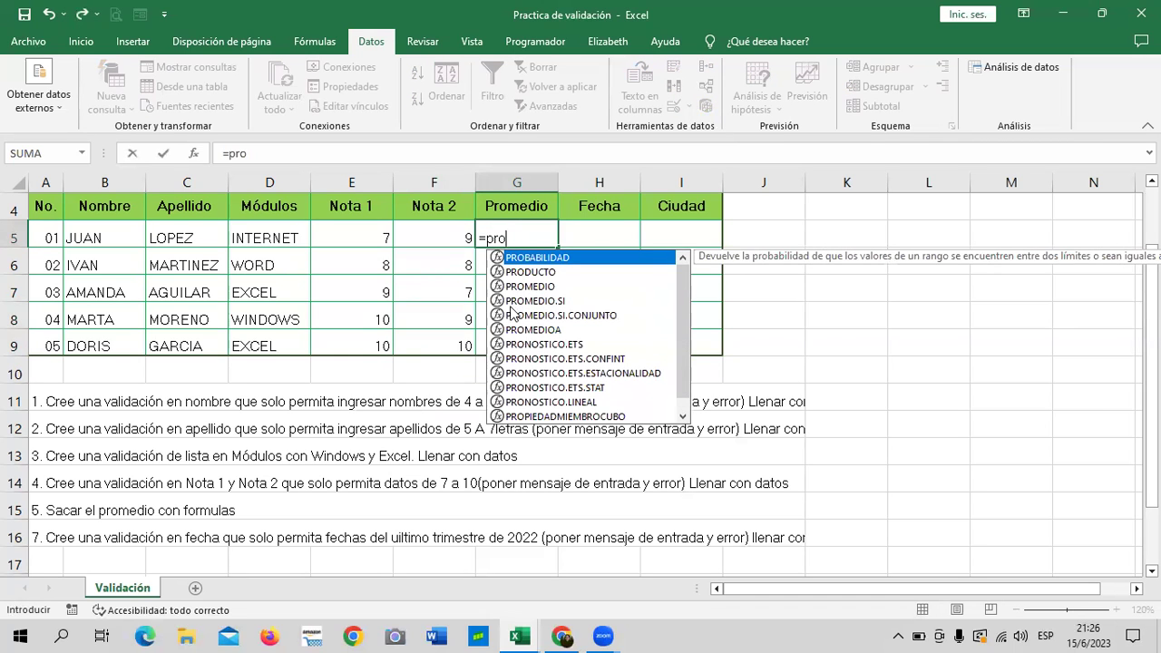
{"action": "double_click", "coordinate": [513, 287]}
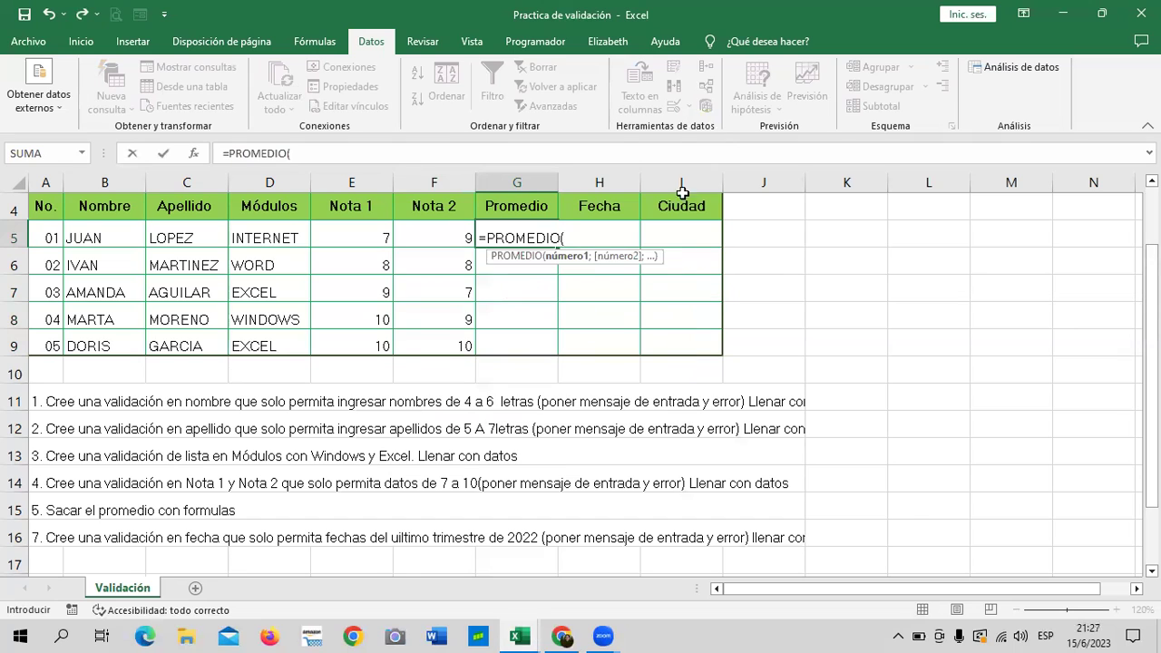
{"action": "left_click_drag", "start_coordinate": [377, 236], "coordinate": [432, 237]}
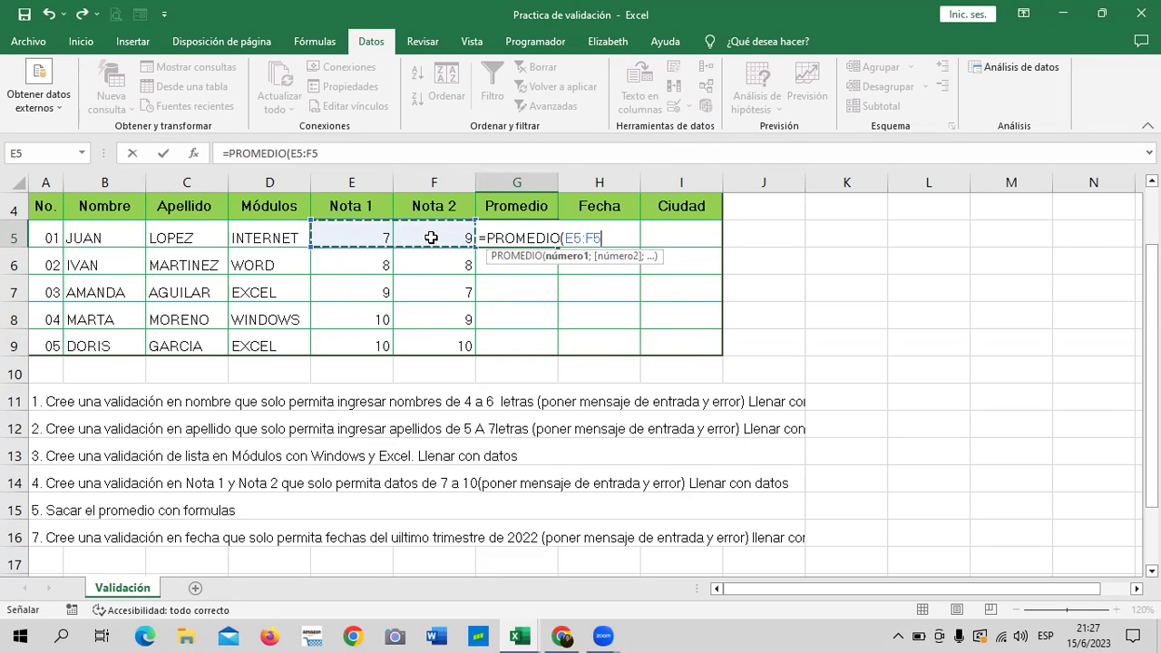
{"action": "type", "text": ")"}
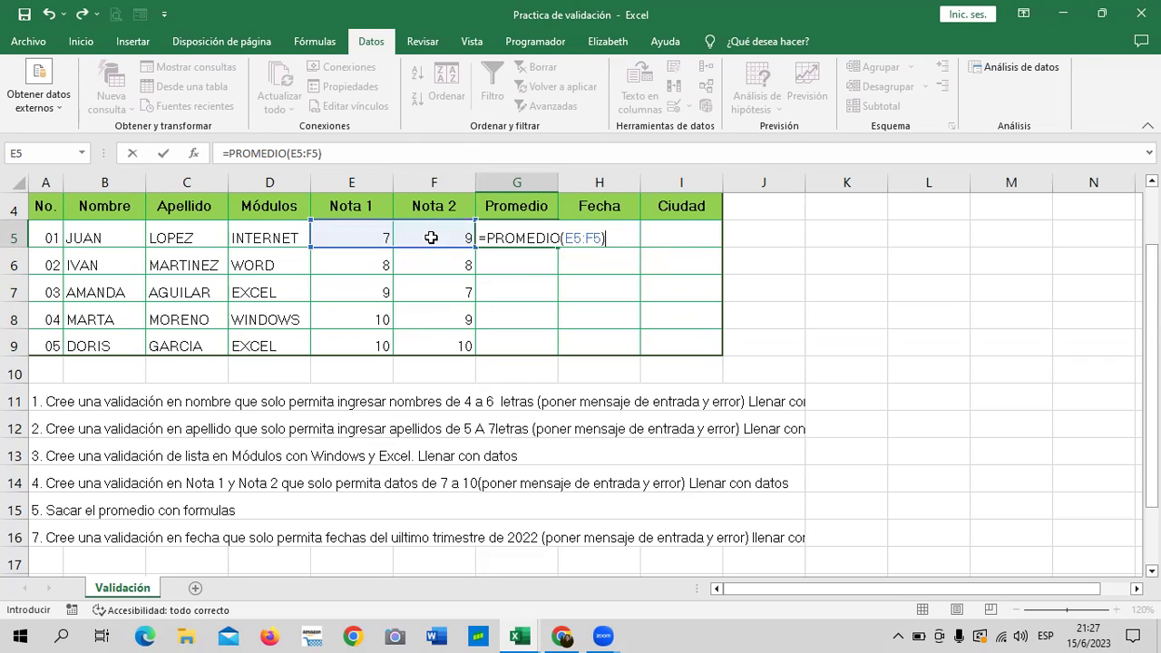
{"action": "key", "text": "Return"}
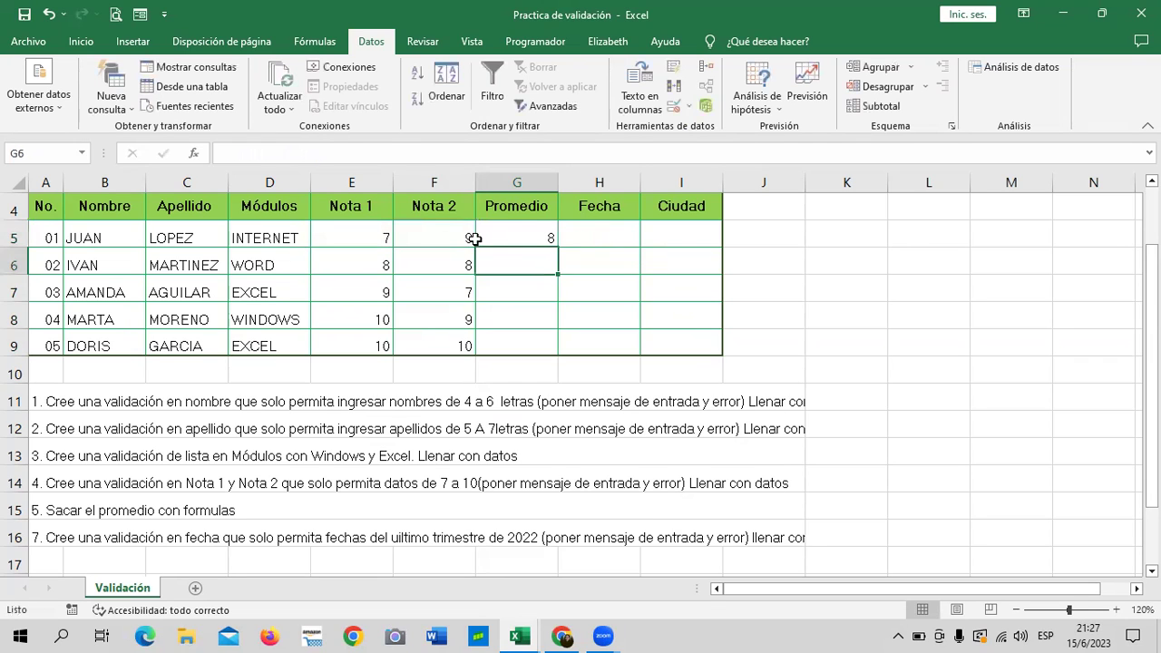
{"action": "left_click", "coordinate": [505, 236]}
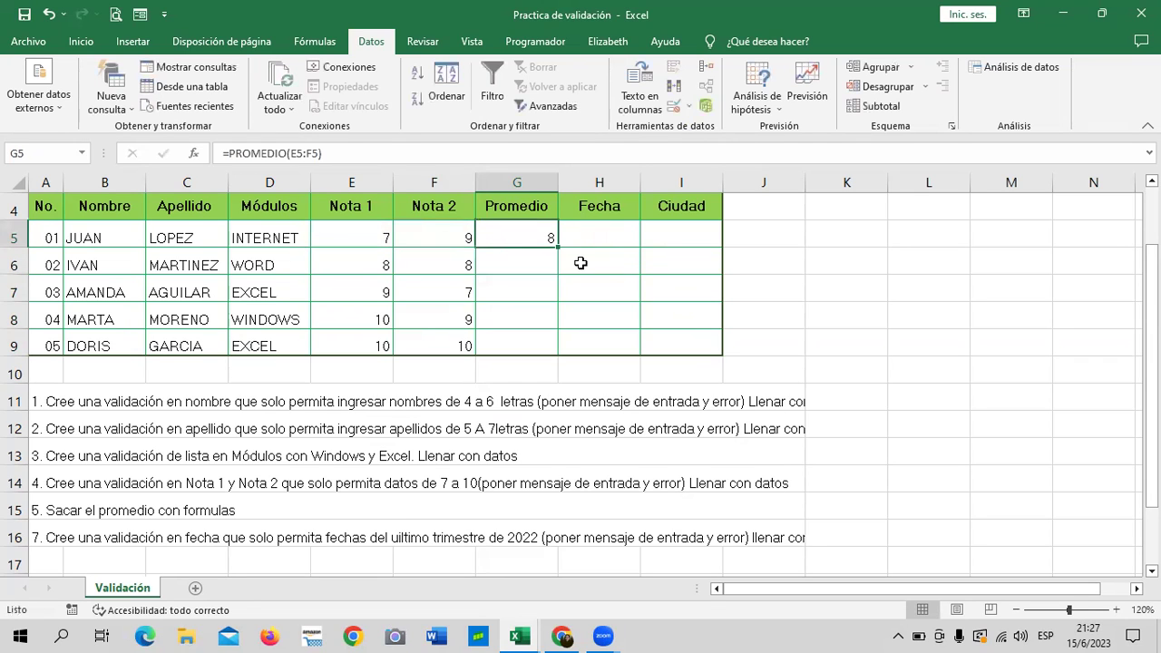
Enter =PROMEDIO(E6:F6) in G6.
{"action": "left_click", "coordinate": [526, 255]}
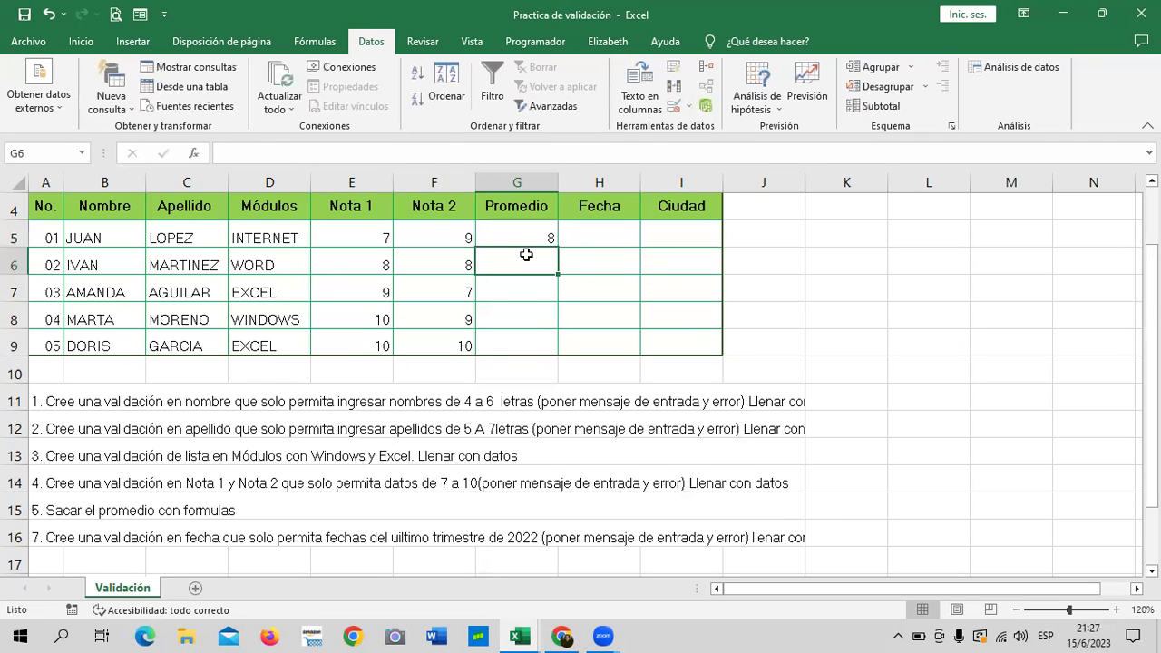
{"action": "type", "text": "="}
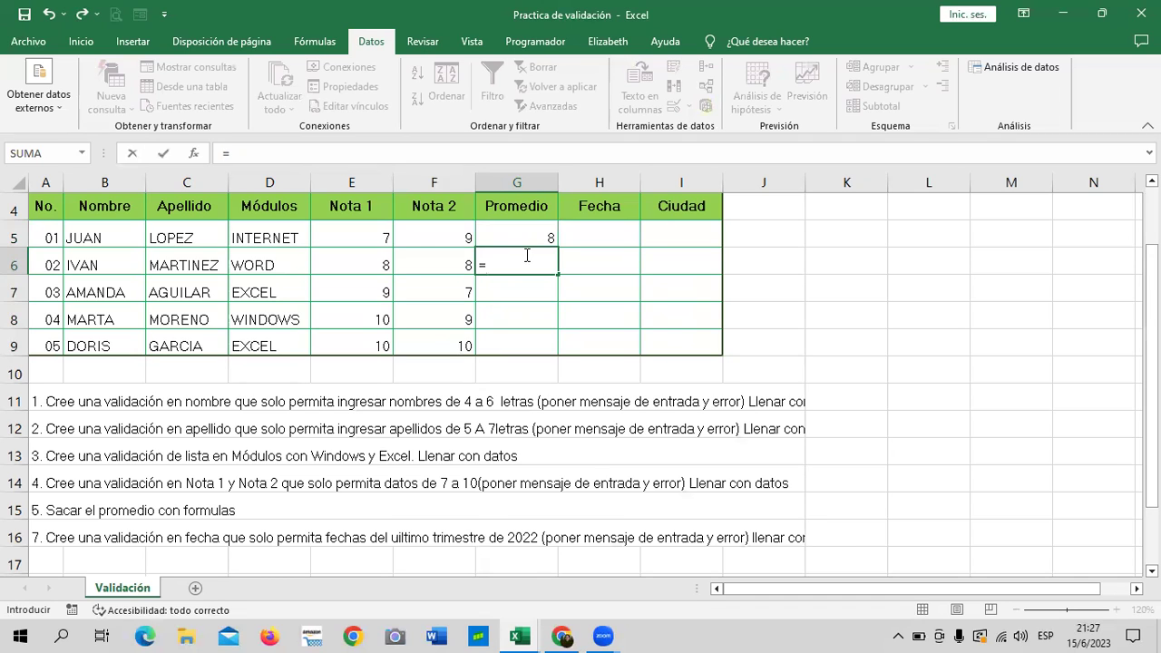
{"action": "type", "text": "pr"}
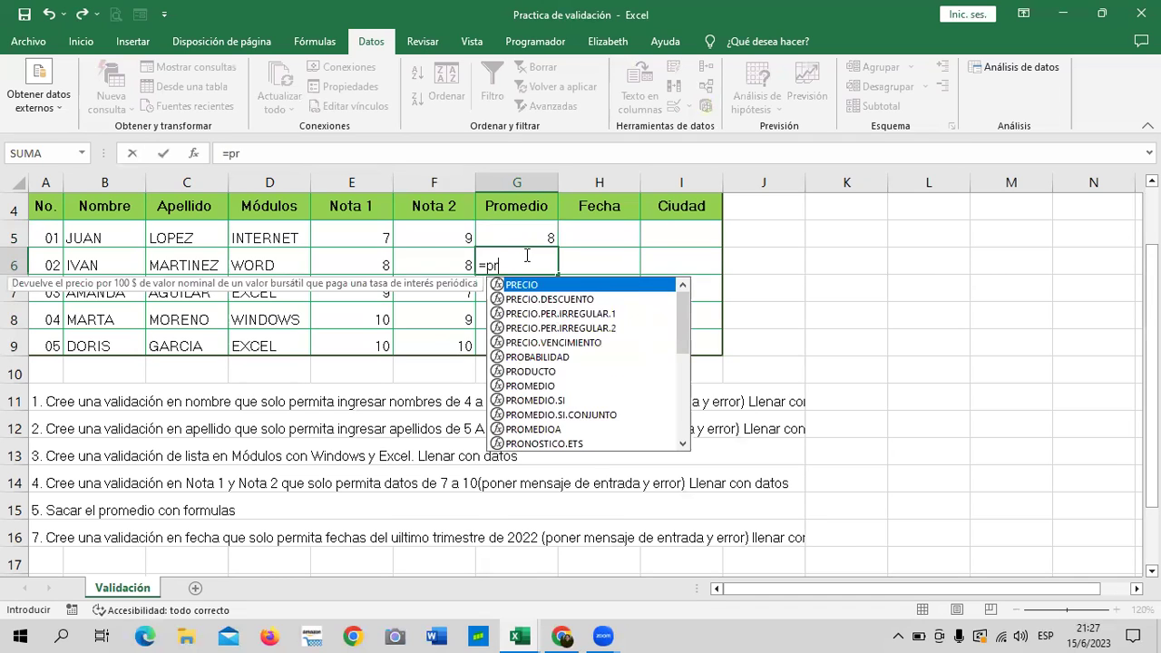
{"action": "type", "text": "ome"}
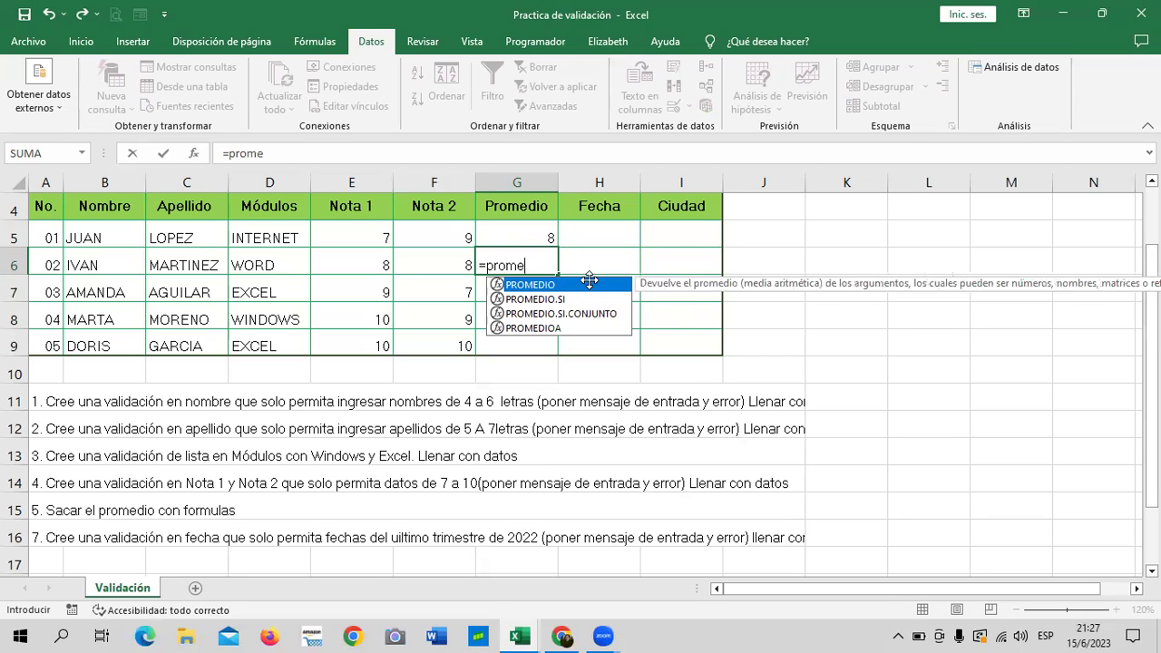
{"action": "double_click", "coordinate": [590, 283]}
{"action": "left_click_drag", "start_coordinate": [361, 260], "coordinate": [434, 258]}
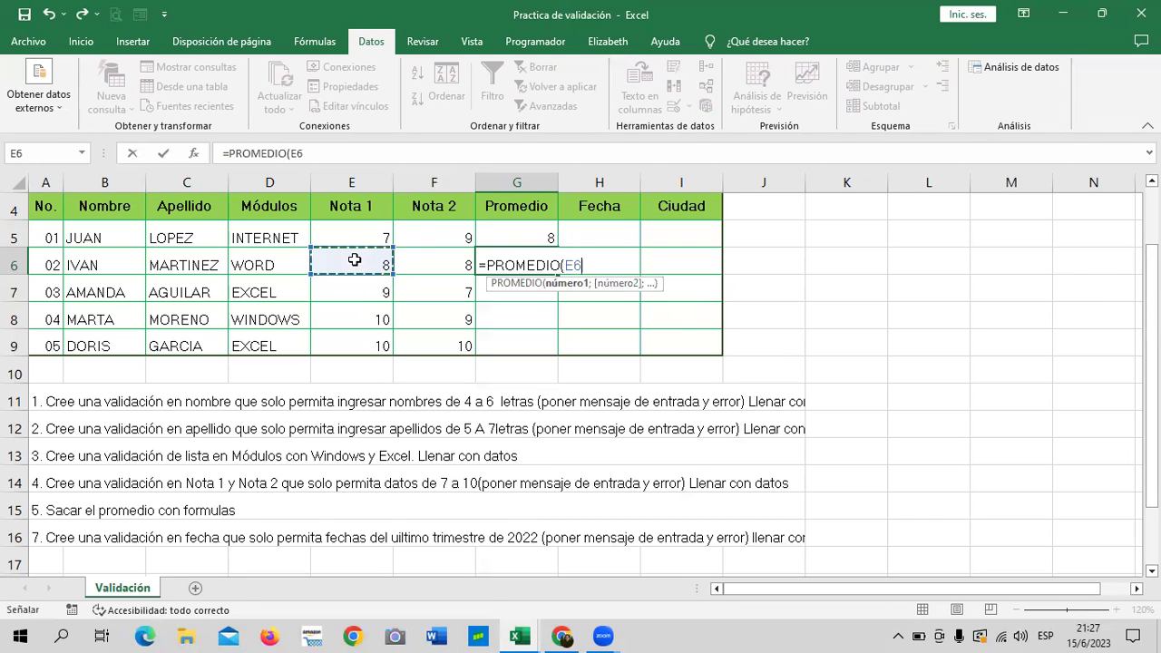
{"action": "type", "text": ")"}
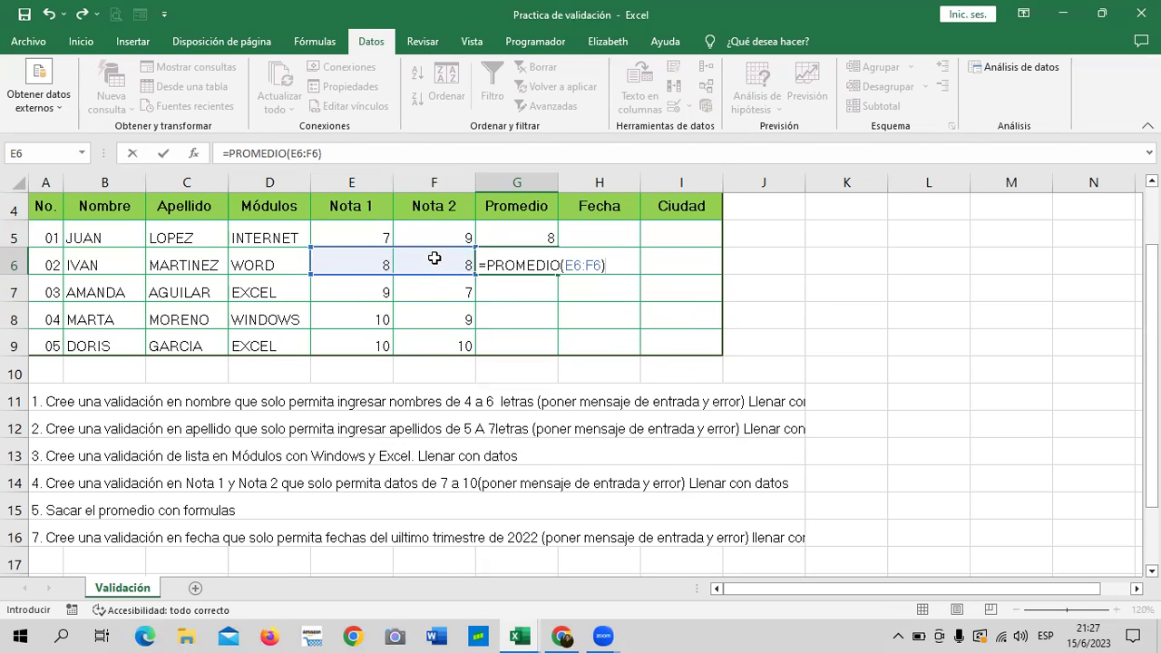
{"action": "key", "text": "Return"}
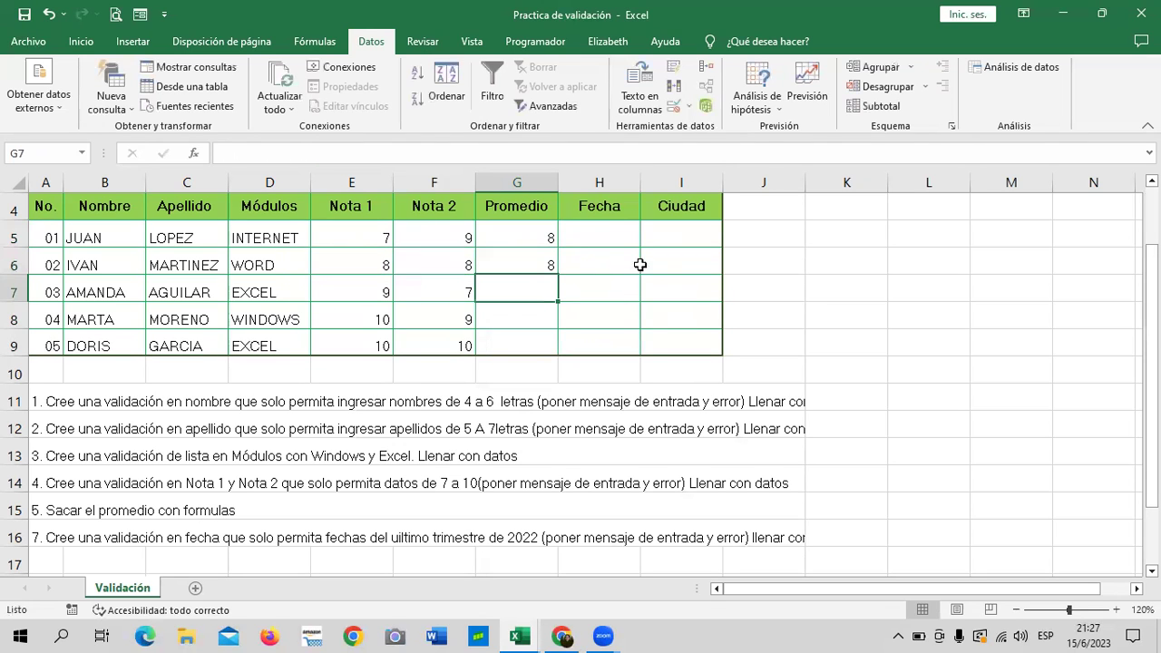
Fill the G6 average formula down through G9.
{"action": "left_click", "coordinate": [582, 258]}
{"action": "left_click", "coordinate": [535, 261]}
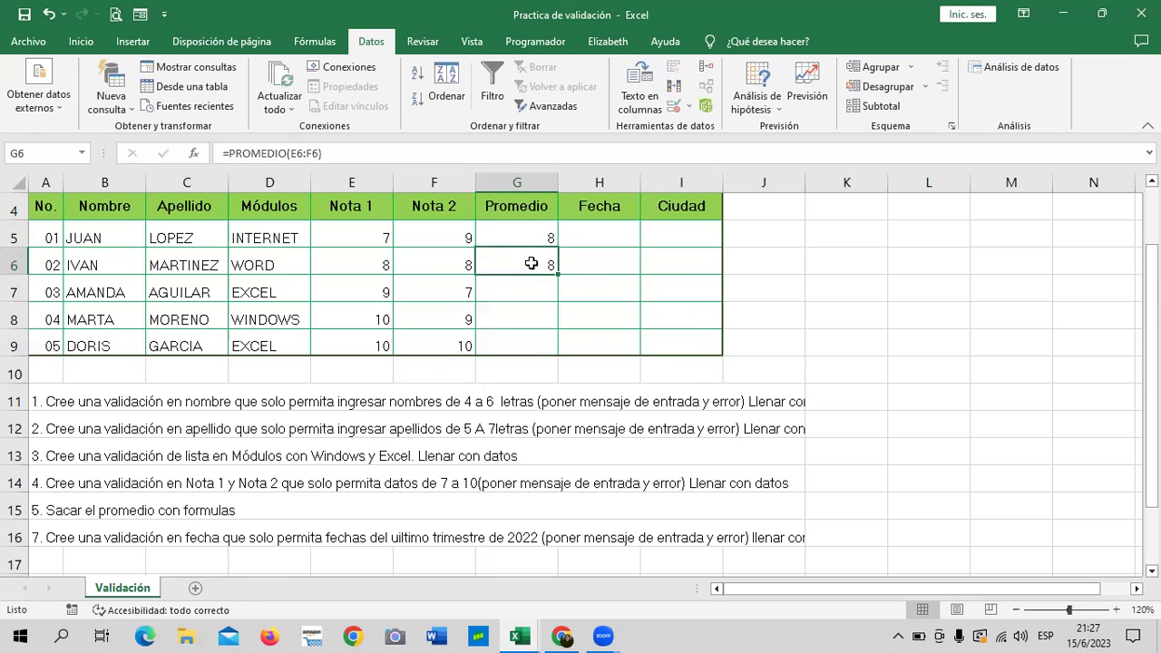
{"action": "mouse_move", "coordinate": [558, 274]}
{"action": "left_mouse_down"}
{"action": "mouse_move", "coordinate": [562, 357]}
{"action": "mouse_move", "coordinate": [595, 346]}
{"action": "left_mouse_up"}
{"action": "left_click", "coordinate": [794, 321]}
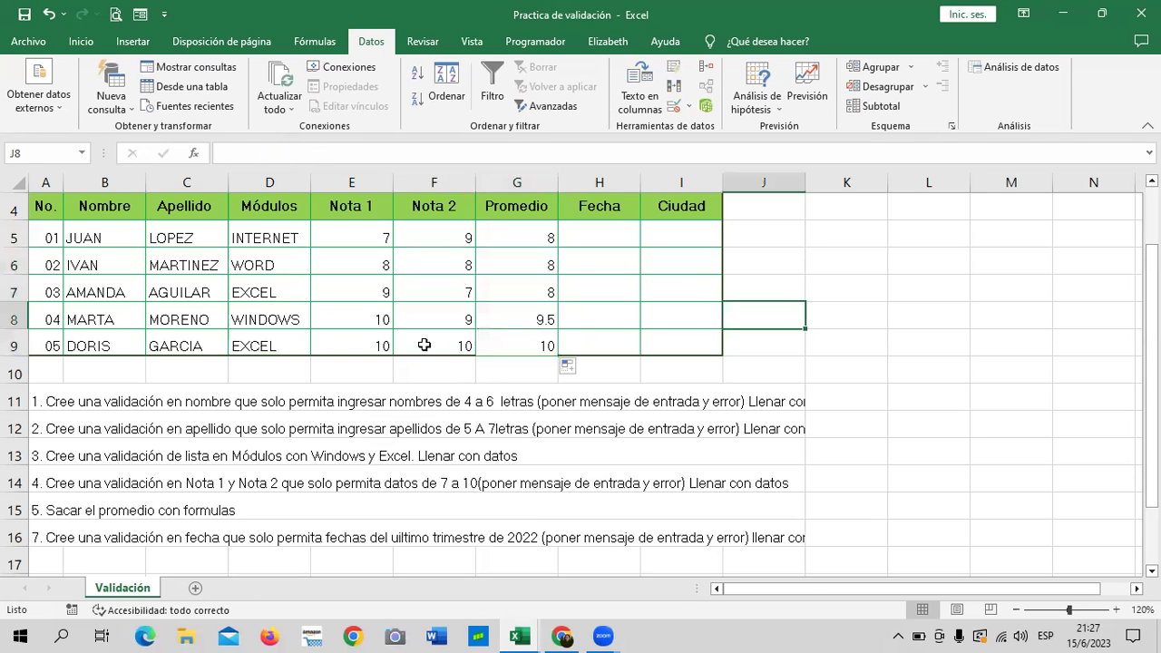
{"action": "left_click", "coordinate": [492, 311]}
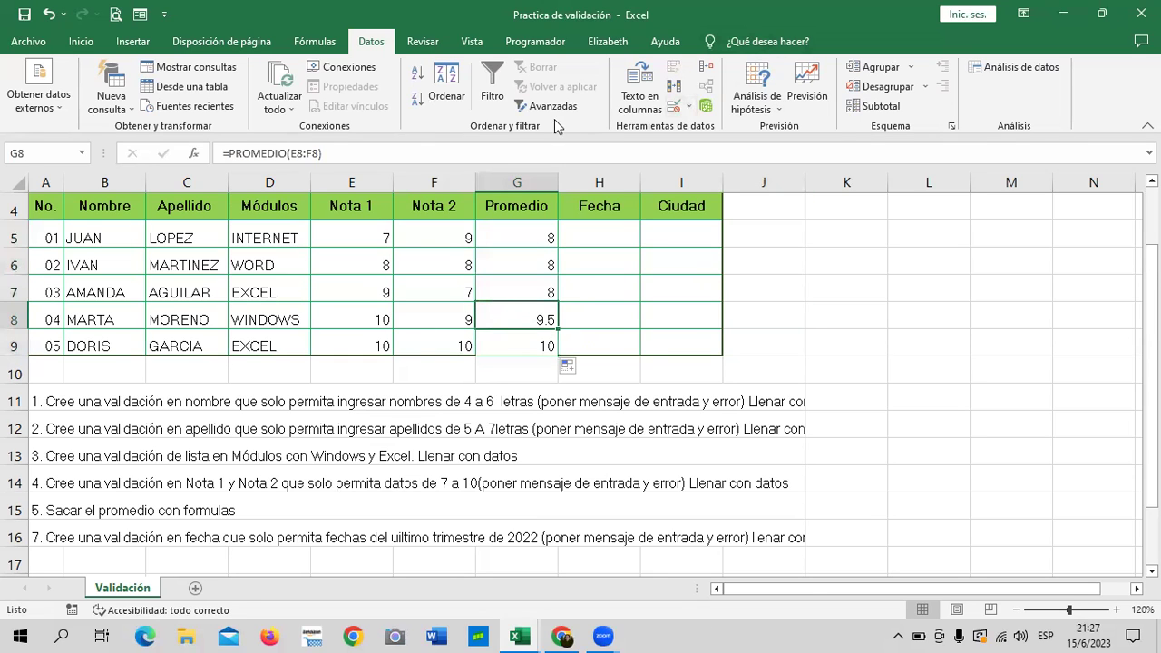
Format the averages in G5:G8 with two decimal places.
{"action": "left_click", "coordinate": [81, 42]}
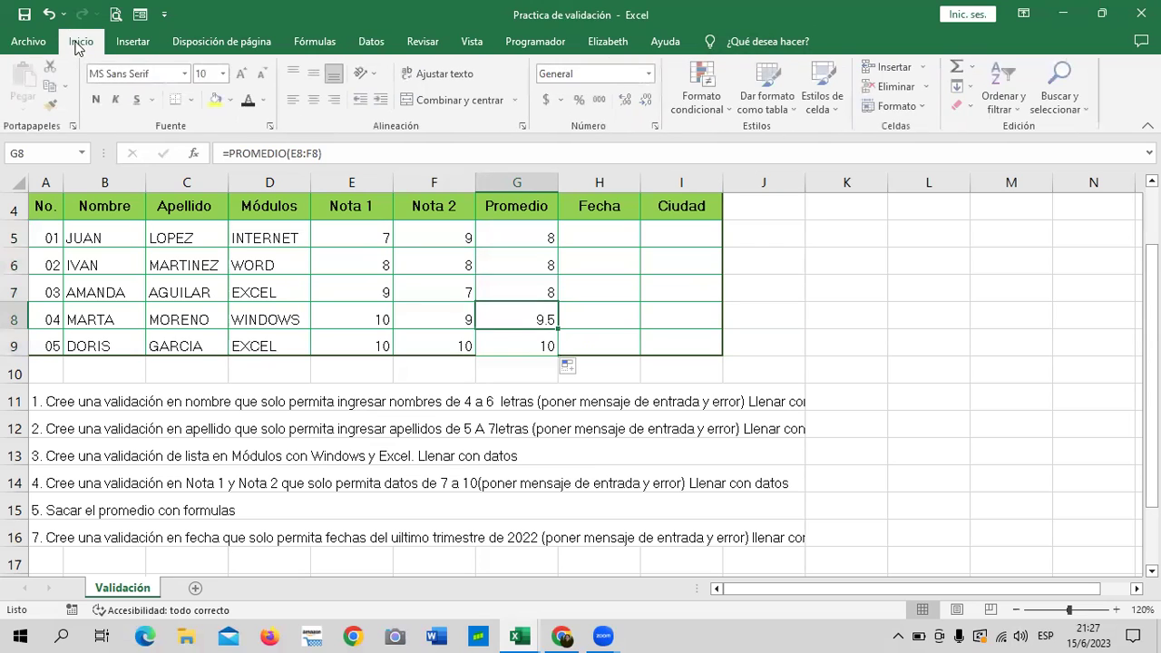
{"action": "left_click", "coordinate": [646, 102]}
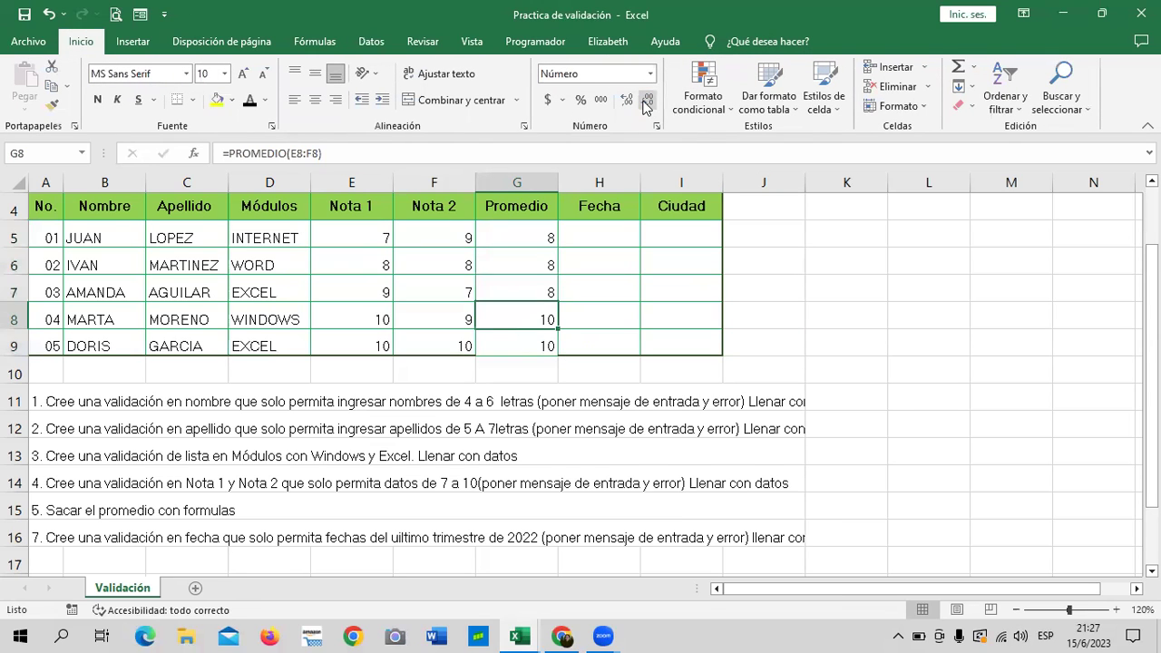
{"action": "left_click", "coordinate": [807, 337]}
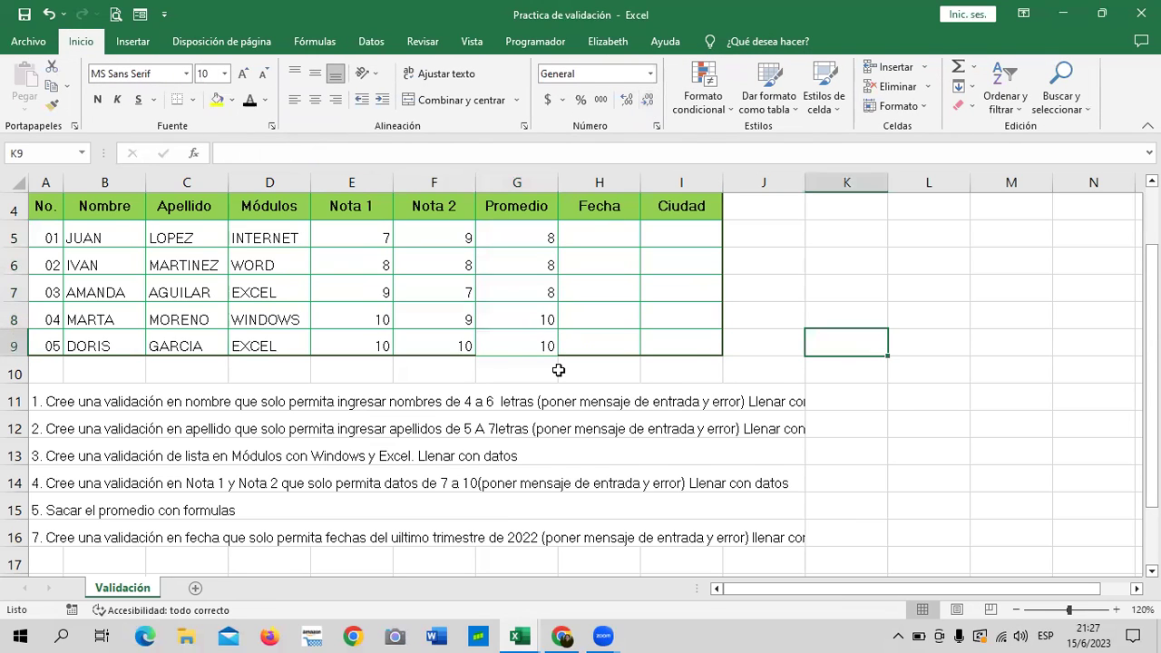
{"action": "left_click", "coordinate": [513, 335]}
{"action": "left_click", "coordinate": [515, 314]}
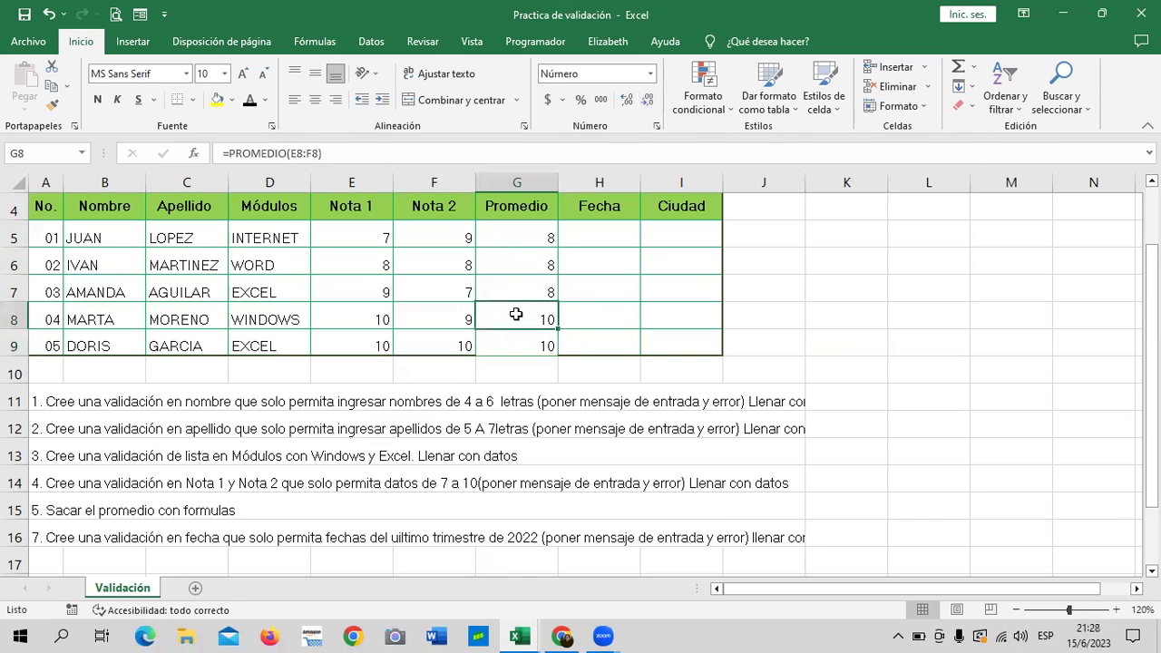
{"action": "mouse_move", "coordinate": [517, 238]}
{"action": "left_mouse_down"}
{"action": "mouse_move", "coordinate": [526, 332]}
{"action": "mouse_move", "coordinate": [522, 319]}
{"action": "left_mouse_up"}
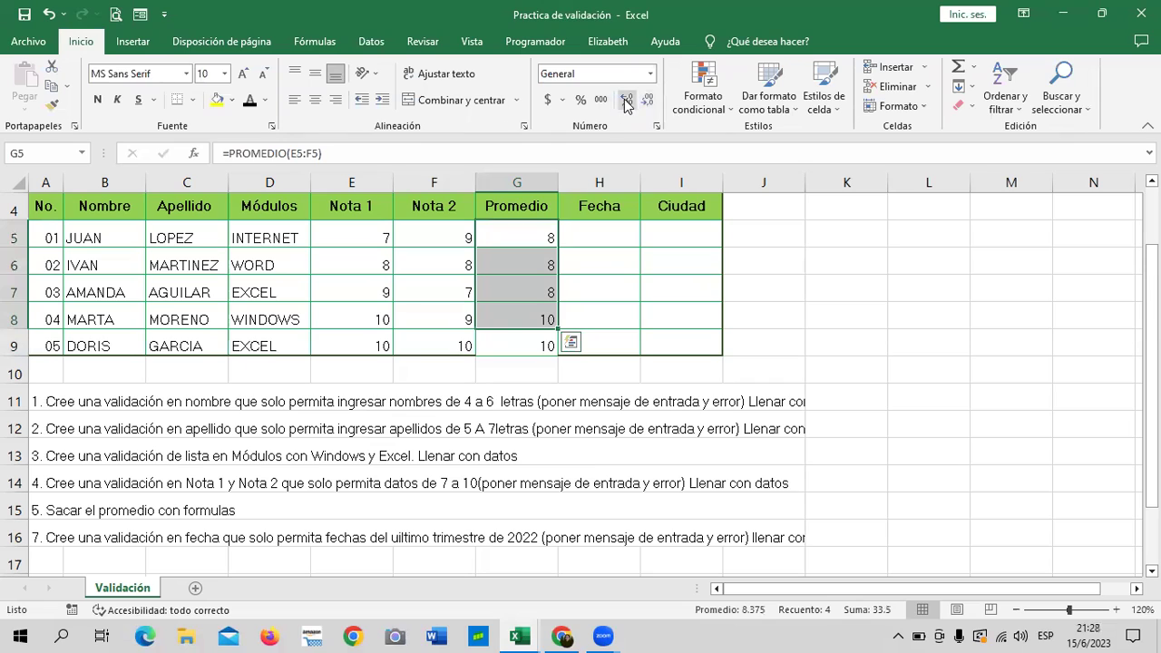
{"action": "left_click", "coordinate": [626, 100]}
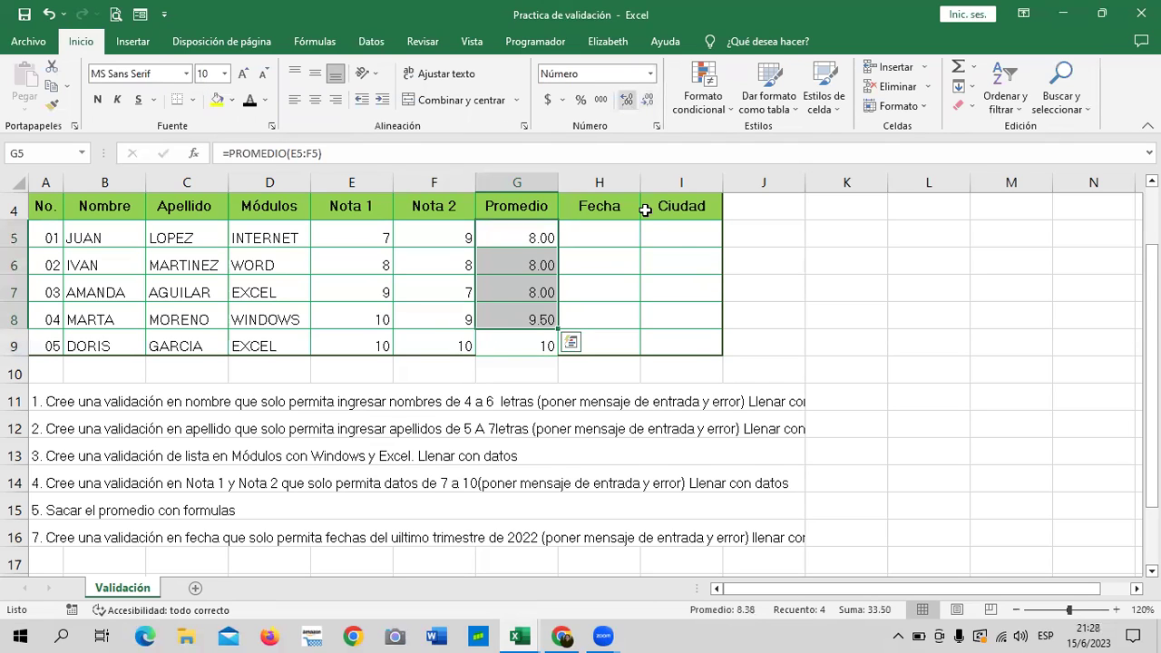
Make the G9 average show one decimal place, reading 10.0.
{"action": "left_click", "coordinate": [680, 251]}
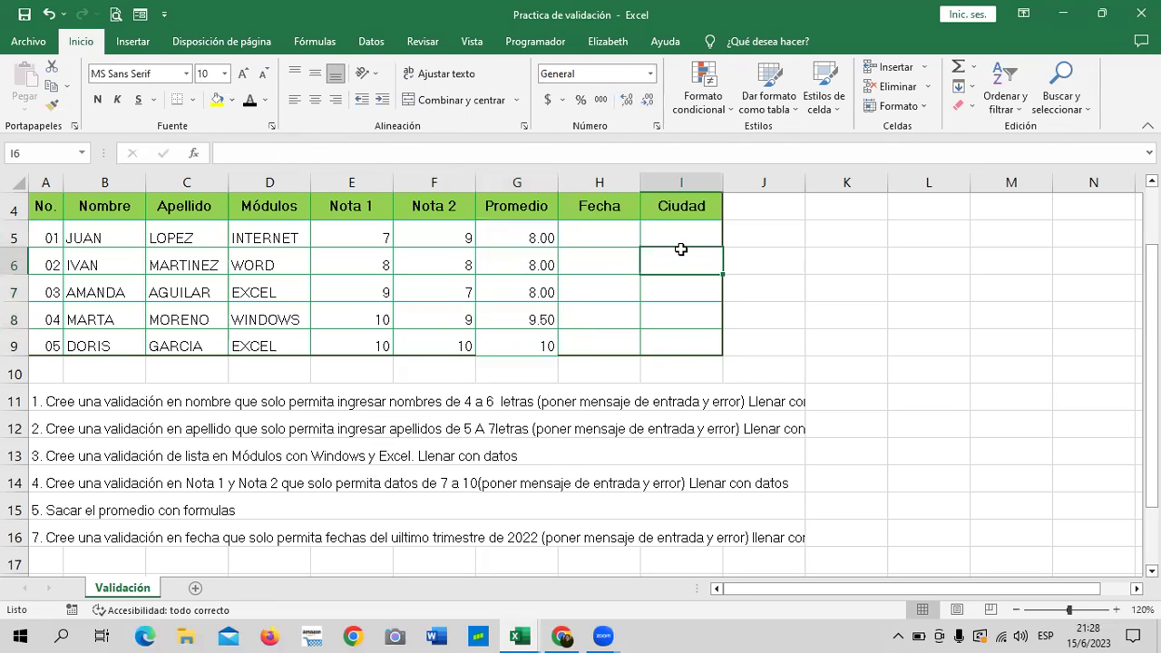
{"action": "left_click", "coordinate": [518, 335]}
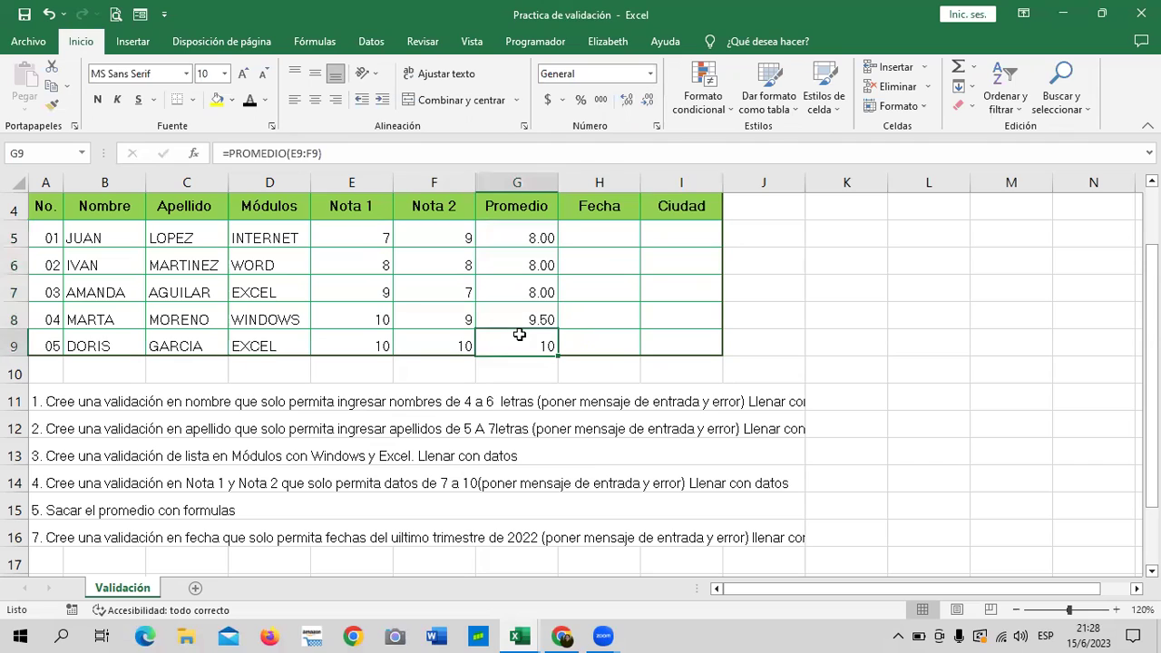
{"action": "left_click", "coordinate": [627, 101]}
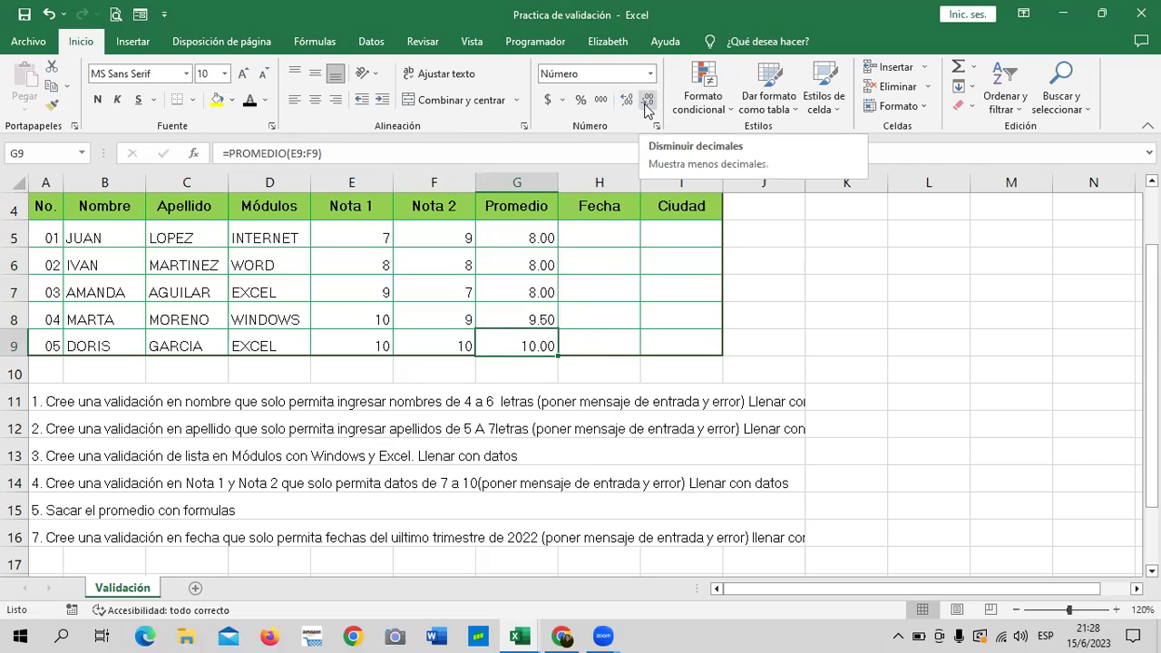
{"action": "left_click", "coordinate": [647, 103]}
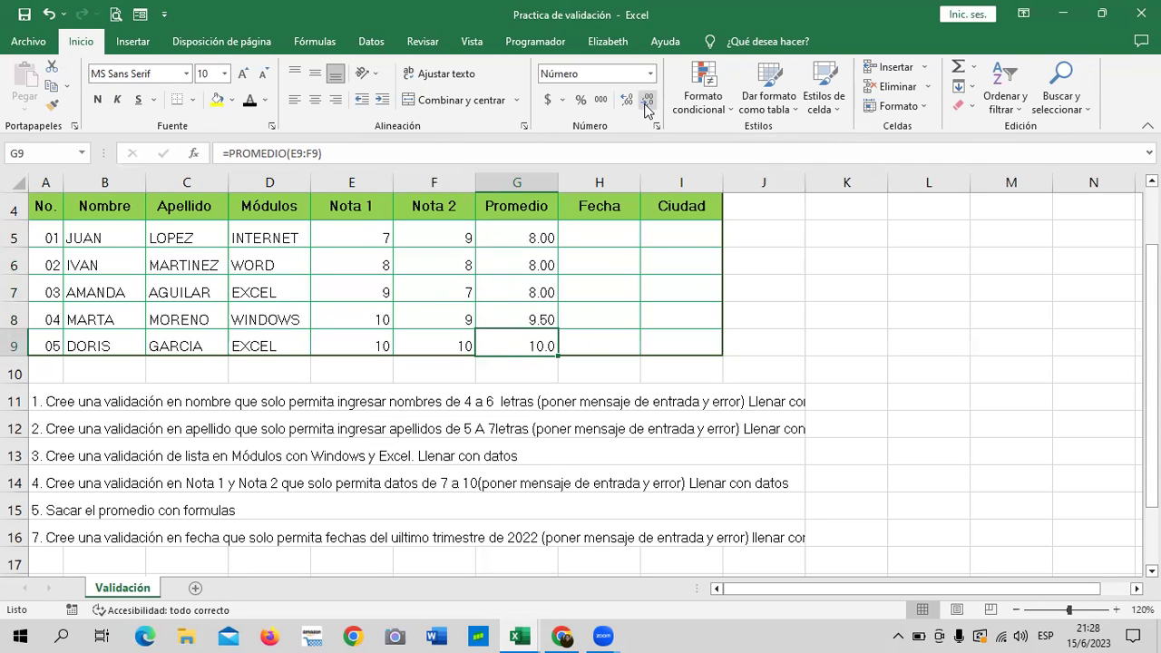
{"action": "left_click", "coordinate": [847, 347]}
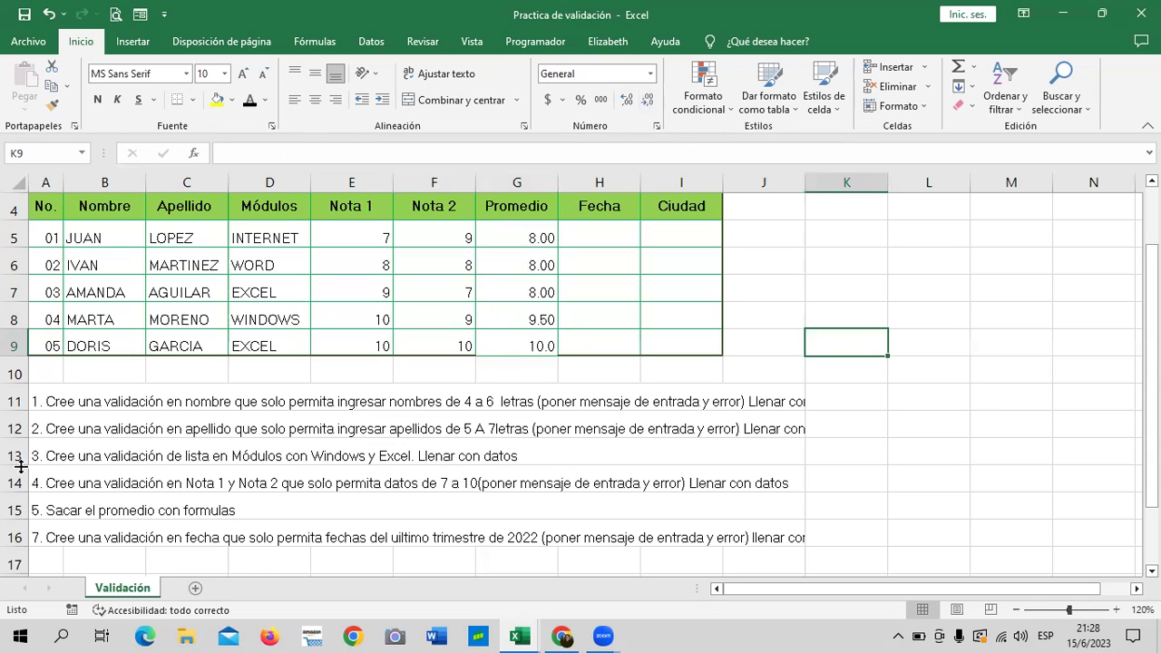
Review the averaging and date validation instructions in rows 15 and 16.
{"action": "left_click", "coordinate": [205, 510]}
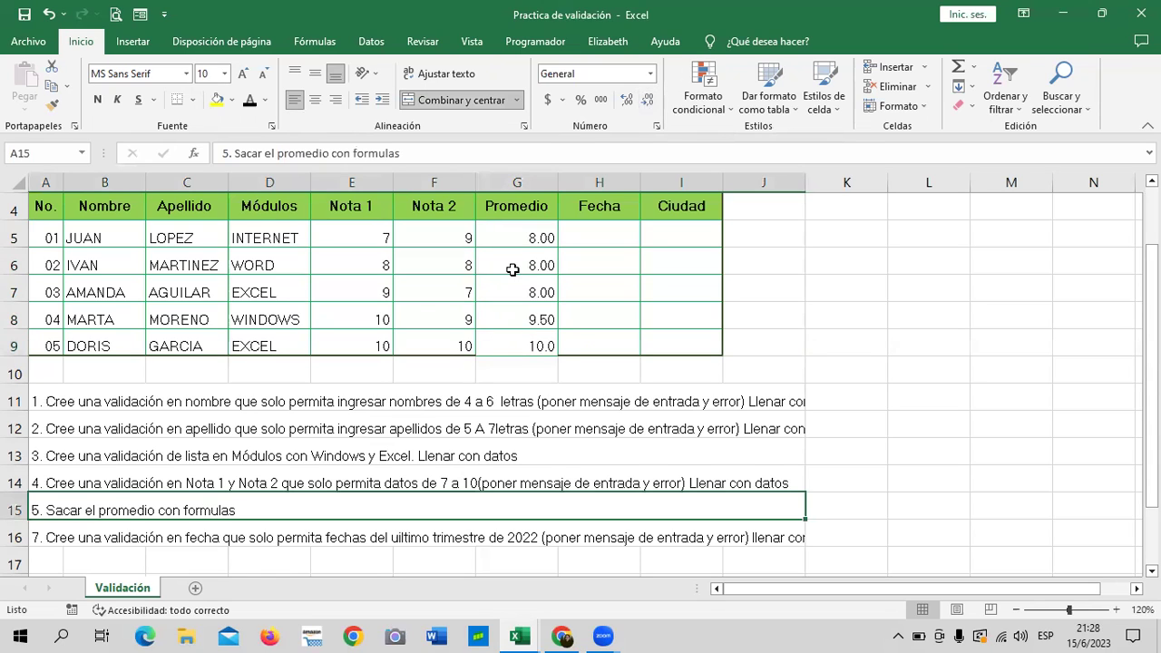
{"action": "left_click", "coordinate": [199, 551]}
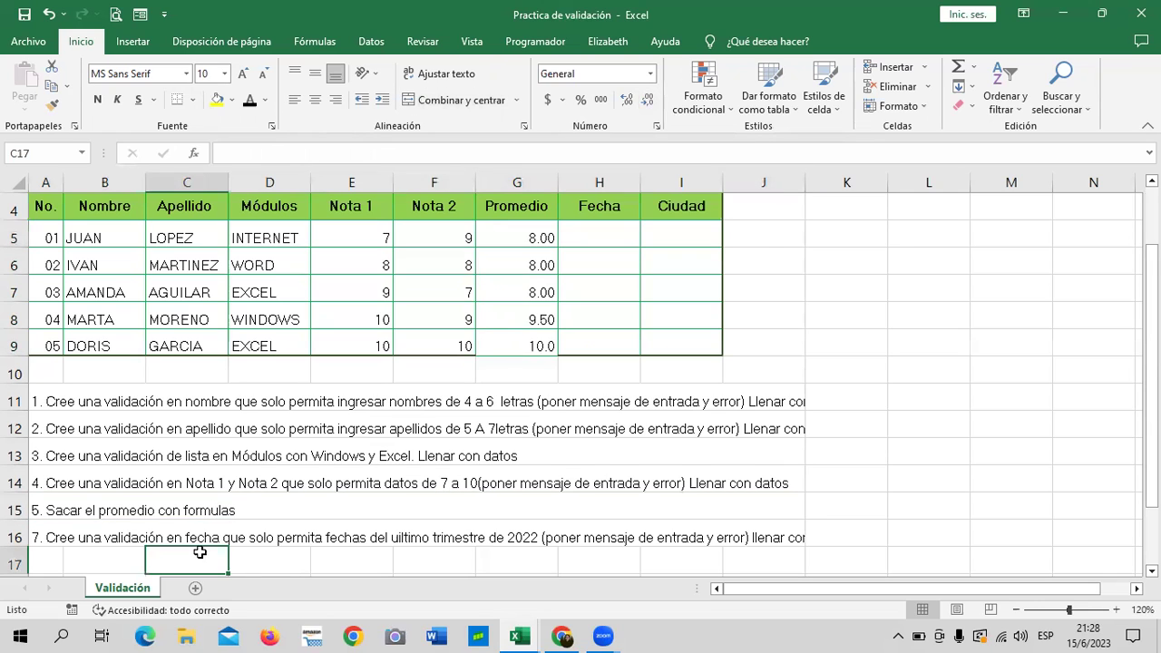
{"action": "left_click", "coordinate": [70, 539]}
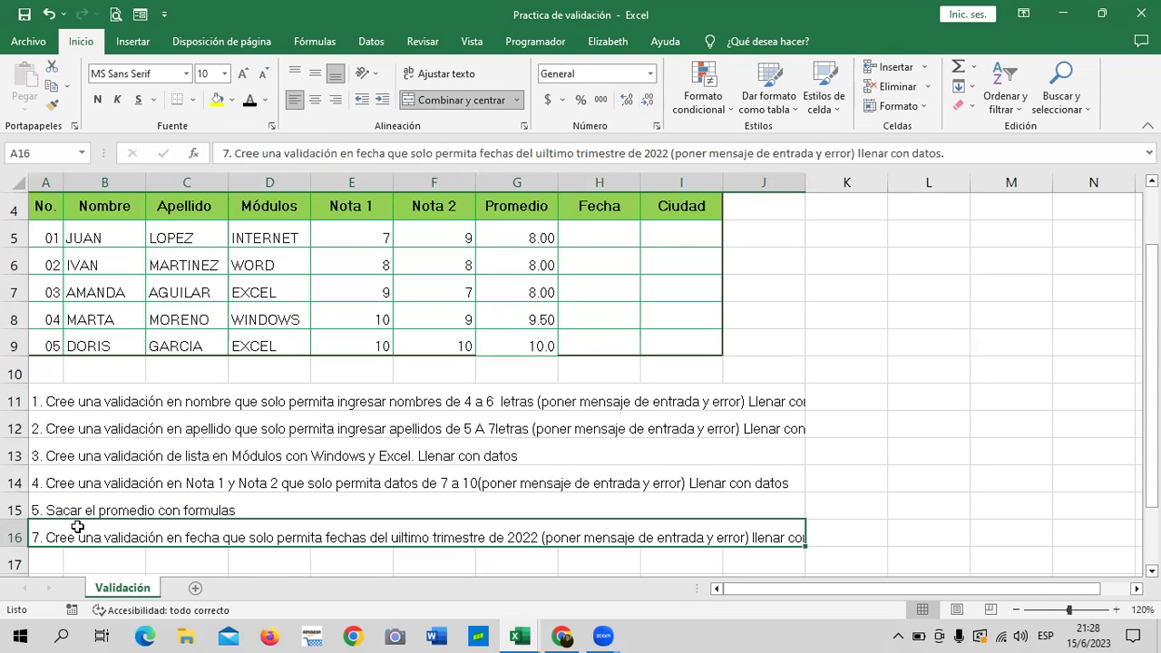
Select the Fecha cells H5:H9.
{"action": "left_click", "coordinate": [810, 406]}
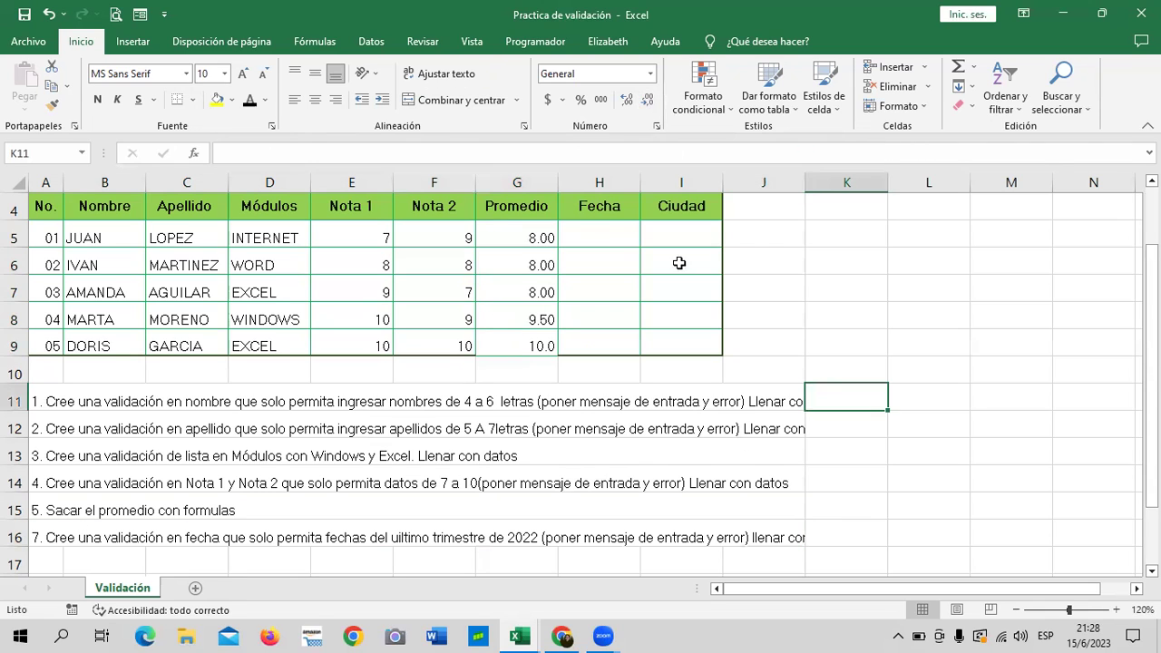
{"action": "left_click", "coordinate": [616, 236]}
{"action": "left_click_drag", "start_coordinate": [616, 322], "coordinate": [617, 346]}
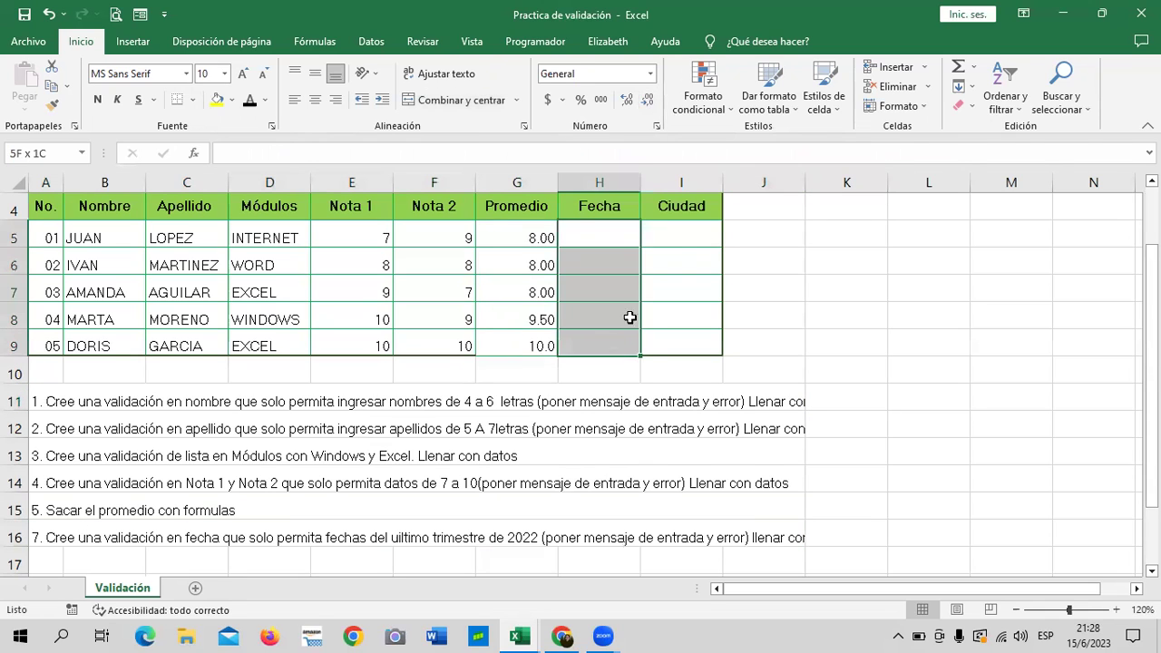
{"action": "left_click", "coordinate": [906, 288]}
{"action": "left_click_drag", "start_coordinate": [598, 236], "coordinate": [604, 341]}
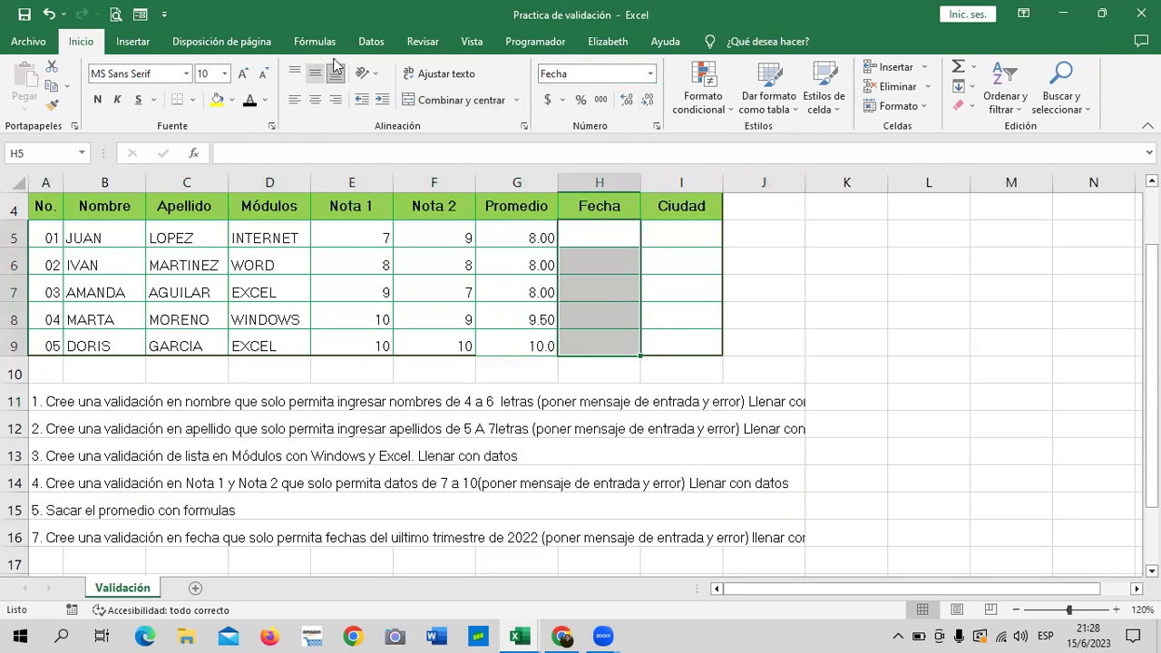
Set a date validation rule between 1/10/2022 and 31/12/2022.
{"action": "left_click", "coordinate": [371, 42]}
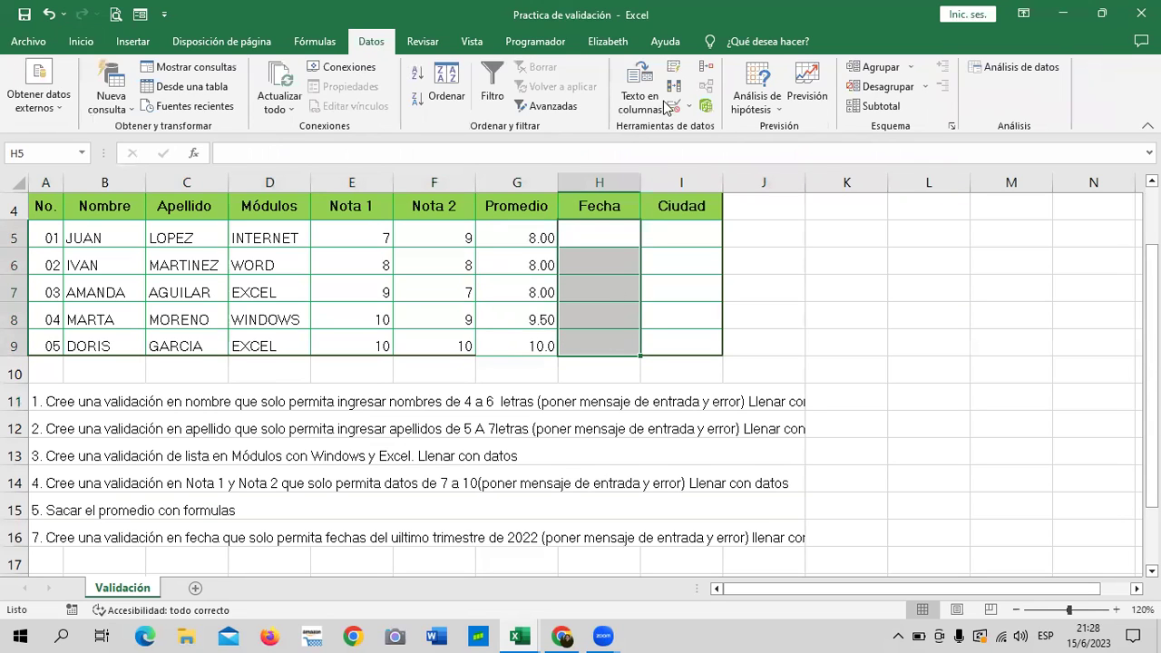
{"action": "left_click", "coordinate": [671, 105]}
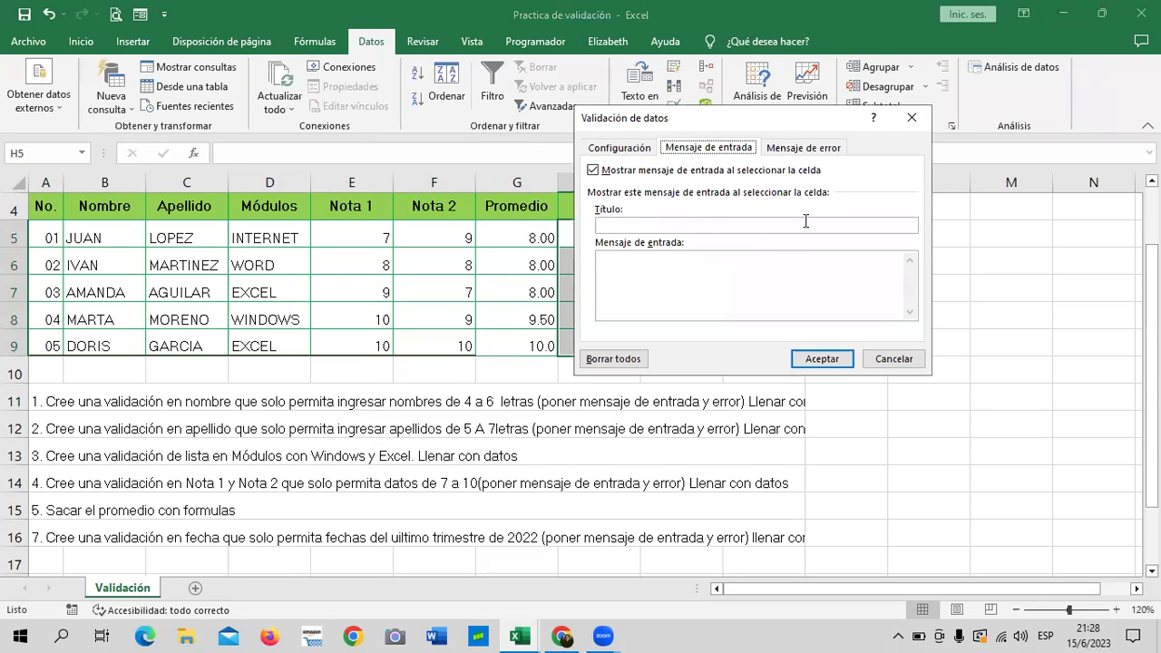
{"action": "left_click", "coordinate": [653, 150]}
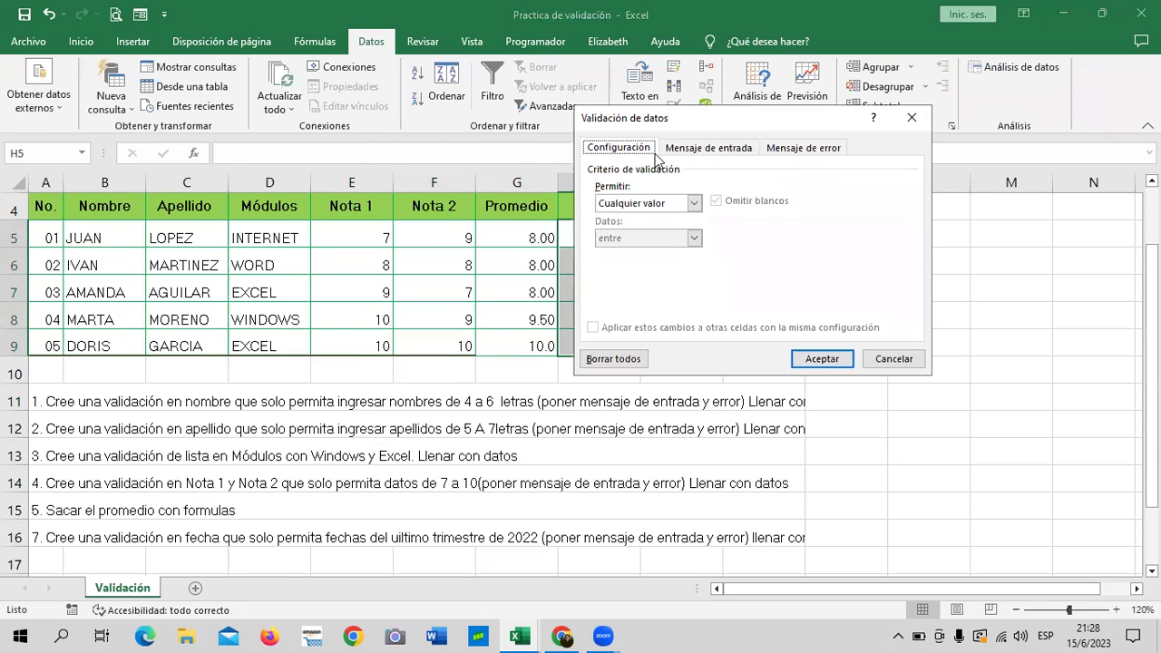
{"action": "left_click", "coordinate": [695, 203]}
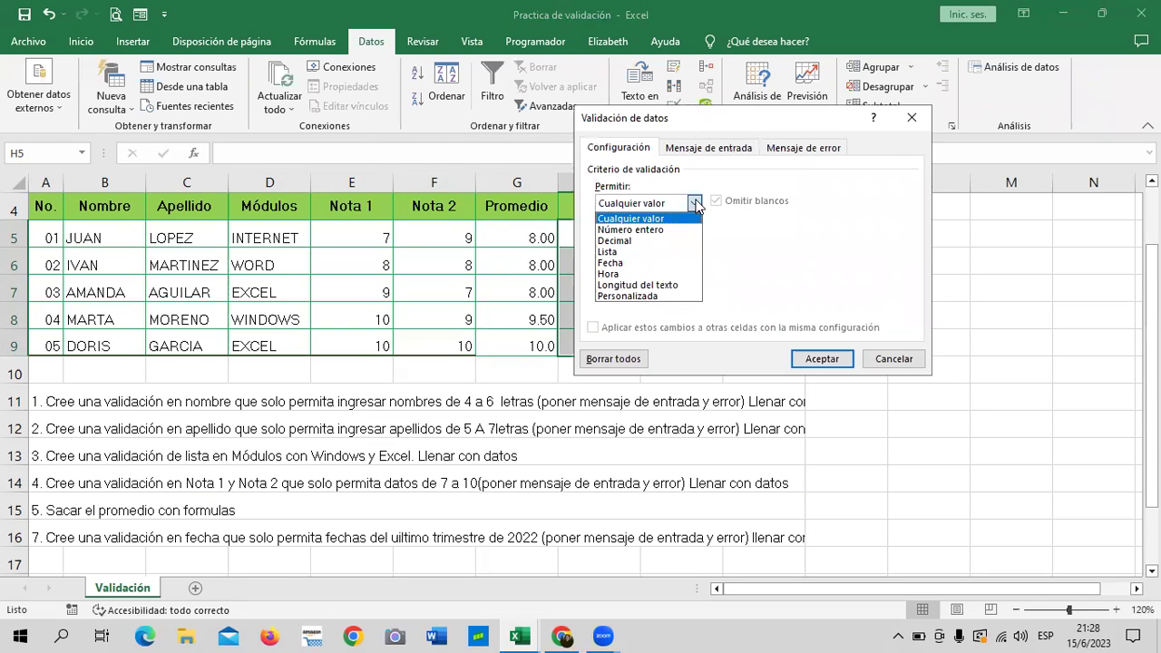
{"action": "left_click", "coordinate": [610, 263]}
{"action": "left_click", "coordinate": [650, 272]}
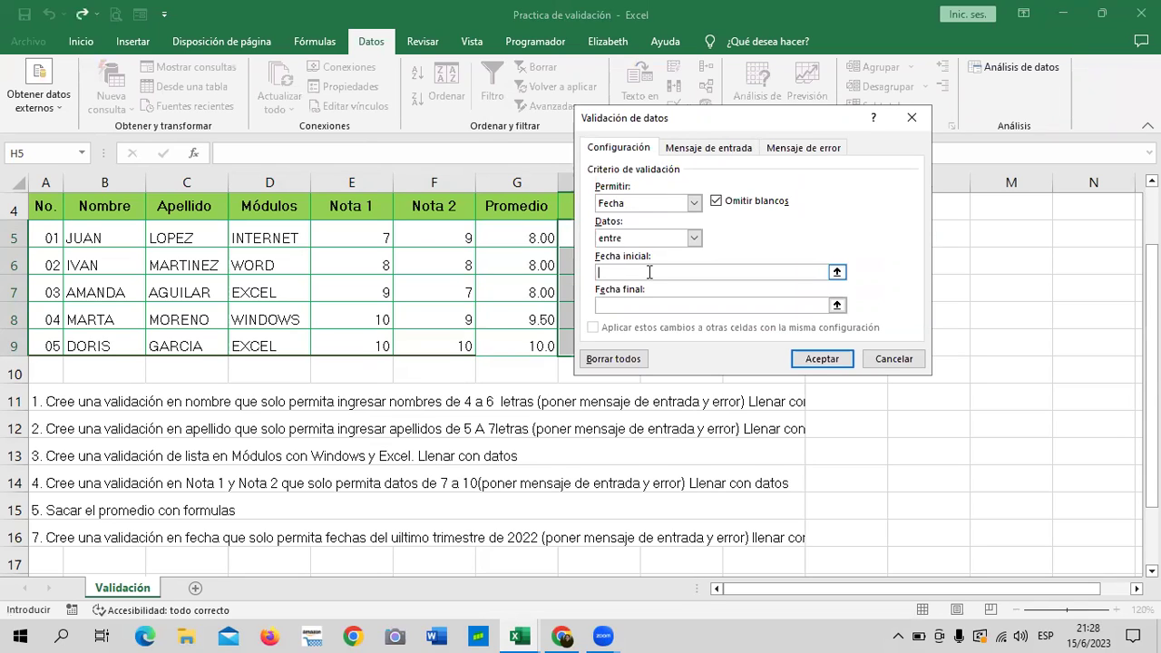
{"action": "type", "text": "1/"}
{"action": "type", "text": "9"}
{"action": "type", "text": "/"}
{"action": "type", "text": "2022"}
{"action": "left_click", "coordinate": [642, 304]}
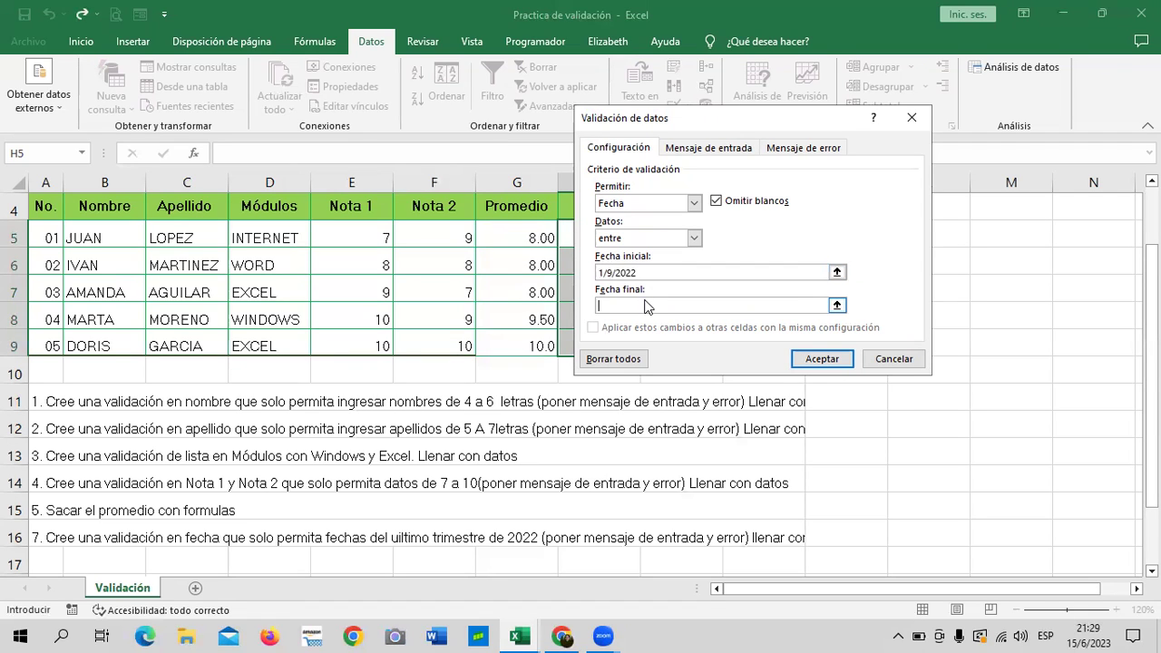
{"action": "type", "text": "31/"}
{"action": "type", "text": "12"}
{"action": "type", "text": "/2022"}
{"action": "key", "text": "shift+Tab"}
{"action": "key", "text": "Tab"}
{"action": "key", "text": "BackSpace"}
{"action": "type", "text": "10"}
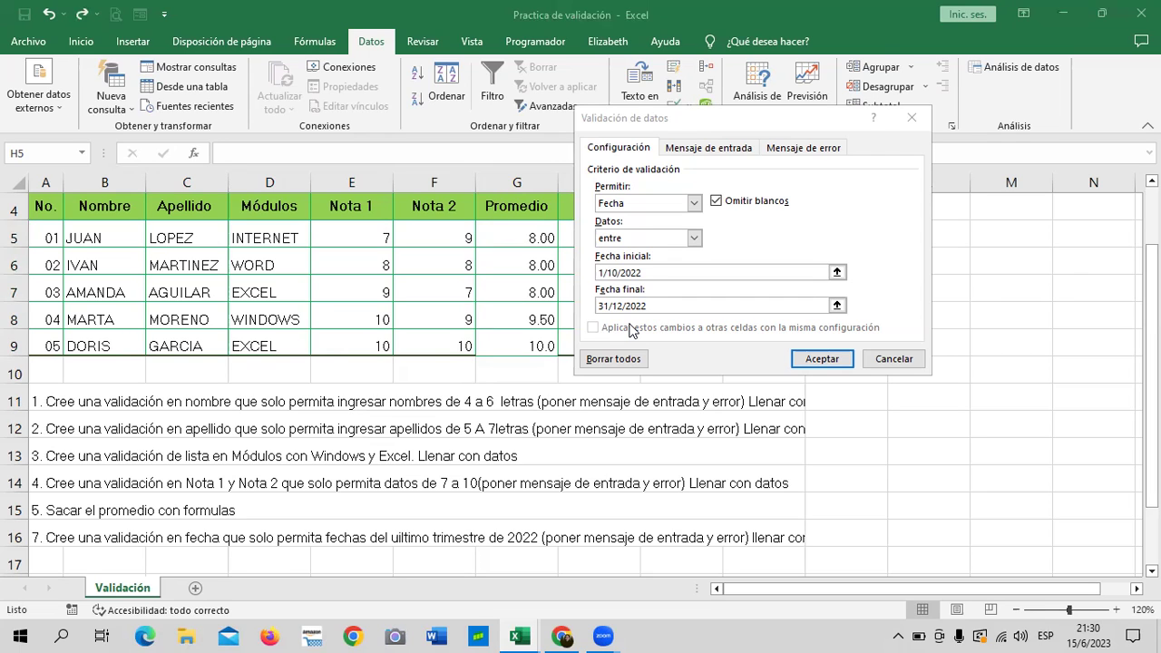
Add the input message 'Ingresar una fecha del ultimo trimestre del 2022' and apply the date rule.
{"action": "left_click", "coordinate": [739, 148]}
{"action": "left_click", "coordinate": [680, 272]}
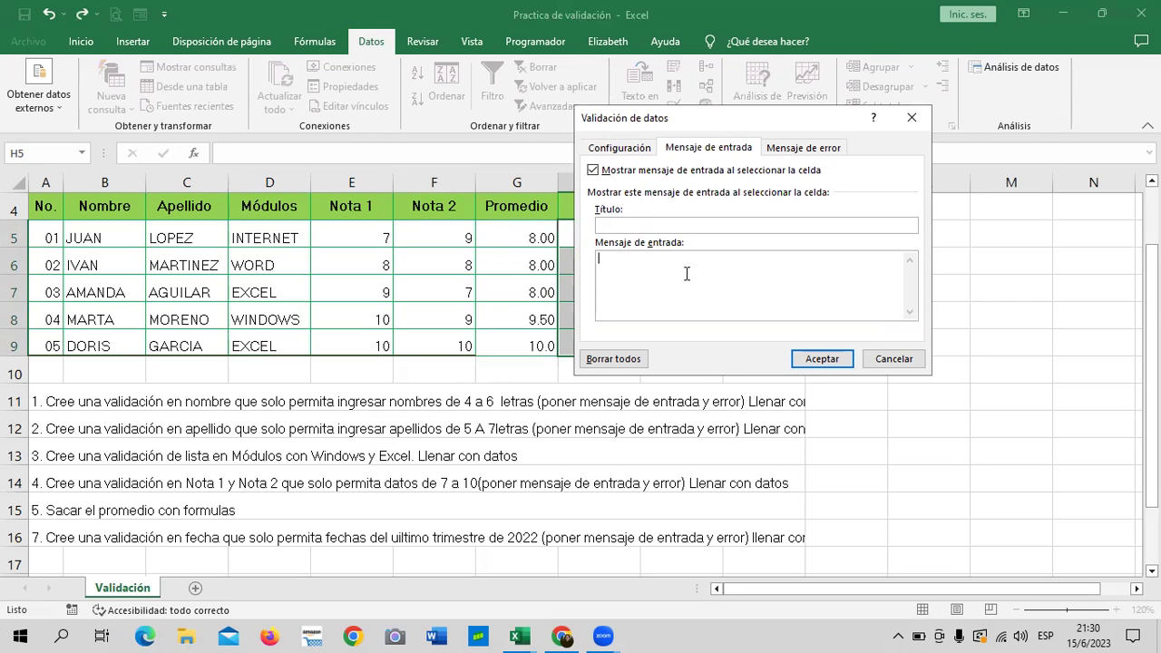
{"action": "type", "text": "inggrsar"}
{"action": "key", "text": "BackSpace"}
{"action": "key", "text": "BackSpace"}
{"action": "key", "text": "BackSpace"}
{"action": "key", "text": "BackSpace"}
{"action": "key", "text": "BackSpace"}
{"action": "key", "text": "BackSpace"}
{"action": "type", "text": "Ingresar una fecha "}
{"action": "type", "text": "del "}
{"action": "type", "text": "ultimo "}
{"action": "type", "text": "trimestre del 2022"}
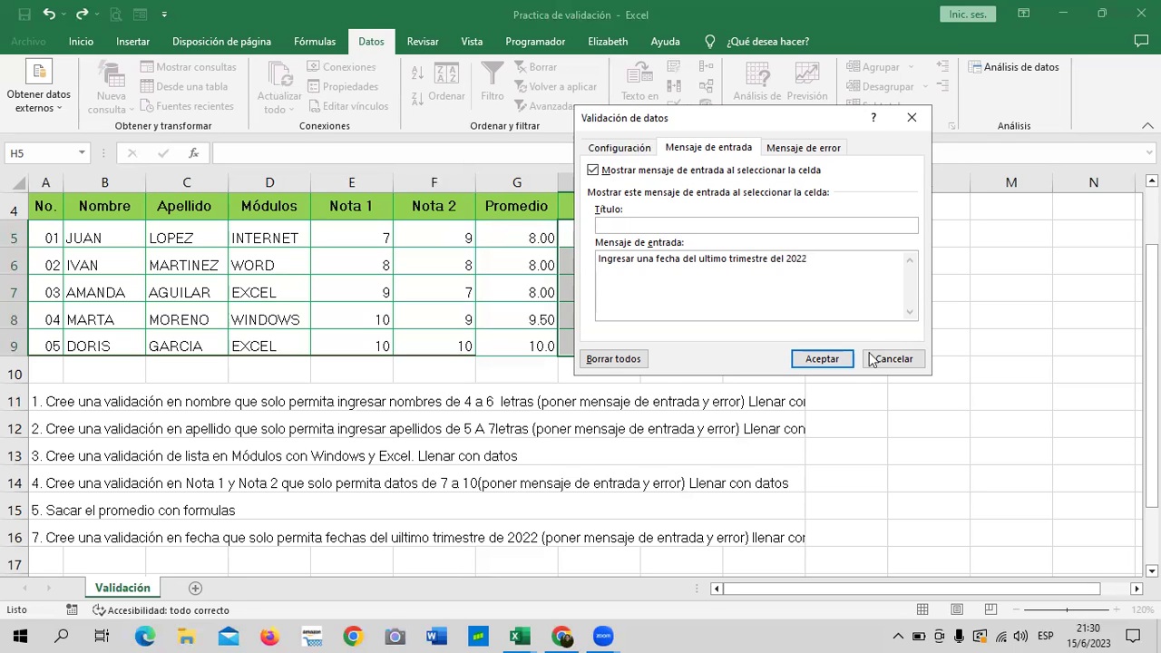
{"action": "left_click", "coordinate": [816, 359]}
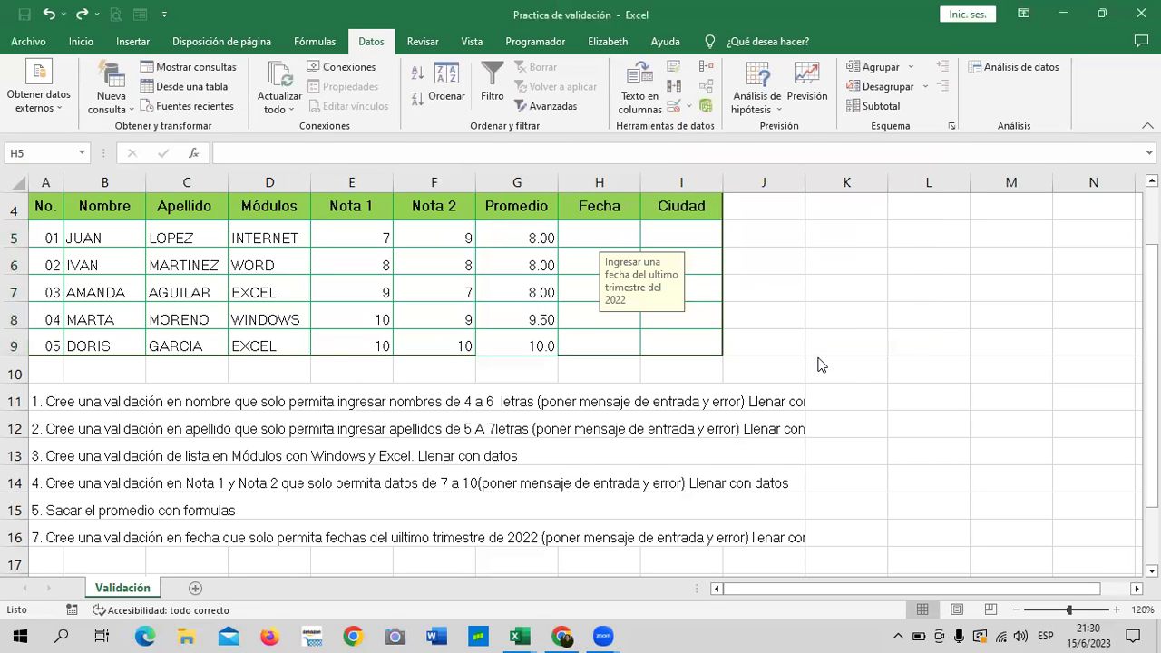
Check the input message on several Fecha cells.
{"action": "left_click", "coordinate": [593, 237]}
{"action": "left_click", "coordinate": [593, 265]}
{"action": "left_click", "coordinate": [692, 237]}
{"action": "left_click", "coordinate": [601, 241]}
{"action": "left_click", "coordinate": [600, 265]}
{"action": "left_click", "coordinate": [585, 319]}
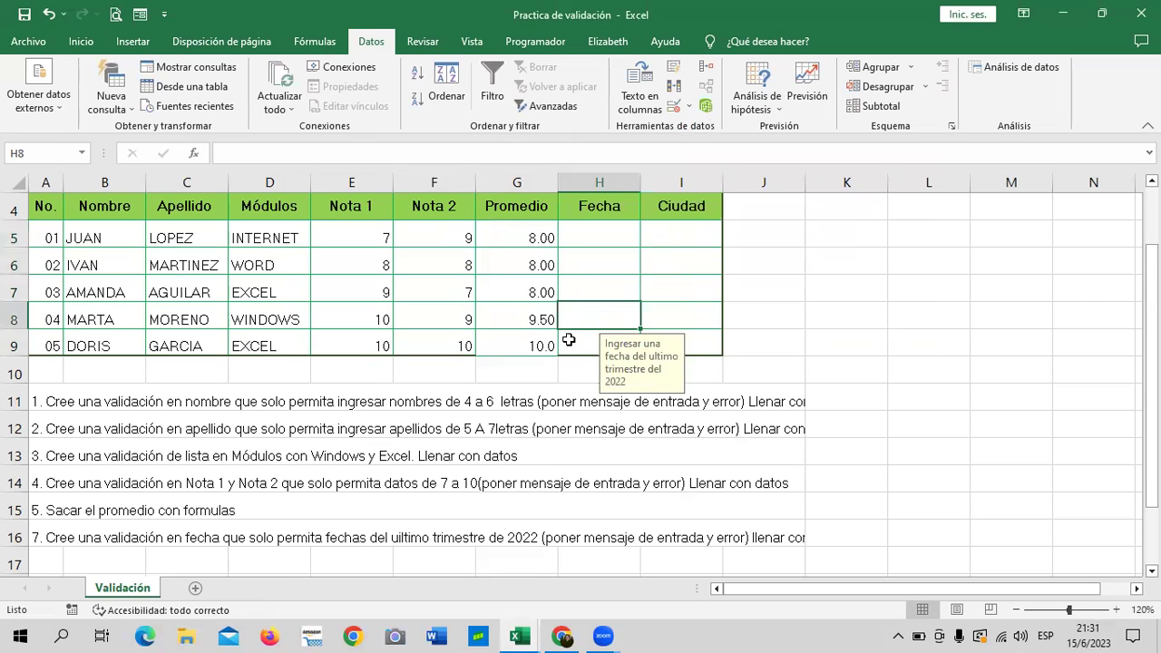
Enter 20/10/2022 and 15/11/2022 as the first two students' dates in H5 and H6.
{"action": "left_click", "coordinate": [600, 234]}
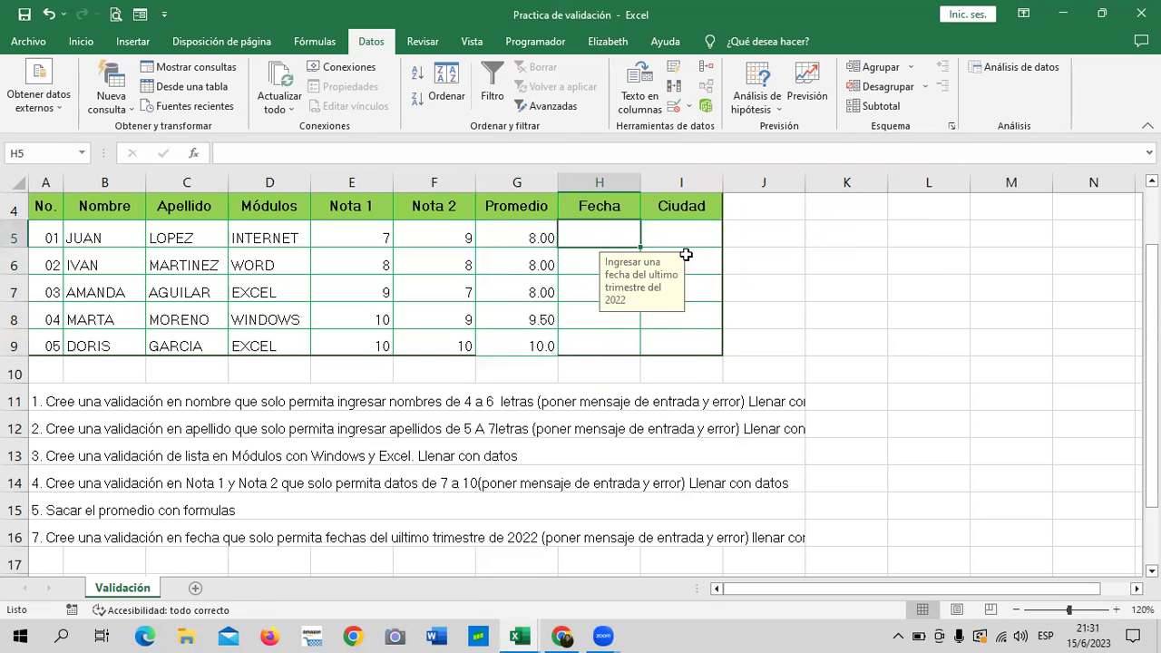
{"action": "type", "text": "20/10/2022"}
{"action": "key", "text": "Return"}
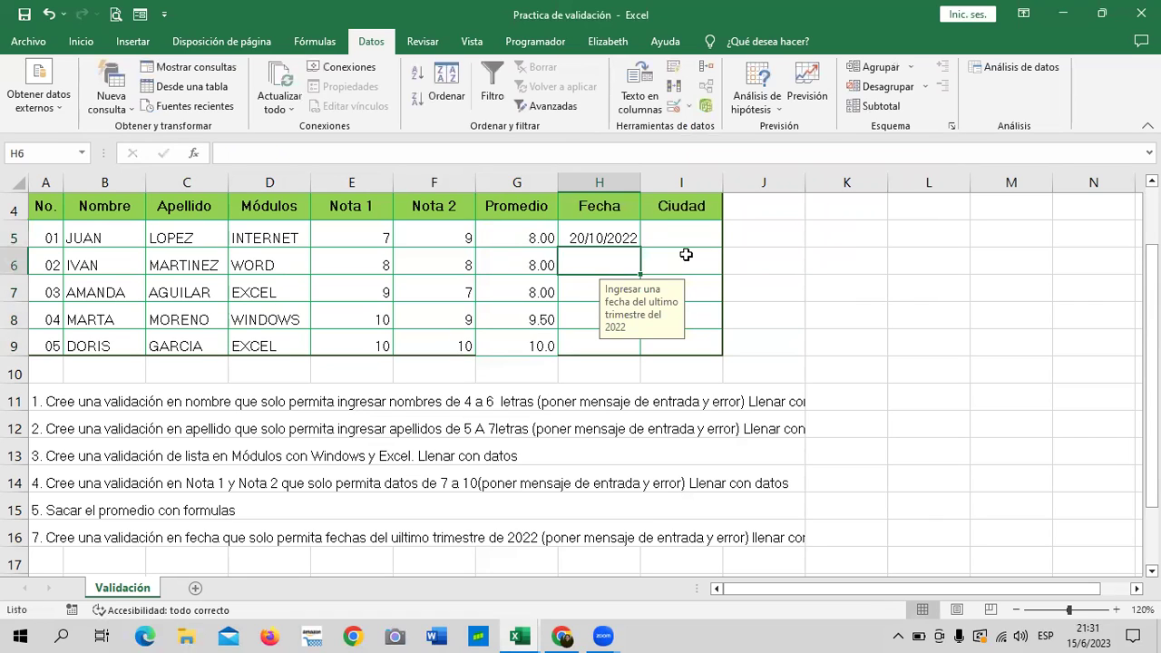
{"action": "type", "text": "15/11/2022"}
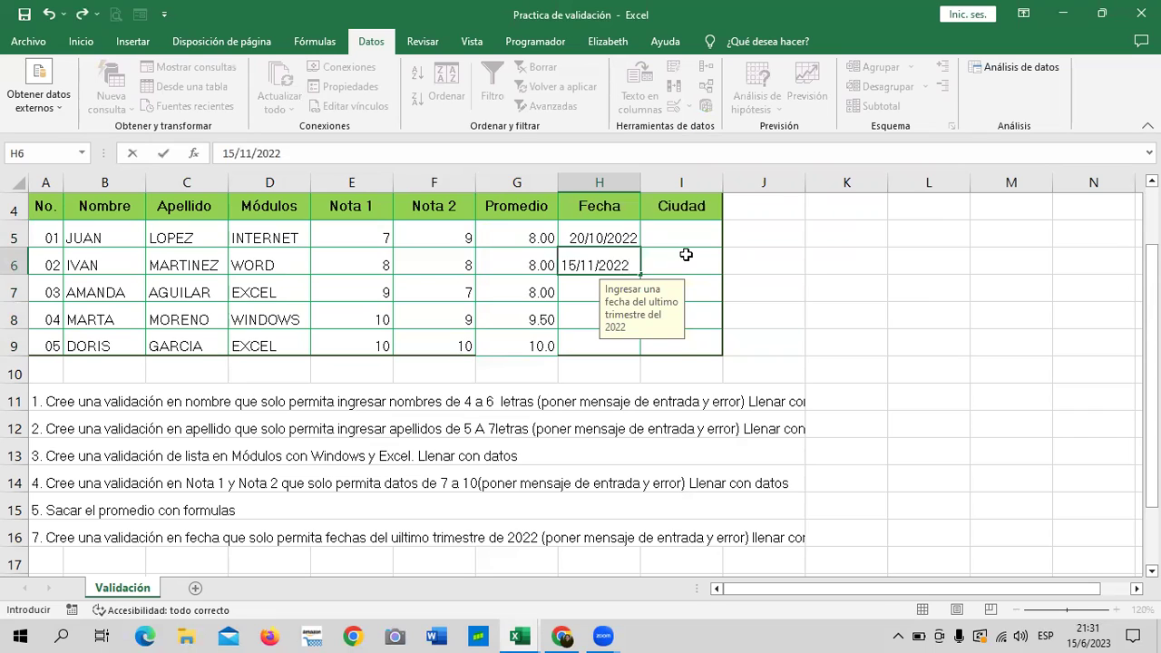
{"action": "key", "text": "Return"}
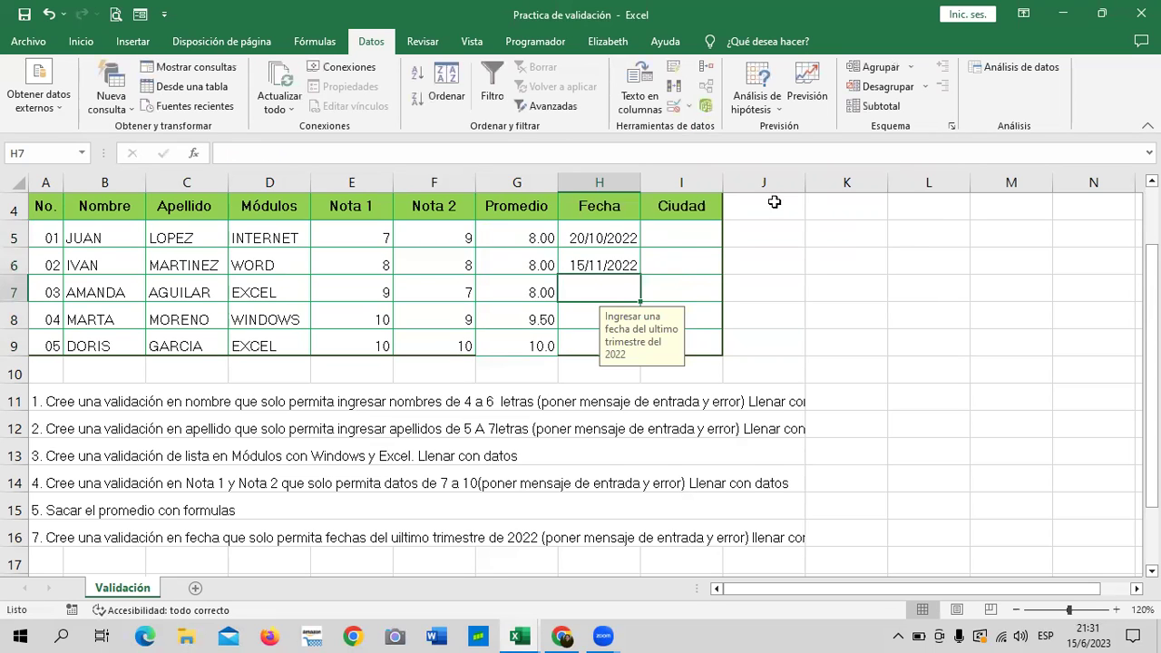
Test the validation with 5/9/2022, then replace the rejected date with 25/10/2022.
{"action": "type", "text": "5/9"}
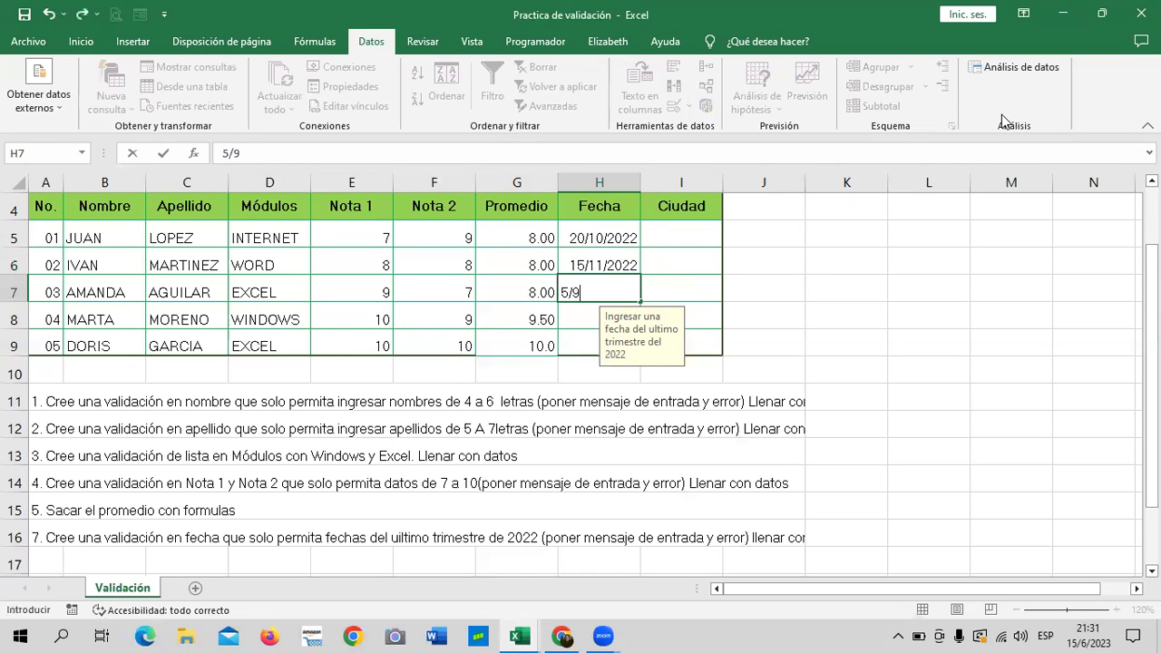
{"action": "type", "text": "/2022"}
{"action": "key", "text": "Return"}
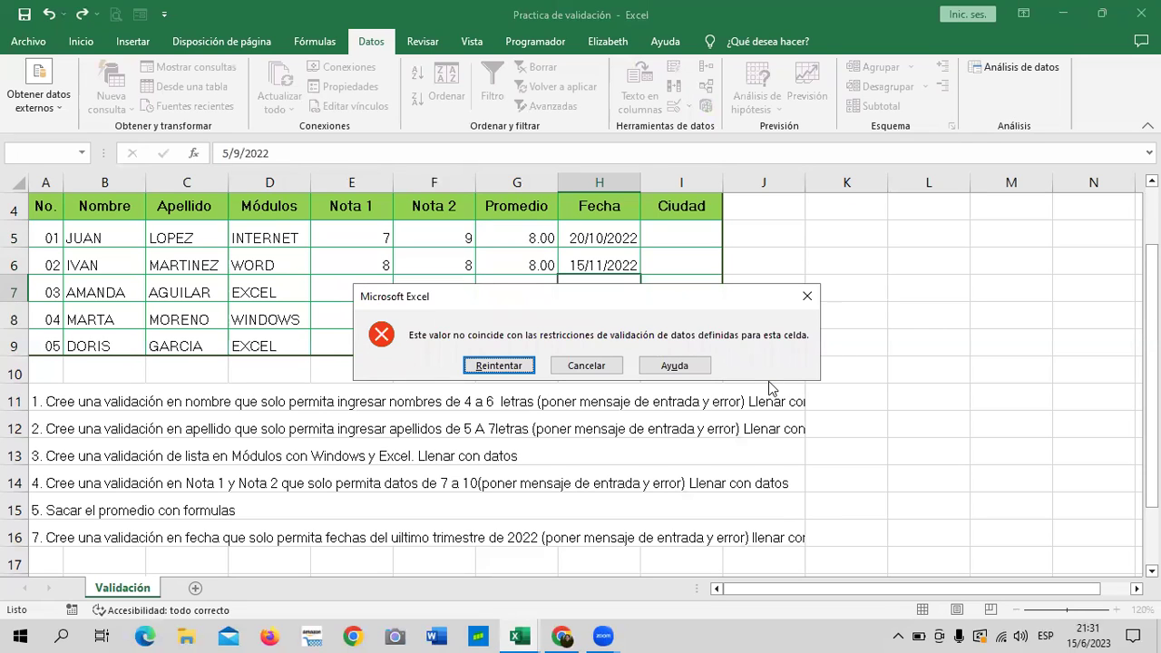
{"action": "left_click", "coordinate": [517, 368]}
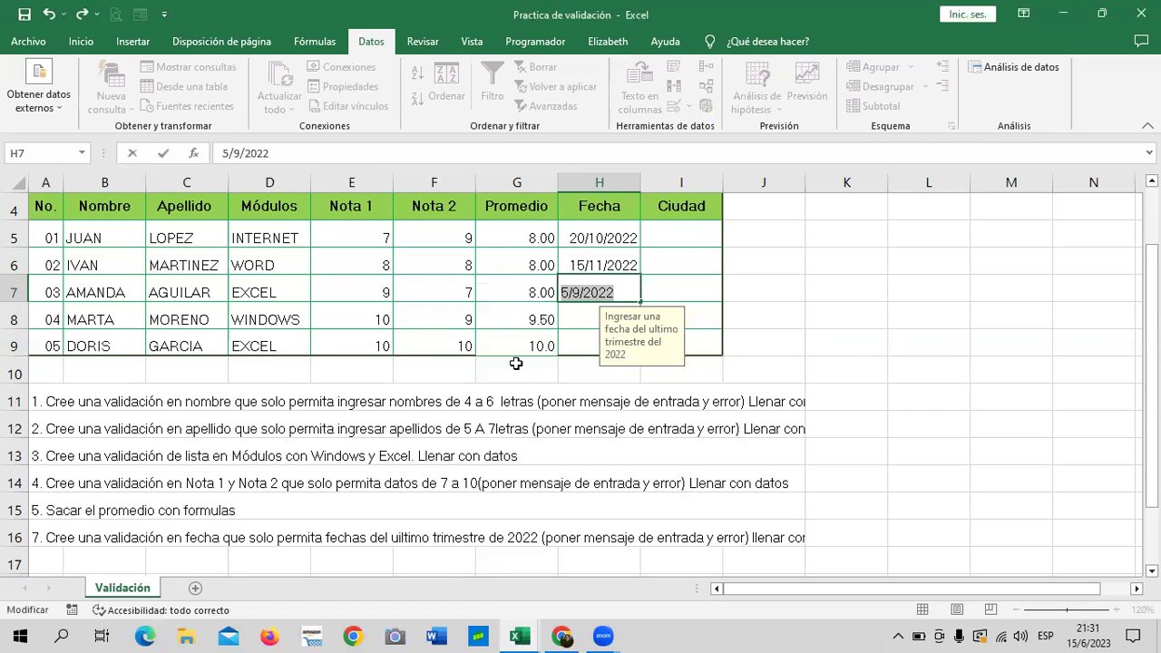
{"action": "key", "text": "Return"}
{"action": "left_click", "coordinate": [515, 364]}
{"action": "key", "text": "BackSpace"}
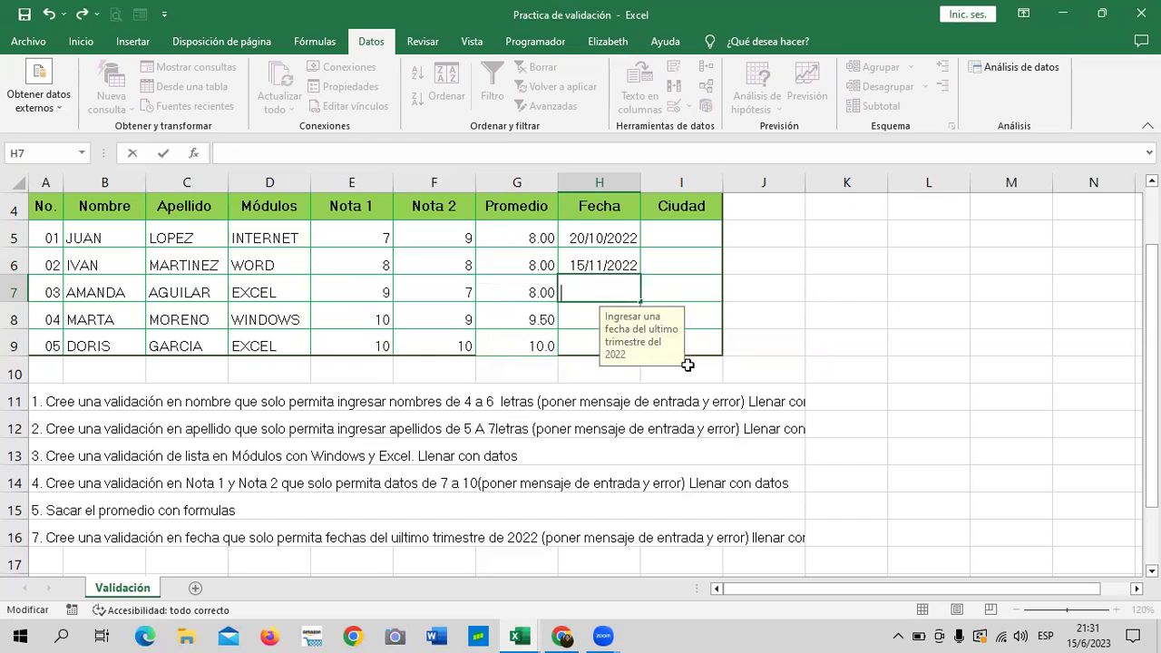
{"action": "type", "text": "25/"}
{"action": "type", "text": "10/"}
{"action": "type", "text": "2022"}
{"action": "key", "text": "Return"}
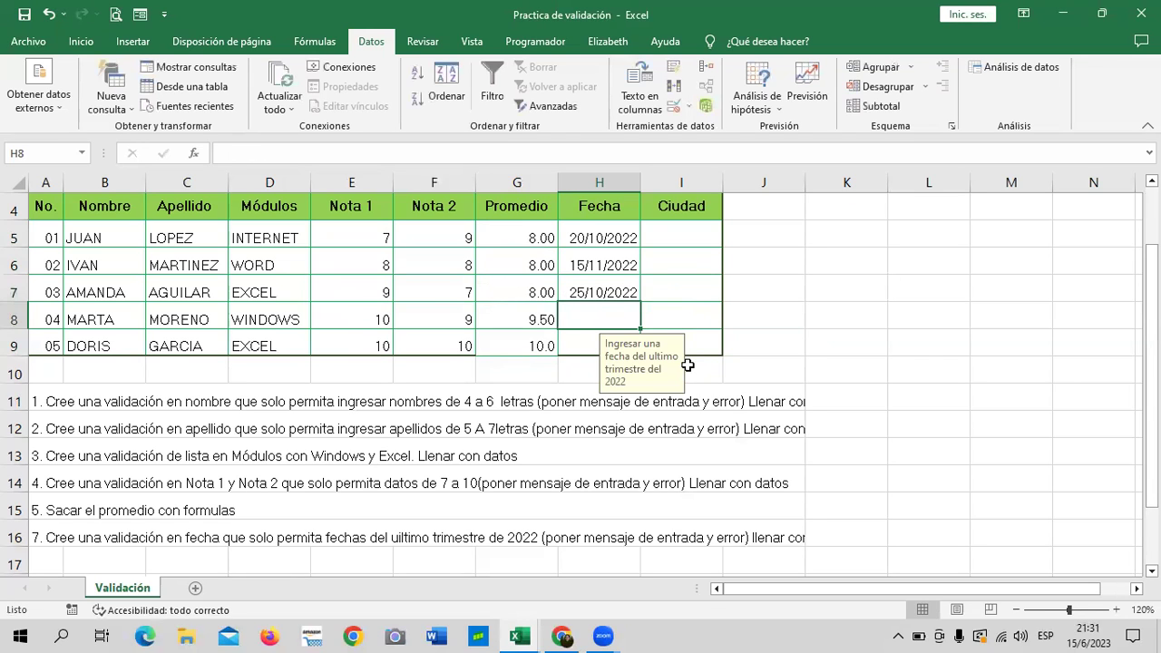
Enter 20/12/2022 for MARTA in H8 and 10/11/2022 for DORIS in H9.
{"action": "type", "text": "20/12/2022"}
{"action": "key", "text": "Return"}
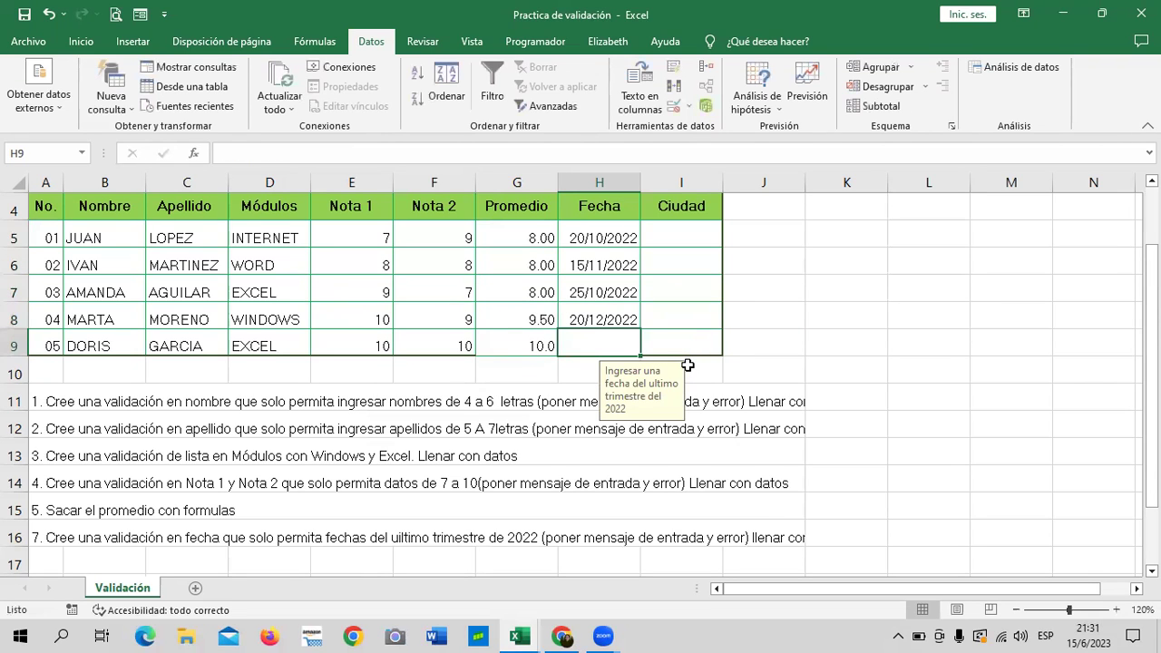
{"action": "type", "text": "10"}
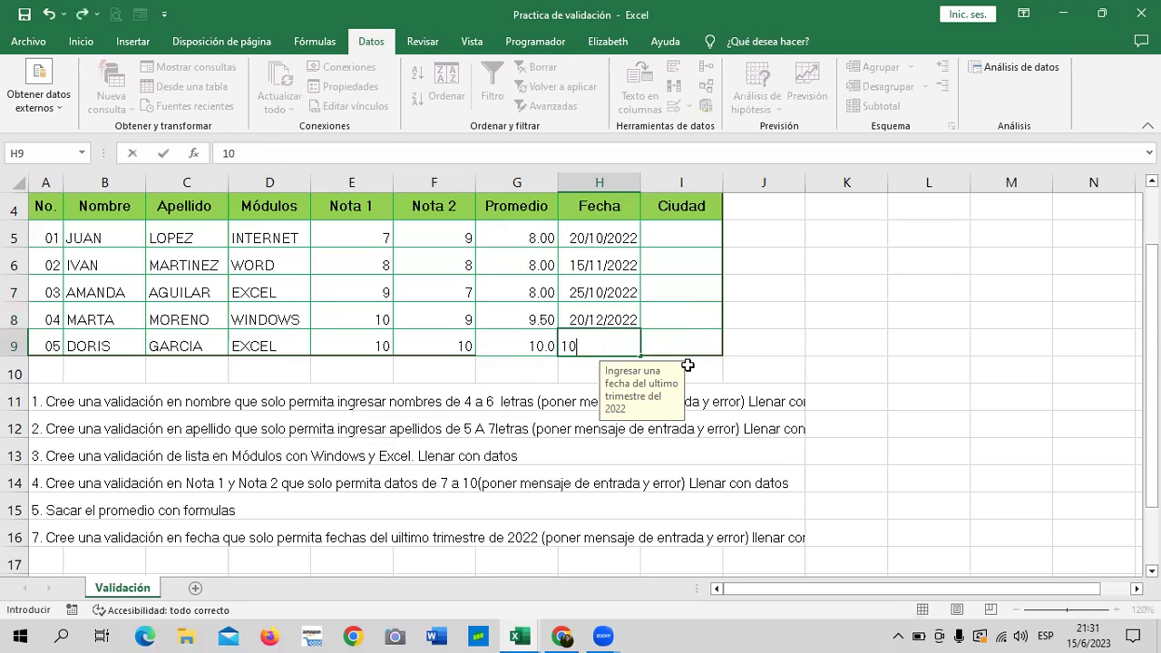
{"action": "type", "text": "/11/"}
{"action": "type", "text": "2022"}
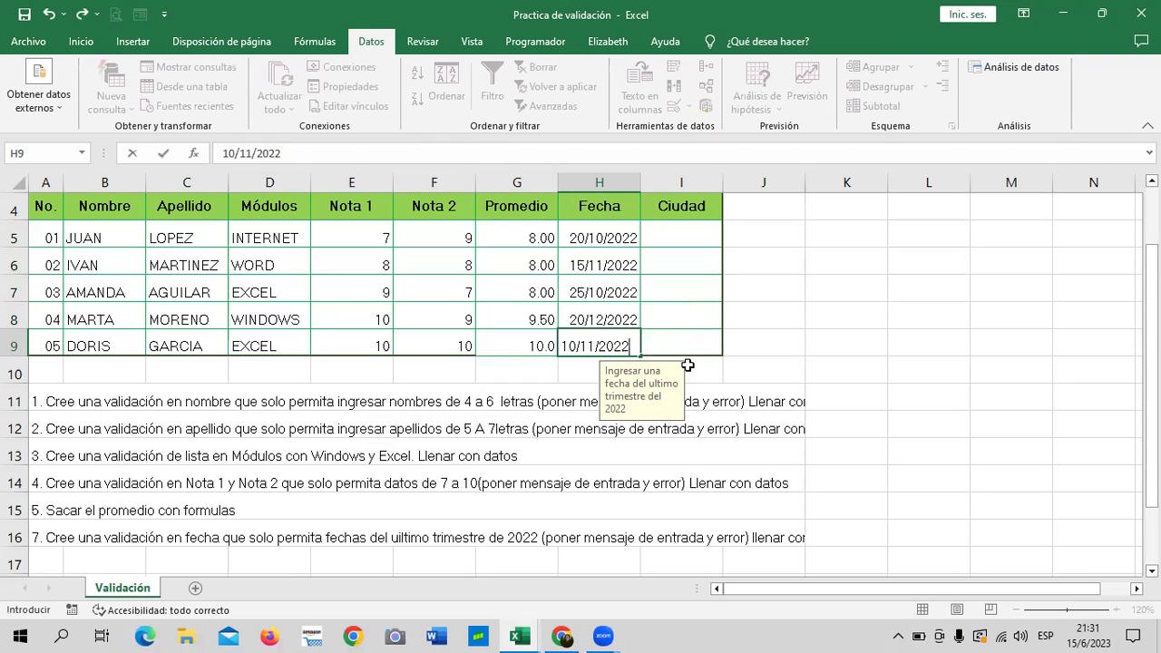
{"action": "key", "text": "Return"}
Inspect the empty Ciudad cells I5:I9 beside the grade table.
{"action": "left_click", "coordinate": [829, 304]}
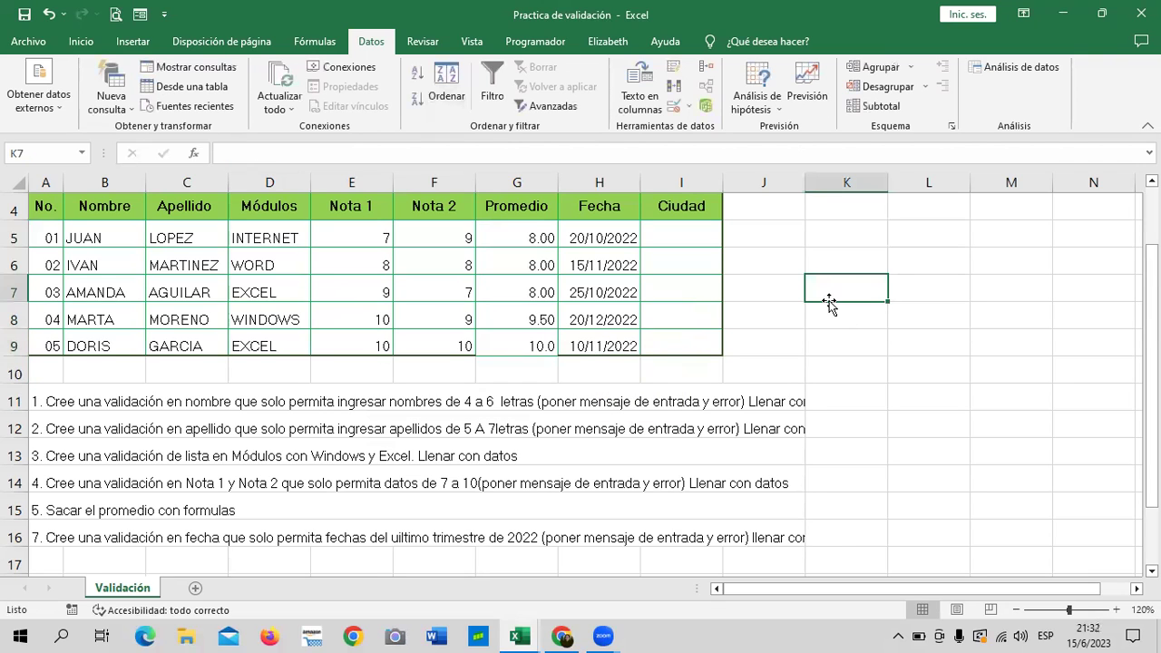
{"action": "left_click_drag", "start_coordinate": [671, 234], "coordinate": [691, 337]}
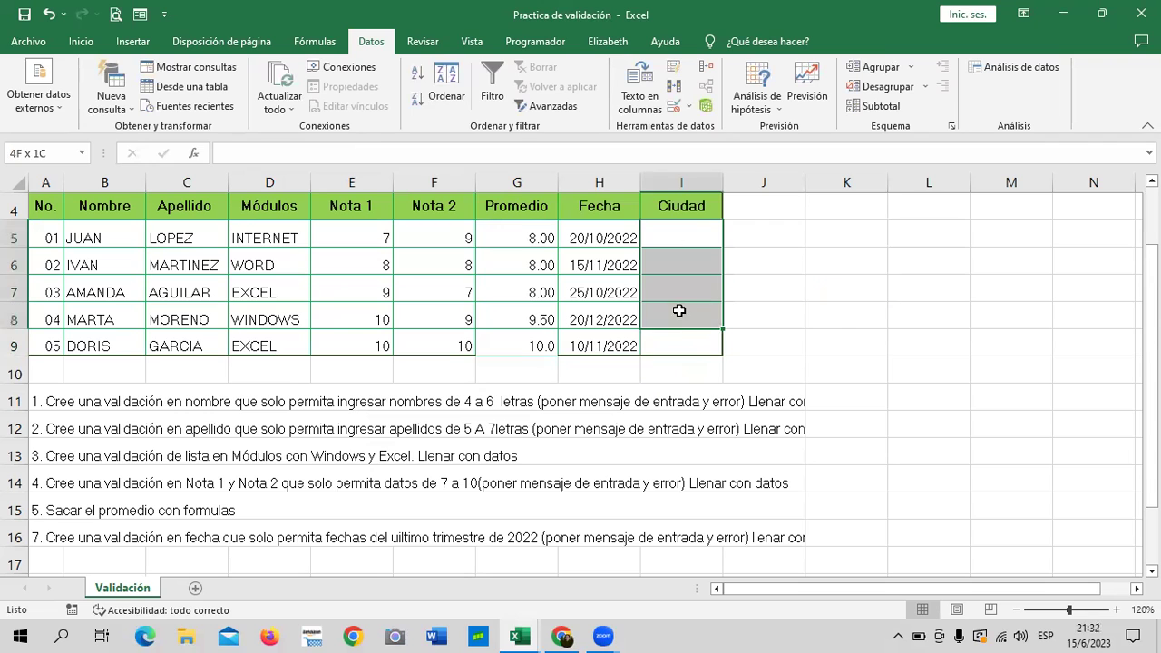
{"action": "scroll", "coordinate": [385, 555], "scroll_direction": "down", "scroll_amount": 2}
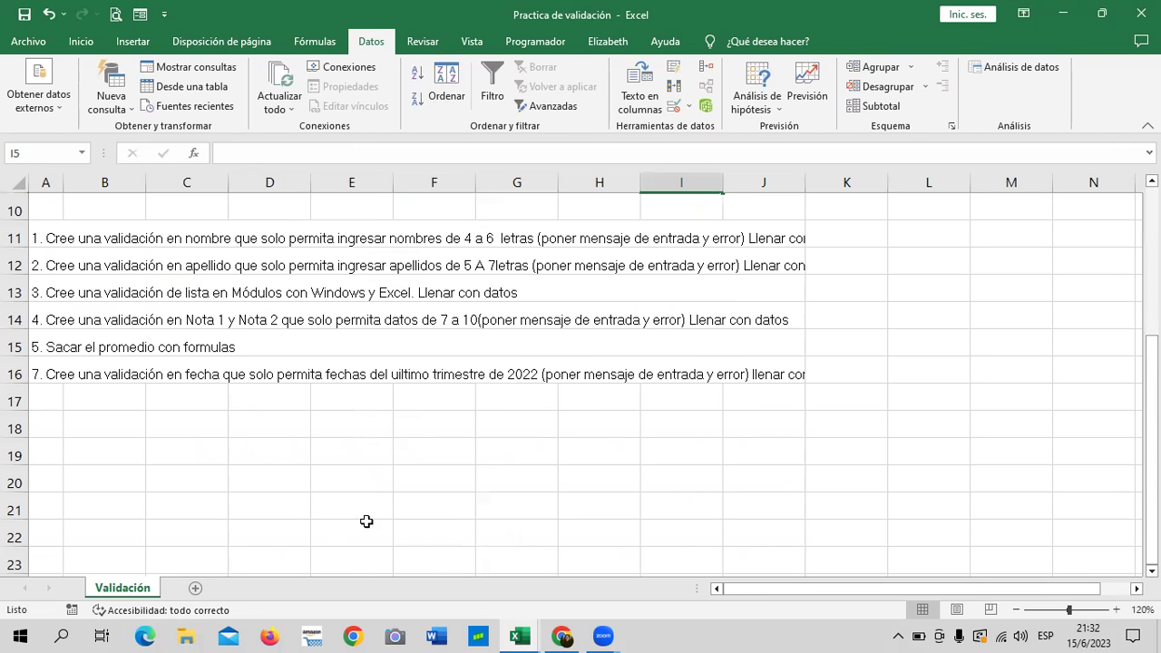
{"action": "scroll", "coordinate": [366, 521], "scroll_direction": "up", "scroll_amount": 2}
{"action": "left_click", "coordinate": [884, 422]}
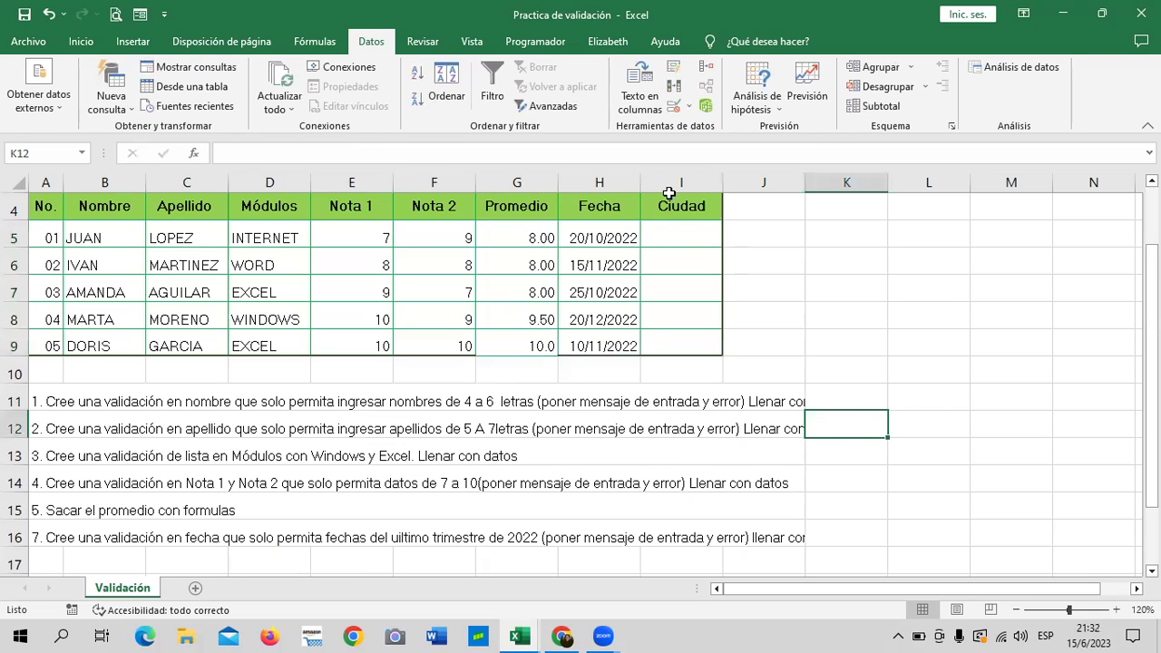
{"action": "left_click", "coordinate": [685, 235]}
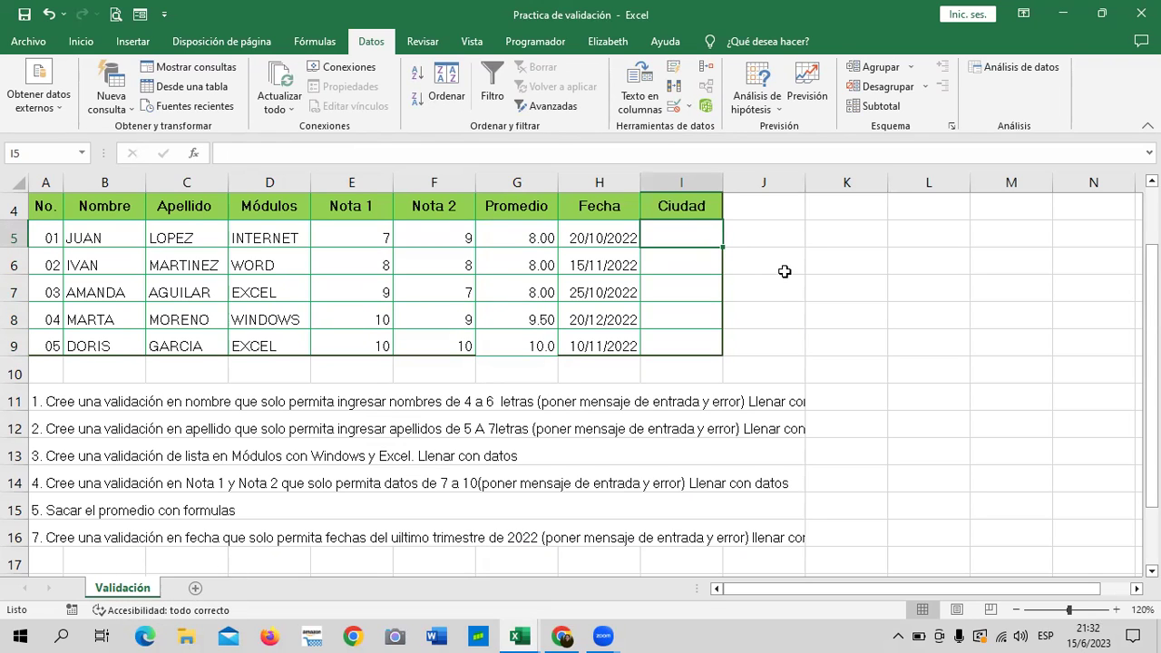
{"action": "left_click", "coordinate": [839, 316]}
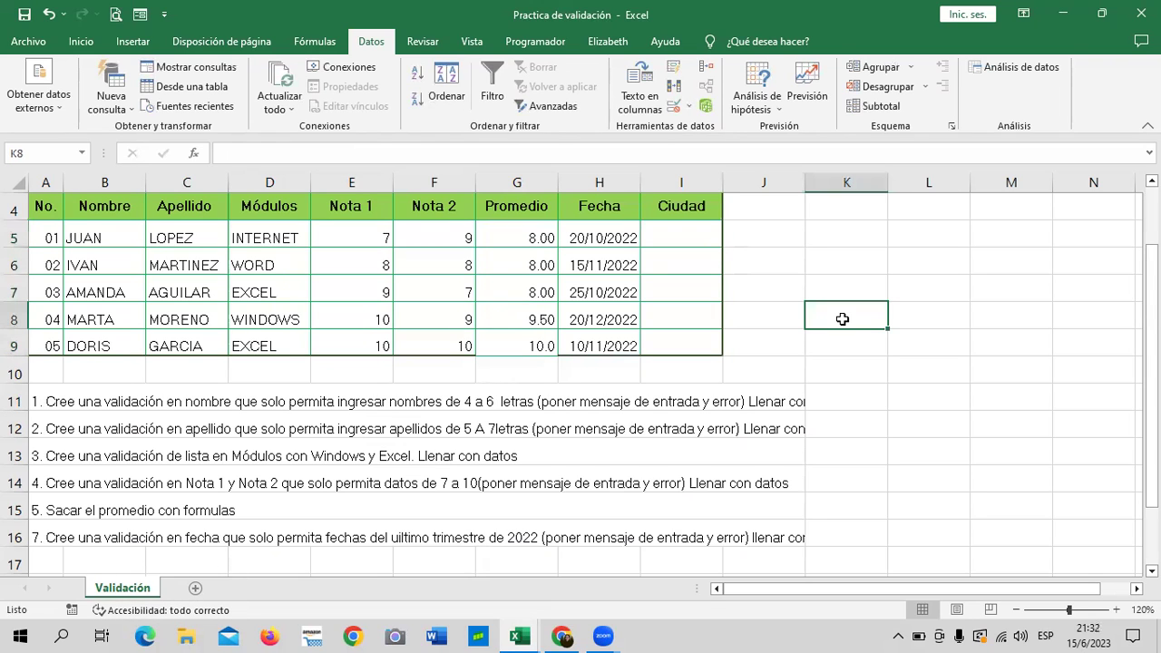
Check D5's module list dropdown, then add a new blank worksheet, Hoja1.
{"action": "left_click", "coordinate": [282, 230]}
{"action": "left_click", "coordinate": [893, 338]}
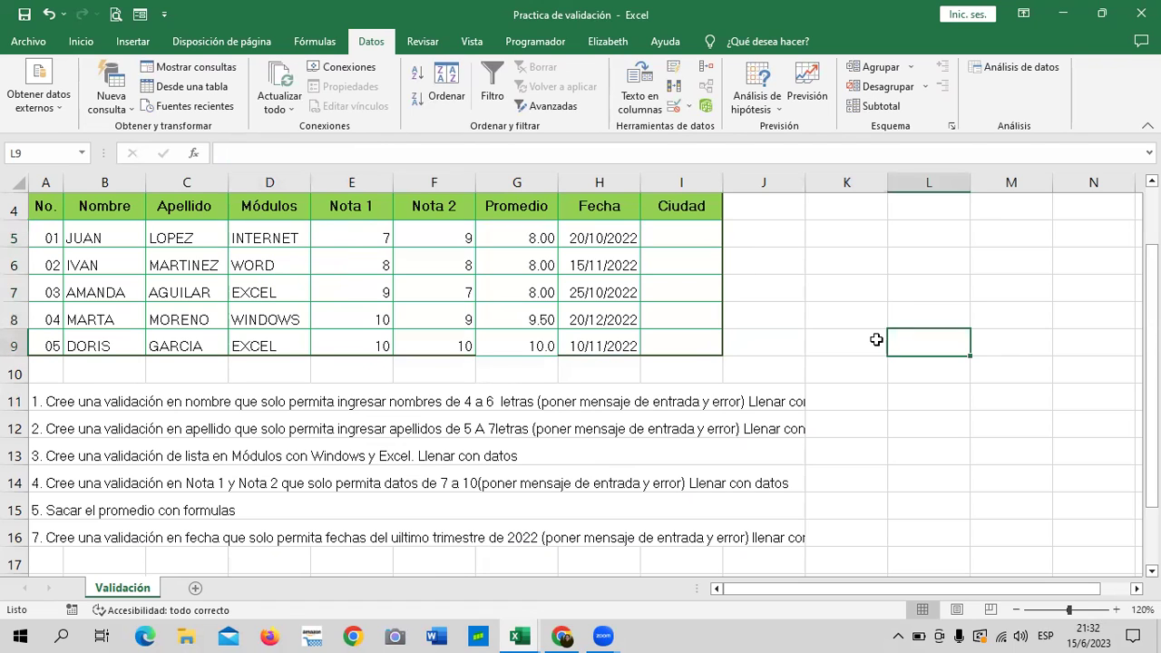
{"action": "left_click", "coordinate": [195, 587]}
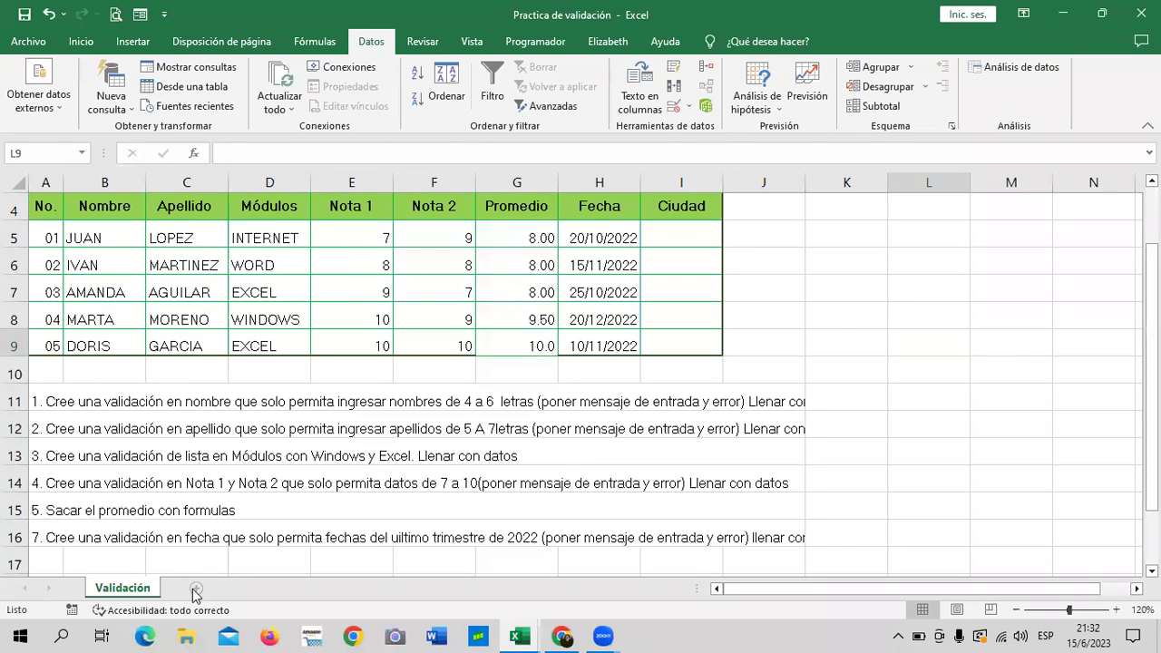
{"action": "left_click", "coordinate": [1117, 609]}
On Validación, rename the Ciudad header in I4 to Departamento.
{"action": "left_click", "coordinate": [1116, 610]}
{"action": "left_click", "coordinate": [1116, 609]}
{"action": "left_click", "coordinate": [660, 356]}
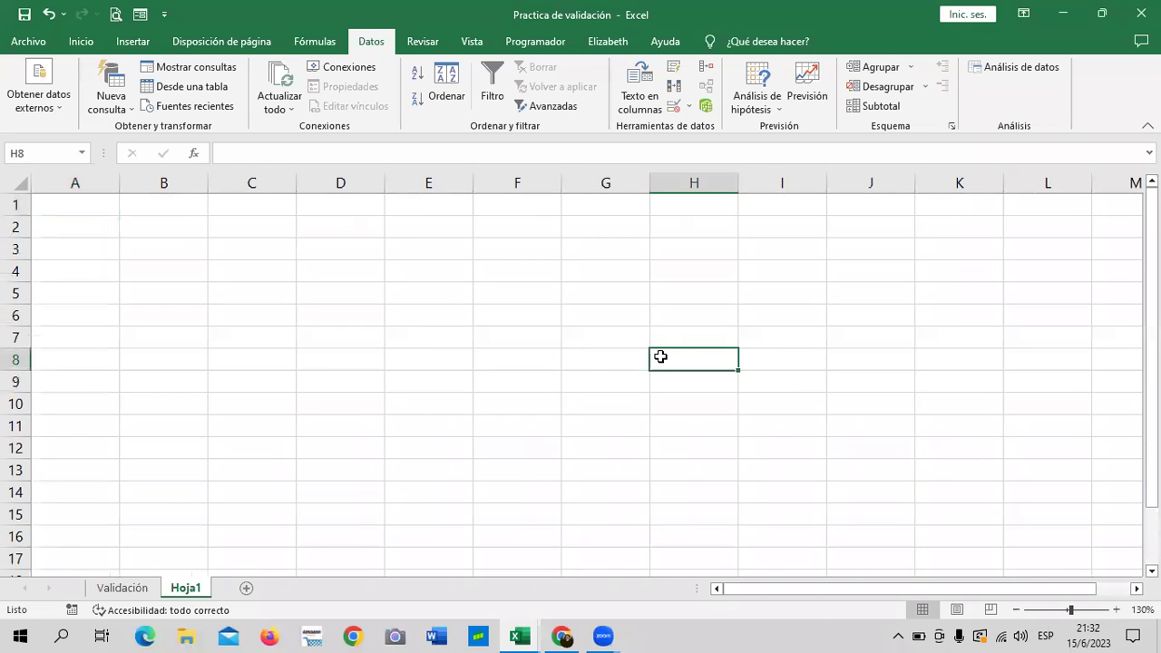
{"action": "left_click", "coordinate": [122, 588]}
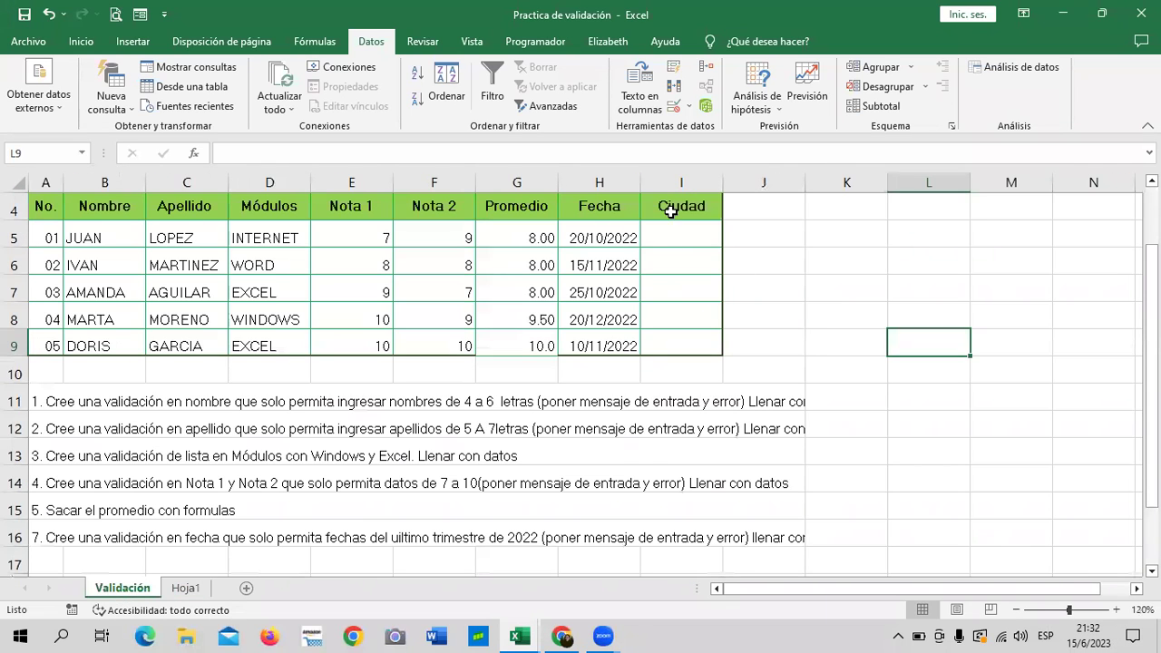
{"action": "left_click", "coordinate": [670, 210]}
{"action": "type", "text": "depar"}
{"action": "key", "text": "BackSpace"}
{"action": "key", "text": "BackSpace"}
{"action": "key", "text": "BackSpace"}
{"action": "key", "text": "BackSpace"}
{"action": "key", "text": "BackSpace"}
{"action": "type", "text": "Departam"}
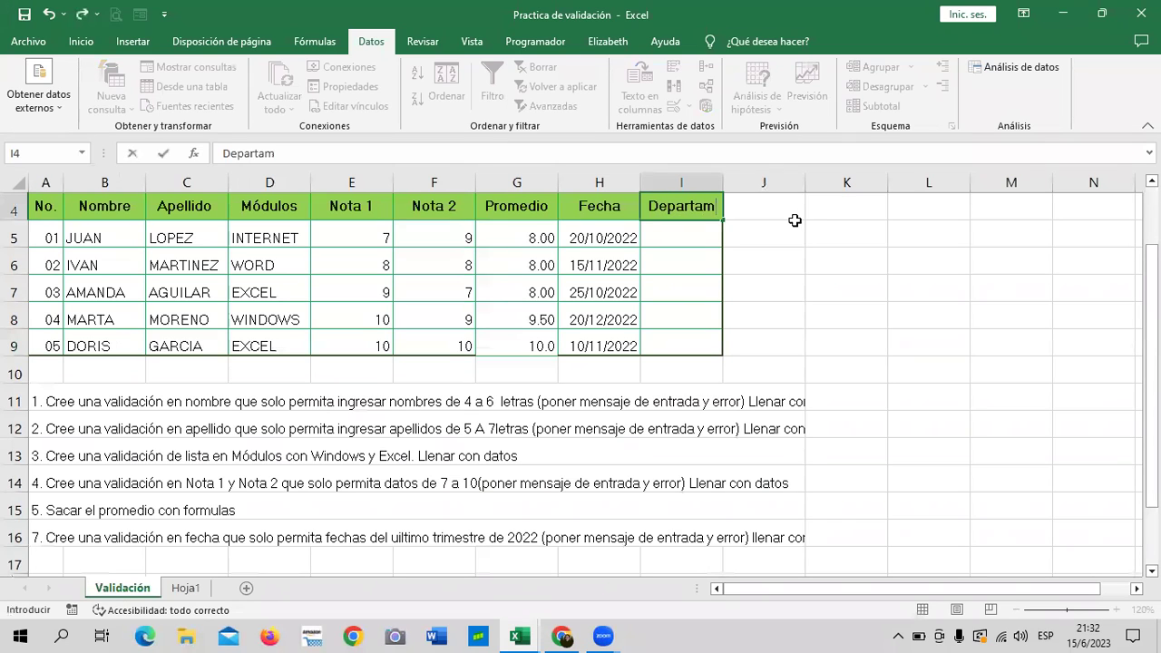
{"action": "type", "text": "ento"}
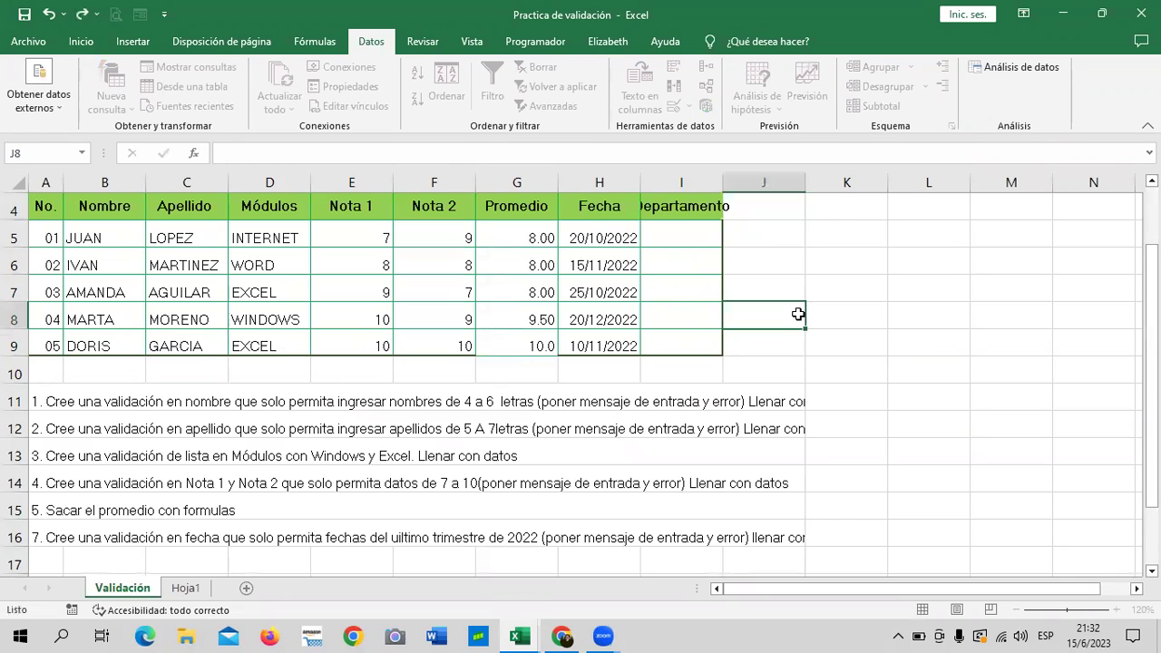
{"action": "left_click", "coordinate": [797, 315]}
Widen column I to fit Departamento and return to Hoja1.
{"action": "left_click_drag", "start_coordinate": [722, 182], "coordinate": [752, 182]}
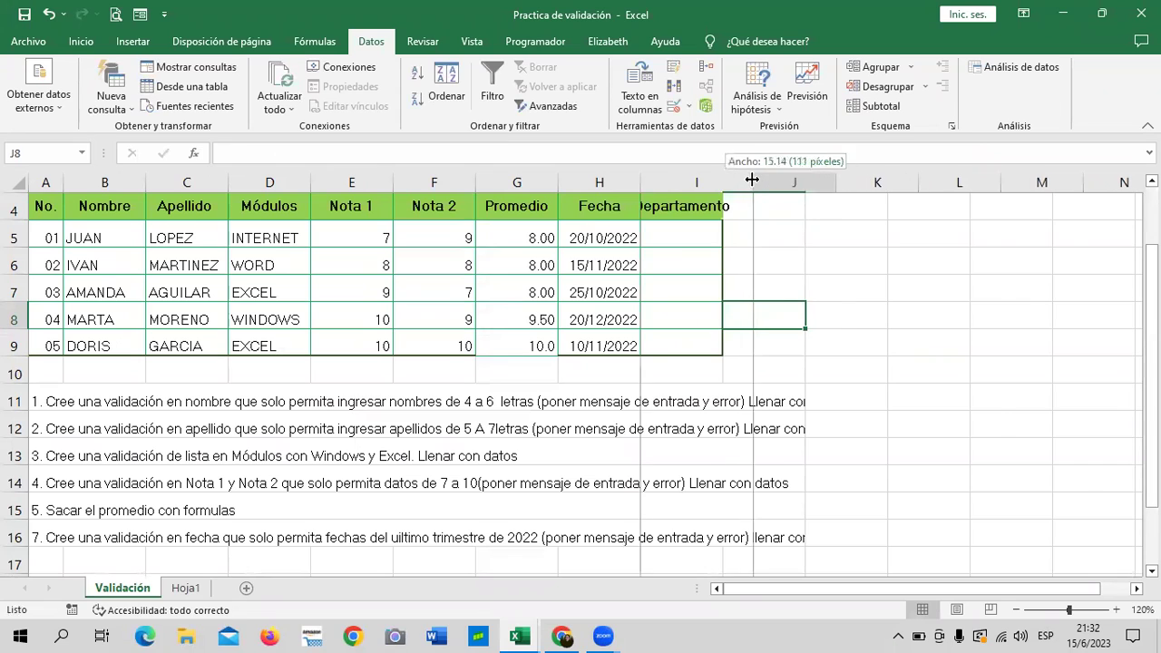
{"action": "left_click", "coordinate": [858, 278]}
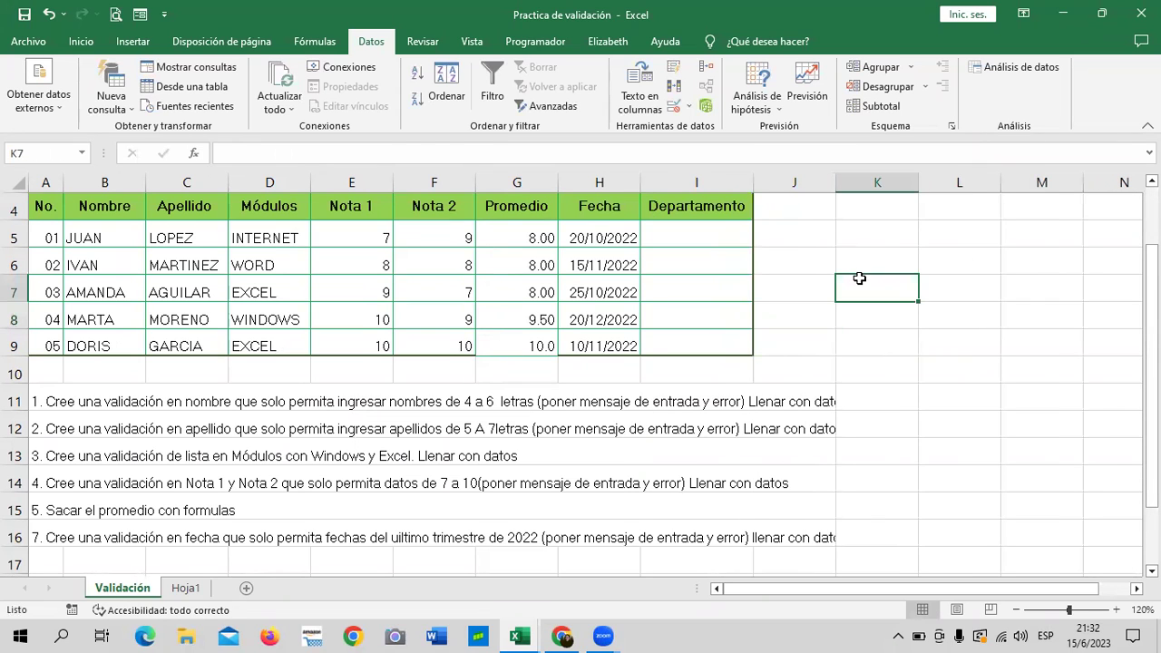
{"action": "left_click", "coordinate": [677, 232]}
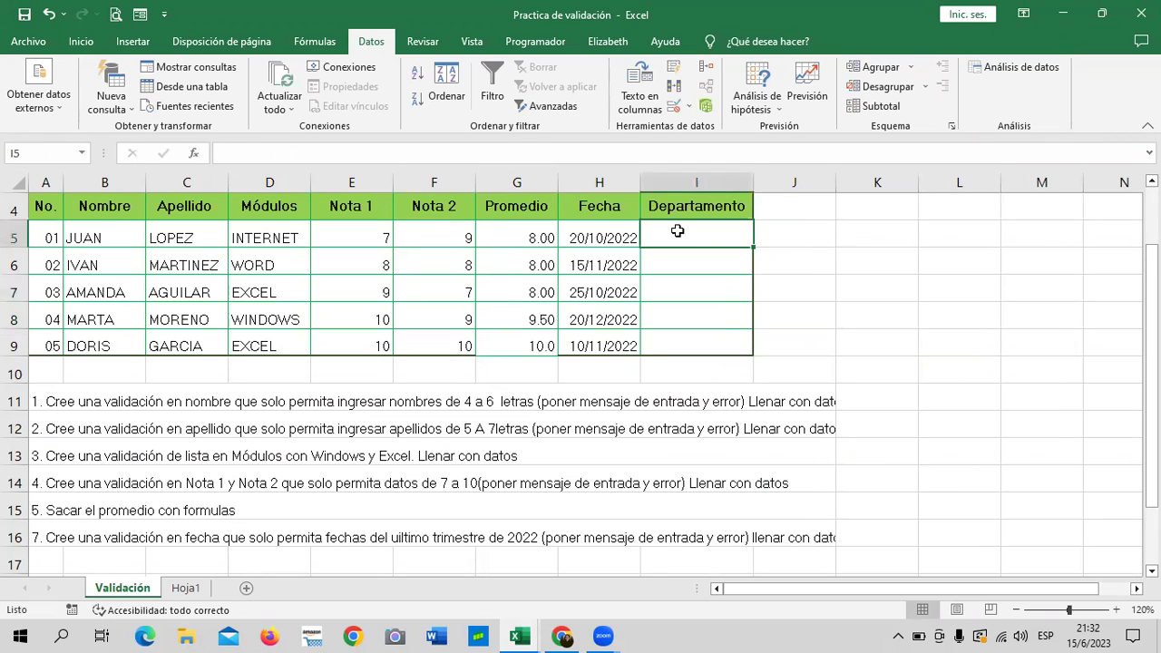
{"action": "left_click", "coordinate": [876, 240]}
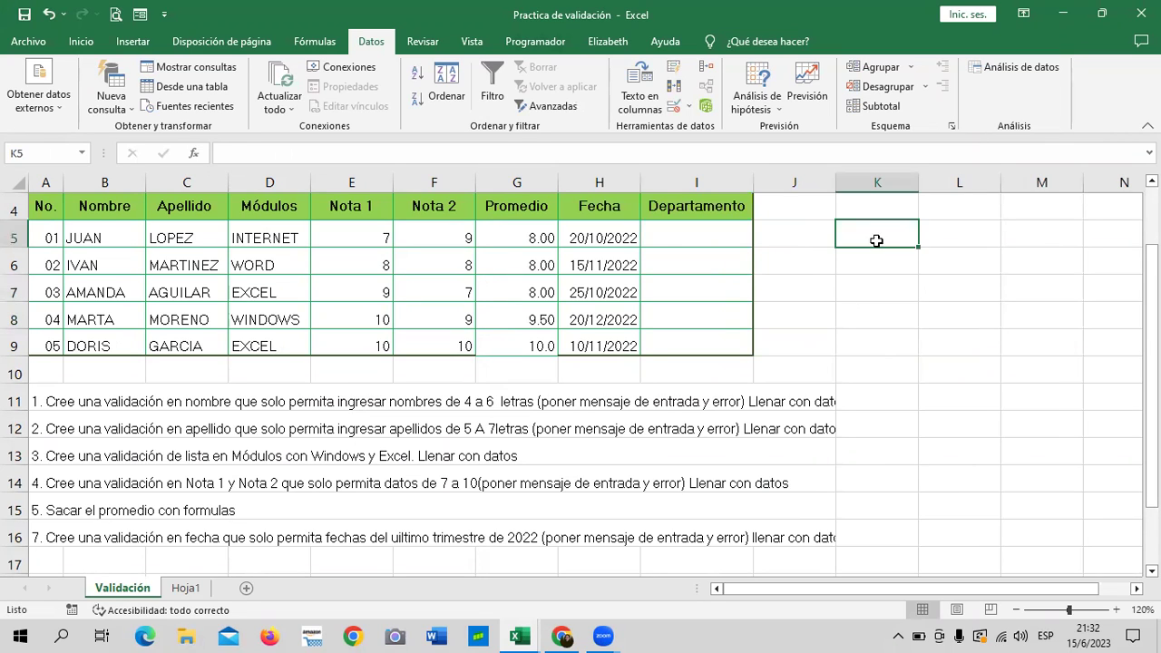
{"action": "left_click", "coordinate": [872, 344]}
{"action": "left_click", "coordinate": [186, 590]}
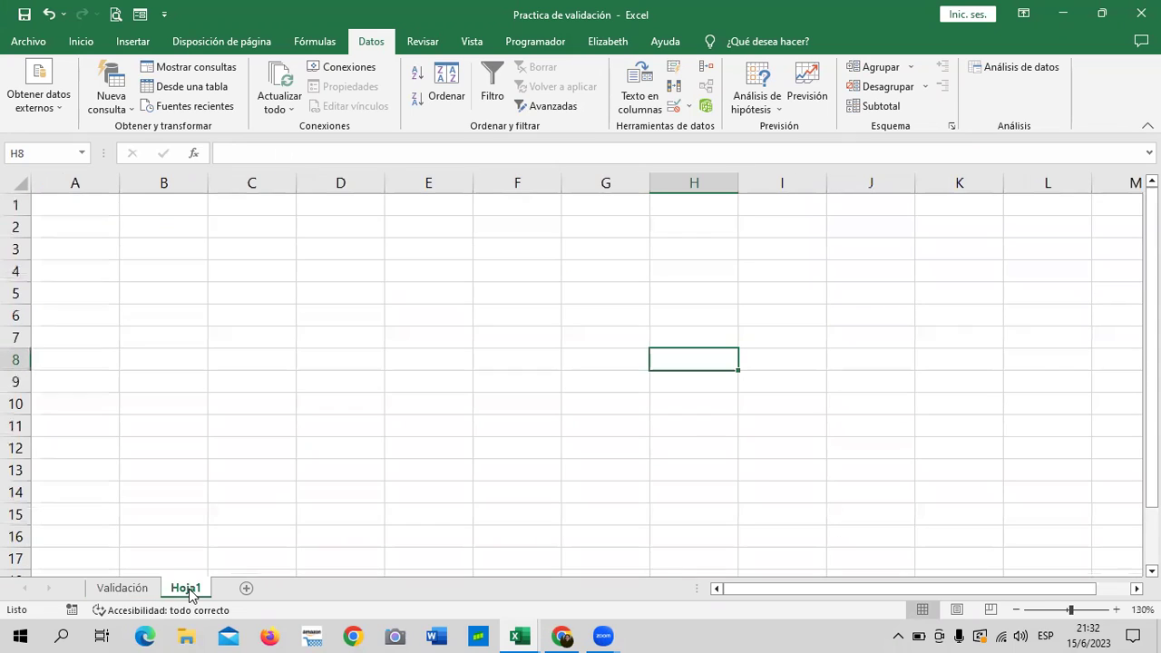
Enter 1 in B2 and fill it down to B14 as a 1–13 series.
{"action": "left_click", "coordinate": [178, 227]}
{"action": "type", "text": "1"}
{"action": "key", "text": "Return"}
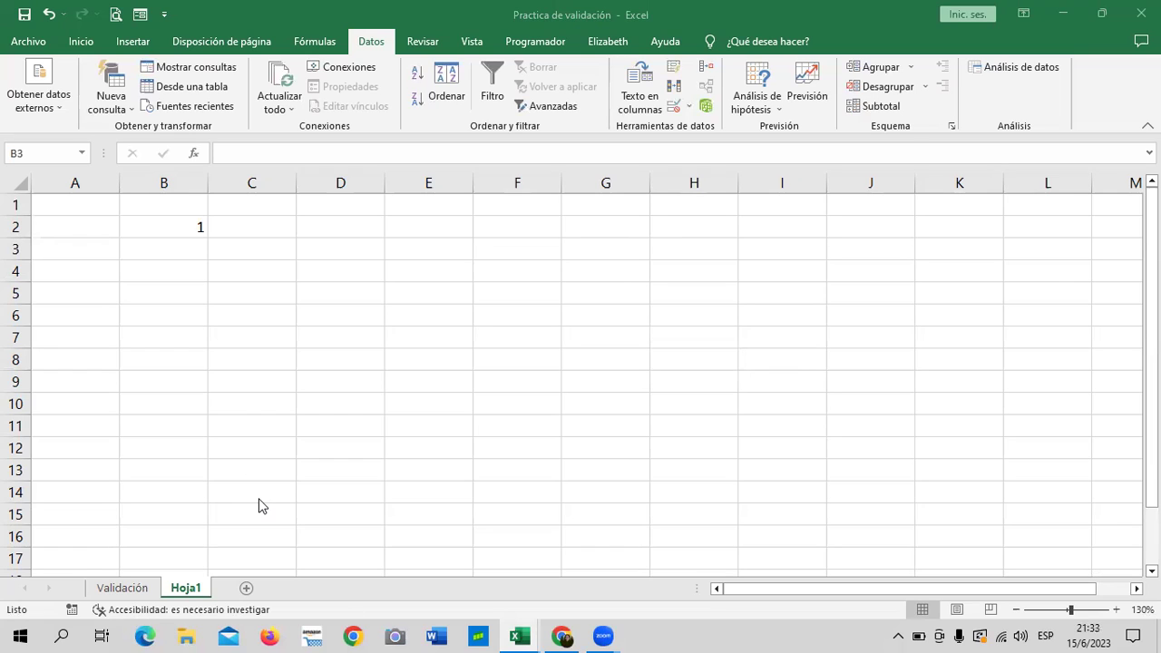
{"action": "left_click", "coordinate": [171, 229]}
{"action": "left_click", "coordinate": [165, 249]}
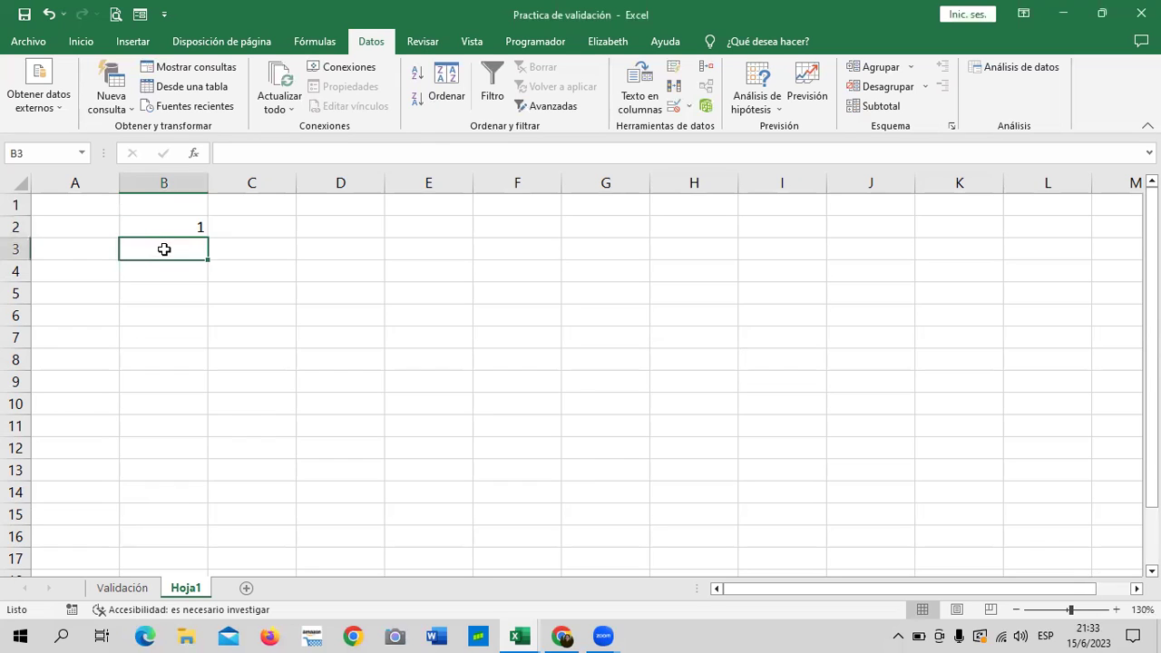
{"action": "left_click", "coordinate": [164, 227]}
{"action": "left_click_drag", "start_coordinate": [208, 236], "coordinate": [214, 501]}
{"action": "left_click", "coordinate": [218, 514]}
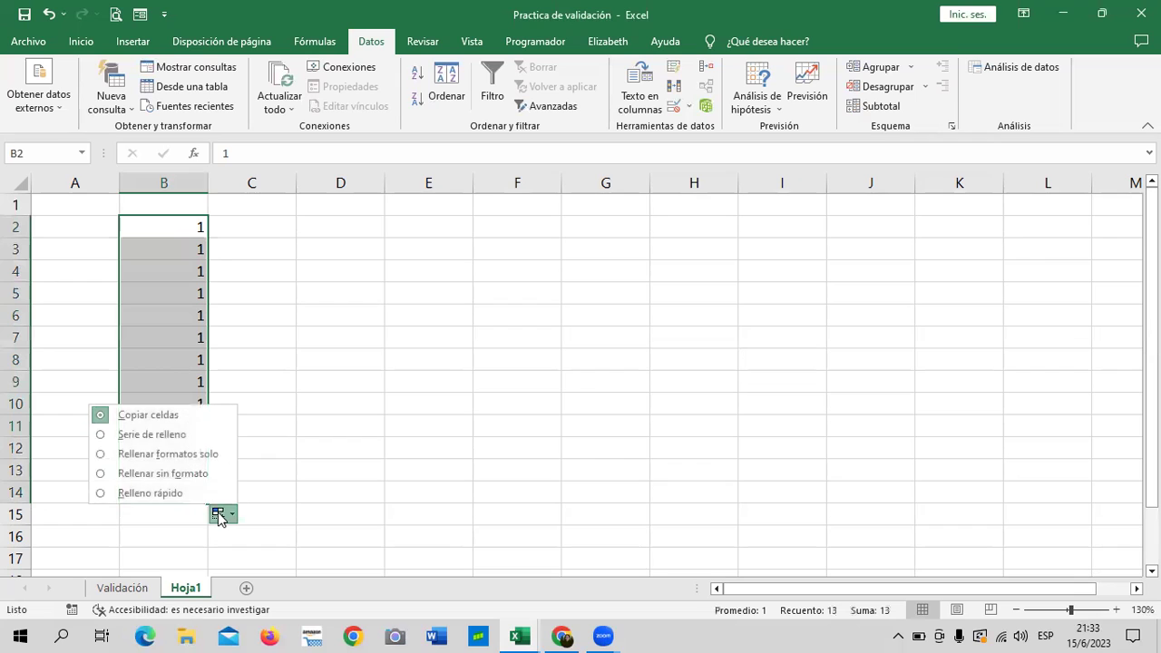
{"action": "left_click", "coordinate": [174, 436]}
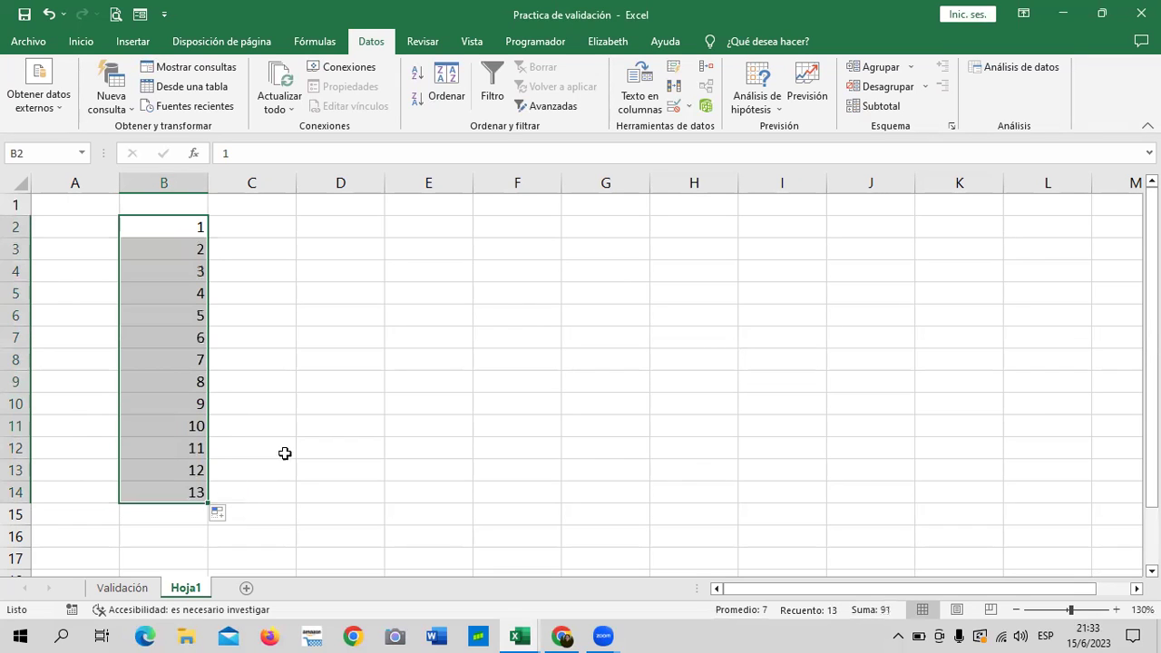
Type 14 in B15 and select the numbered block B2:C15.
{"action": "left_click", "coordinate": [186, 513]}
{"action": "type", "text": "14"}
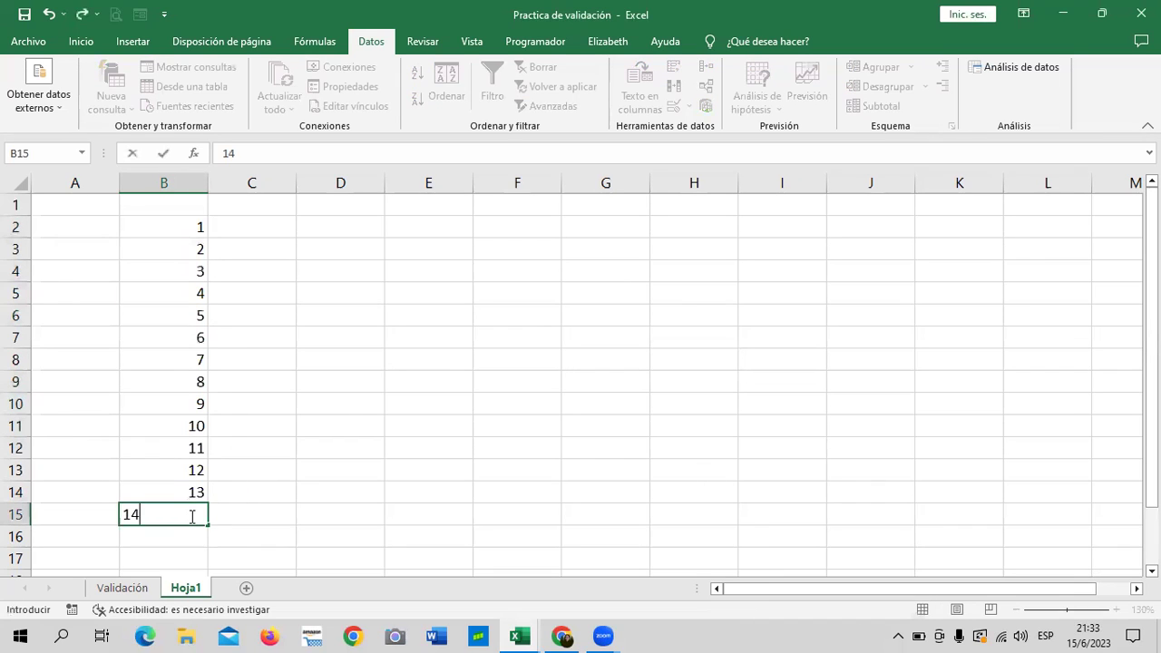
{"action": "key", "text": "Return"}
{"action": "left_click", "coordinate": [358, 511]}
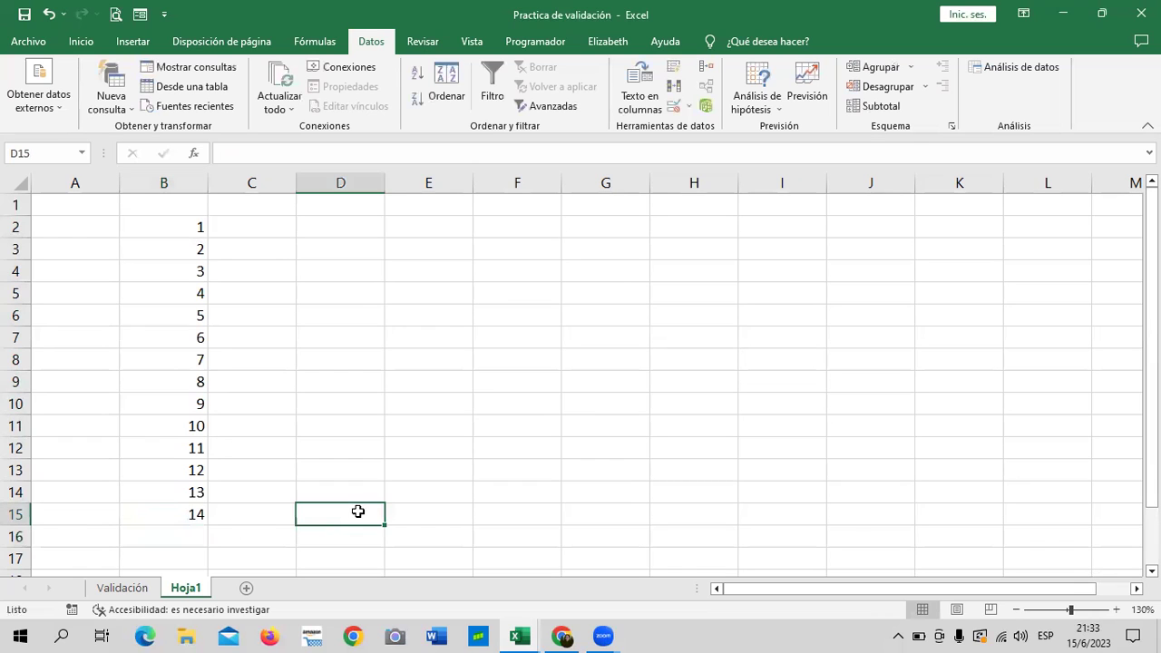
{"action": "left_click_drag", "start_coordinate": [159, 225], "coordinate": [281, 506]}
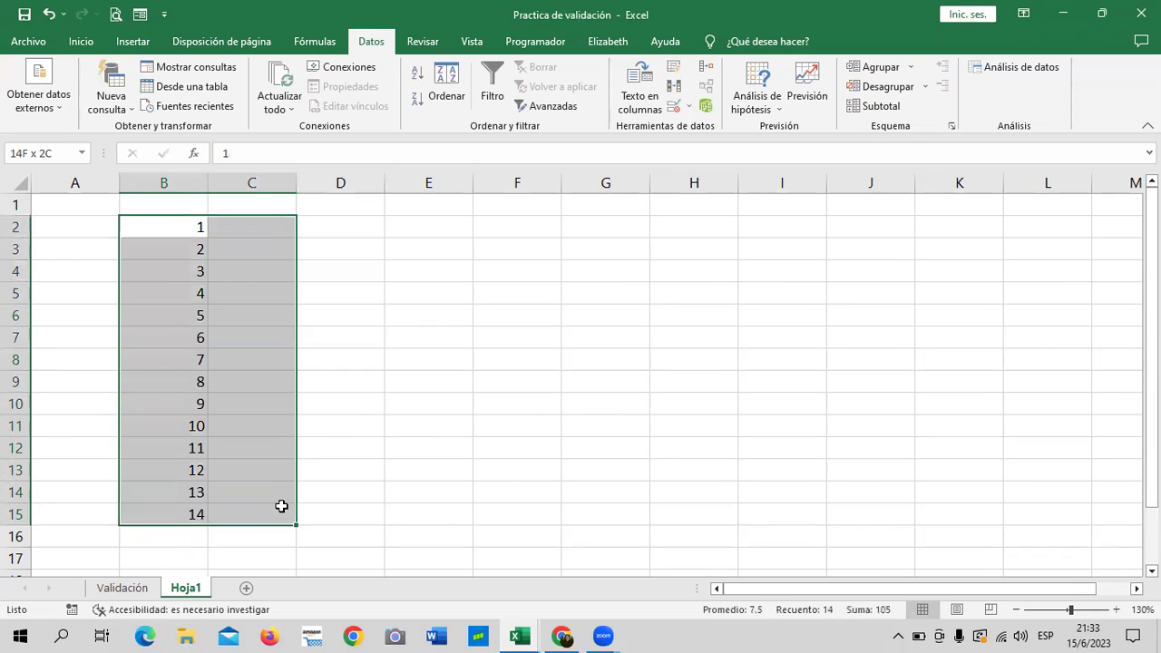
Put all borders on B2:C15, then narrow column B and widen column C.
{"action": "left_click", "coordinate": [80, 42]}
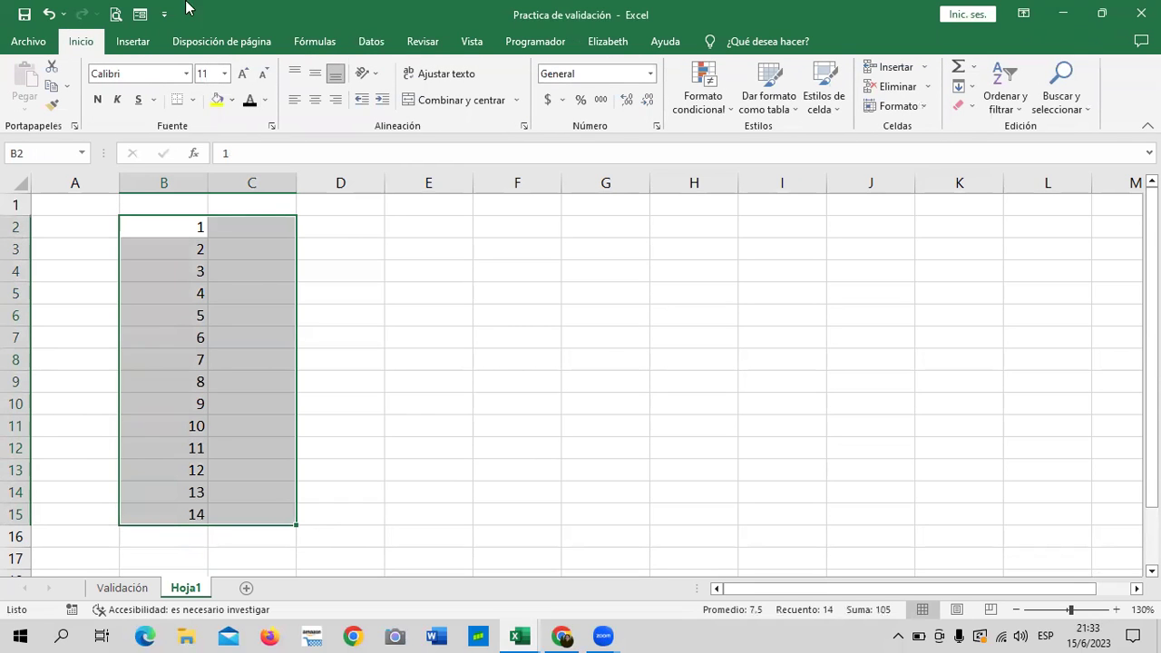
{"action": "left_click", "coordinate": [192, 101]}
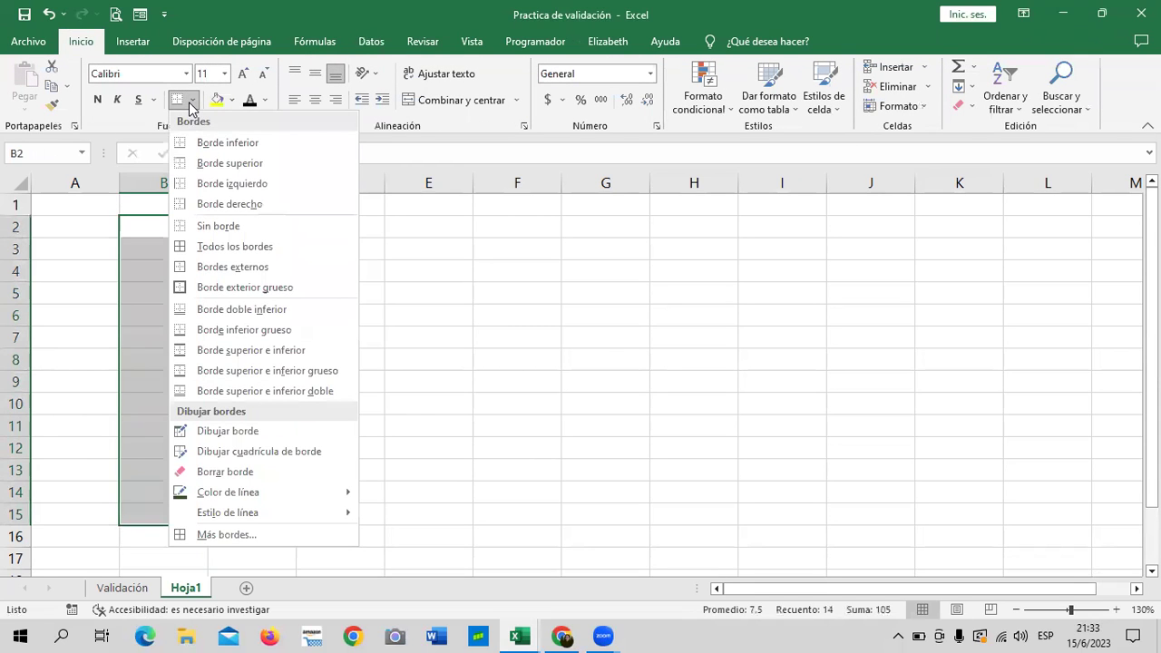
{"action": "left_click", "coordinate": [234, 246]}
{"action": "left_click", "coordinate": [409, 308]}
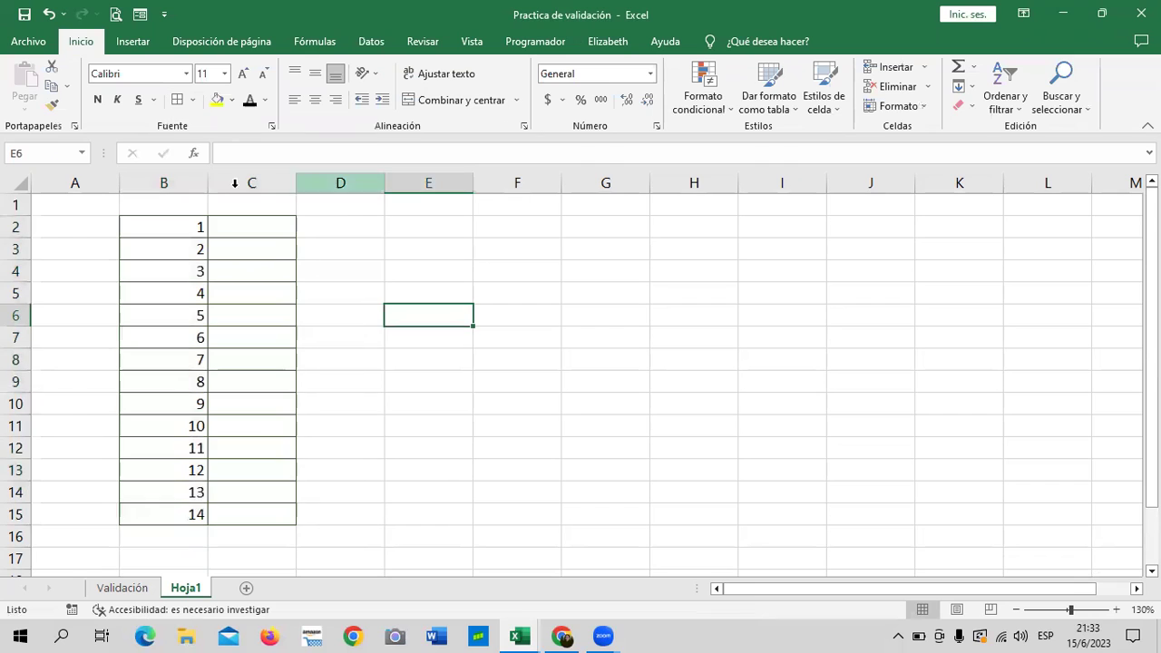
{"action": "left_click_drag", "start_coordinate": [208, 184], "coordinate": [152, 185]}
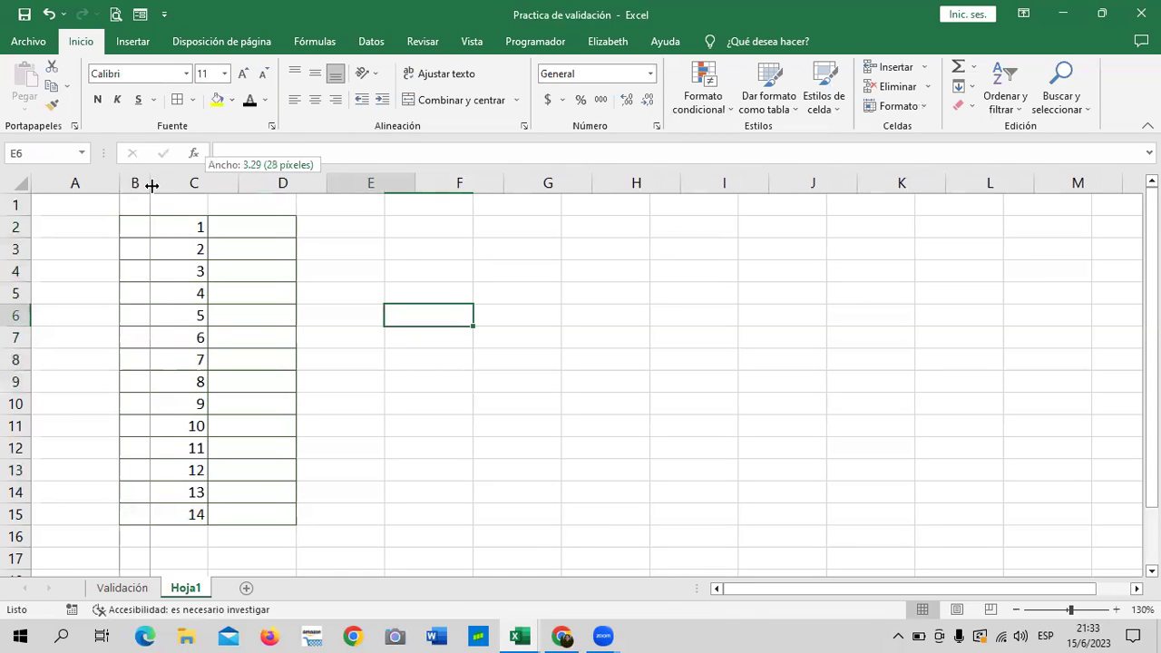
{"action": "left_click_drag", "start_coordinate": [274, 199], "coordinate": [311, 182]}
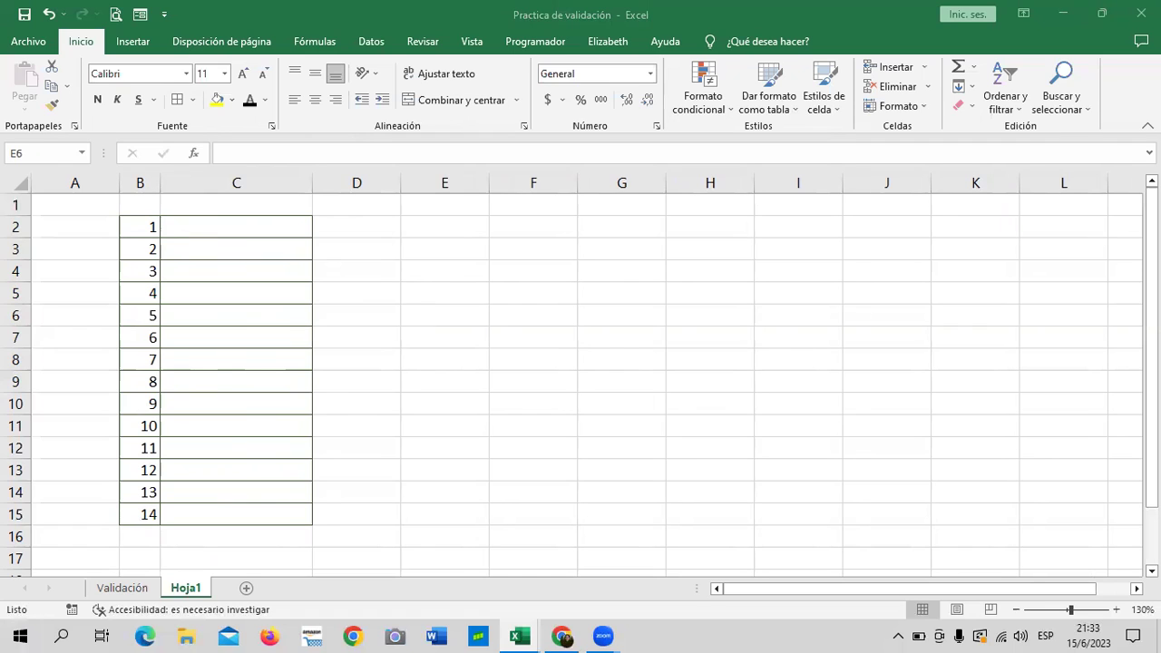
Type SAN SALVADOR, LA LIBERTAD, CUSCATLAN and SAN MIGUEL in capitals into C2:C5.
{"action": "left_click", "coordinate": [498, 328]}
{"action": "left_click", "coordinate": [265, 225]}
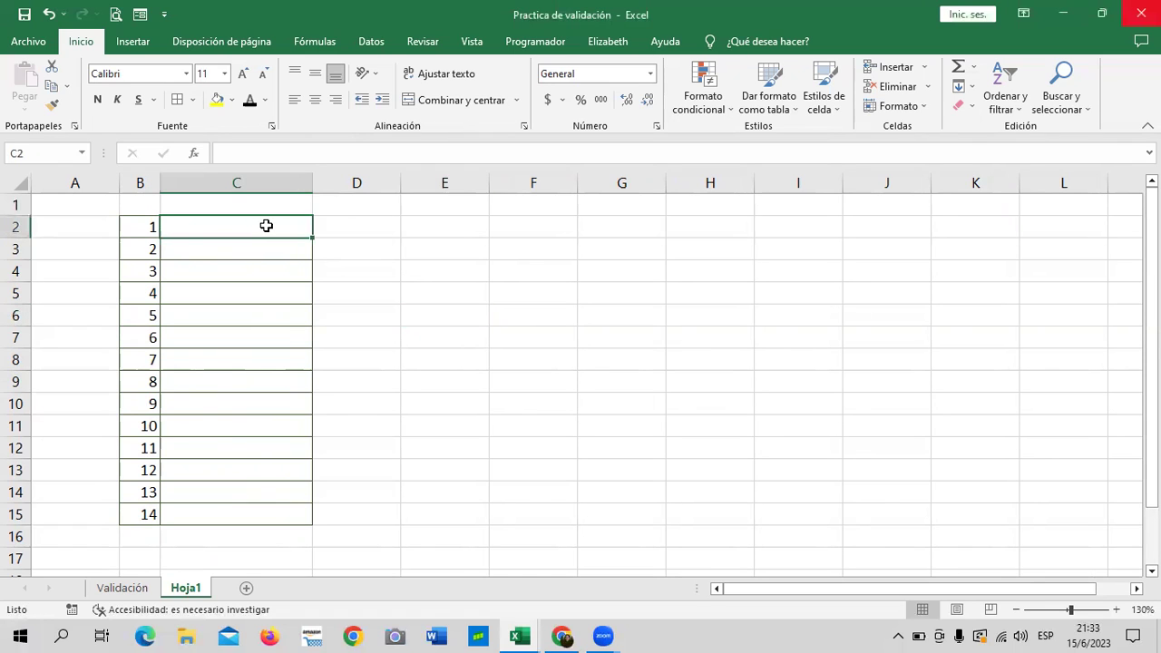
{"action": "type", "text": "san"}
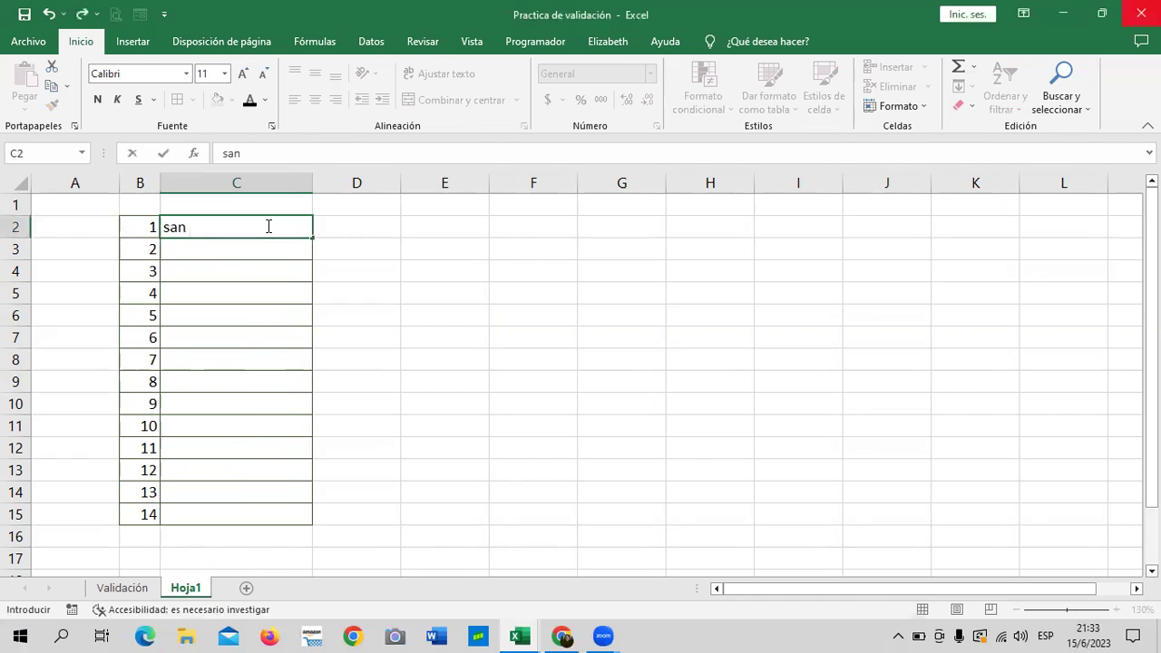
{"action": "key", "text": "BackSpace"}
{"action": "key", "text": "BackSpace"}
{"action": "key", "text": "BackSpace"}
{"action": "key", "text": "Caps_Lock"}
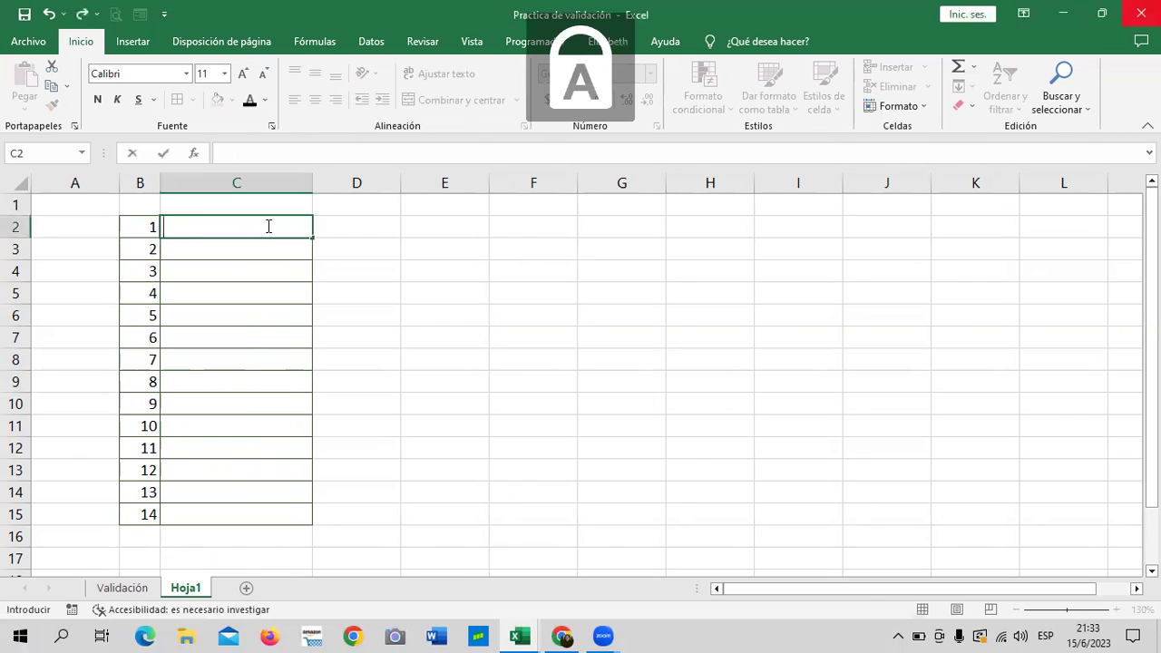
{"action": "type", "text": "SAN SALVADOR"}
{"action": "key", "text": "Return"}
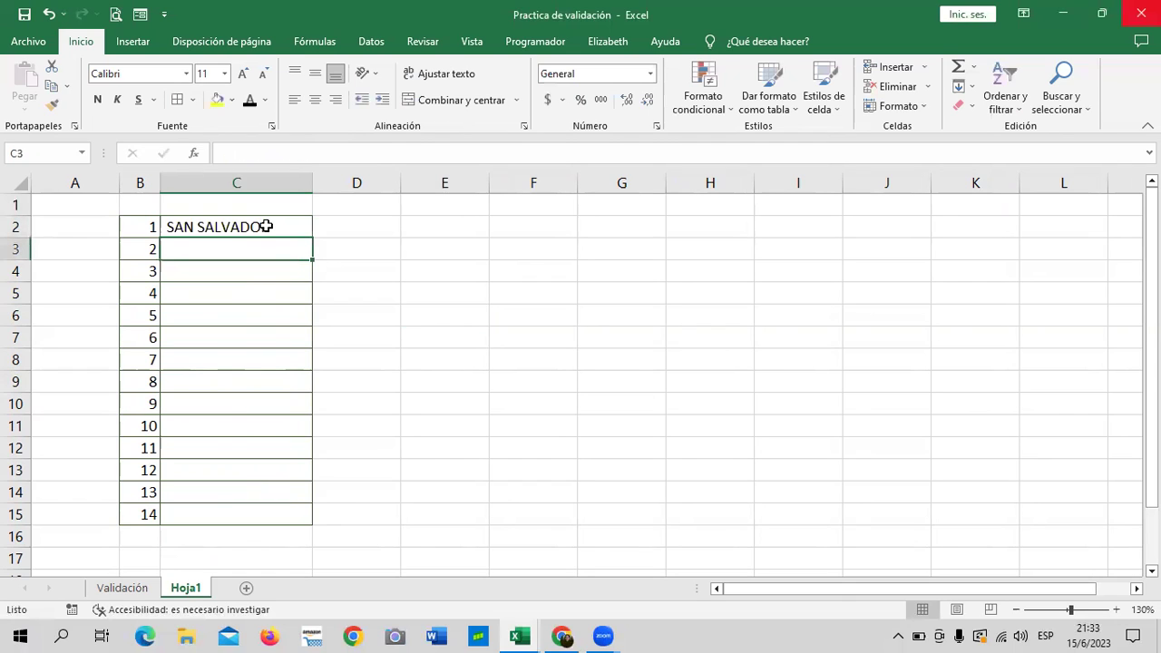
{"action": "type", "text": "LA LIBERTAD"}
{"action": "key", "text": "Return"}
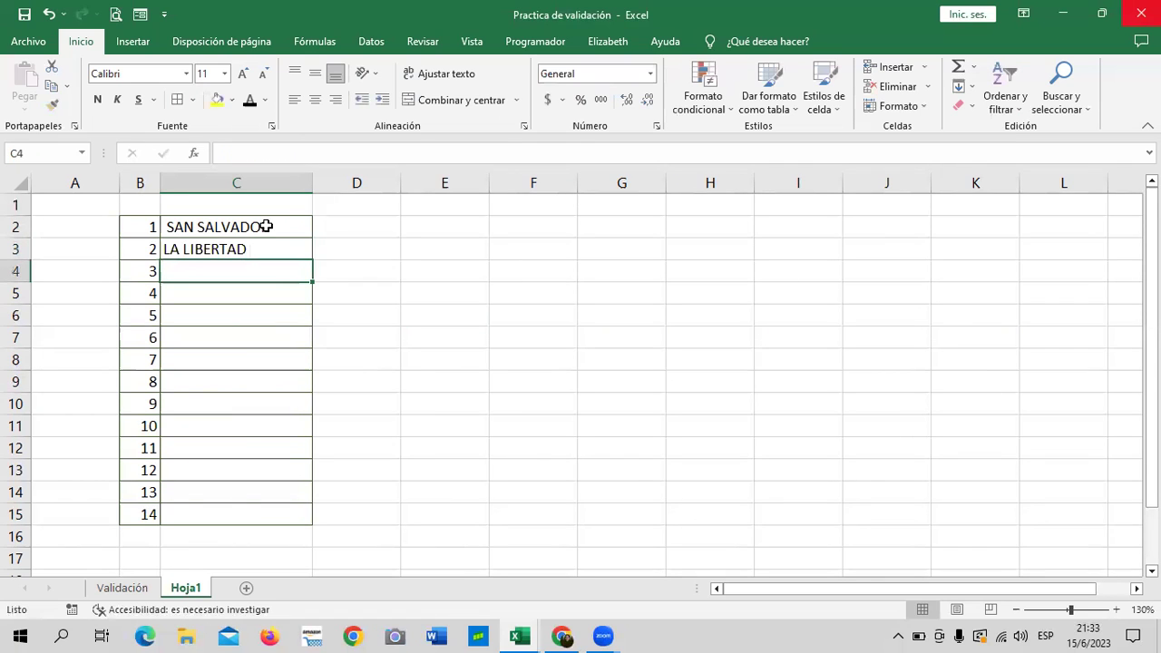
{"action": "type", "text": "CUSCAT"}
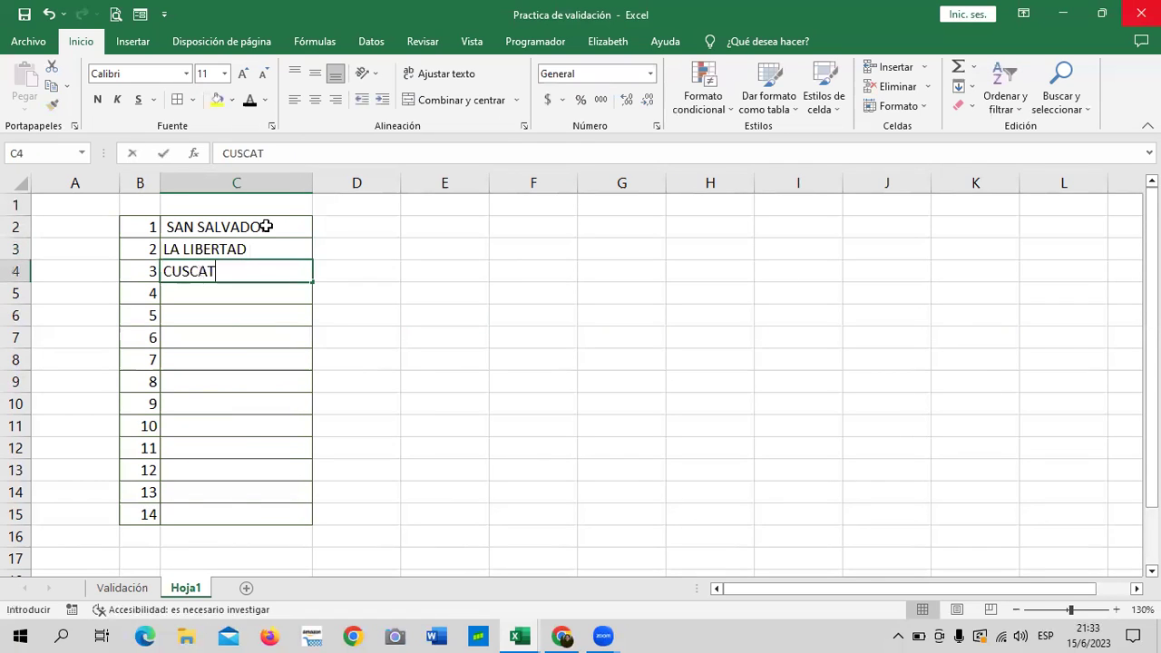
{"action": "type", "text": "LAN"}
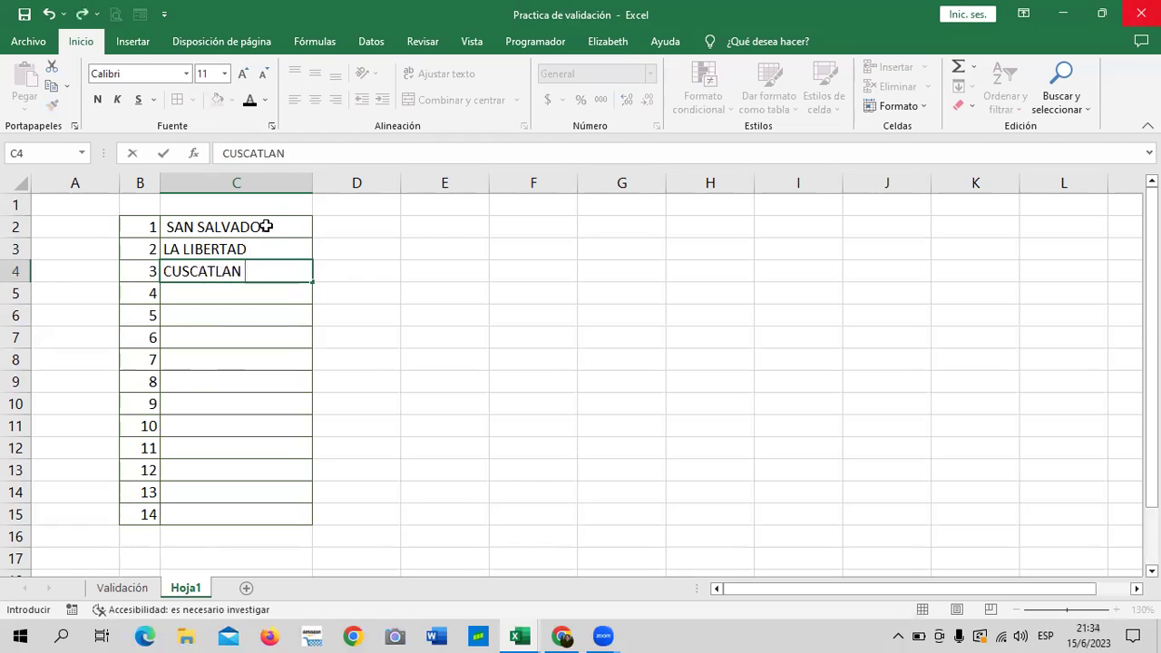
{"action": "key", "text": "Return"}
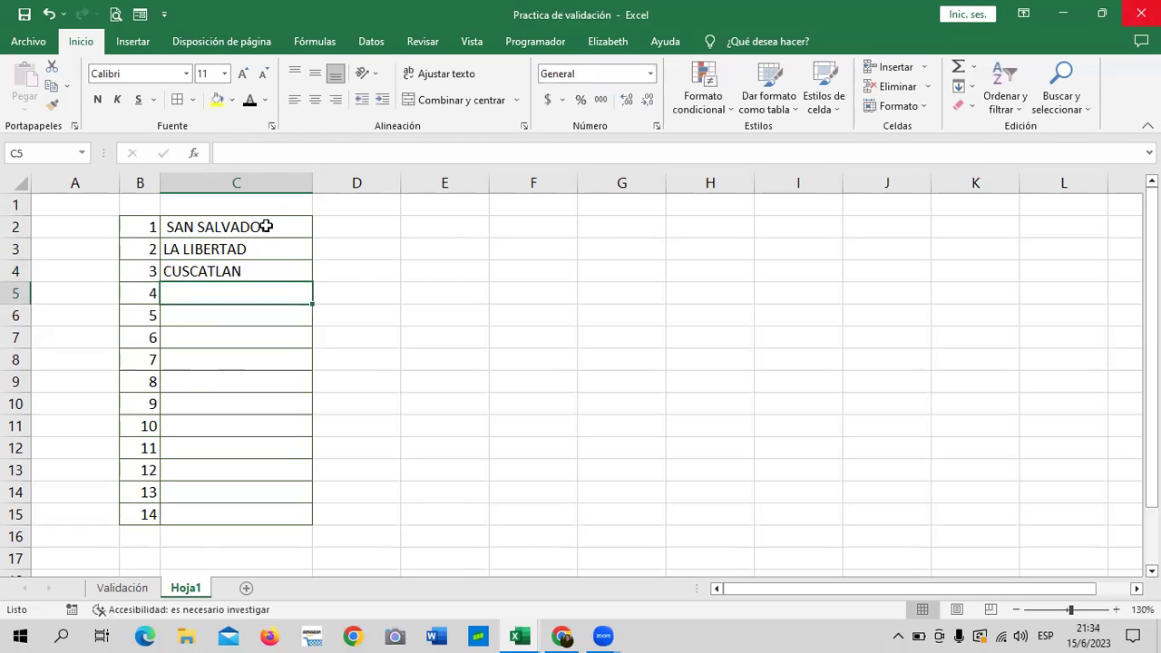
{"action": "type", "text": "SAN MIGUEL"}
{"action": "key", "text": "Return"}
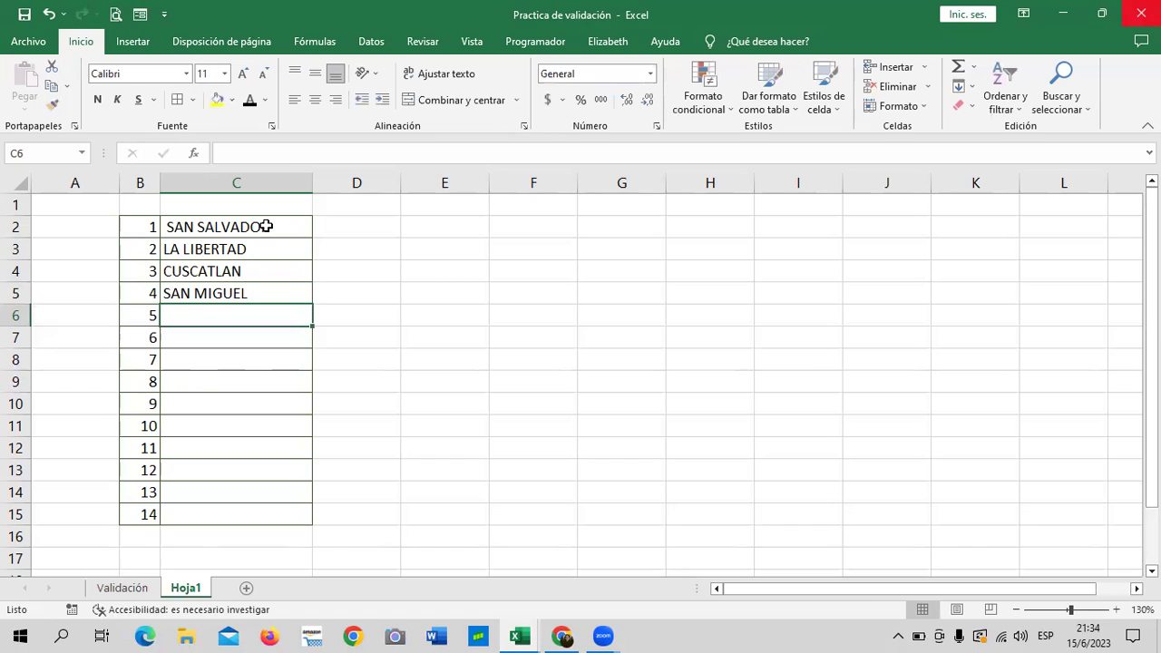
Add SANTA ANA, SAN VICENTE, USULUTAN, LA UNION and CHALATENANGO into C6:C10.
{"action": "type", "text": "SANT"}
{"action": "key", "text": "BackSpace"}
{"action": "type", "text": "TA ANA"}
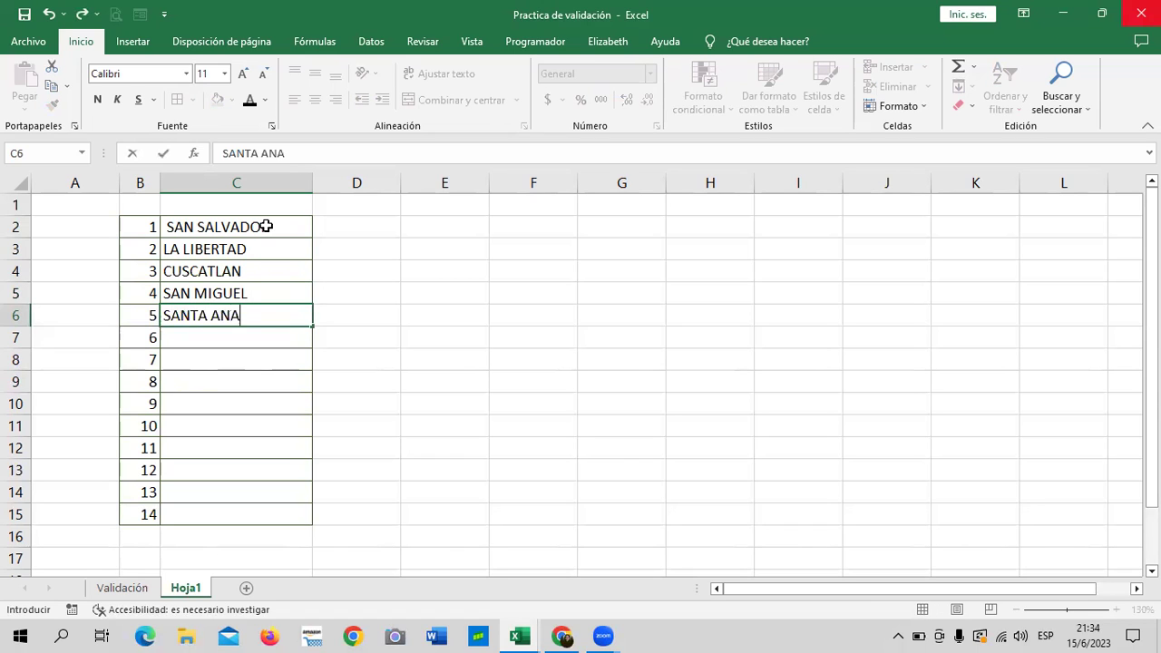
{"action": "key", "text": "Return"}
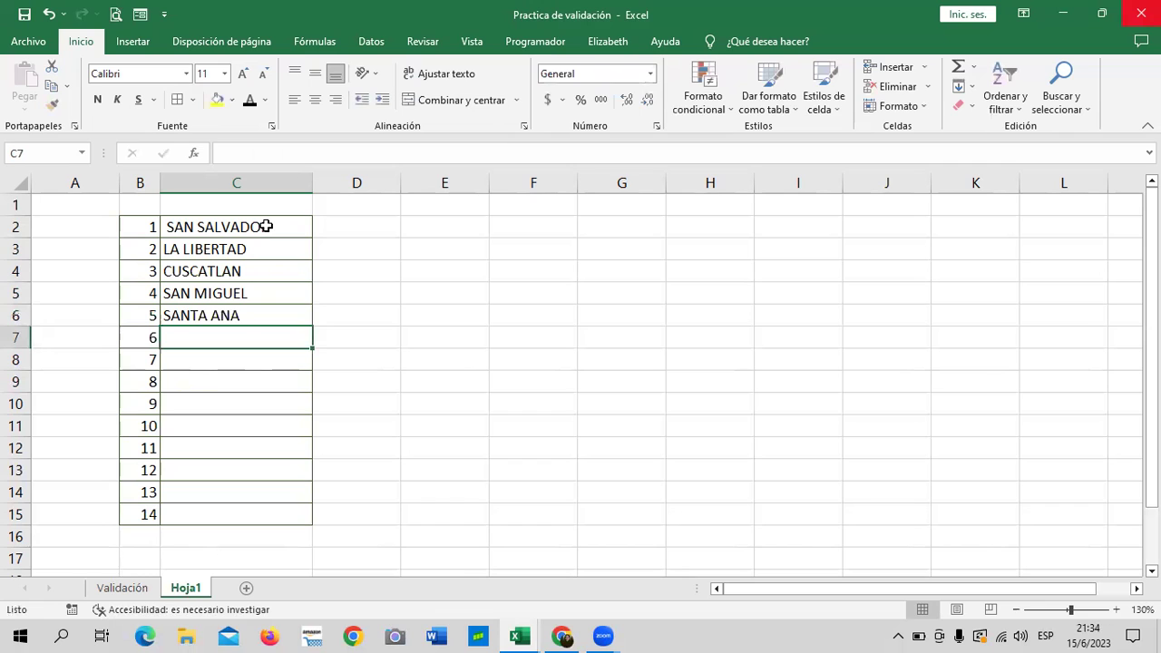
{"action": "type", "text": "SAN VICENTE"}
{"action": "key", "text": "Return"}
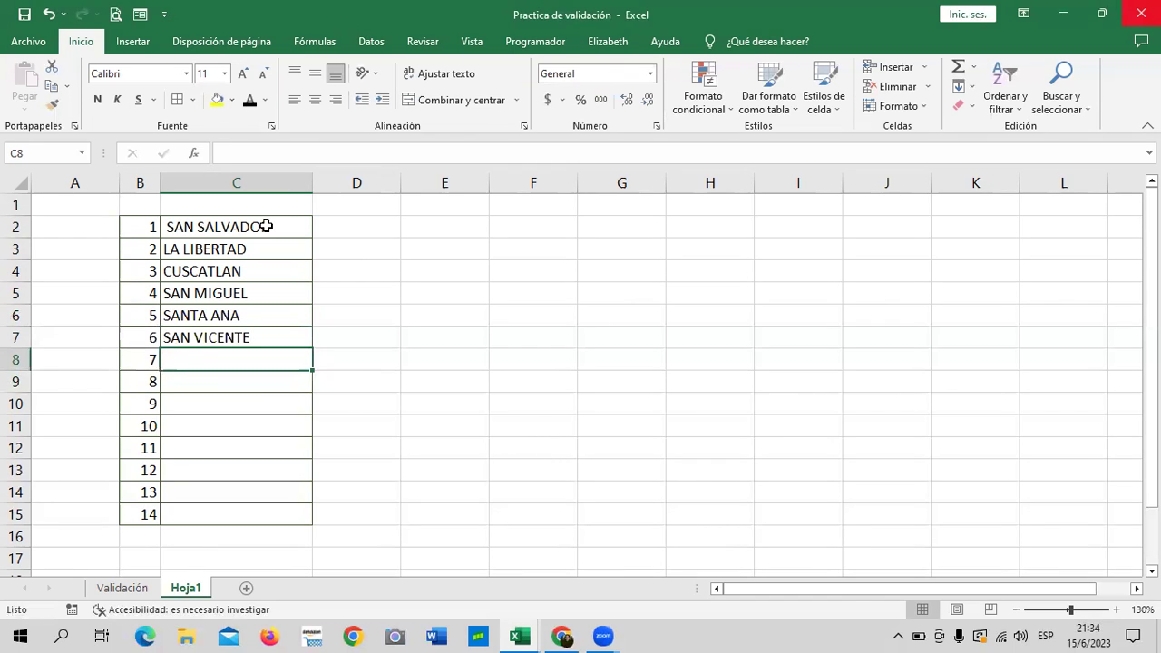
{"action": "type", "text": "USULUTAN"}
{"action": "key", "text": "Return"}
{"action": "type", "text": "LA UNION"}
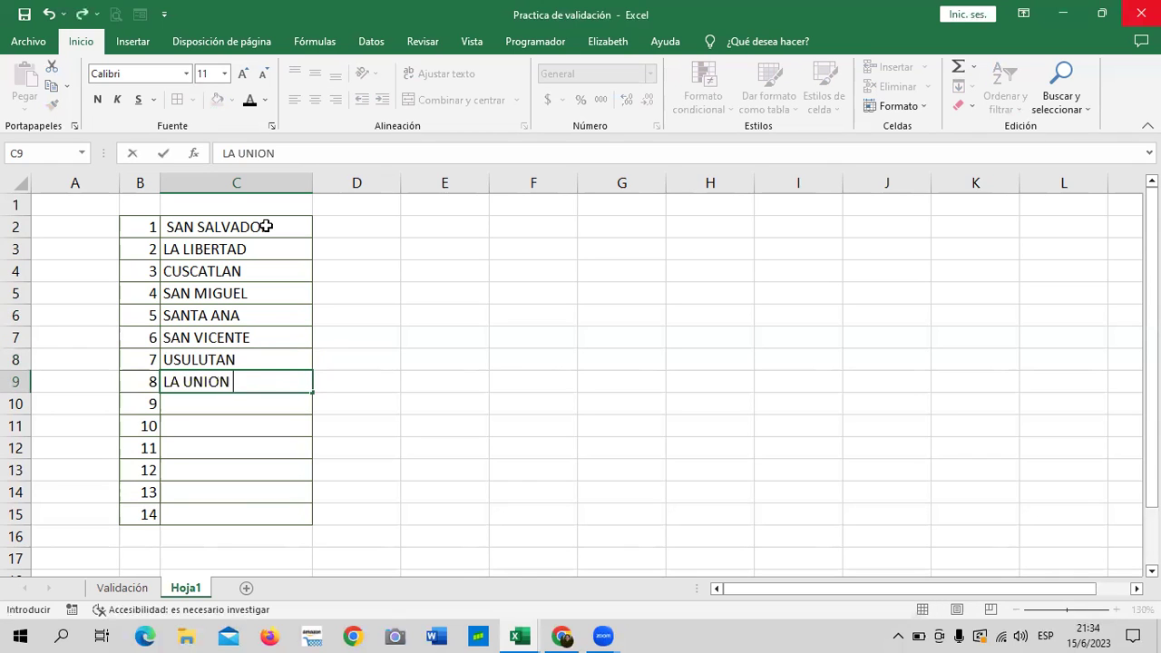
{"action": "key", "text": "Return"}
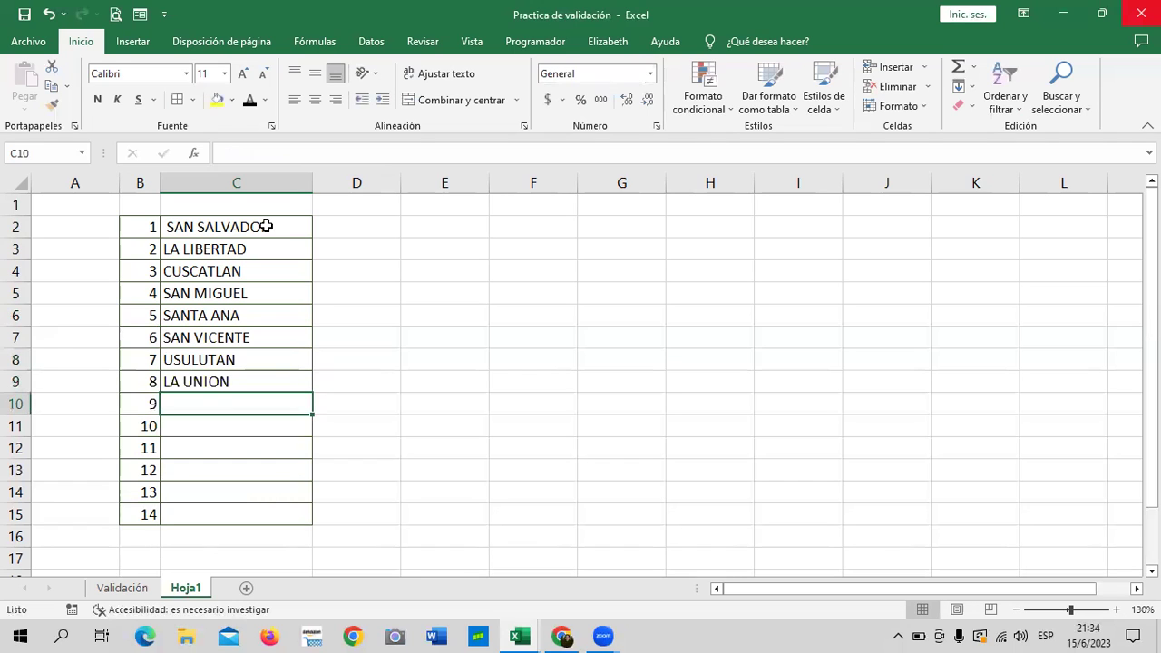
{"action": "left_click", "coordinate": [698, 83]}
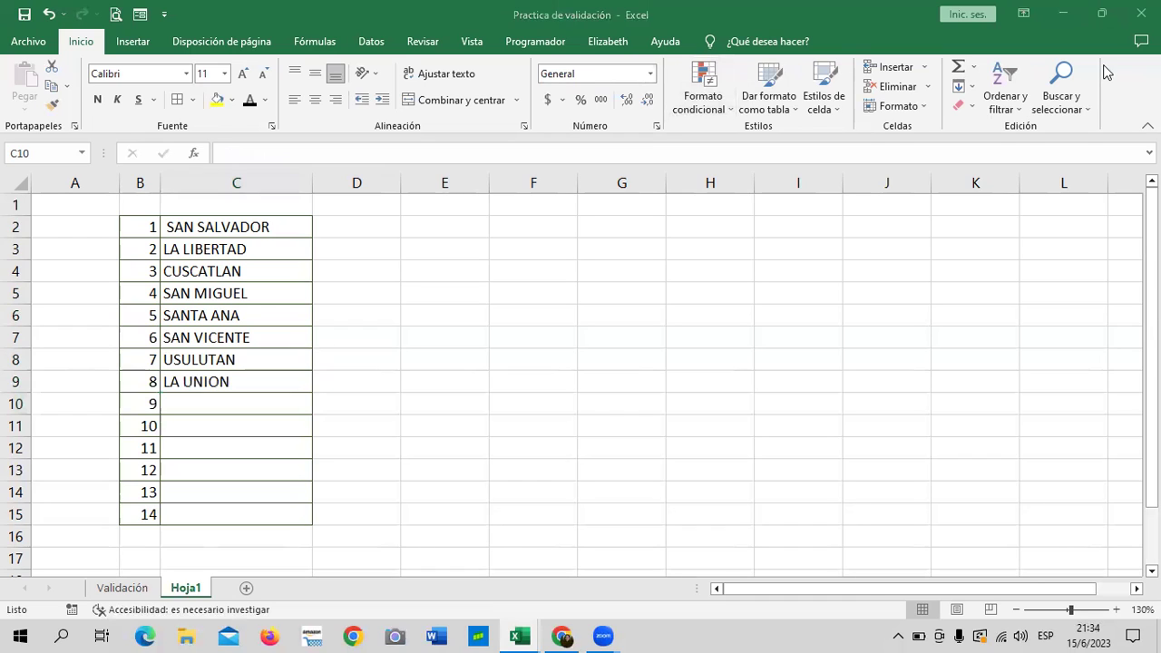
{"action": "left_click", "coordinate": [218, 402]}
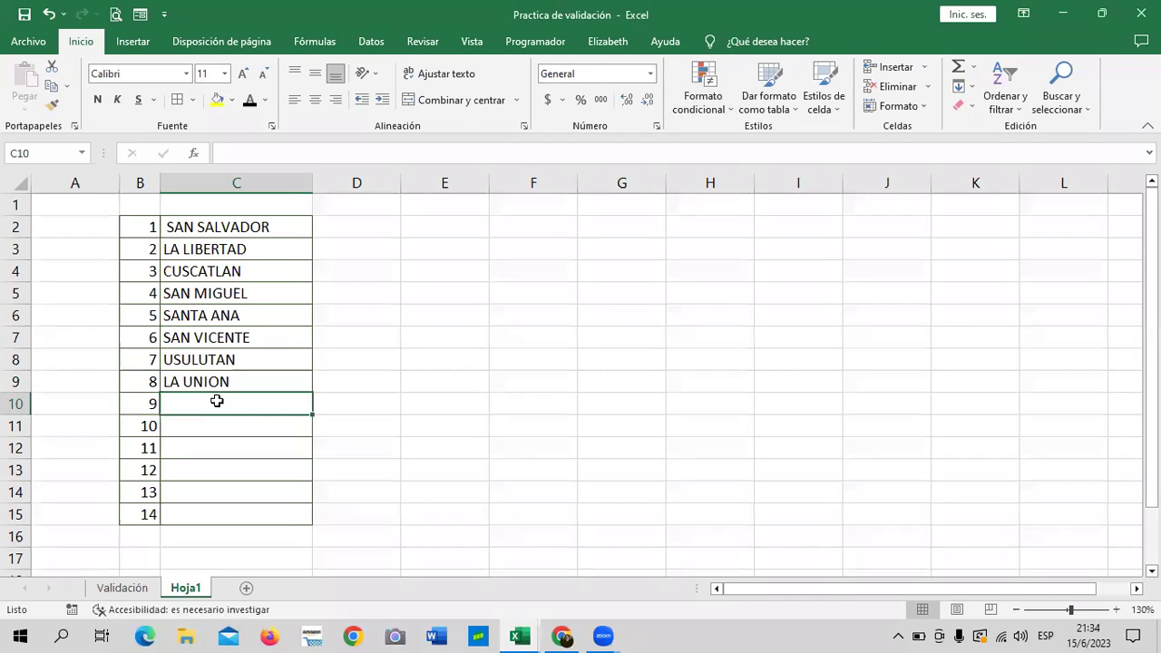
{"action": "type", "text": "CHALATENANGO"}
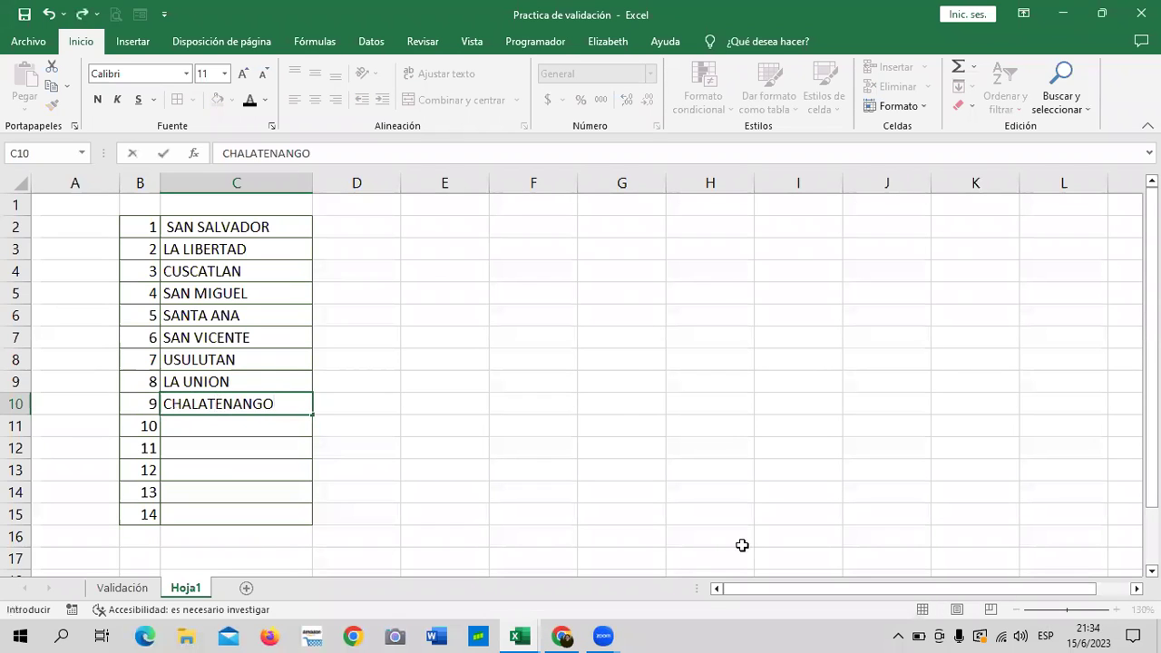
{"action": "key", "text": "Return"}
{"action": "left_click", "coordinate": [572, 382]}
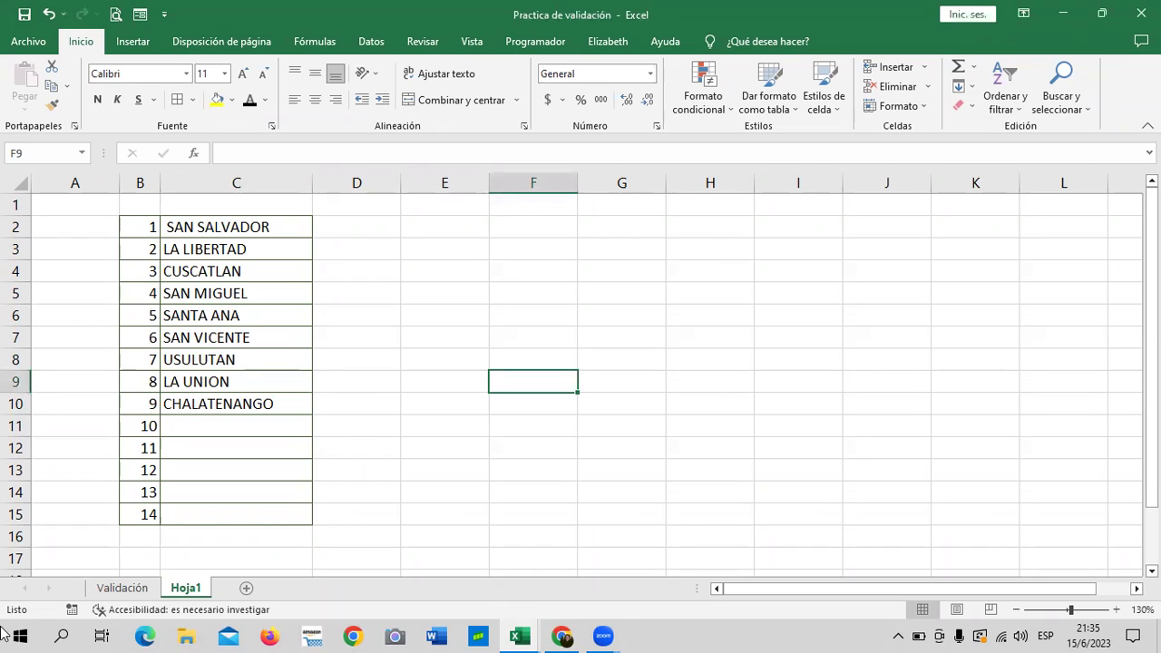
{"action": "left_click", "coordinate": [405, 385]}
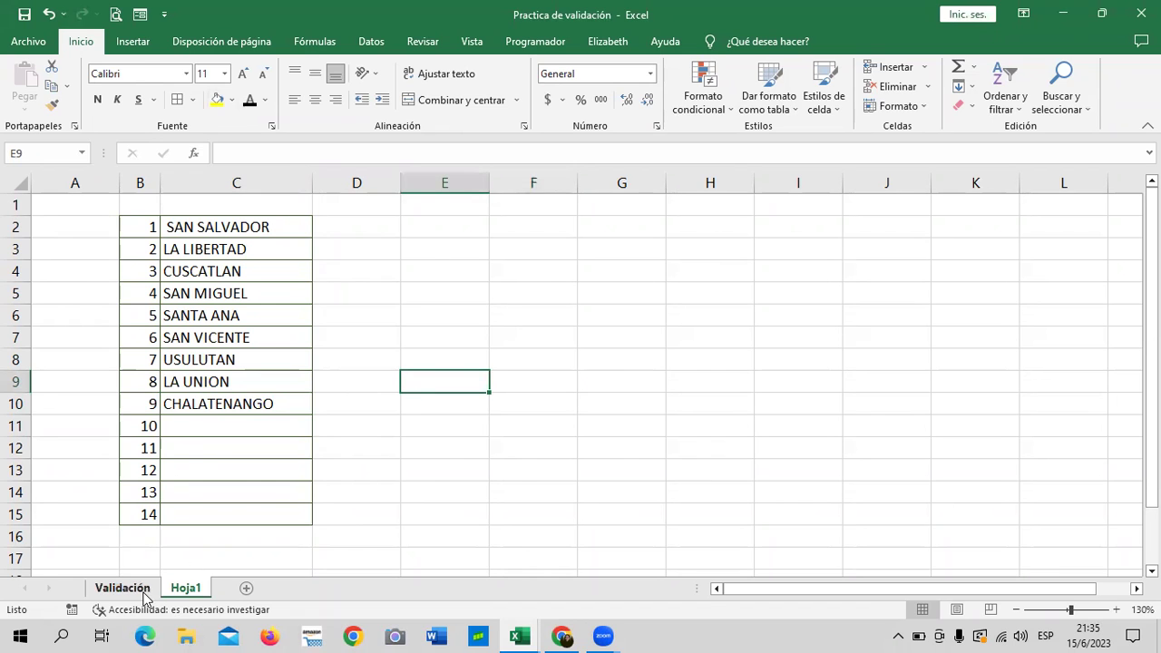
Back on Validación, select the empty Departamento cells I5:I9 and show the Datos ribbon.
{"action": "left_click", "coordinate": [141, 589]}
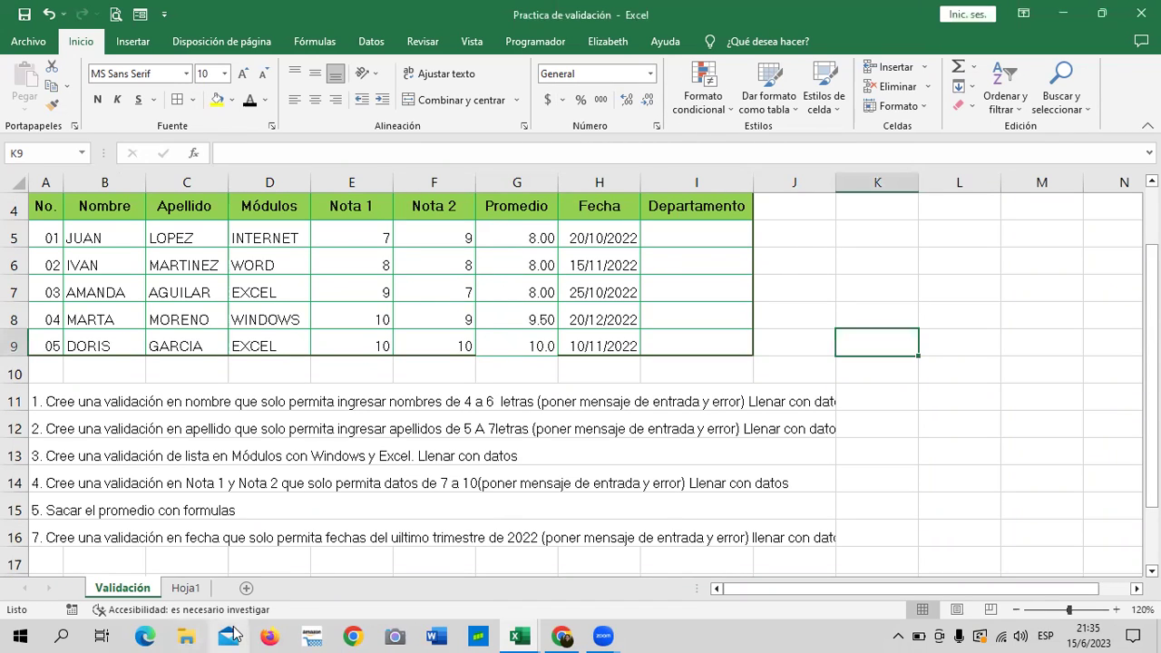
{"action": "left_click", "coordinate": [788, 244]}
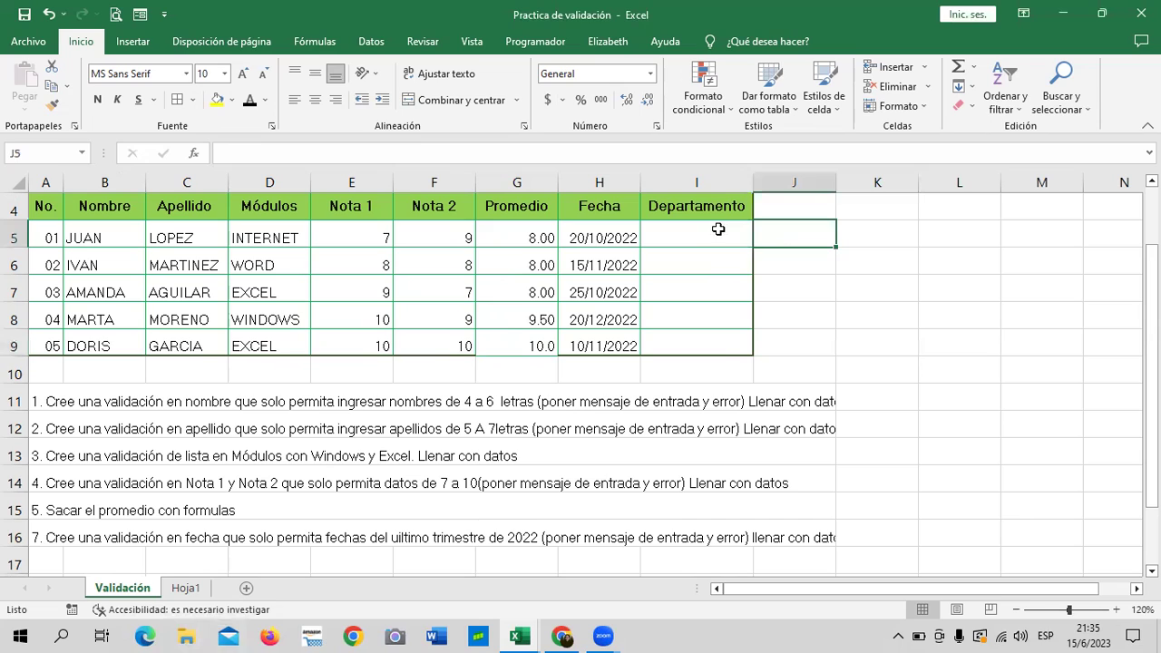
{"action": "left_click_drag", "start_coordinate": [718, 229], "coordinate": [723, 344]}
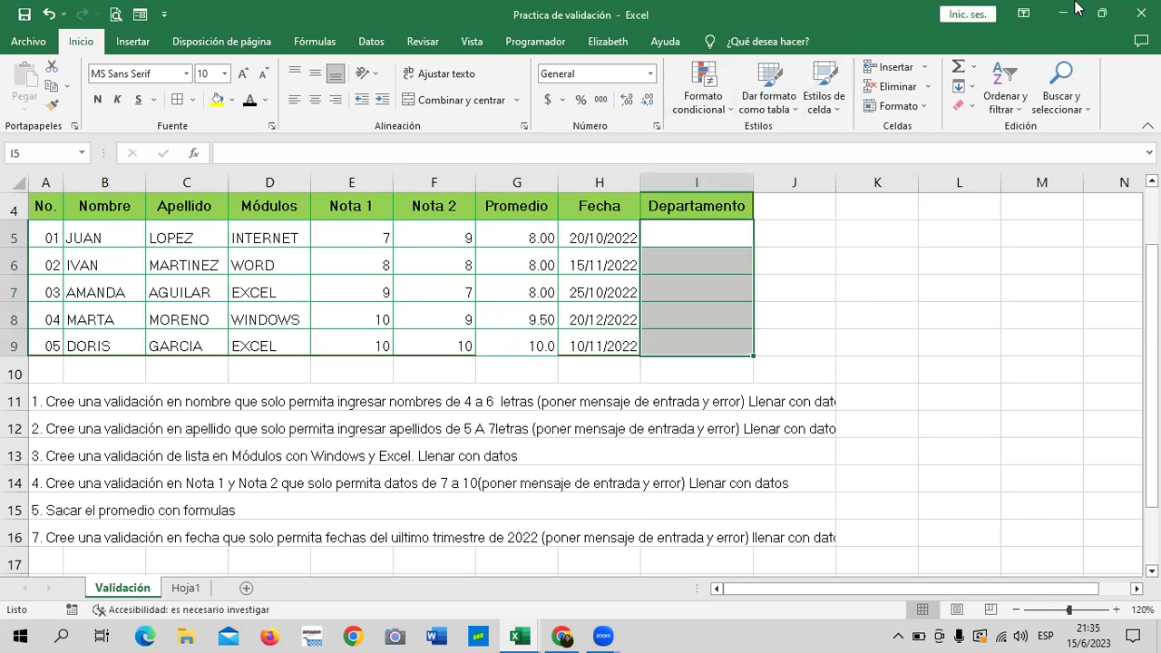
{"action": "left_click", "coordinate": [371, 41]}
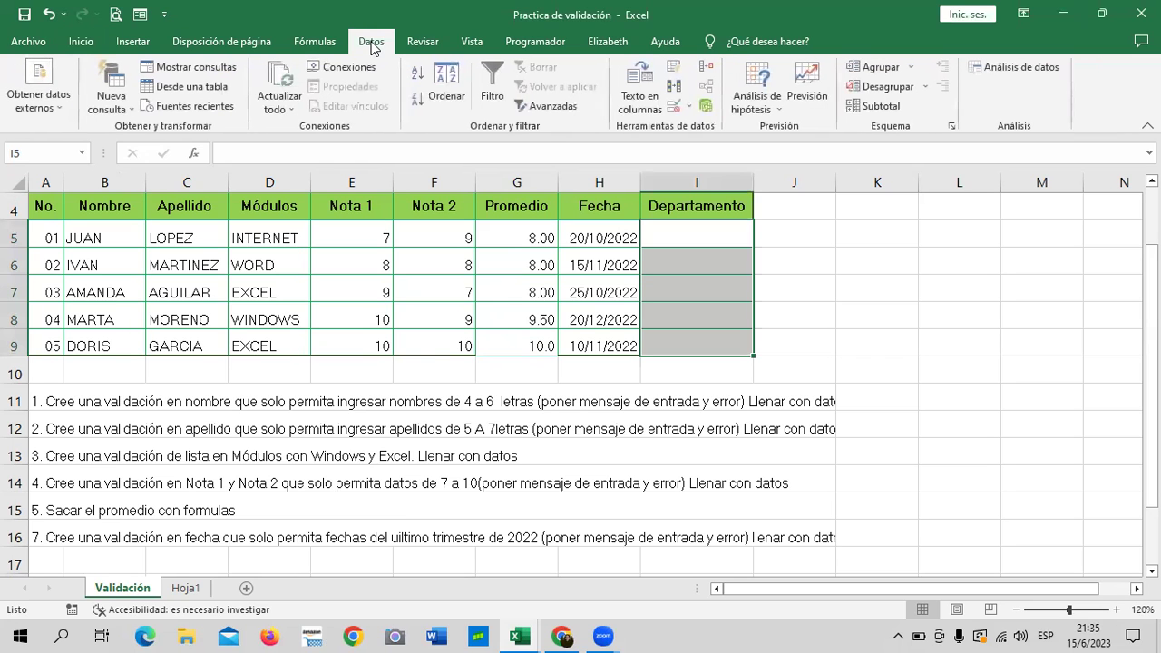
Start data validation on I5:I9 with Permitir set to Lista, collapsing Origen to pick a range.
{"action": "left_click", "coordinate": [672, 106]}
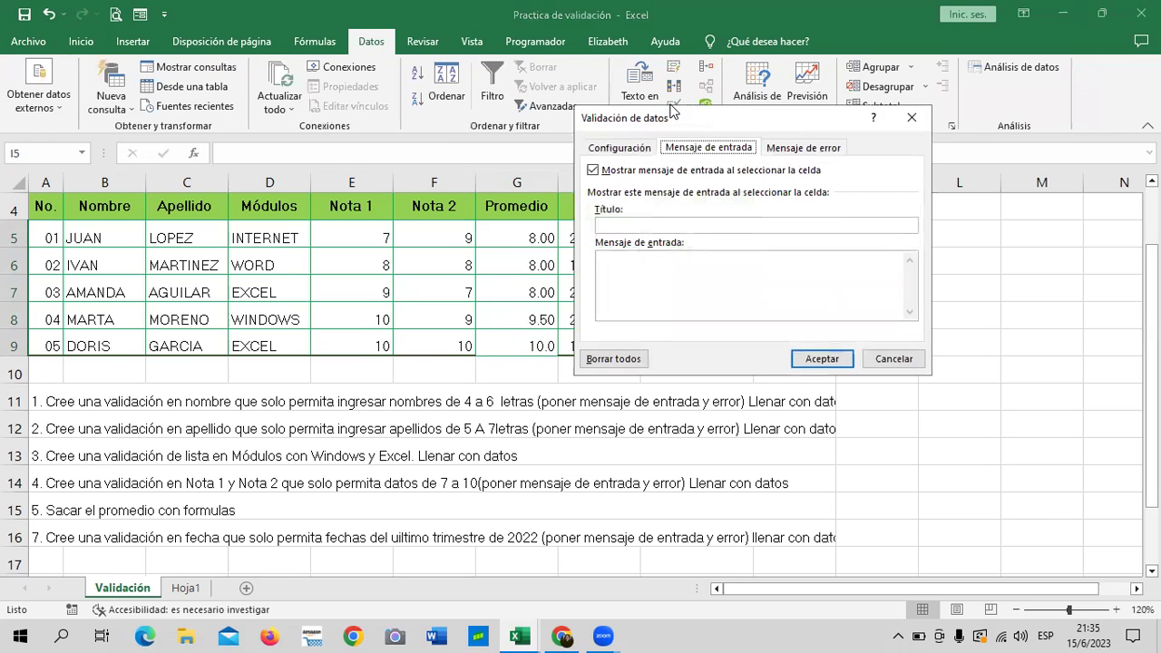
{"action": "left_click", "coordinate": [621, 148]}
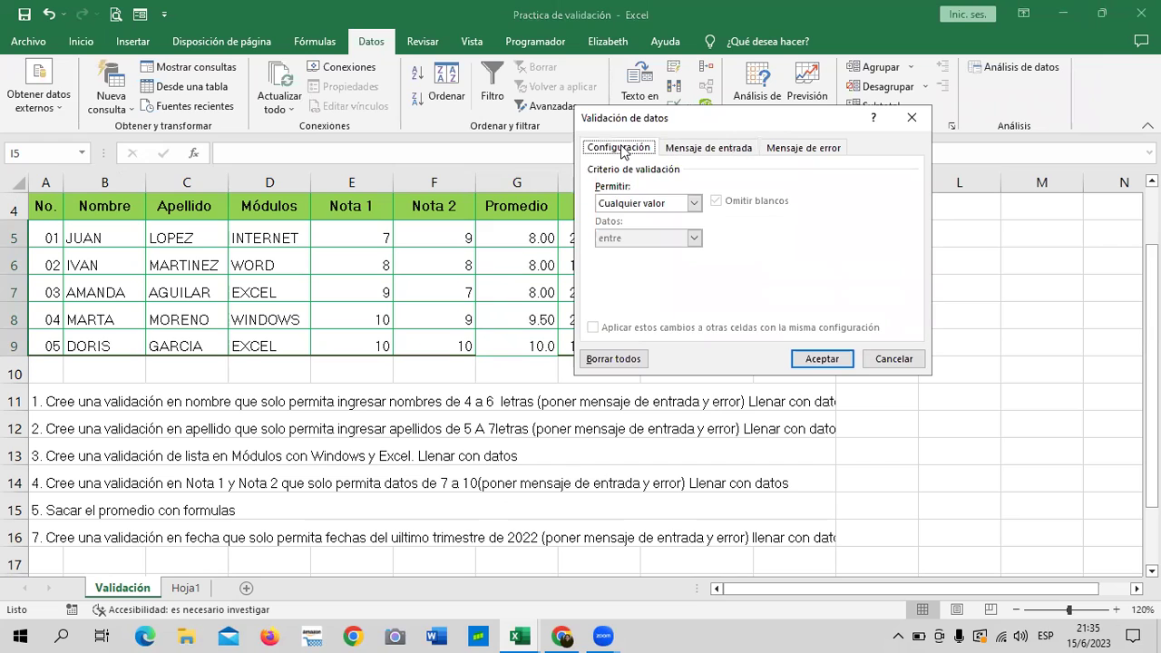
{"action": "left_click", "coordinate": [694, 203]}
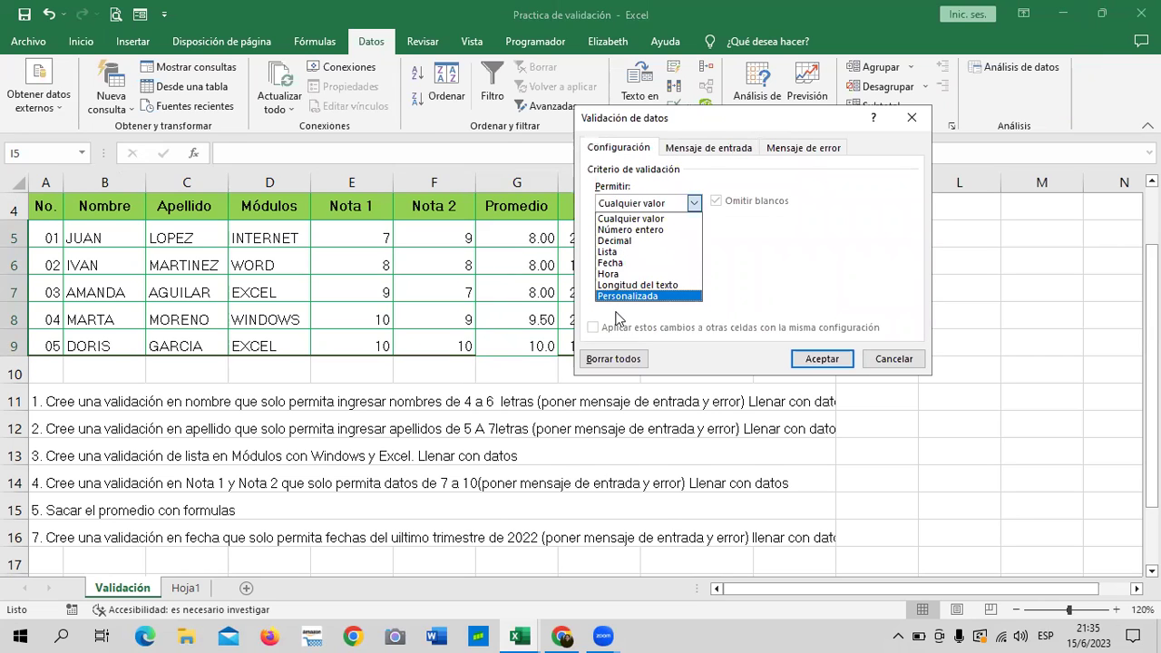
{"action": "left_click", "coordinate": [608, 252]}
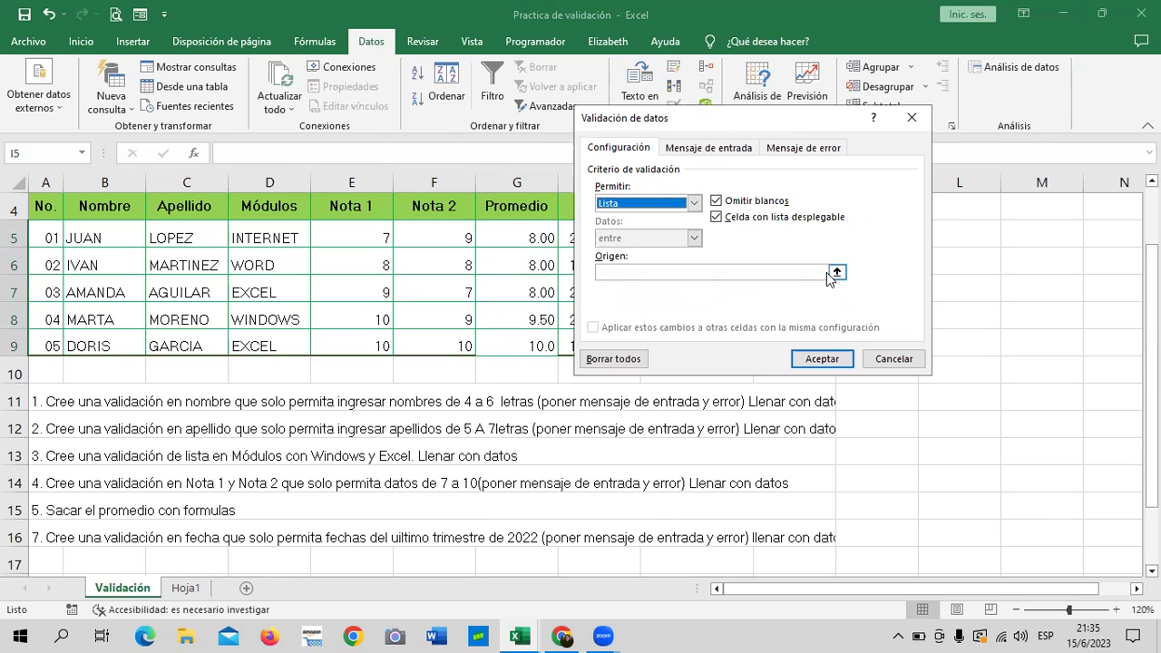
{"action": "left_click", "coordinate": [720, 269]}
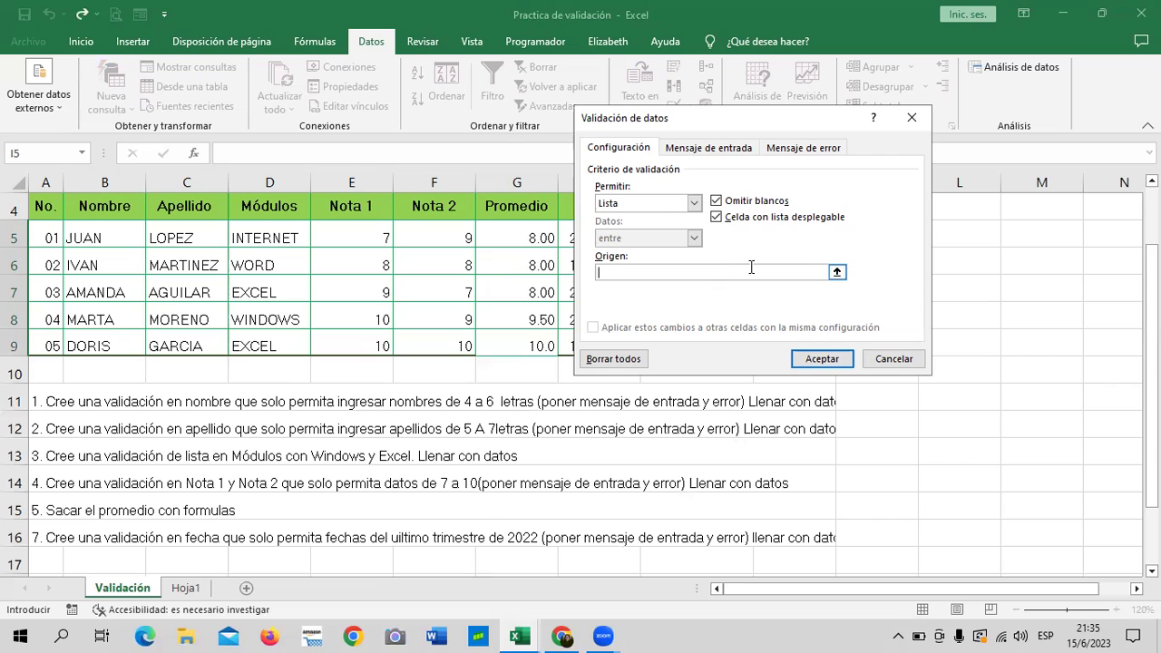
{"action": "left_click", "coordinate": [835, 272]}
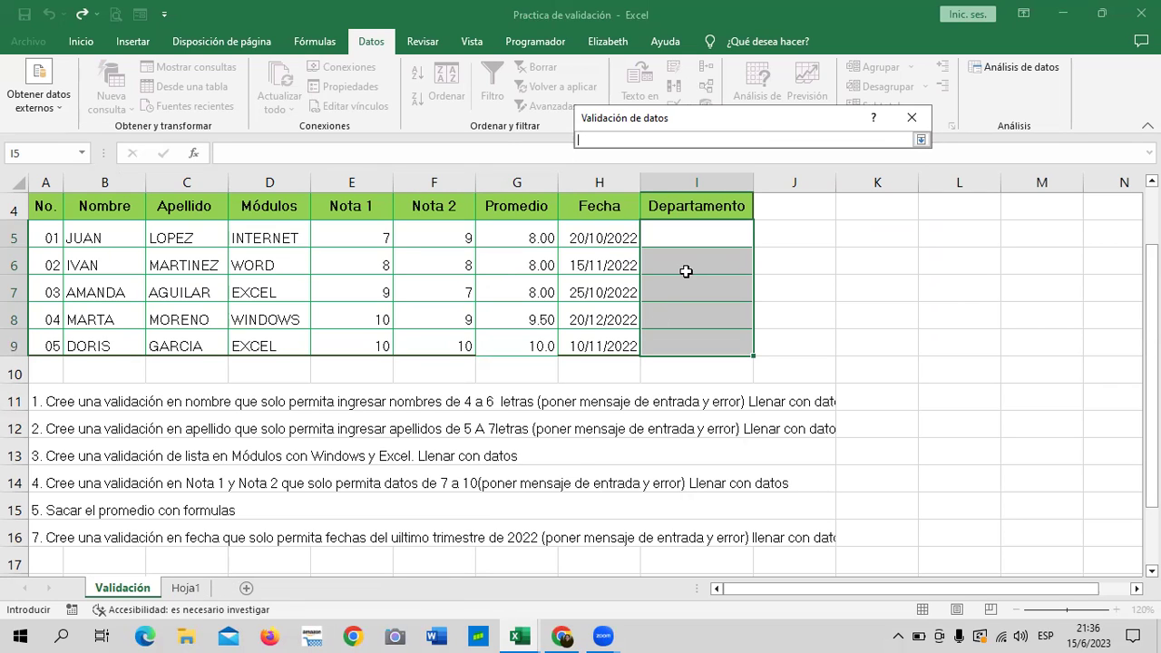
Set the list source to Hoja1!$C$2:$C$10 and confirm the Departamento validation.
{"action": "left_click", "coordinate": [186, 587]}
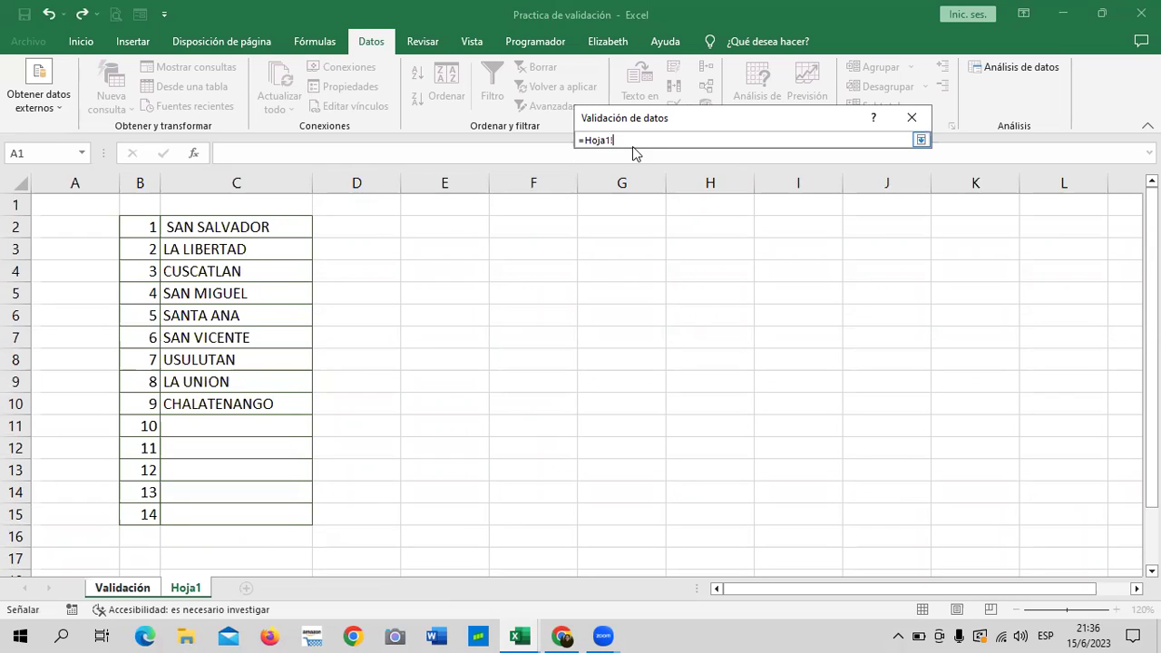
{"action": "type", "text": "!"}
{"action": "left_click_drag", "start_coordinate": [276, 224], "coordinate": [272, 402]}
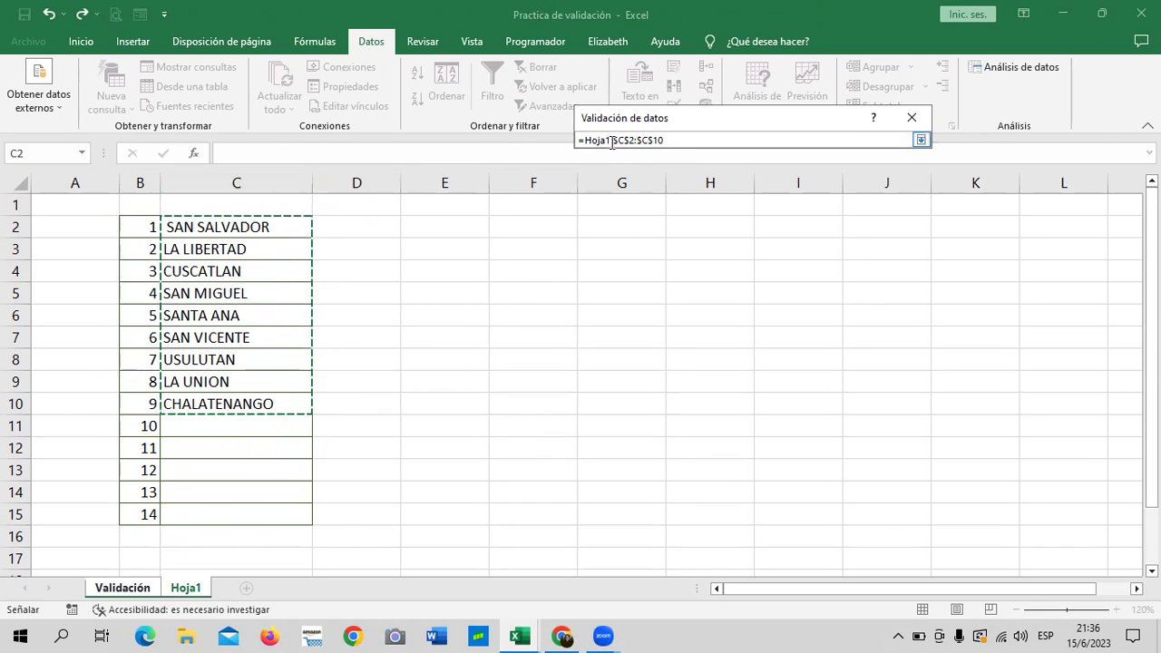
{"action": "left_click", "coordinate": [920, 141]}
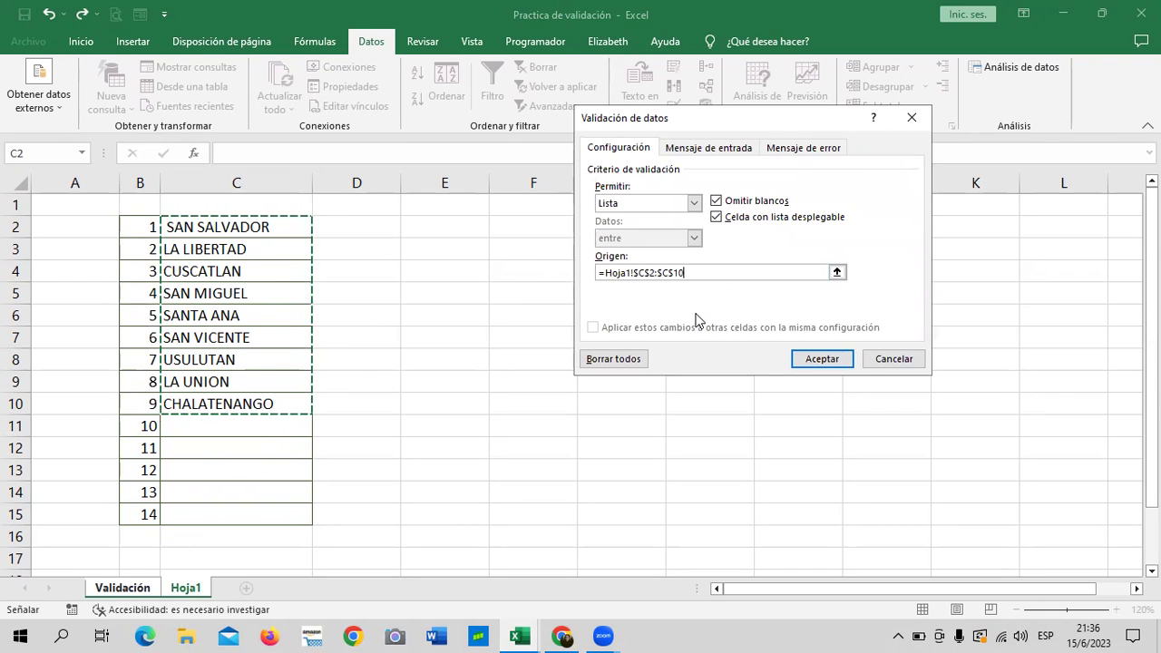
{"action": "left_click", "coordinate": [838, 361]}
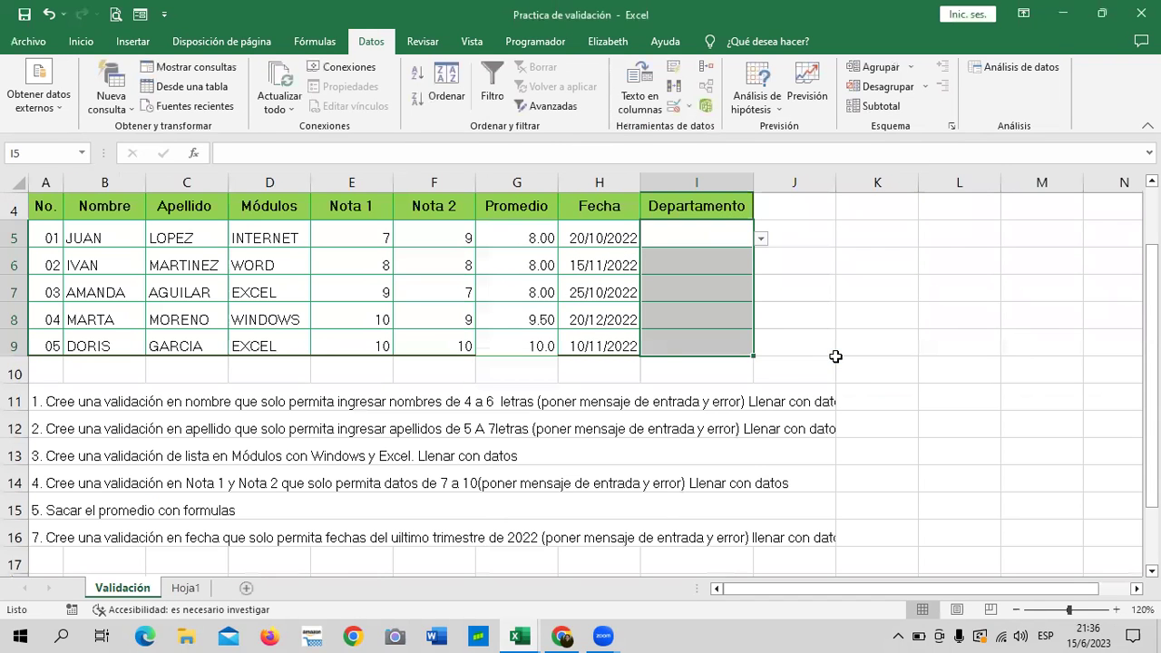
Confirm each Departamento cell in I5:I9 shows a dropdown arrow.
{"action": "left_click", "coordinate": [909, 334]}
{"action": "left_click", "coordinate": [703, 237]}
{"action": "left_click", "coordinate": [694, 265]}
{"action": "left_click", "coordinate": [692, 292]}
{"action": "left_click", "coordinate": [687, 322]}
{"action": "left_click", "coordinate": [689, 337]}
{"action": "left_click", "coordinate": [687, 231]}
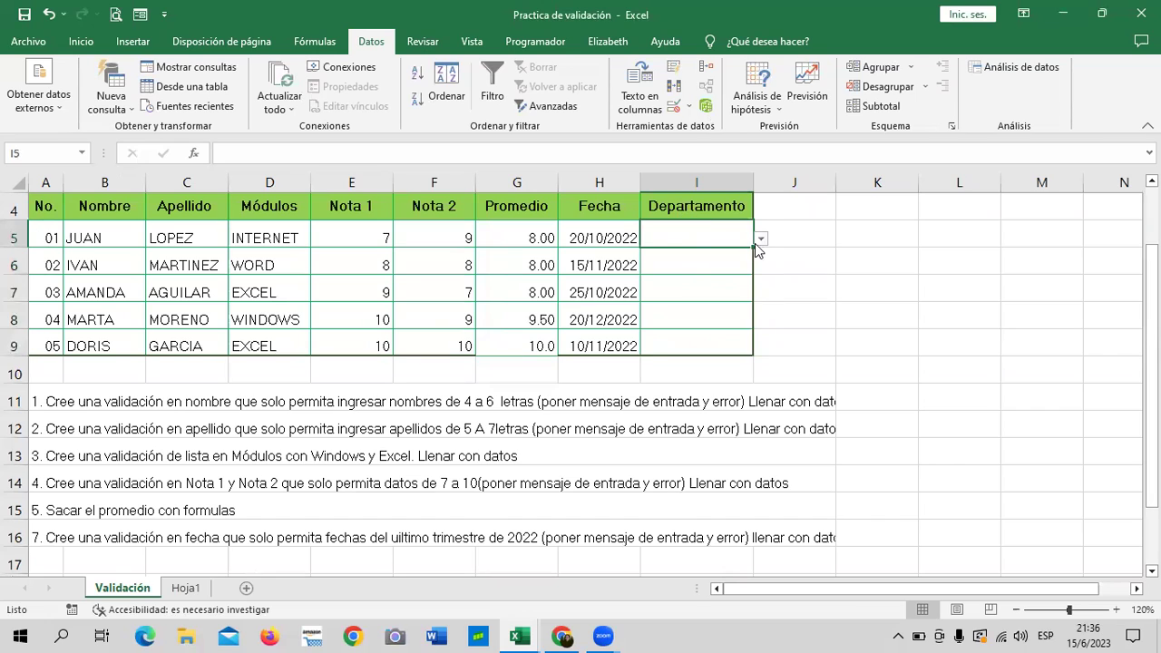
Pick SAN SALVADOR for I5 and CUSCATLAN for I6, and widen column I.
{"action": "left_click", "coordinate": [760, 239]}
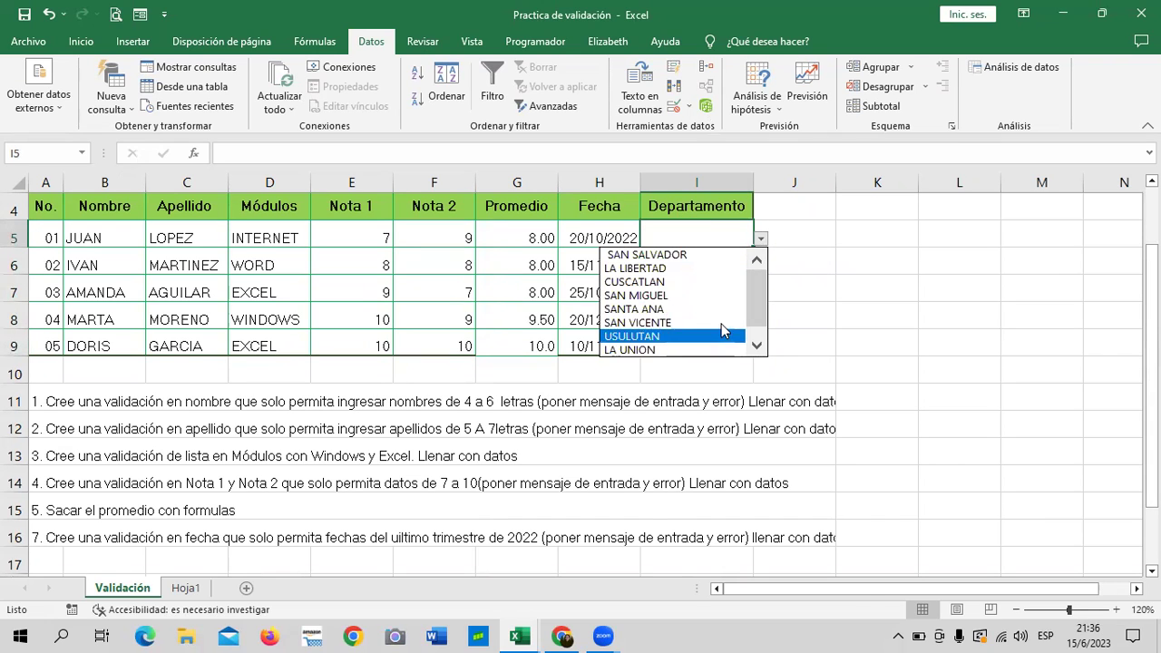
{"action": "mouse_move", "coordinate": [762, 303]}
{"action": "left_mouse_down"}
{"action": "mouse_move", "coordinate": [749, 263]}
{"action": "mouse_move", "coordinate": [752, 290]}
{"action": "mouse_move", "coordinate": [753, 272]}
{"action": "left_mouse_up"}
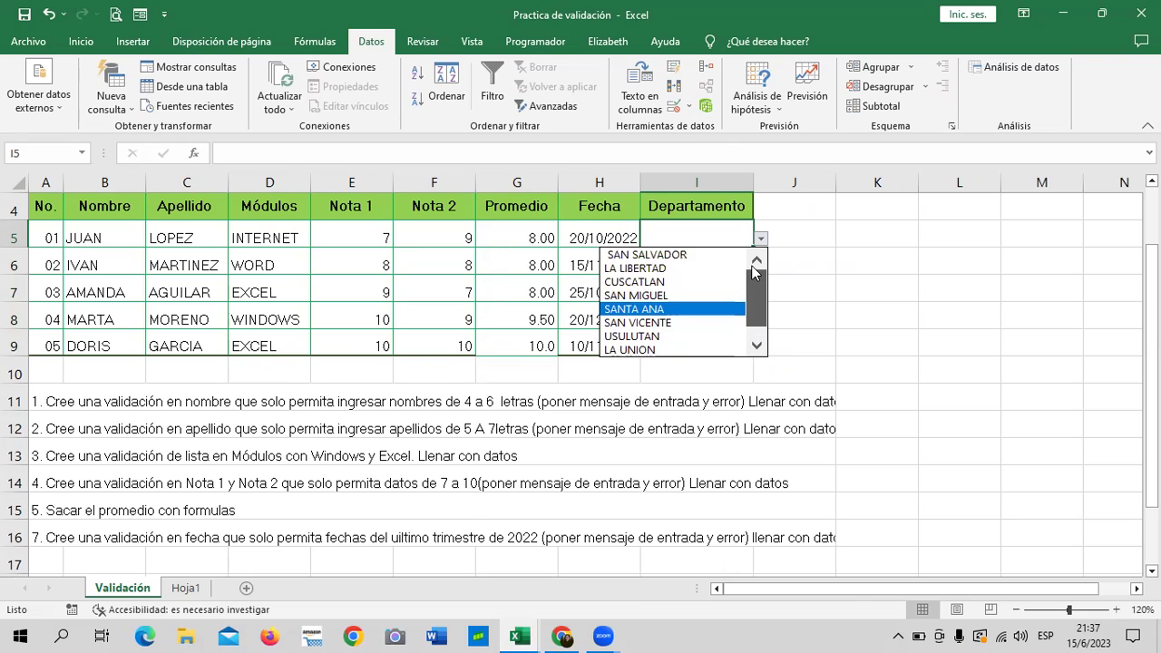
{"action": "left_click", "coordinate": [671, 255]}
{"action": "left_click", "coordinate": [730, 272]}
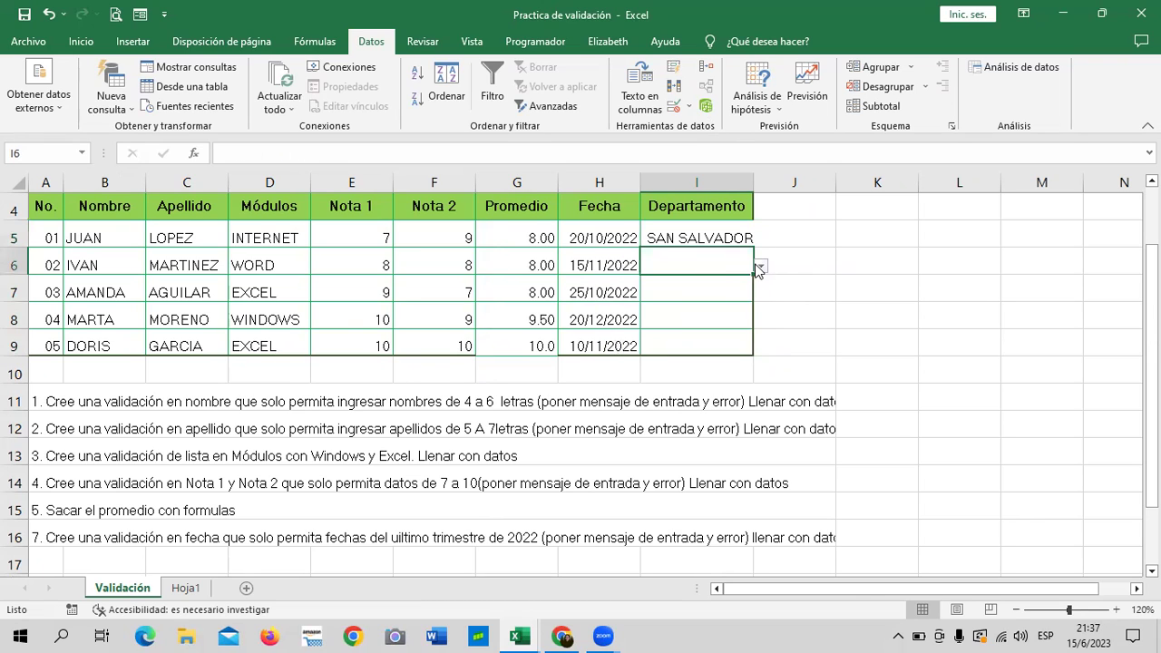
{"action": "left_click", "coordinate": [760, 267]}
{"action": "left_click", "coordinate": [680, 307]}
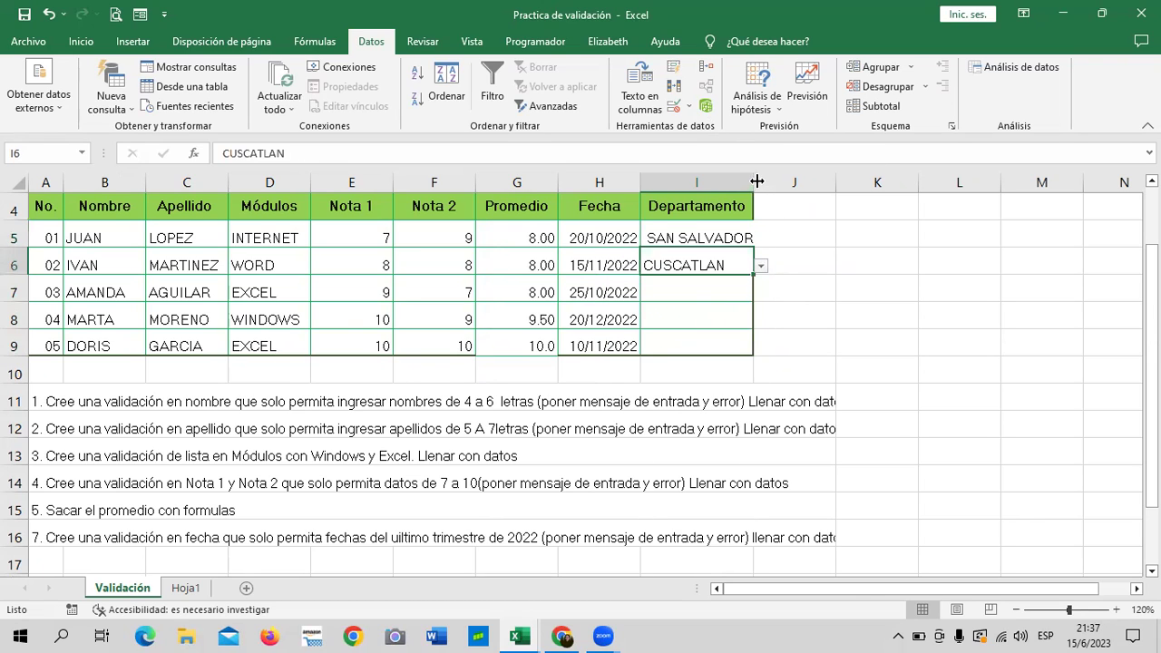
{"action": "left_click_drag", "start_coordinate": [756, 181], "coordinate": [772, 182]}
Pick SANTA ANA for I7, SAN VICENTE for I8 and SAN MIGUEL for I9.
{"action": "left_click", "coordinate": [751, 289]}
{"action": "left_click", "coordinate": [779, 293]}
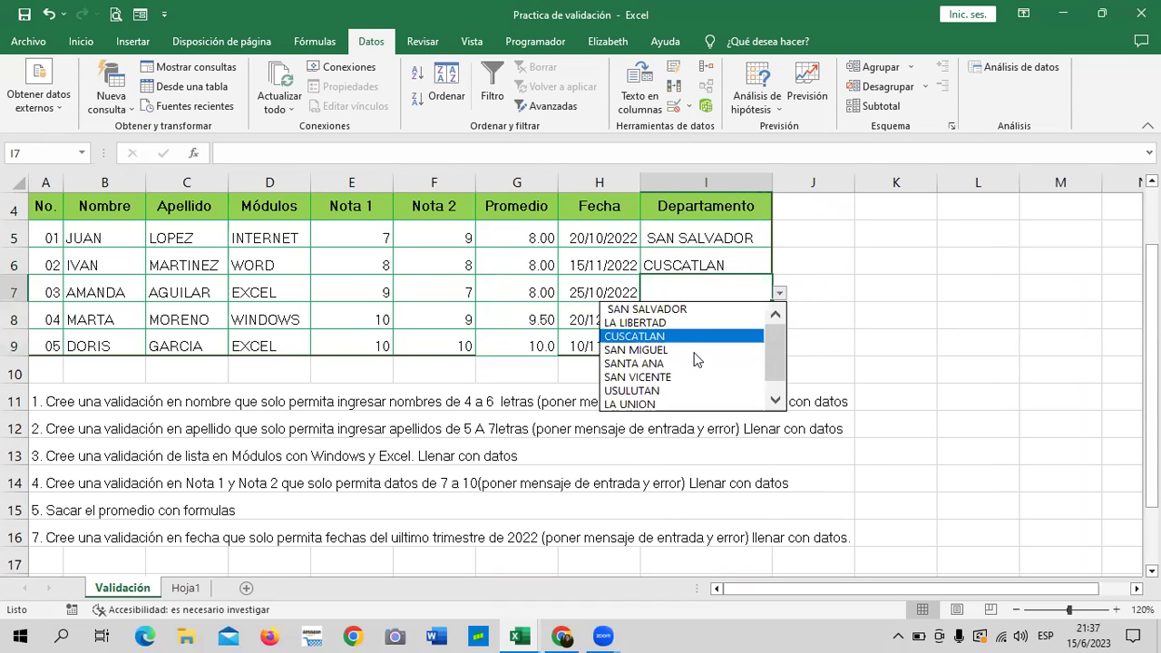
{"action": "left_click", "coordinate": [696, 363]}
{"action": "left_click", "coordinate": [717, 317]}
{"action": "left_click", "coordinate": [778, 323]}
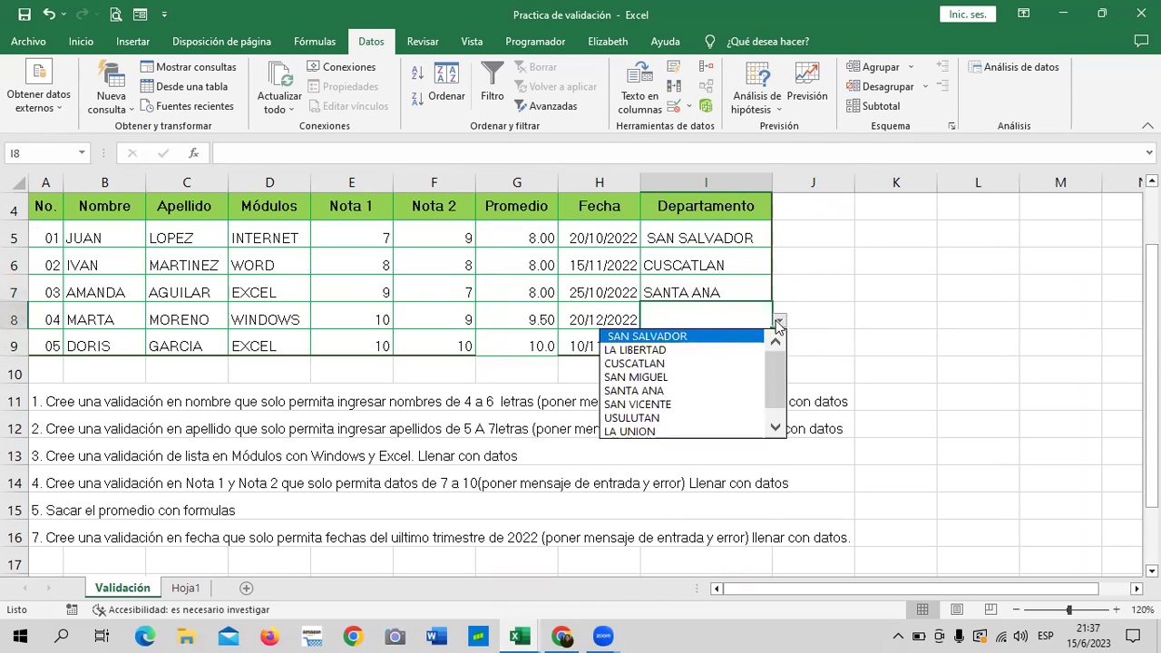
{"action": "left_click", "coordinate": [703, 404]}
{"action": "left_click", "coordinate": [734, 344]}
{"action": "left_click", "coordinate": [779, 347]}
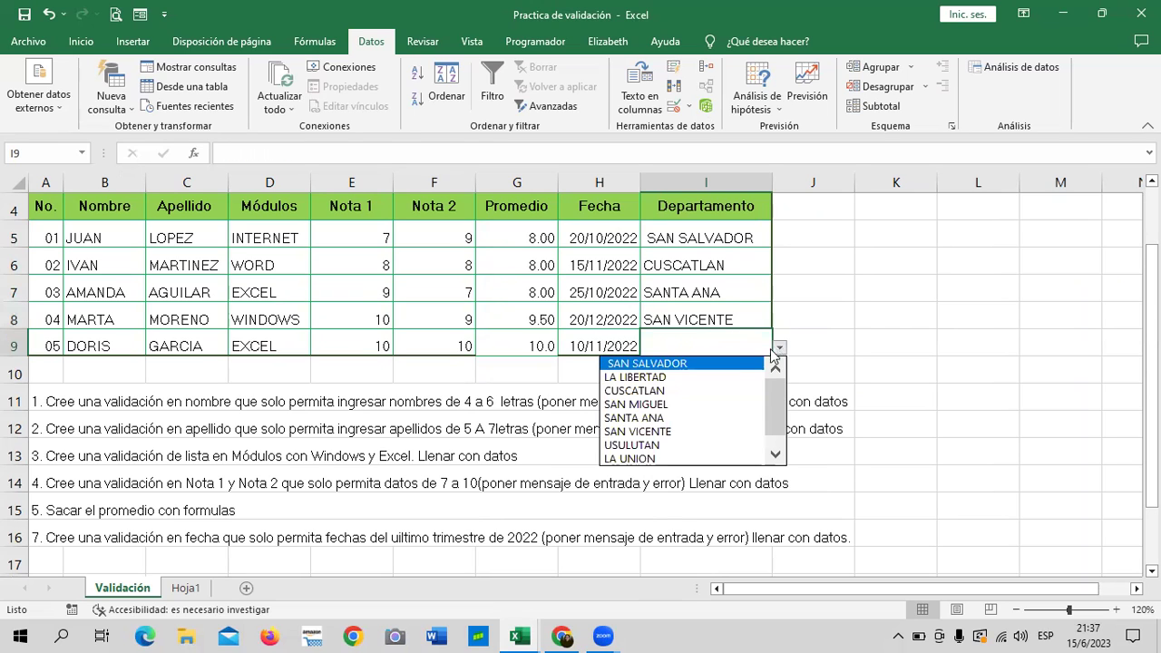
{"action": "left_click", "coordinate": [709, 404]}
Review the five filled Departamento cells.
{"action": "left_click", "coordinate": [868, 359]}
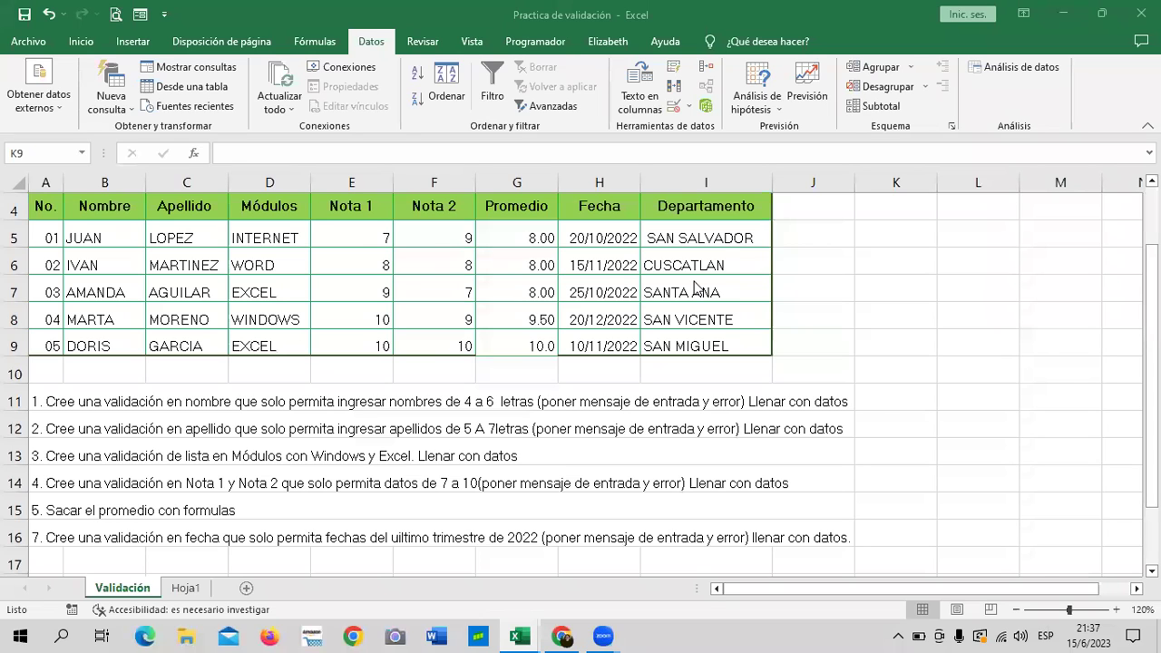
{"action": "left_click", "coordinate": [725, 262]}
{"action": "left_click", "coordinate": [704, 293]}
{"action": "left_click", "coordinate": [704, 328]}
{"action": "left_click", "coordinate": [698, 337]}
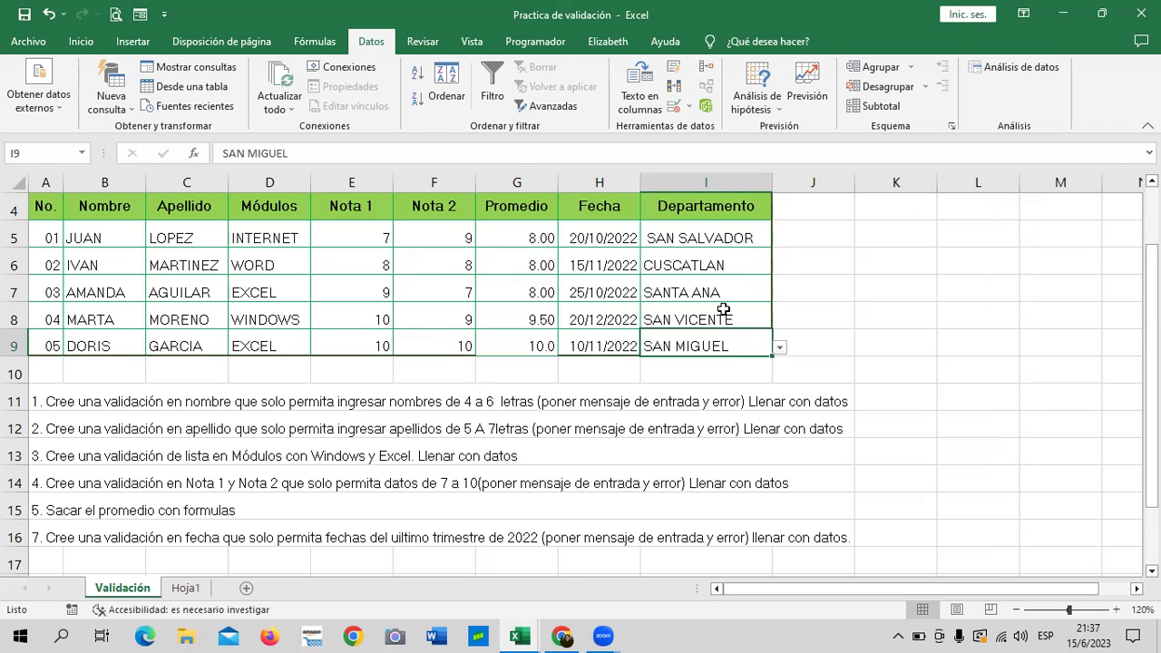
{"action": "left_click", "coordinate": [751, 238]}
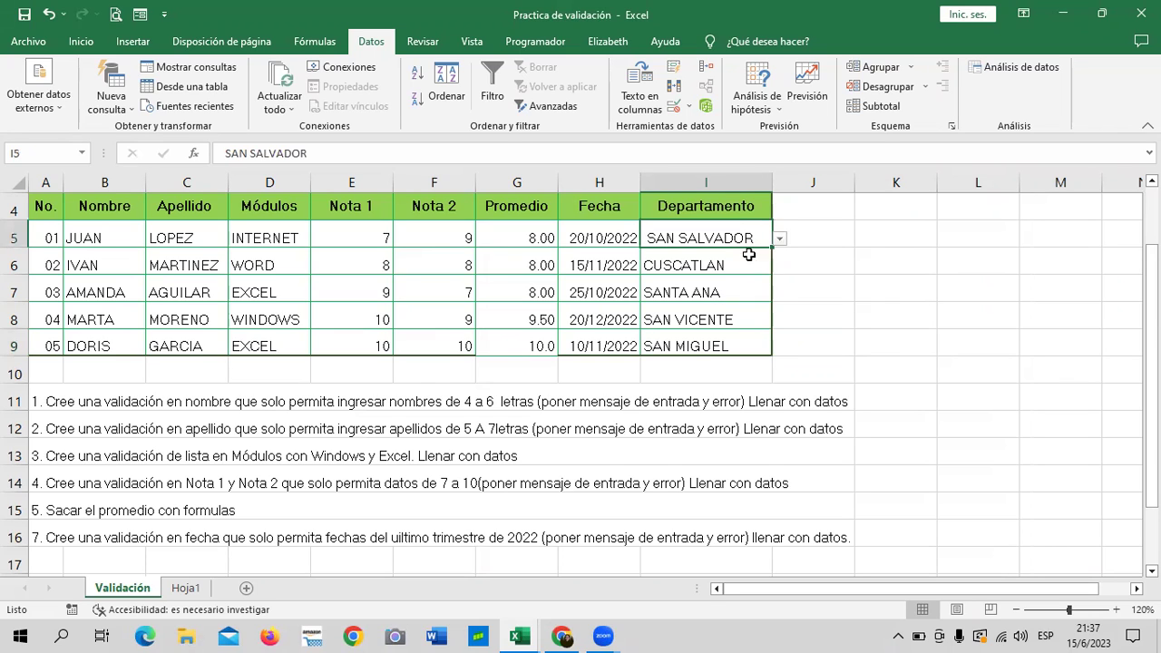
{"action": "left_click", "coordinate": [741, 258]}
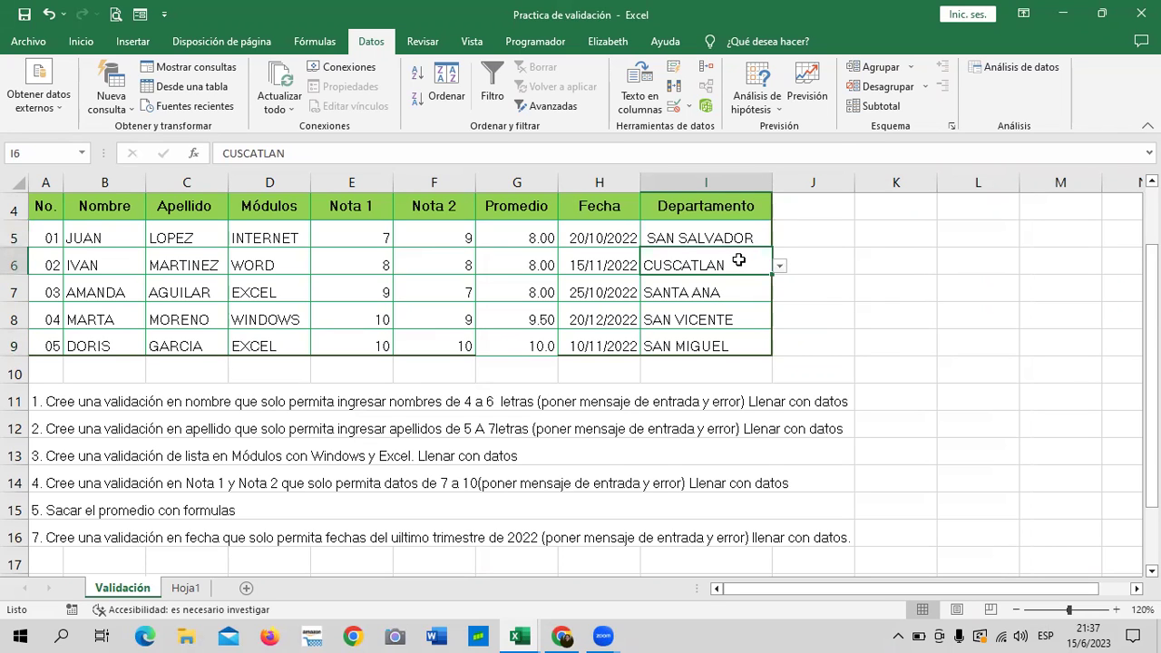
{"action": "left_click", "coordinate": [730, 233]}
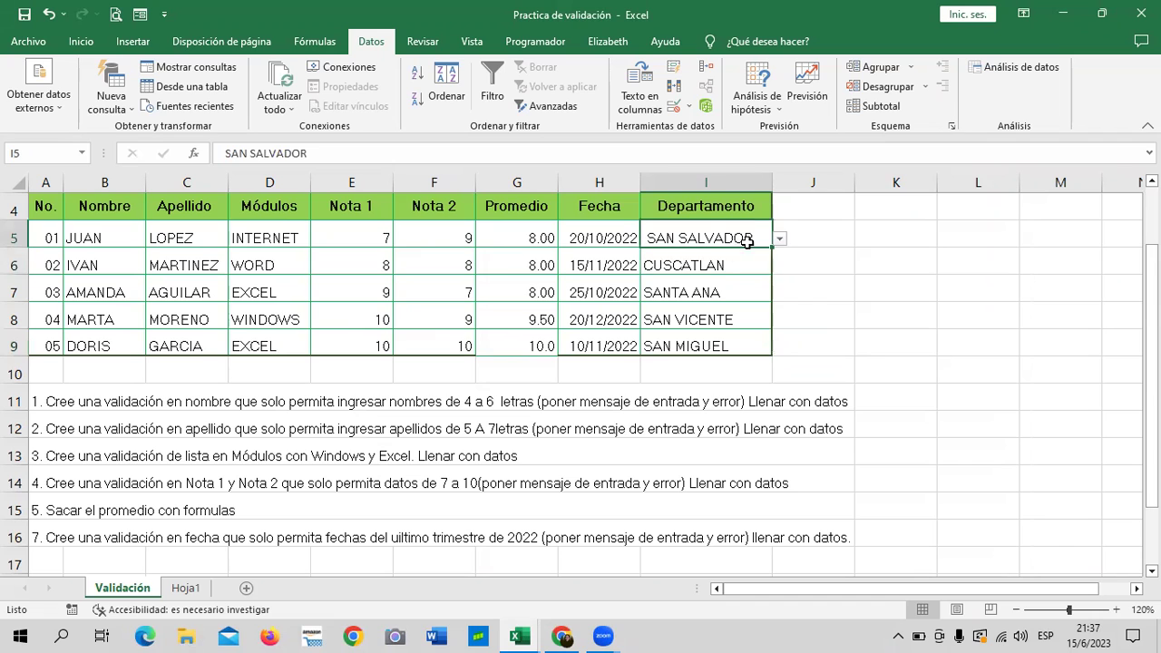
Compare the Hoja1 department list, ending at CHALATENANGO, with the I5 dropdown options.
{"action": "left_click", "coordinate": [185, 588]}
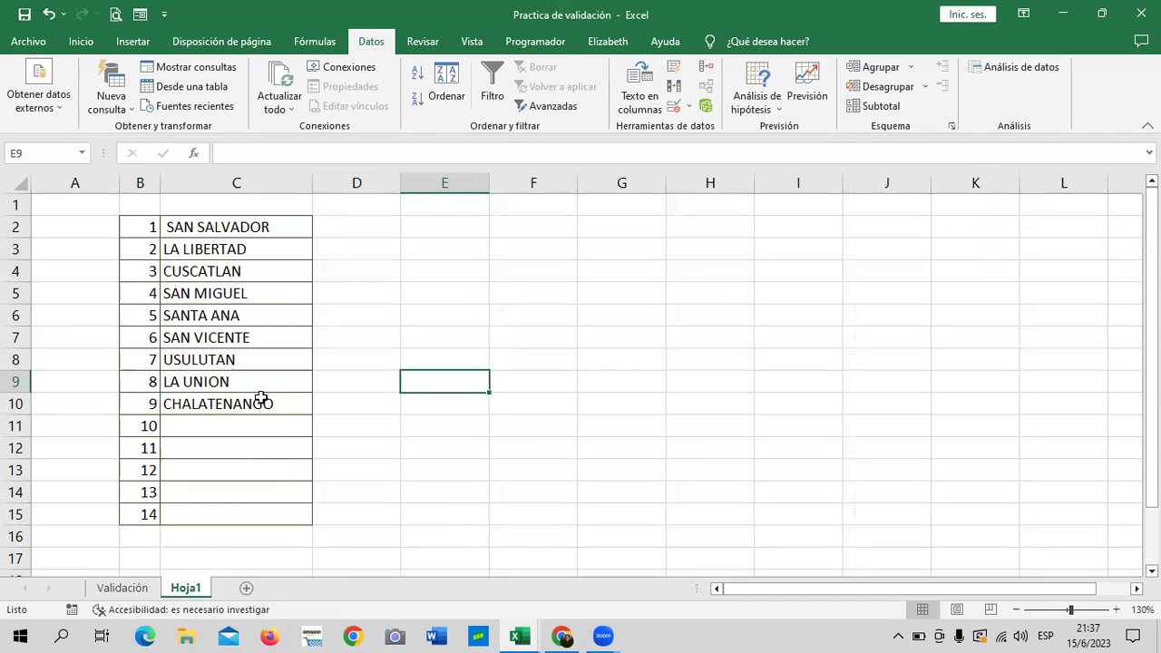
{"action": "left_click", "coordinate": [242, 402]}
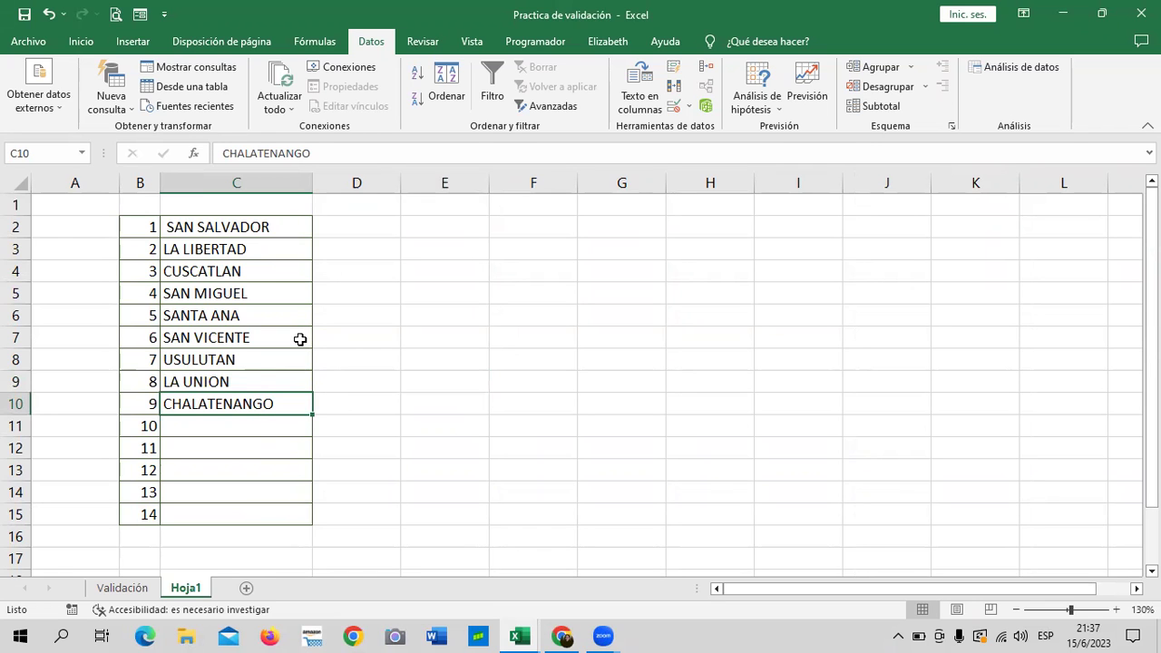
{"action": "left_click", "coordinate": [122, 588]}
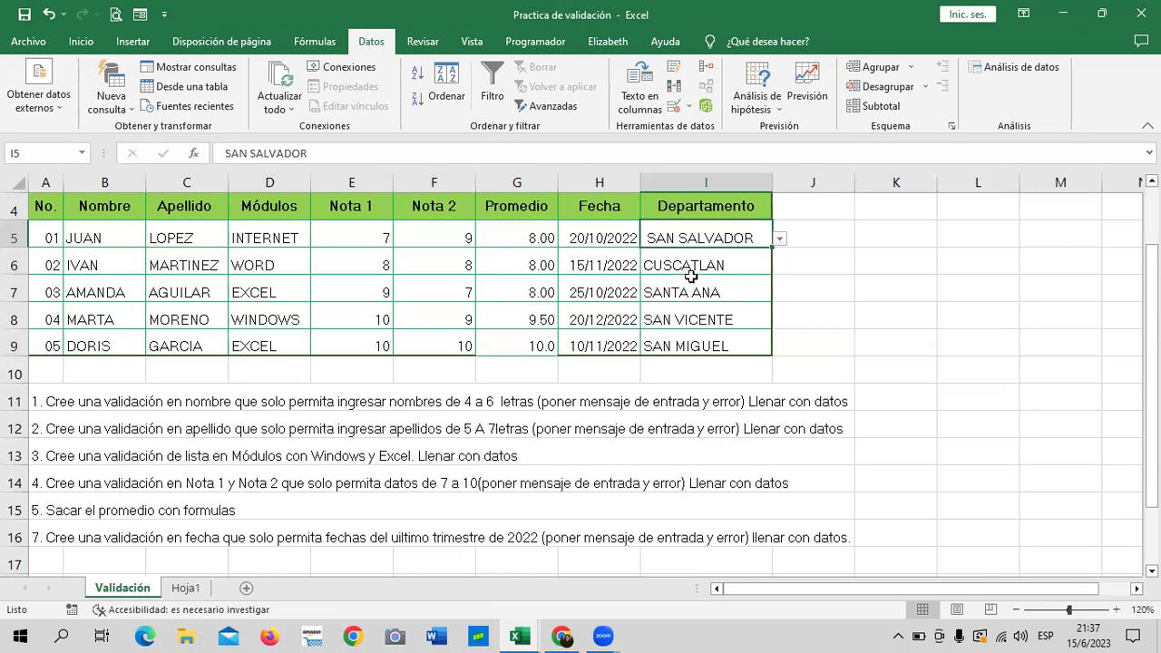
{"action": "left_click", "coordinate": [779, 239]}
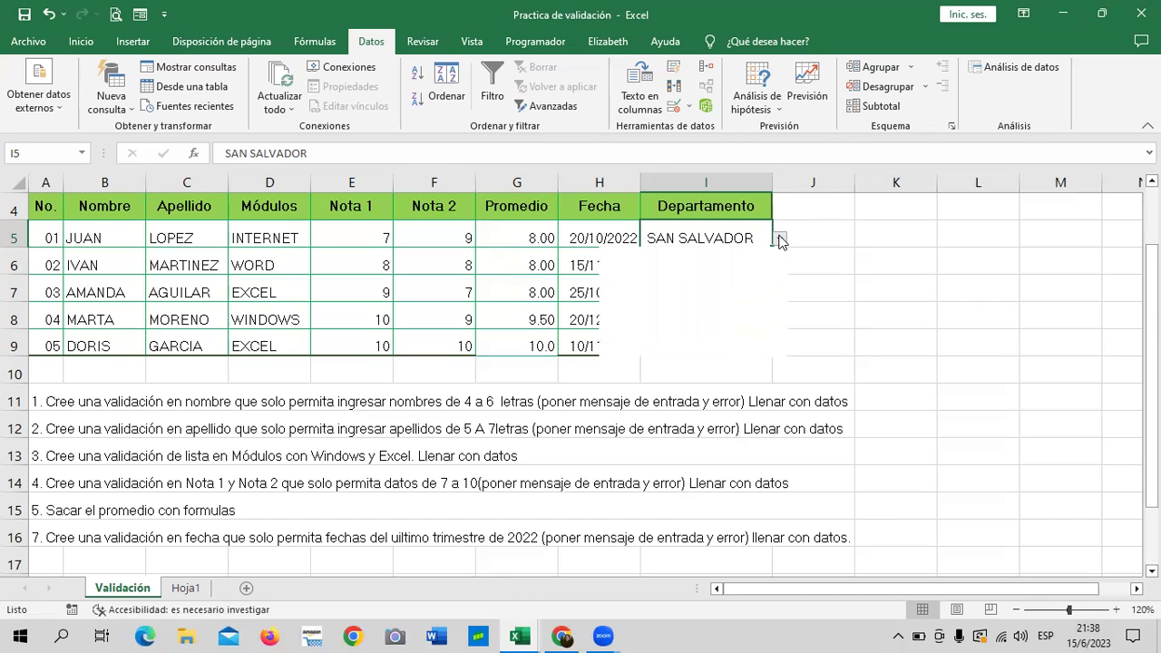
{"action": "scroll", "coordinate": [778, 299], "scroll_direction": "down", "scroll_amount": 1}
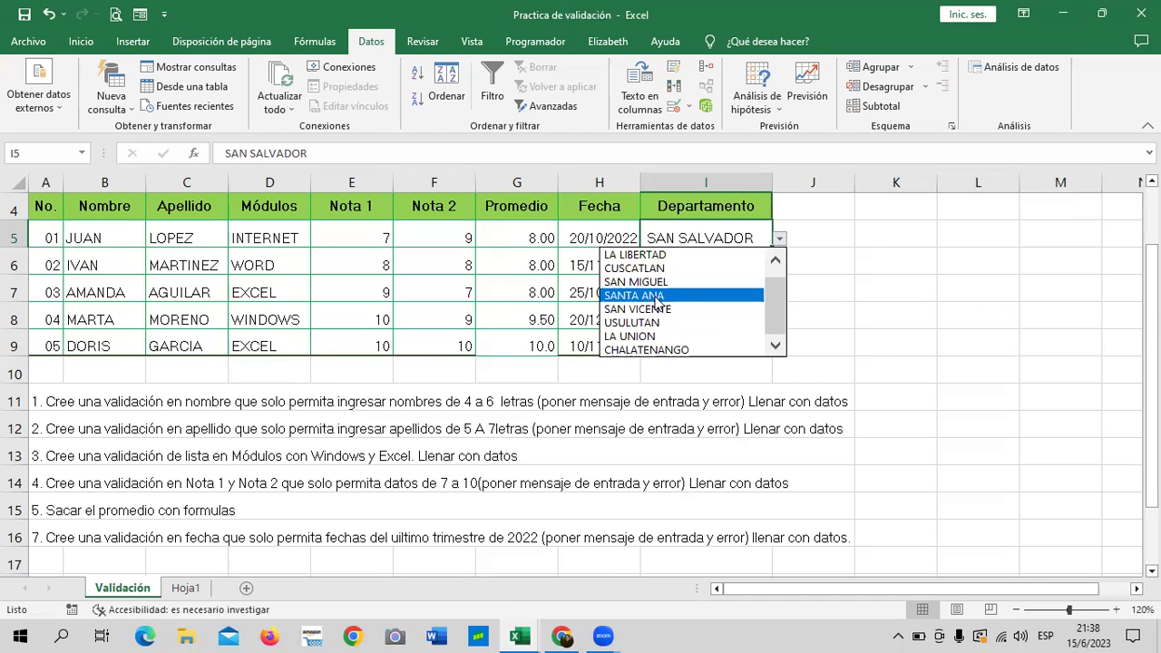
{"action": "scroll", "coordinate": [775, 308], "scroll_direction": "up", "scroll_amount": 1}
{"action": "left_click", "coordinate": [730, 245]}
Recheck the Departamento cells and I5 dropdown, leaving SAN SALVADOR unchanged, then glance at Hoja1.
{"action": "left_click", "coordinate": [716, 267]}
{"action": "left_click", "coordinate": [739, 286]}
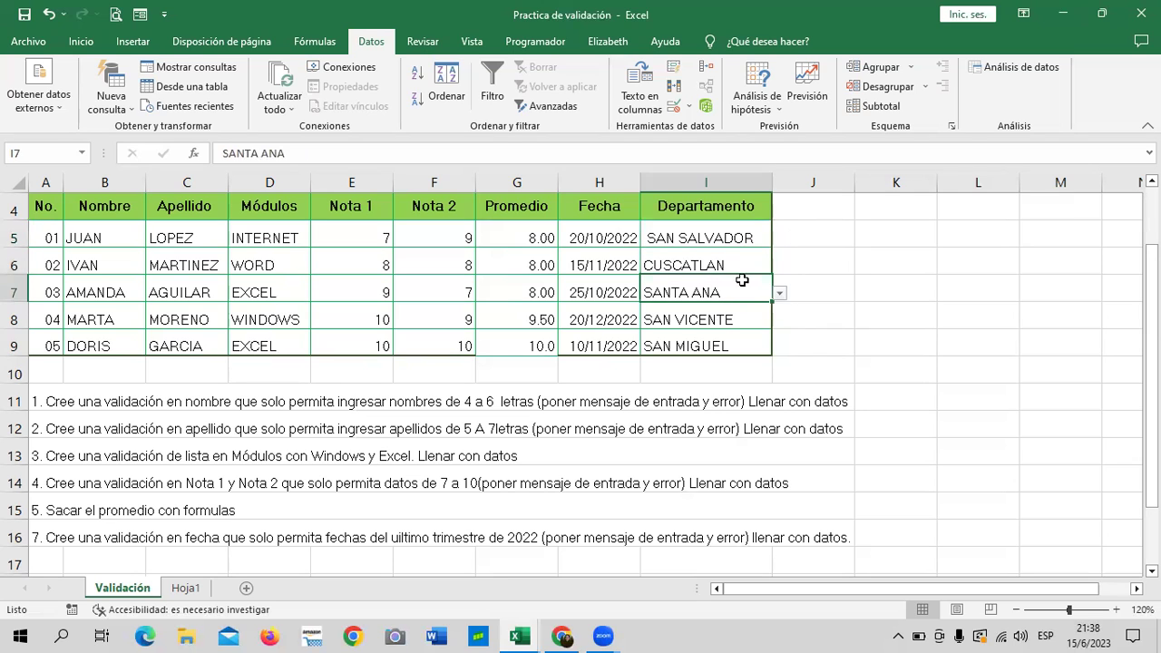
{"action": "left_click", "coordinate": [737, 244]}
{"action": "left_click", "coordinate": [779, 238]}
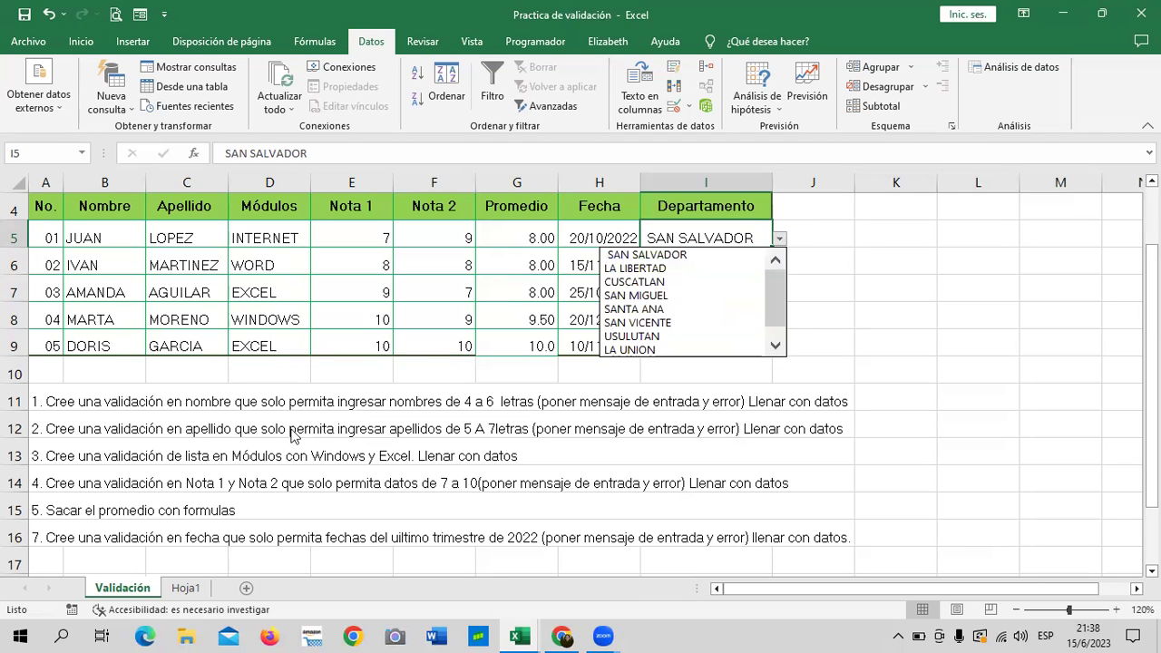
{"action": "key", "text": "Escape"}
{"action": "left_click", "coordinate": [190, 589]}
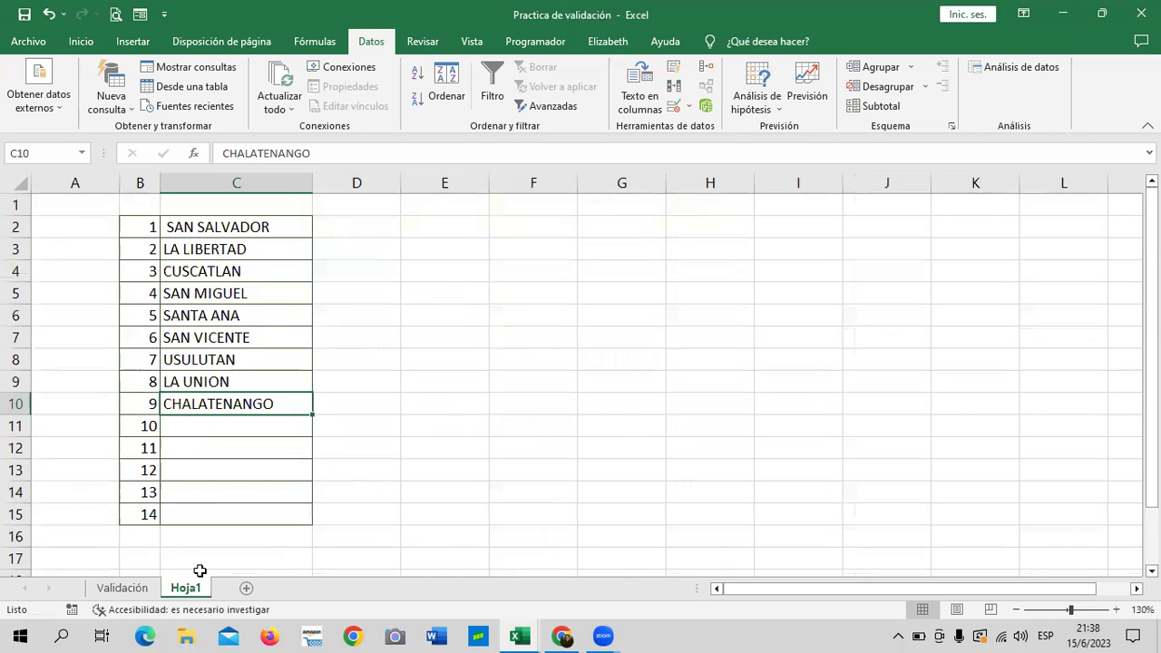
{"action": "left_click", "coordinate": [593, 375]}
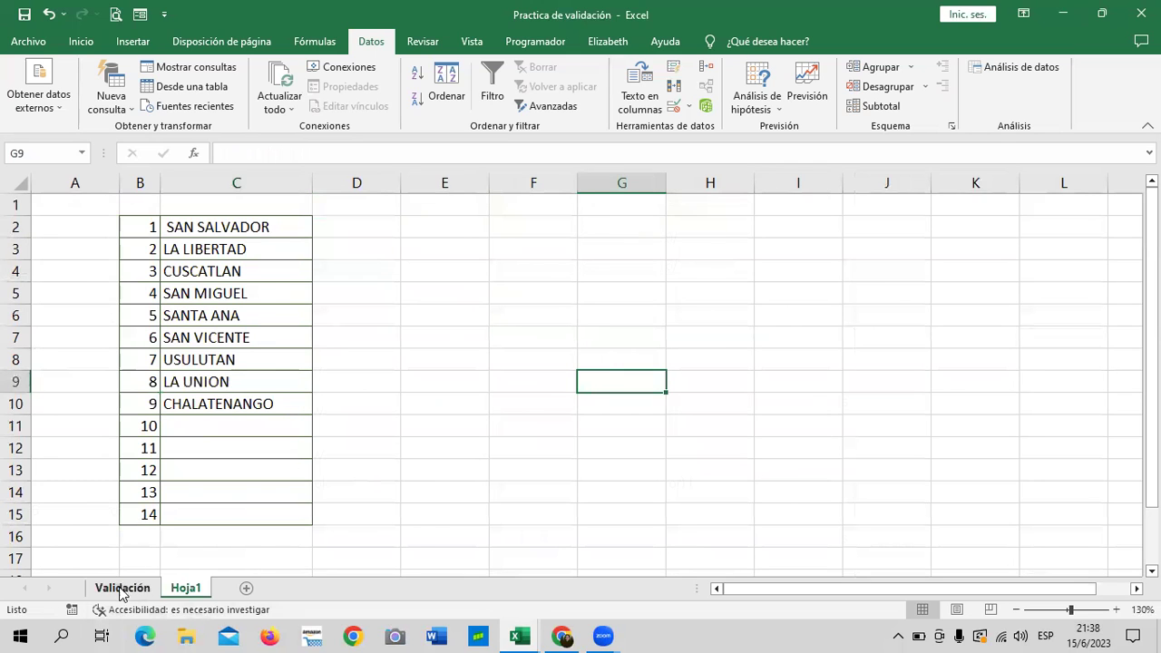
{"action": "left_click", "coordinate": [122, 588]}
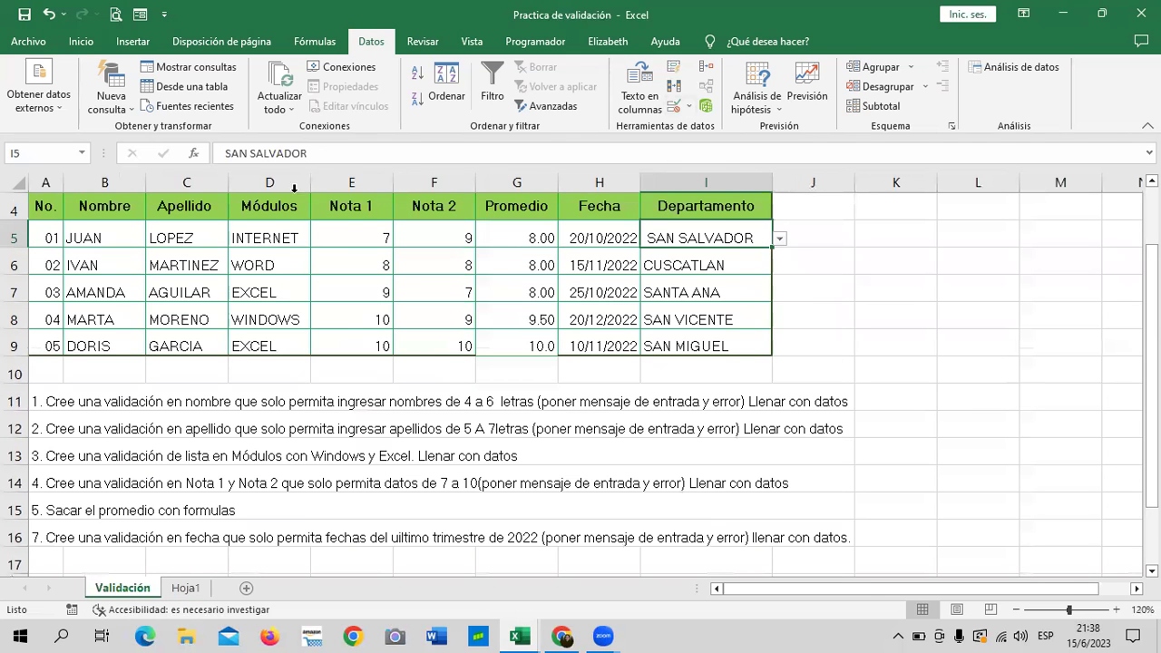
Check the input message and validation on the Módulos cells down the column.
{"action": "left_click", "coordinate": [261, 238]}
{"action": "left_click", "coordinate": [260, 265]}
{"action": "left_click", "coordinate": [248, 291]}
{"action": "left_click", "coordinate": [245, 319]}
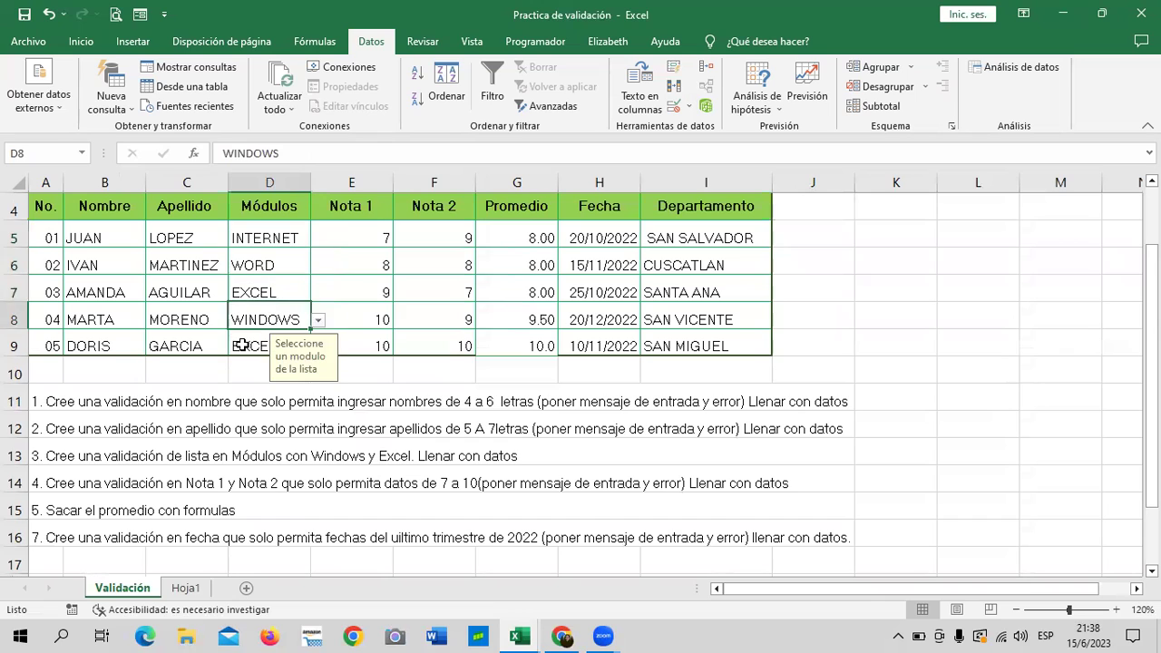
{"action": "left_click", "coordinate": [242, 345]}
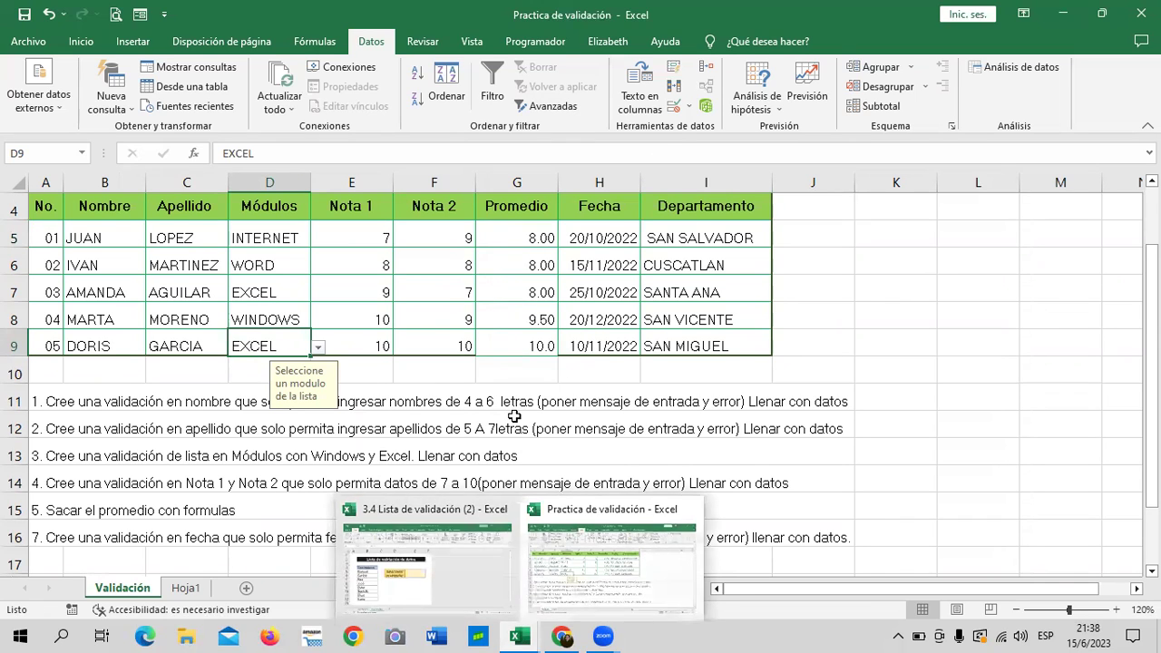
{"action": "mouse_move", "coordinate": [519, 636]}
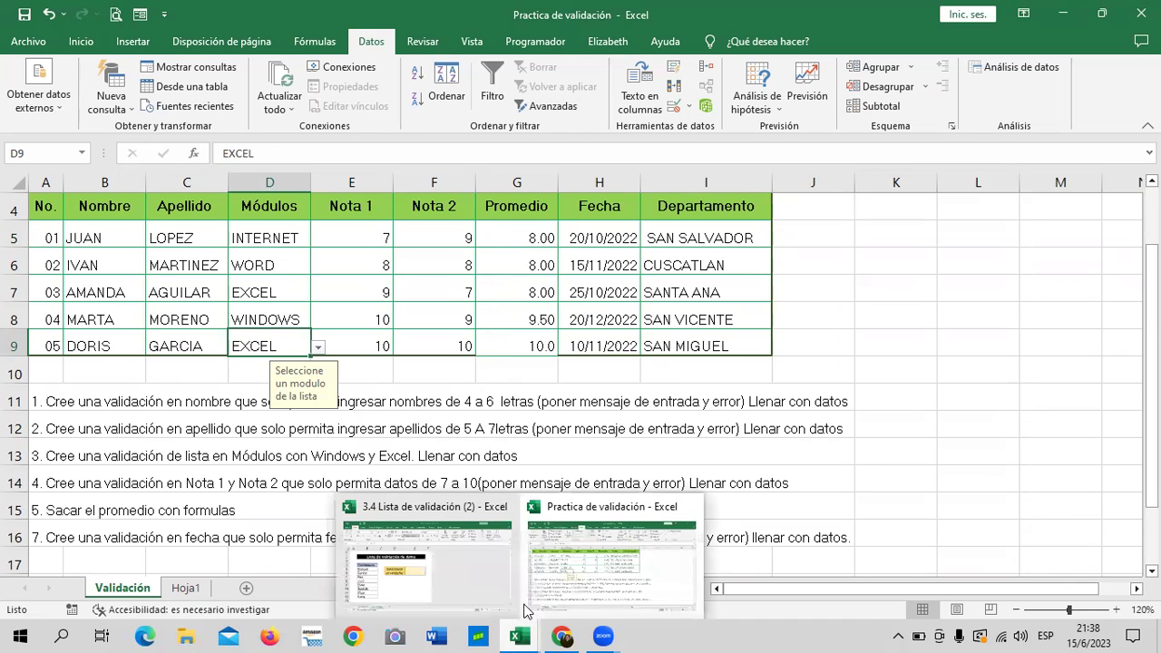
In '3.4 Lista de validación (2)', look over the sales rep names and choice cell E5.
{"action": "left_click", "coordinate": [426, 553]}
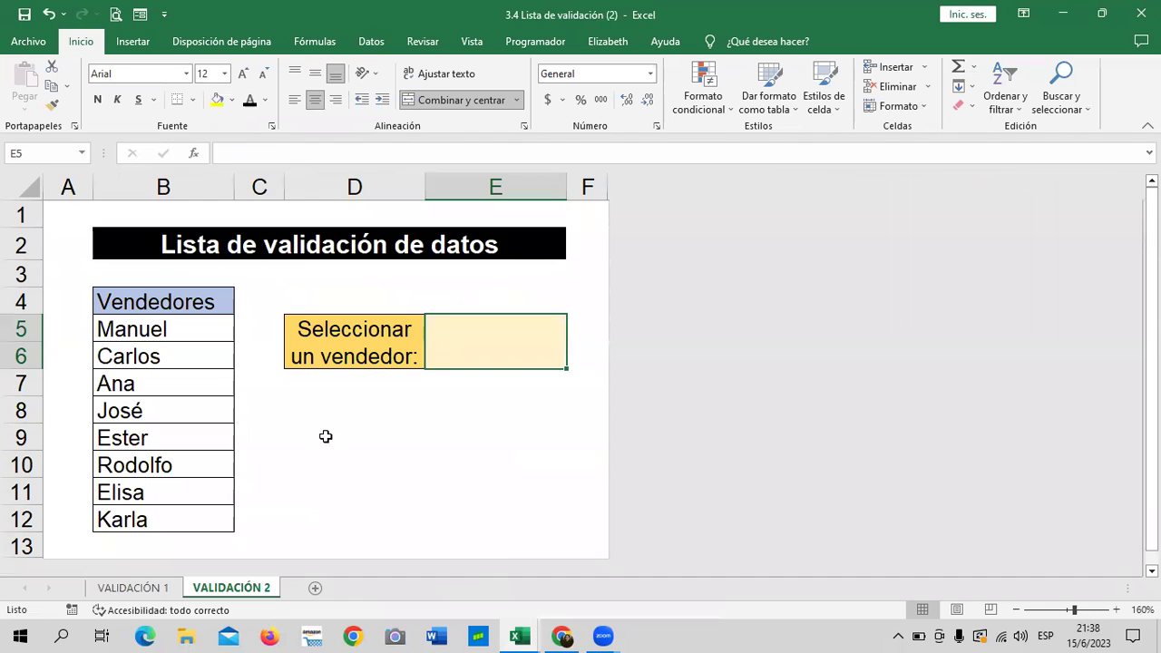
{"action": "scroll", "coordinate": [323, 436], "scroll_direction": "down", "scroll_amount": 1}
{"action": "scroll", "coordinate": [323, 436], "scroll_direction": "up", "scroll_amount": 1}
{"action": "left_click_drag", "start_coordinate": [196, 325], "coordinate": [186, 517]}
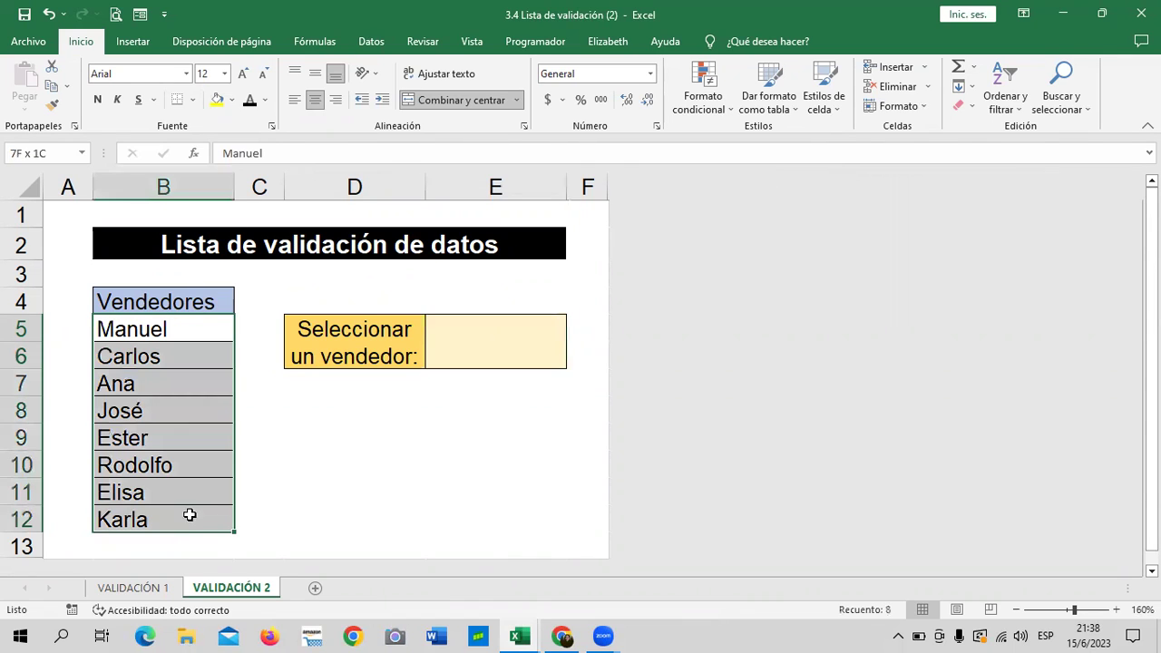
{"action": "left_click", "coordinate": [380, 443]}
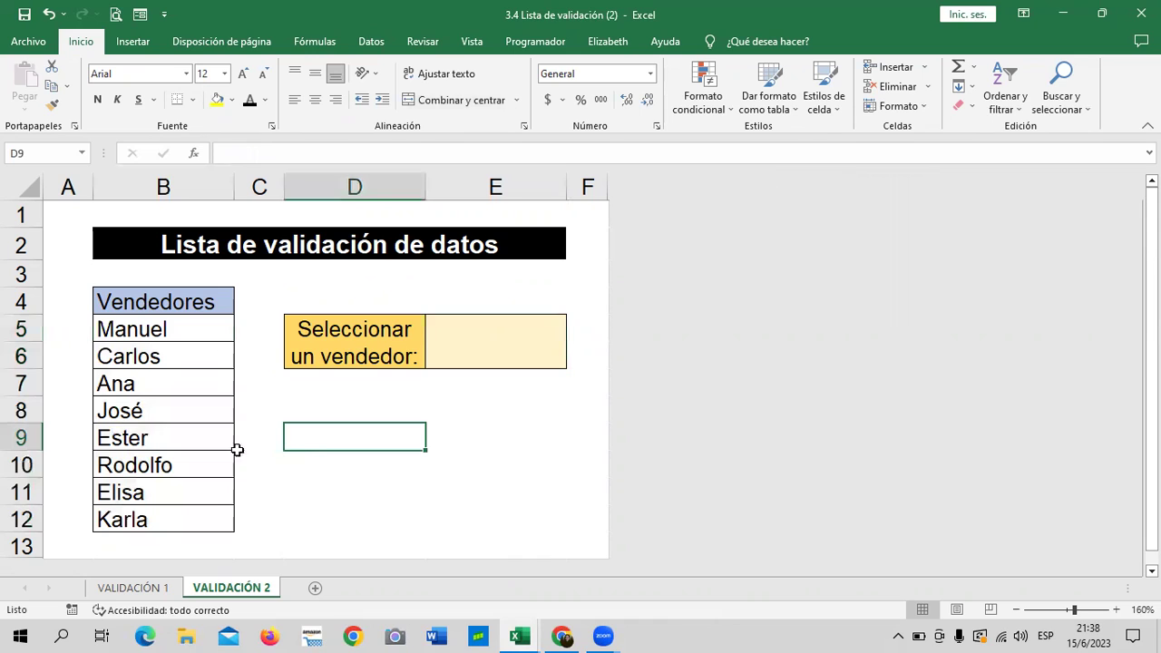
{"action": "left_click", "coordinate": [471, 341]}
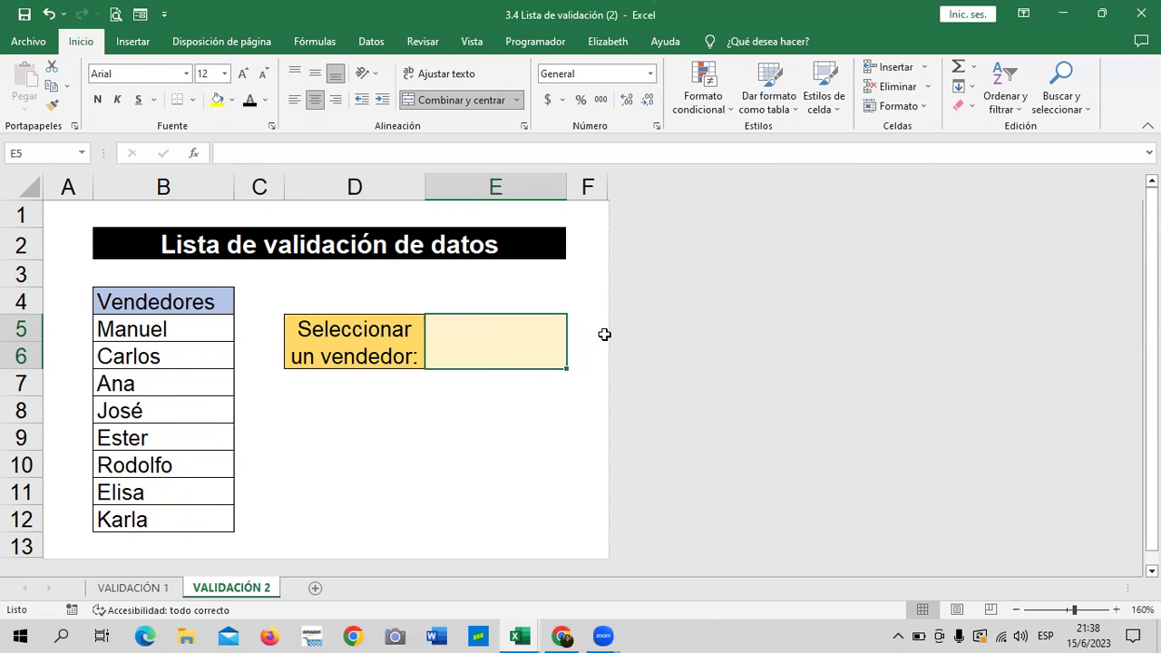
On VALIDACIÓN 1, inspect the answer cells, including the time prompt in B25 and 18:00 in E25.
{"action": "left_click", "coordinate": [138, 589]}
{"action": "left_click_drag", "start_coordinate": [516, 304], "coordinate": [530, 464]}
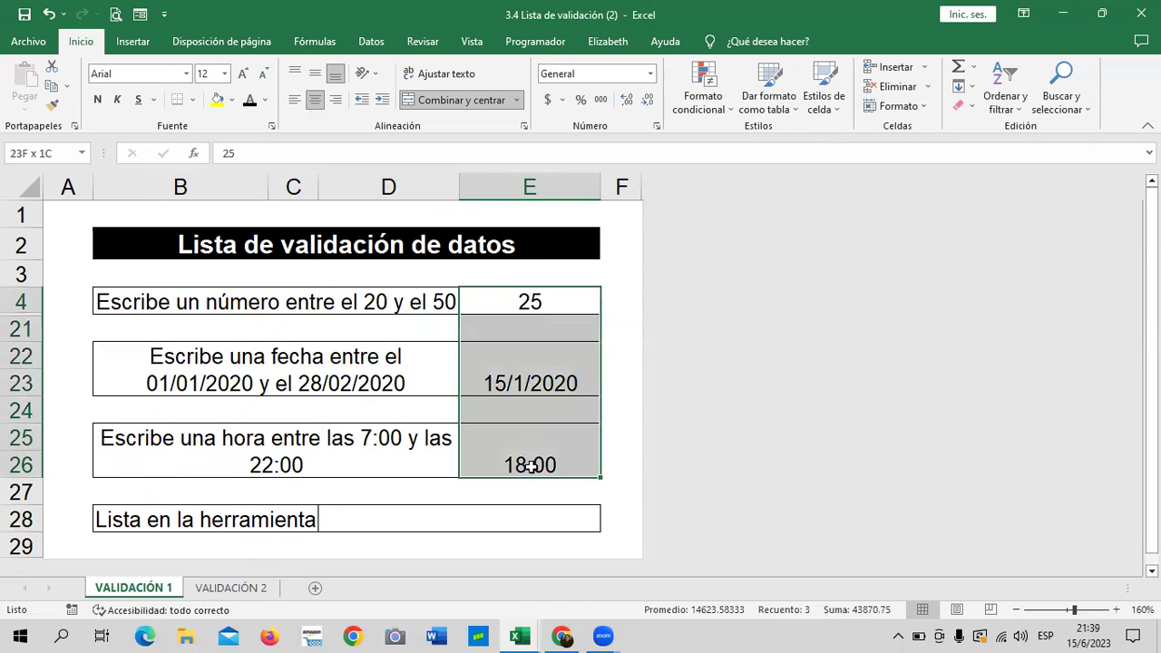
{"action": "left_click", "coordinate": [454, 519]}
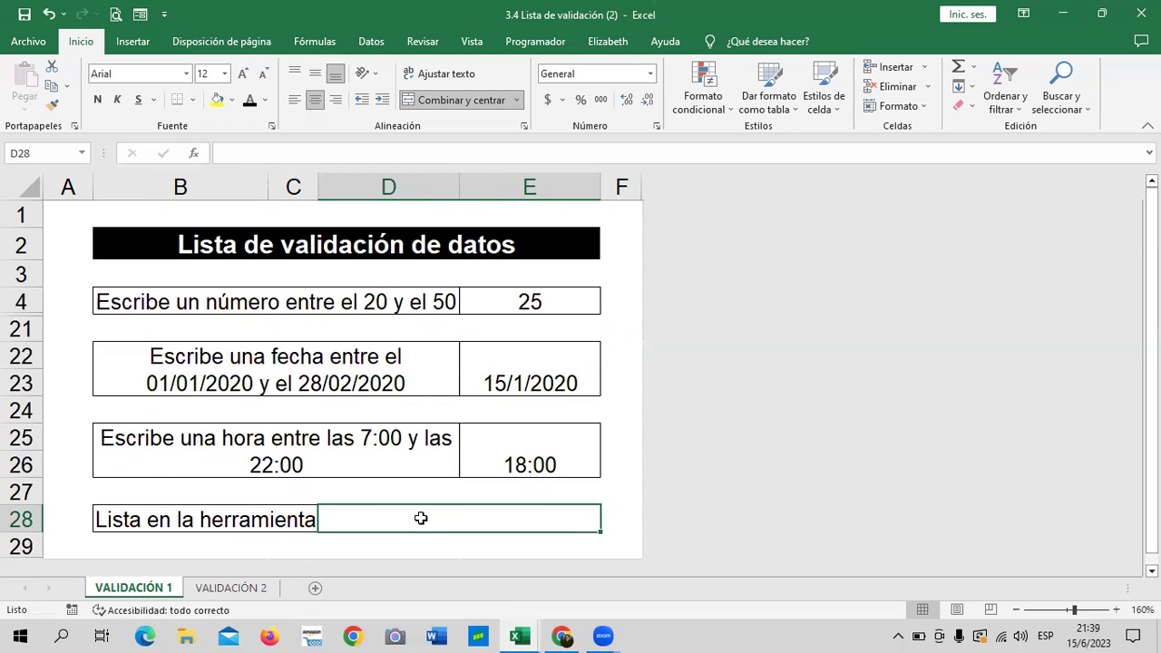
{"action": "left_click", "coordinate": [236, 443]}
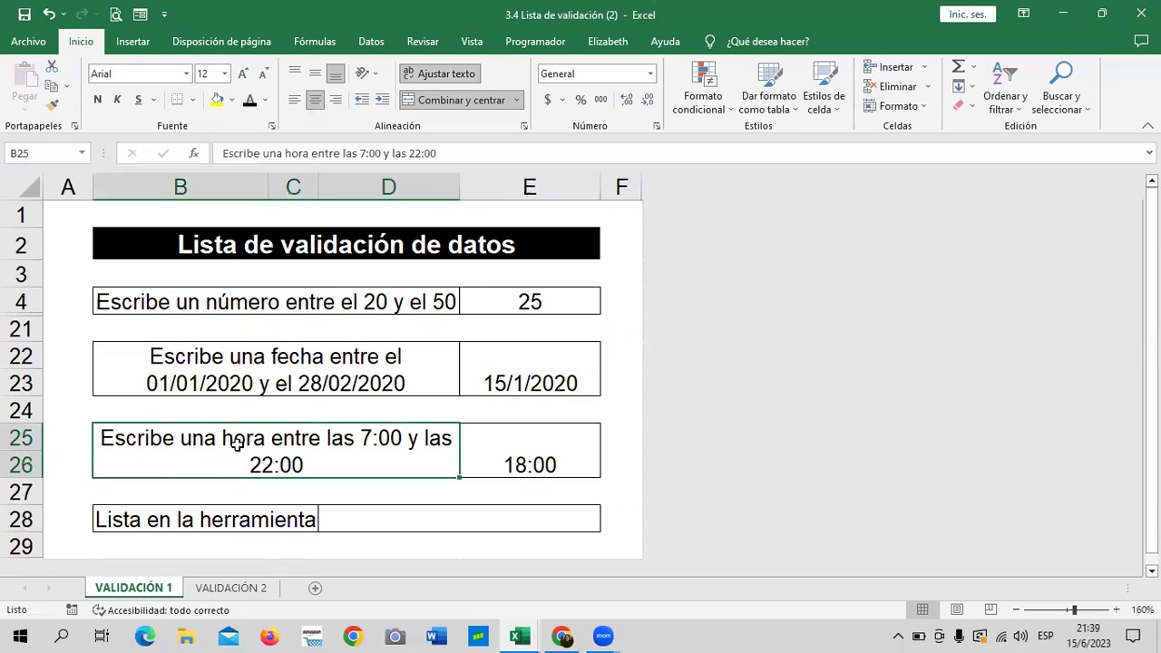
{"action": "left_click", "coordinate": [552, 452]}
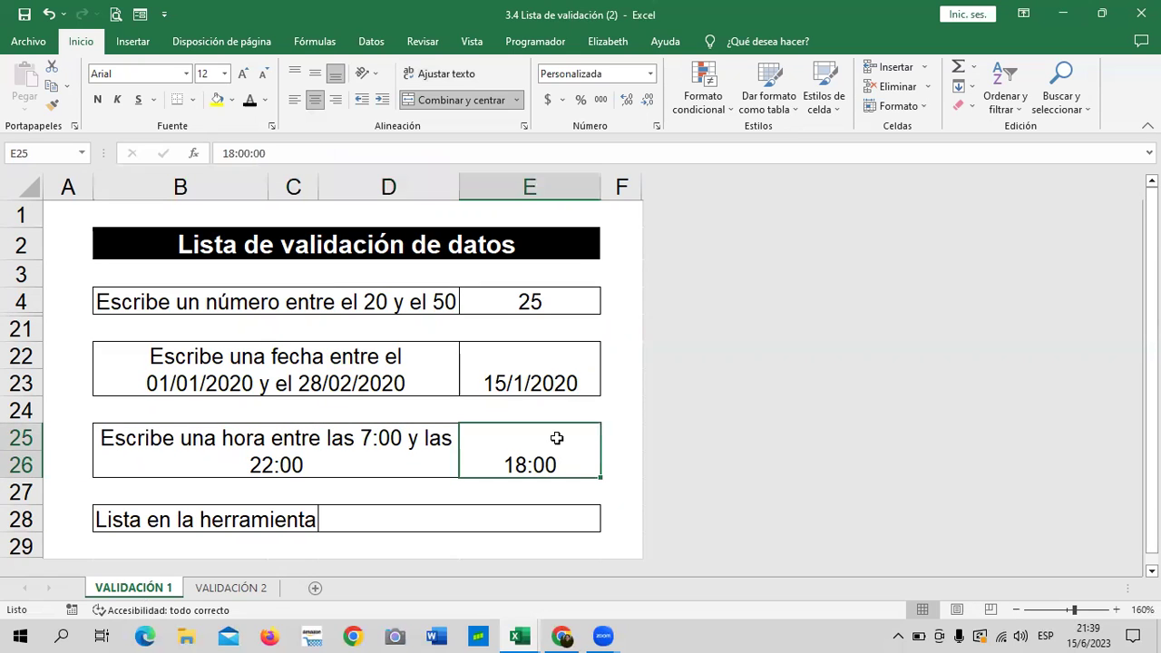
Select all answer cells E4 to E26.
{"action": "left_click", "coordinate": [542, 387]}
{"action": "mouse_move", "coordinate": [528, 298]}
{"action": "left_mouse_down"}
{"action": "mouse_move", "coordinate": [524, 462]}
{"action": "mouse_move", "coordinate": [545, 404]}
{"action": "mouse_move", "coordinate": [541, 466]}
{"action": "left_mouse_up"}
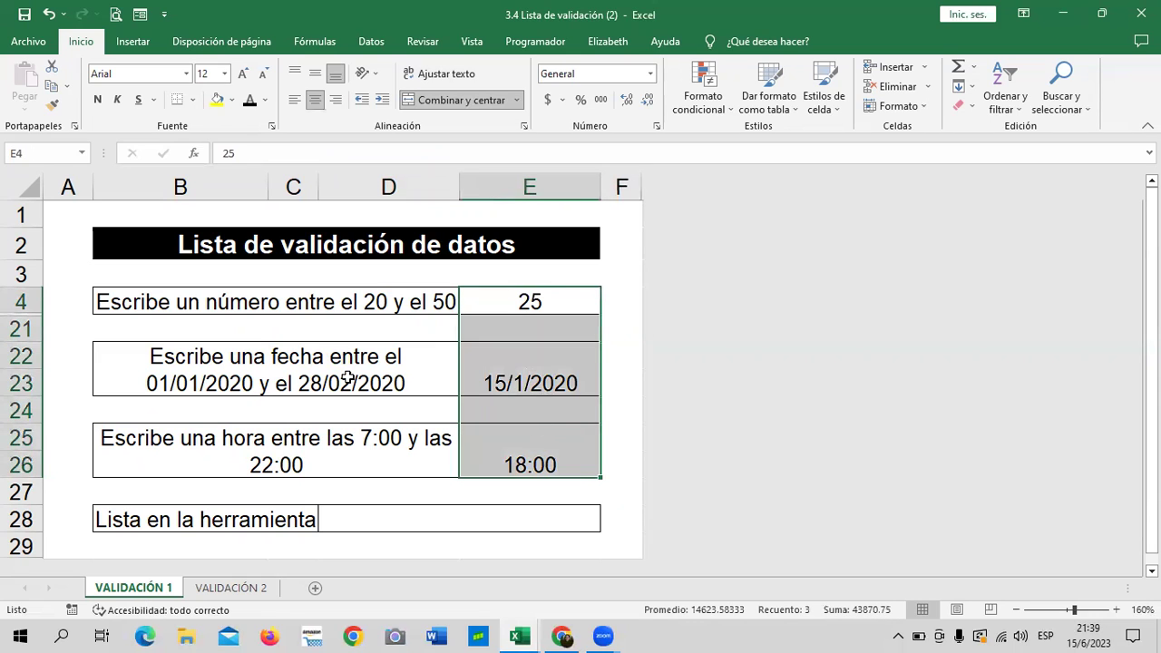
{"action": "left_click", "coordinate": [605, 312]}
{"action": "left_click_drag", "start_coordinate": [544, 308], "coordinate": [548, 464]}
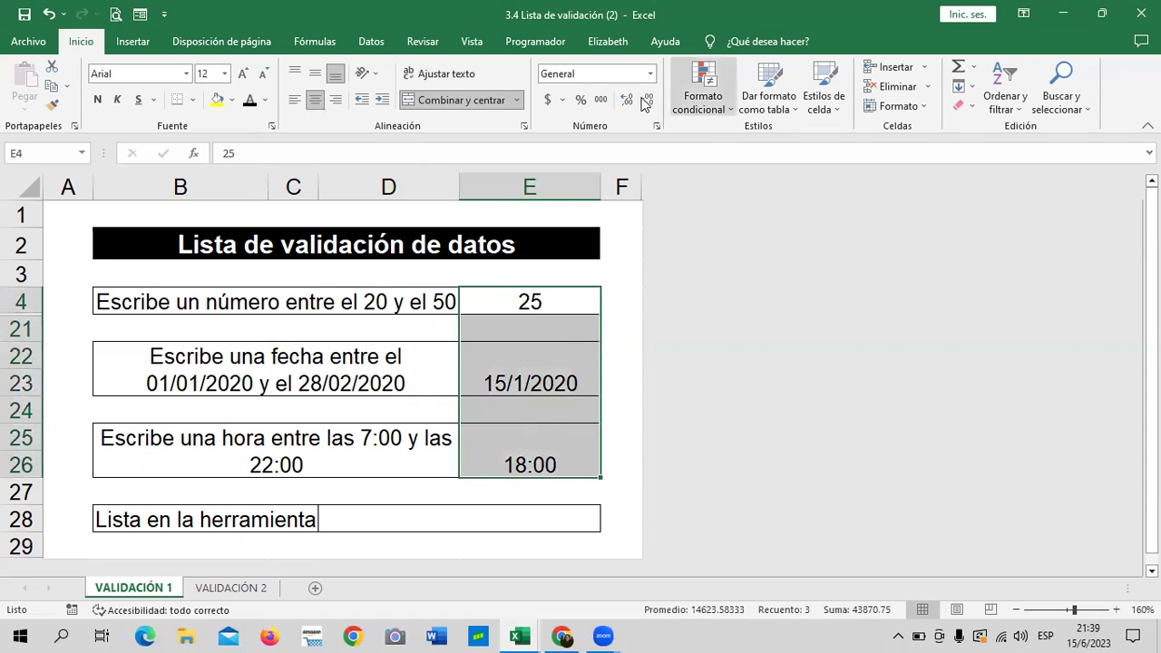
Remove all data validation rules from the selected answer cells with Borrar todos.
{"action": "left_click", "coordinate": [372, 42]}
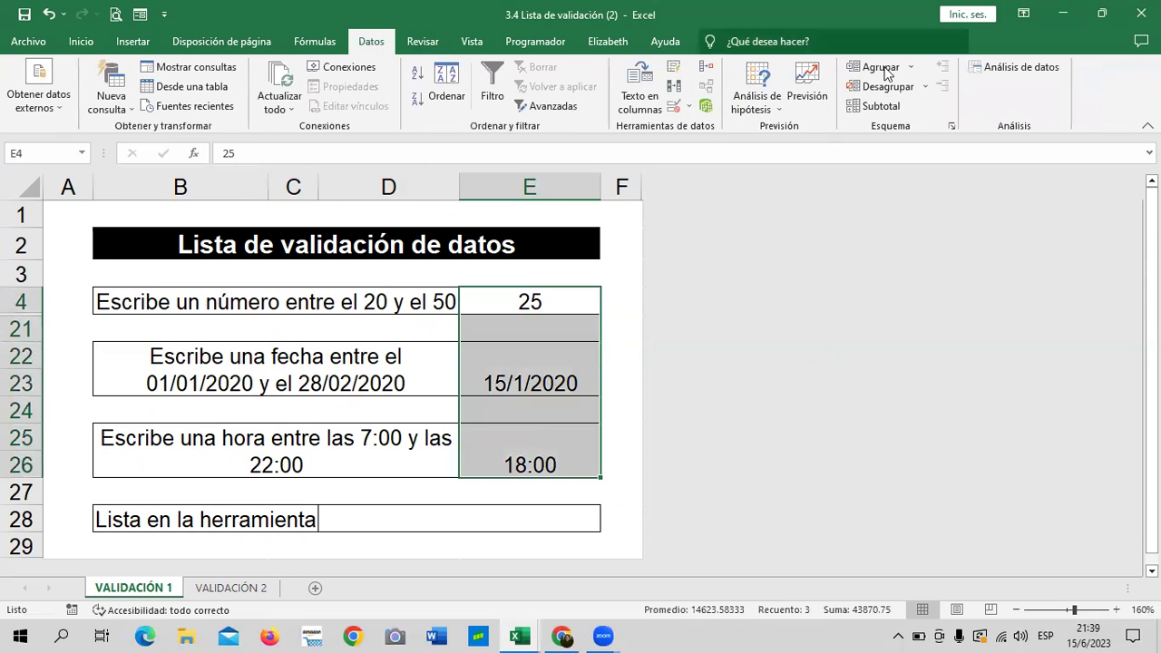
{"action": "left_click", "coordinate": [673, 106]}
{"action": "left_click", "coordinate": [543, 369]}
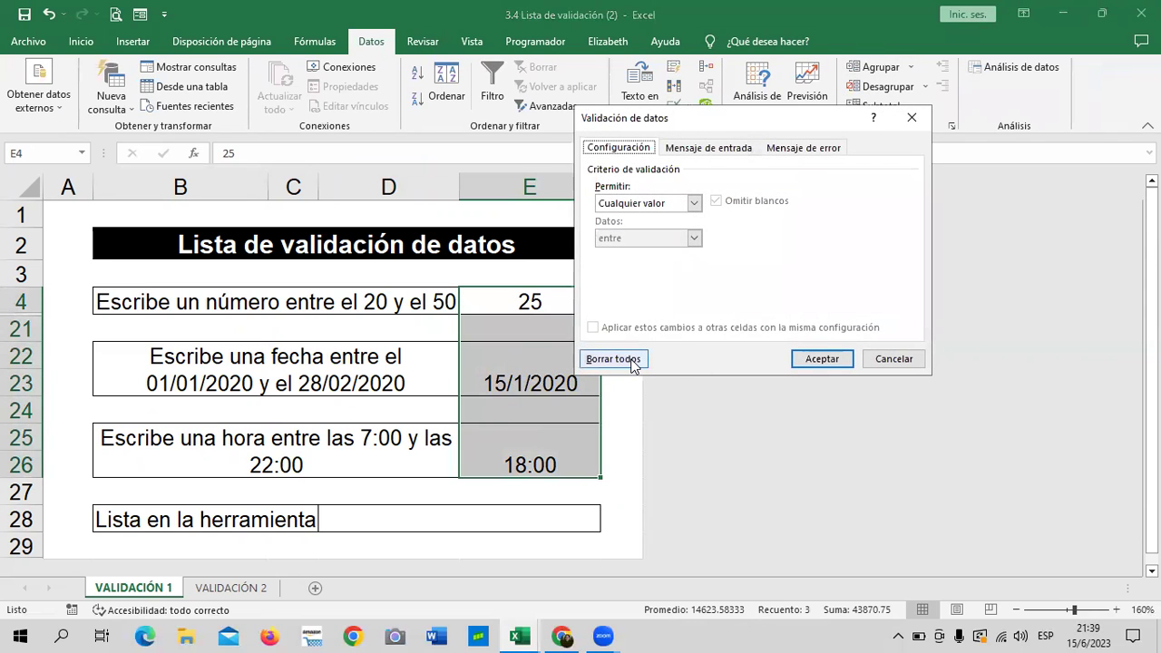
{"action": "left_click", "coordinate": [629, 361]}
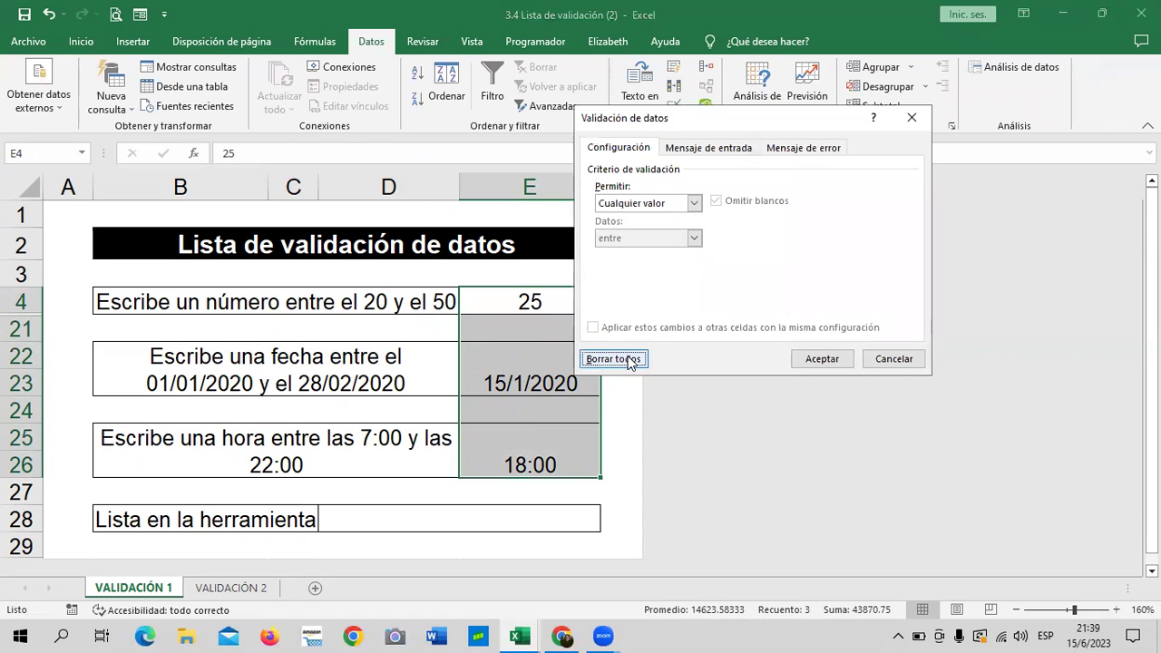
{"action": "left_click", "coordinate": [821, 359]}
Delete 25 from E4, 15/1/2020 from E22 and 18:00 from E25.
{"action": "left_click", "coordinate": [556, 291]}
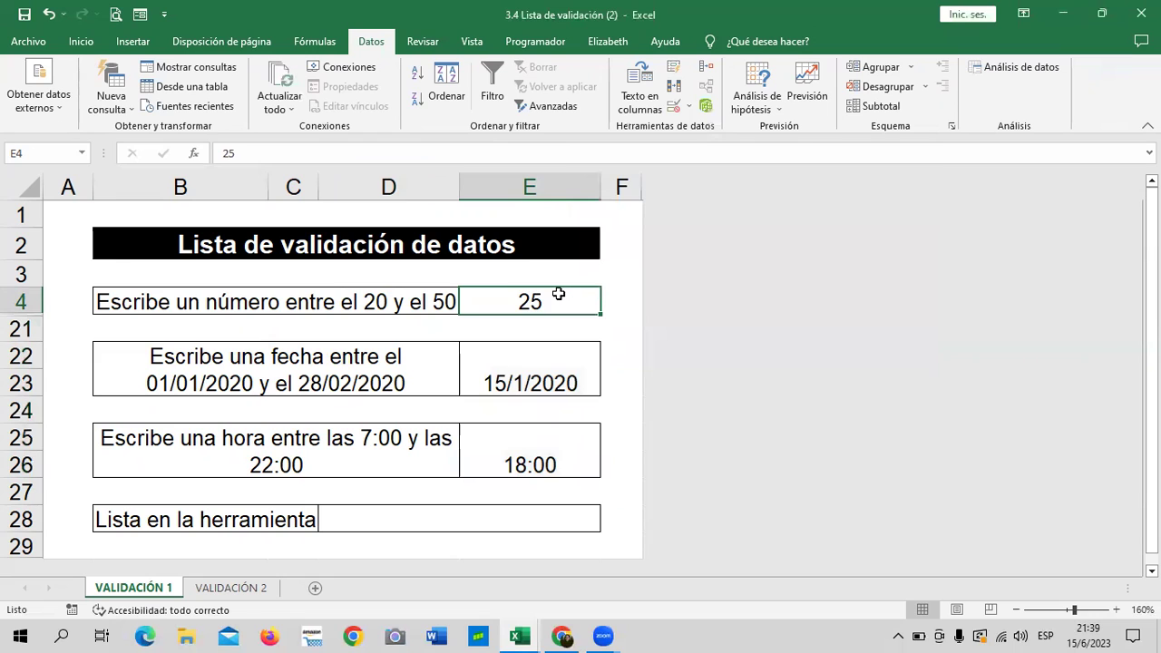
{"action": "key", "text": "Delete"}
{"action": "left_click", "coordinate": [553, 379]}
{"action": "key", "text": "Delete"}
{"action": "left_click", "coordinate": [550, 454]}
{"action": "key", "text": "Delete"}
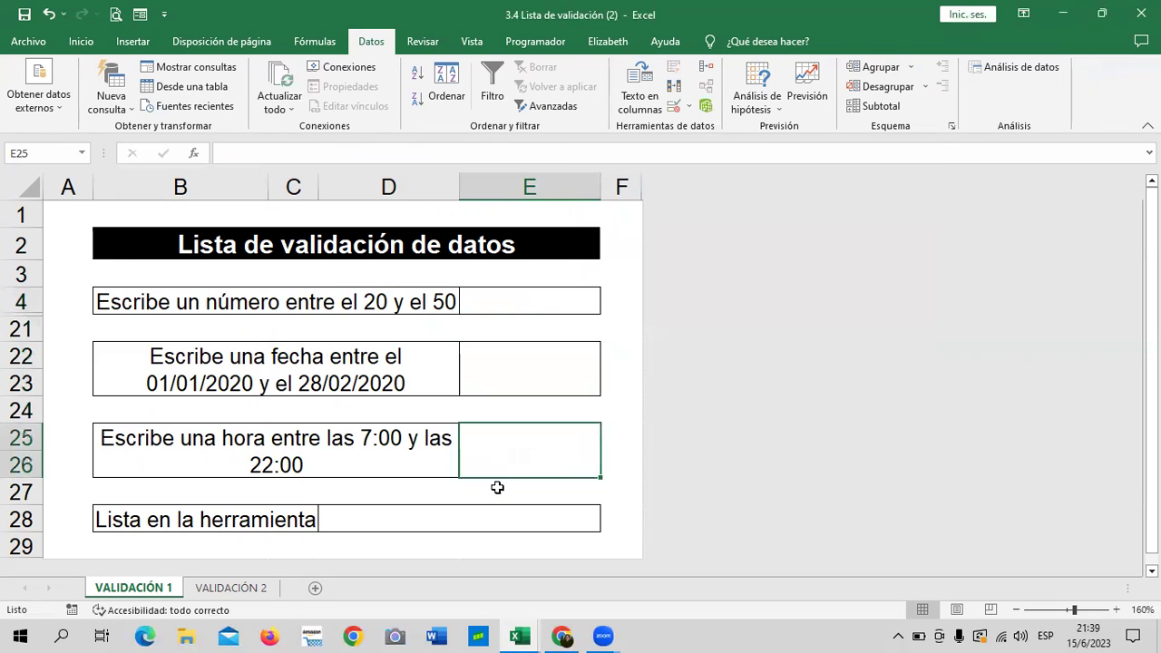
Verify the answer cells are empty, glancing at VALIDACIÓN 2 before returning.
{"action": "left_click", "coordinate": [482, 522]}
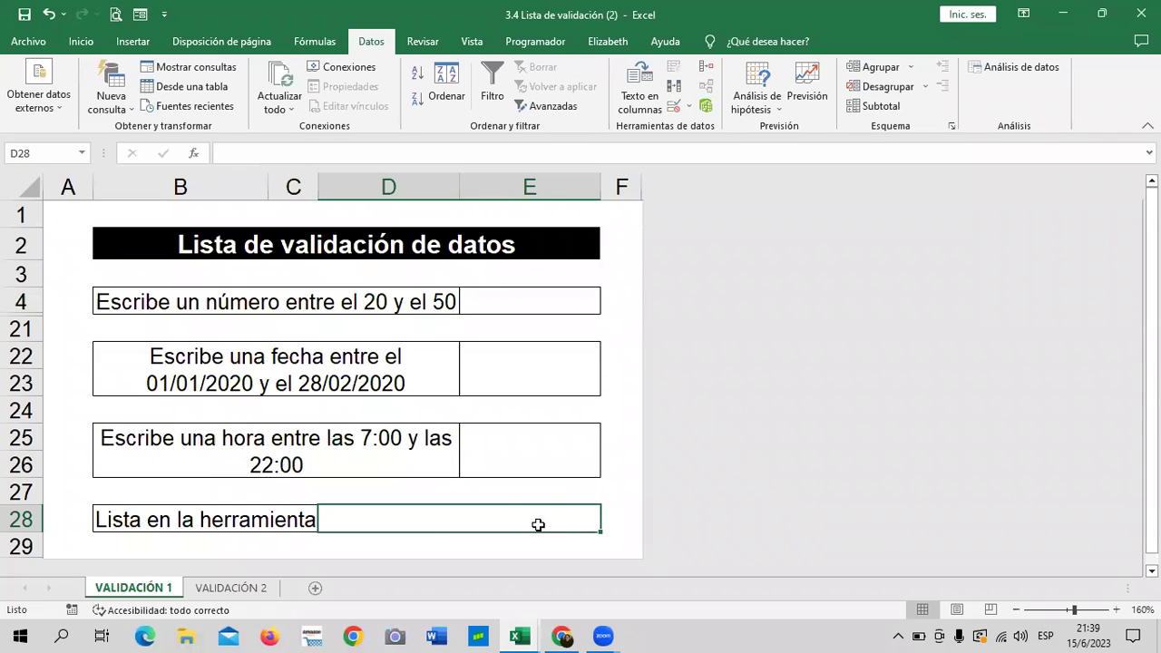
{"action": "left_click", "coordinate": [549, 432]}
{"action": "left_click", "coordinate": [535, 368]}
{"action": "left_click", "coordinate": [530, 292]}
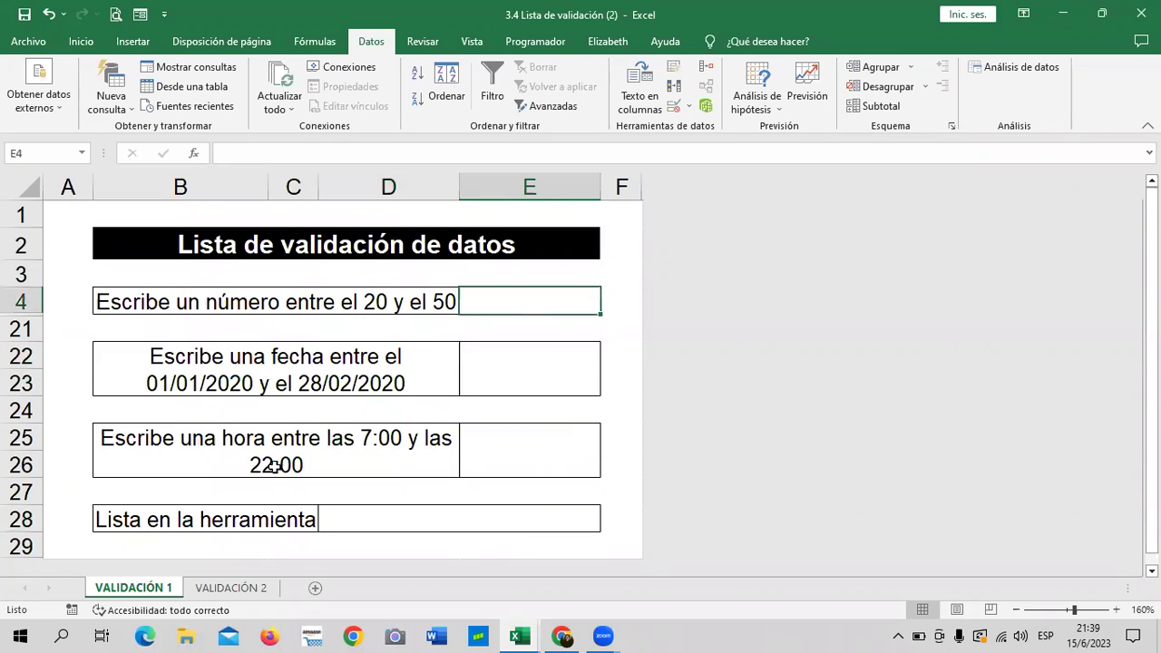
{"action": "left_click", "coordinate": [247, 585]}
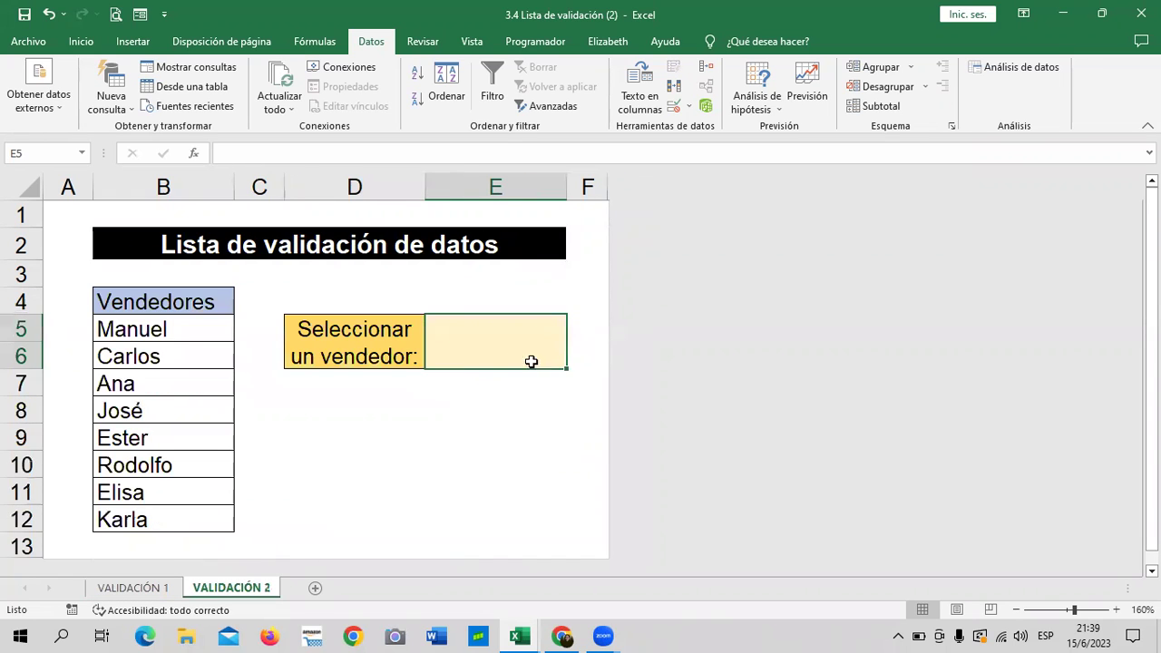
{"action": "left_click", "coordinate": [162, 588]}
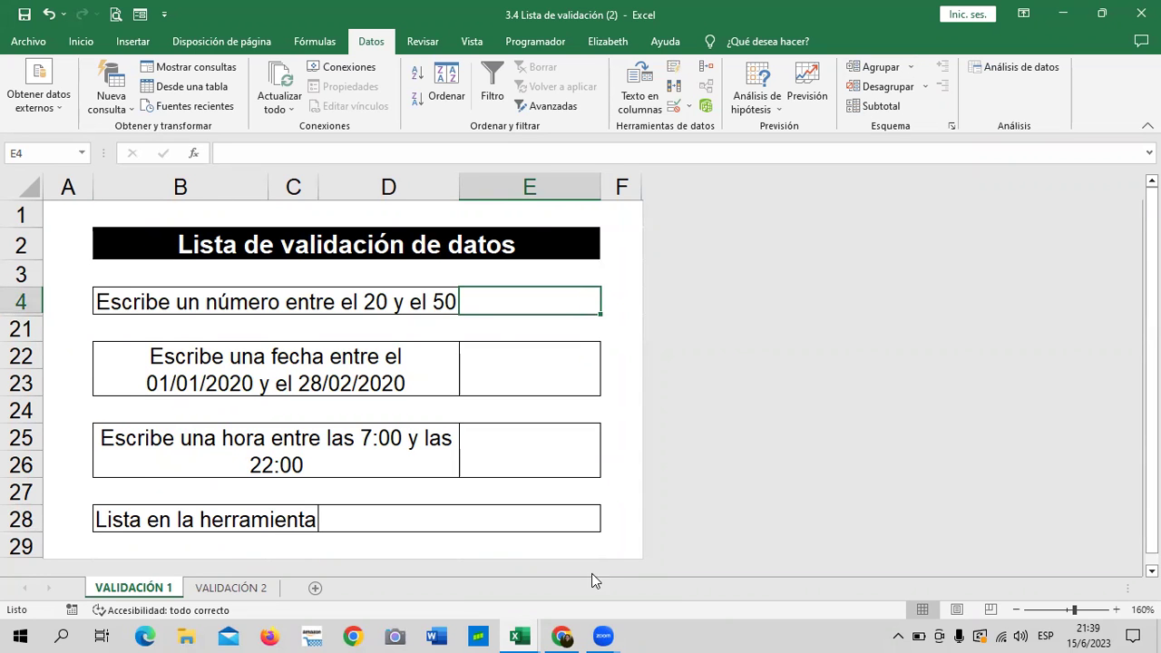
Move from the Ingles Corporativo course site to lesson 3.10 Listas de validación de datos.
{"action": "left_click", "coordinate": [563, 636]}
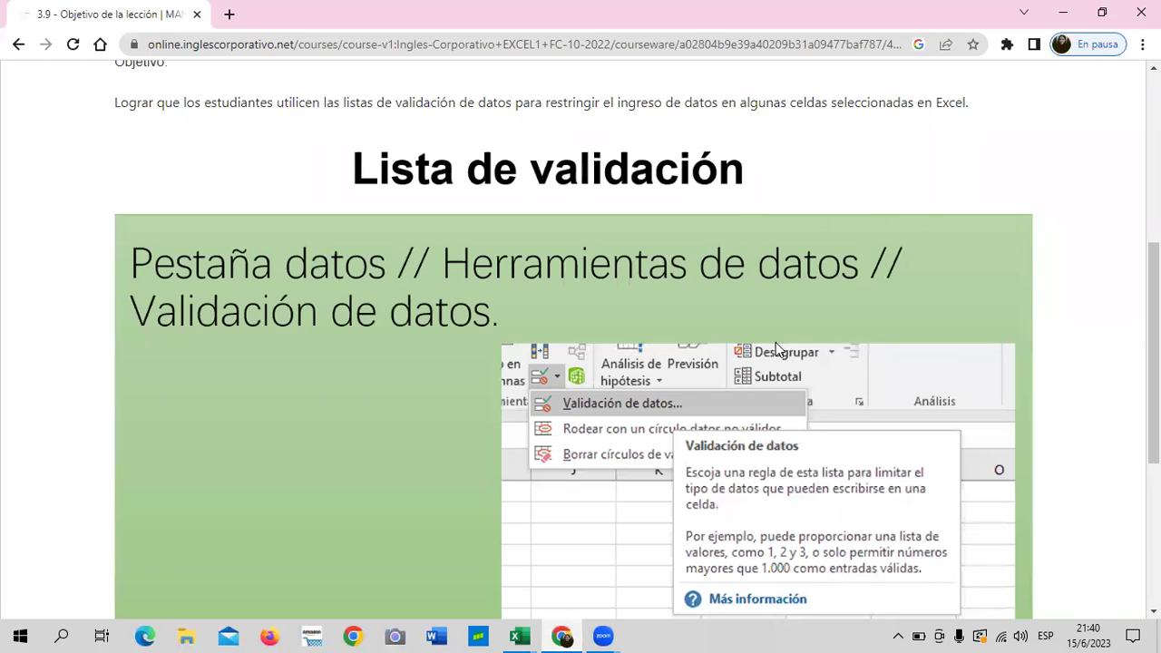
{"action": "scroll", "coordinate": [816, 312], "scroll_direction": "down", "scroll_amount": 3}
{"action": "left_click", "coordinate": [625, 496]}
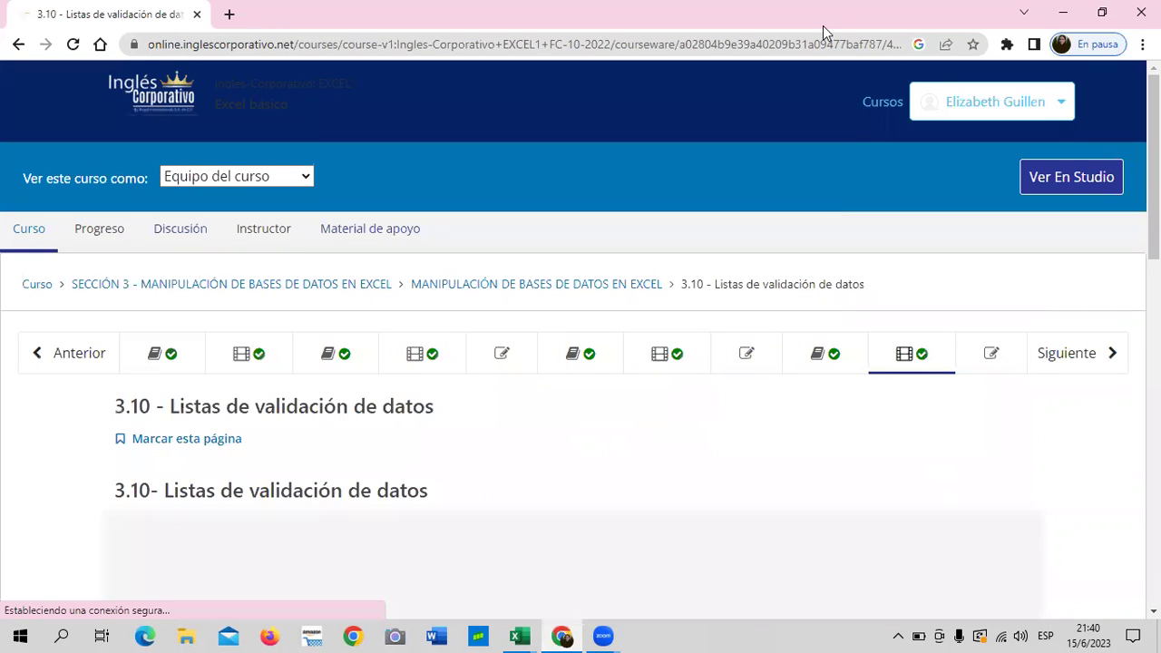
Play the embedded '3.4 Lista de validación' lesson video.
{"action": "scroll", "coordinate": [644, 406], "scroll_direction": "down", "scroll_amount": 2}
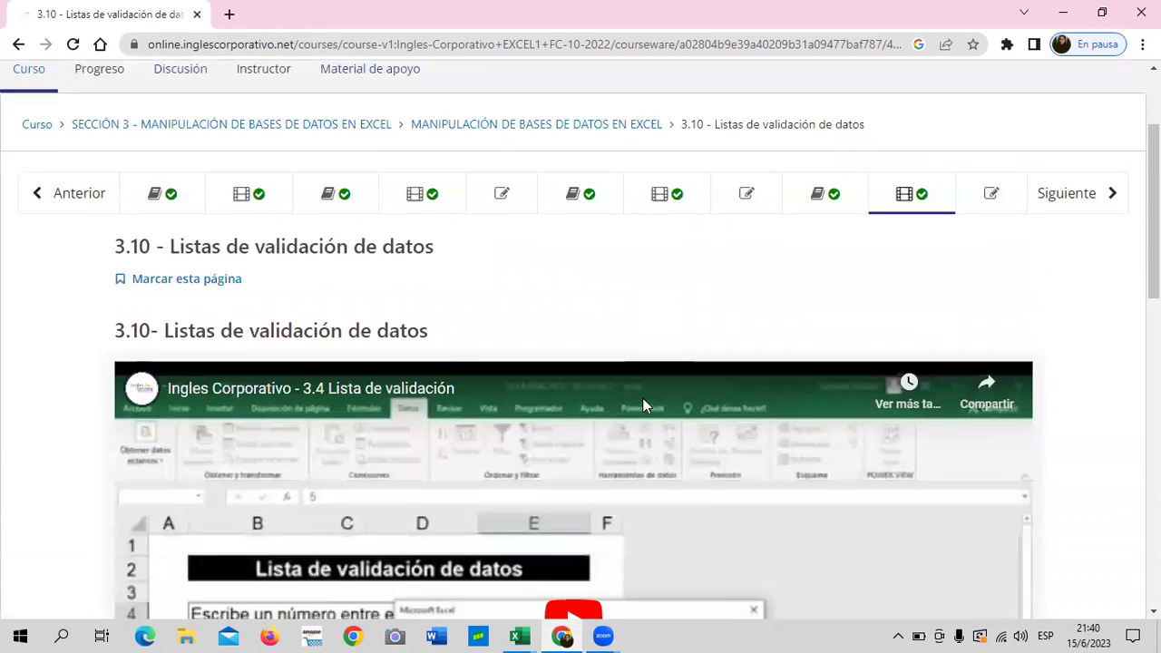
{"action": "scroll", "coordinate": [645, 406], "scroll_direction": "down", "scroll_amount": 2}
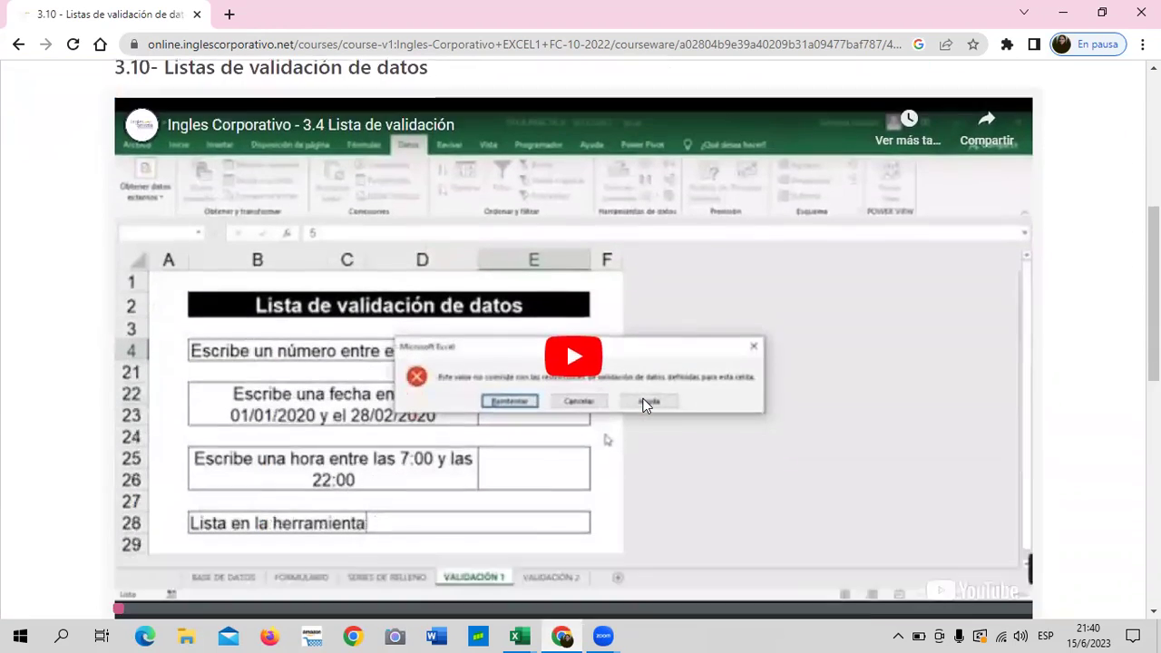
{"action": "scroll", "coordinate": [642, 406], "scroll_direction": "down", "scroll_amount": 2}
{"action": "scroll", "coordinate": [642, 406], "scroll_direction": "down", "scroll_amount": 3}
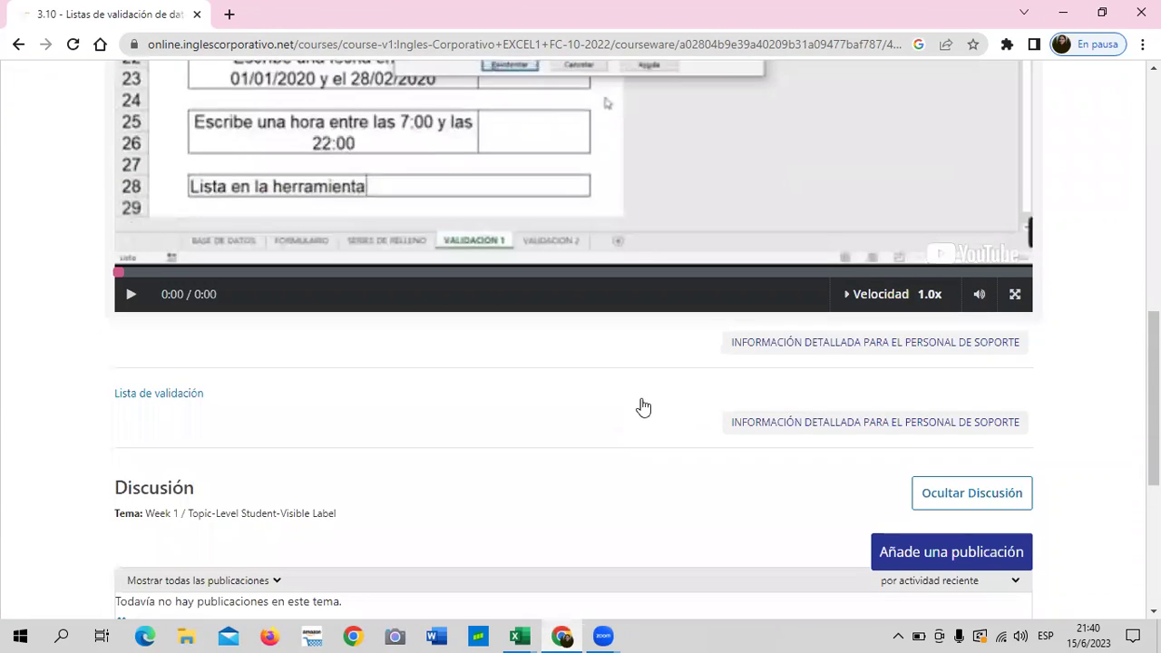
{"action": "scroll", "coordinate": [642, 407], "scroll_direction": "up", "scroll_amount": 4}
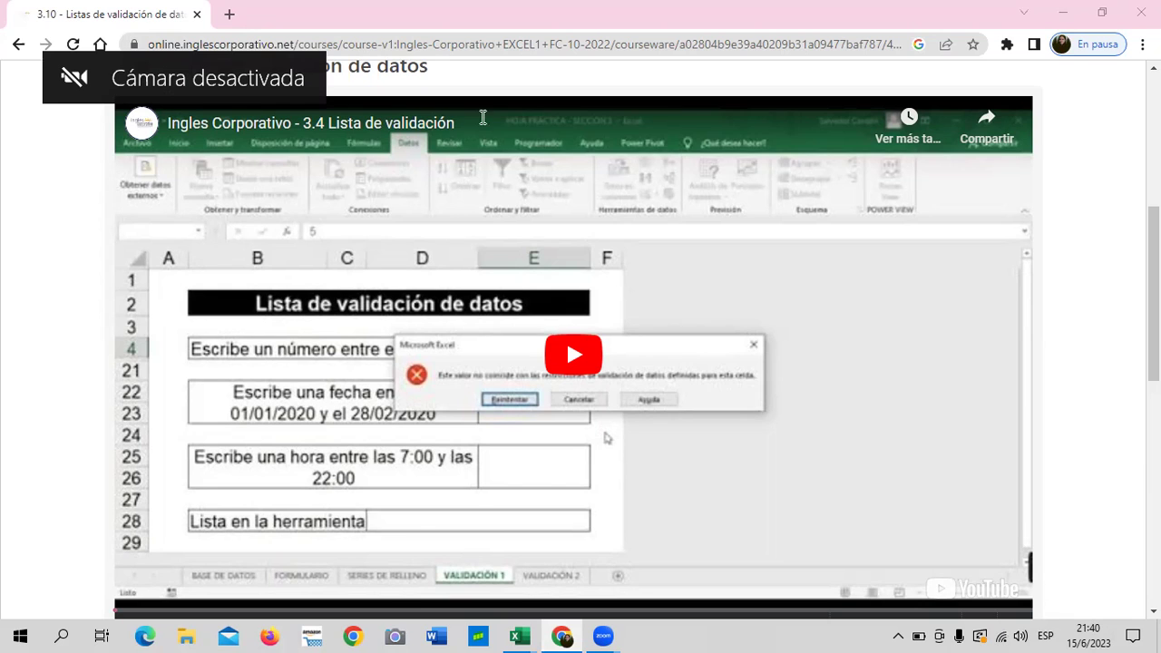
{"action": "left_click", "coordinate": [569, 360]}
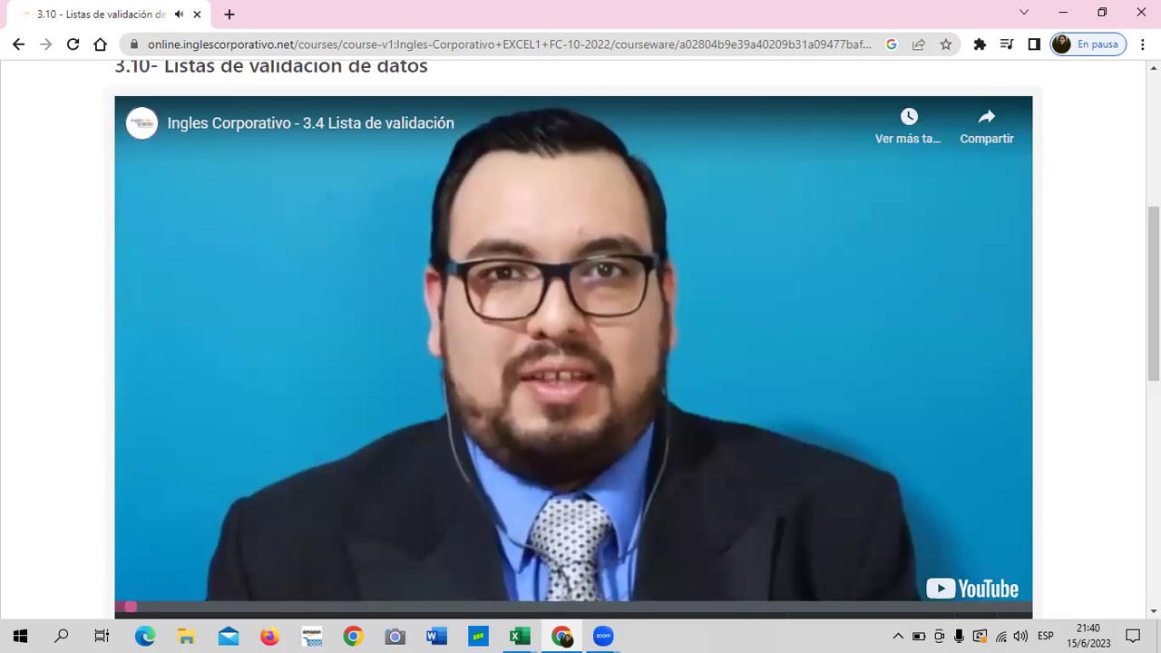
{"action": "scroll", "coordinate": [556, 255], "scroll_direction": "down", "scroll_amount": 1}
{"action": "scroll", "coordinate": [573, 340], "scroll_direction": "down", "scroll_amount": 1}
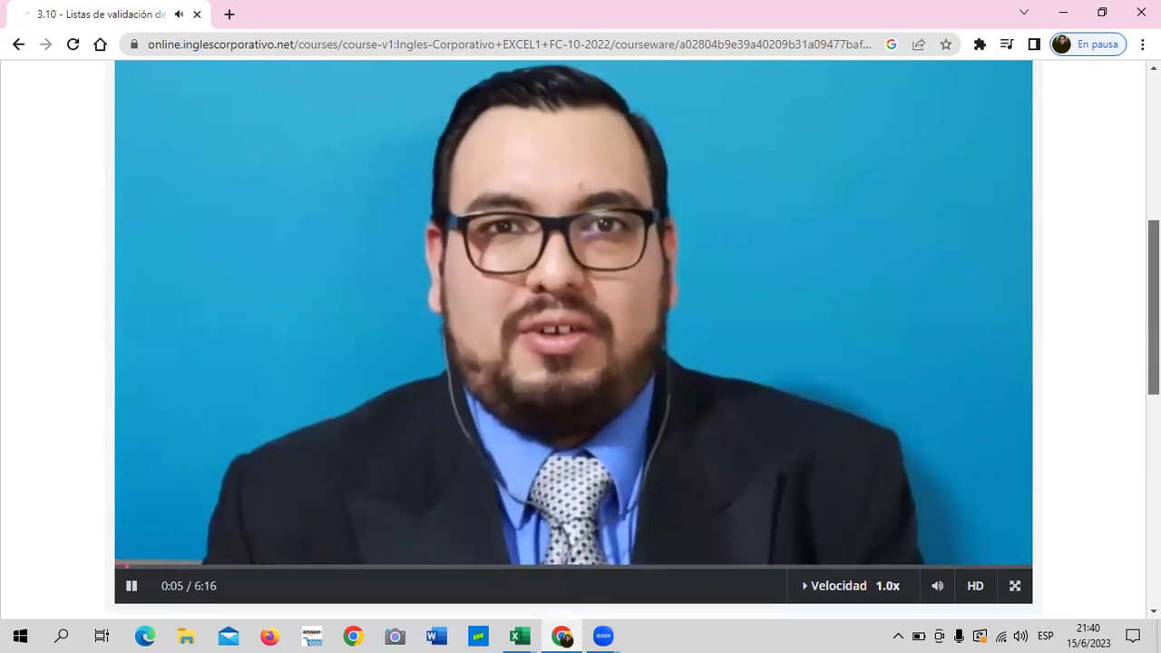
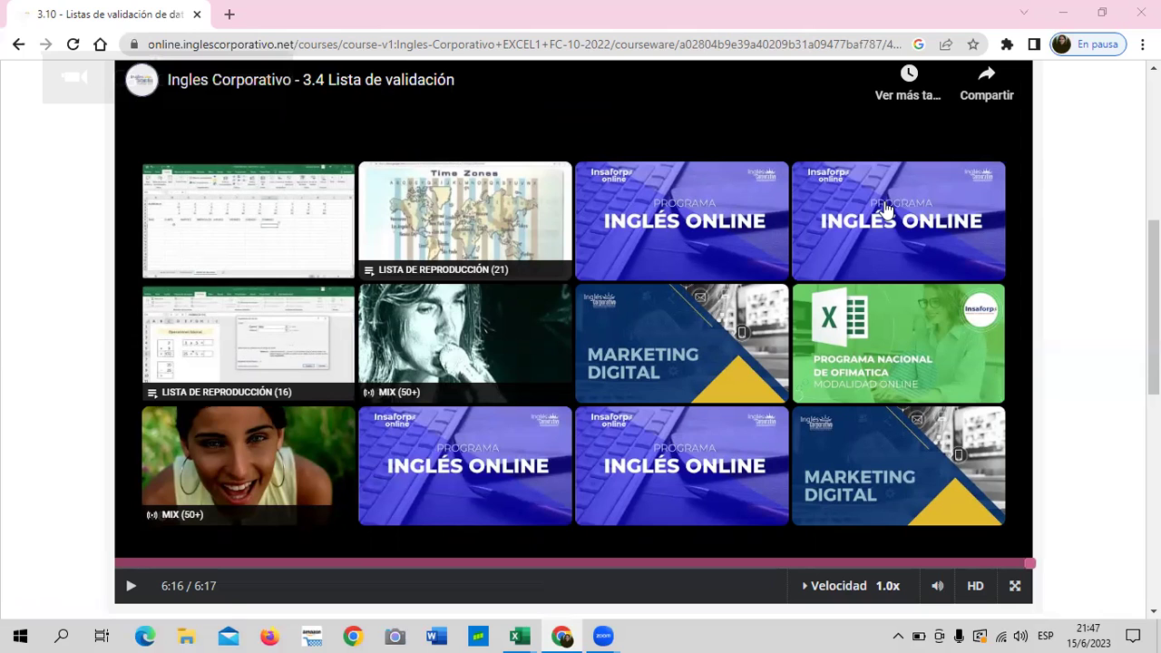
Scroll past the course video and bring the 3.4 Lista de validación (2) workbook forward.
{"action": "scroll", "coordinate": [580, 490], "scroll_direction": "down", "scroll_amount": 1}
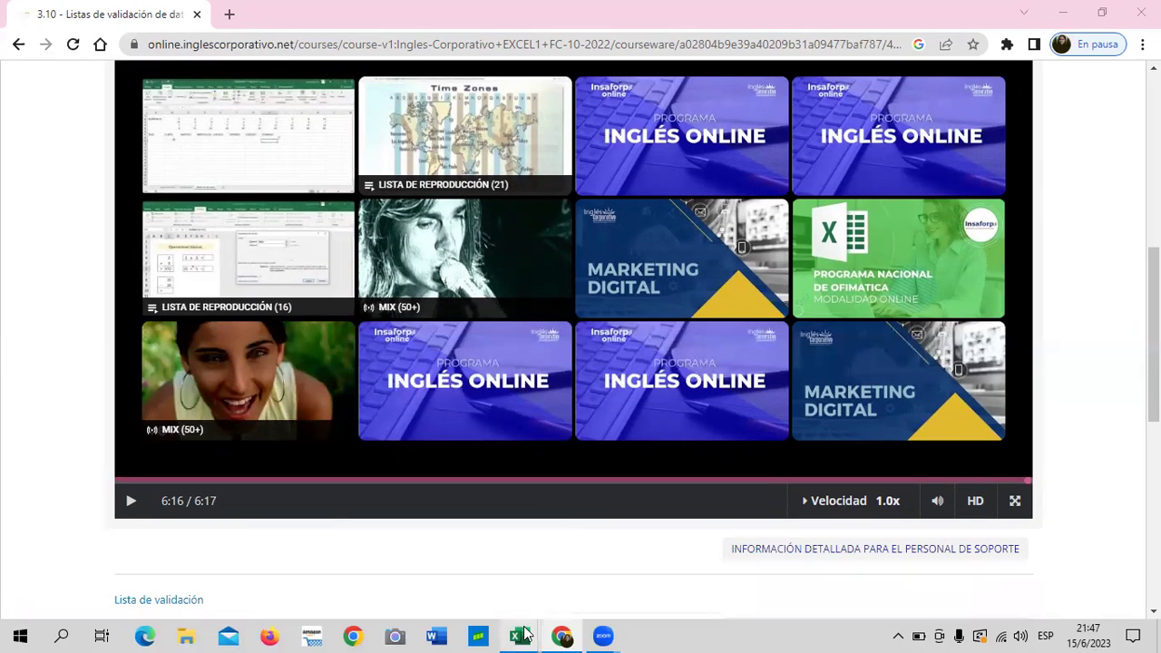
{"action": "mouse_move", "coordinate": [517, 636]}
{"action": "left_click", "coordinate": [476, 585]}
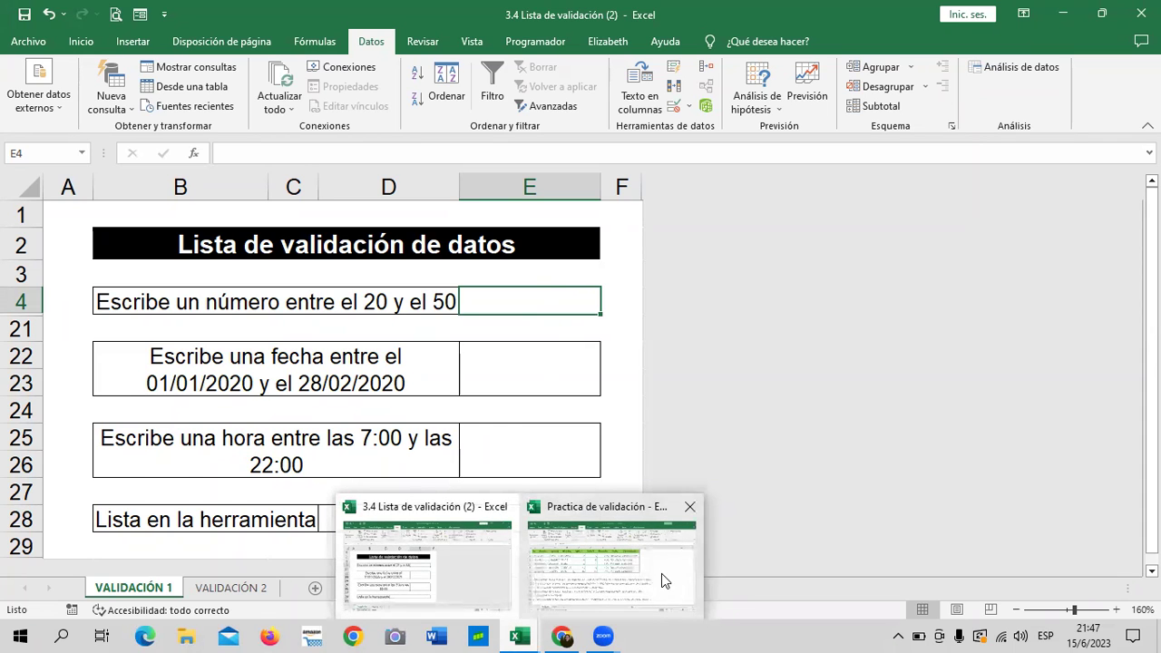
In Practica de validación, clear all validation rules from the grades E5:F9 with Borrar todos.
{"action": "left_click", "coordinate": [661, 573]}
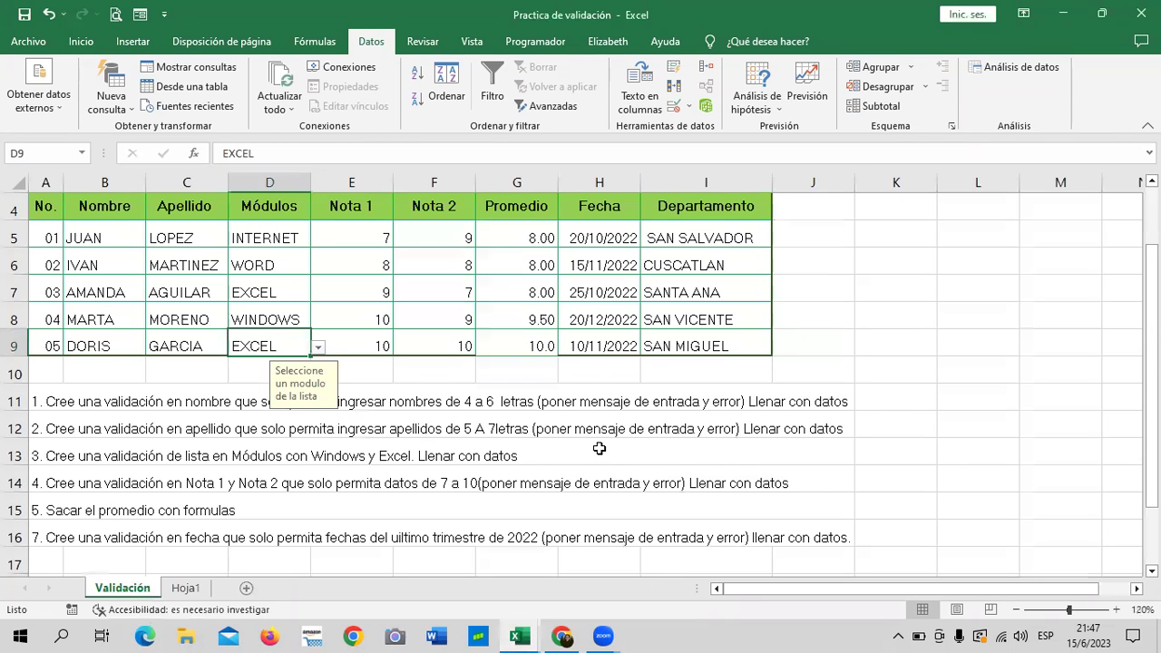
{"action": "left_click", "coordinate": [912, 318]}
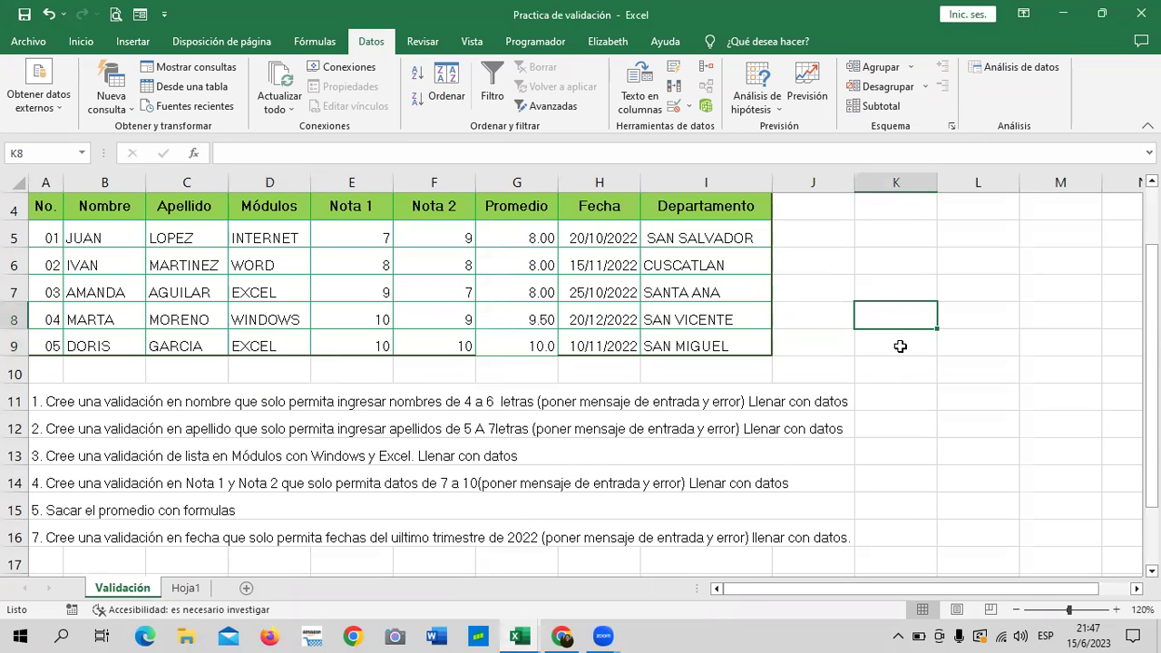
{"action": "scroll", "coordinate": [899, 345], "scroll_direction": "up", "scroll_amount": 1}
{"action": "left_click_drag", "start_coordinate": [350, 314], "coordinate": [451, 433]}
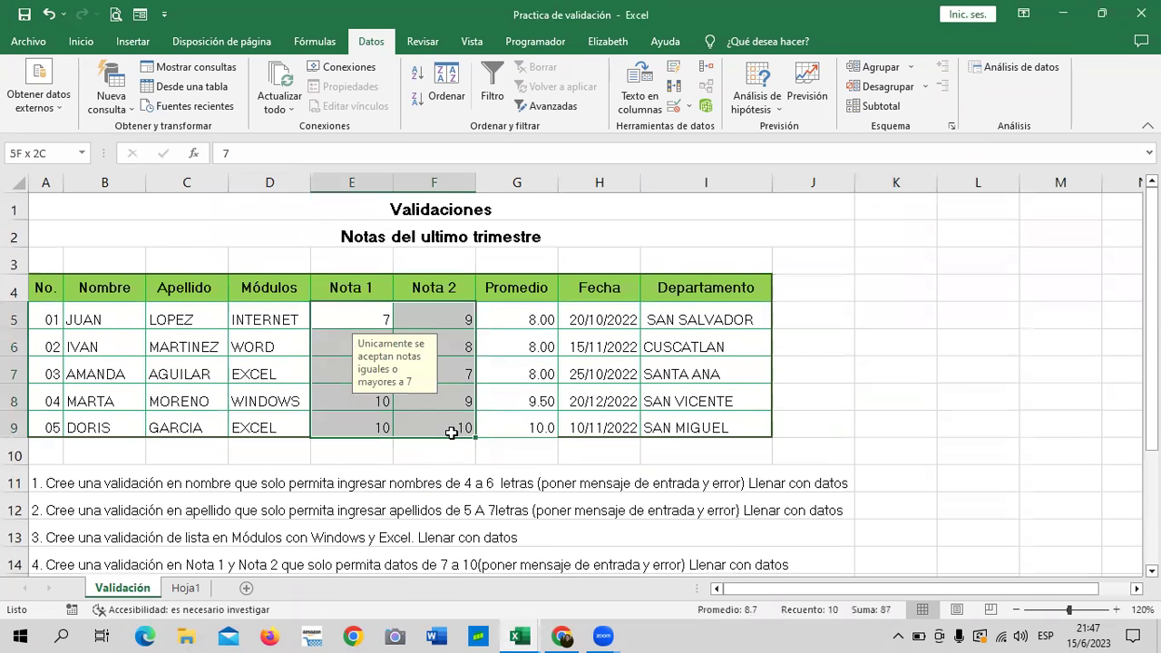
{"action": "left_click", "coordinate": [671, 106]}
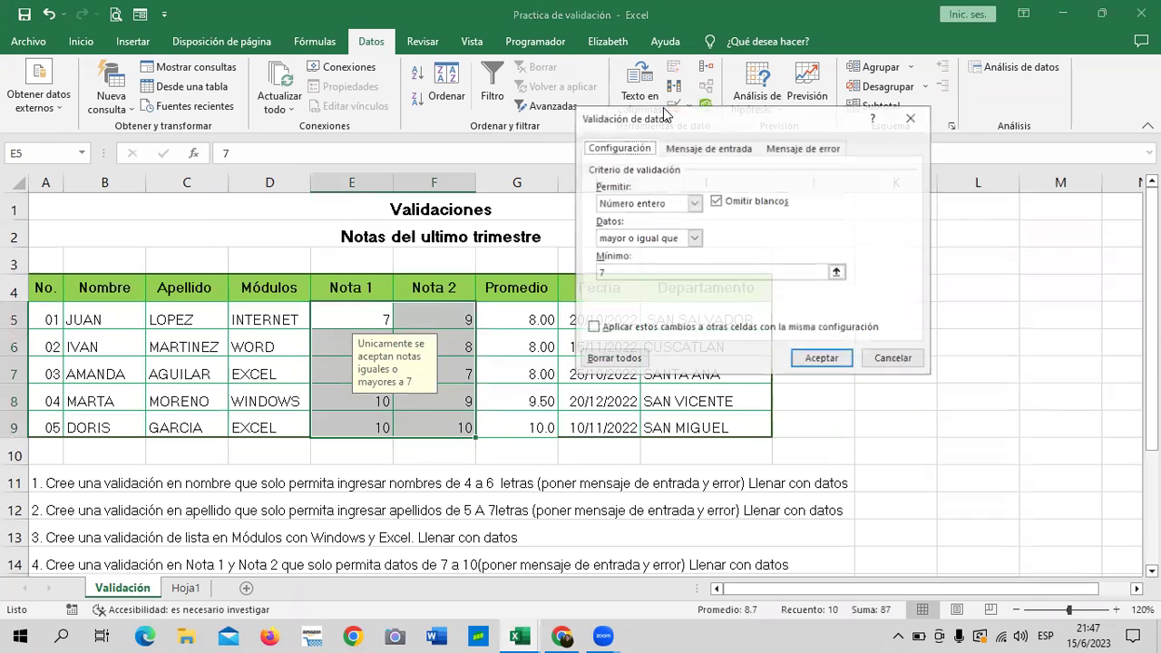
{"action": "left_click", "coordinate": [629, 359]}
{"action": "left_click", "coordinate": [821, 358]}
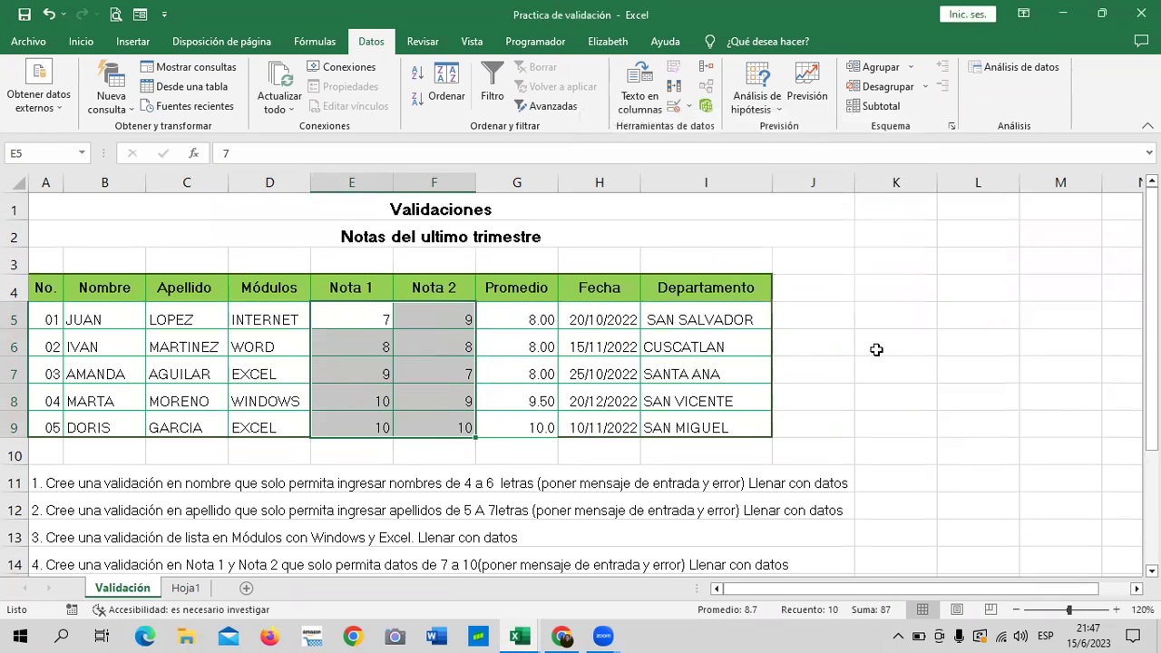
{"action": "left_click", "coordinate": [876, 350]}
{"action": "left_click_drag", "start_coordinate": [381, 321], "coordinate": [435, 417]}
{"action": "left_click", "coordinate": [909, 290]}
Enter Nota 1 grades 6, 6 and 8 in E6, E8 and E9, then reselect E5:F9.
{"action": "left_click", "coordinate": [351, 347]}
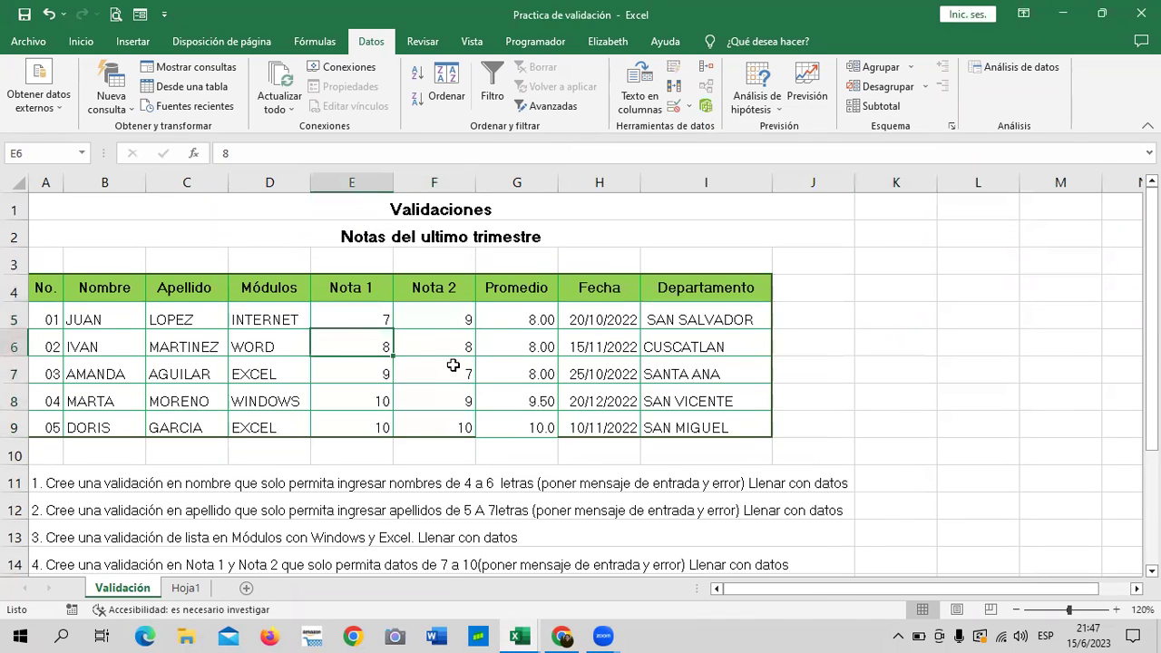
{"action": "type", "text": "6"}
{"action": "key", "text": "Return"}
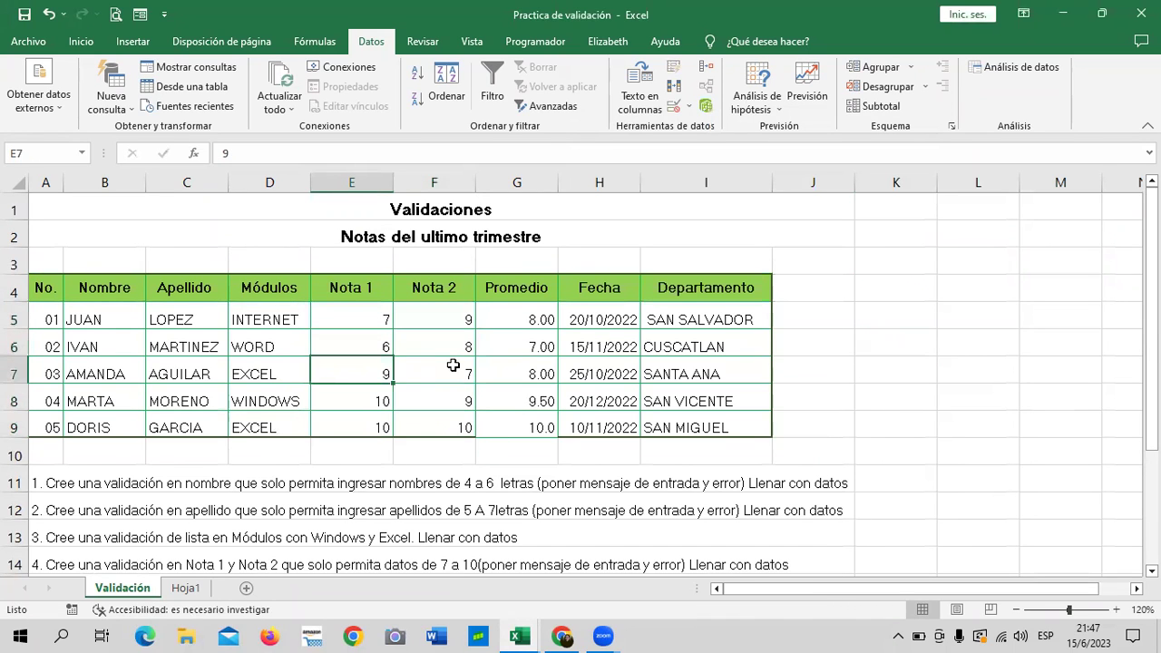
{"action": "key", "text": "Return"}
{"action": "key", "text": "Return"}
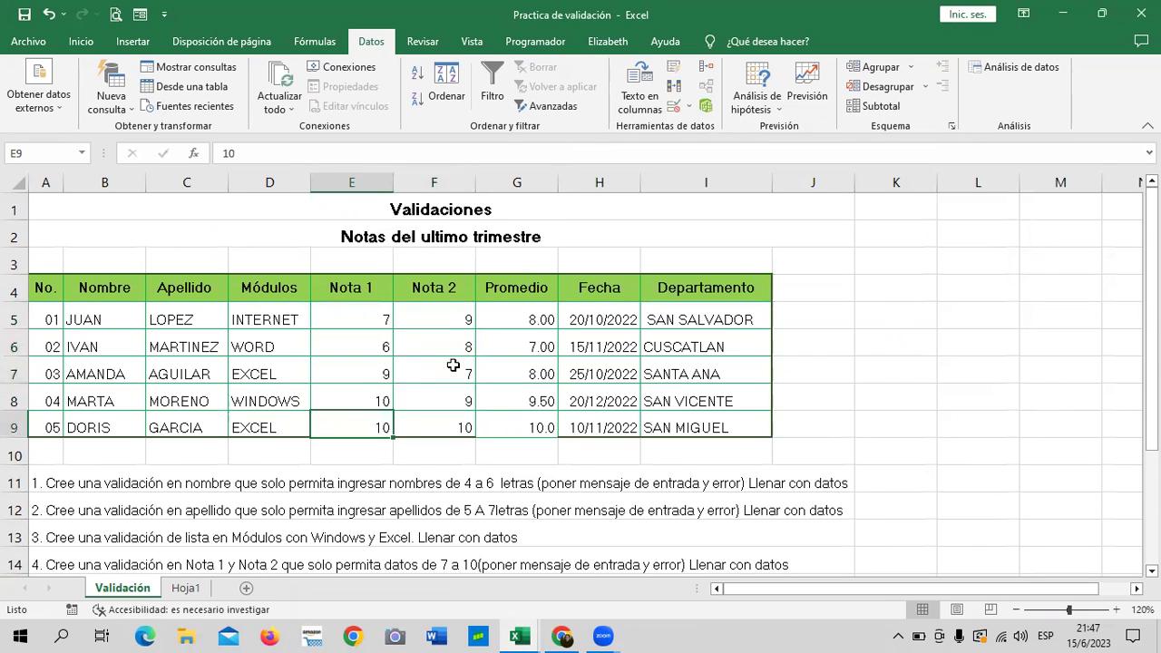
{"action": "key", "text": "Up"}
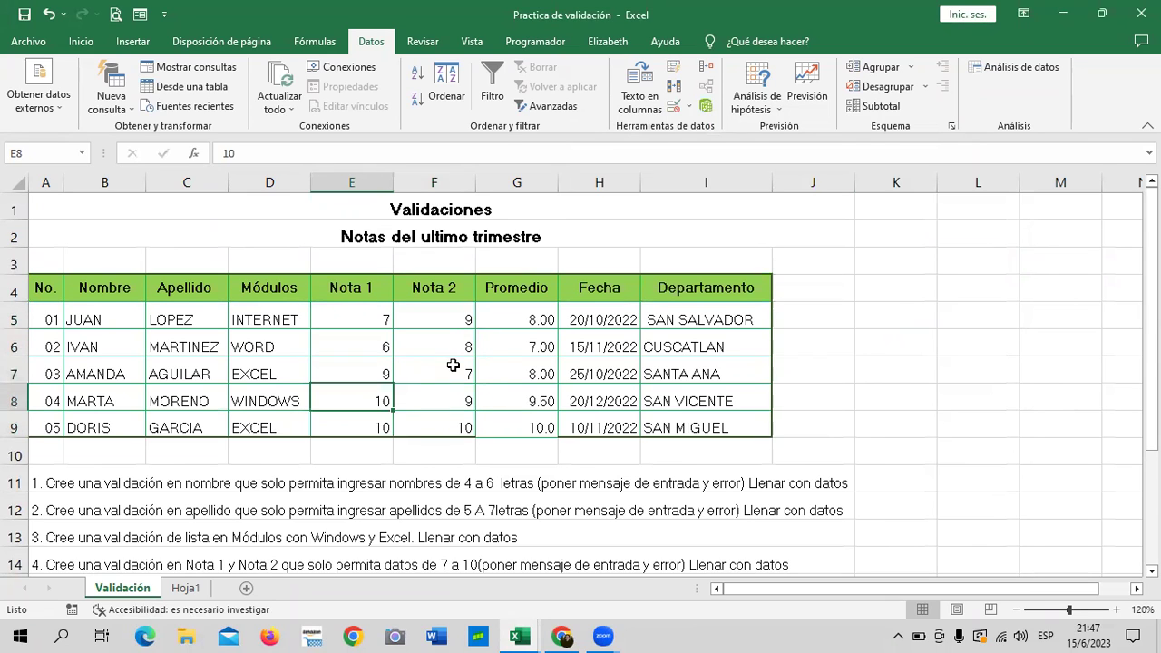
{"action": "type", "text": "6"}
{"action": "key", "text": "Return"}
{"action": "type", "text": "8"}
{"action": "key", "text": "Return"}
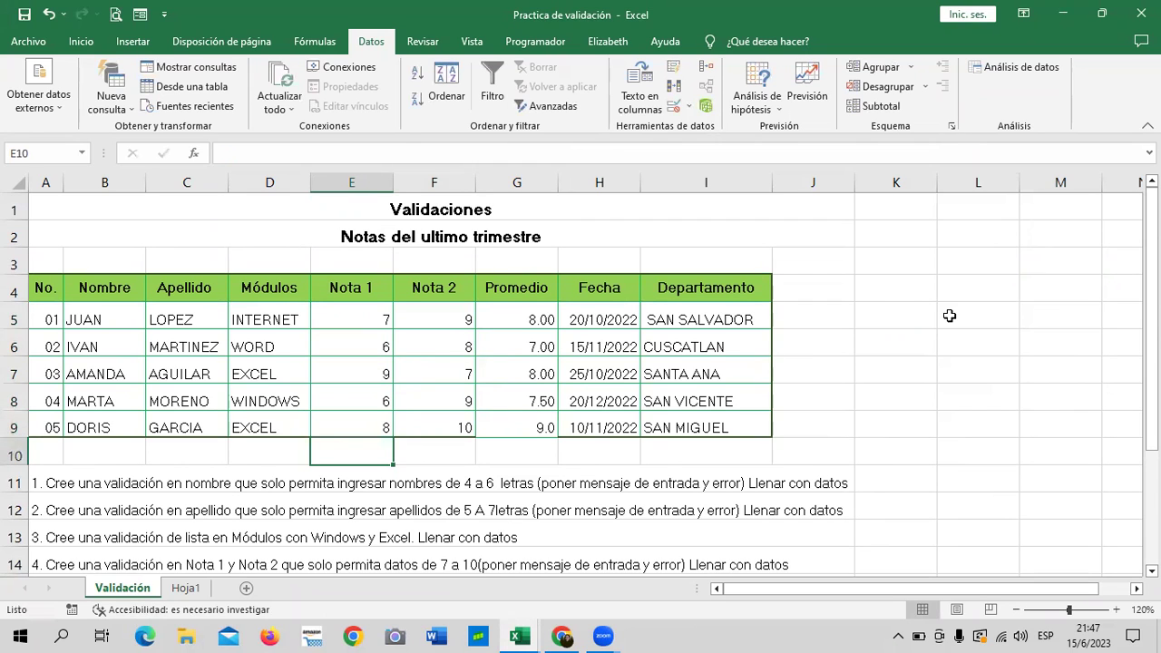
{"action": "left_click", "coordinate": [943, 317]}
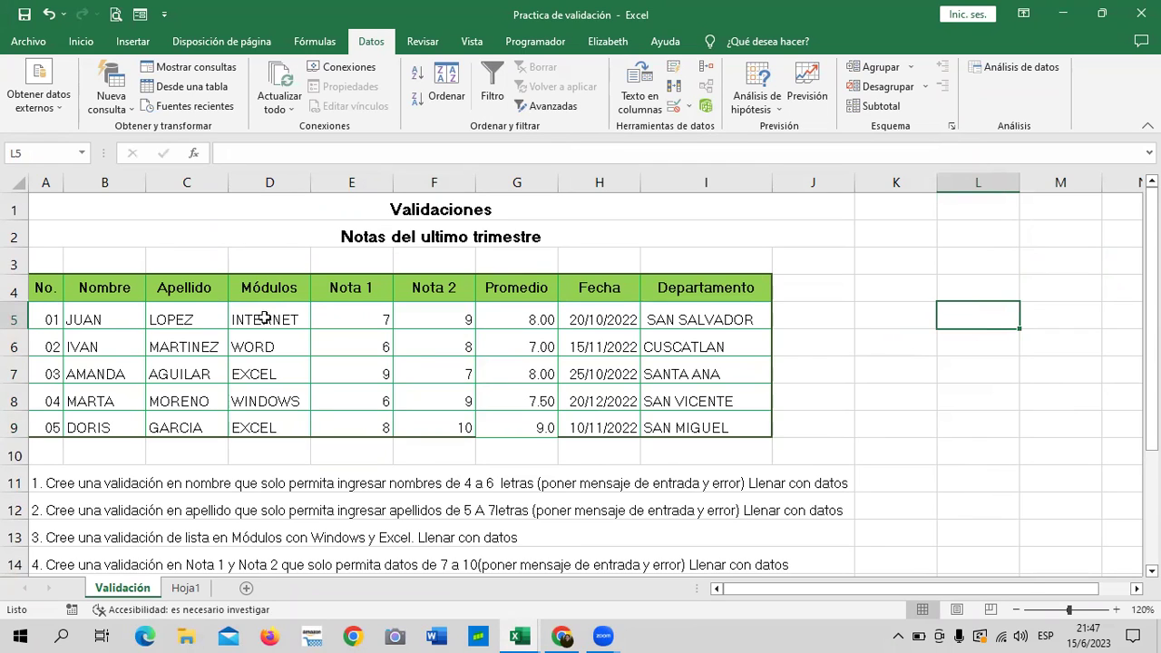
{"action": "left_click_drag", "start_coordinate": [321, 318], "coordinate": [435, 419]}
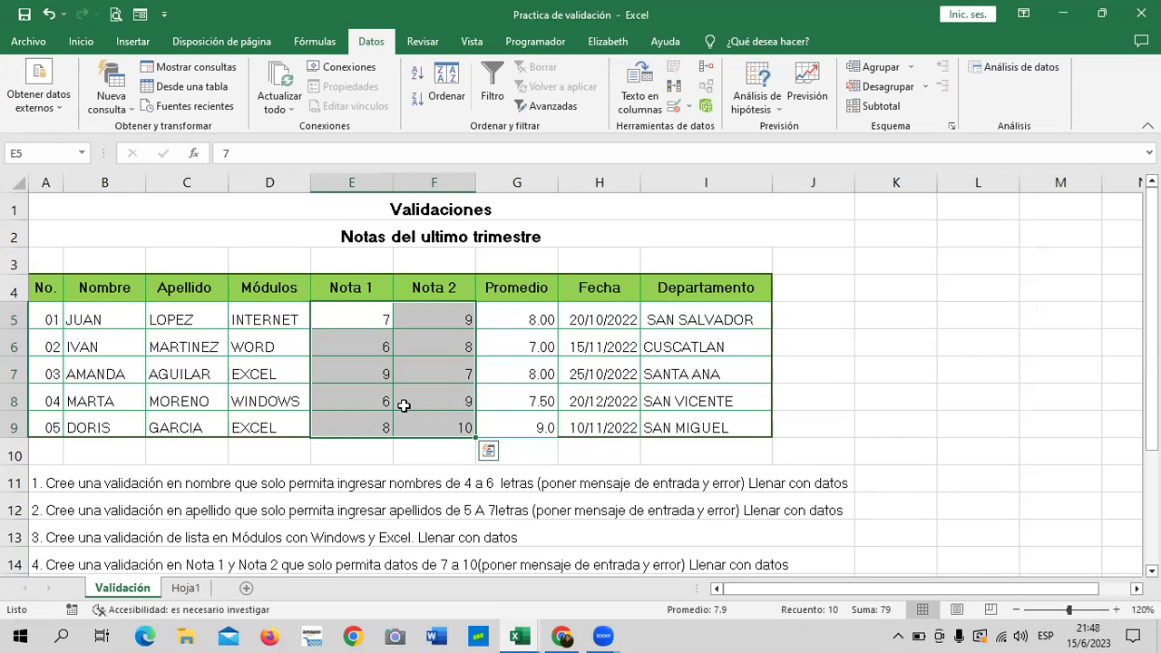
Restrict grades E5:F9 to whole numbers between 7 and 10.
{"action": "left_click", "coordinate": [674, 106]}
{"action": "left_click", "coordinate": [694, 203]}
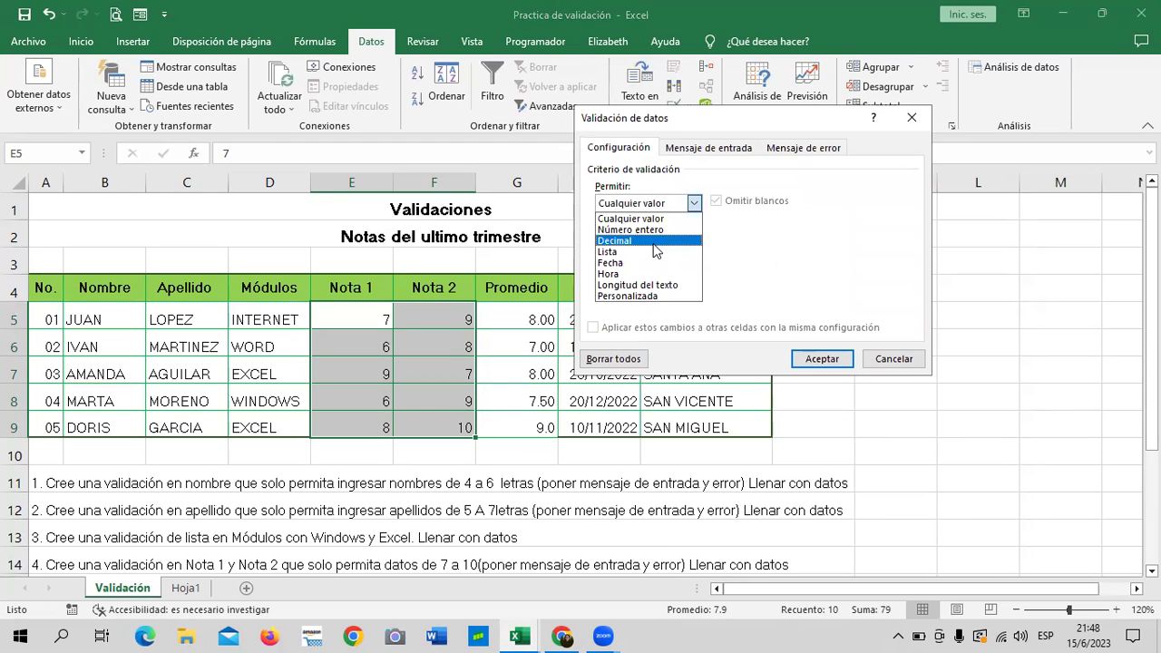
{"action": "left_click", "coordinate": [669, 231]}
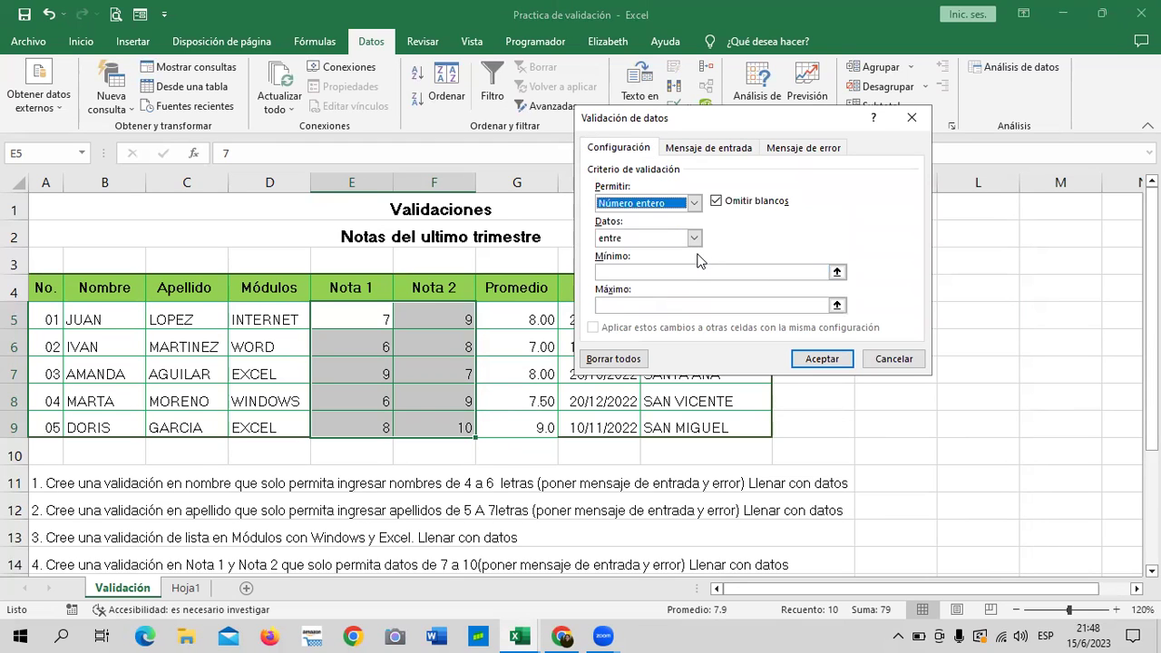
{"action": "left_click", "coordinate": [646, 273]}
{"action": "type", "text": "7"}
{"action": "left_click", "coordinate": [633, 303]}
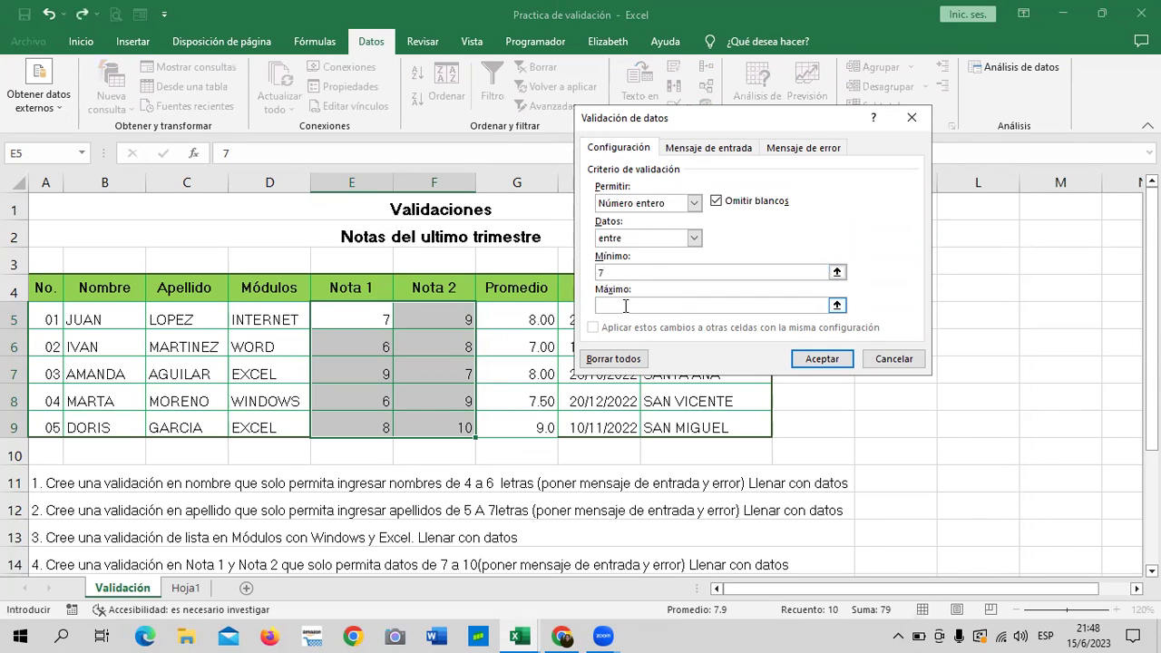
{"action": "type", "text": "10"}
{"action": "left_click", "coordinate": [819, 359]}
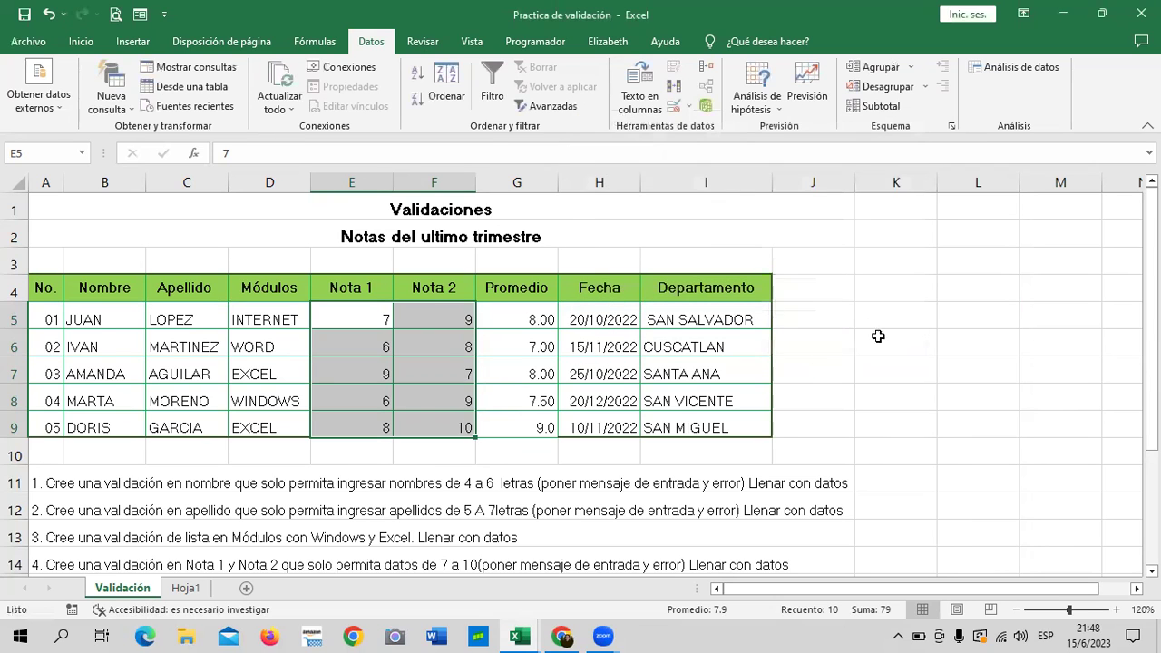
{"action": "left_click", "coordinate": [875, 325]}
Review the Nota 1 grades, including the out-of-range 6 in row 8.
{"action": "left_click", "coordinate": [385, 321]}
{"action": "left_click", "coordinate": [354, 427]}
{"action": "left_click", "coordinate": [353, 399]}
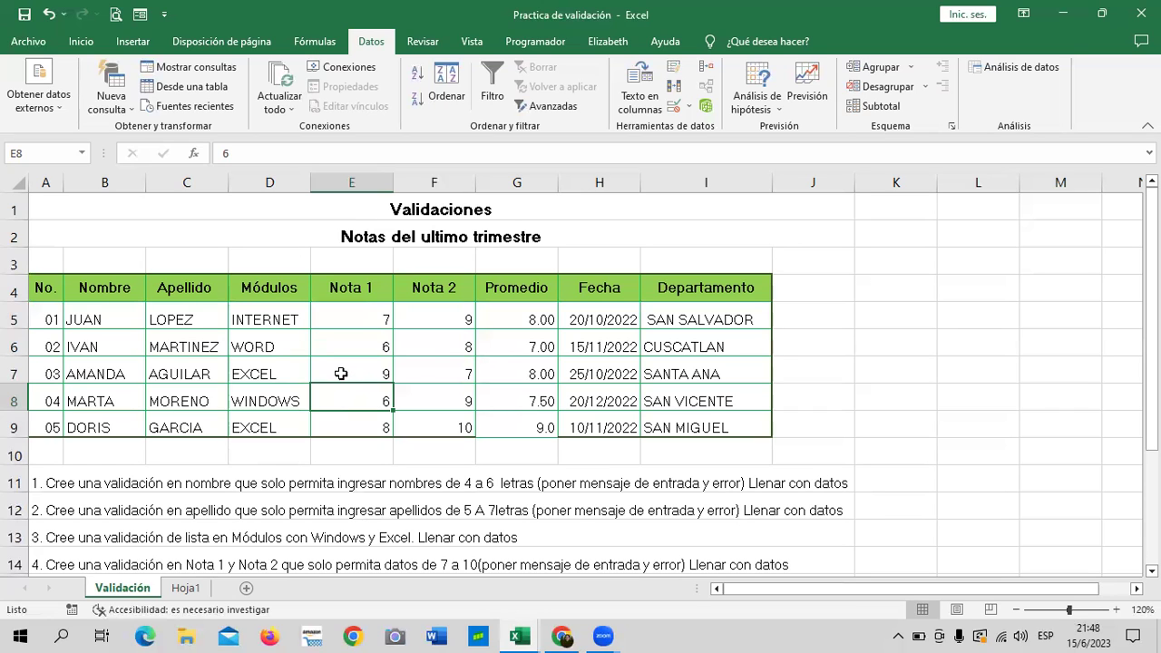
{"action": "scroll", "coordinate": [547, 365], "scroll_direction": "down", "scroll_amount": 1}
{"action": "scroll", "coordinate": [544, 380], "scroll_direction": "down", "scroll_amount": 7}
{"action": "scroll", "coordinate": [530, 382], "scroll_direction": "up", "scroll_amount": 3}
{"action": "scroll", "coordinate": [530, 382], "scroll_direction": "up", "scroll_amount": 3}
{"action": "scroll", "coordinate": [528, 382], "scroll_direction": "up", "scroll_amount": 2}
{"action": "left_click", "coordinate": [889, 299]}
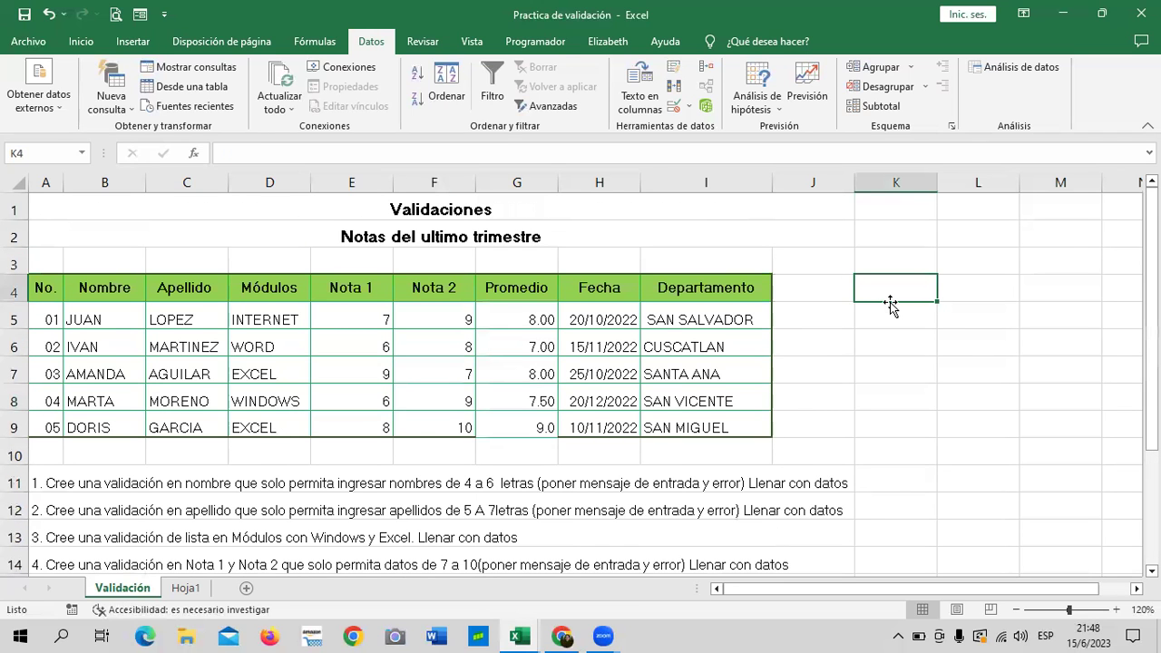
{"action": "left_click", "coordinate": [682, 107]}
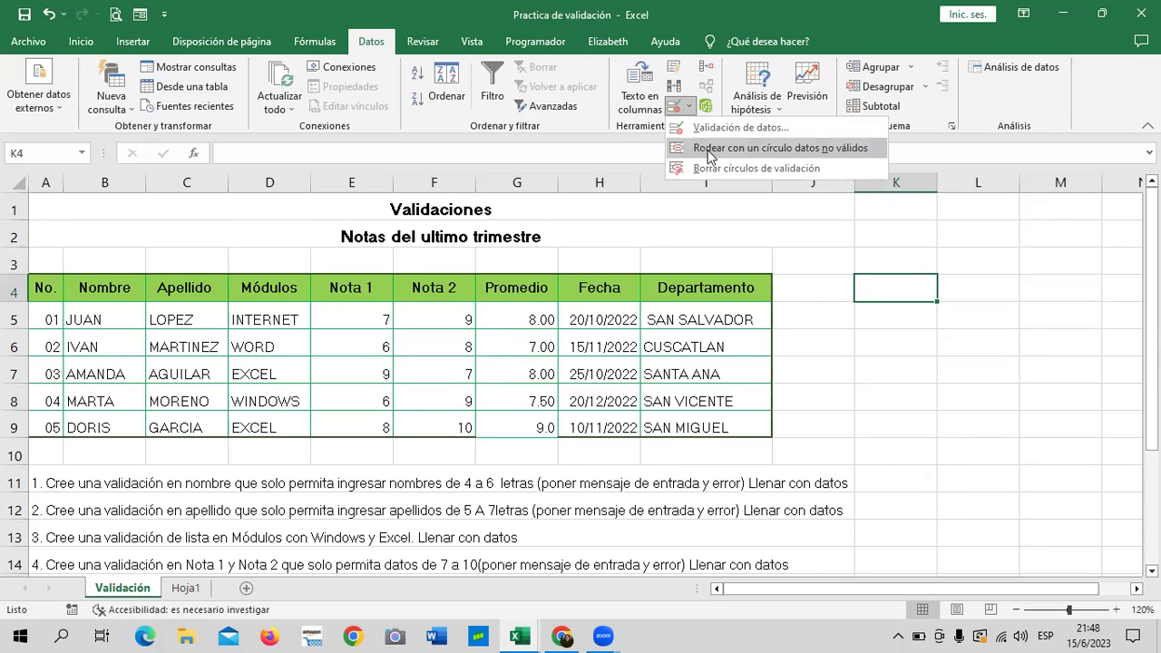
Select E5:F9 and apply Rodear con un círculo datos no válidos to circle invalid entries.
{"action": "left_click", "coordinate": [923, 404]}
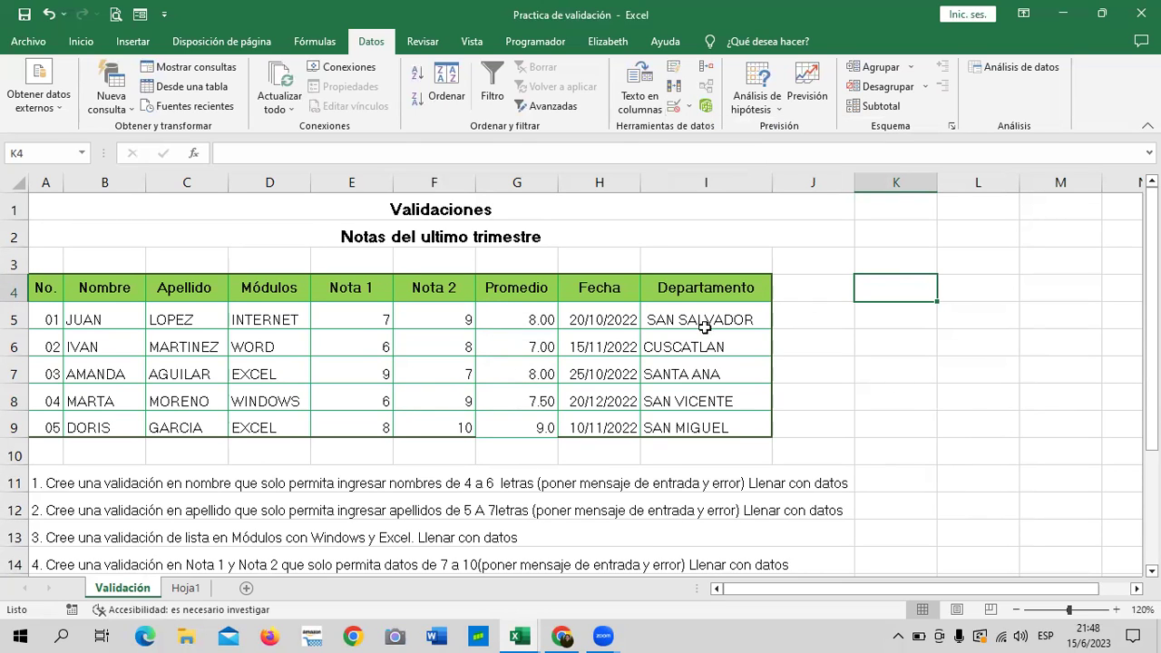
{"action": "left_click_drag", "start_coordinate": [362, 316], "coordinate": [407, 440]}
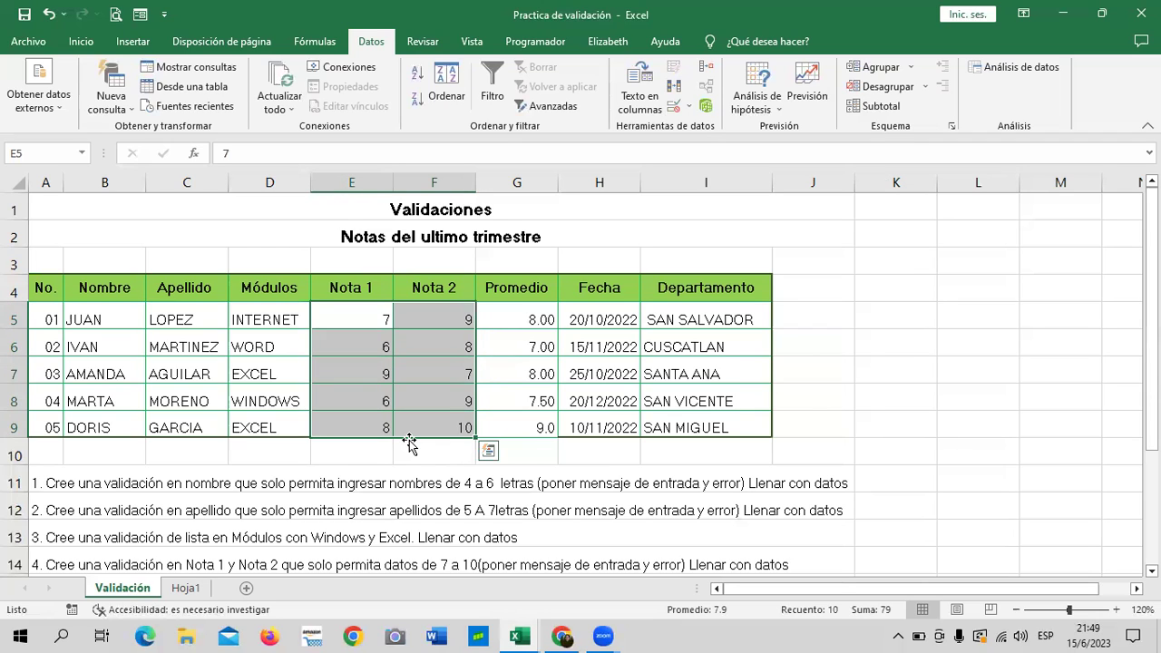
{"action": "left_click", "coordinate": [690, 108]}
{"action": "left_click", "coordinate": [725, 146]}
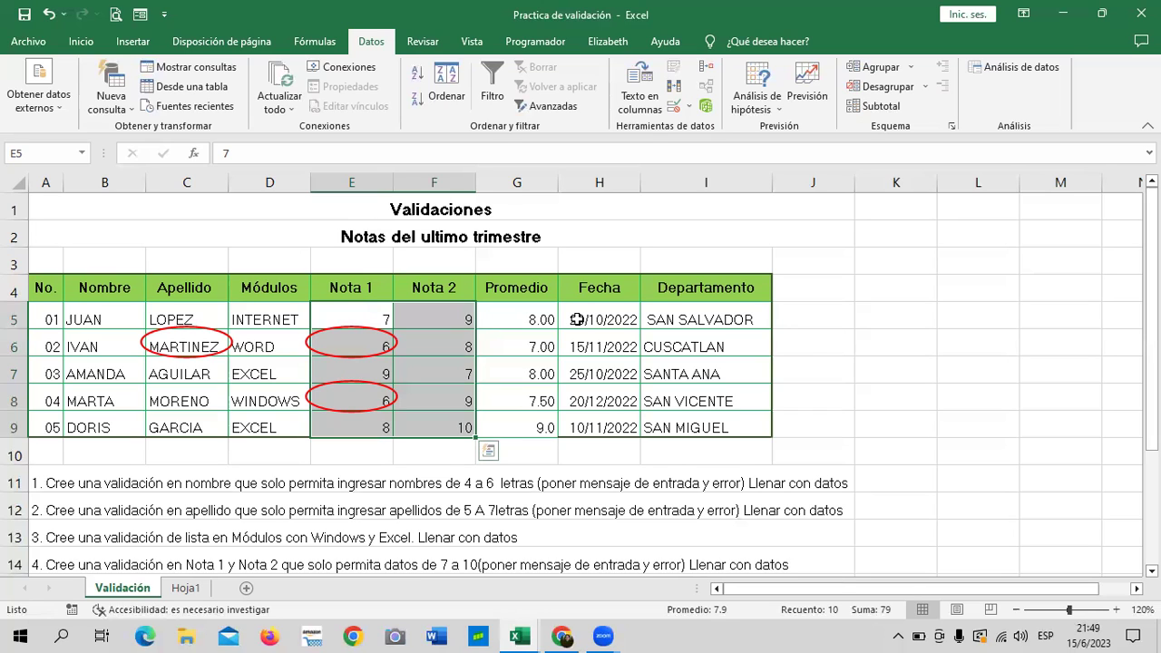
Change the circled row 6 Nota 1 grade from 6 to 7, removing its circle.
{"action": "left_click", "coordinate": [368, 339]}
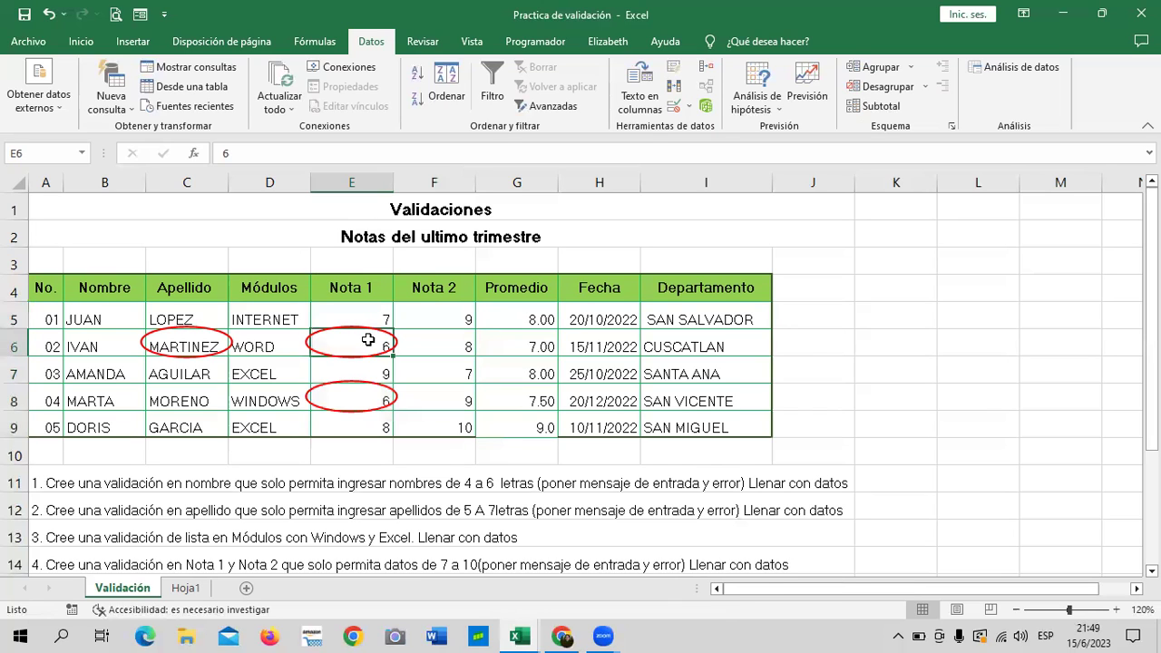
{"action": "double_click", "coordinate": [368, 339]}
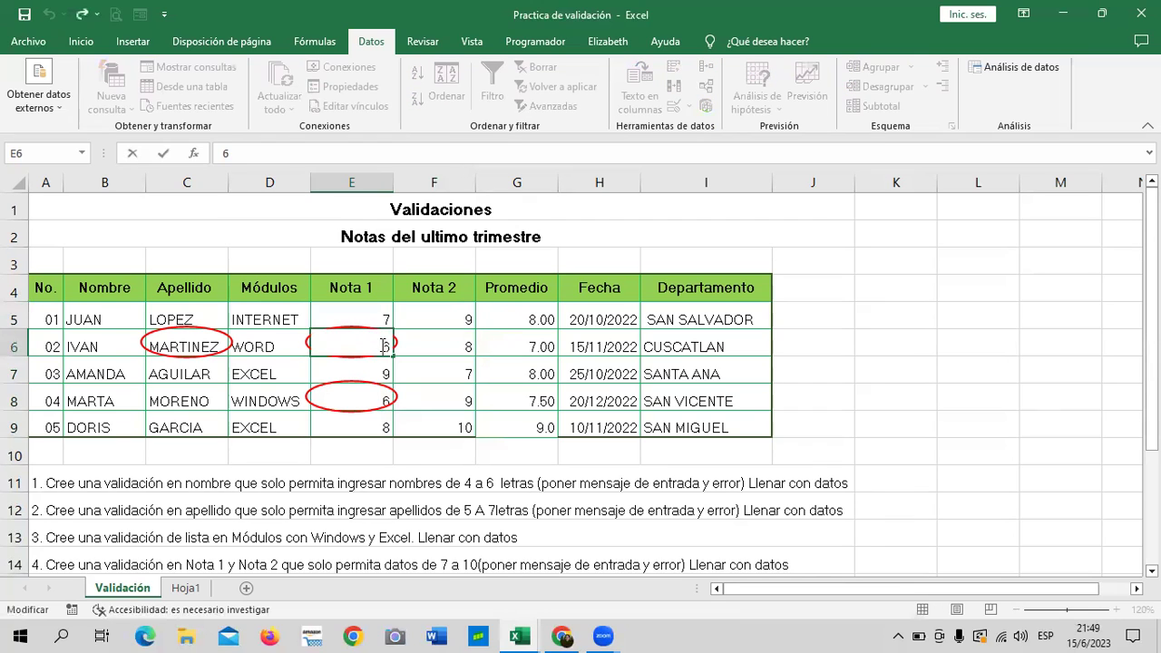
{"action": "left_click", "coordinate": [319, 145]}
{"action": "key", "text": "BackSpace"}
{"action": "type", "text": "7"}
{"action": "key", "text": "Return"}
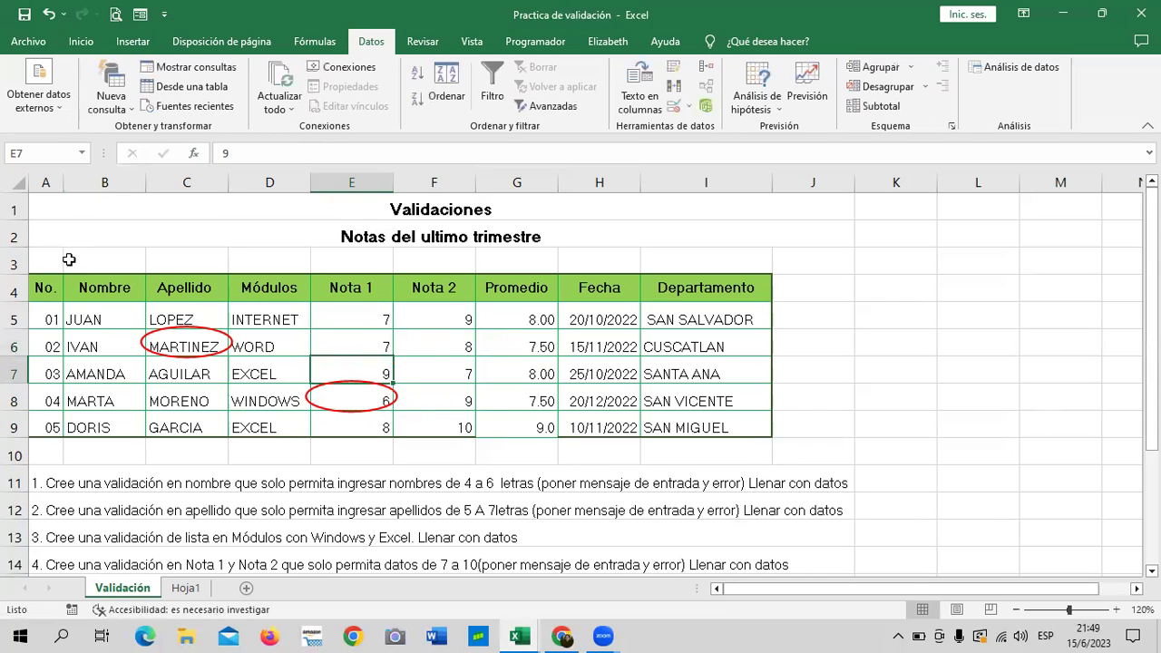
{"action": "left_click", "coordinate": [372, 397]}
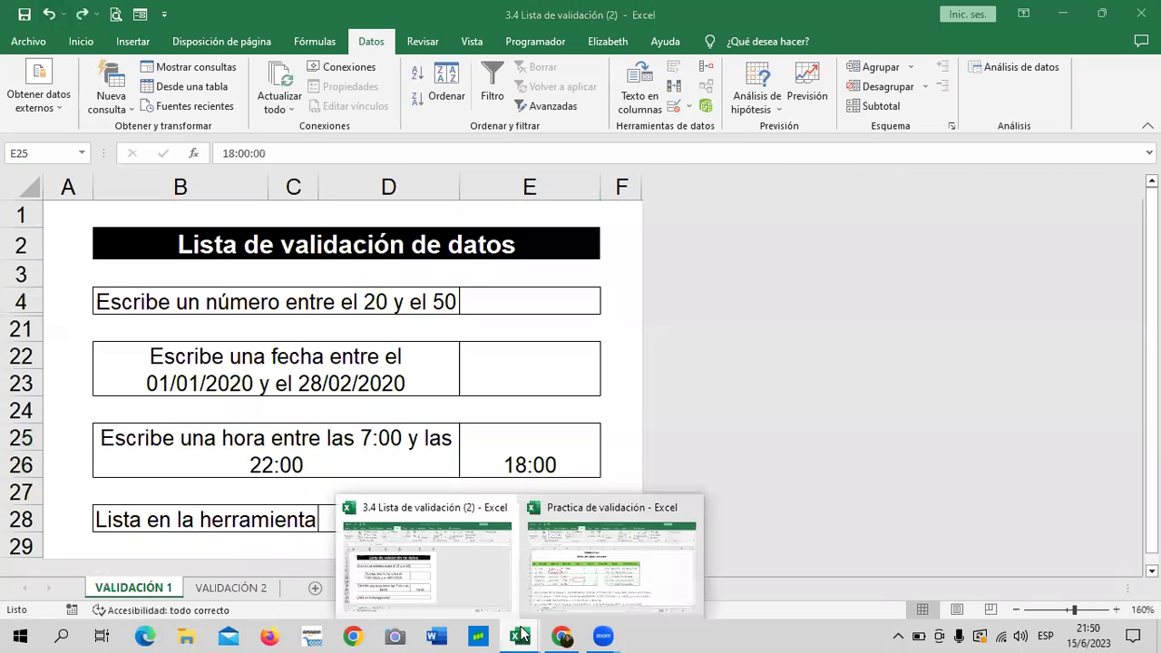
{"action": "left_click", "coordinate": [592, 599]}
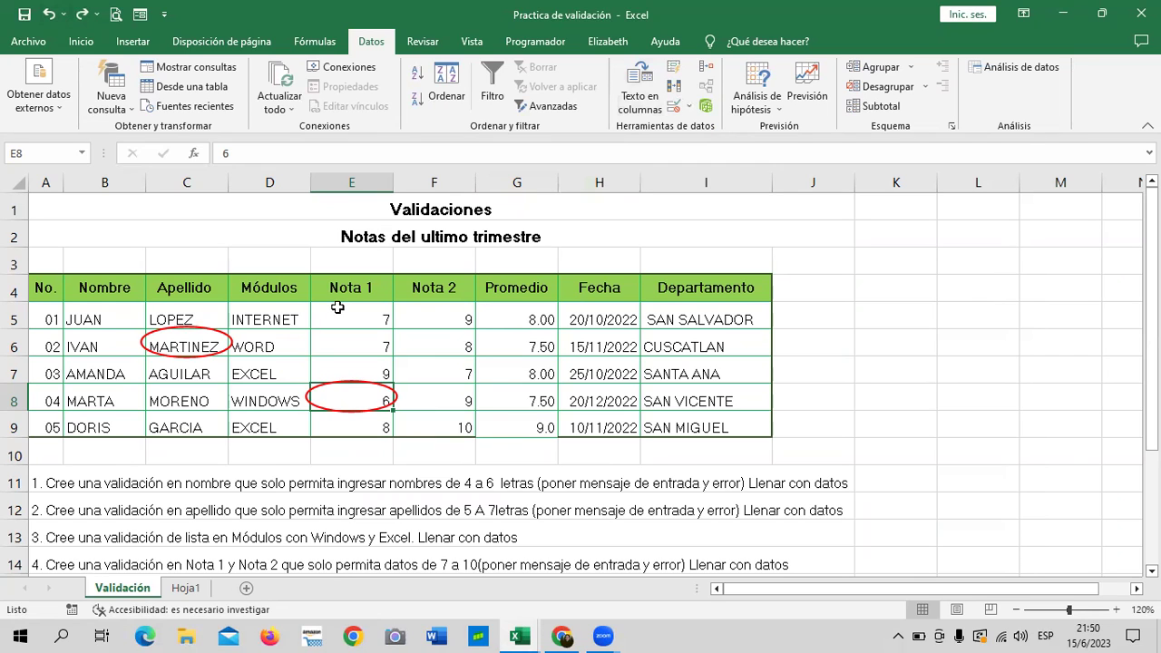
{"action": "left_click", "coordinate": [690, 108]}
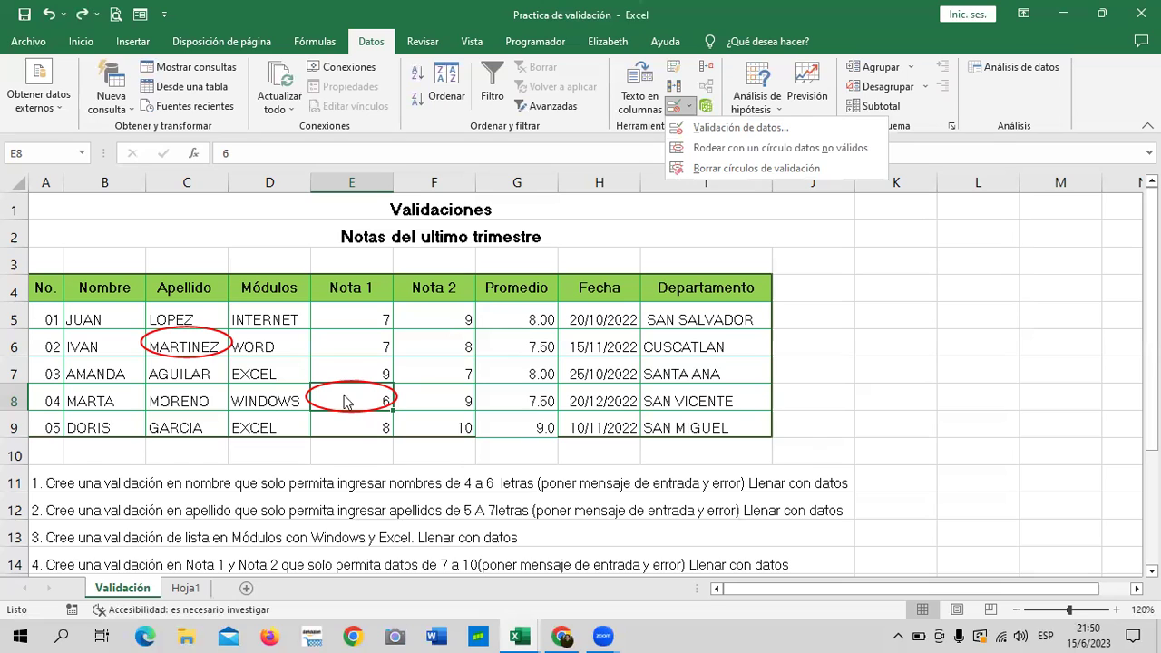
Clear the validation circles, then switch to the 3.4 Lista de validación (2) workbook.
{"action": "left_click", "coordinate": [757, 169]}
{"action": "left_click", "coordinate": [896, 397]}
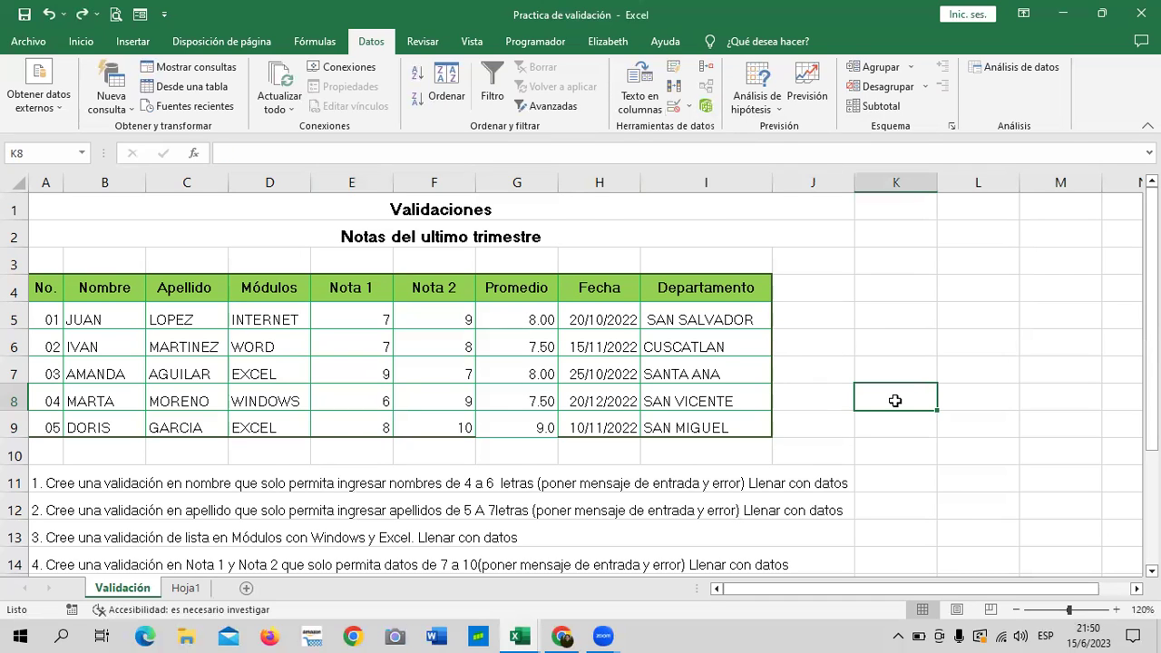
{"action": "left_click", "coordinate": [360, 400]}
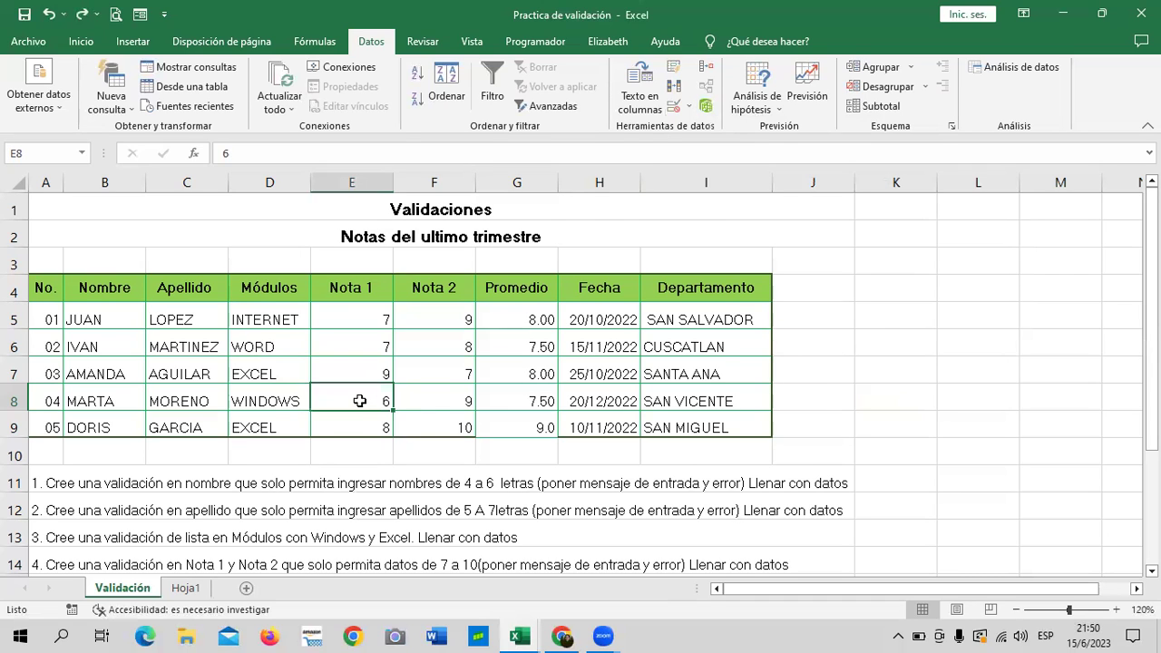
{"action": "left_click", "coordinate": [349, 427]}
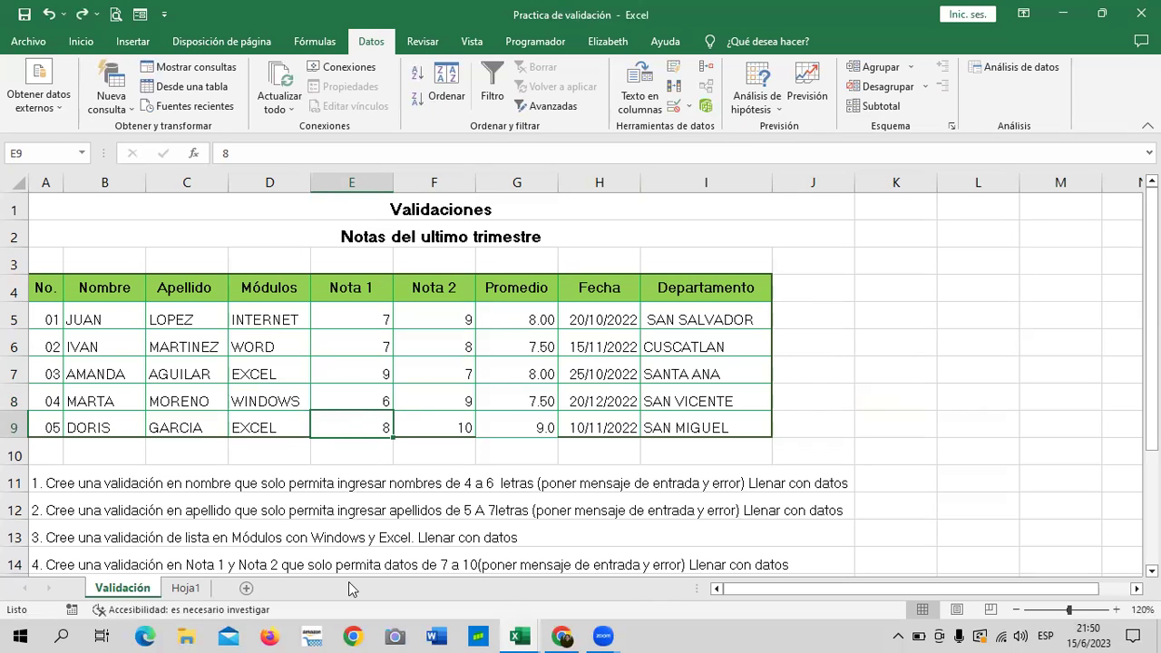
{"action": "mouse_move", "coordinate": [518, 635]}
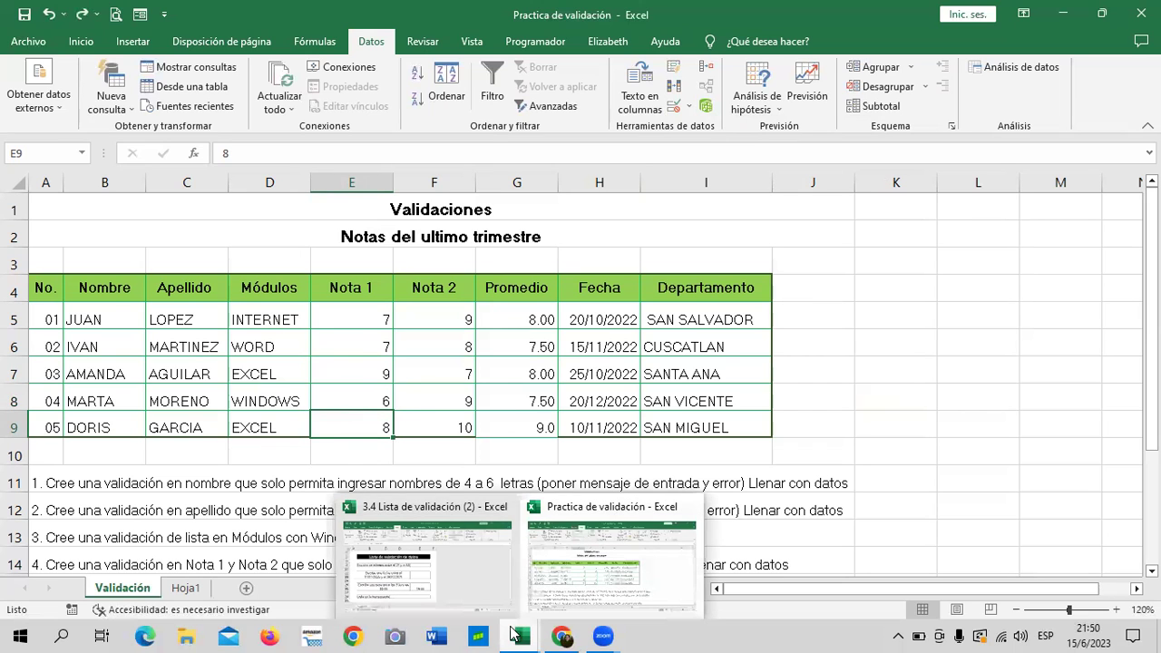
{"action": "left_click", "coordinate": [486, 571]}
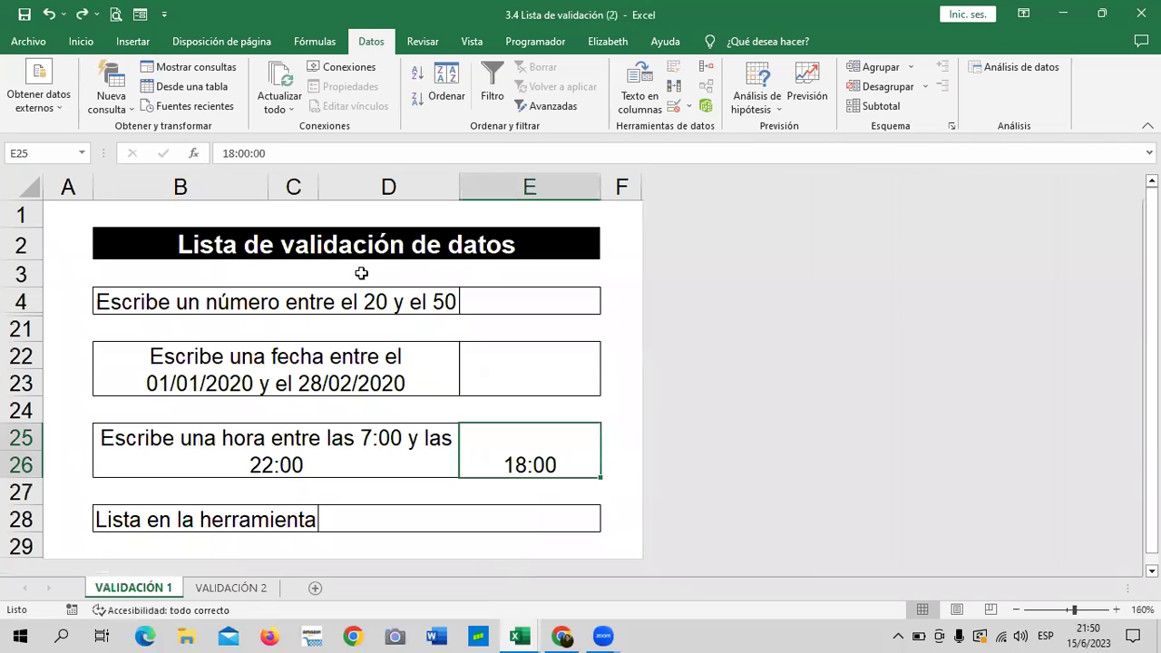
On VALIDACIÓN 2, check the vendor names in B5:B12 and select cell E5.
{"action": "left_click", "coordinate": [258, 588]}
{"action": "left_click", "coordinate": [485, 464]}
{"action": "left_click", "coordinate": [487, 357]}
{"action": "left_click_drag", "start_coordinate": [185, 334], "coordinate": [191, 356]}
{"action": "left_click_drag", "start_coordinate": [164, 441], "coordinate": [163, 520]}
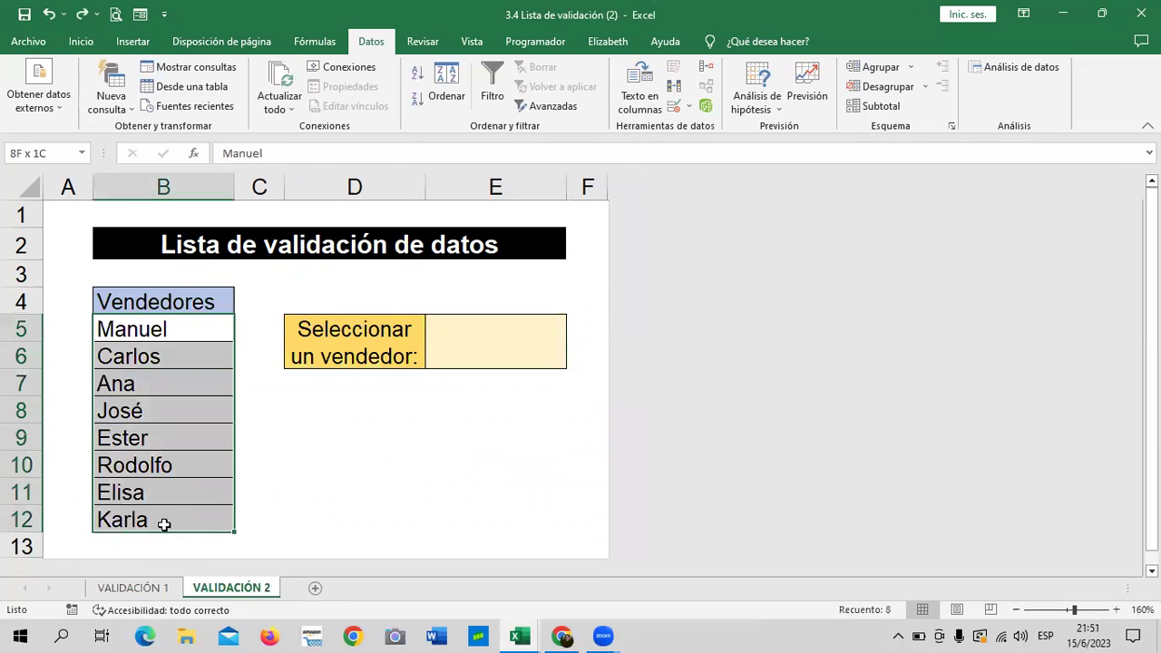
{"action": "left_click", "coordinate": [509, 329]}
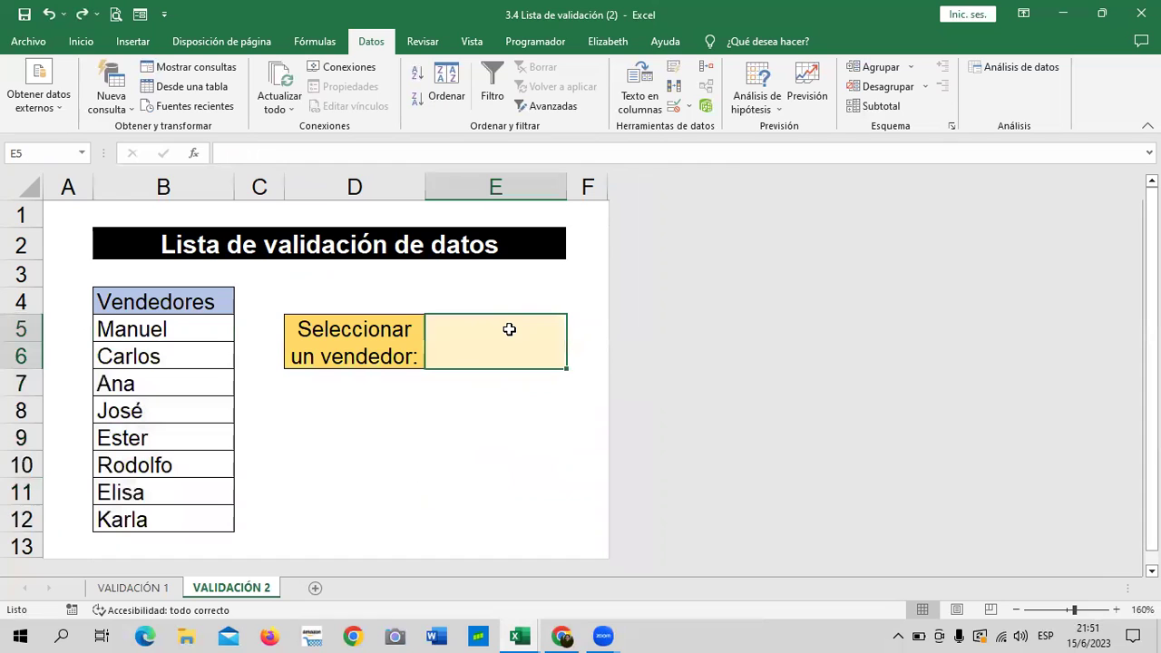
Give E5 a Lista validation with source =$B$5:$B$12.
{"action": "left_click", "coordinate": [673, 109]}
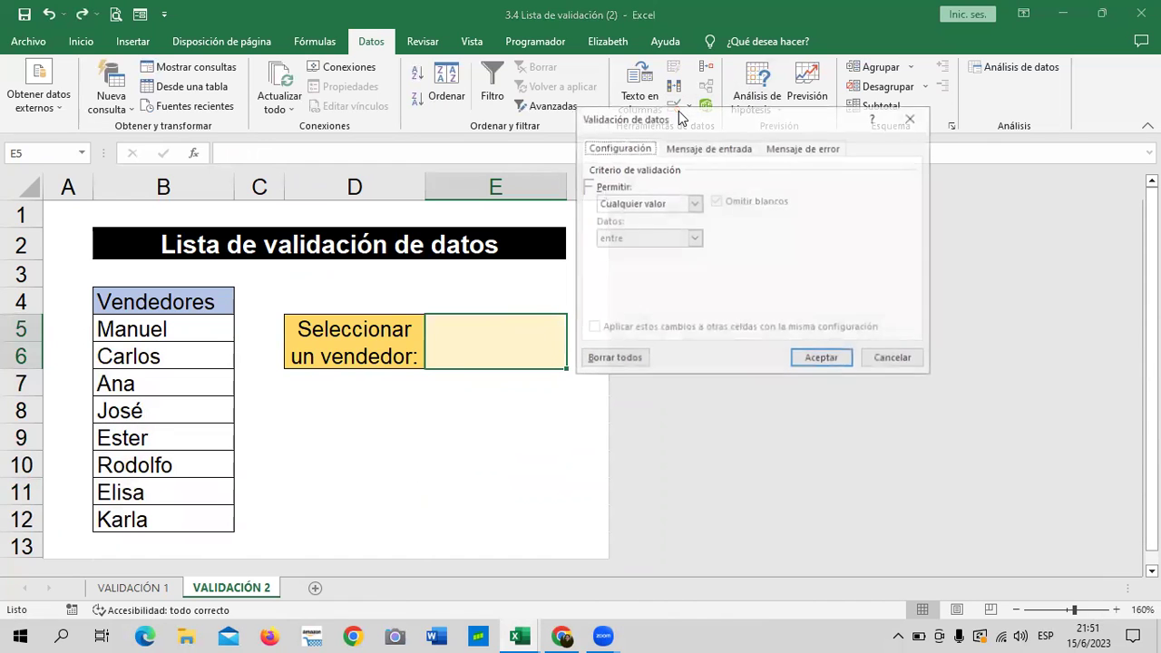
{"action": "left_click", "coordinate": [693, 203]}
{"action": "left_click", "coordinate": [636, 252]}
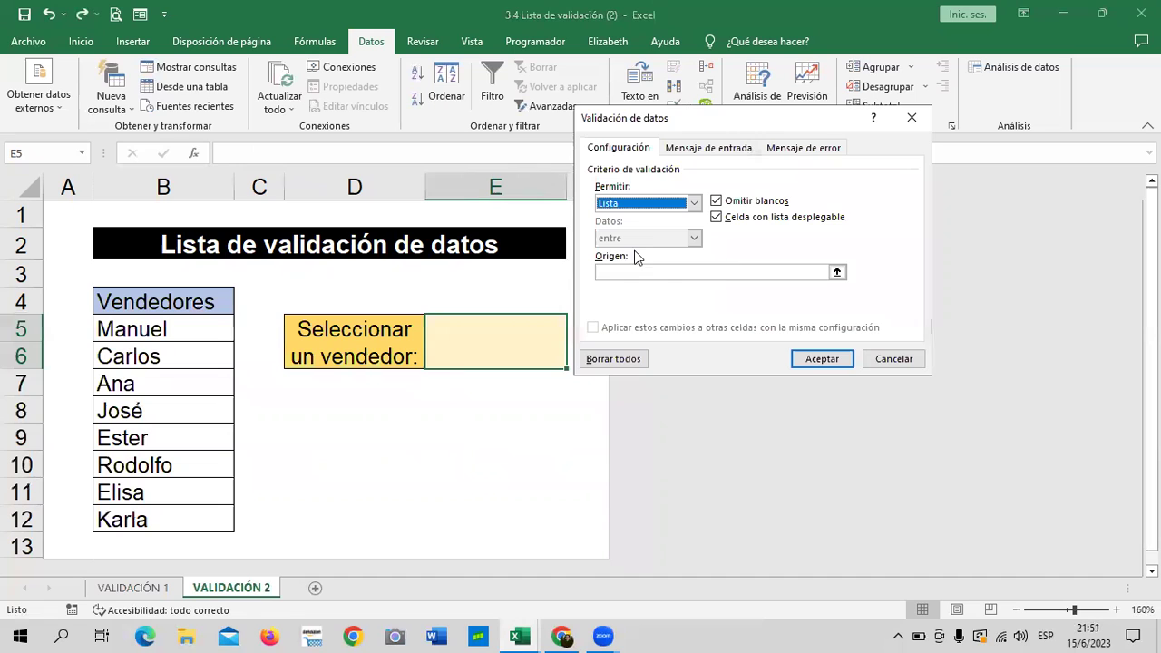
{"action": "left_click", "coordinate": [837, 273]}
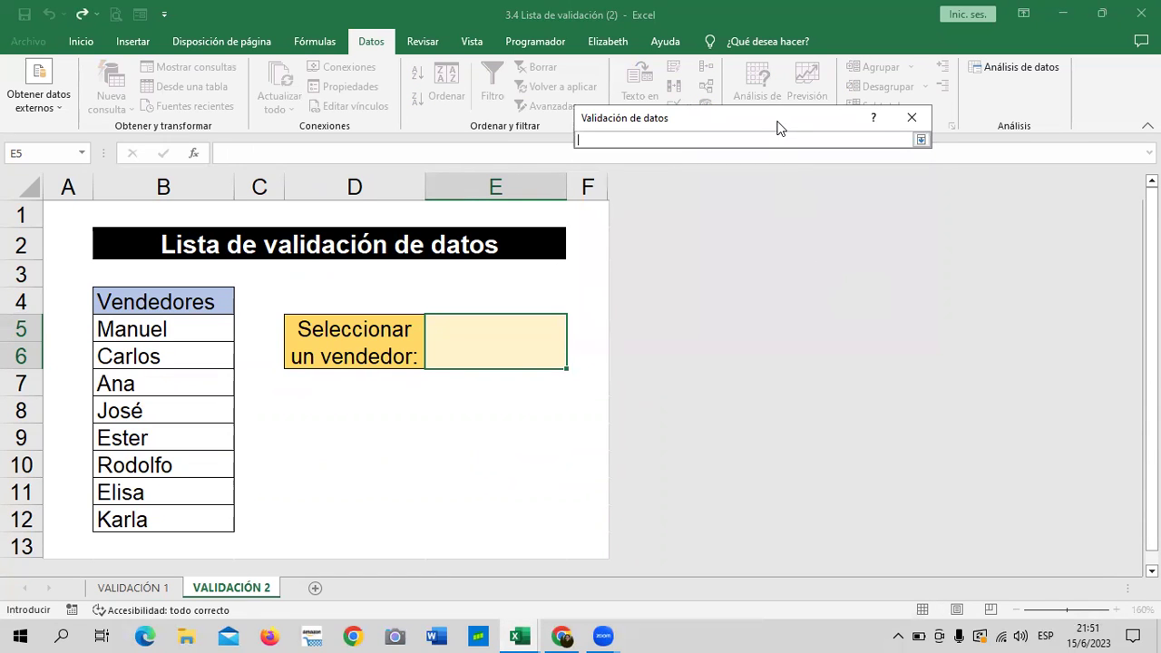
{"action": "left_click_drag", "start_coordinate": [774, 119], "coordinate": [787, 178]}
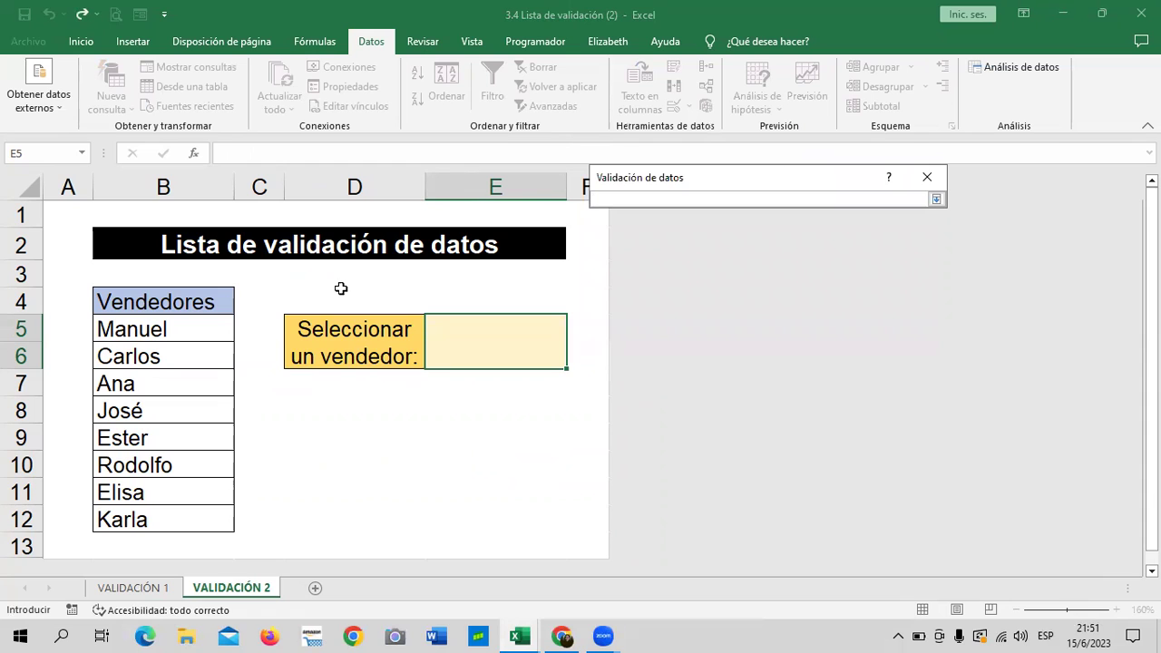
{"action": "left_click_drag", "start_coordinate": [182, 329], "coordinate": [195, 513]}
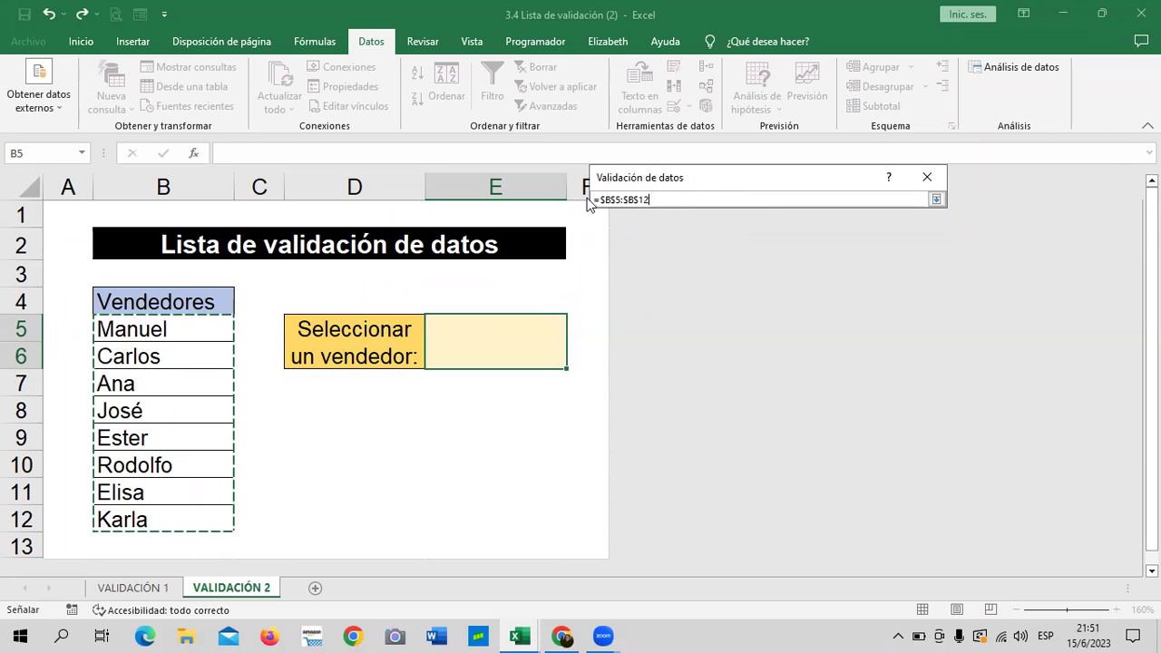
{"action": "left_click", "coordinate": [936, 199]}
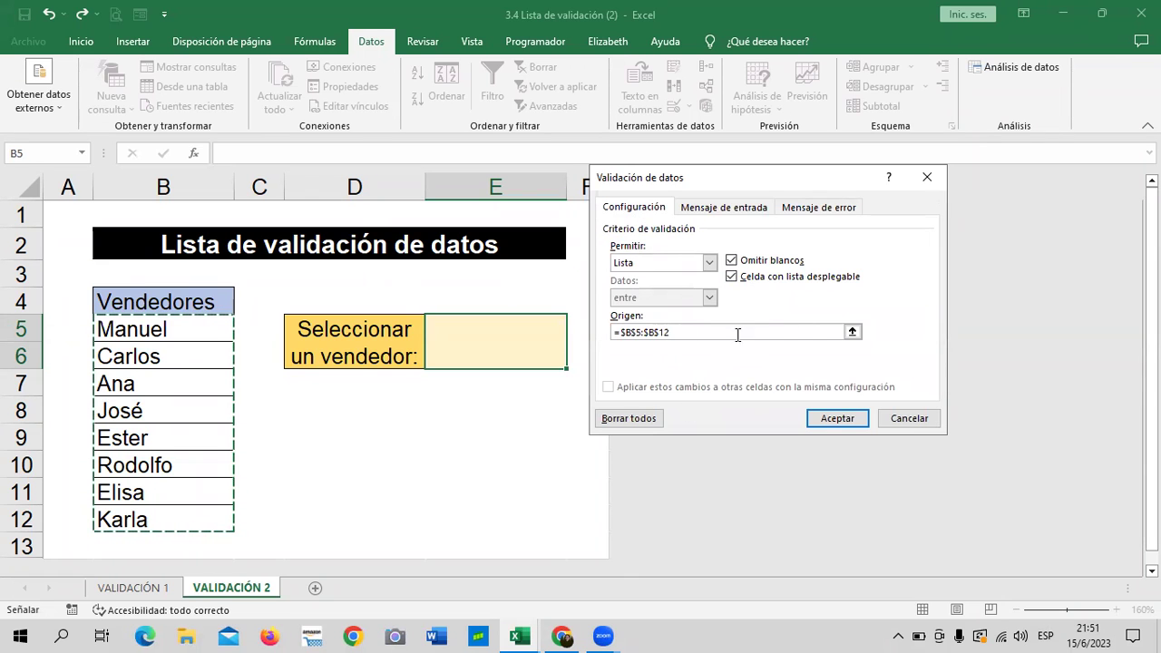
{"action": "left_click", "coordinate": [845, 418]}
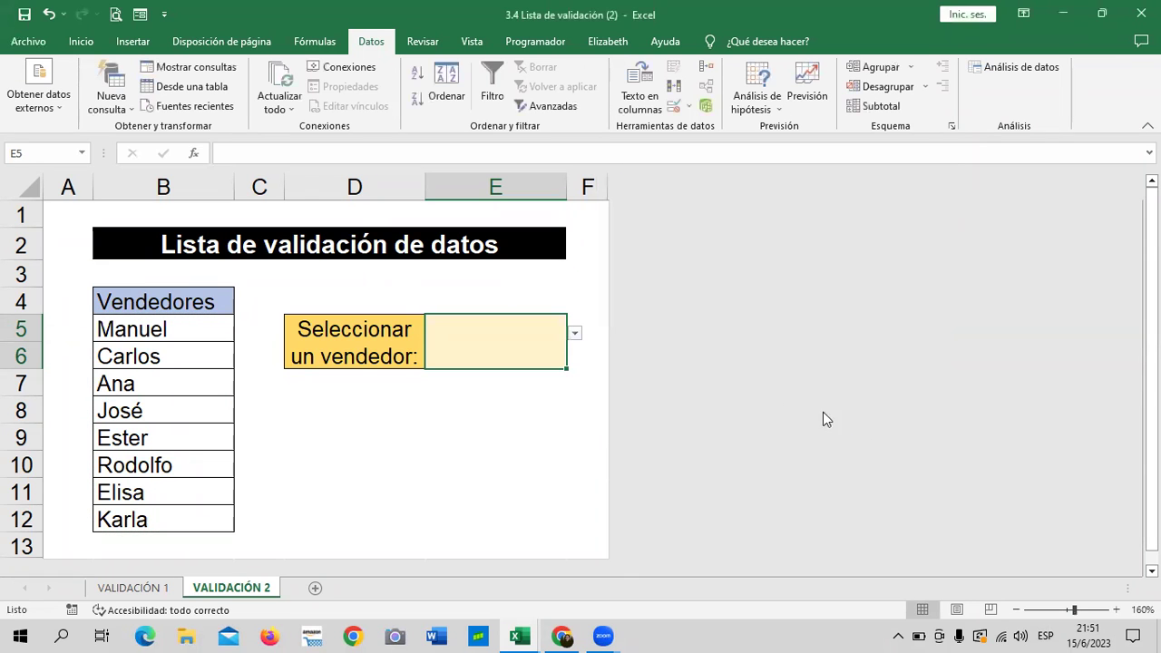
Test E5's vendor dropdown by picking Carlos, Rodolfo and Karla.
{"action": "left_click", "coordinate": [575, 334]}
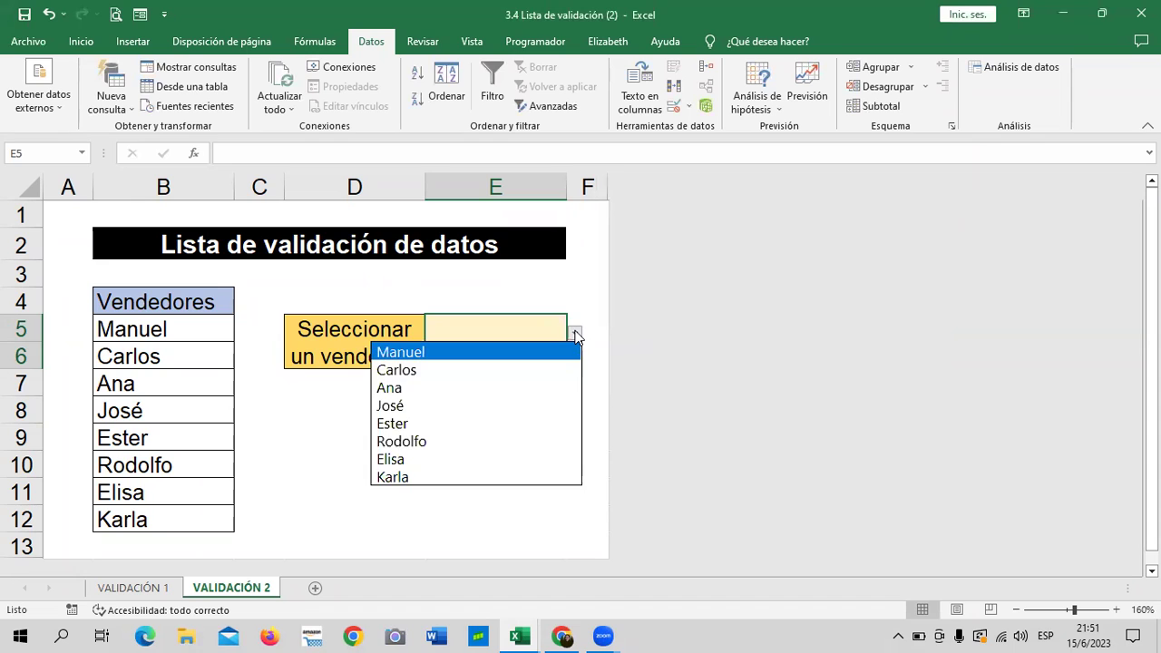
{"action": "left_click", "coordinate": [466, 372]}
{"action": "left_click", "coordinate": [574, 336]}
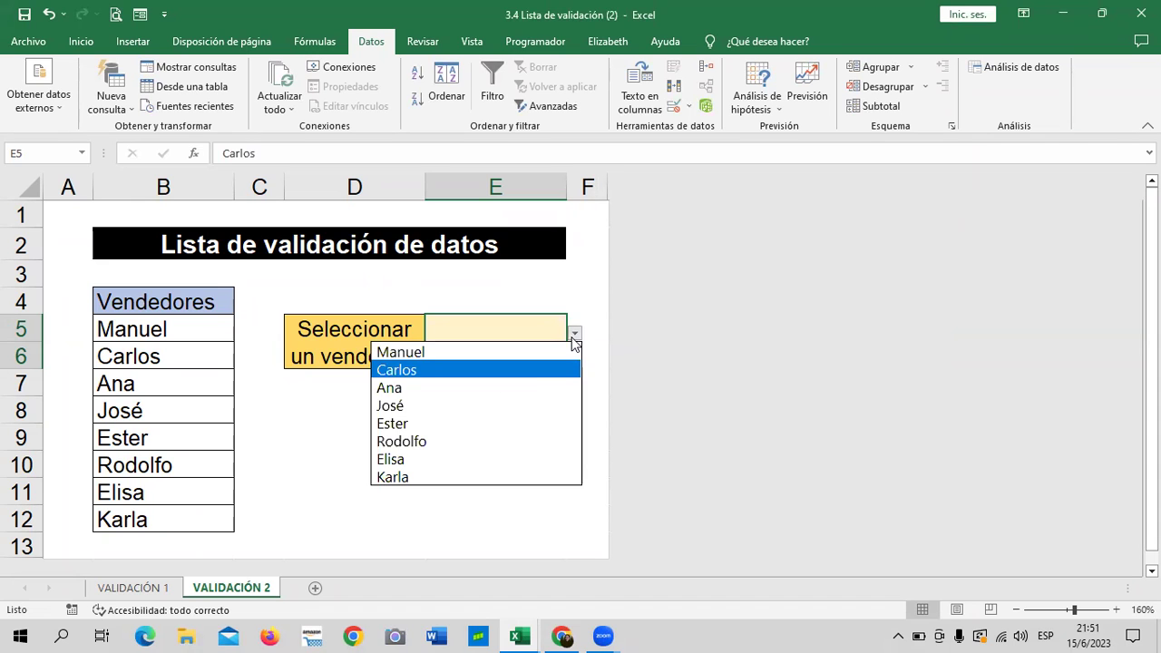
{"action": "left_click", "coordinate": [510, 442]}
{"action": "left_click", "coordinate": [573, 334]}
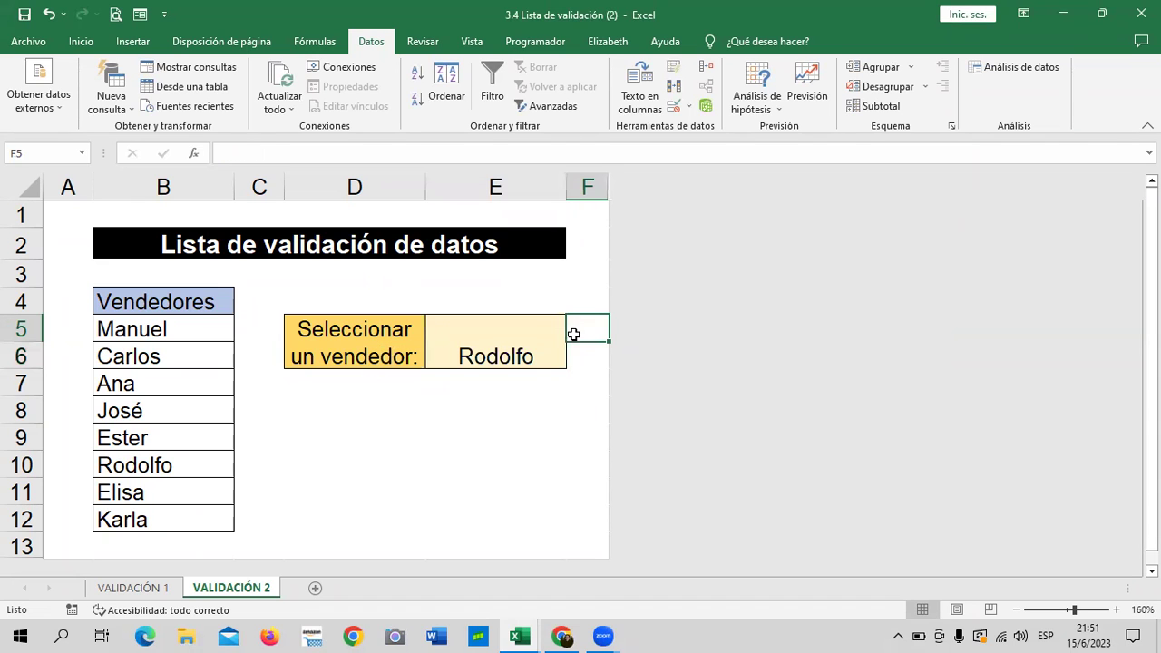
{"action": "left_click", "coordinate": [468, 334]}
{"action": "left_click", "coordinate": [574, 335]}
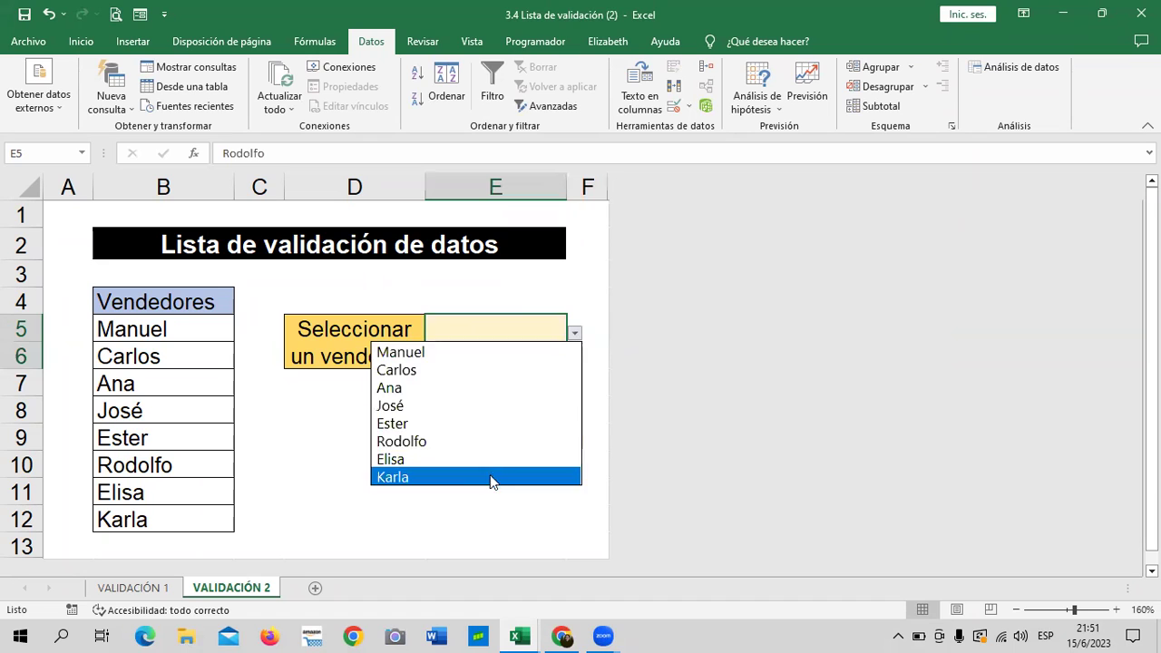
{"action": "left_click", "coordinate": [490, 476]}
Pick Ester, Manuel, José and Ana, end with Ester, and return to VALIDACIÓN 1.
{"action": "left_click", "coordinate": [575, 335]}
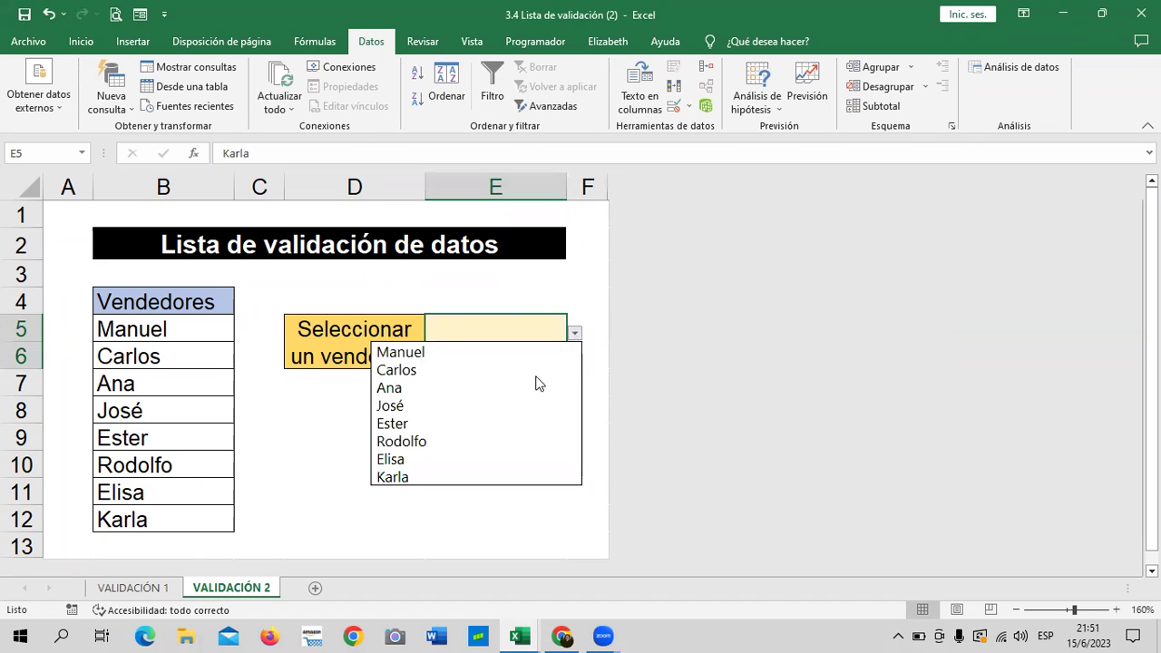
{"action": "left_click", "coordinate": [487, 422]}
{"action": "left_click", "coordinate": [573, 334]}
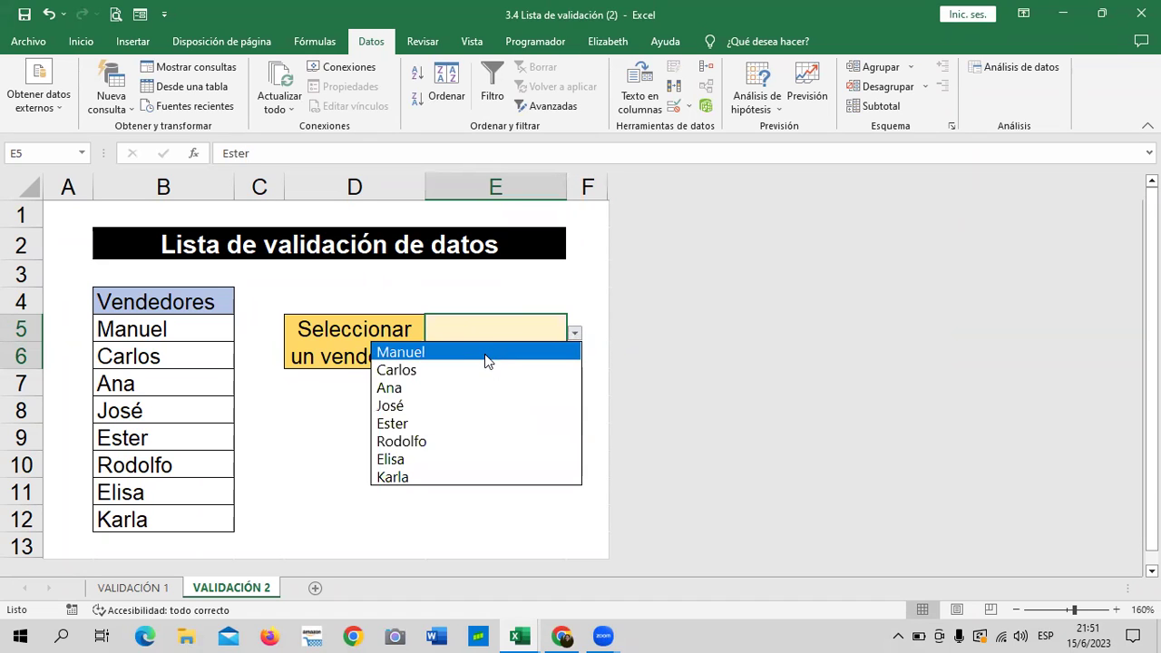
{"action": "left_click", "coordinate": [487, 353]}
{"action": "left_click", "coordinate": [573, 335]}
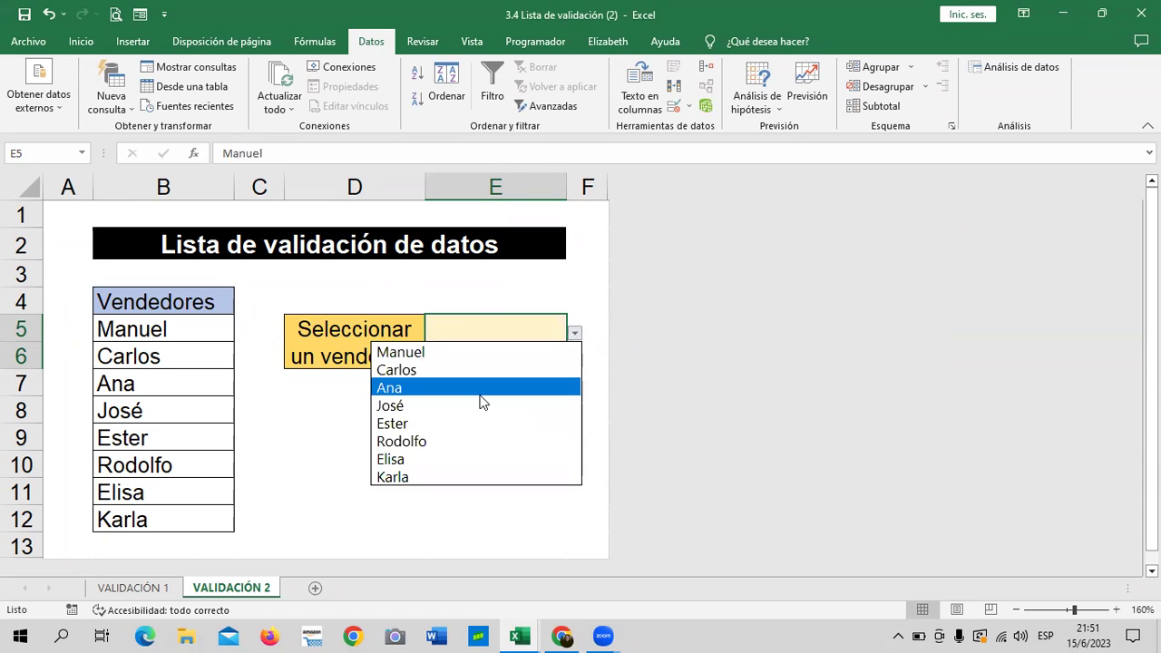
{"action": "left_click", "coordinate": [481, 405]}
{"action": "left_click", "coordinate": [573, 333]}
{"action": "left_click", "coordinate": [443, 386]}
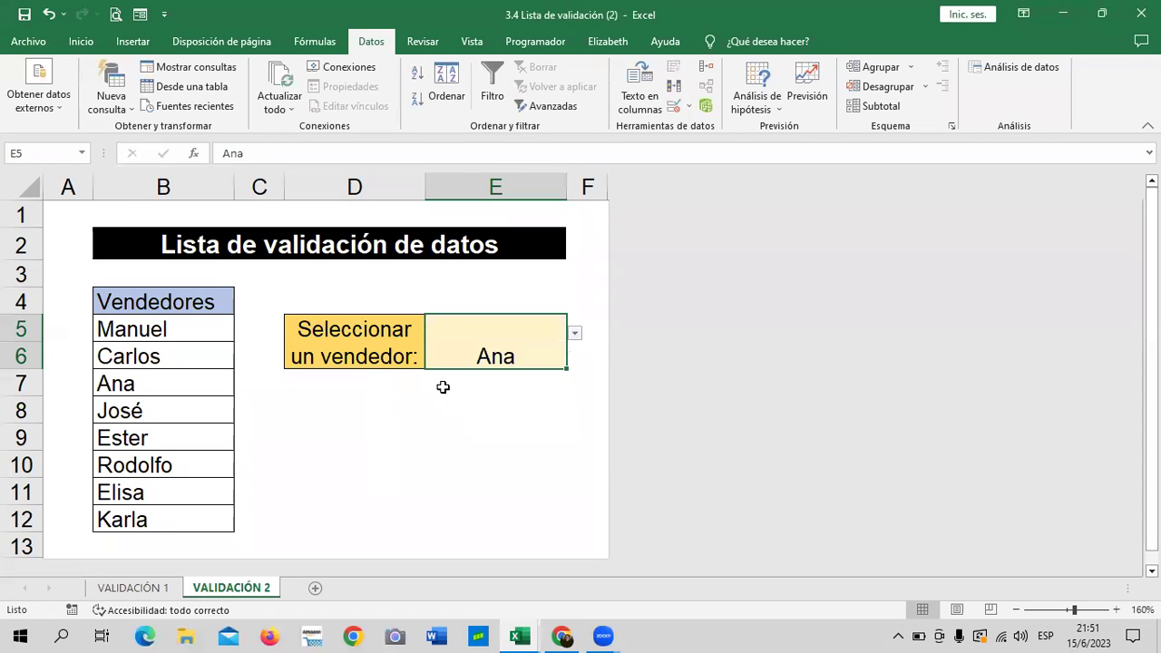
{"action": "left_click", "coordinate": [574, 334]}
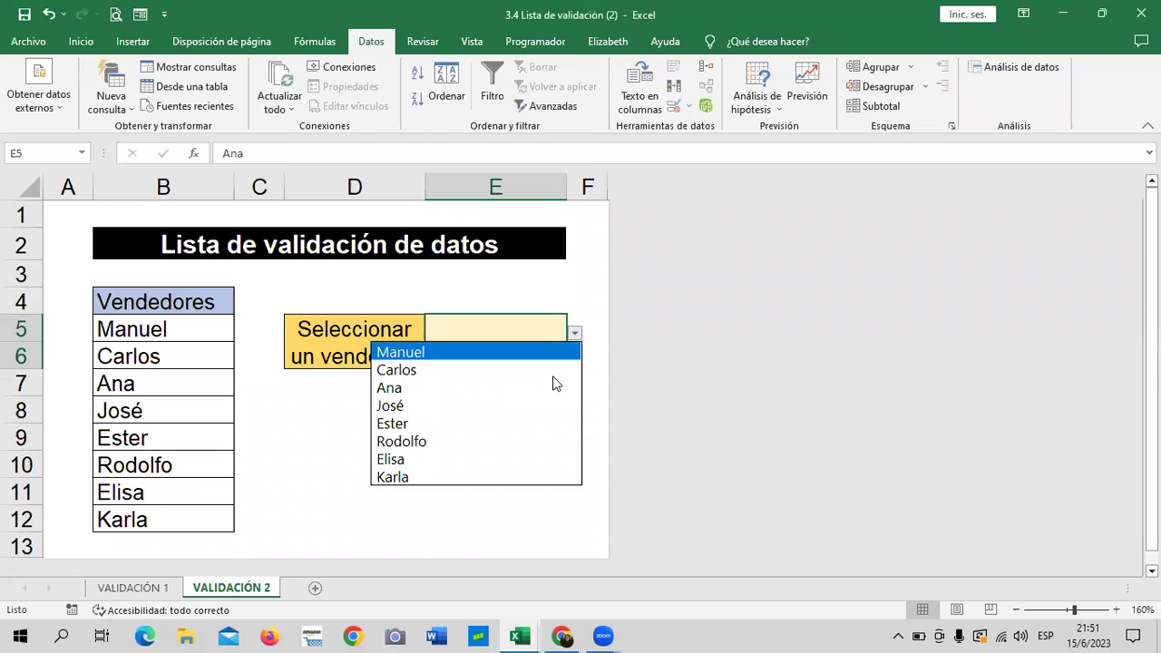
{"action": "left_click", "coordinate": [530, 423]}
{"action": "left_click", "coordinate": [494, 463]}
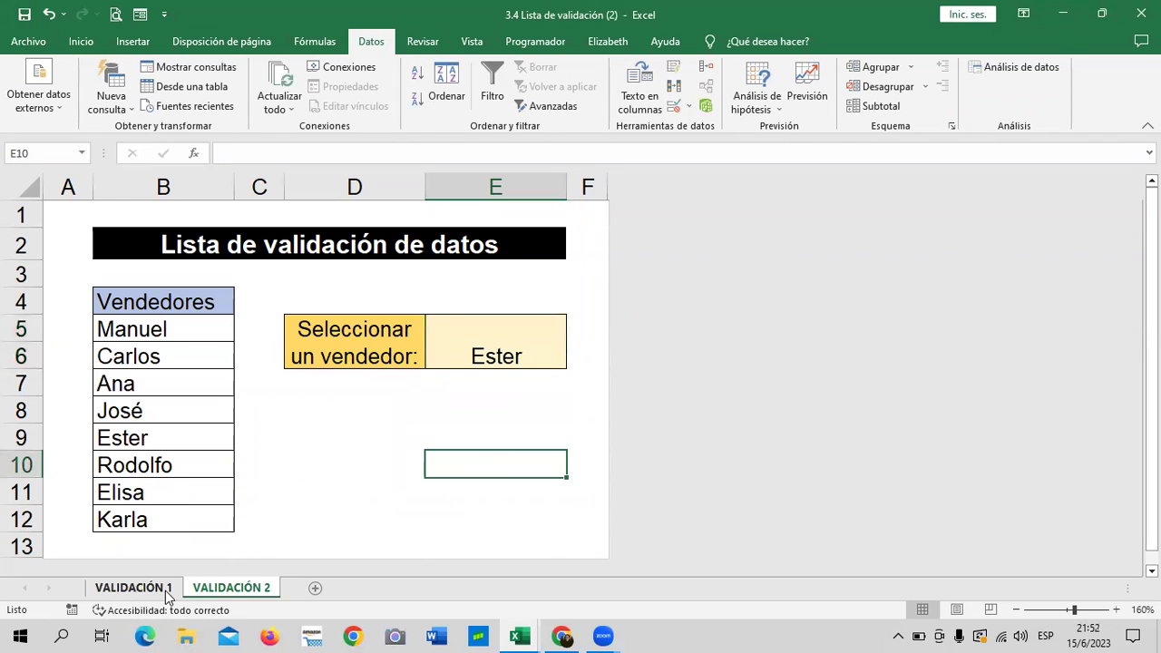
{"action": "left_click", "coordinate": [163, 589]}
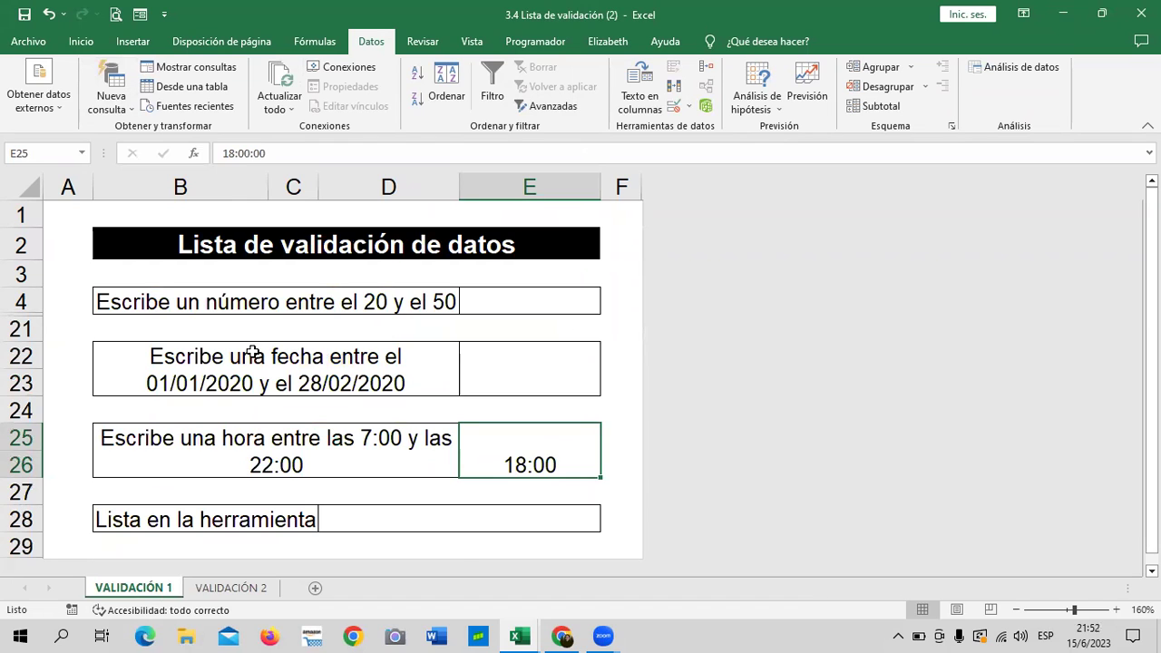
Clear the 18:00 time from cell E25.
{"action": "left_click", "coordinate": [538, 370]}
{"action": "left_click", "coordinate": [517, 440]}
{"action": "key", "text": "Delete"}
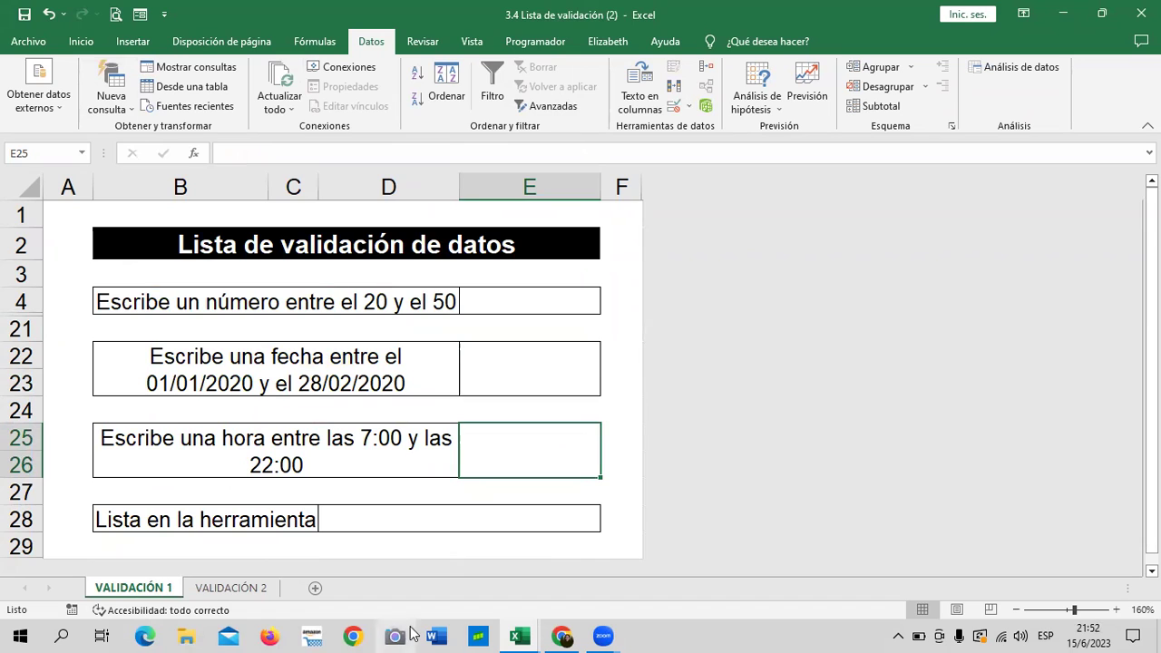
Restrict cell E4 to whole numbers between 20 and 50.
{"action": "left_click", "coordinate": [574, 300]}
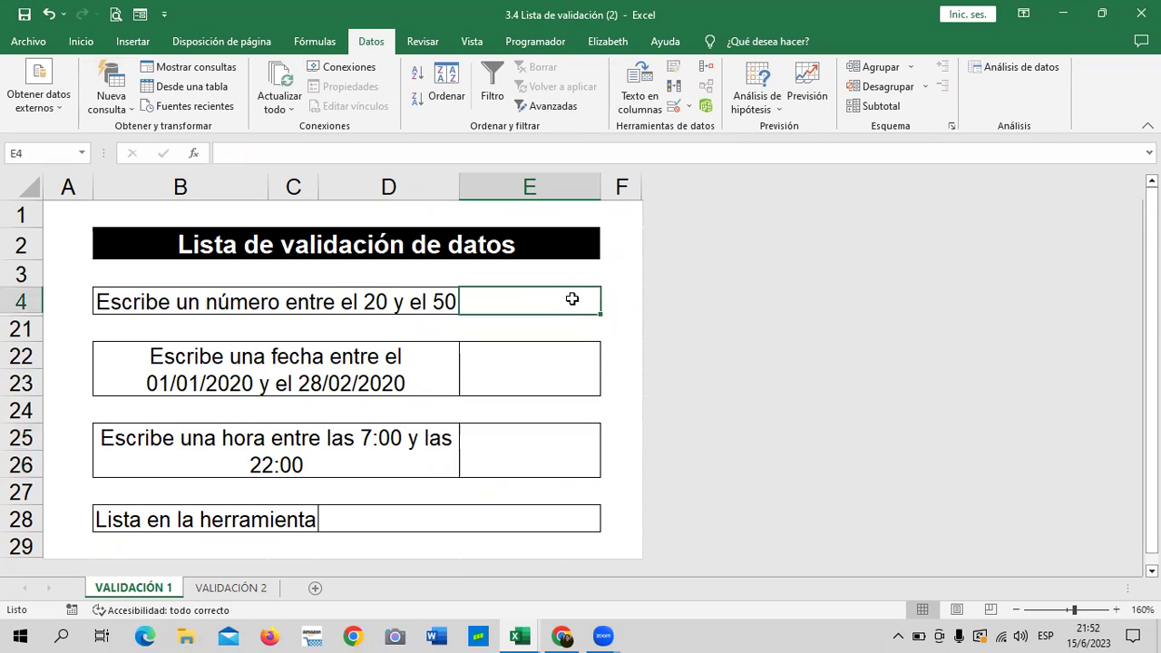
{"action": "left_click", "coordinate": [675, 107]}
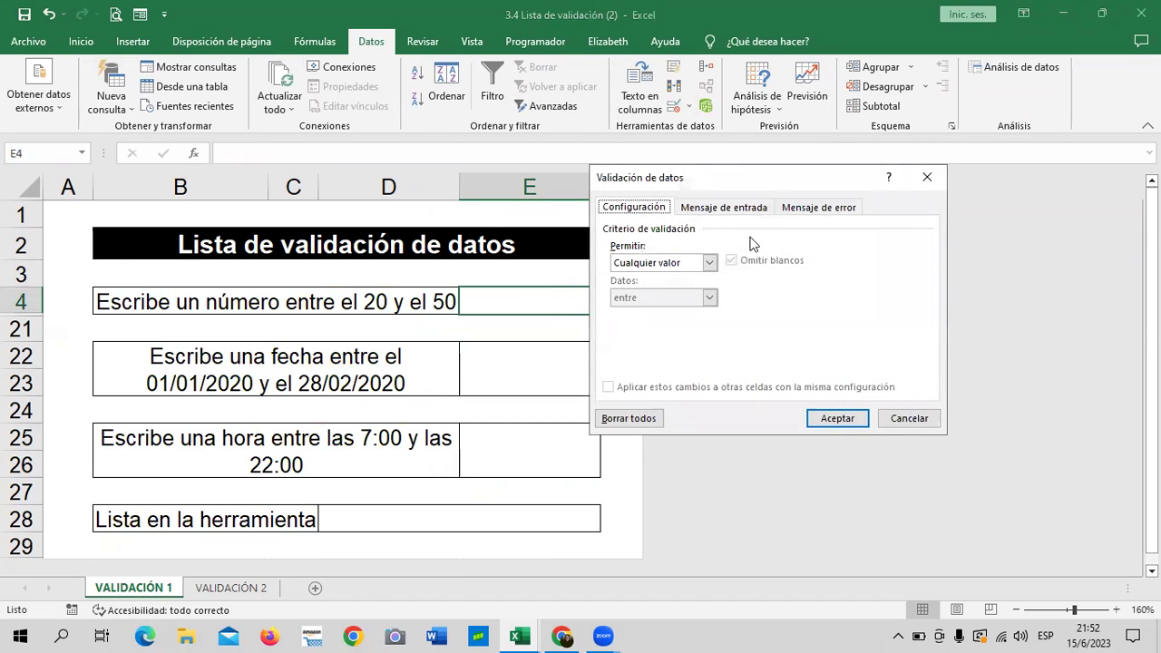
{"action": "left_click", "coordinate": [709, 263]}
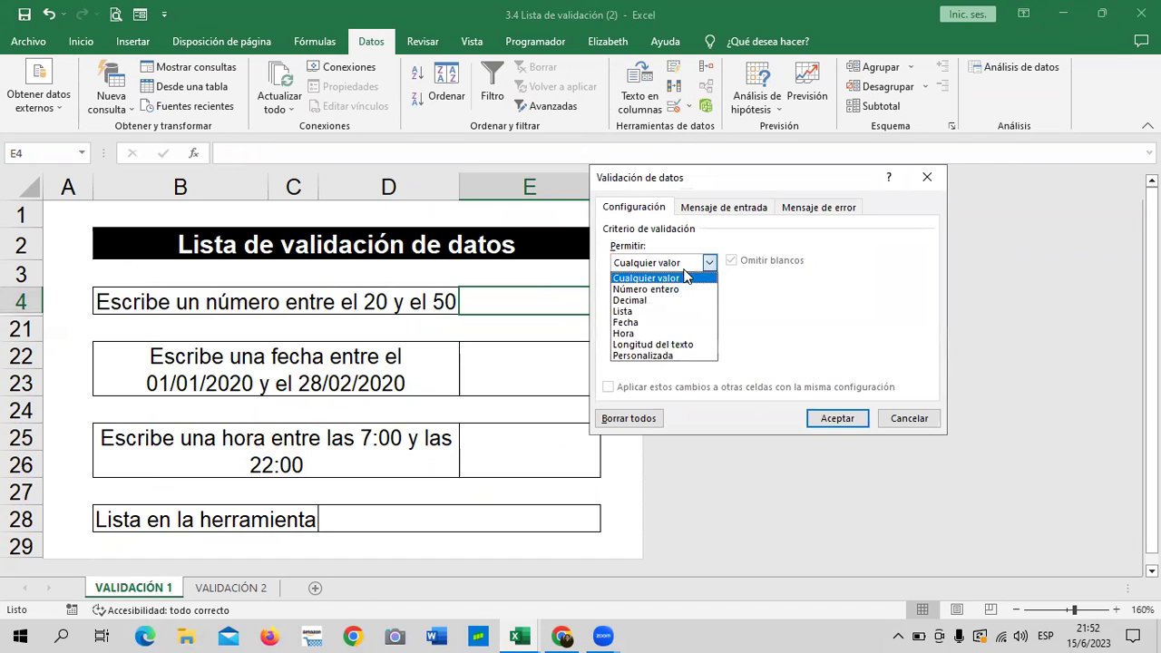
{"action": "left_click", "coordinate": [678, 288]}
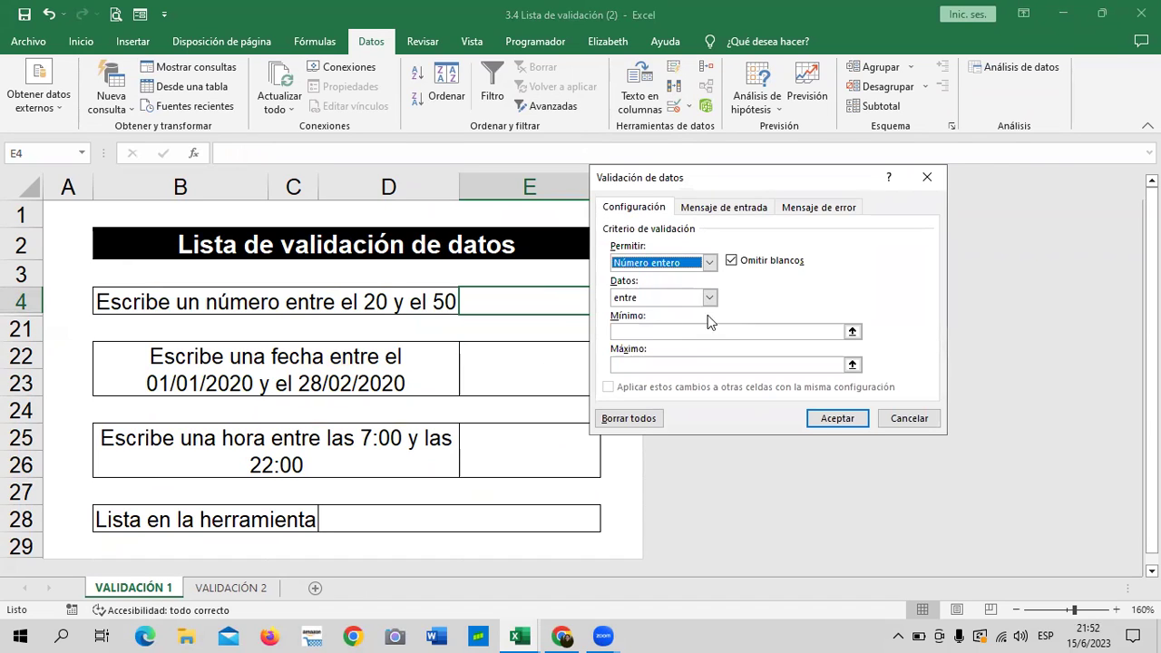
{"action": "left_click", "coordinate": [679, 330]}
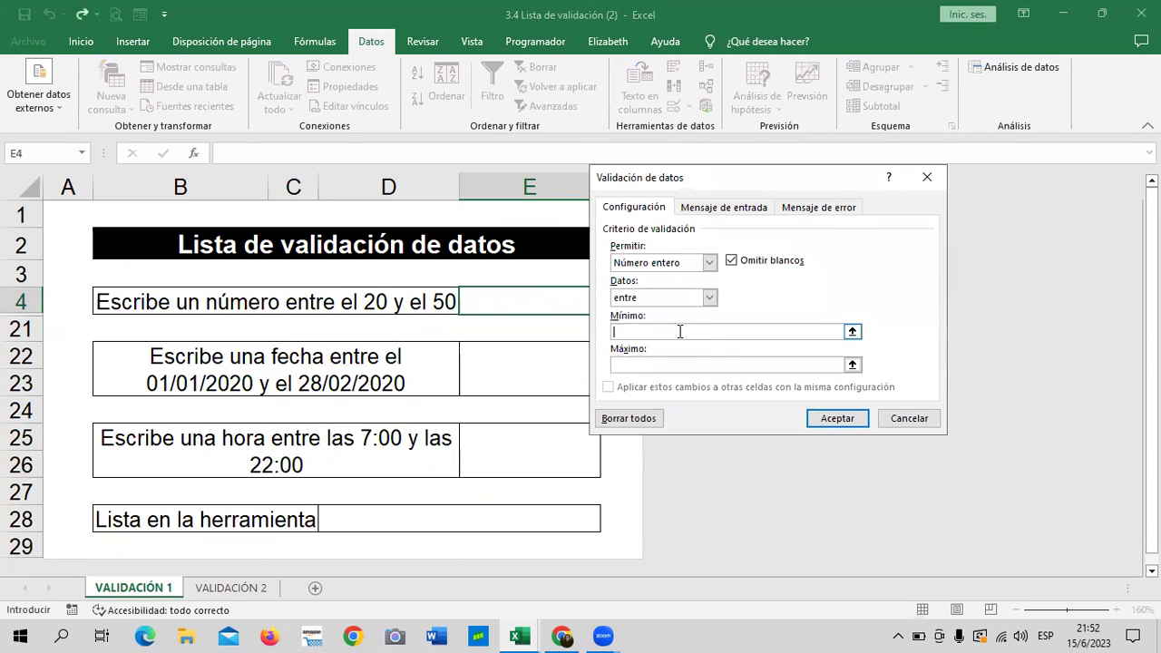
{"action": "type", "text": "20"}
{"action": "left_click", "coordinate": [652, 361]}
{"action": "type", "text": "50"}
{"action": "left_click", "coordinate": [832, 211]}
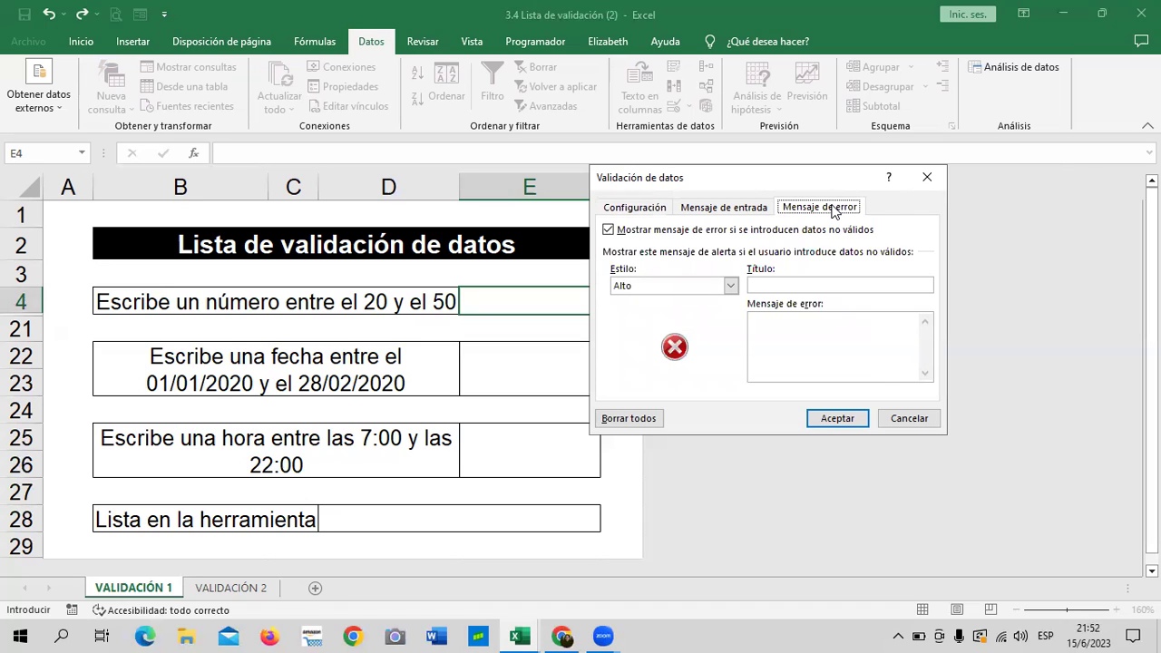
{"action": "left_click", "coordinate": [655, 209]}
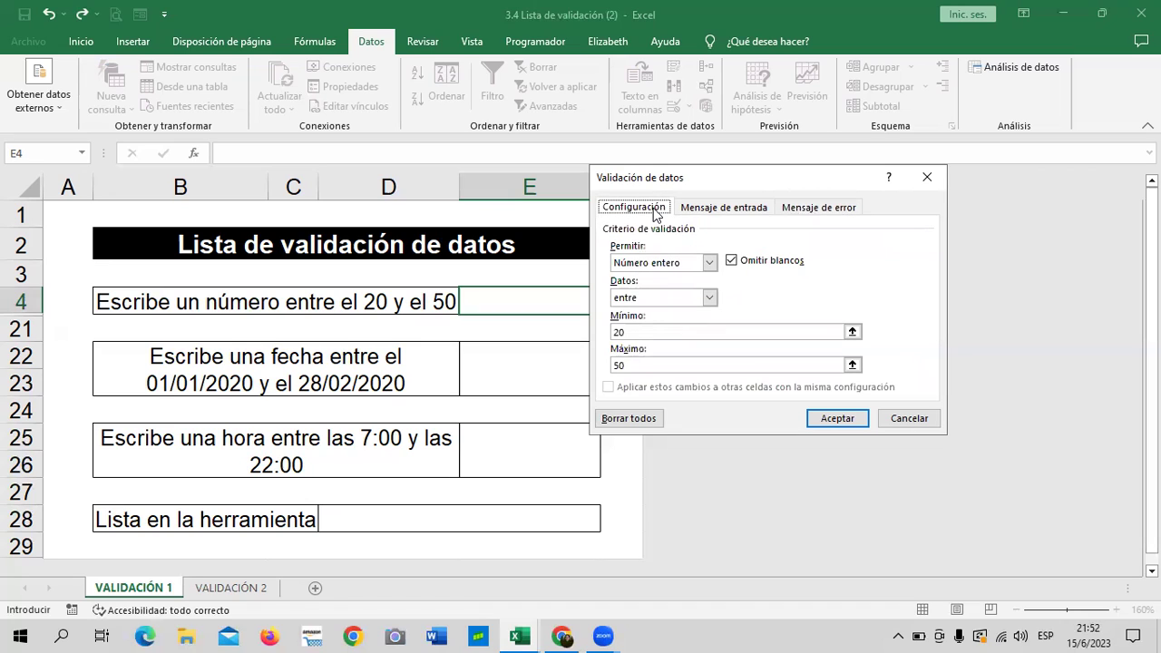
{"action": "left_click", "coordinate": [854, 422]}
{"action": "left_click", "coordinate": [522, 361]}
{"action": "left_click", "coordinate": [530, 303]}
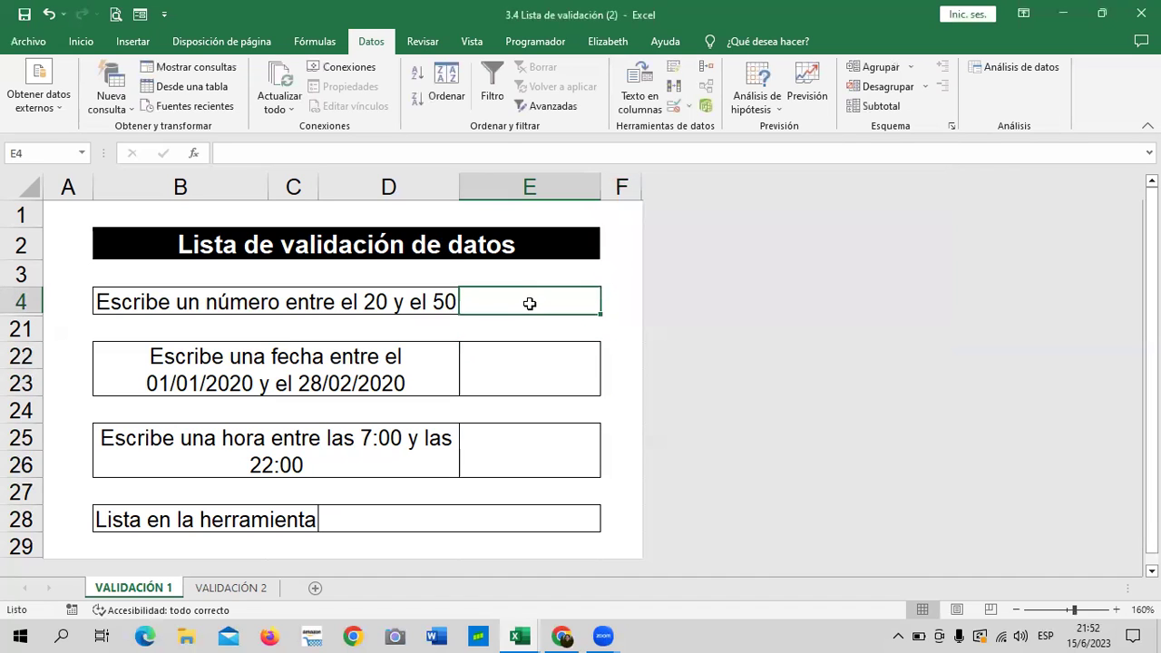
Test E4 with 25, see 55 rejected, and retry with 50.
{"action": "type", "text": "25"}
{"action": "key", "text": "Return"}
{"action": "left_click", "coordinate": [545, 301]}
{"action": "type", "text": "55"}
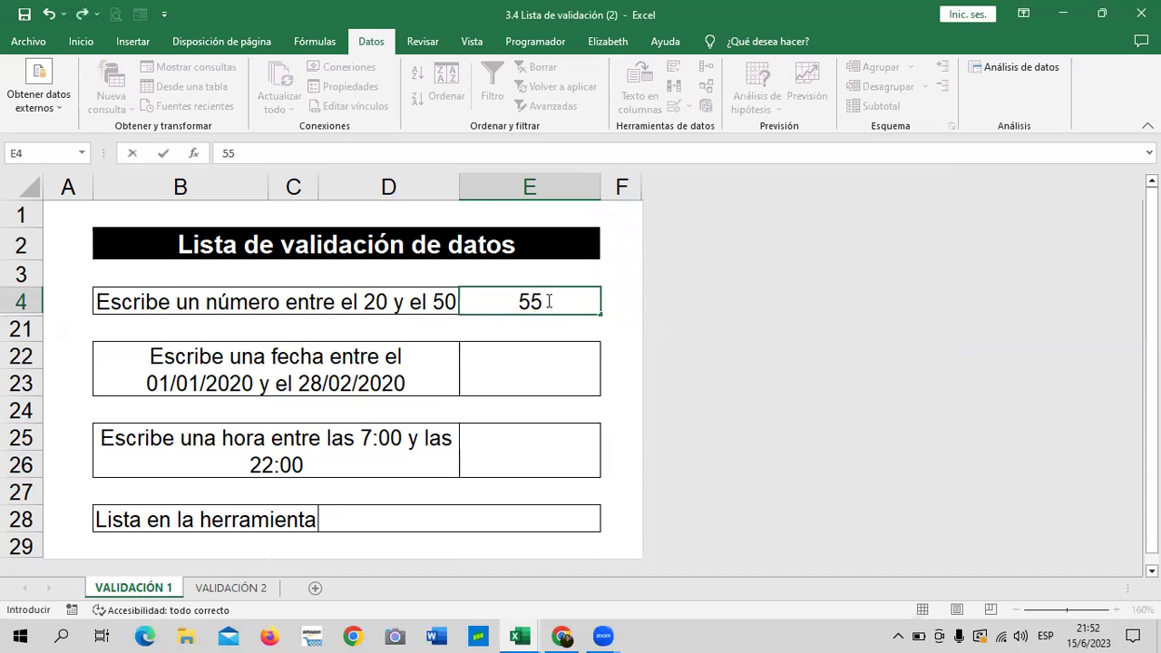
{"action": "key", "text": "Return"}
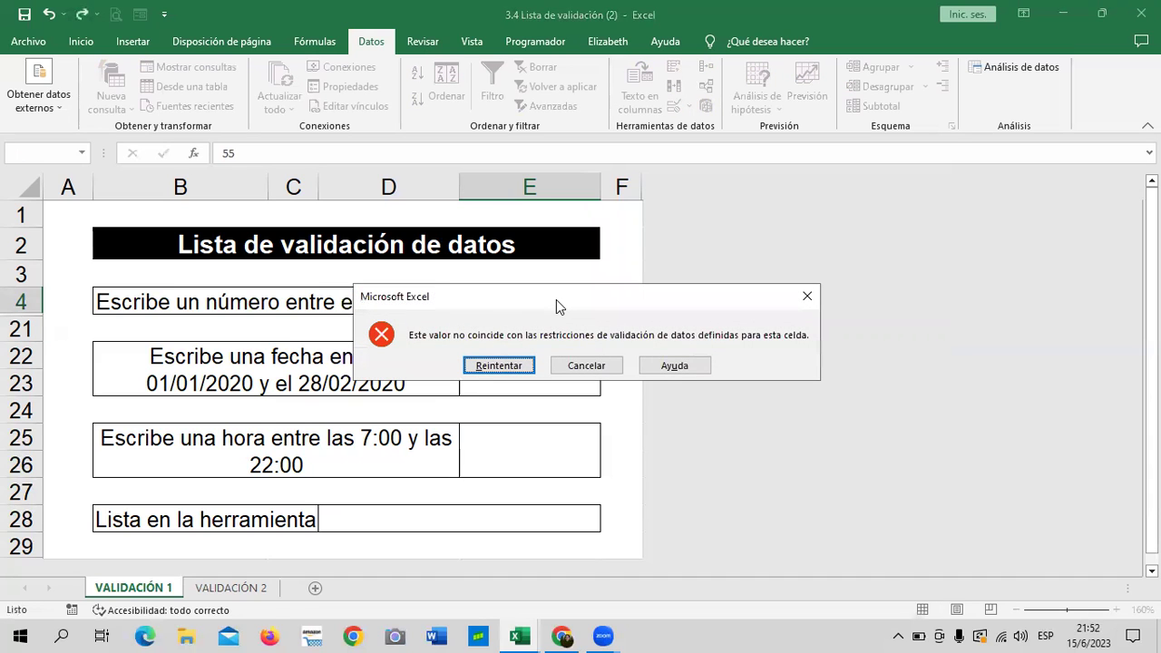
{"action": "left_click", "coordinate": [513, 365]}
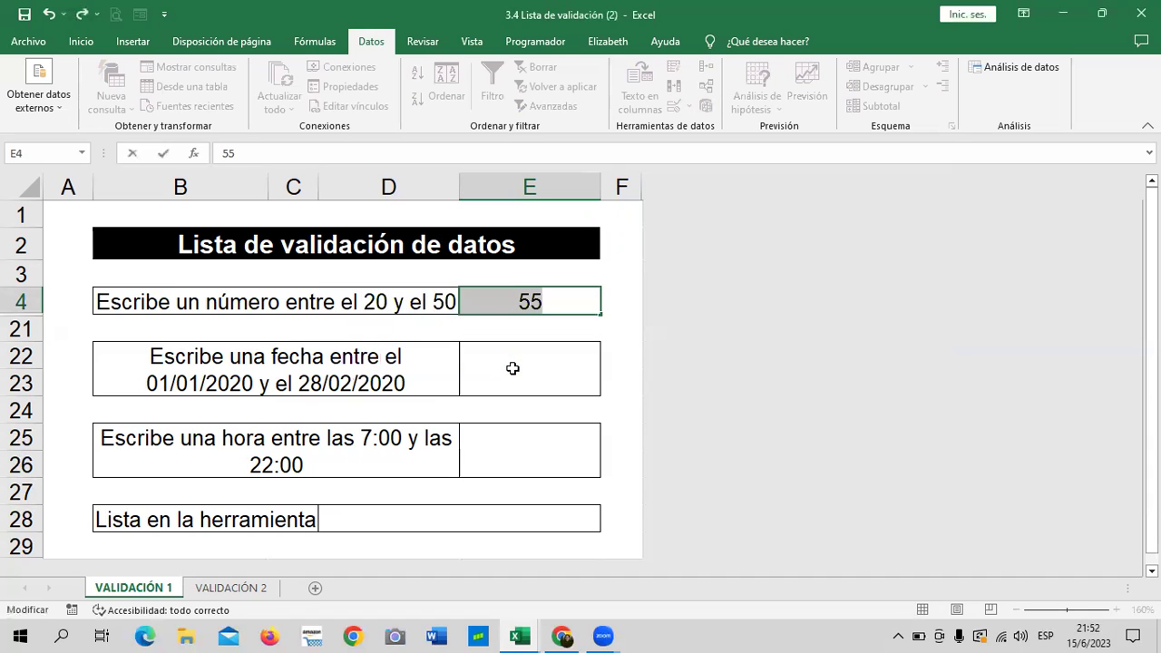
{"action": "key", "text": "BackSpace"}
{"action": "type", "text": "50"}
{"action": "key", "text": "Return"}
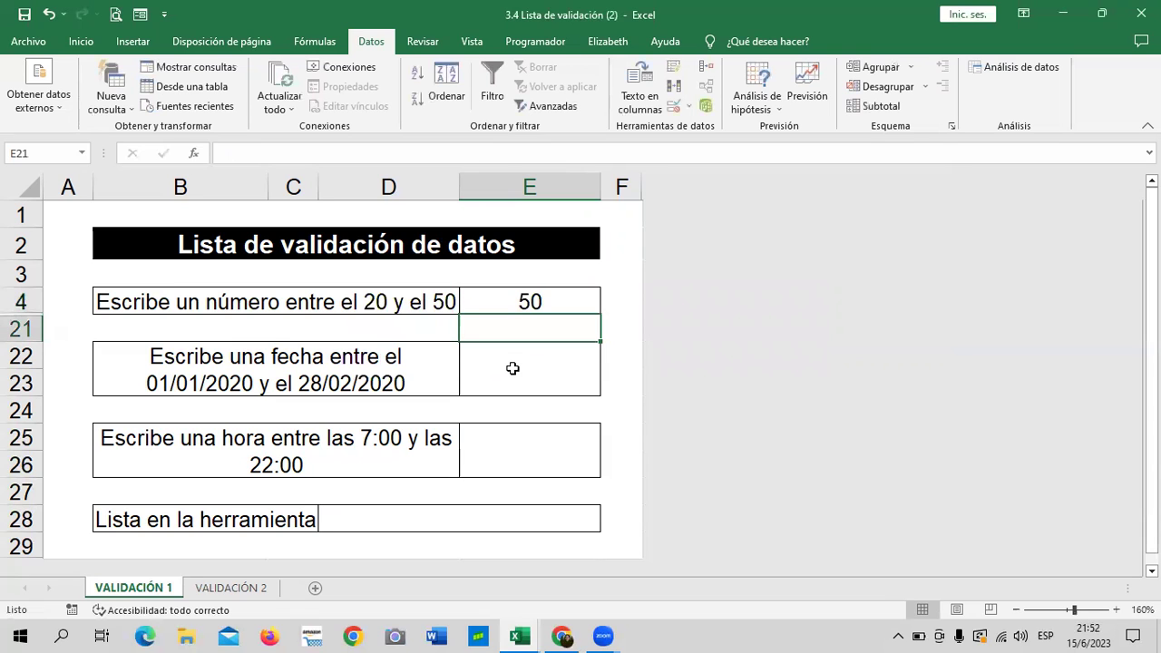
{"action": "left_click", "coordinate": [542, 366]}
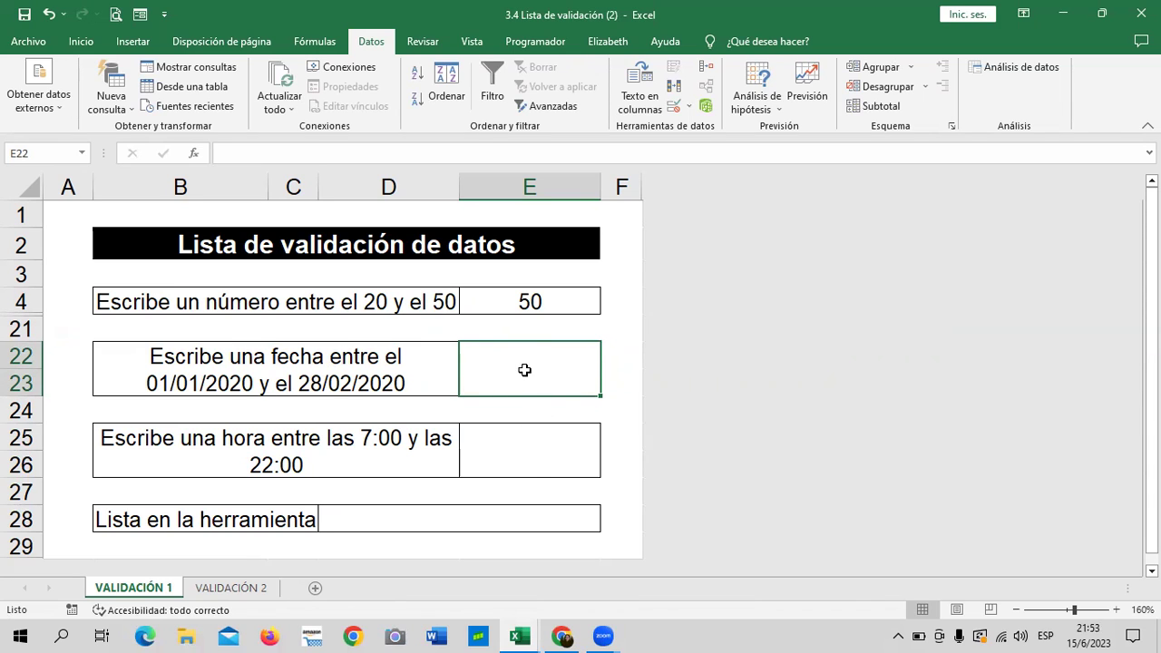
Give E22 a Fecha validation rule between 1/1/2020 and 28/2/2020.
{"action": "left_click", "coordinate": [676, 107]}
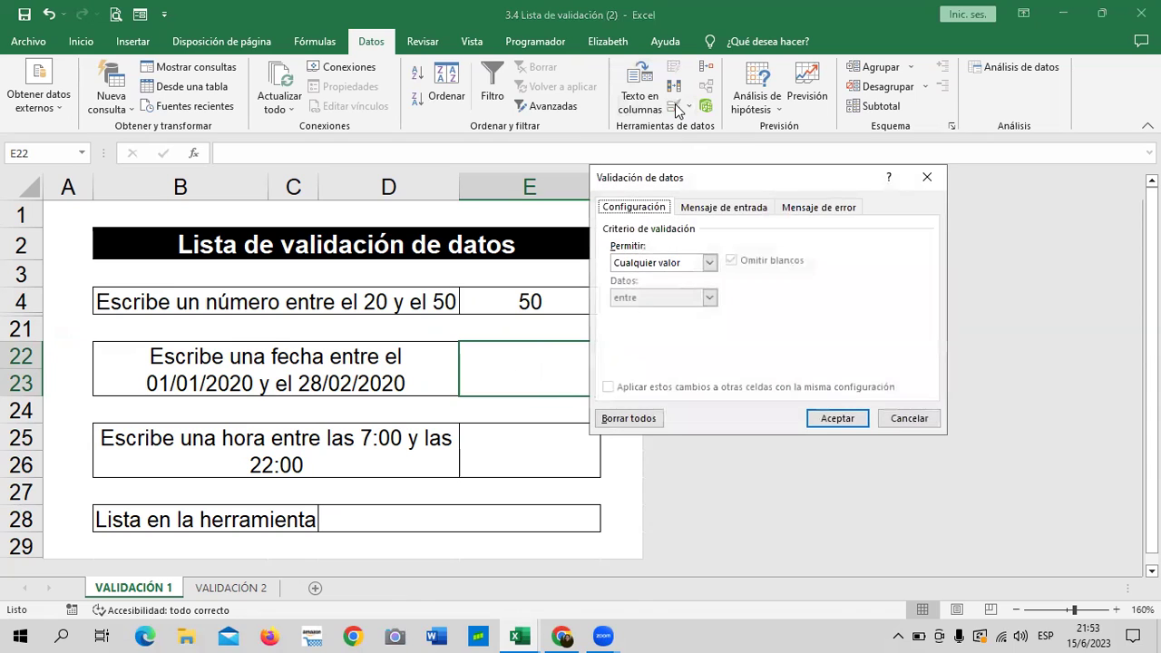
{"action": "left_click", "coordinate": [709, 263]}
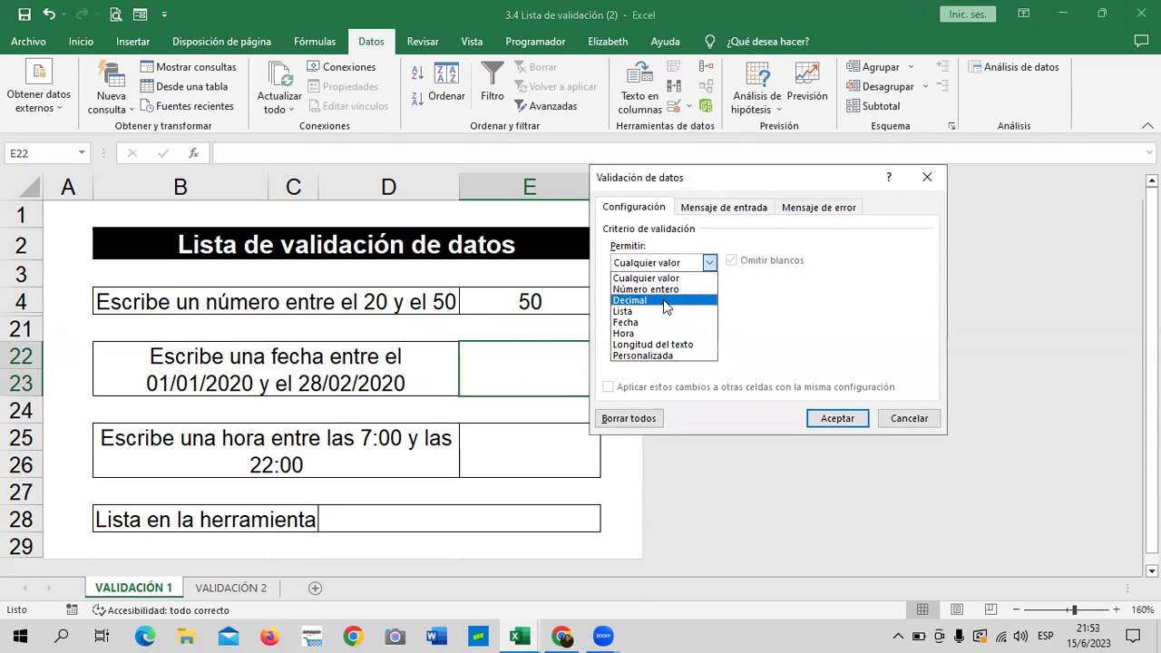
{"action": "left_click", "coordinate": [661, 322]}
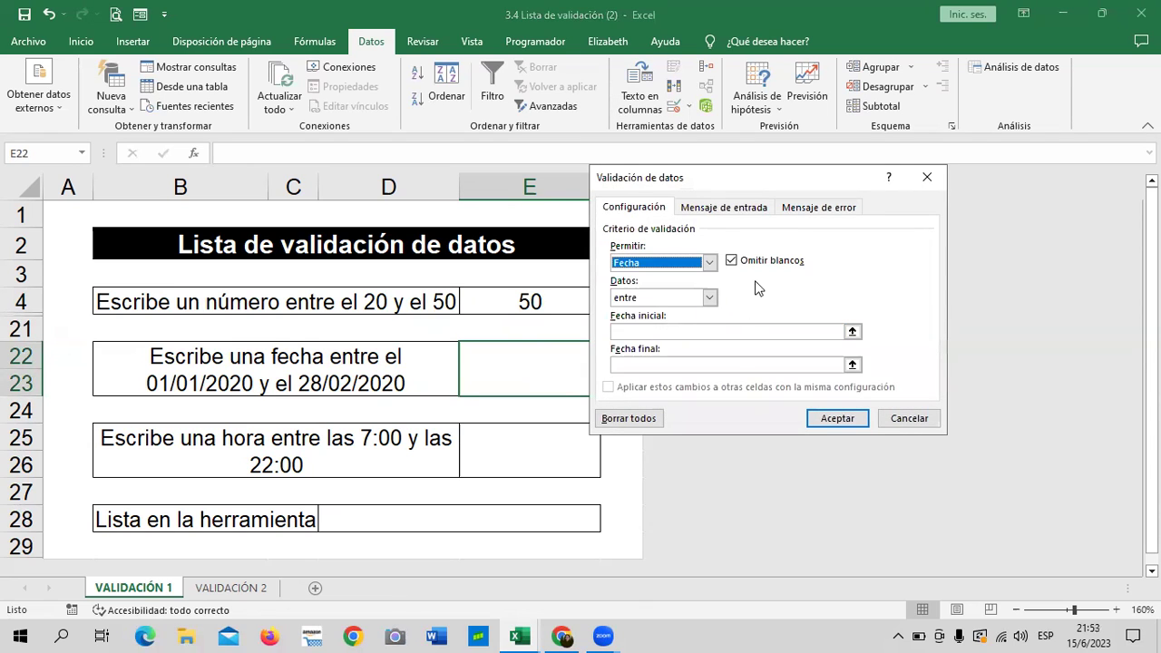
{"action": "left_click_drag", "start_coordinate": [769, 177], "coordinate": [797, 169]}
{"action": "left_click", "coordinate": [758, 322]}
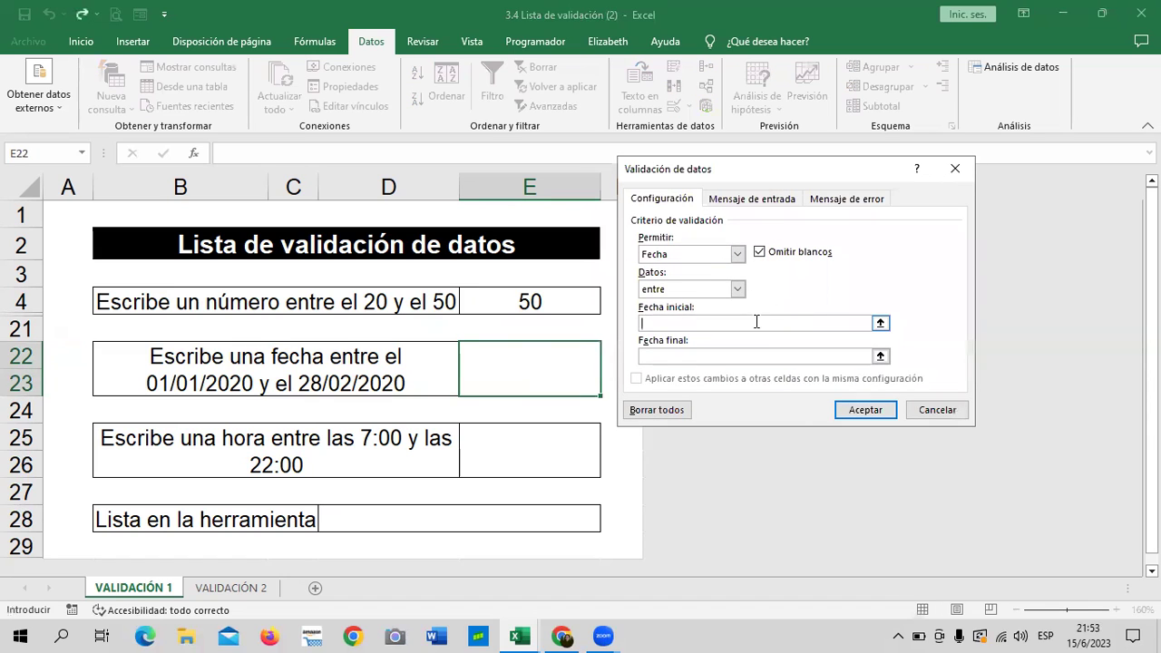
{"action": "type", "text": "1/1/"}
{"action": "type", "text": "2020"}
{"action": "left_click", "coordinate": [754, 356]}
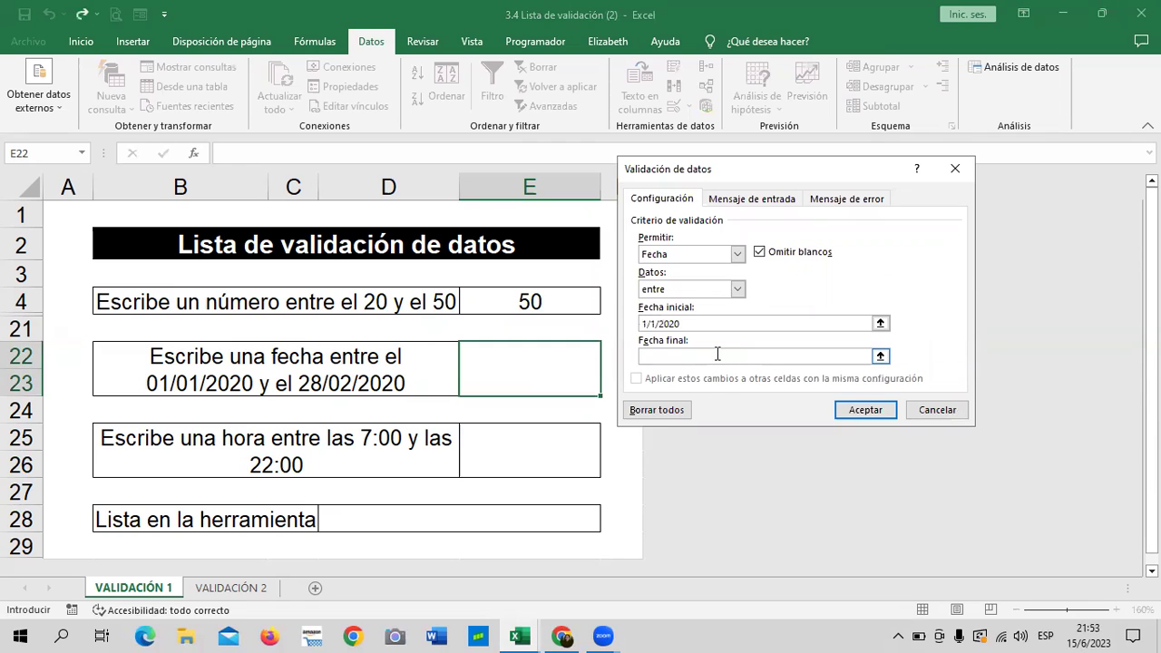
{"action": "type", "text": "28/"}
{"action": "type", "text": "2/"}
{"action": "type", "text": "2020"}
{"action": "left_click", "coordinate": [871, 412]}
{"action": "left_click", "coordinate": [617, 332]}
{"action": "left_click", "coordinate": [514, 360]}
{"action": "left_click", "coordinate": [507, 439]}
{"action": "left_click", "coordinate": [535, 363]}
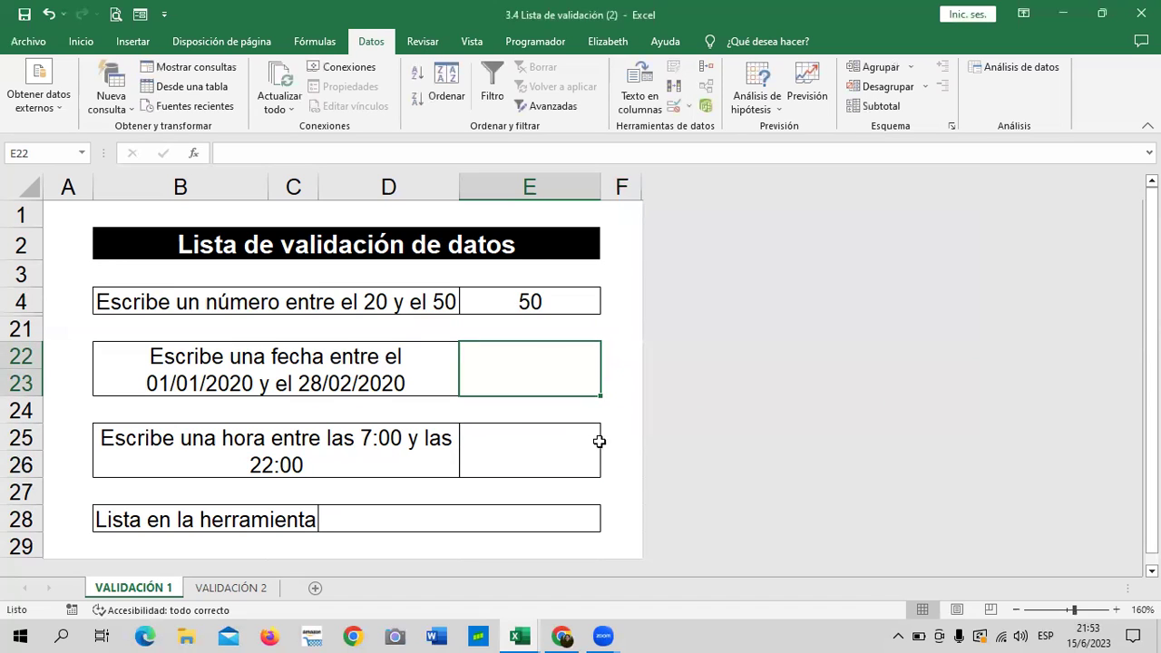
Test E22 with 10/3/2020, which is rejected, then enter 15/1/2020 instead.
{"action": "type", "text": "10/3/2020"}
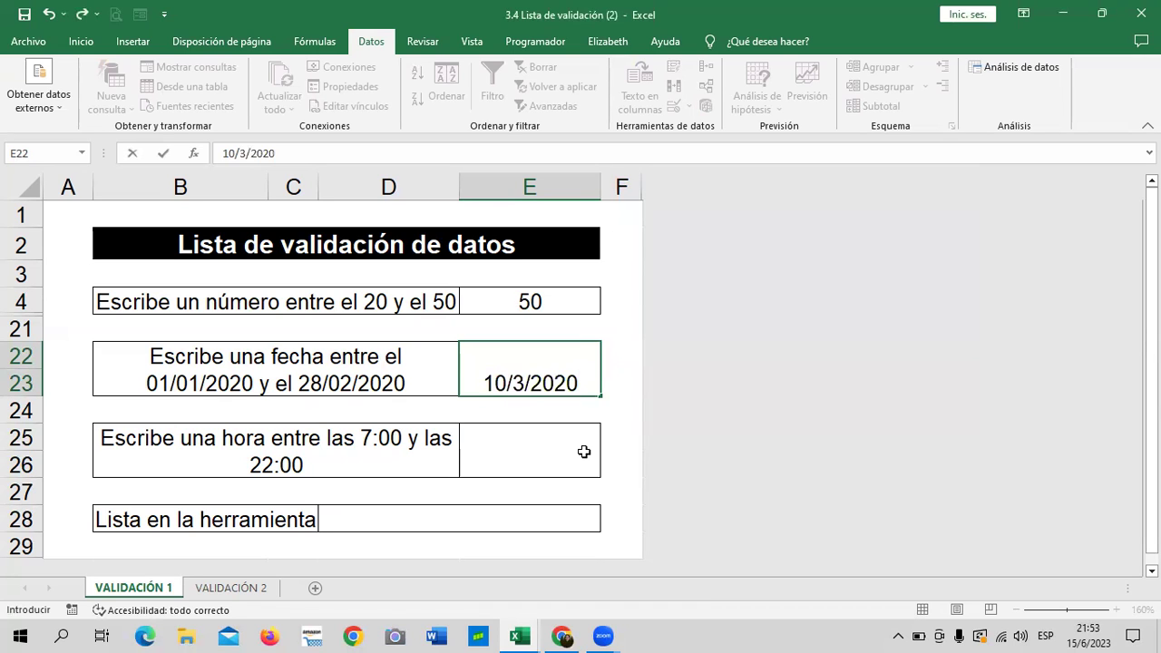
{"action": "key", "text": "Return"}
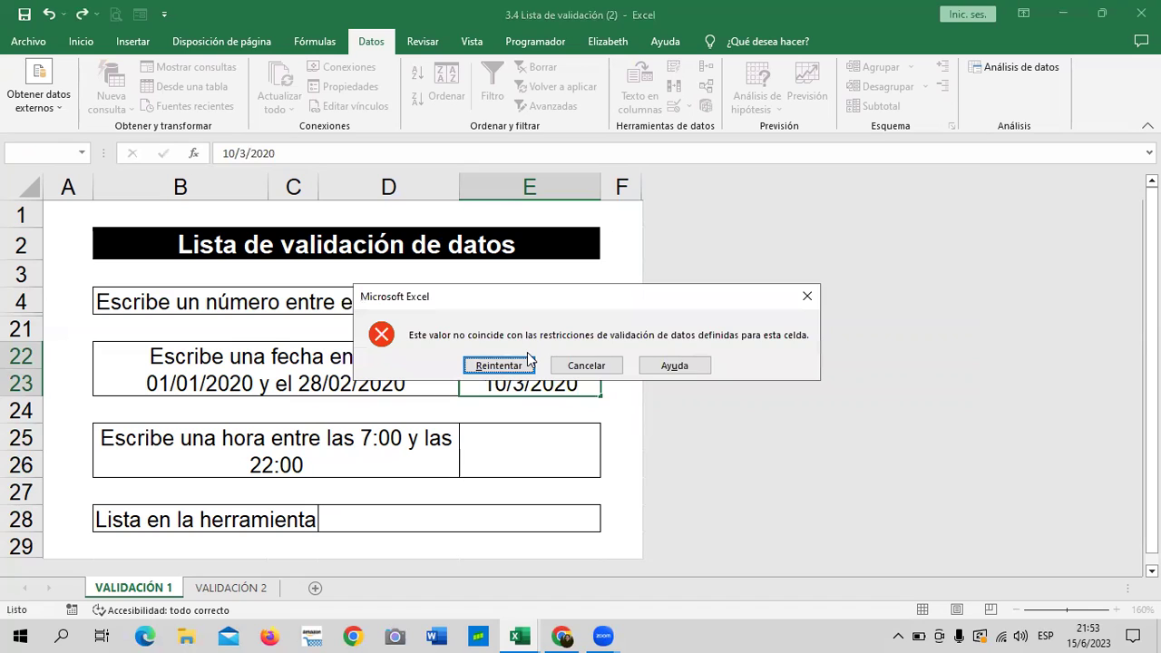
{"action": "left_click", "coordinate": [520, 363]}
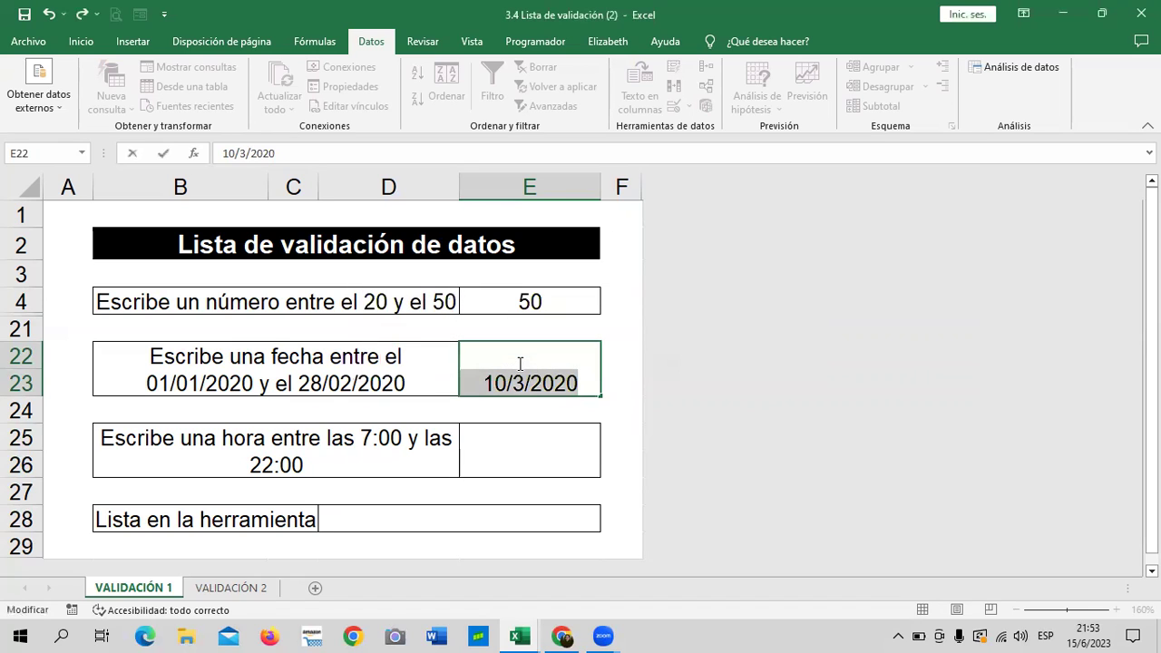
{"action": "key", "text": "BackSpace"}
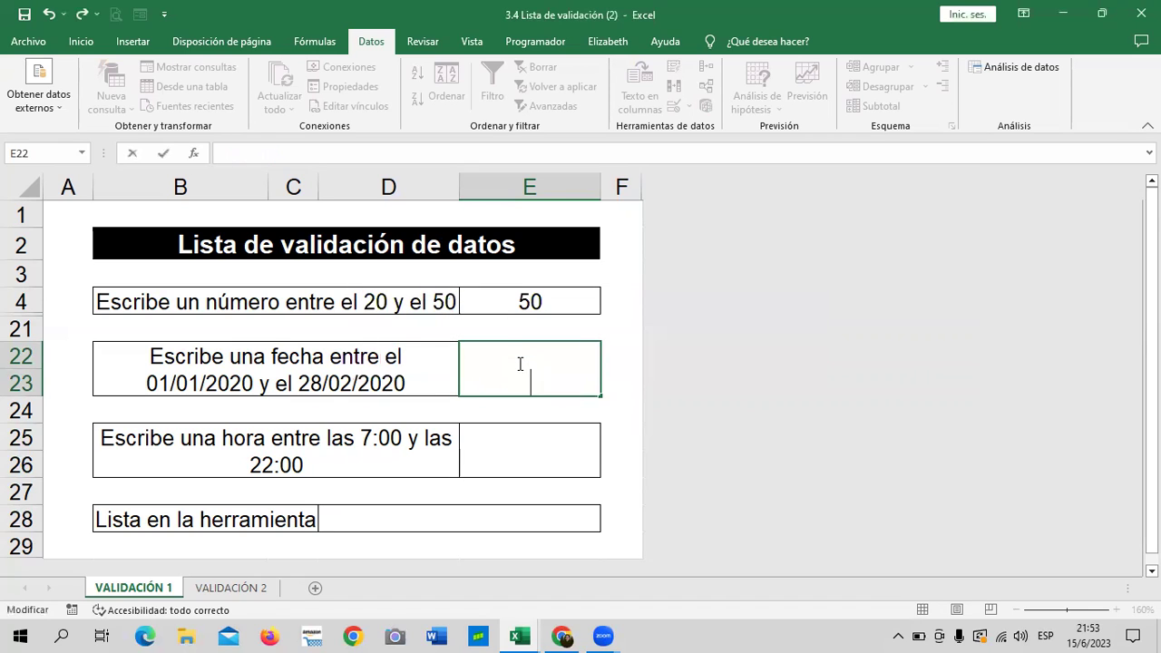
{"action": "type", "text": "15/1/2020"}
{"action": "key", "text": "Return"}
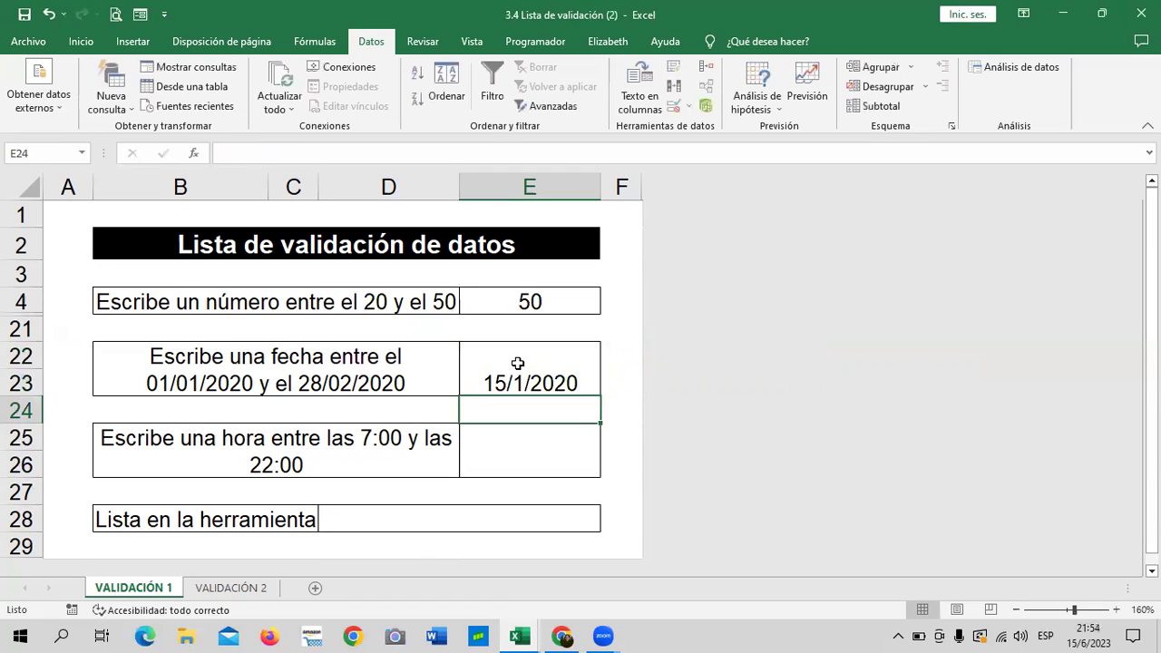
{"action": "left_click", "coordinate": [508, 371]}
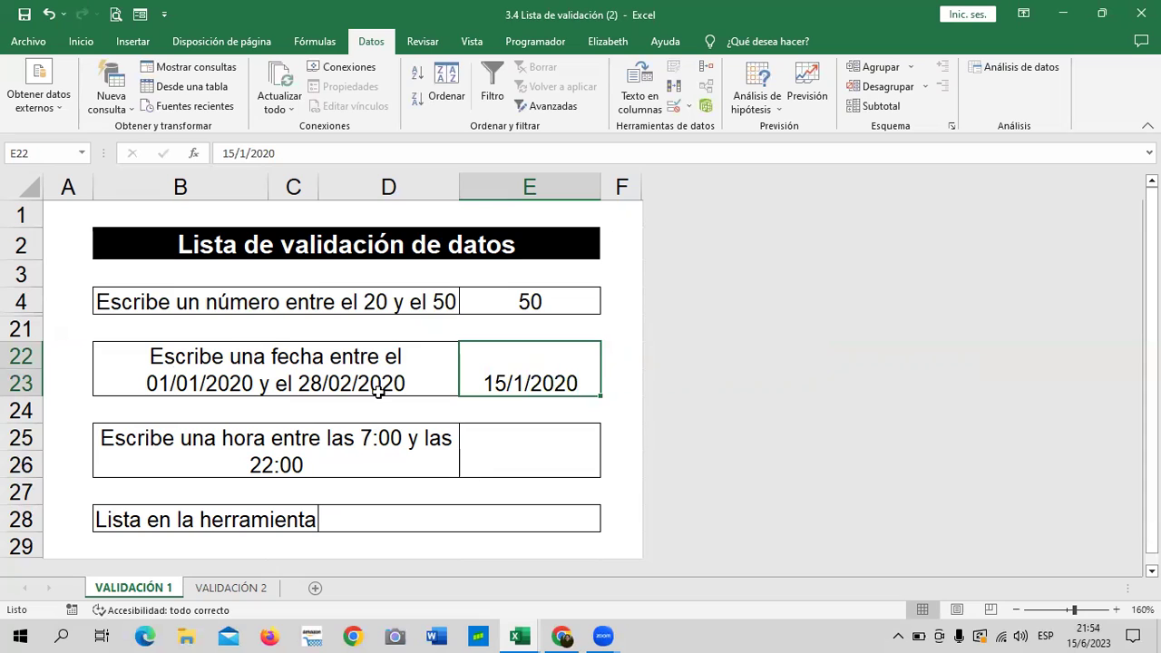
{"action": "left_click", "coordinate": [534, 445]}
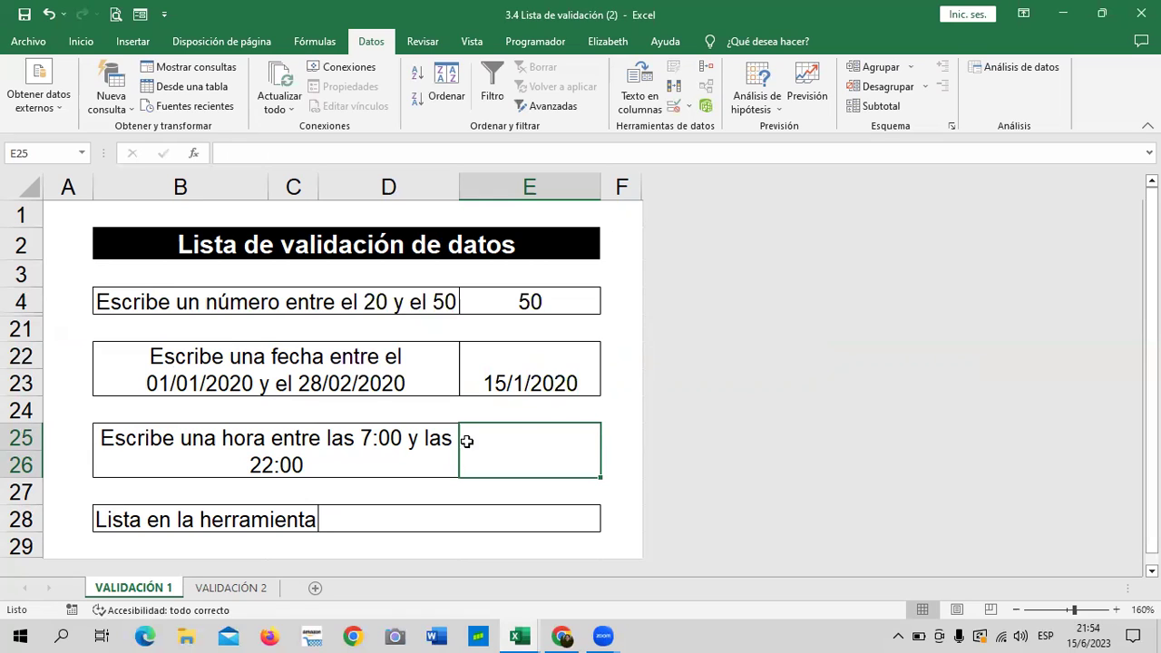
Give E25 a Hora validation rule, entre 7:00 and 22:00.
{"action": "left_click", "coordinate": [336, 455]}
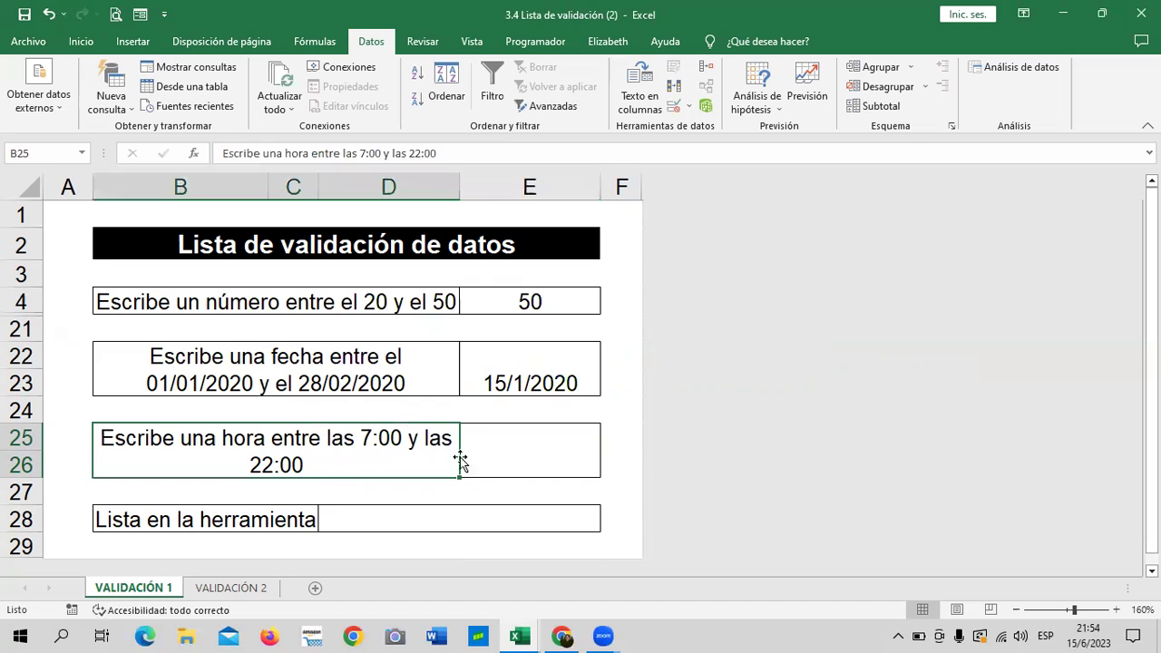
{"action": "left_click", "coordinate": [531, 439]}
{"action": "left_click", "coordinate": [674, 107]}
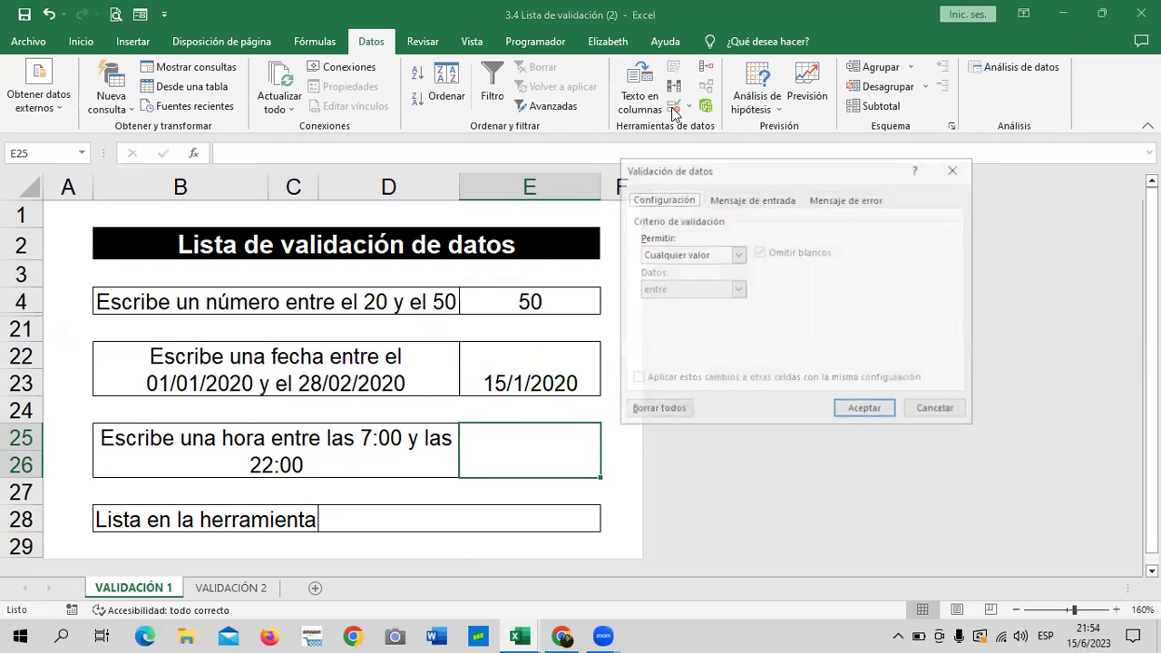
{"action": "left_click", "coordinate": [737, 254]}
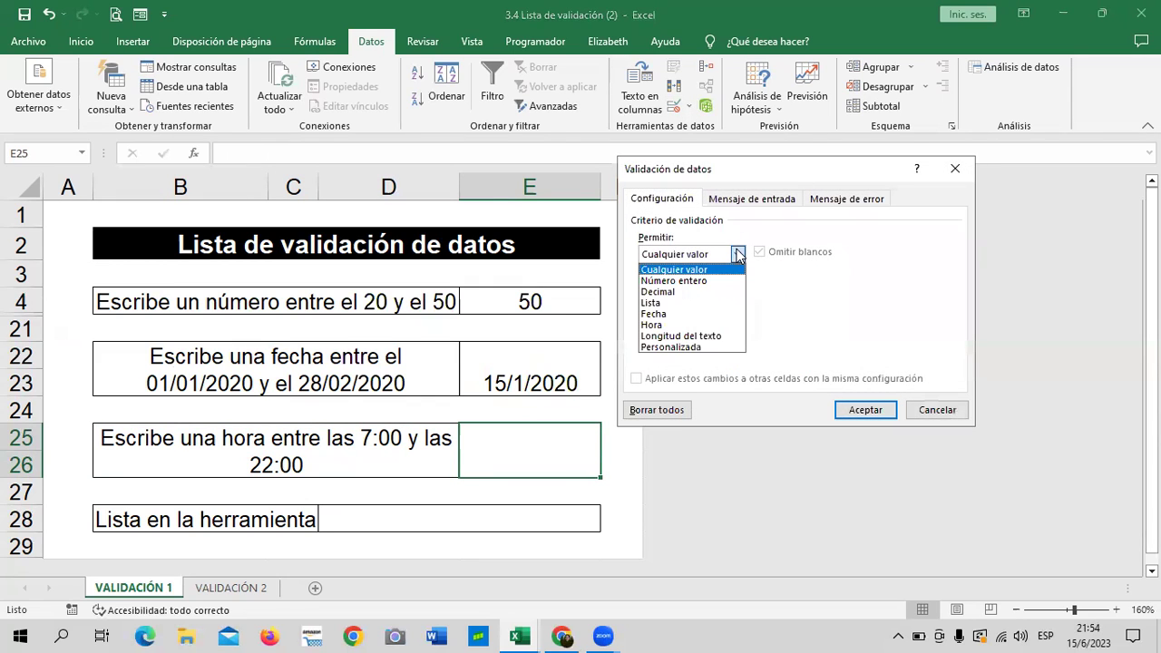
{"action": "left_click", "coordinate": [676, 324]}
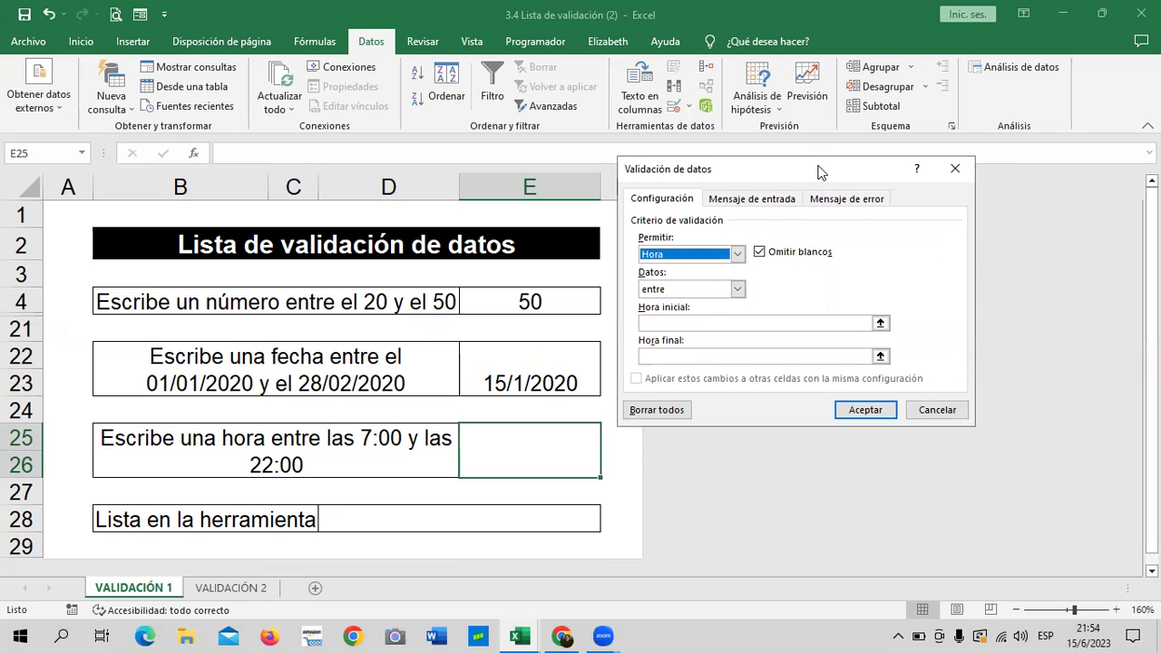
{"action": "left_click_drag", "start_coordinate": [819, 171], "coordinate": [846, 164]}
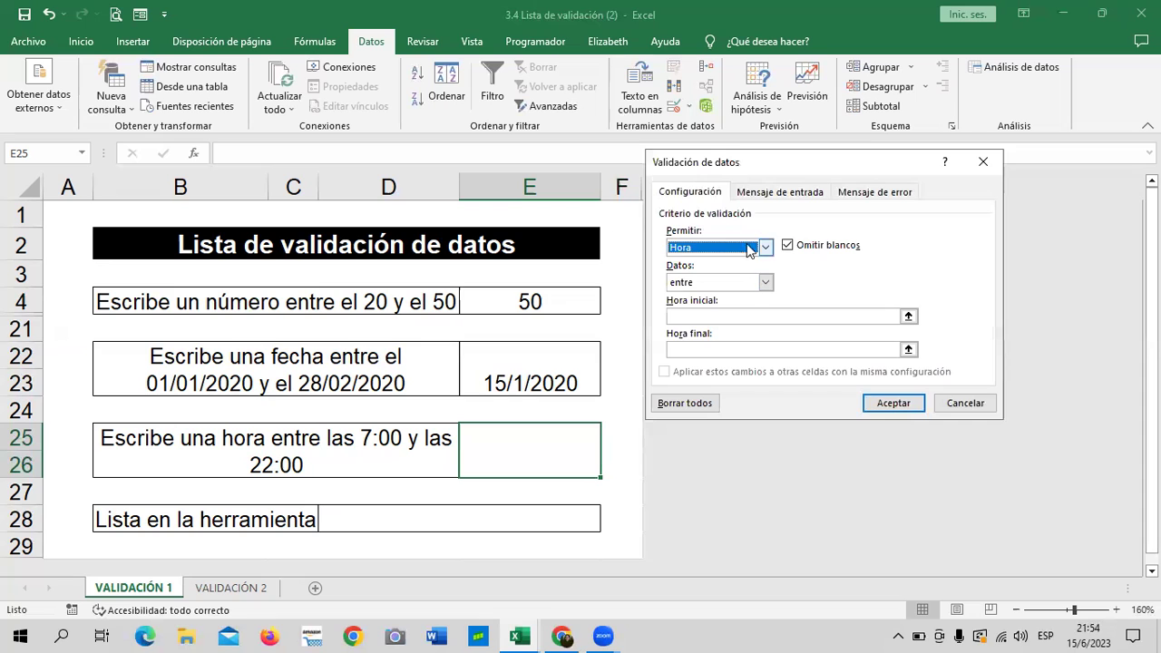
{"action": "left_click", "coordinate": [765, 282]}
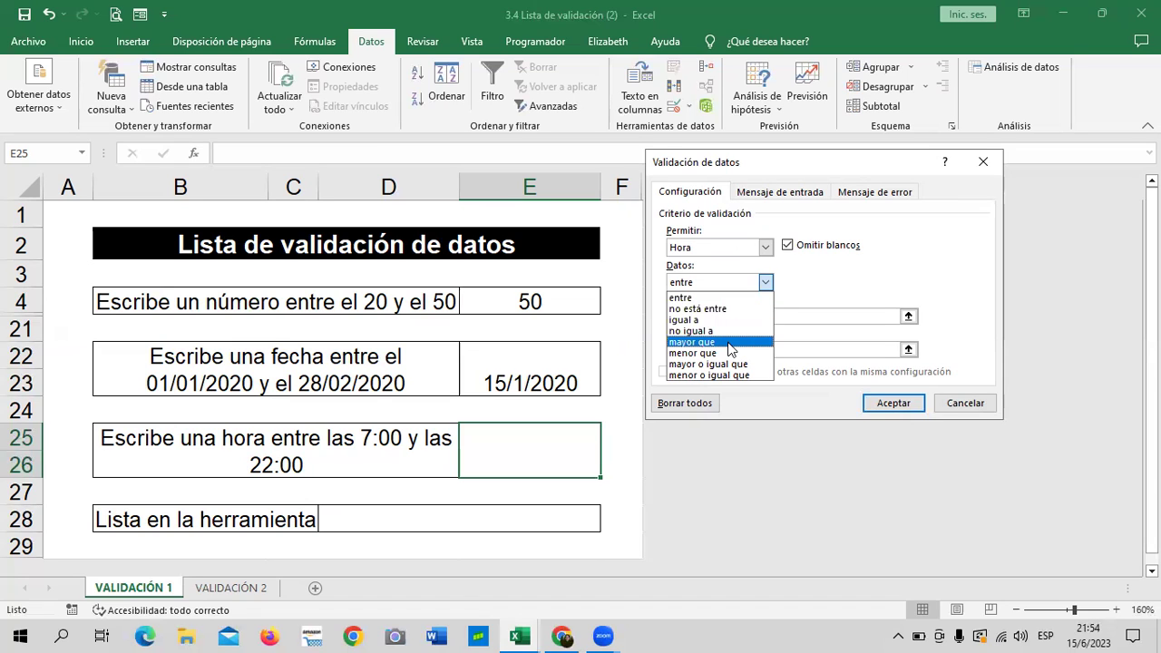
{"action": "left_click", "coordinate": [788, 414]}
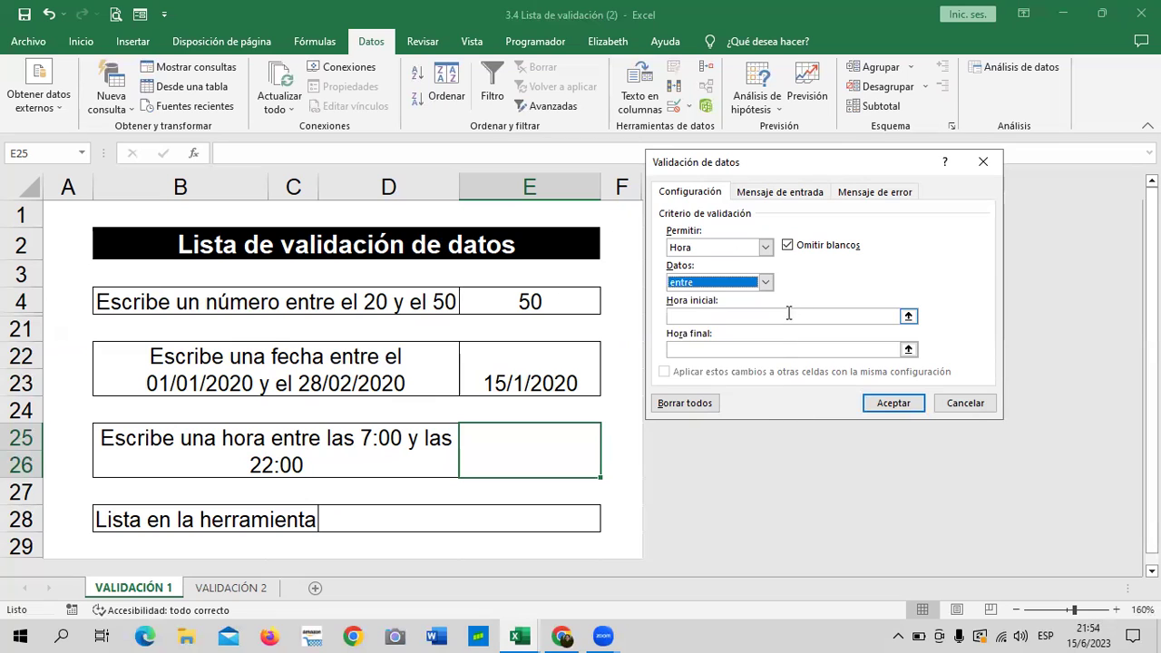
{"action": "left_click", "coordinate": [789, 320]}
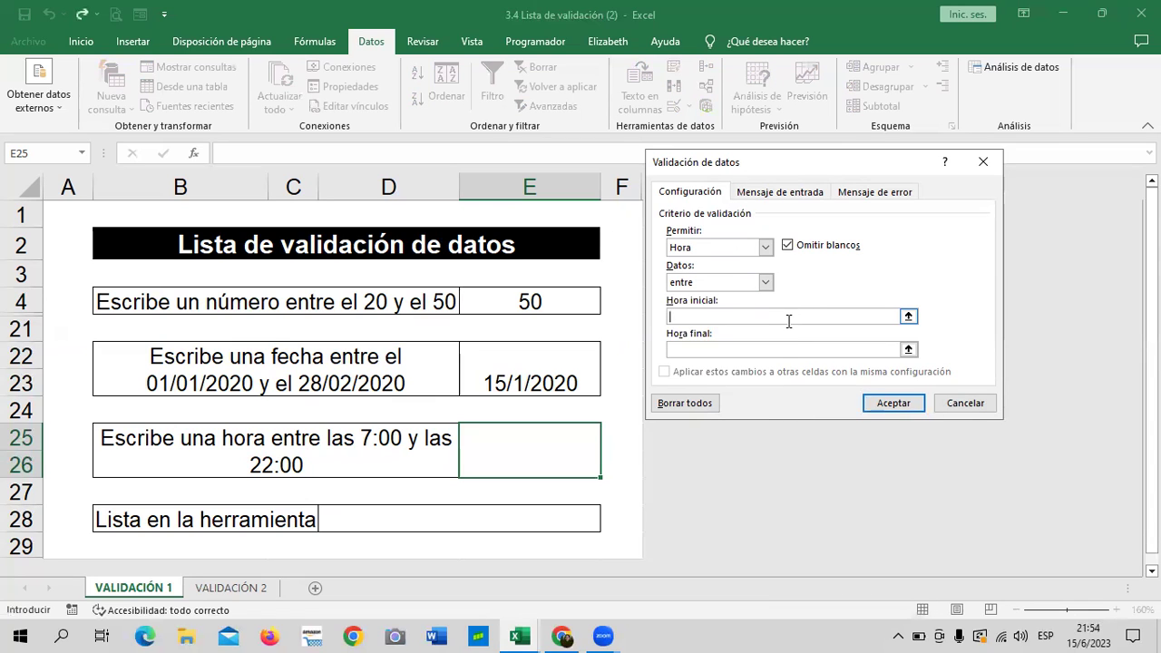
{"action": "type", "text": "7:"}
{"action": "type", "text": "00"}
{"action": "left_click", "coordinate": [785, 345]}
{"action": "type", "text": "22"}
{"action": "type", "text": ":00"}
{"action": "left_click", "coordinate": [885, 403]}
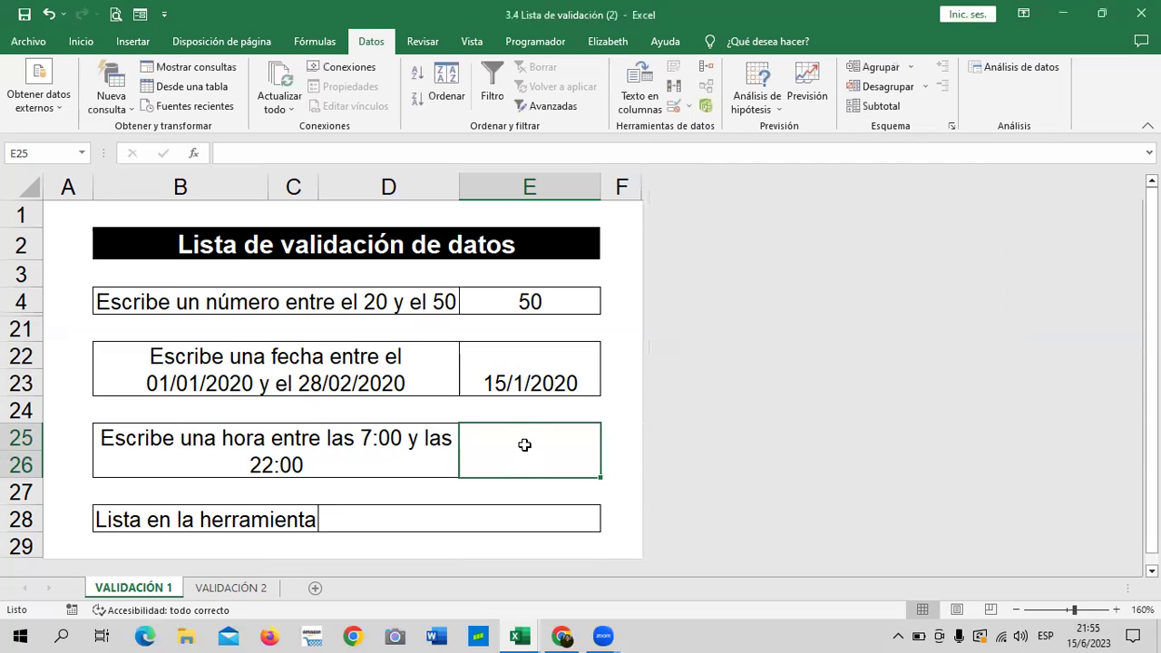
Test E25 with 6:00 and 6:00 AM, both rejected, then enter 8:00.
{"action": "type", "text": "6"}
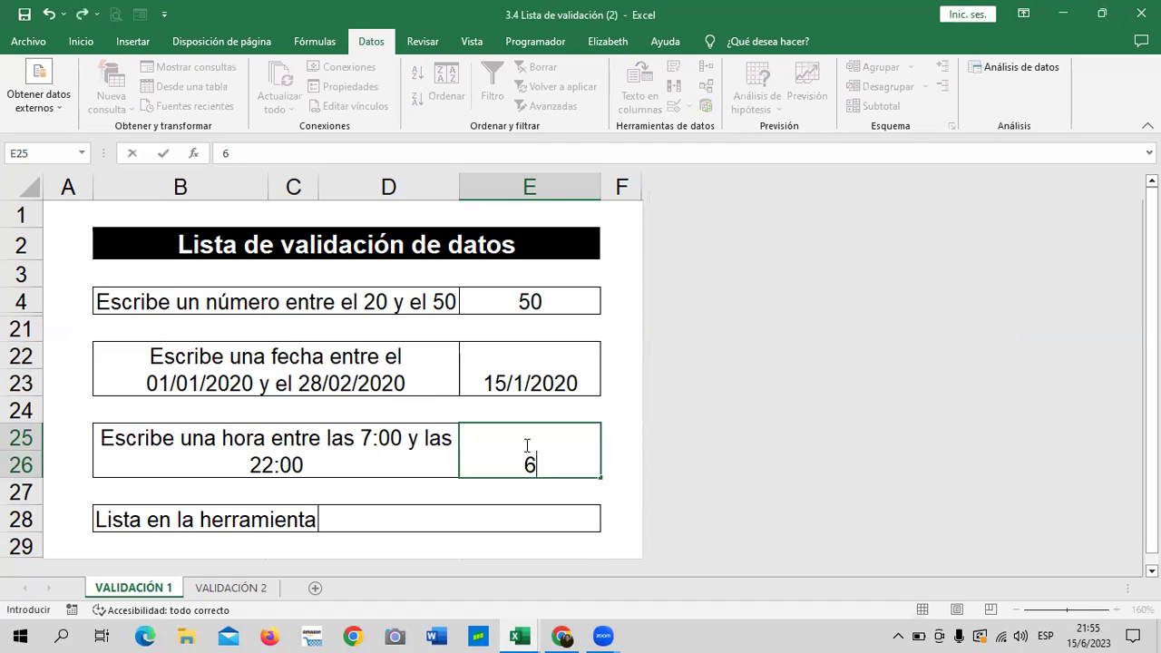
{"action": "type", "text": ":00"}
{"action": "key", "text": "Return"}
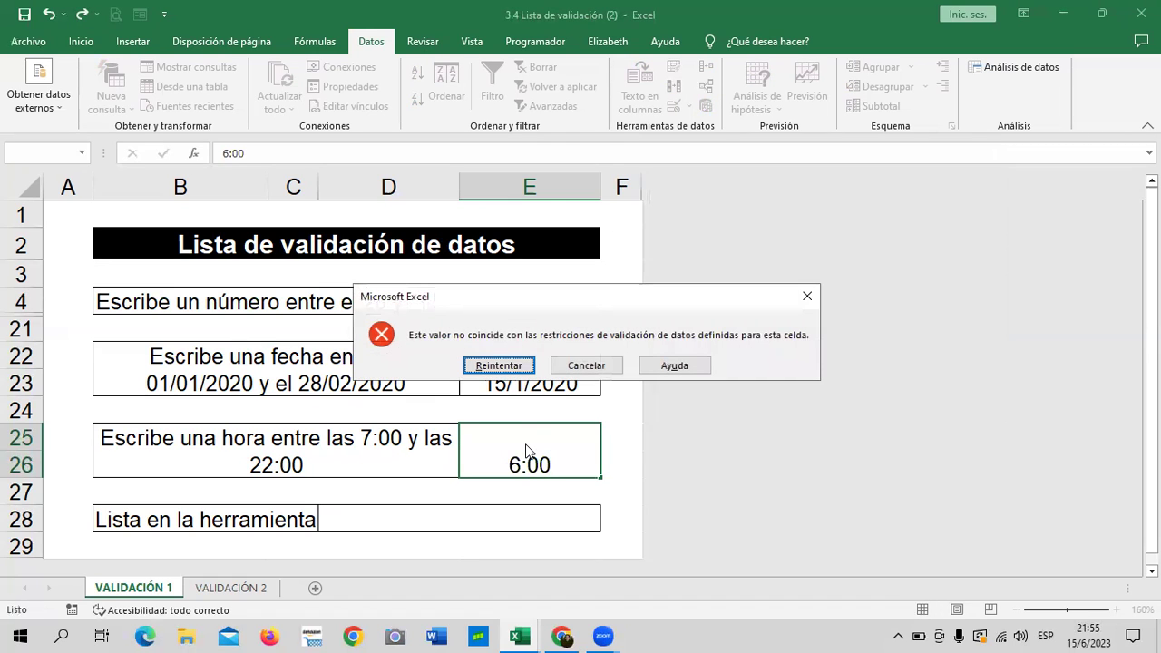
{"action": "left_click", "coordinate": [512, 367]}
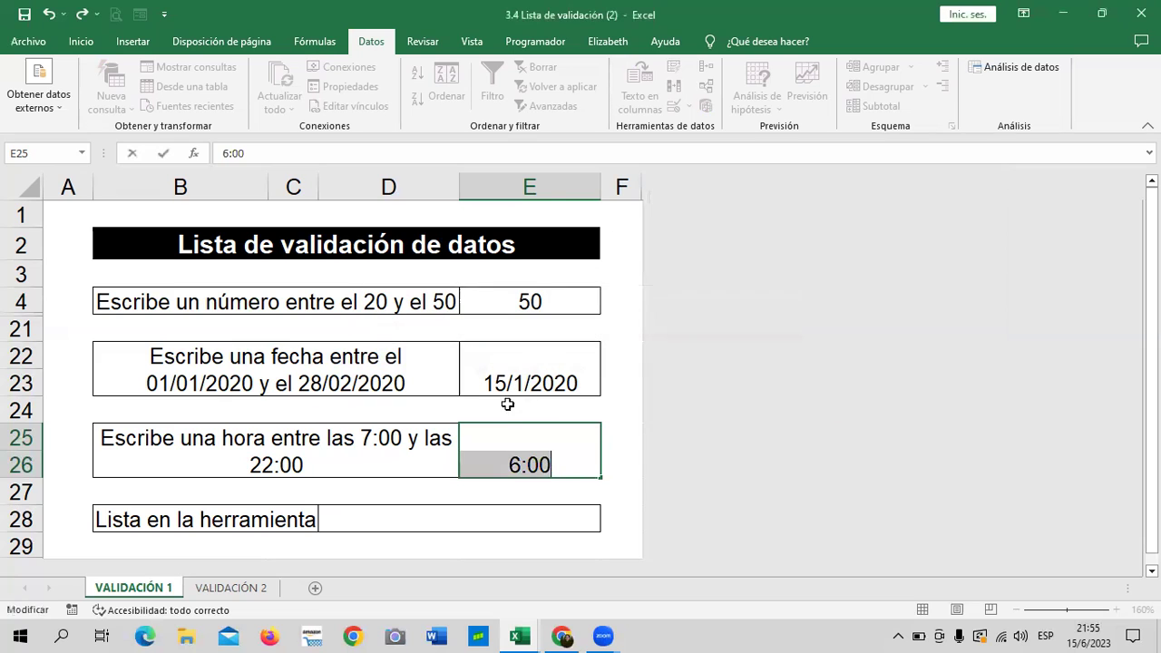
{"action": "left_click", "coordinate": [577, 476]}
{"action": "type", "text": "AM"}
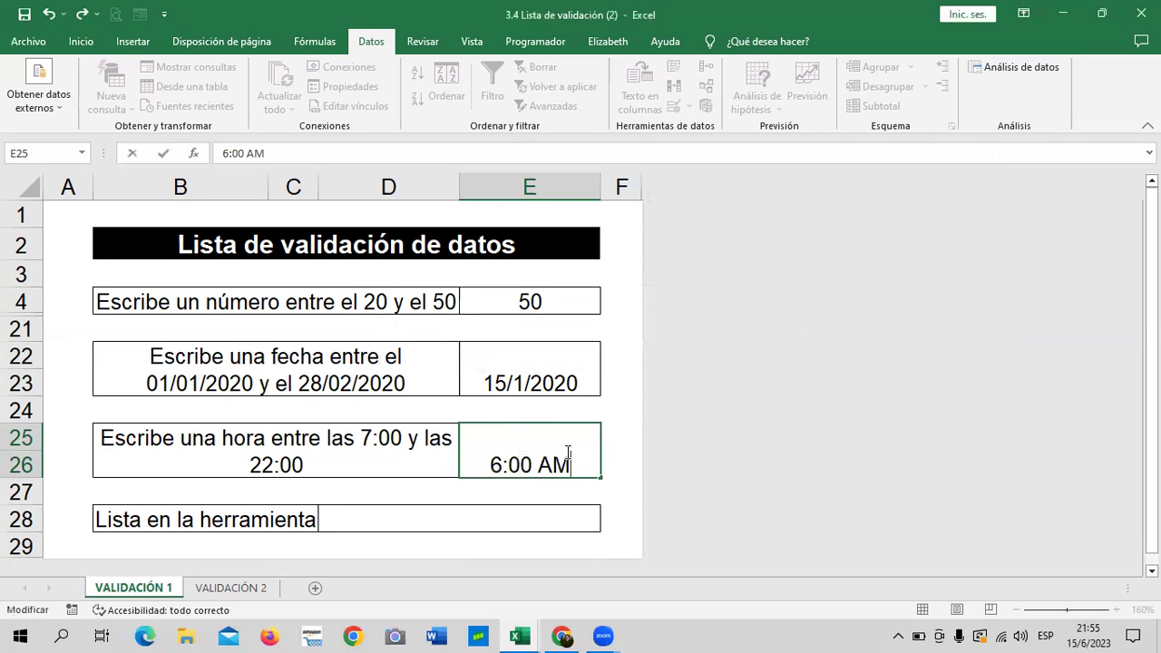
{"action": "key", "text": "Return"}
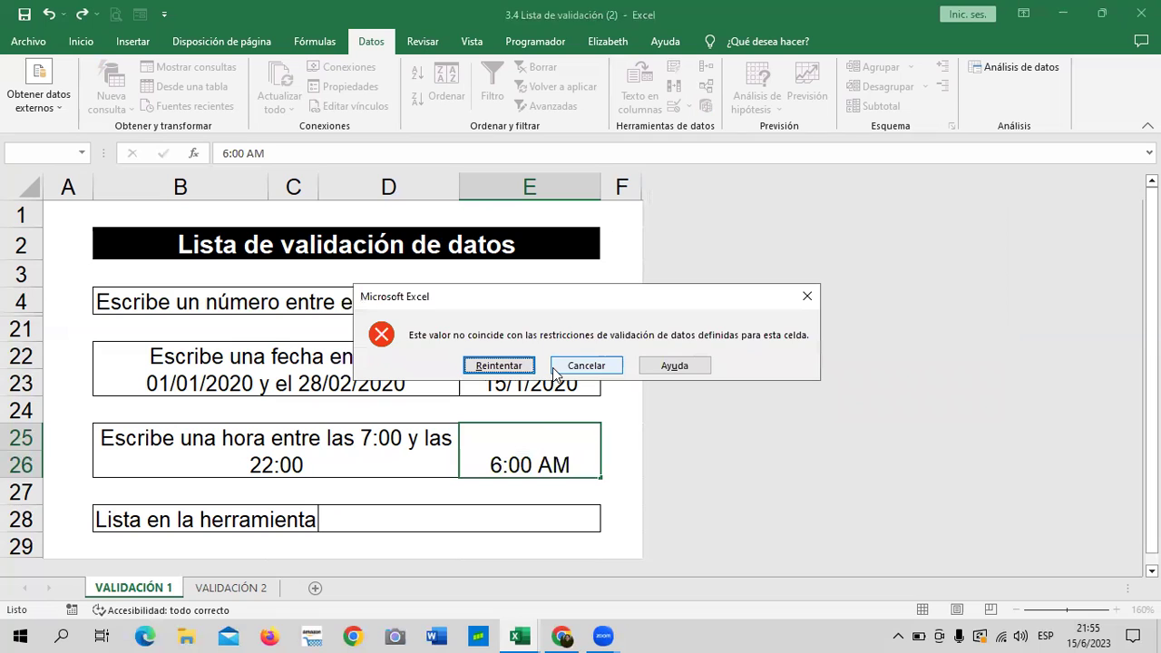
{"action": "left_click", "coordinate": [522, 367]}
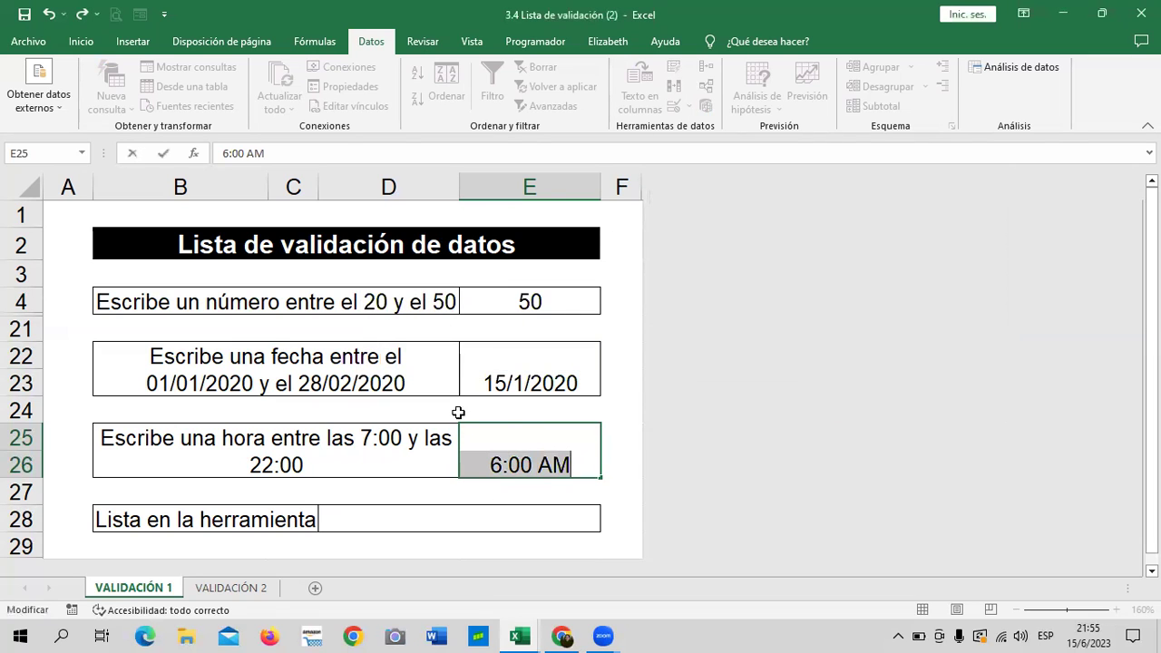
{"action": "key", "text": "BackSpace"}
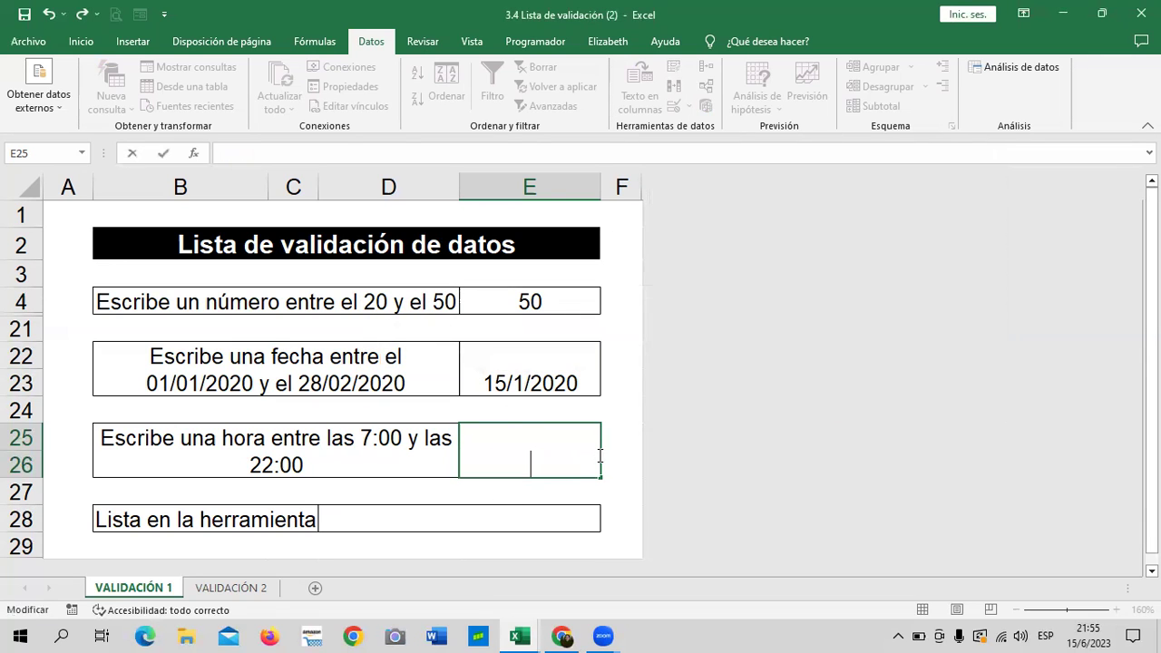
{"action": "type", "text": "8:00"}
{"action": "key", "text": "Return"}
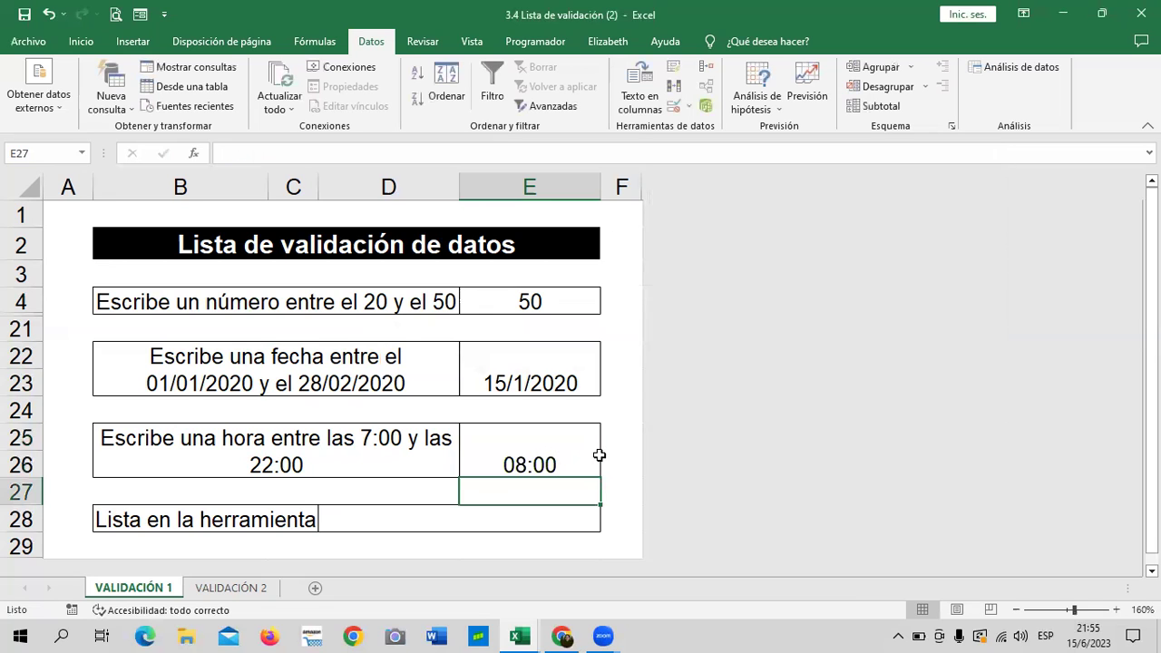
Replace the time in E25 with 10:00.
{"action": "left_click", "coordinate": [548, 456]}
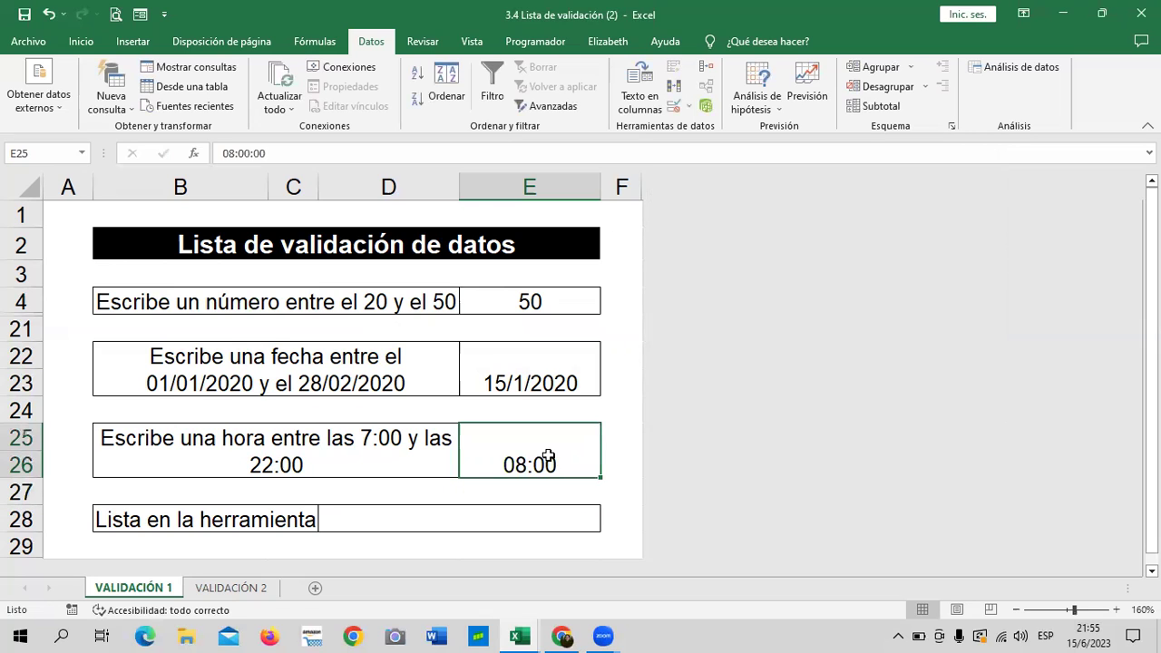
{"action": "key", "text": "BackSpace"}
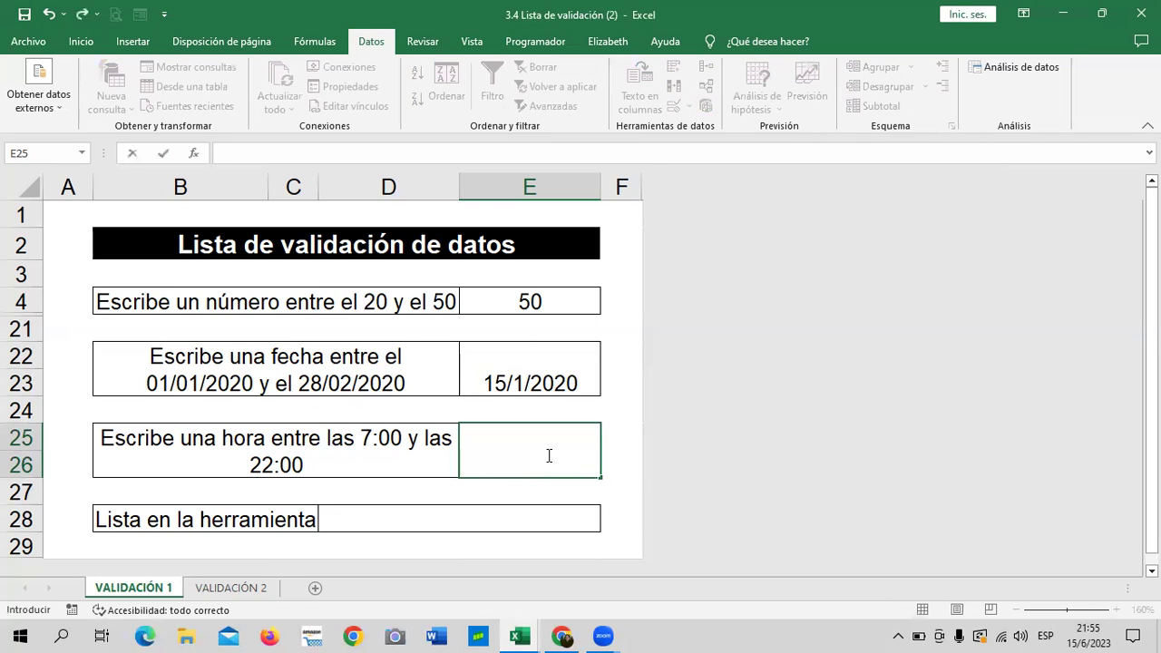
{"action": "type", "text": "10:"}
{"action": "type", "text": "00"}
{"action": "key", "text": "Return"}
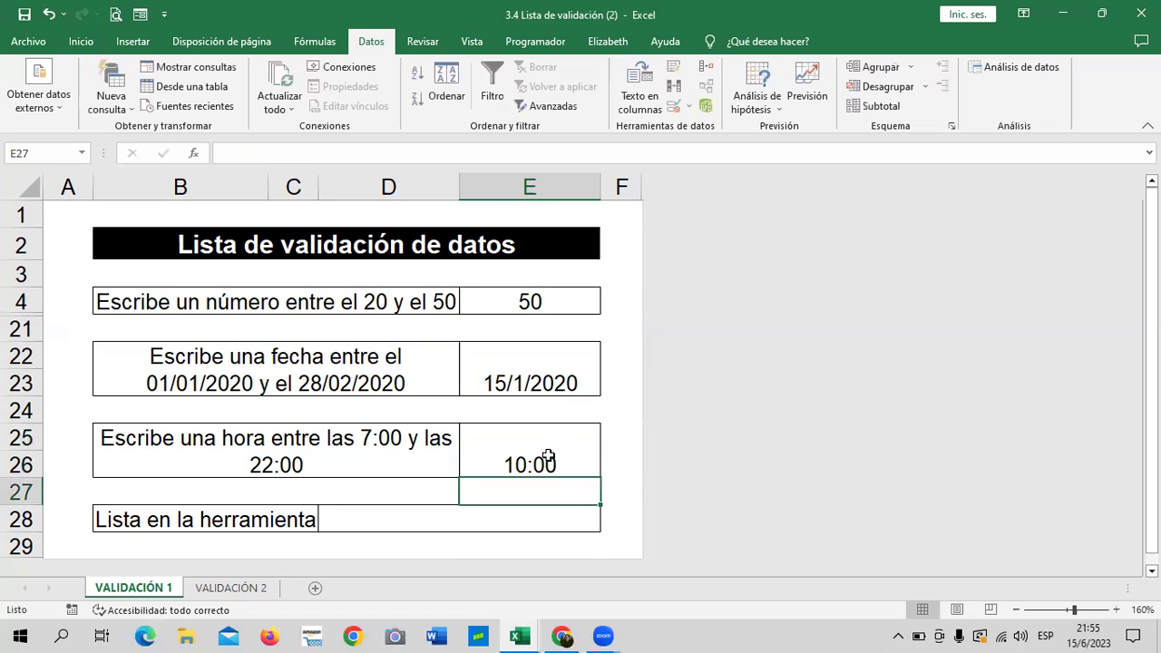
{"action": "left_click", "coordinate": [548, 456]}
{"action": "double_click", "coordinate": [575, 464]}
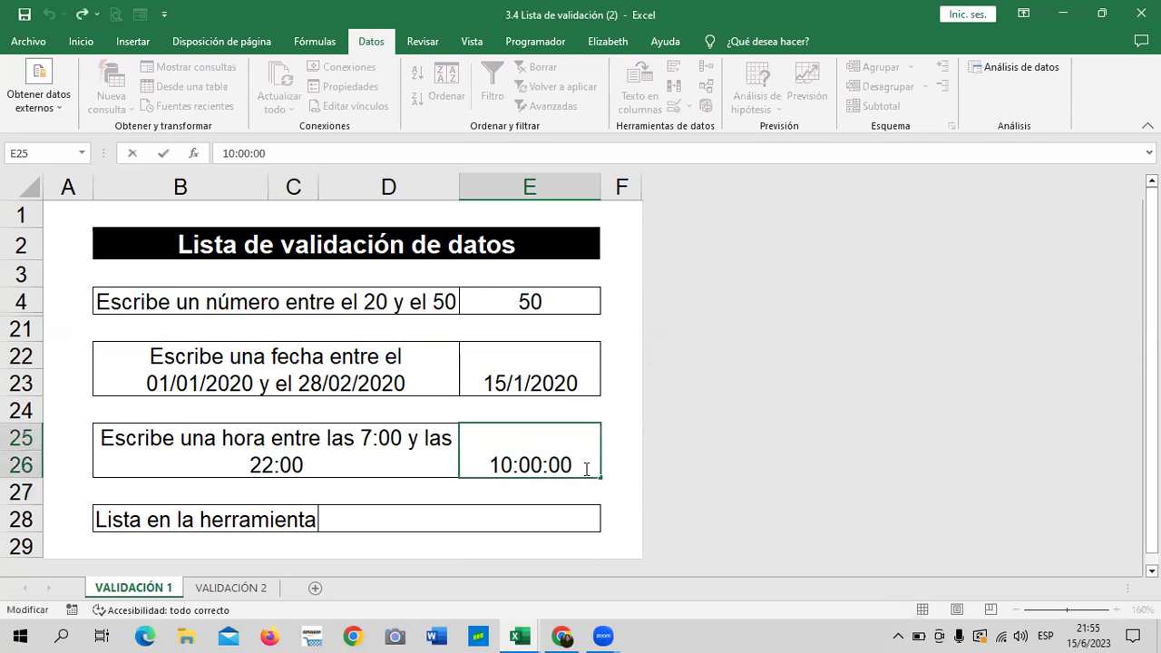
{"action": "key", "text": "Return"}
Change E25 to 11:00, then clear it again for a new time.
{"action": "left_click", "coordinate": [584, 467]}
{"action": "double_click", "coordinate": [582, 463]}
{"action": "key", "text": "BackSpace"}
{"action": "key", "text": "BackSpace"}
{"action": "key", "text": "BackSpace"}
{"action": "key", "text": "BackSpace"}
{"action": "type", "text": "11:00"}
{"action": "key", "text": "Return"}
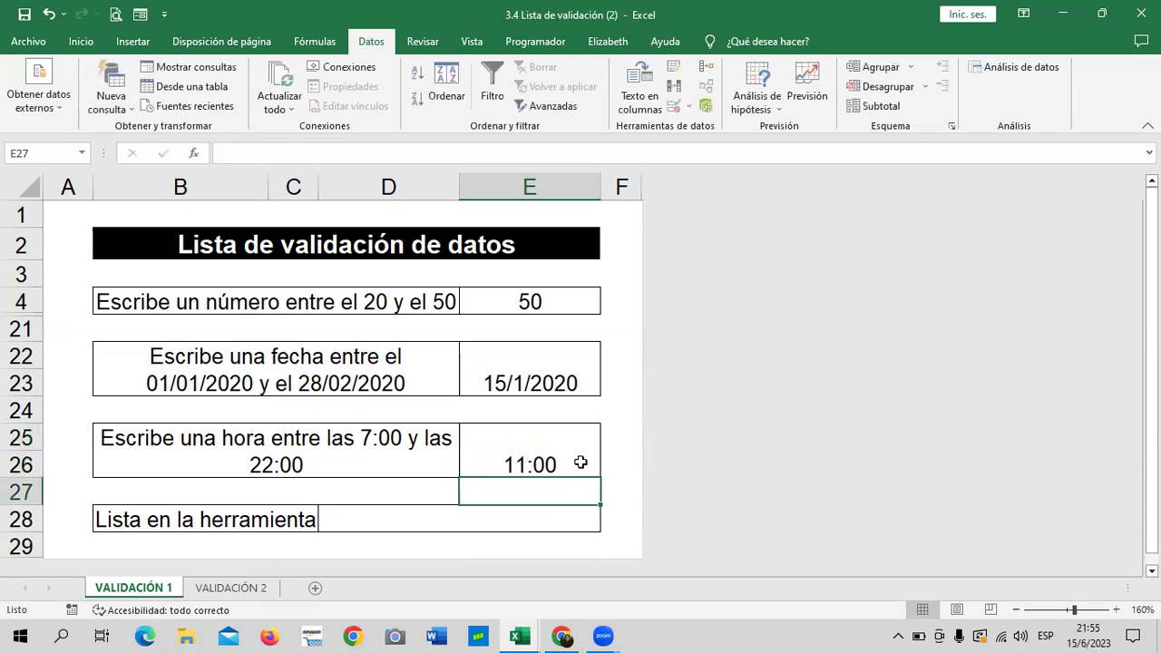
{"action": "left_click", "coordinate": [578, 462]}
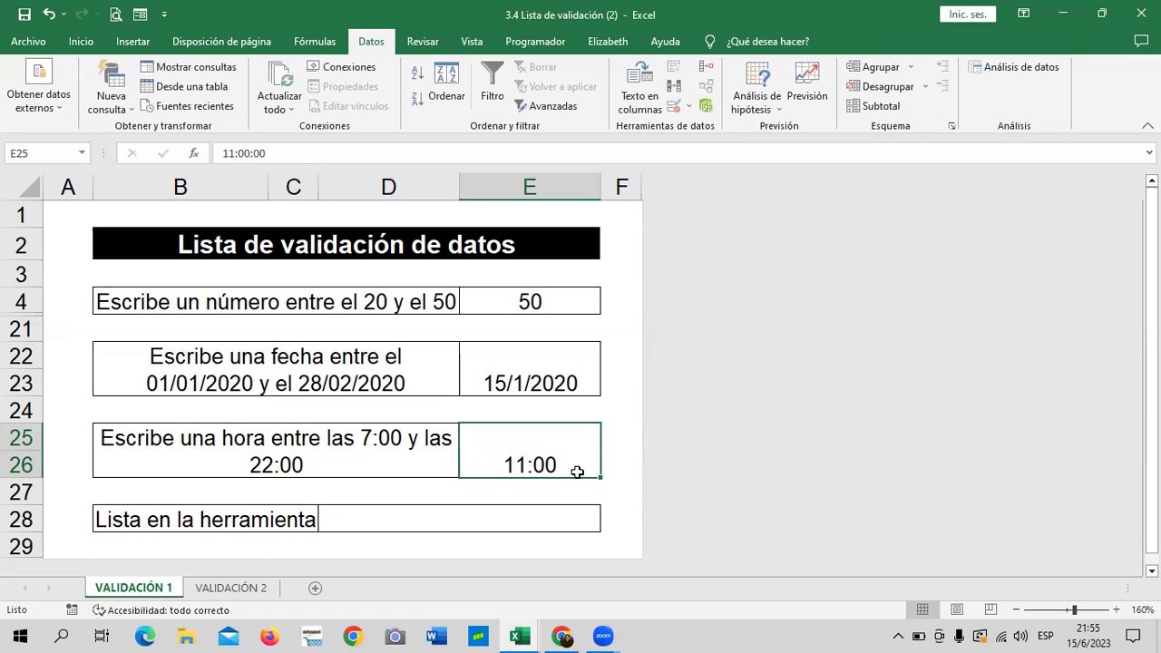
{"action": "double_click", "coordinate": [563, 456]}
{"action": "key", "text": "BackSpace"}
{"action": "key", "text": "BackSpace"}
{"action": "key", "text": "BackSpace"}
{"action": "key", "text": "BackSpace"}
{"action": "key", "text": "BackSpace"}
{"action": "key", "text": "BackSpace"}
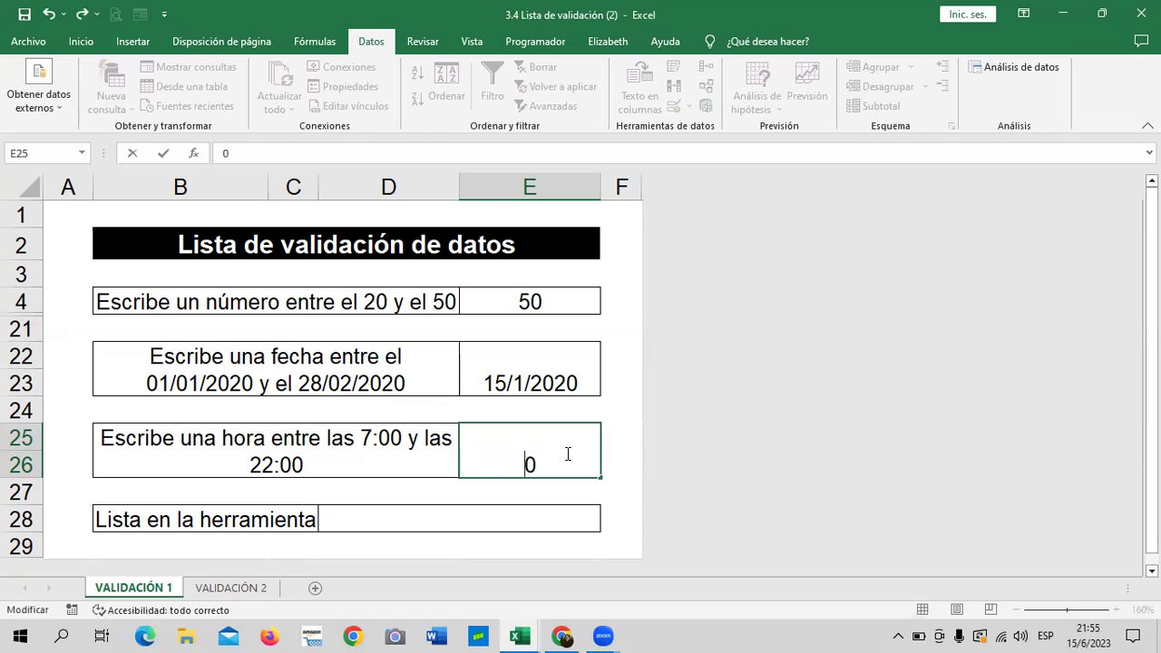
Try 1:00 and then 1:00 AM in E25, both rejected by the rule.
{"action": "key", "text": "Delete"}
{"action": "type", "text": "1:"}
{"action": "type", "text": "00"}
{"action": "key", "text": "Return"}
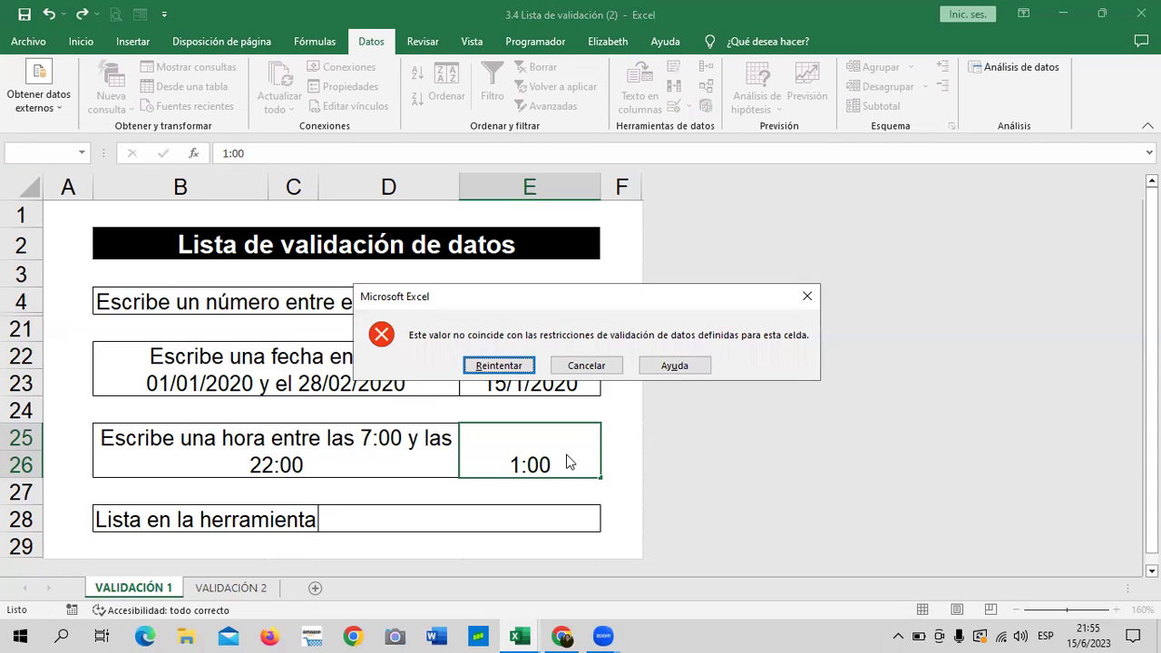
{"action": "left_click", "coordinate": [503, 364]}
{"action": "left_click", "coordinate": [572, 467]}
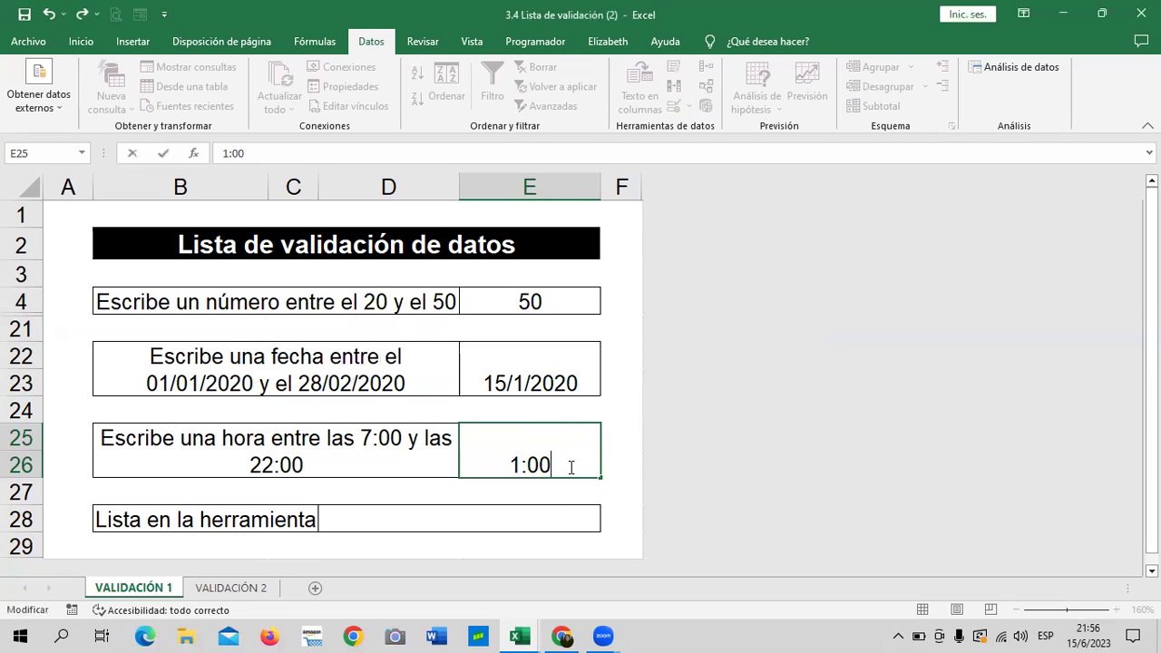
{"action": "type", "text": " AM"}
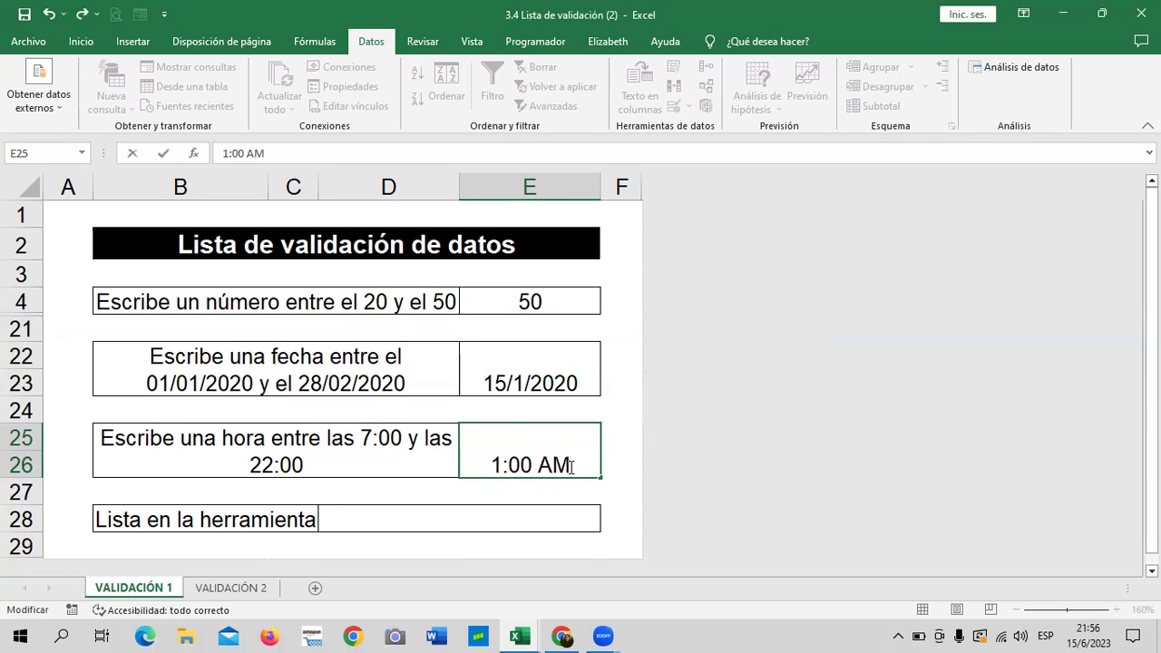
{"action": "key", "text": "Return"}
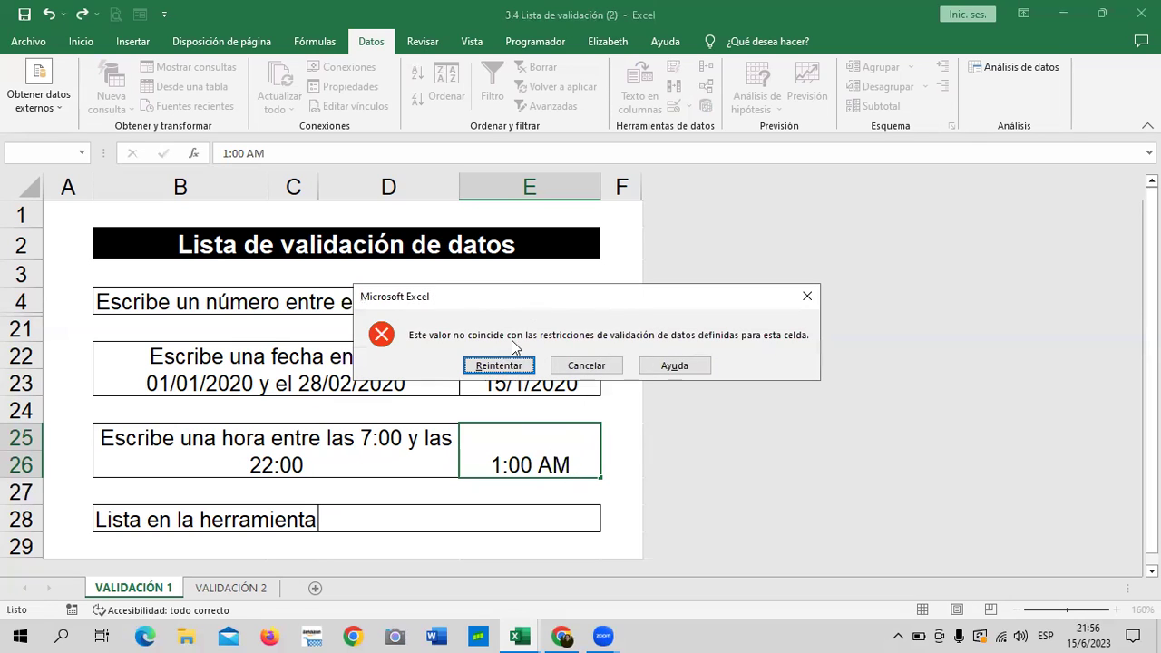
{"action": "left_click", "coordinate": [502, 364]}
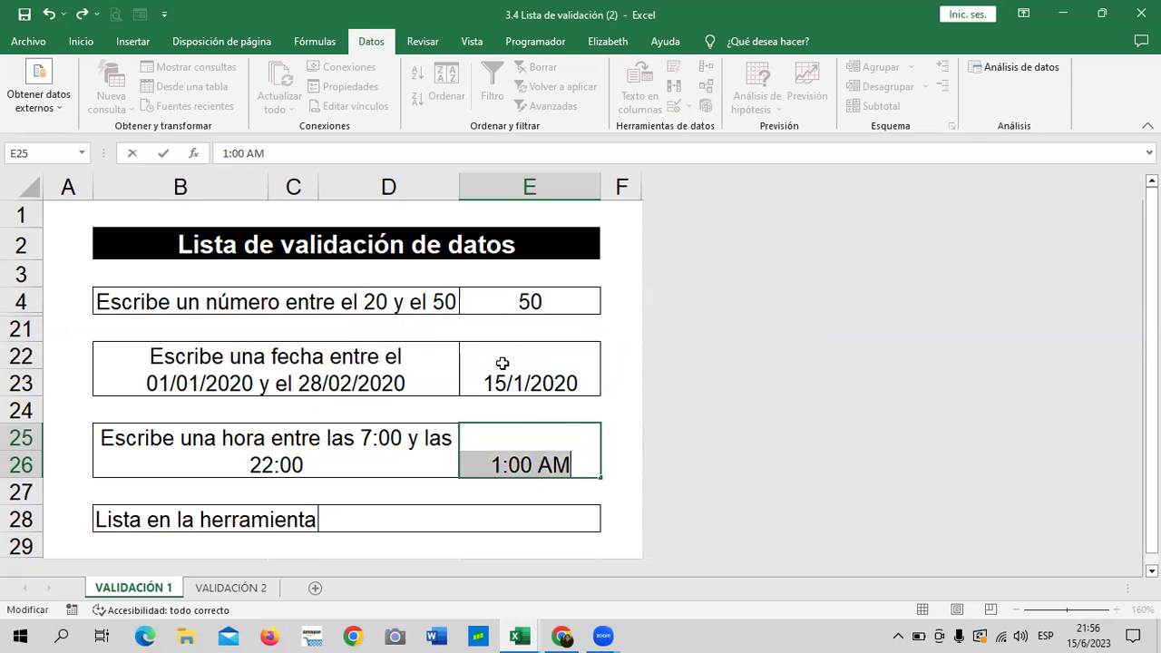
Correct the E25 entry to 12:00 so it is accepted.
{"action": "left_click", "coordinate": [586, 456]}
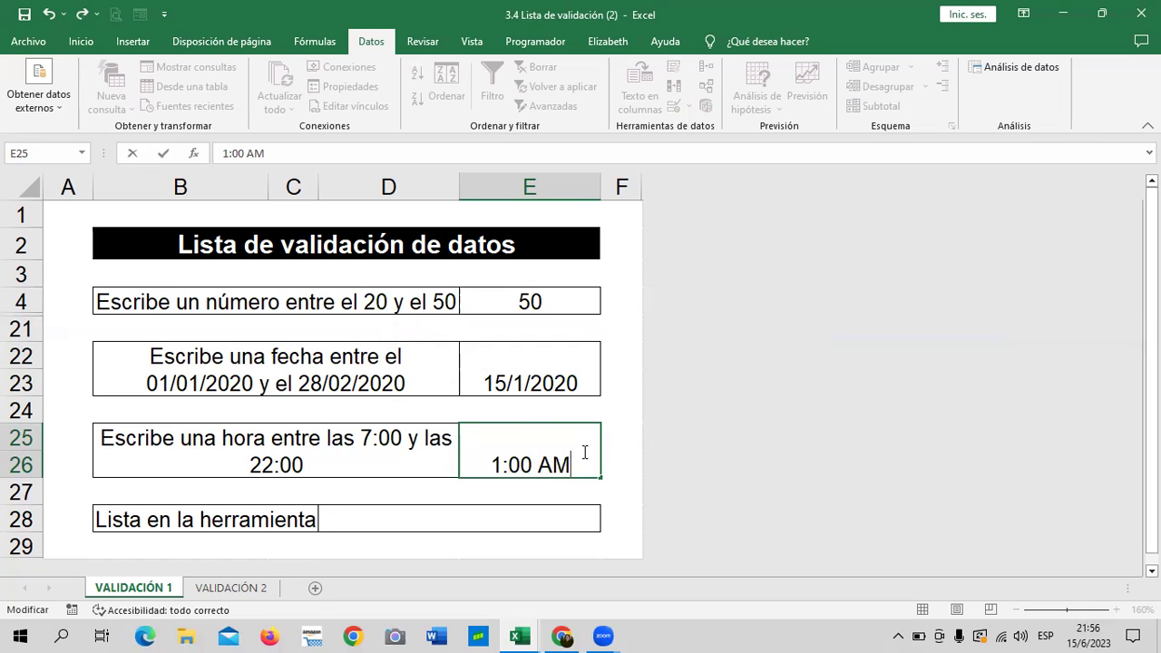
{"action": "key", "text": "BackSpace"}
{"action": "key", "text": "BackSpace"}
{"action": "key", "text": "BackSpace"}
{"action": "key", "text": "BackSpace"}
{"action": "key", "text": "BackSpace"}
{"action": "key", "text": "BackSpace"}
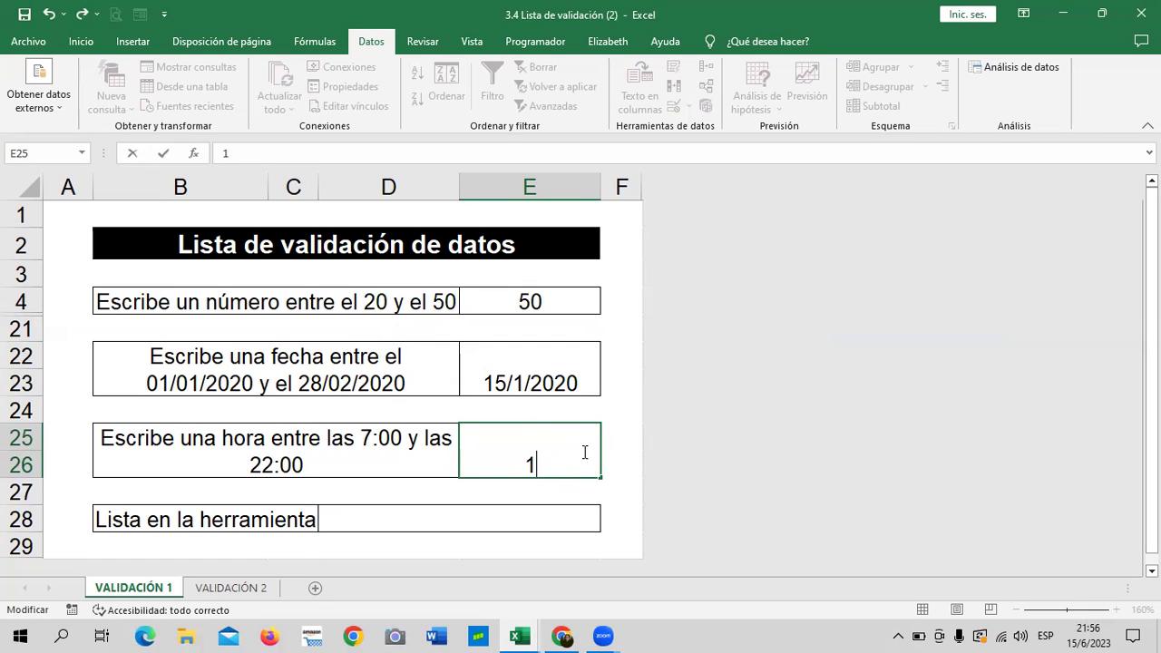
{"action": "key", "text": "BackSpace"}
{"action": "type", "text": ":00"}
{"action": "key", "text": "ctrl+Return"}
{"action": "key", "text": "Return"}
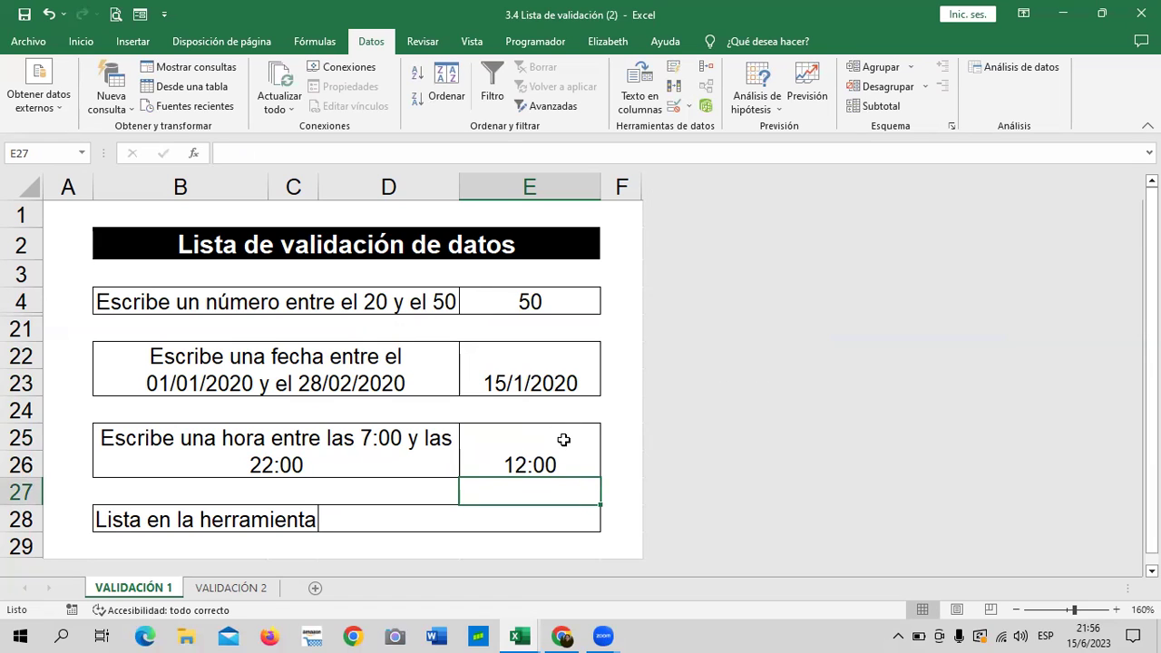
{"action": "left_click", "coordinate": [349, 451]}
{"action": "left_click", "coordinate": [594, 437]}
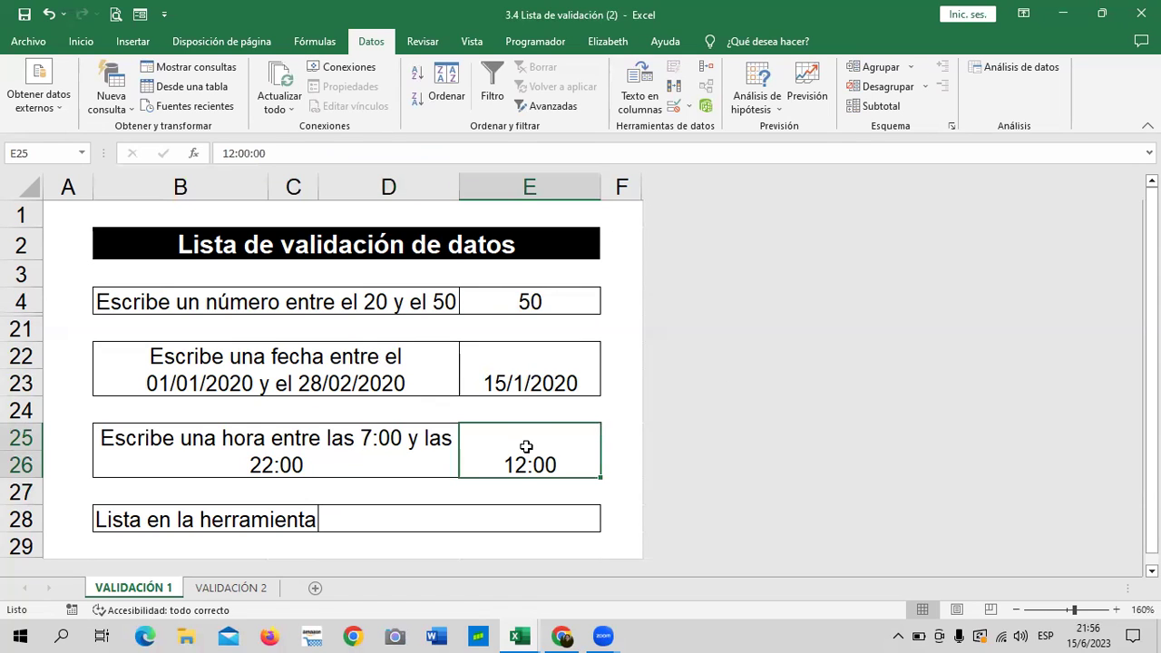
{"action": "left_click", "coordinate": [475, 516]}
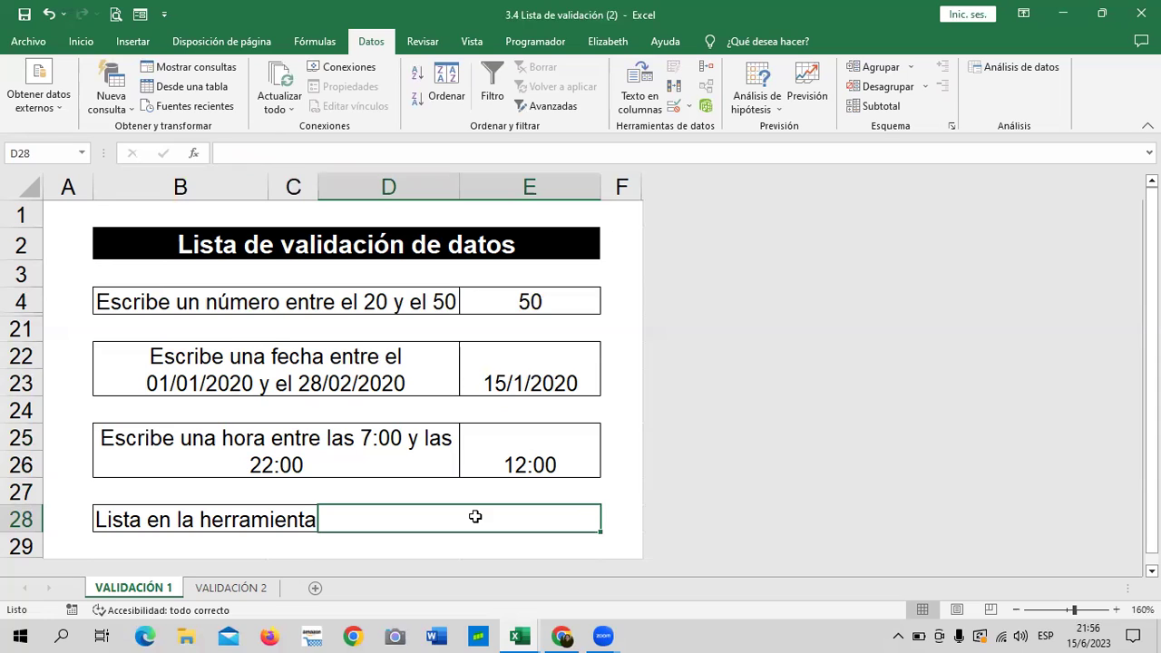
{"action": "left_click", "coordinate": [575, 448]}
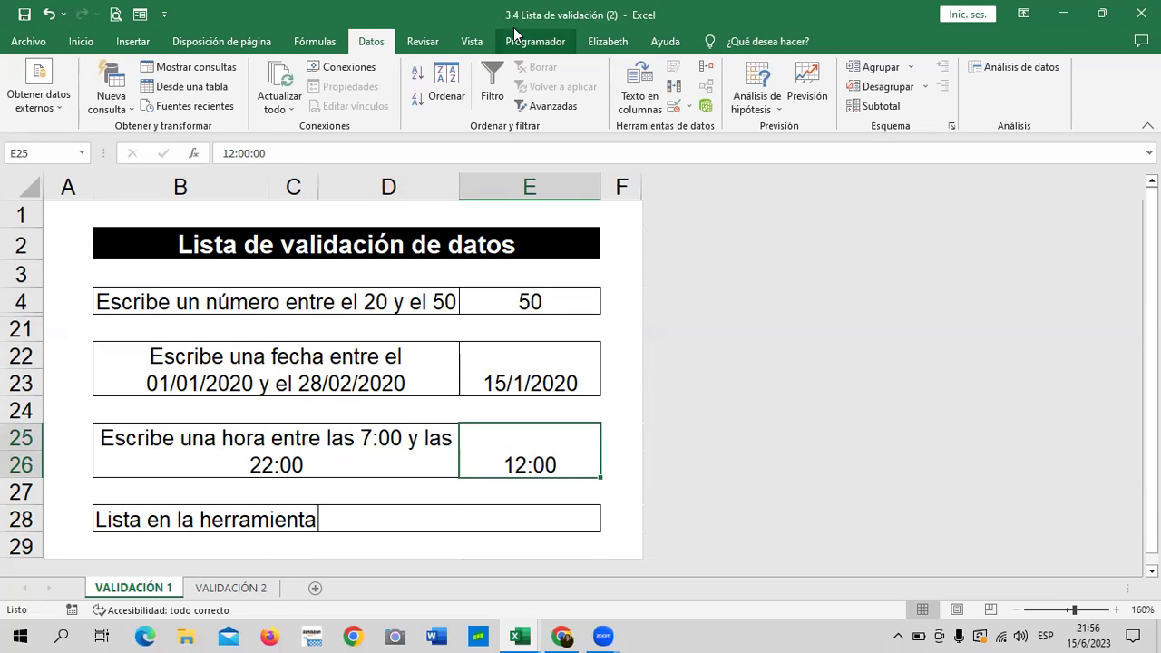
{"action": "left_click", "coordinate": [86, 41]}
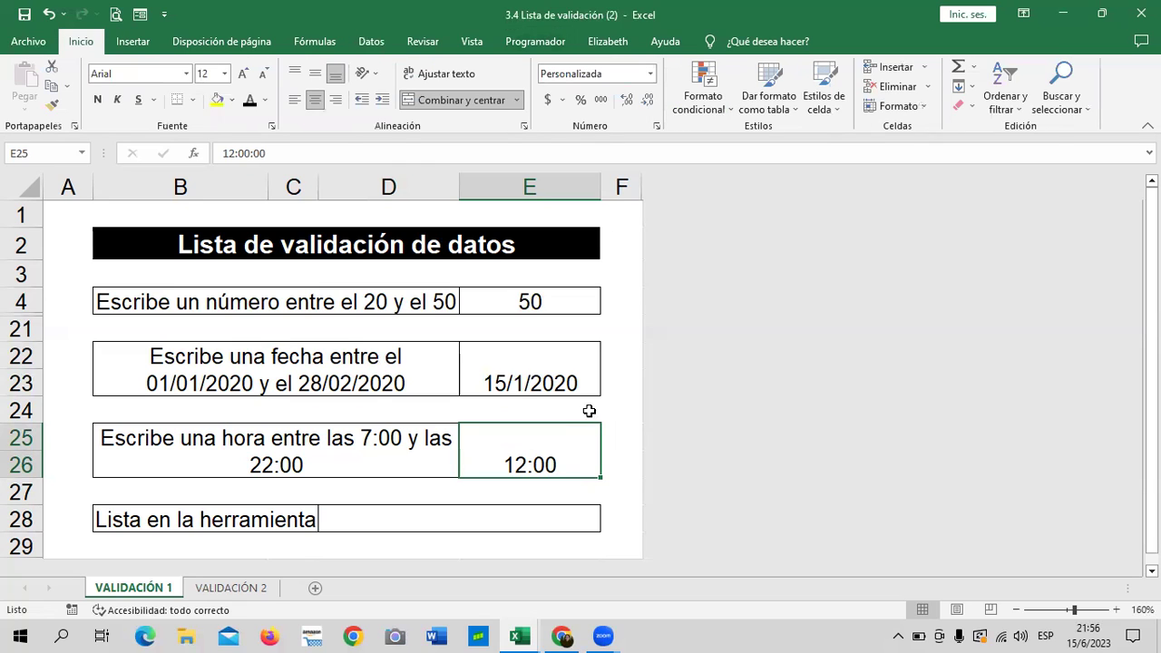
{"action": "left_click", "coordinate": [462, 514]}
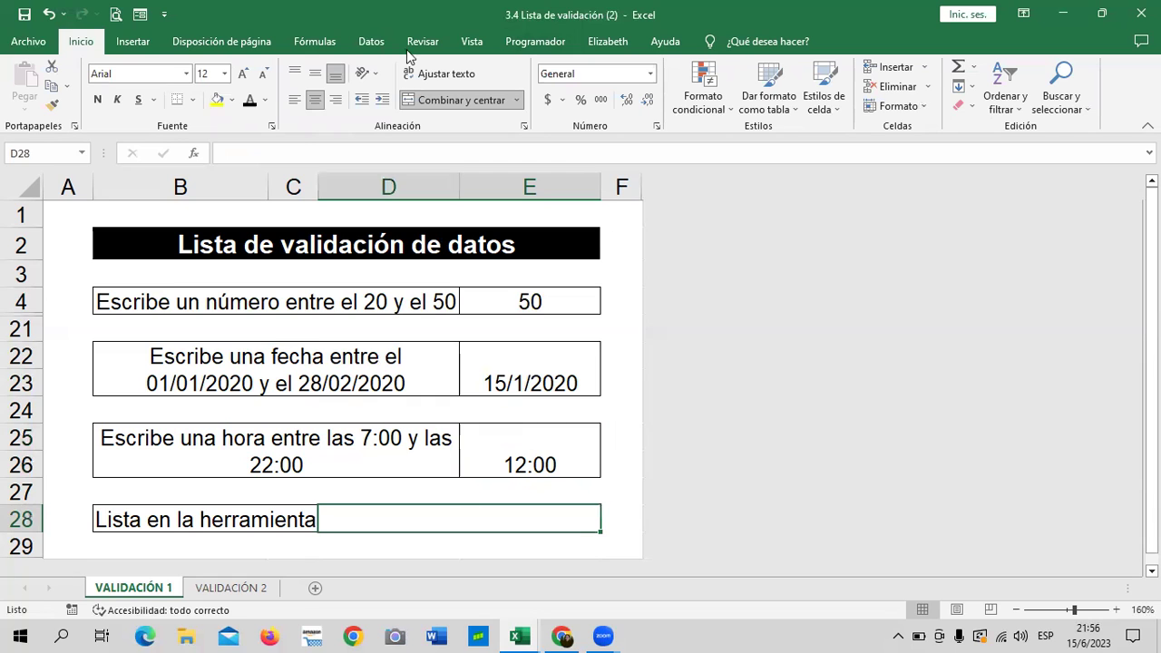
{"action": "left_click", "coordinate": [372, 43]}
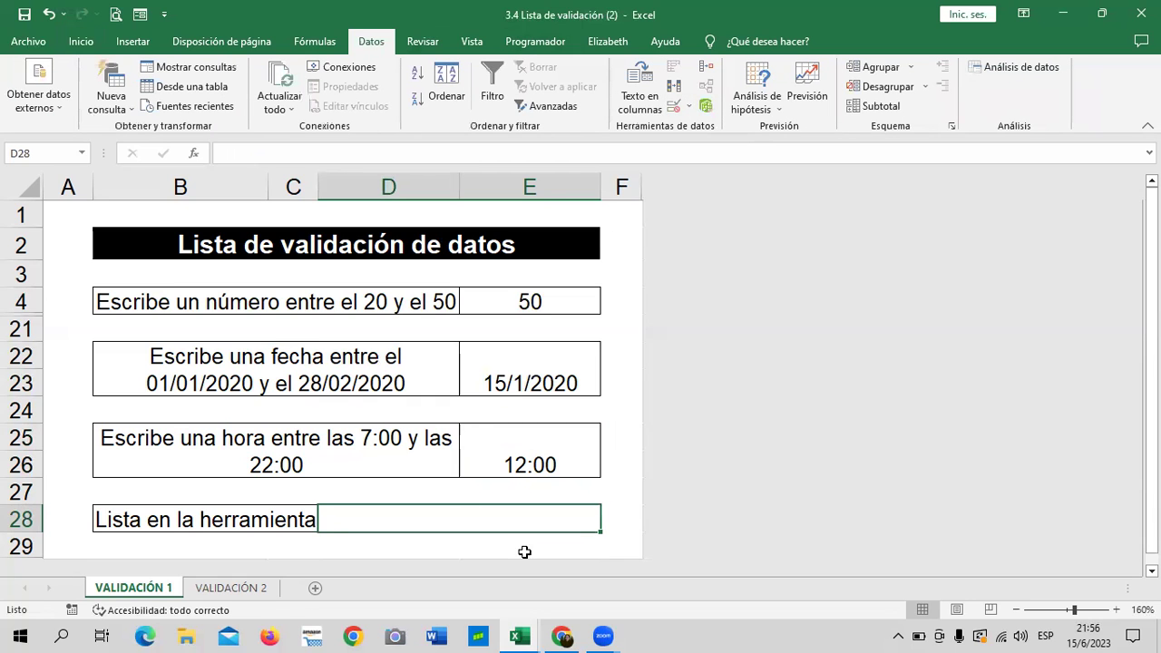
Give D28 a Lista validation with source 'PALA, MARTILLO, CUCHARA'.
{"action": "left_click", "coordinate": [677, 107]}
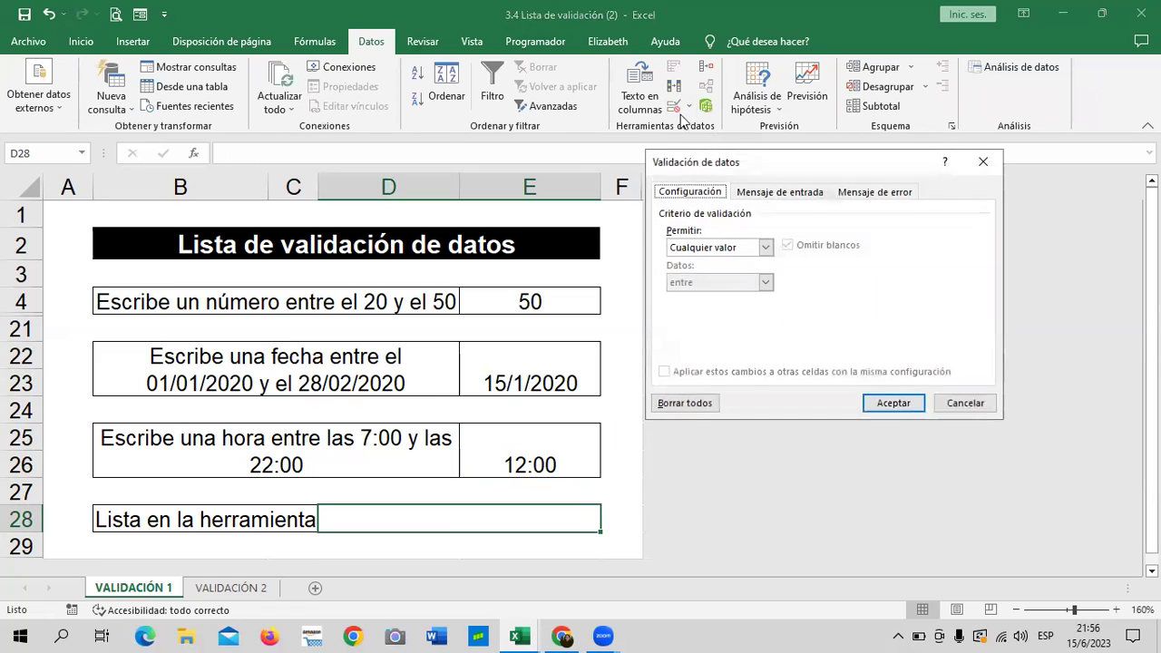
{"action": "left_click", "coordinate": [764, 246]}
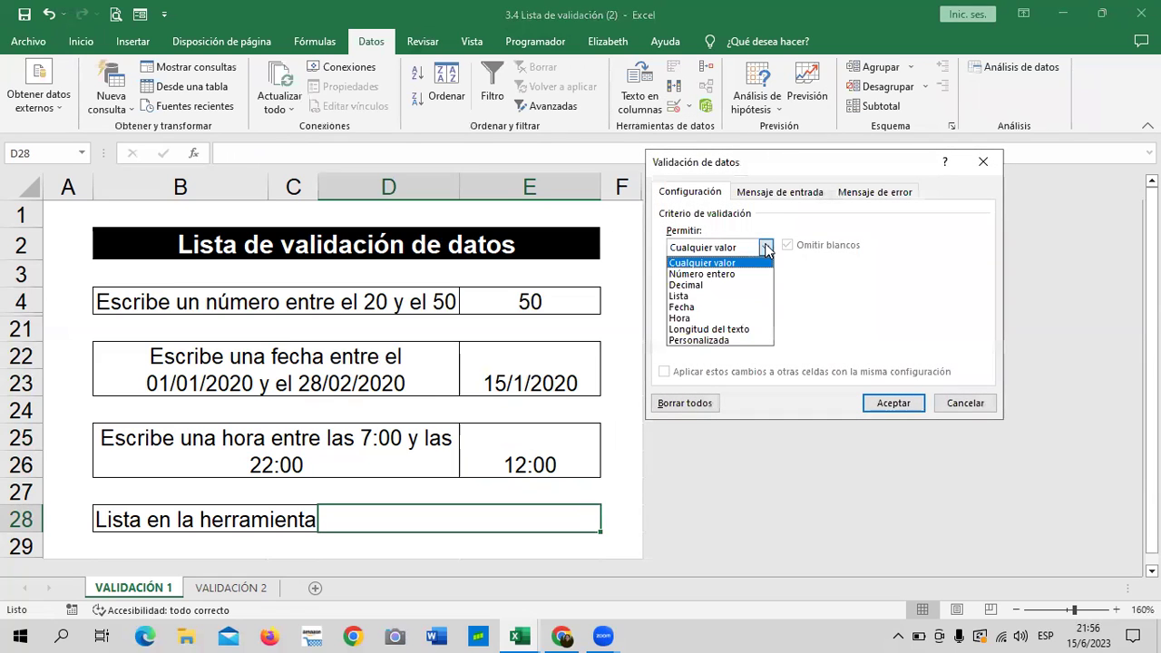
{"action": "left_click", "coordinate": [699, 294]}
{"action": "left_click", "coordinate": [716, 317]}
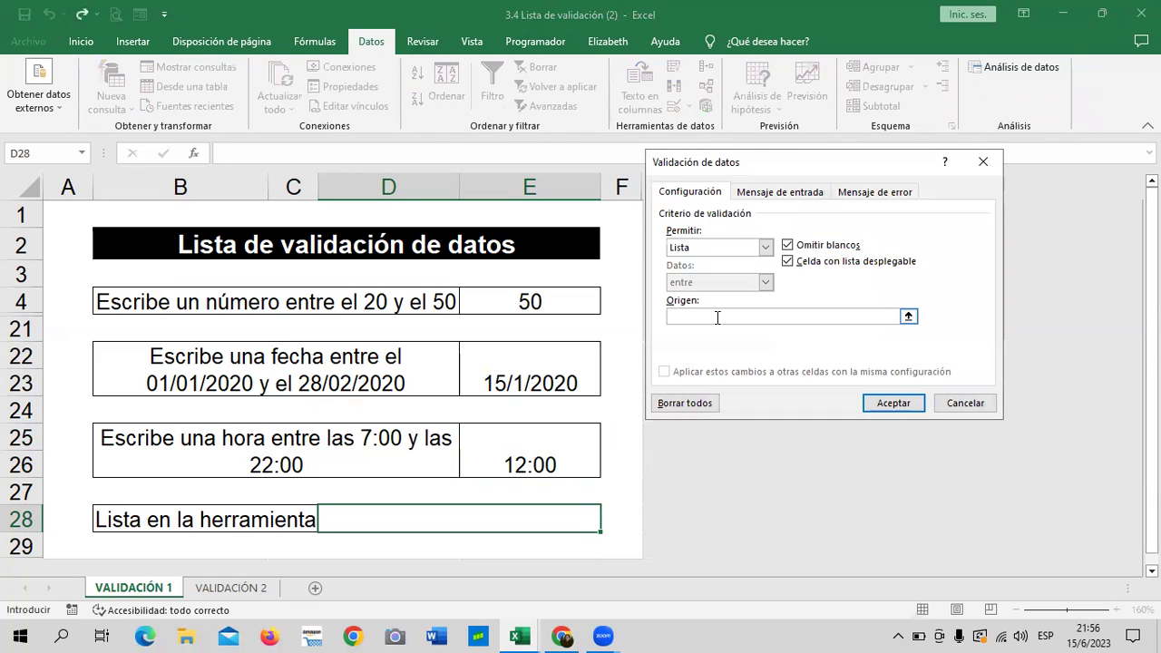
{"action": "type", "text": "PALA, MARTILLO,"}
{"action": "type", "text": " CUCHARA"}
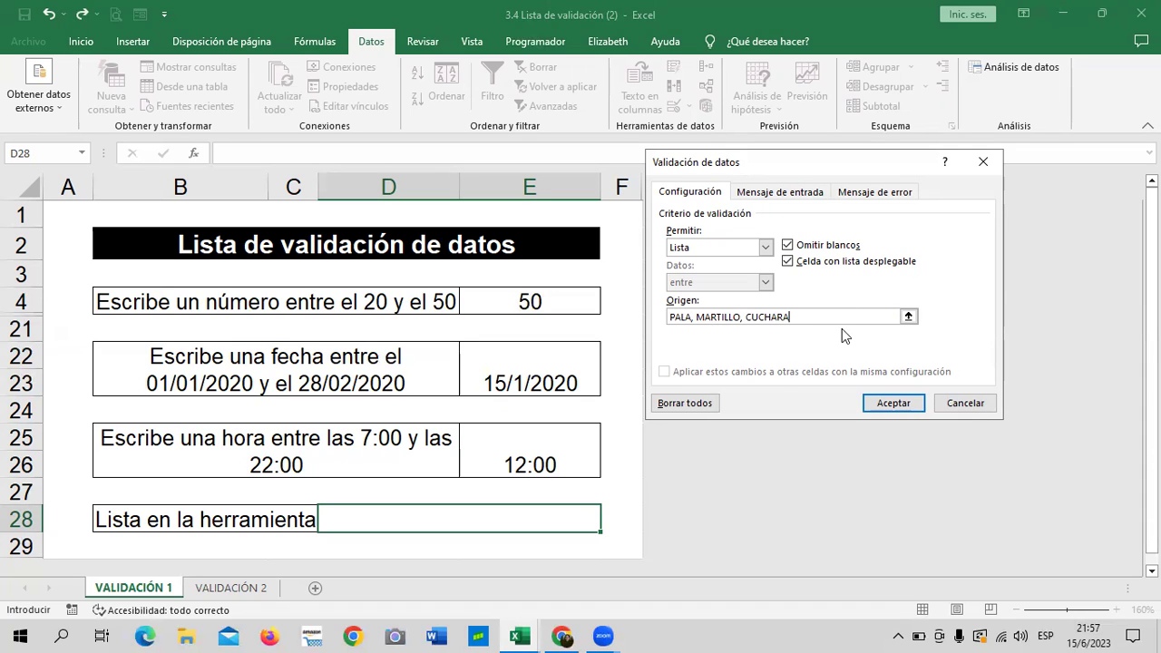
{"action": "left_click", "coordinate": [876, 399]}
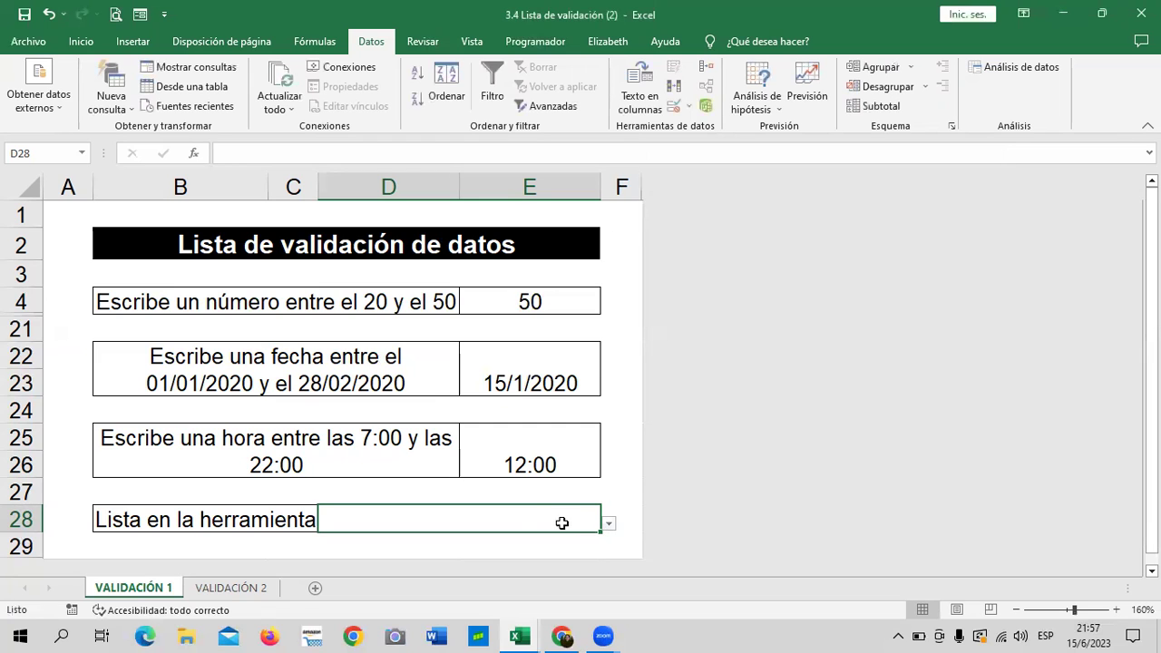
Pick the single combined 'PALA, MARTILLO, CUCHARA' item from D28's dropdown.
{"action": "left_click", "coordinate": [609, 525]}
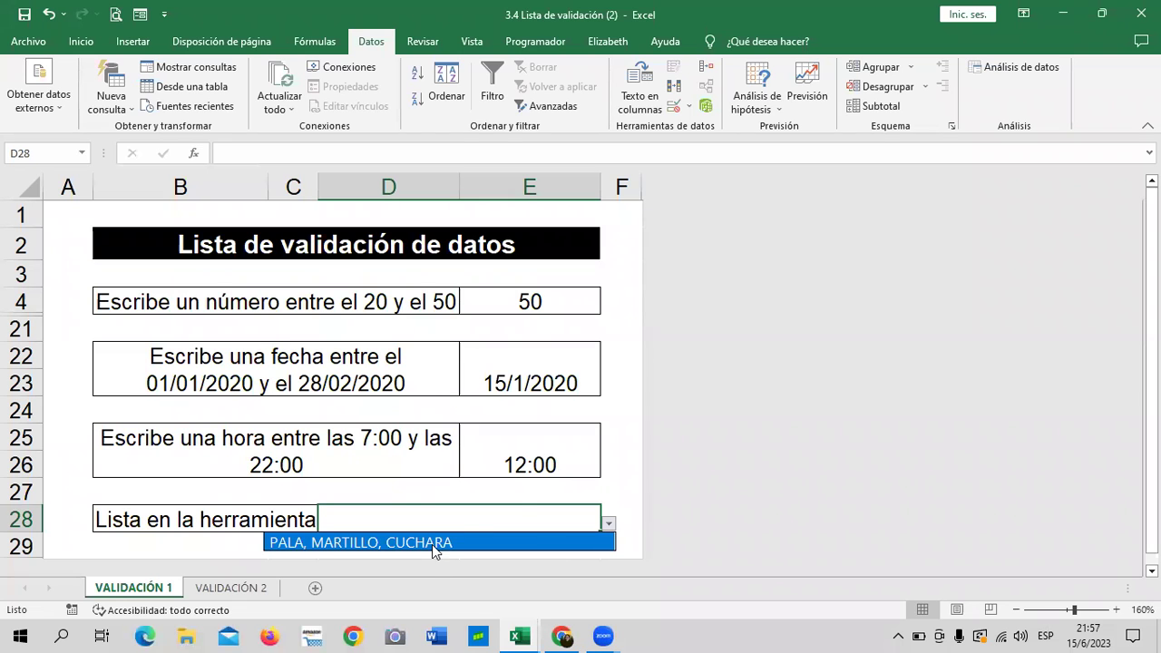
{"action": "left_click", "coordinate": [493, 515]}
{"action": "left_click", "coordinate": [1152, 570]}
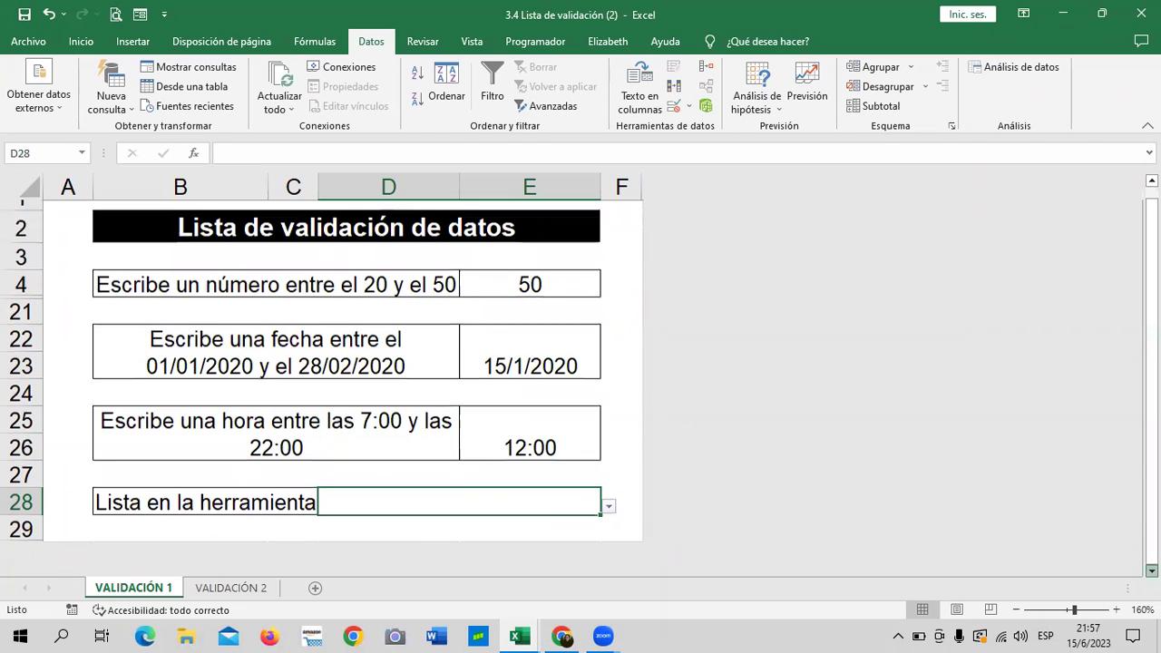
{"action": "scroll", "coordinate": [608, 466], "scroll_direction": "down", "scroll_amount": 1}
{"action": "left_click", "coordinate": [609, 464]}
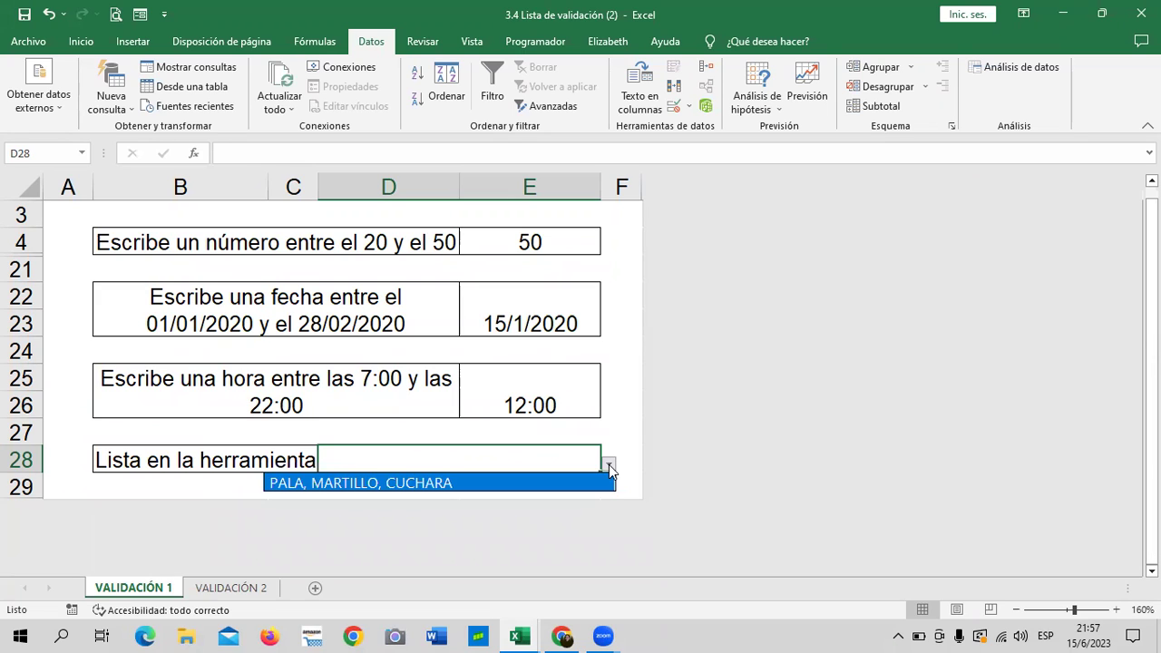
{"action": "left_click", "coordinate": [449, 460]}
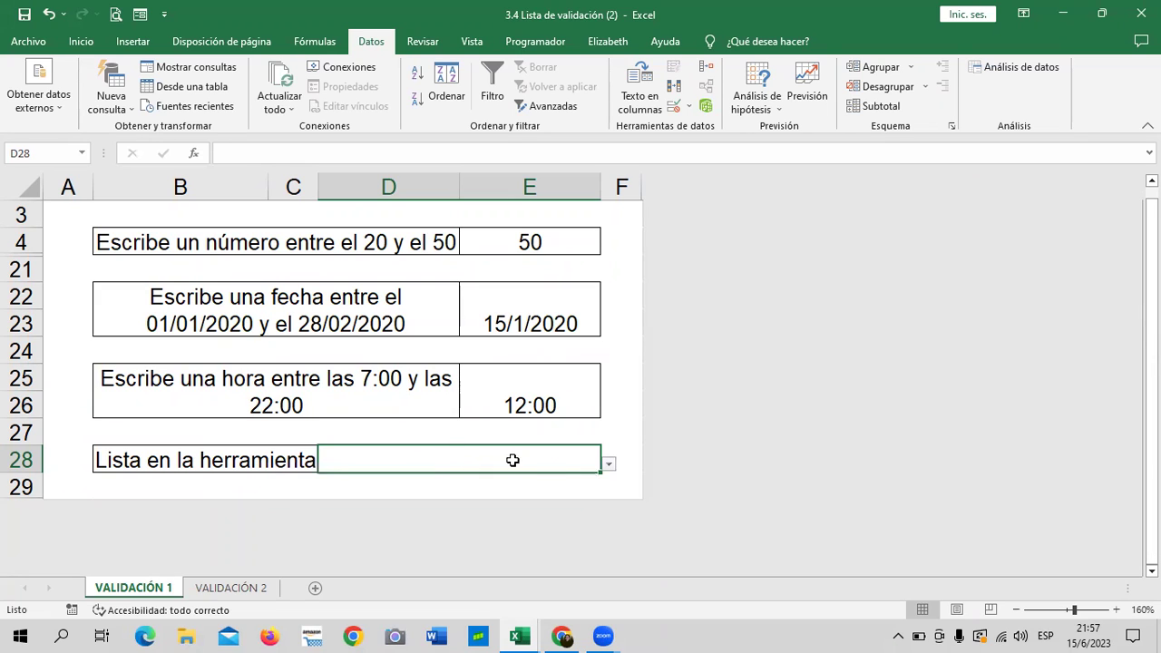
{"action": "left_click", "coordinate": [608, 464]}
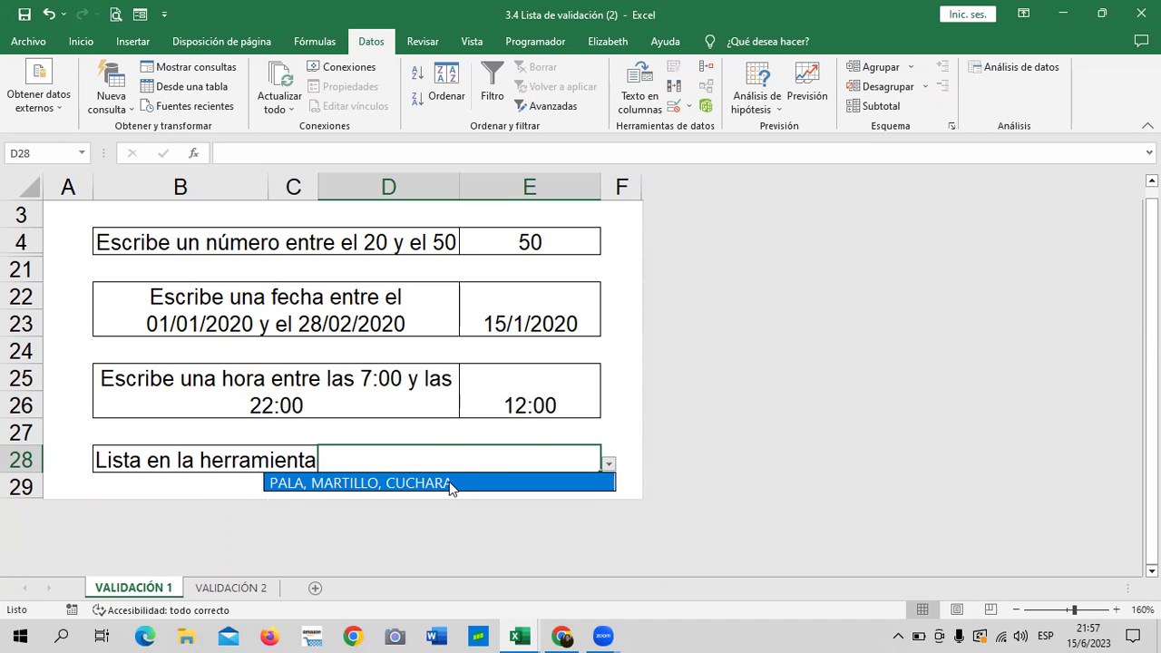
{"action": "left_click", "coordinate": [444, 482]}
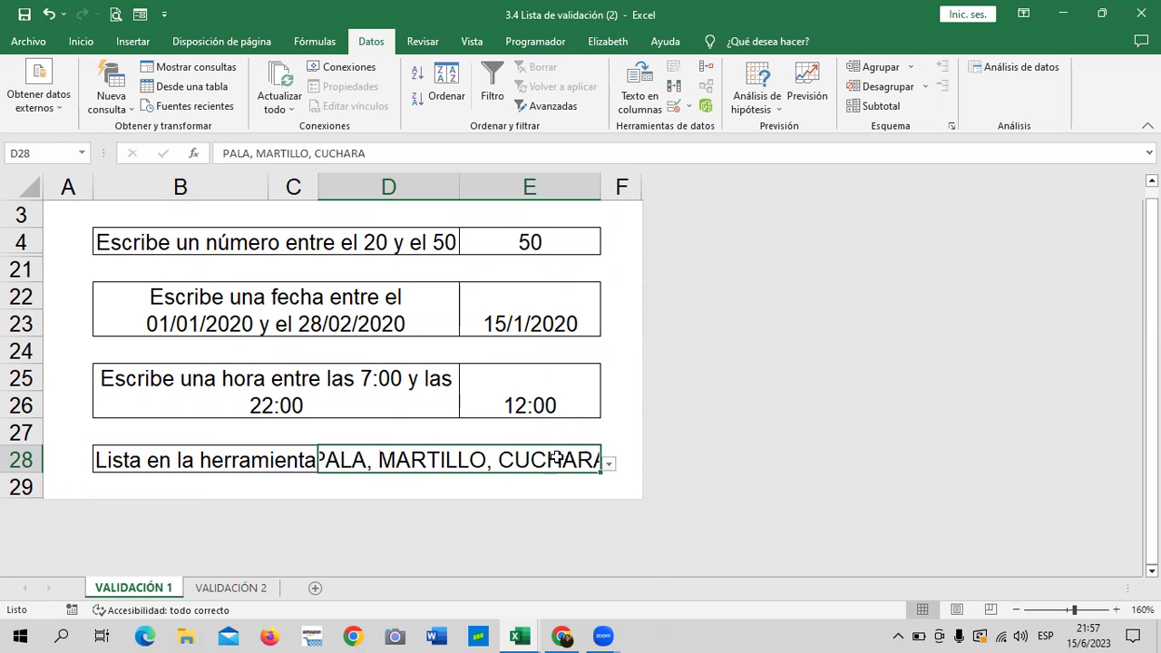
Change D28's list source to 'PALA; MARTILLO; CUCHARA; SINCEL' as separate items.
{"action": "left_click", "coordinate": [609, 462]}
{"action": "left_click", "coordinate": [488, 464]}
{"action": "left_click", "coordinate": [674, 106]}
{"action": "left_click", "coordinate": [693, 316]}
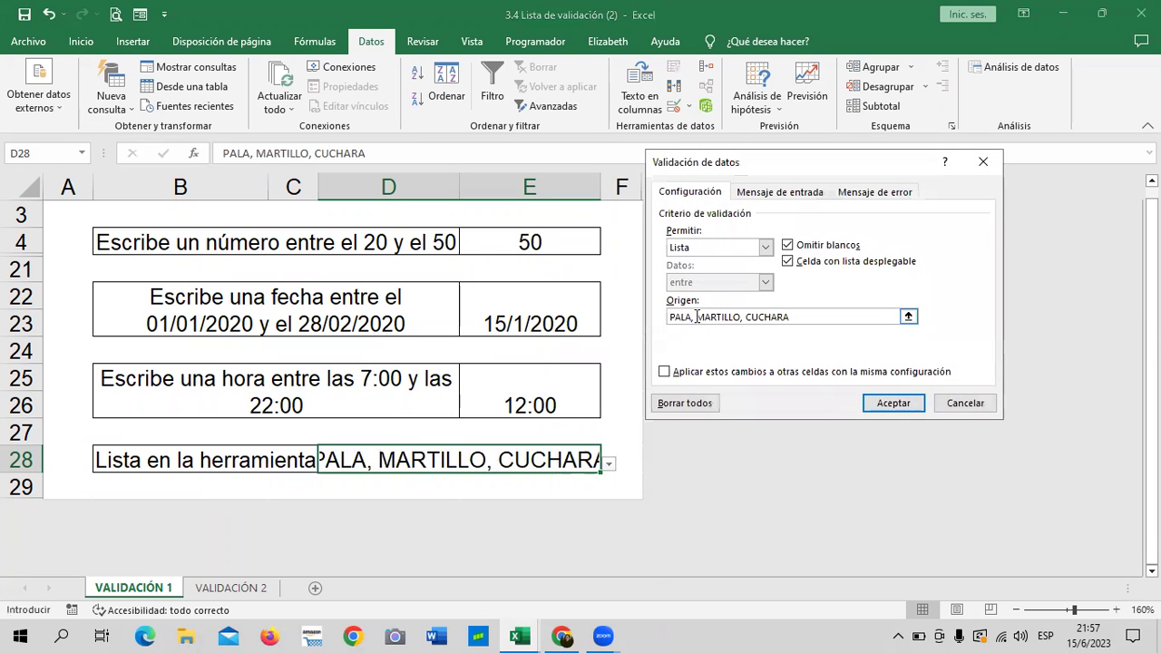
{"action": "key", "text": "Right"}
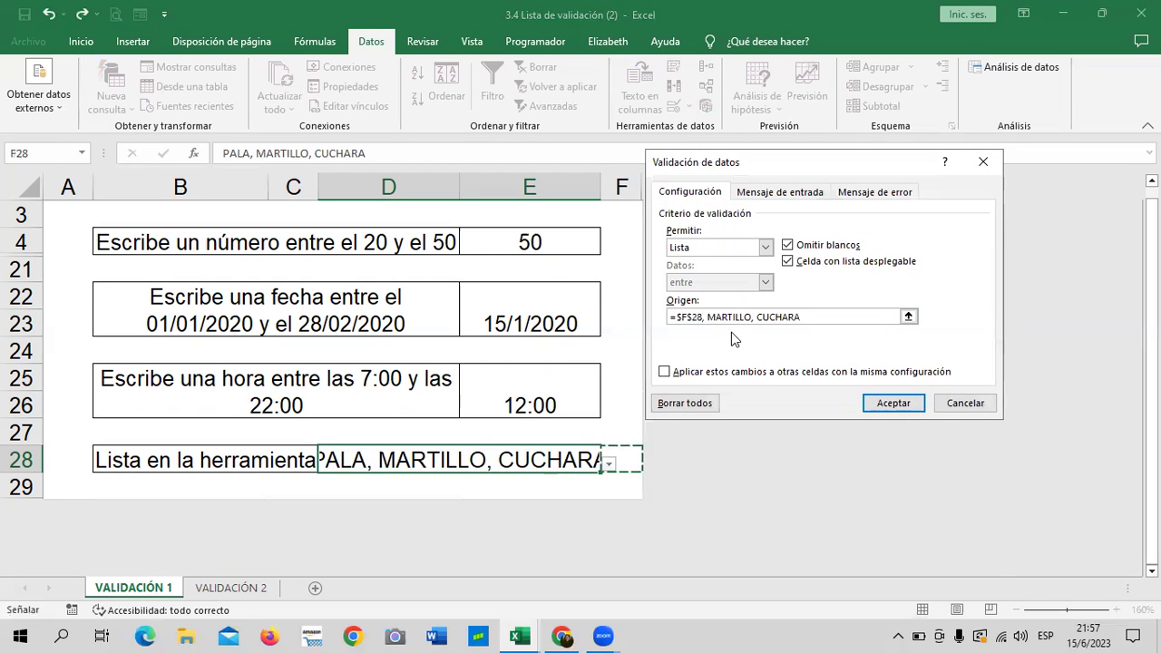
{"action": "left_click_drag", "start_coordinate": [823, 317], "coordinate": [669, 316]}
{"action": "key", "text": "Delete"}
{"action": "type", "text": "PALA; MARTILLO; CUCHATRA; SINCEL"}
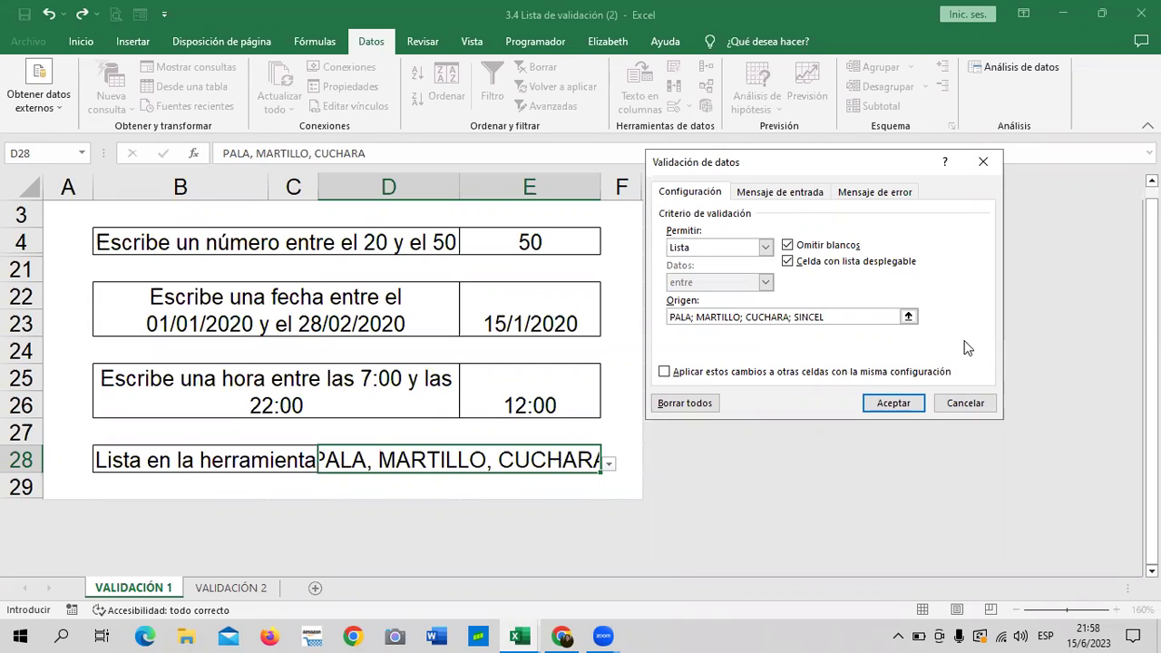
{"action": "left_click", "coordinate": [902, 404]}
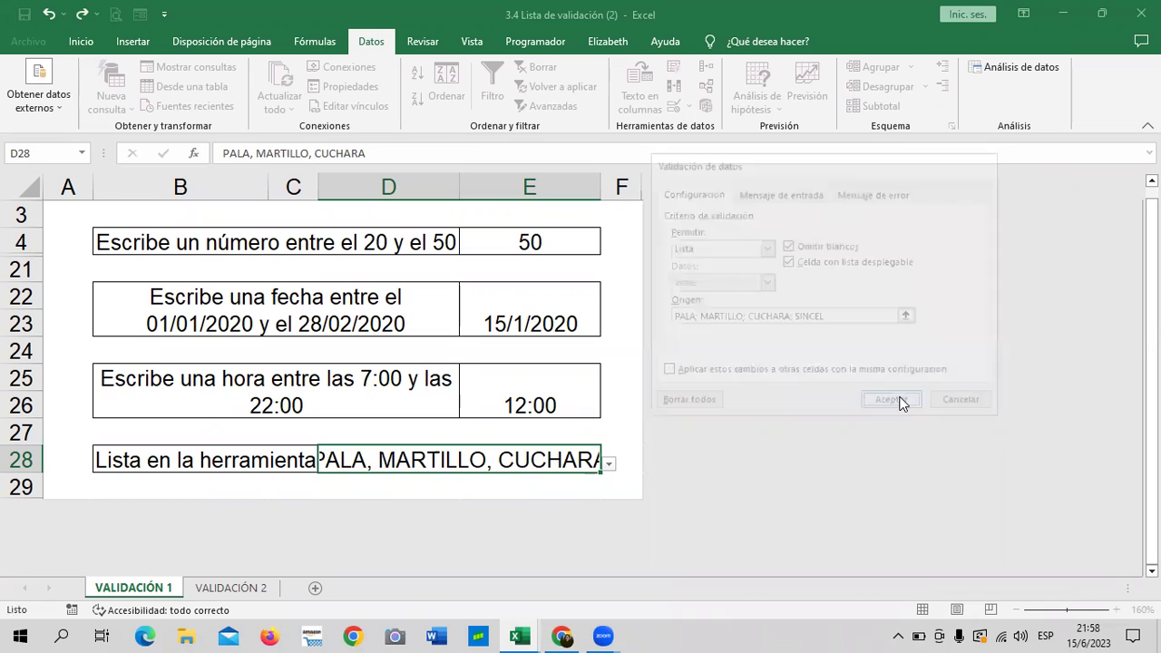
Test D28's dropdown by picking MARTILLO, PALA, SINCEL, then MARTILLO again.
{"action": "left_click", "coordinate": [609, 463]}
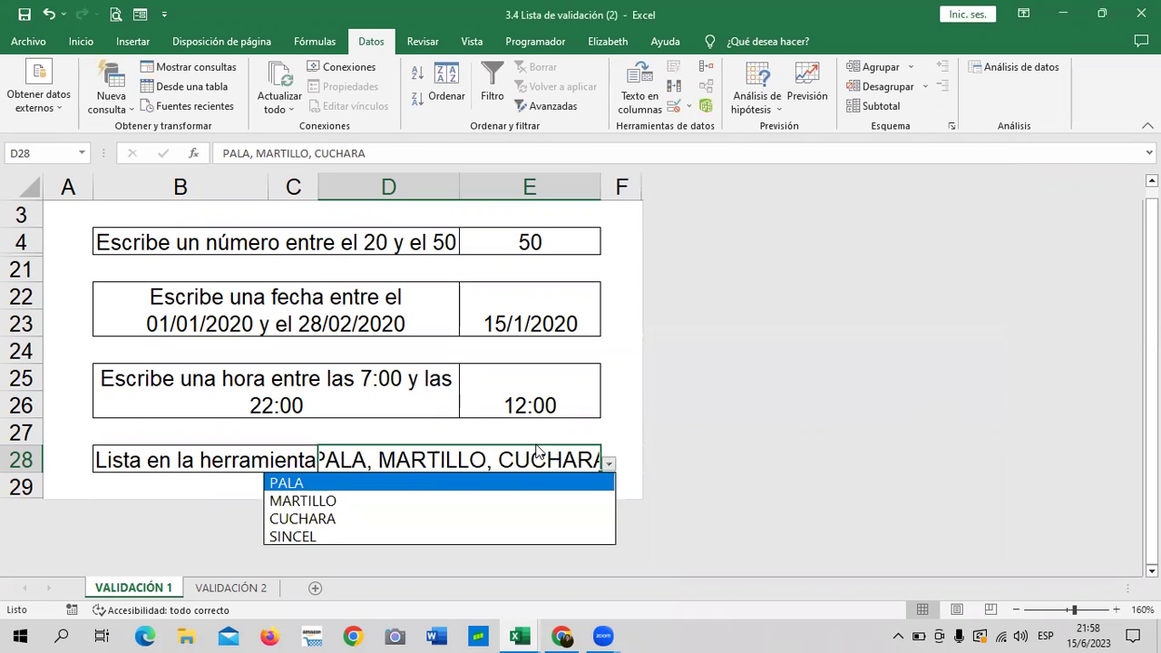
{"action": "left_click", "coordinate": [403, 501]}
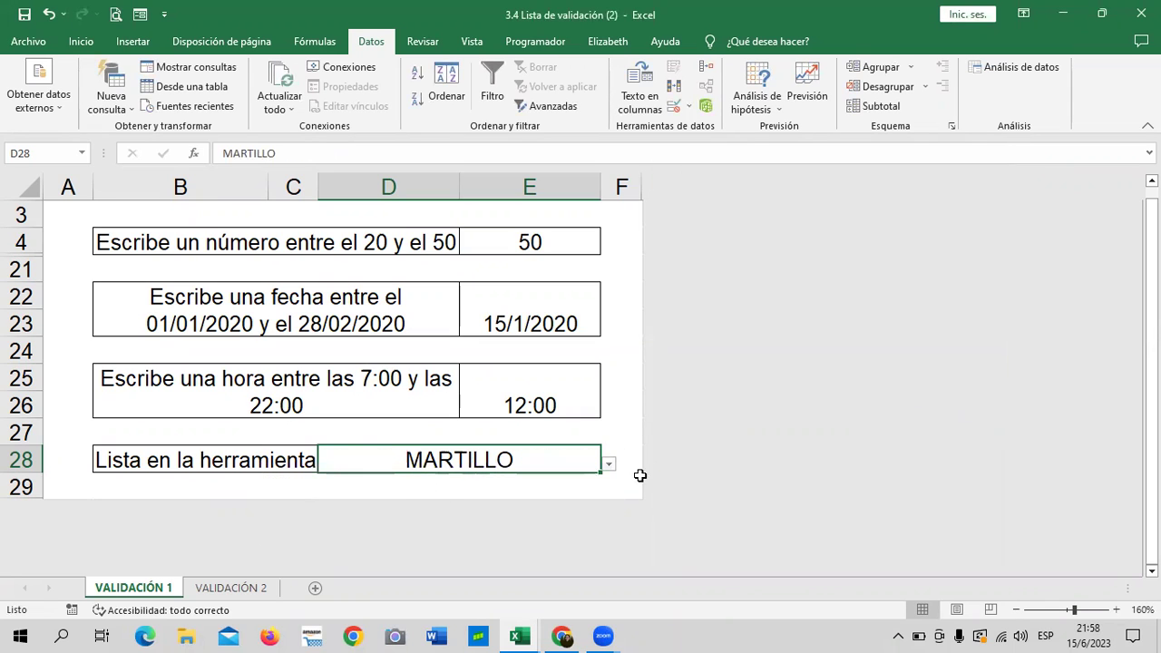
{"action": "left_click", "coordinate": [607, 466]}
{"action": "left_click", "coordinate": [508, 489]}
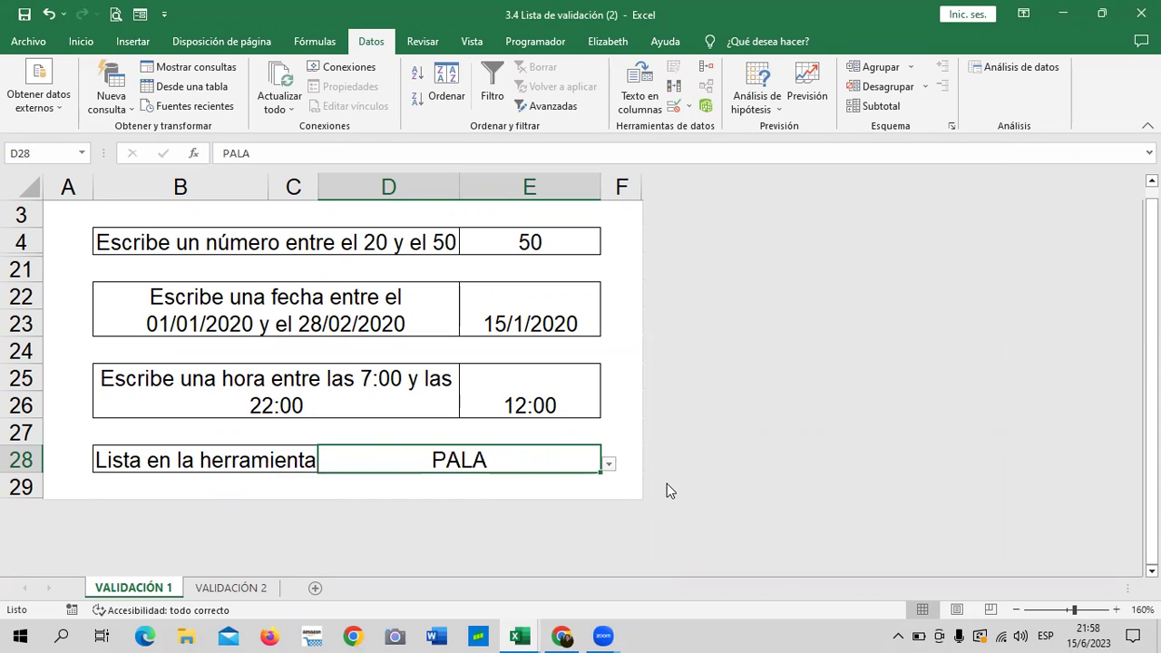
{"action": "left_click", "coordinate": [610, 464]}
{"action": "left_click", "coordinate": [493, 537]}
{"action": "left_click", "coordinate": [609, 465]}
{"action": "left_click", "coordinate": [453, 502]}
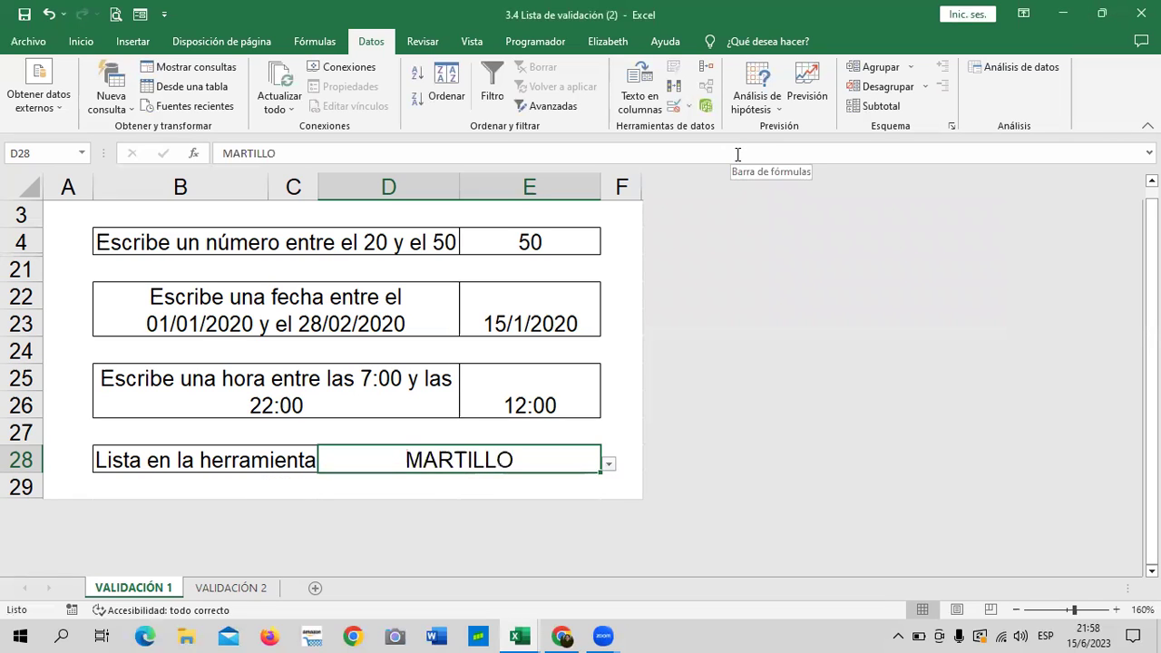
Switch D28's validation from Lista to Personalizada after reviewing the message tabs.
{"action": "left_click", "coordinate": [674, 106]}
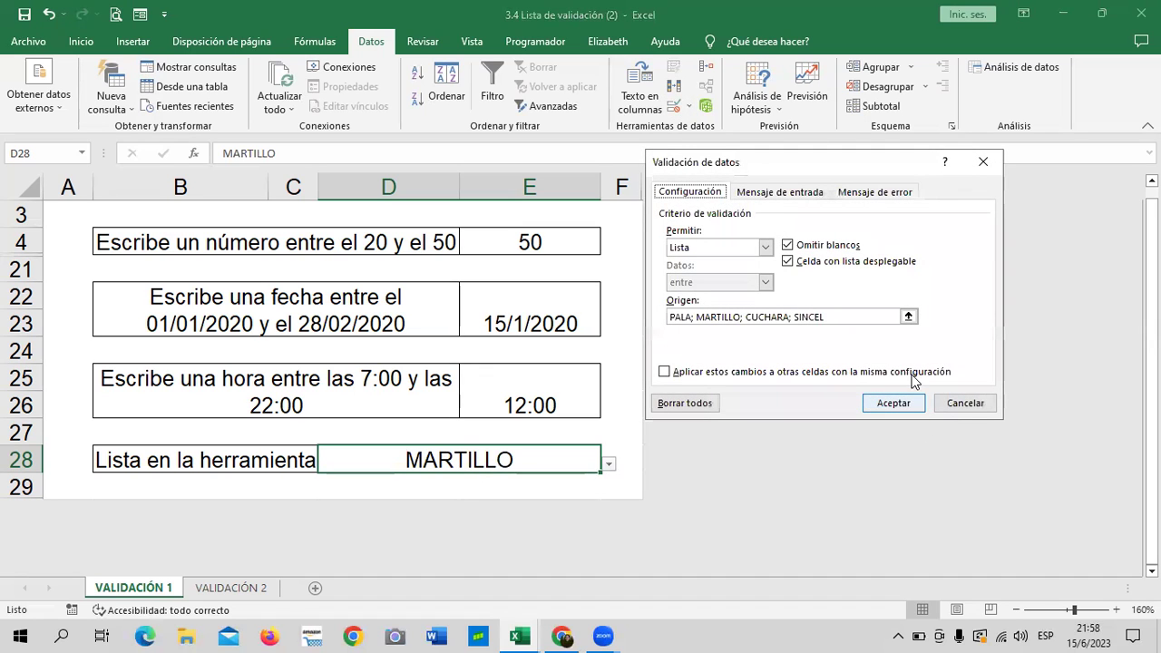
{"action": "left_click", "coordinate": [764, 247]}
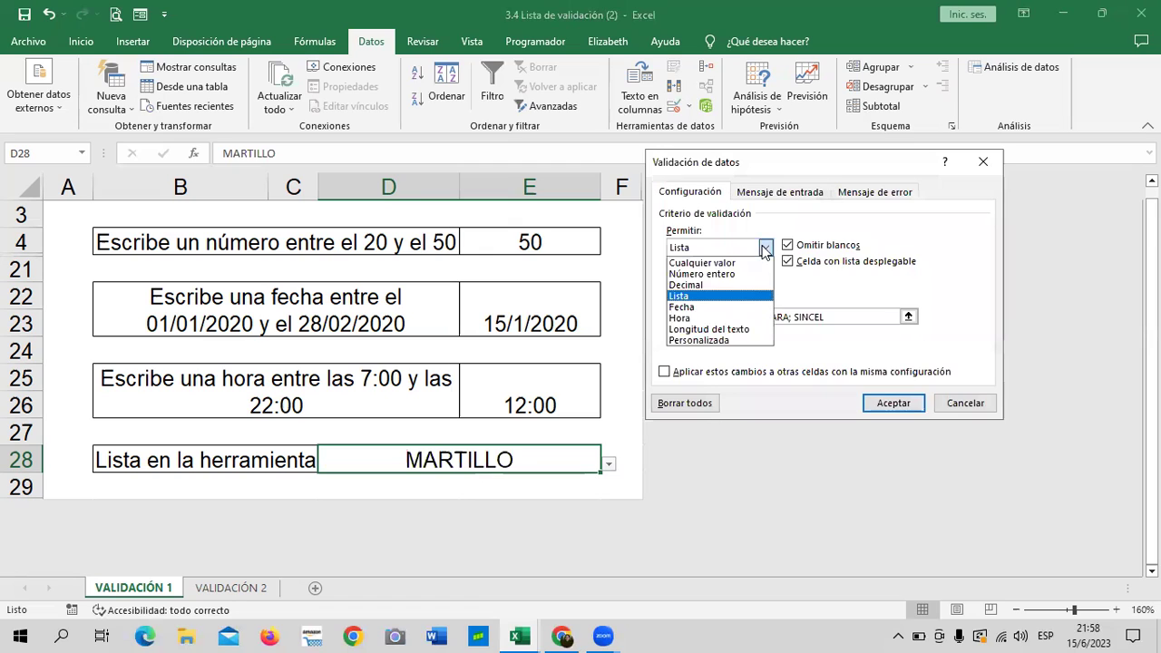
{"action": "left_click", "coordinate": [685, 341]}
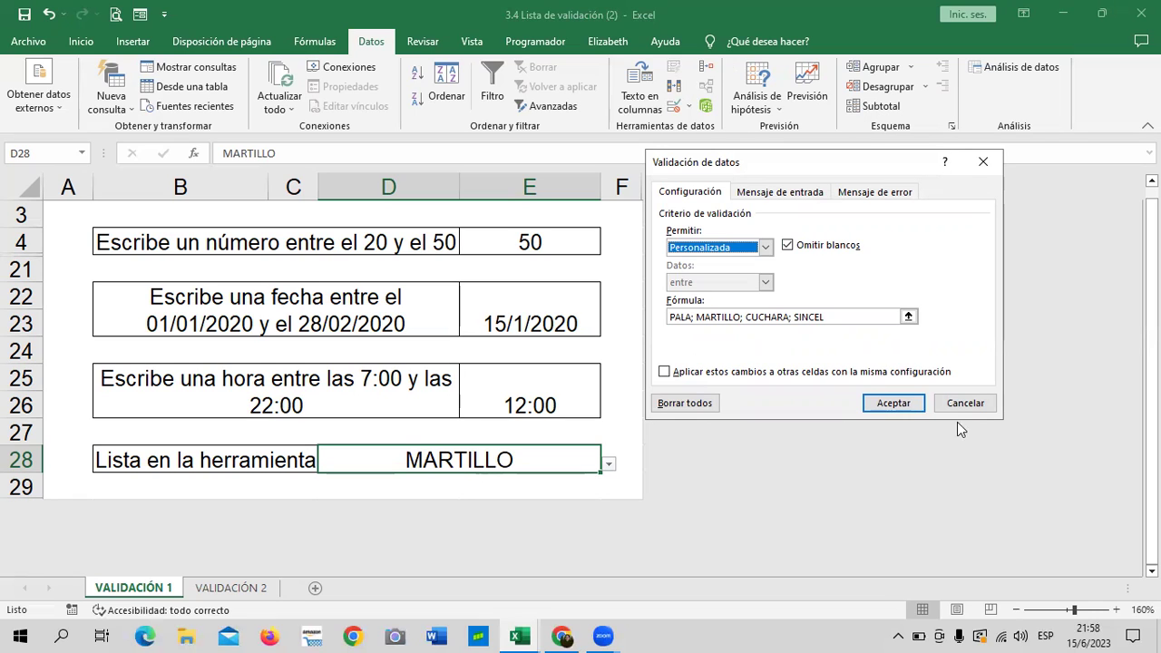
{"action": "left_click", "coordinate": [795, 193]}
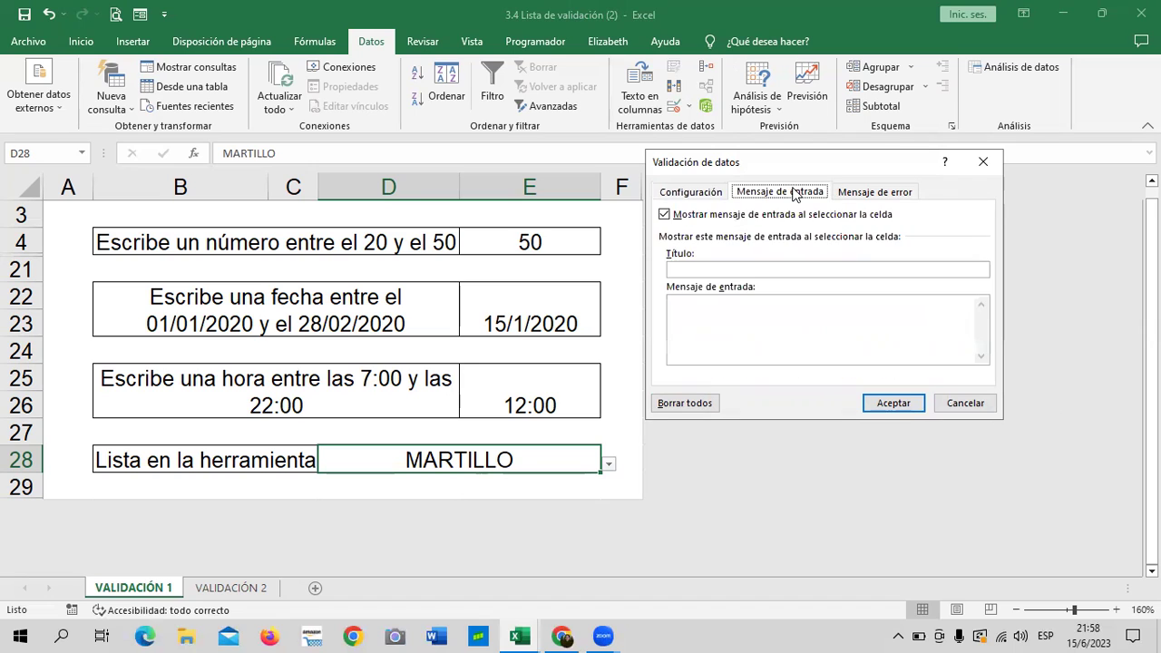
{"action": "left_click", "coordinate": [858, 194]}
{"action": "left_click", "coordinate": [702, 194]}
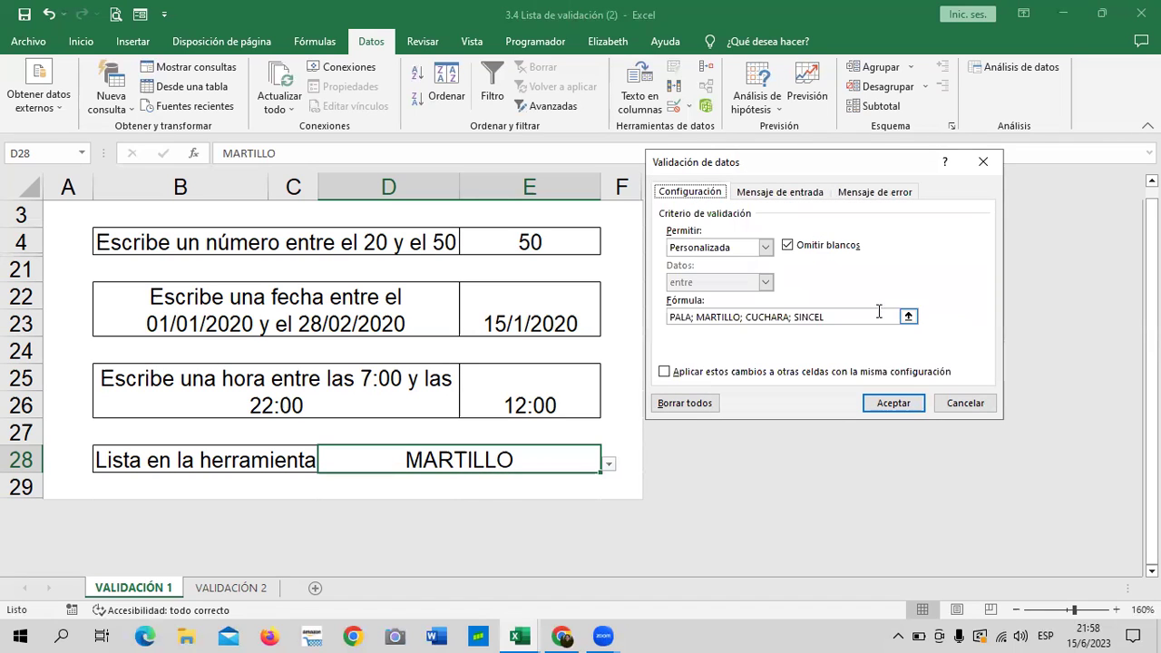
{"action": "left_click", "coordinate": [766, 247]}
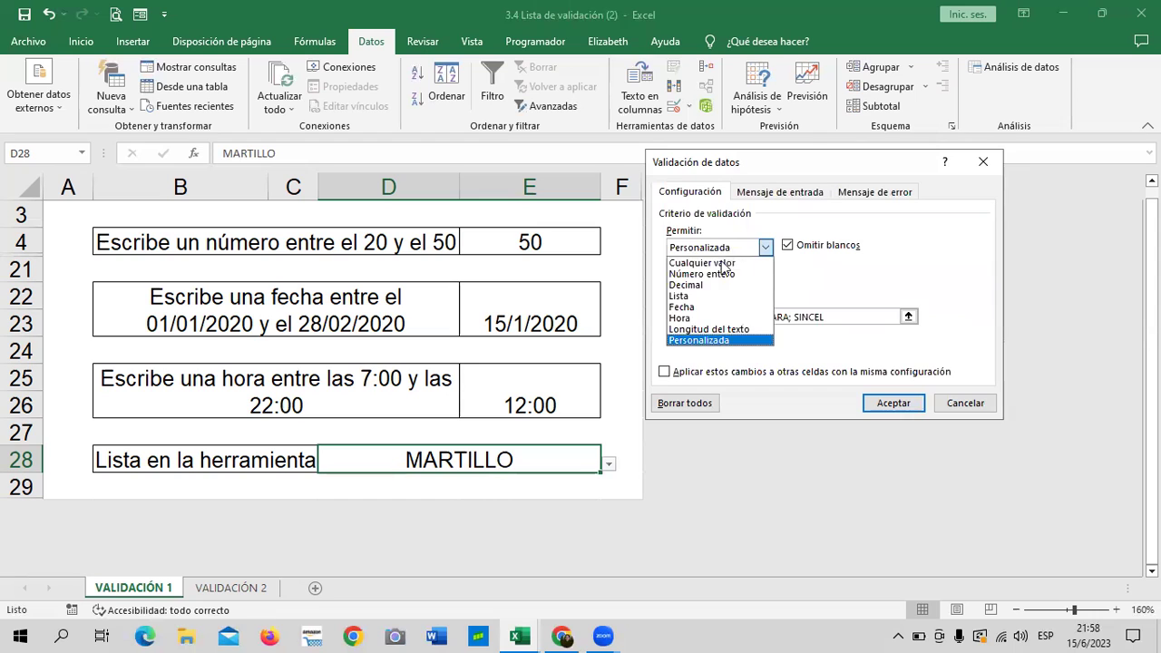
{"action": "left_click", "coordinate": [897, 403]}
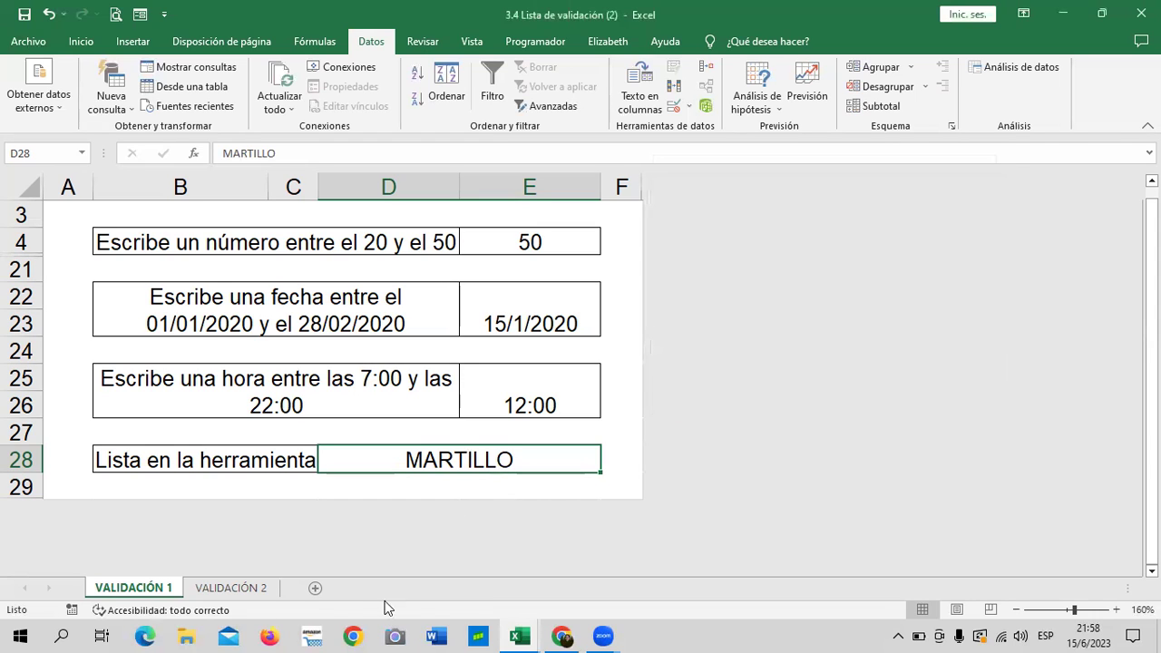
Show the VALIDACIÓN 2 sheet, then return to the Practica de validación grades table and select J6.
{"action": "left_click", "coordinate": [232, 588]}
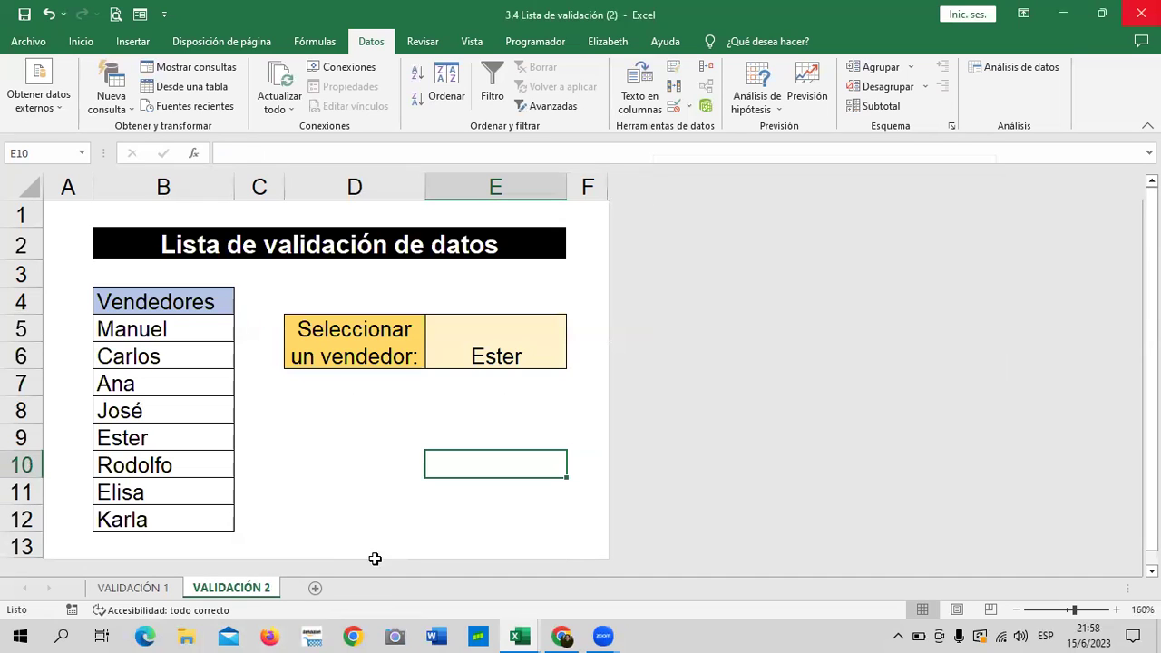
{"action": "left_click", "coordinate": [519, 635]}
{"action": "left_click", "coordinate": [639, 577]}
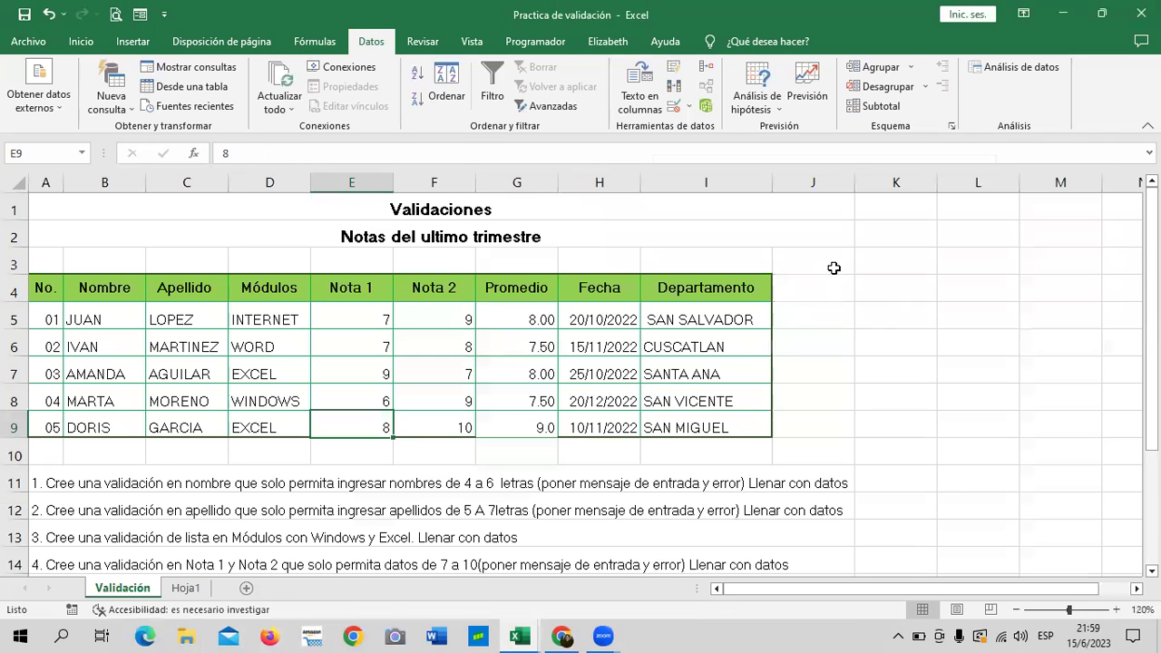
{"action": "left_click", "coordinate": [823, 337]}
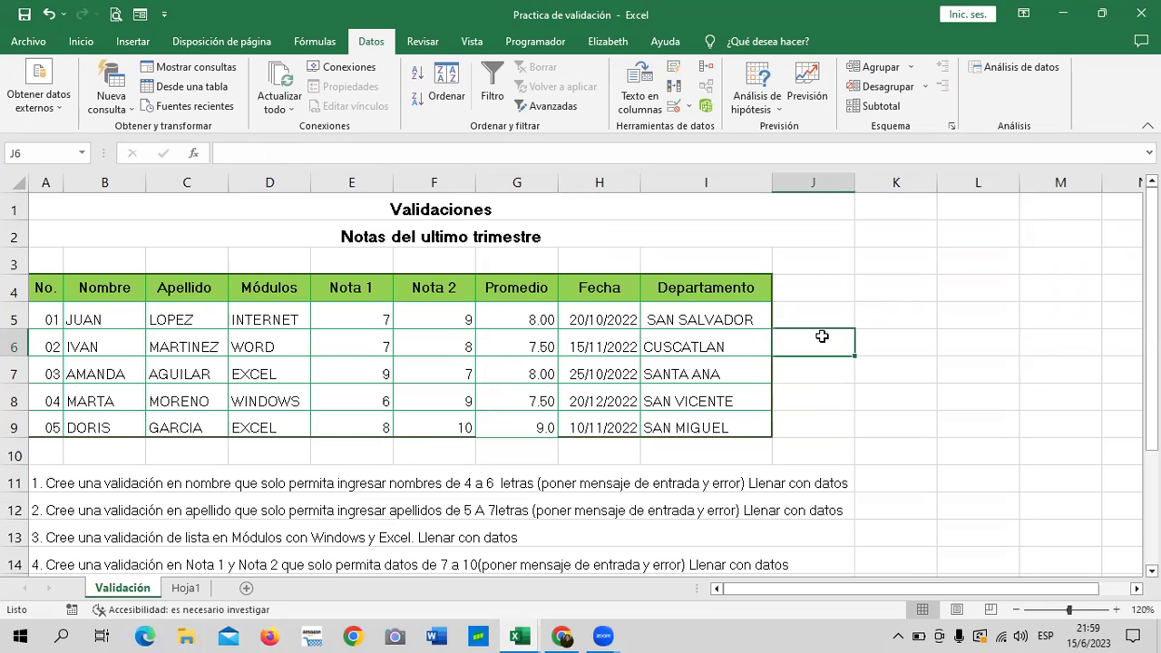
Back in the Inglés Corporativo course, open the 3.11 Laboratorio quiz on data validation.
{"action": "left_click", "coordinate": [563, 635]}
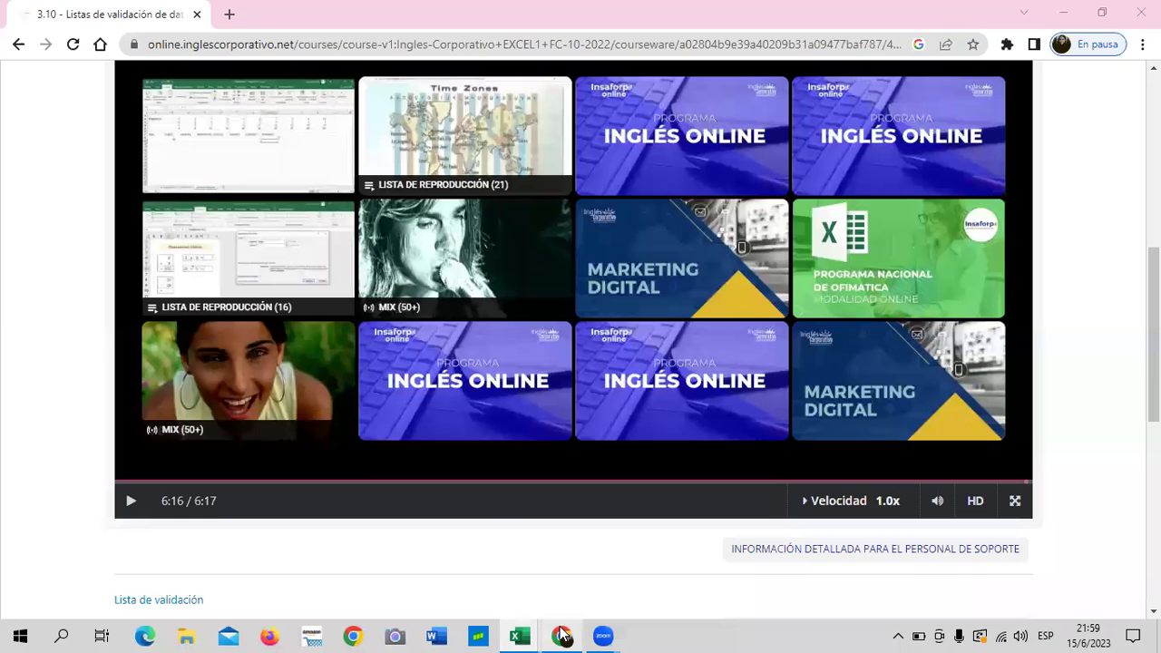
{"action": "scroll", "coordinate": [760, 402], "scroll_direction": "up", "scroll_amount": 5}
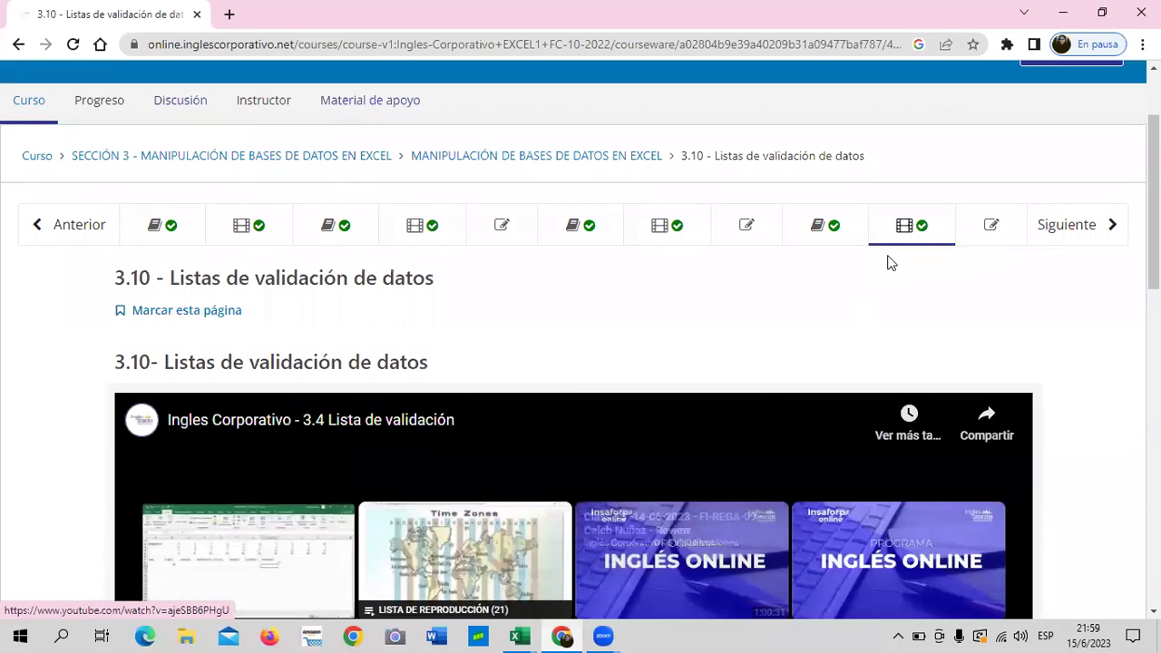
{"action": "left_click", "coordinate": [973, 235]}
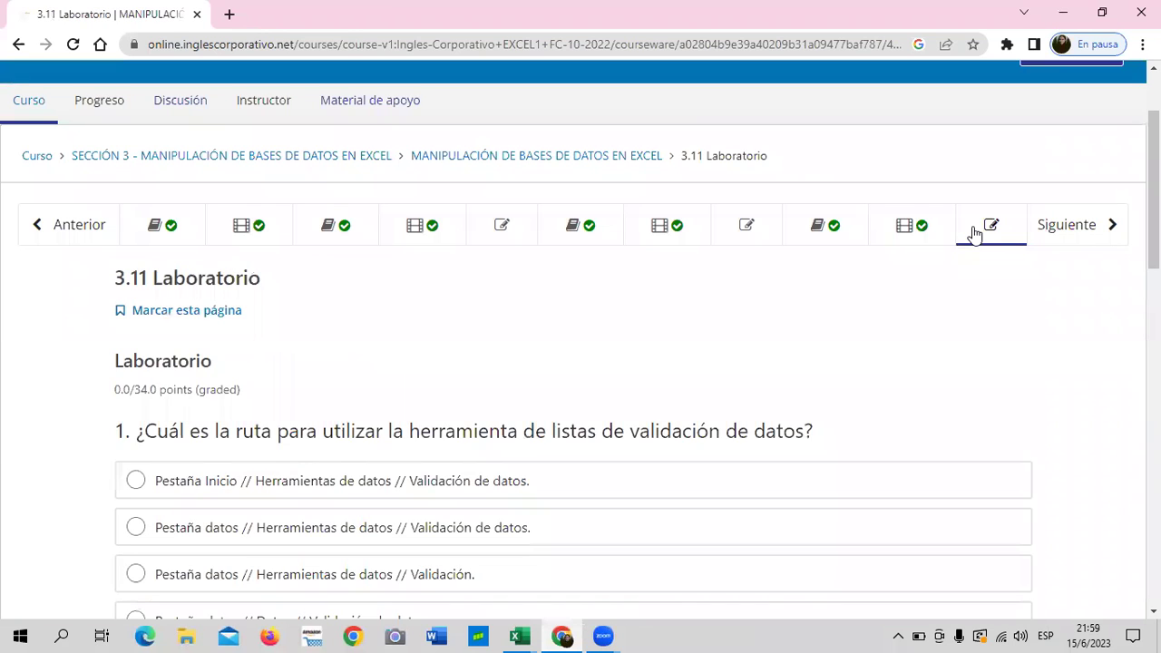
Scroll through the four quiz questions and return to the first one.
{"action": "scroll", "coordinate": [653, 458], "scroll_direction": "down", "scroll_amount": 1}
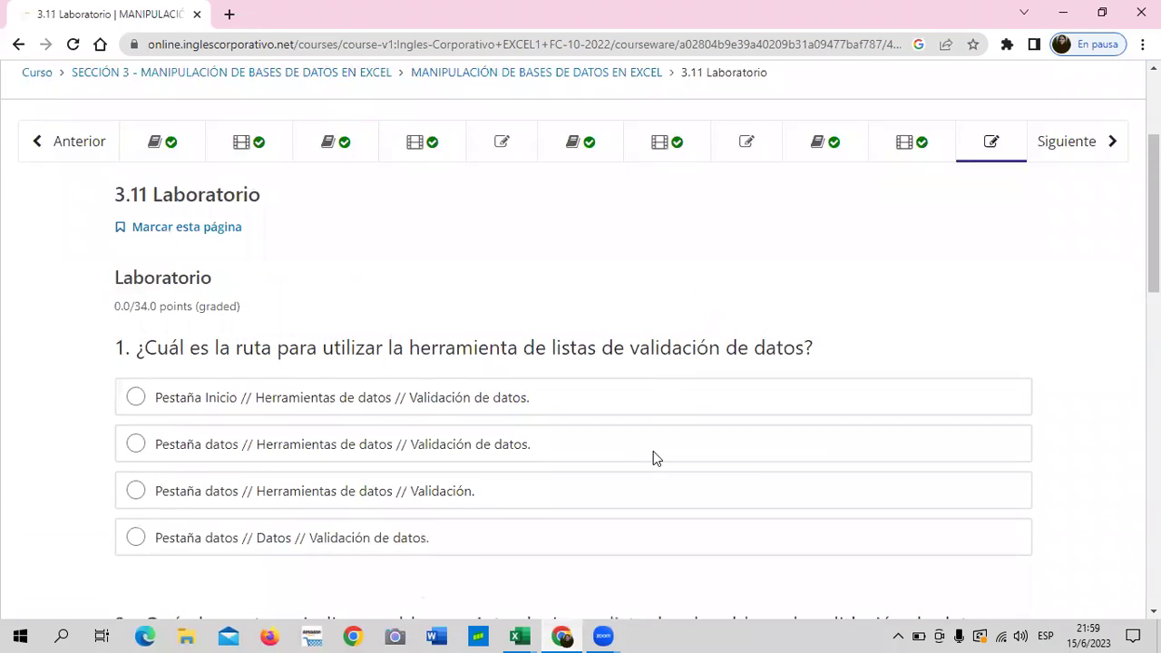
{"action": "scroll", "coordinate": [653, 451], "scroll_direction": "down", "scroll_amount": 1}
{"action": "scroll", "coordinate": [686, 302], "scroll_direction": "down", "scroll_amount": 2}
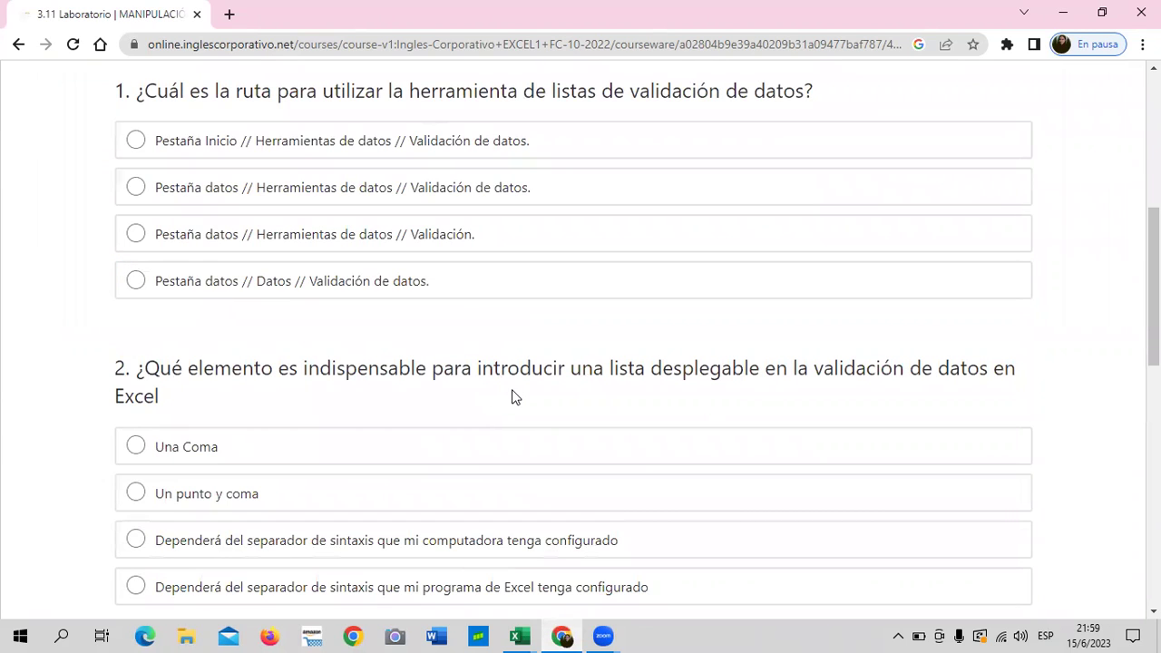
{"action": "scroll", "coordinate": [558, 399], "scroll_direction": "down", "scroll_amount": 1}
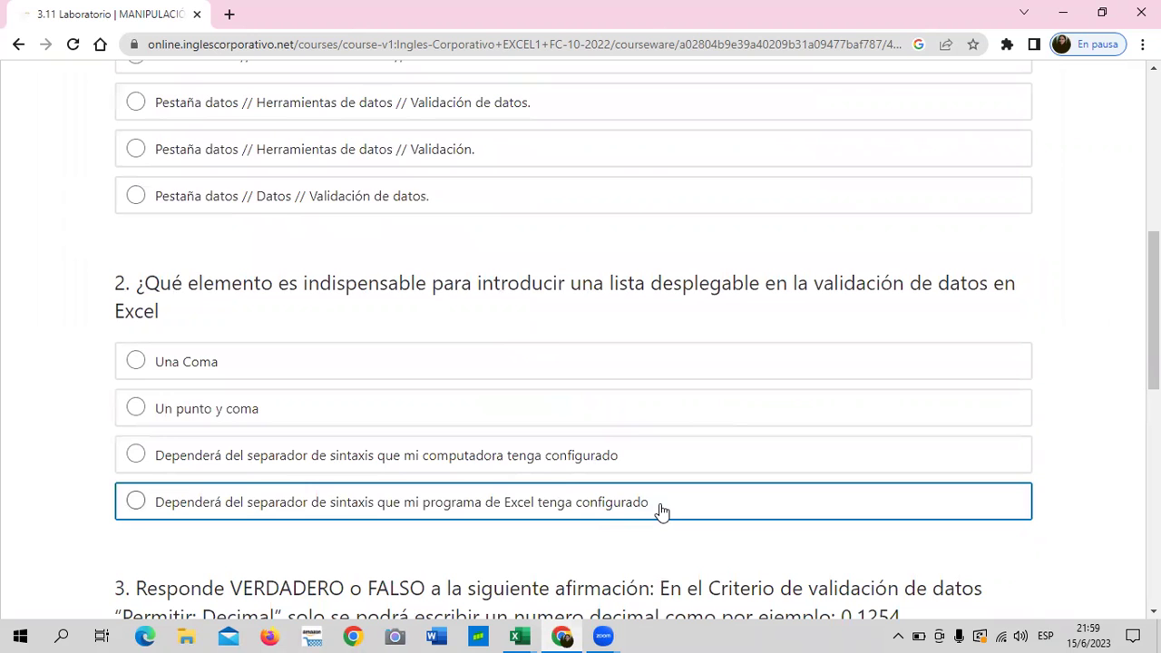
{"action": "scroll", "coordinate": [775, 497], "scroll_direction": "down", "scroll_amount": 3}
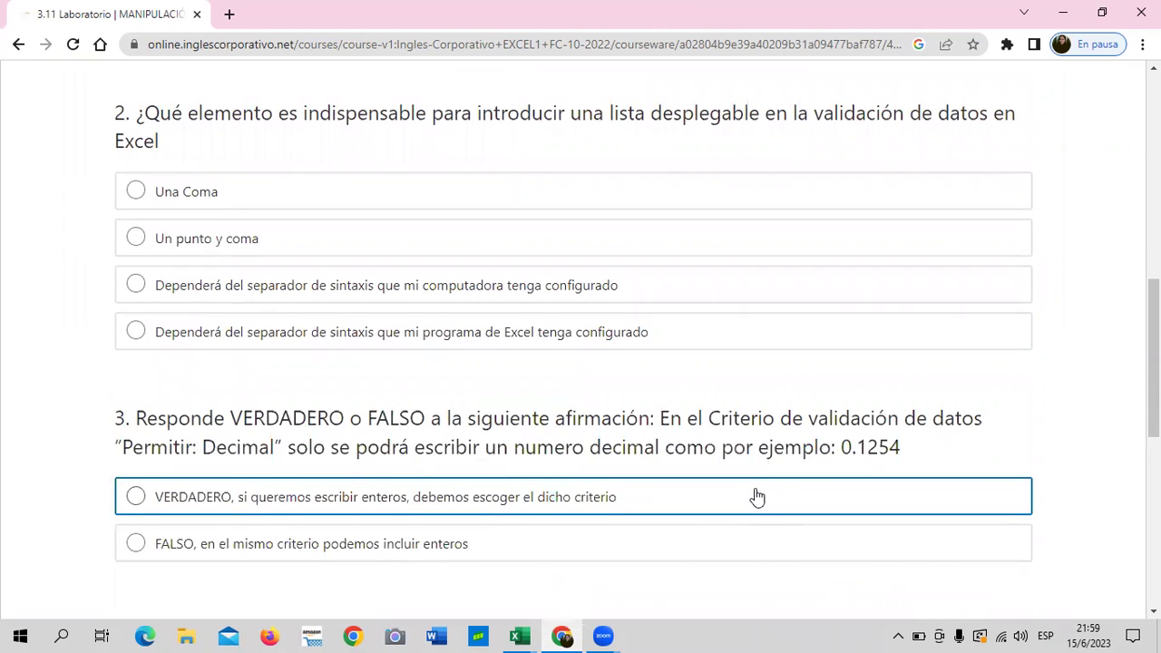
{"action": "scroll", "coordinate": [757, 497], "scroll_direction": "down", "scroll_amount": 3}
{"action": "scroll", "coordinate": [753, 494], "scroll_direction": "down", "scroll_amount": 5}
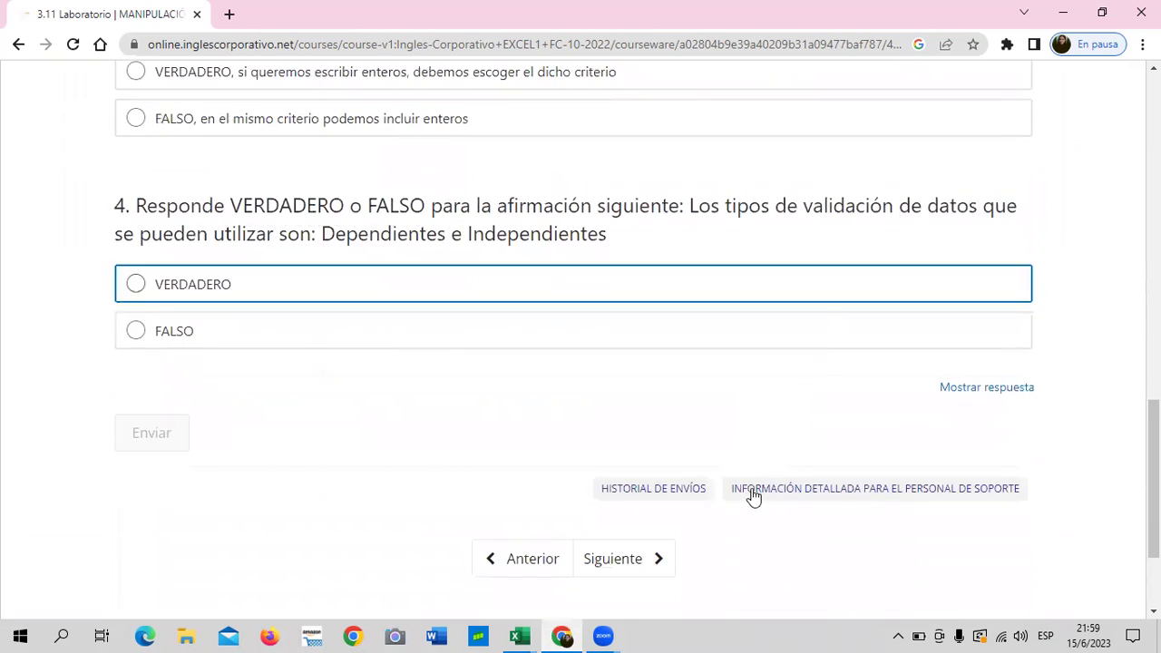
{"action": "scroll", "coordinate": [753, 494], "scroll_direction": "up", "scroll_amount": 3}
{"action": "scroll", "coordinate": [752, 494], "scroll_direction": "up", "scroll_amount": 5}
{"action": "scroll", "coordinate": [753, 494], "scroll_direction": "up", "scroll_amount": 4}
{"action": "scroll", "coordinate": [753, 494], "scroll_direction": "up", "scroll_amount": 2}
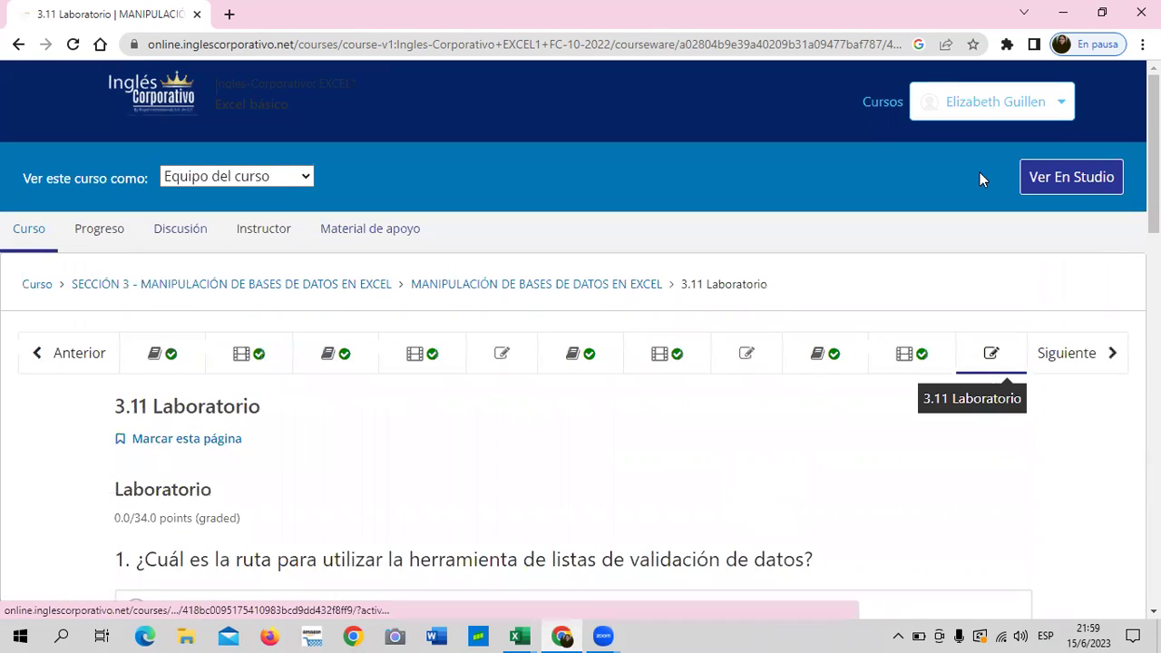